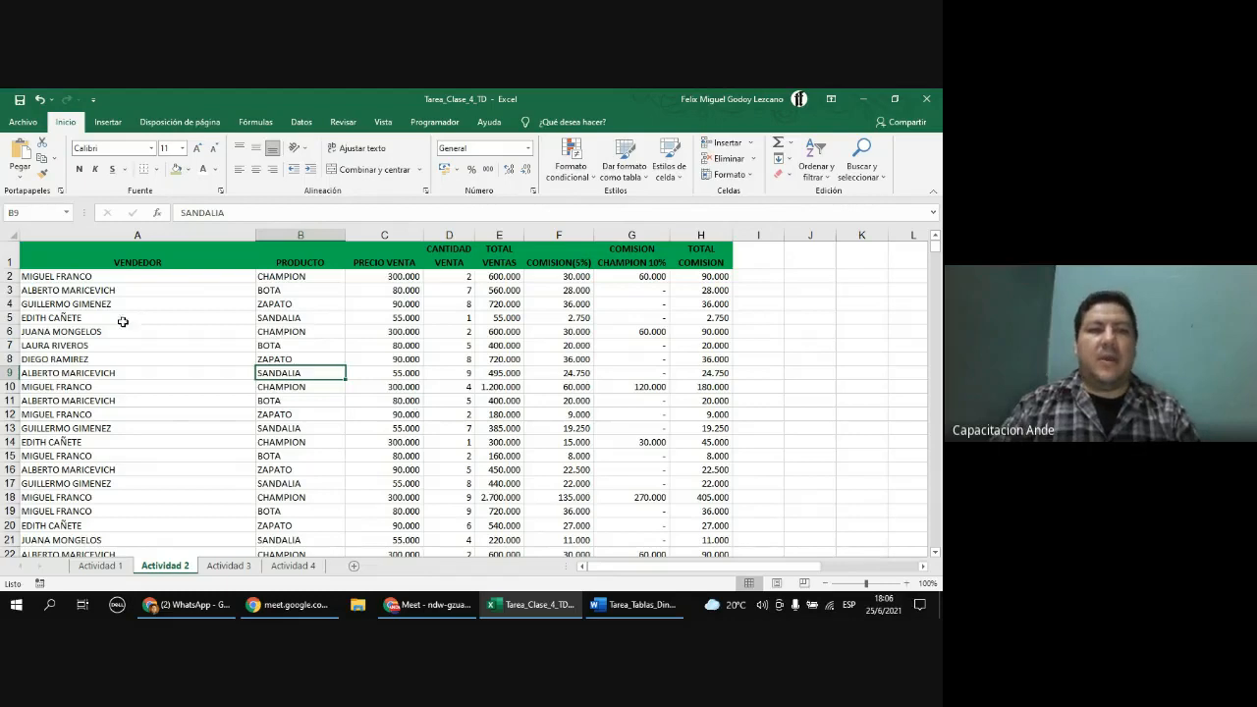
Step: Examine the column headers and data of the sales table on the Actividad 2 sheet
click(120, 278)
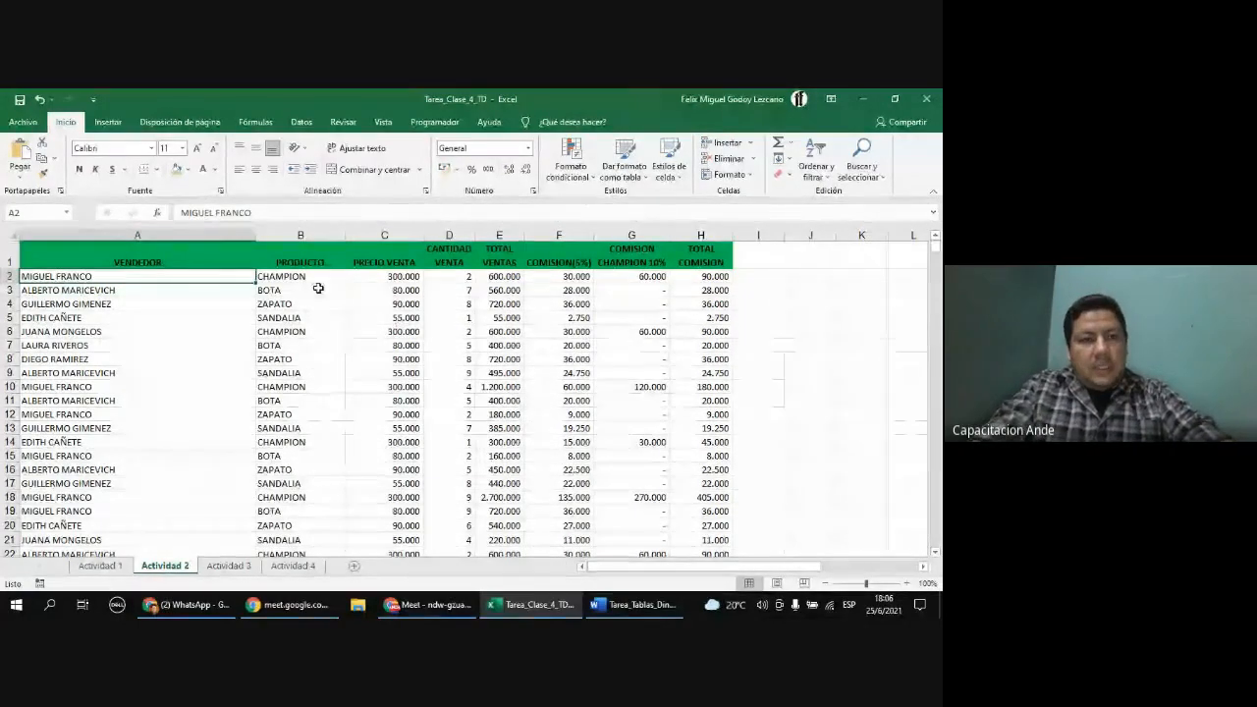
click(223, 259)
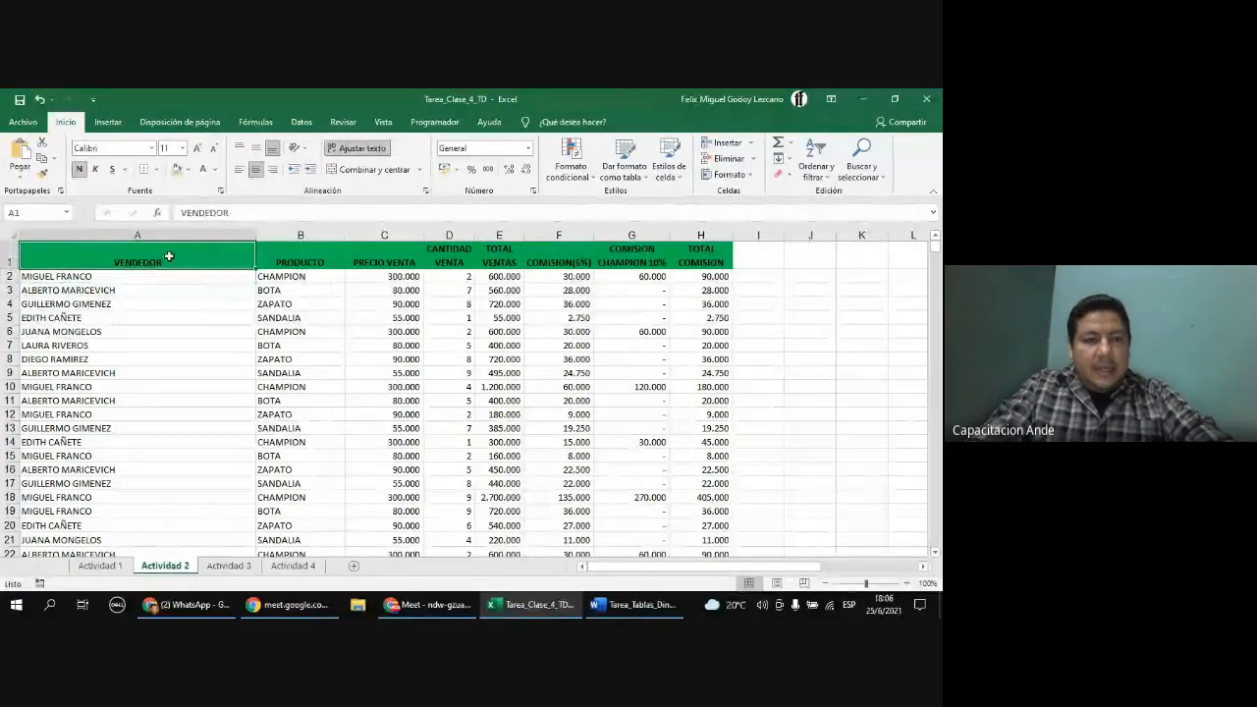
click(195, 235)
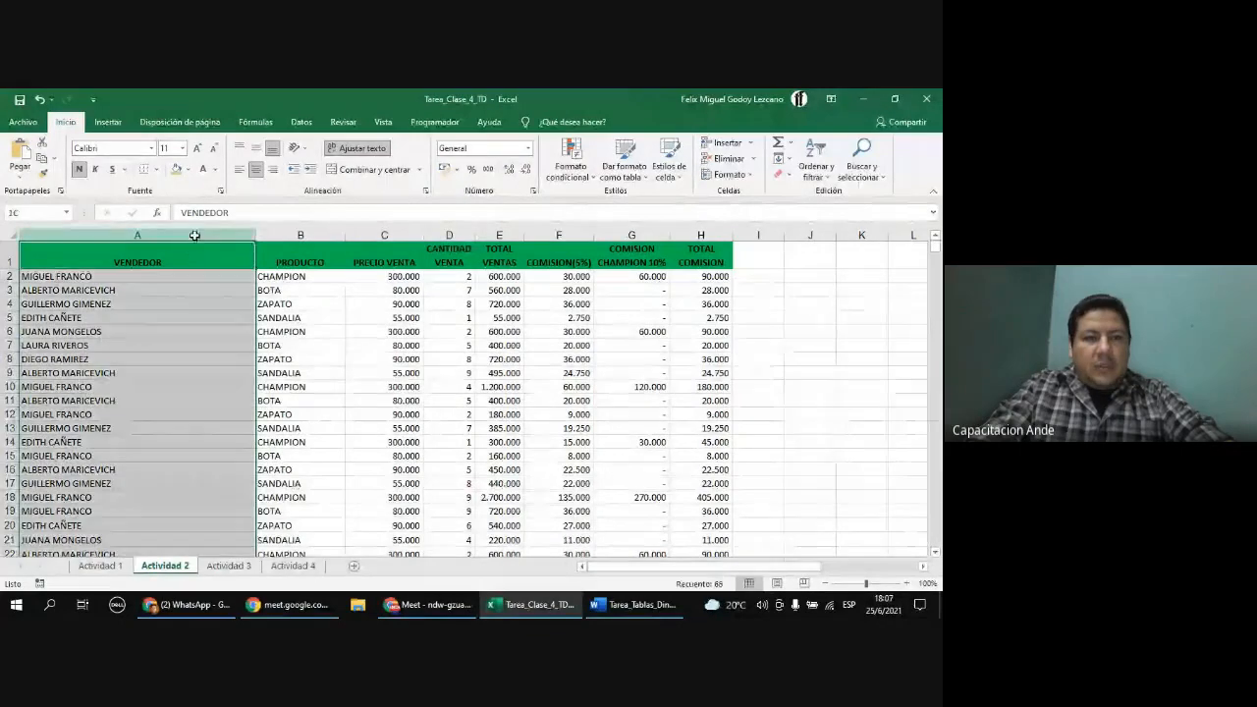
click(335, 234)
click(383, 235)
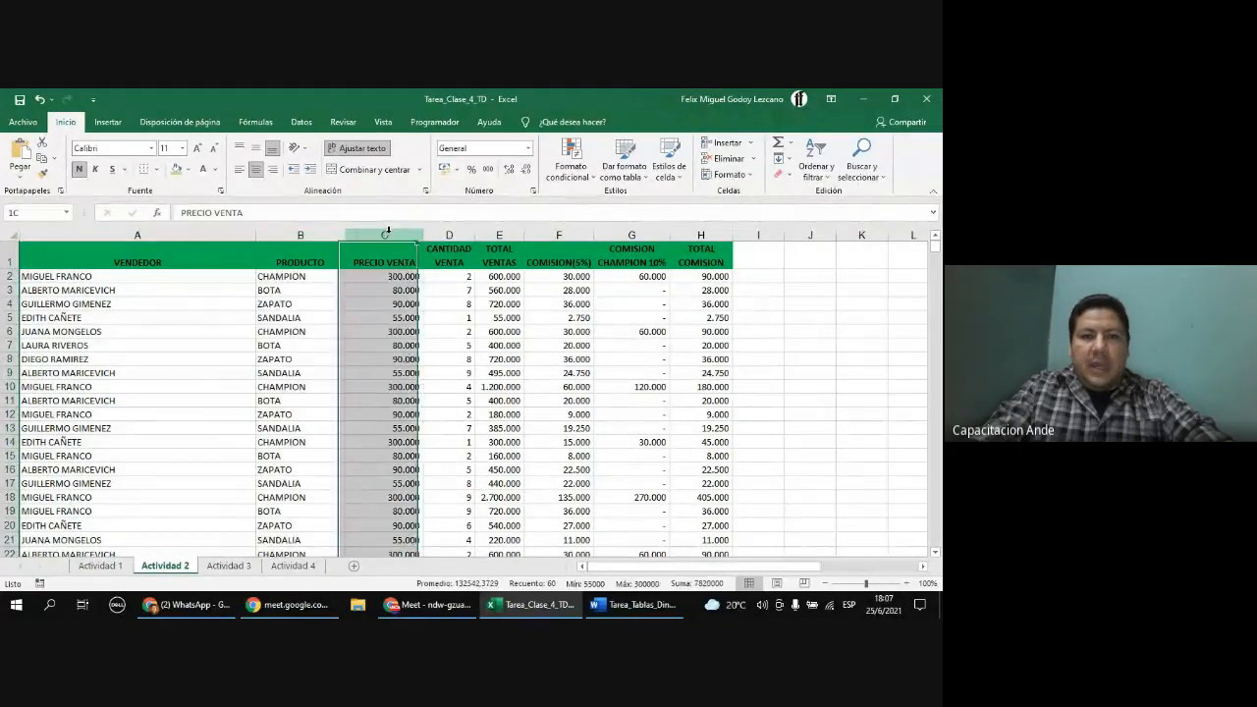
click(449, 235)
click(498, 234)
click(558, 235)
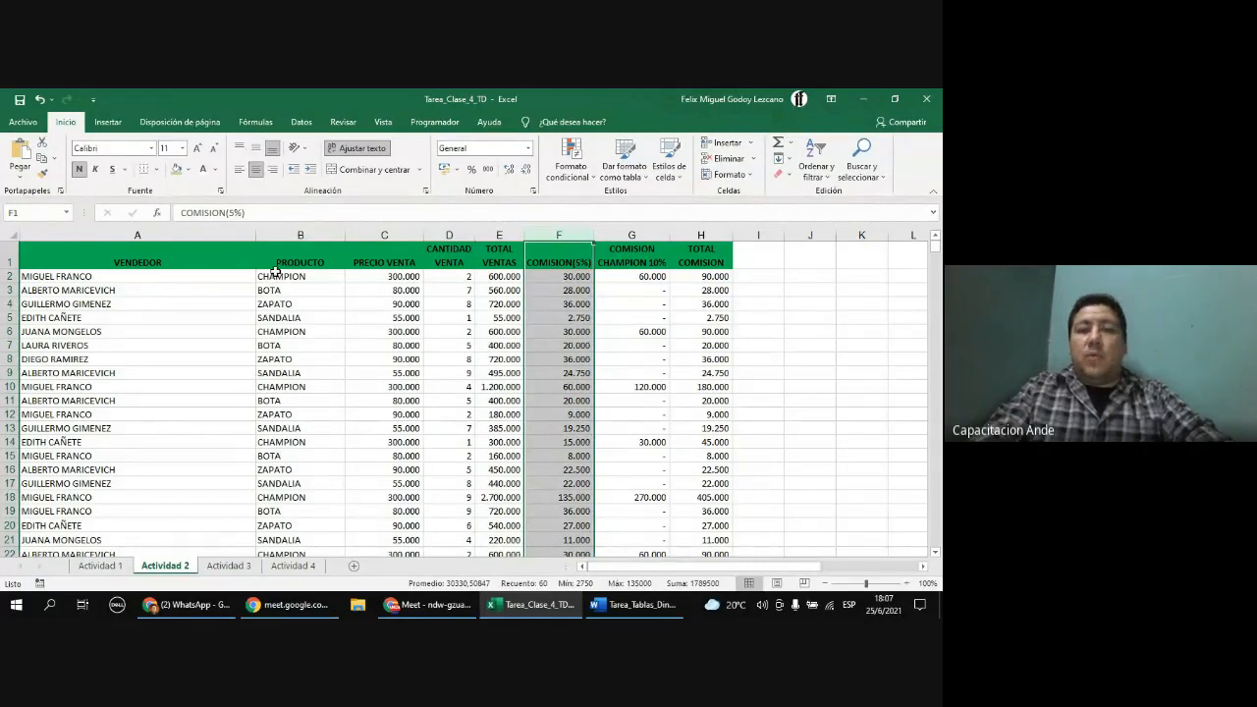
click(230, 262)
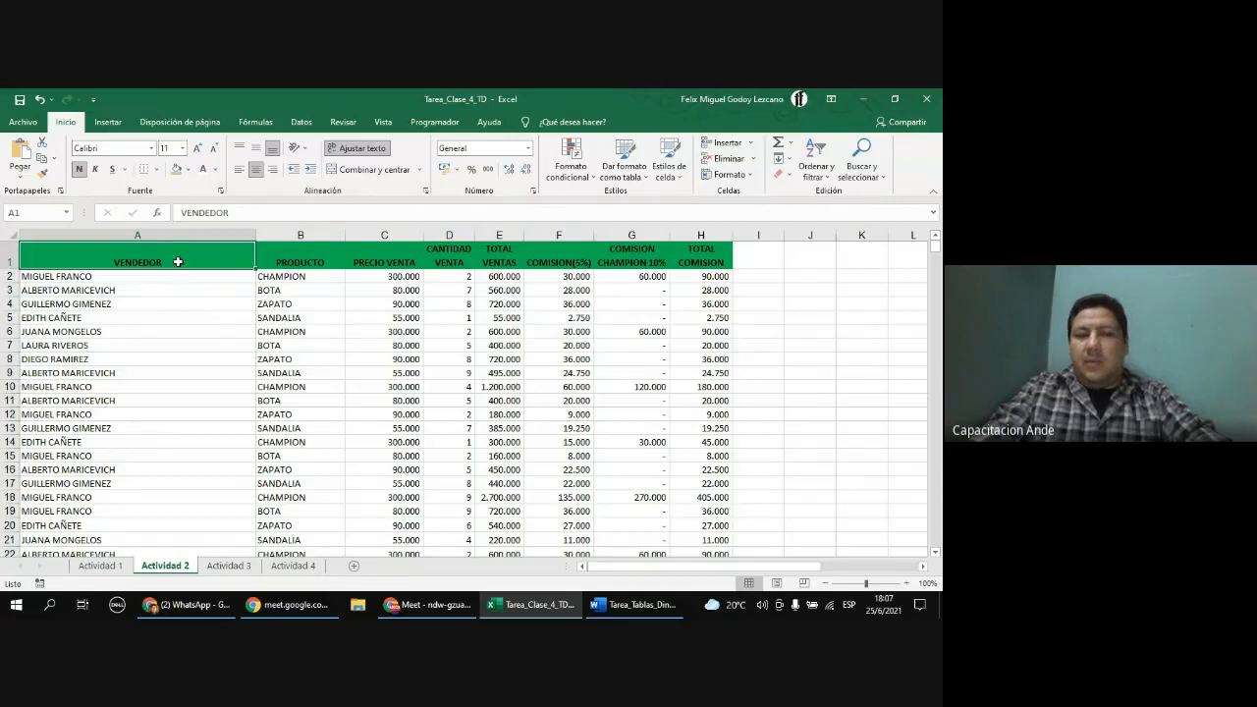
click(300, 264)
click(373, 263)
click(447, 265)
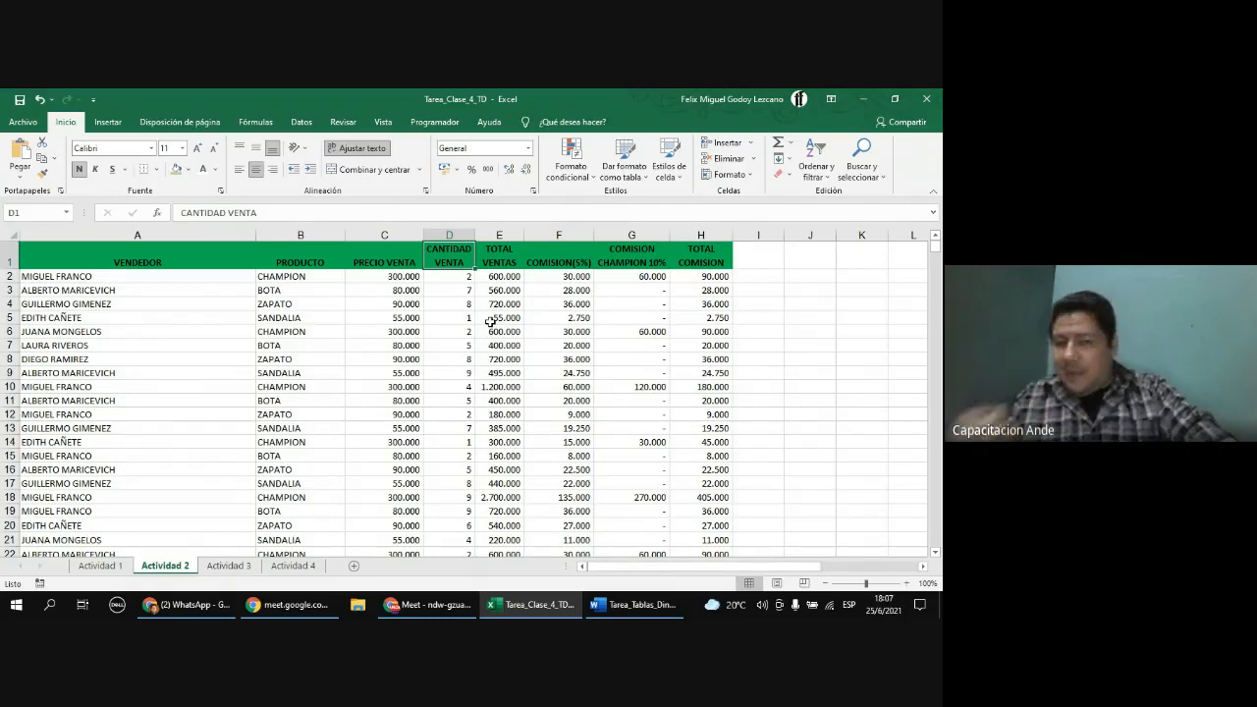
Step: Start a PivotTable from the sales table, with the VENDEDOR header cell active as the data source anchor
drag(54, 253, 706, 407)
scroll(706, 406, up, 2)
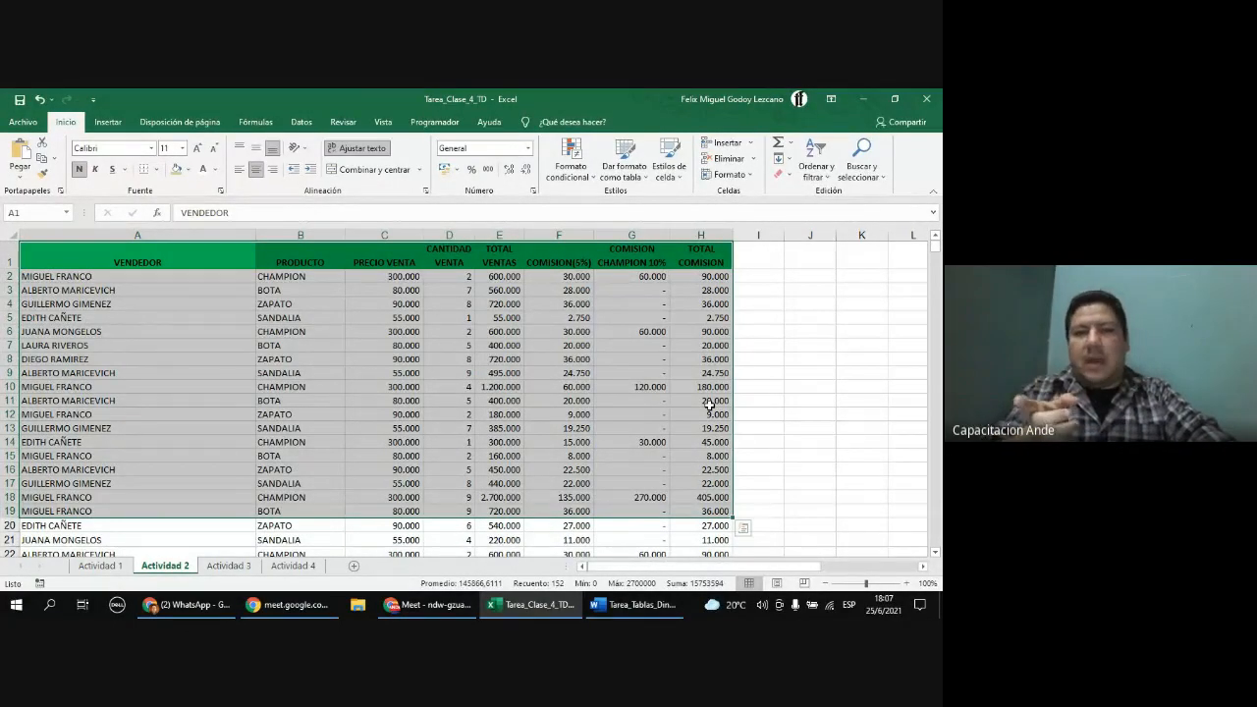
click(235, 254)
click(108, 123)
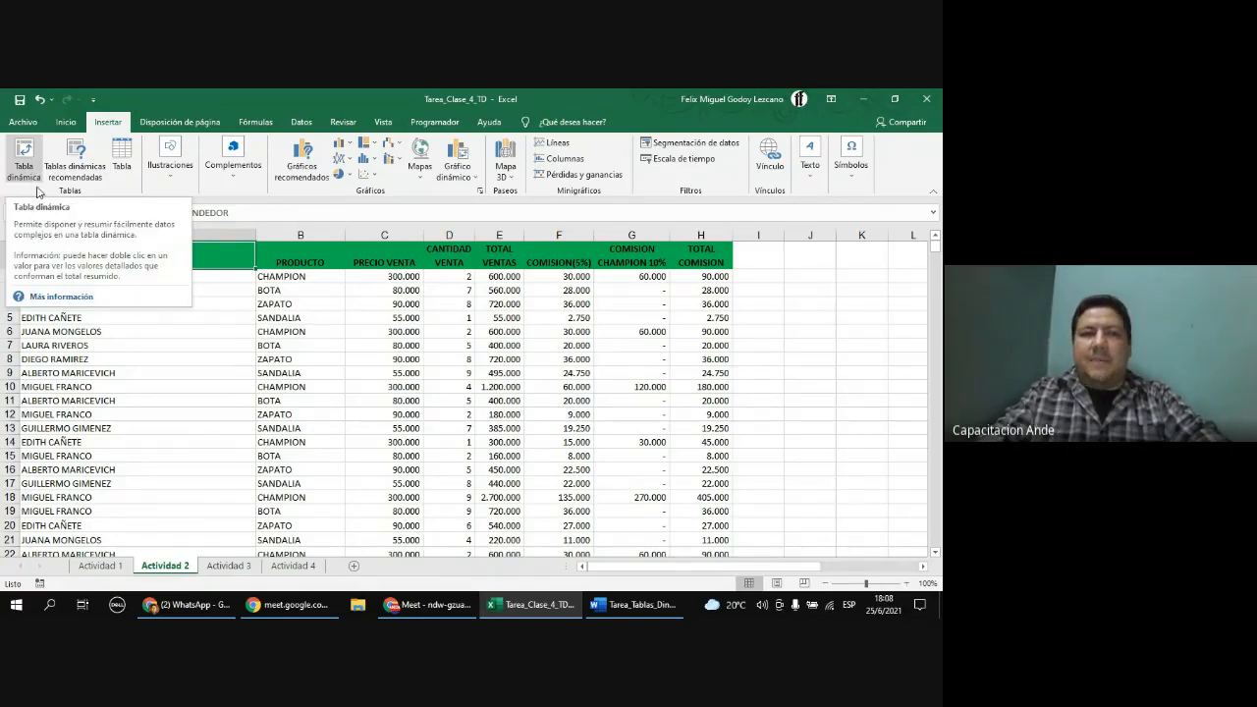
click(290, 332)
click(155, 263)
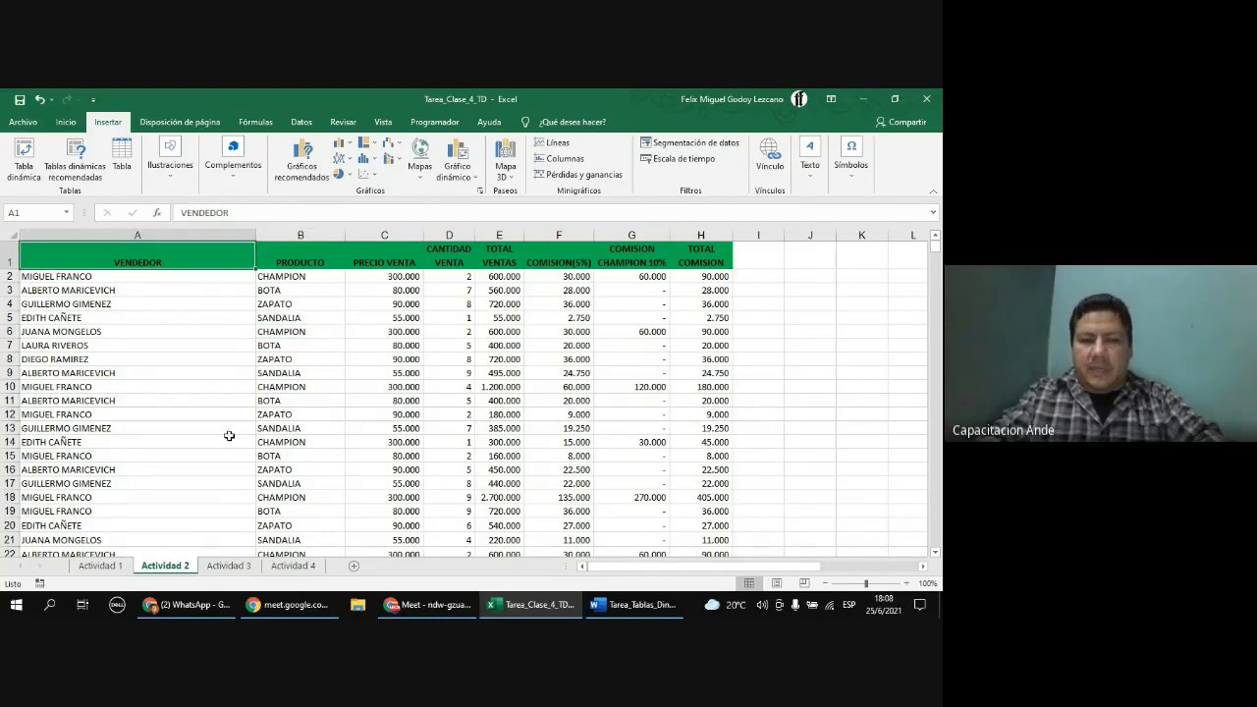
click(30, 166)
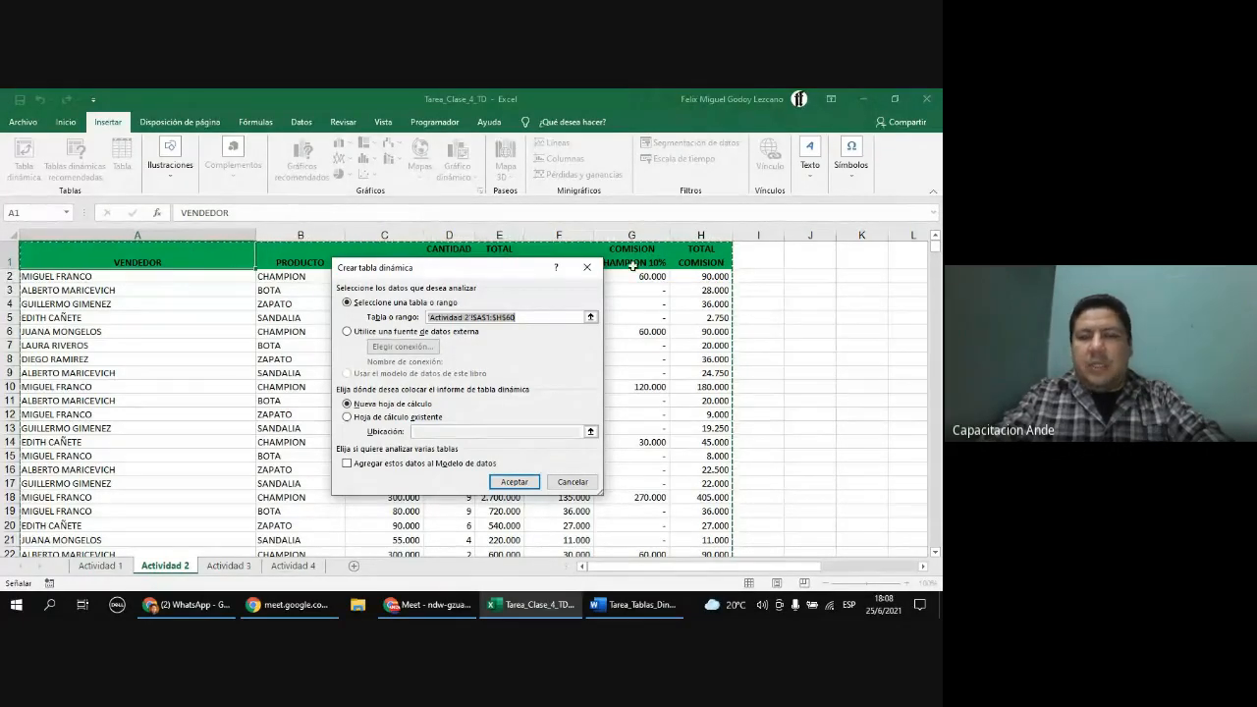
Step: Scroll through the sheet to check which rows the proposed source range covers
scroll(668, 339, down, 13)
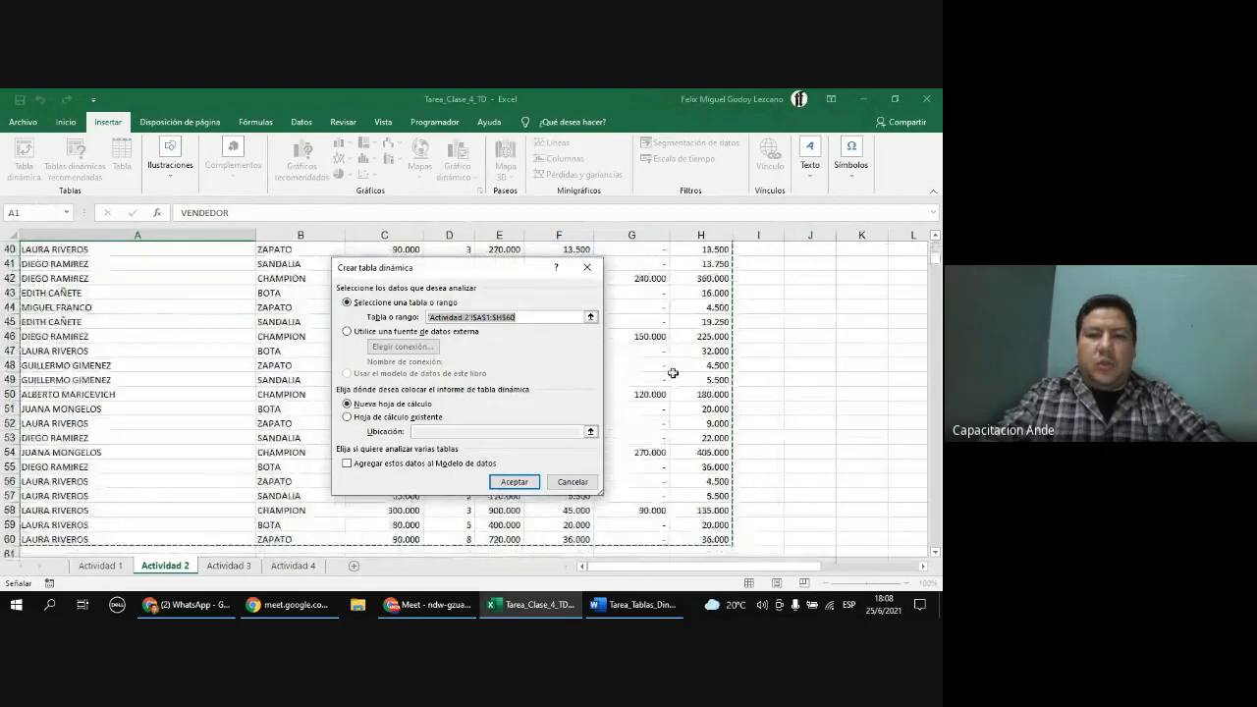
scroll(674, 388, down, 4)
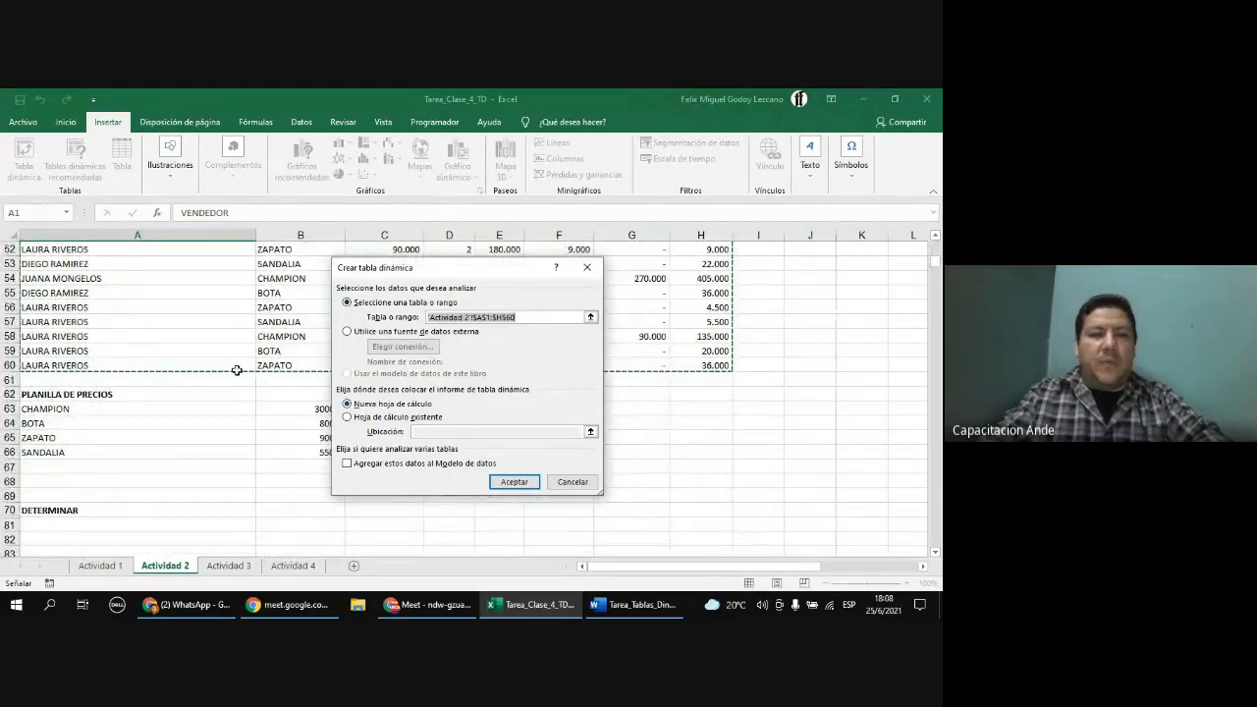
drag(424, 272, 511, 463)
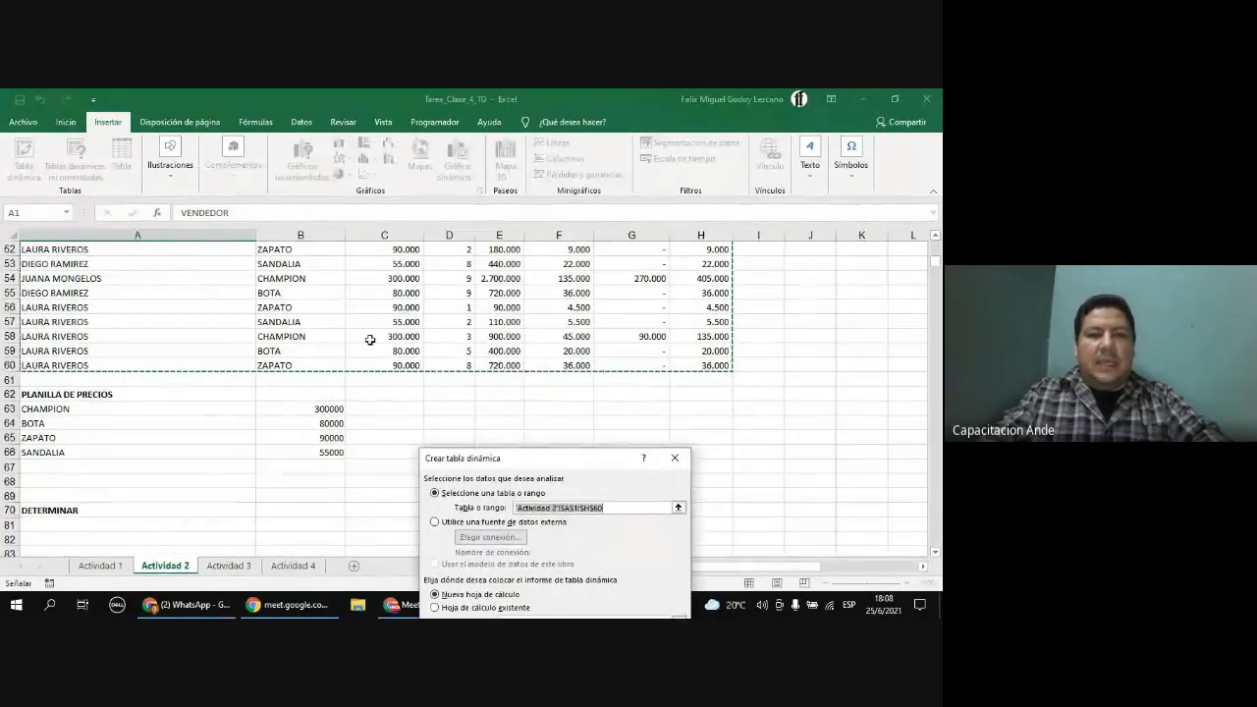
scroll(365, 337, up, 17)
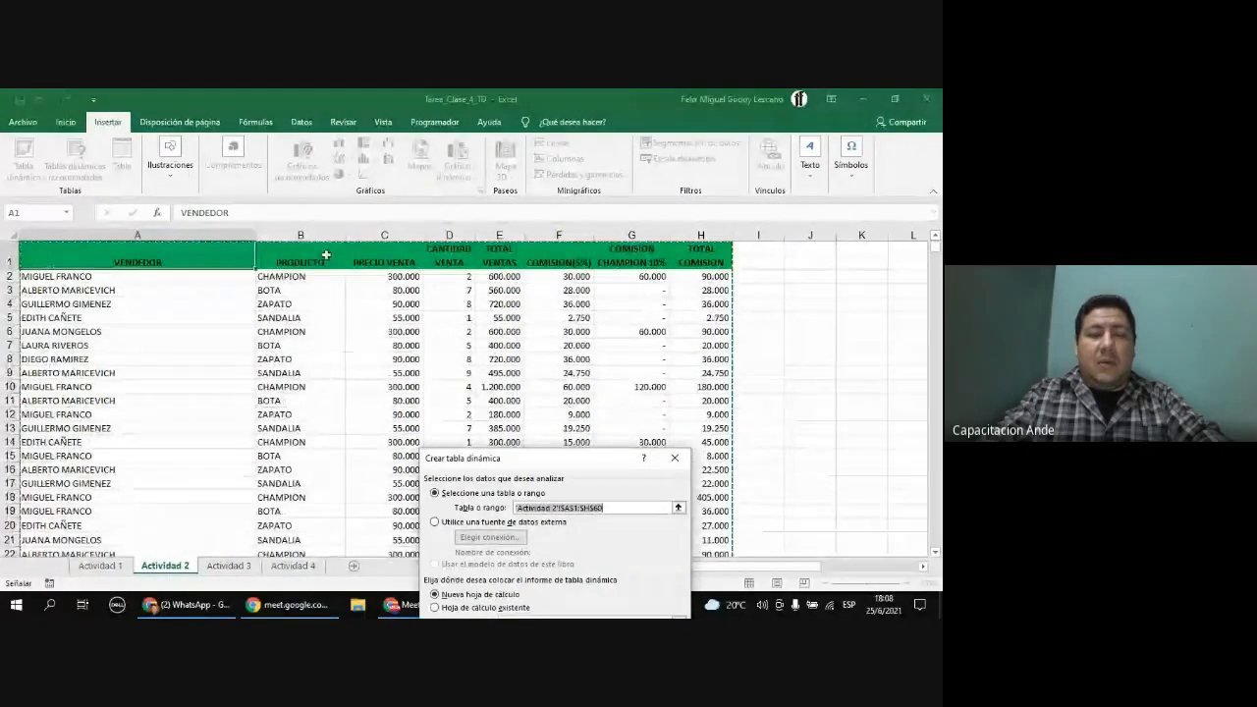
drag(498, 464, 396, 233)
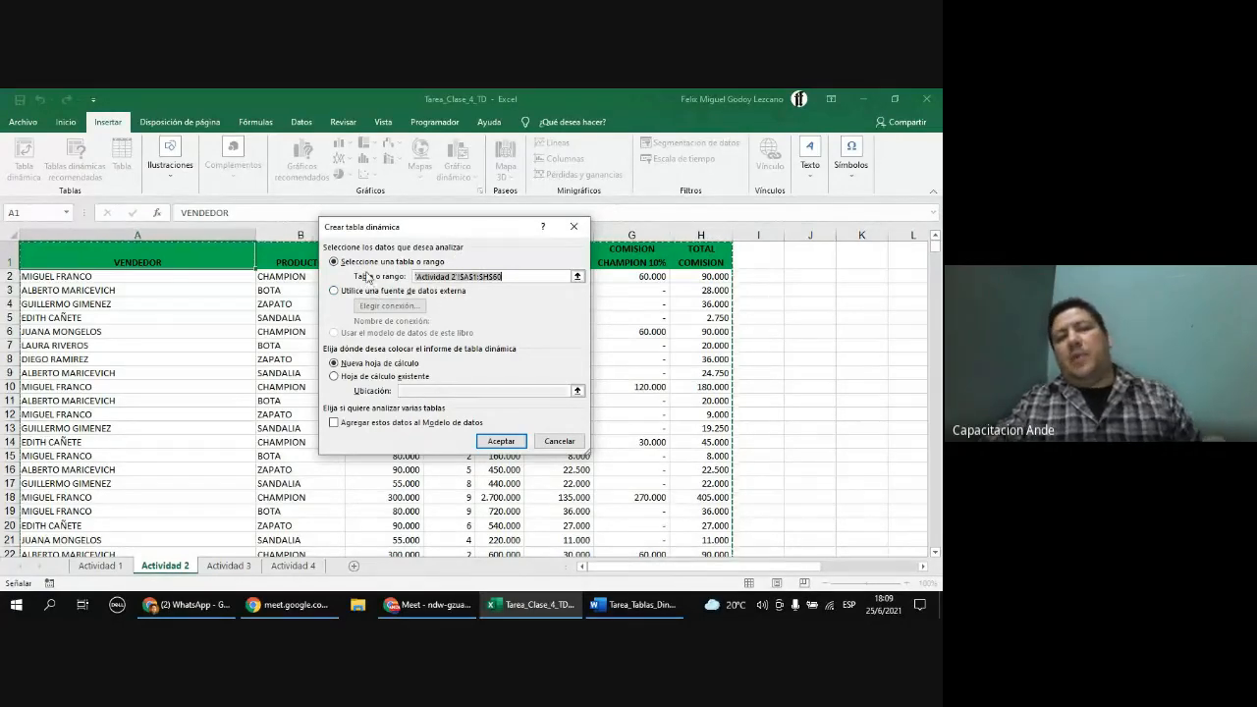
Step: Inspect the source range reference and scroll down to compare it with the data's last row
click(425, 277)
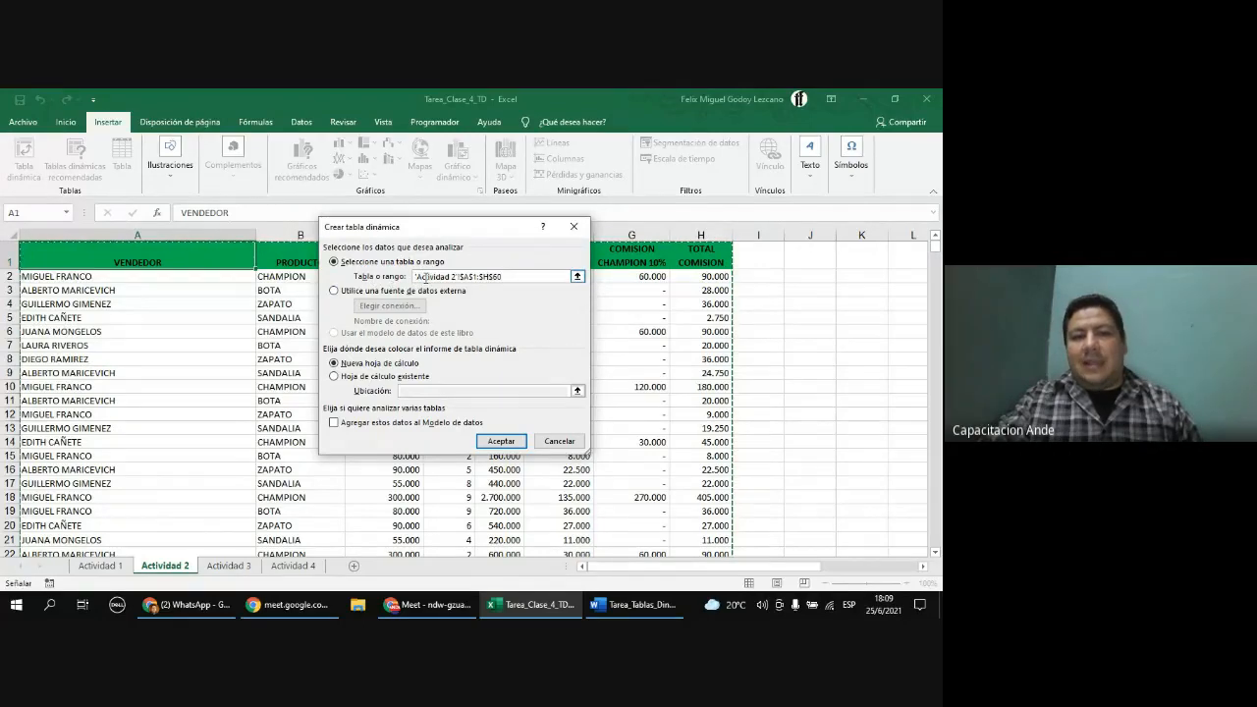
mouse_move(457, 277)
mouse_down()
mouse_move(415, 278)
mouse_move(472, 277)
mouse_up()
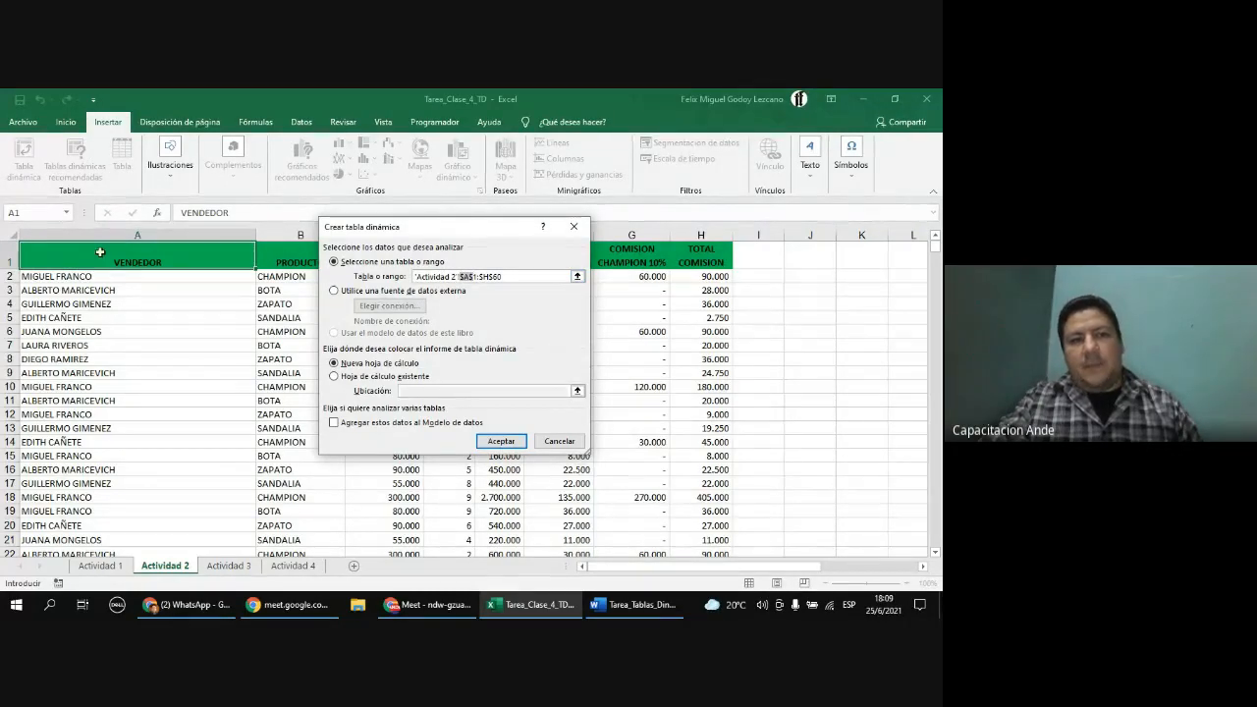
click(510, 276)
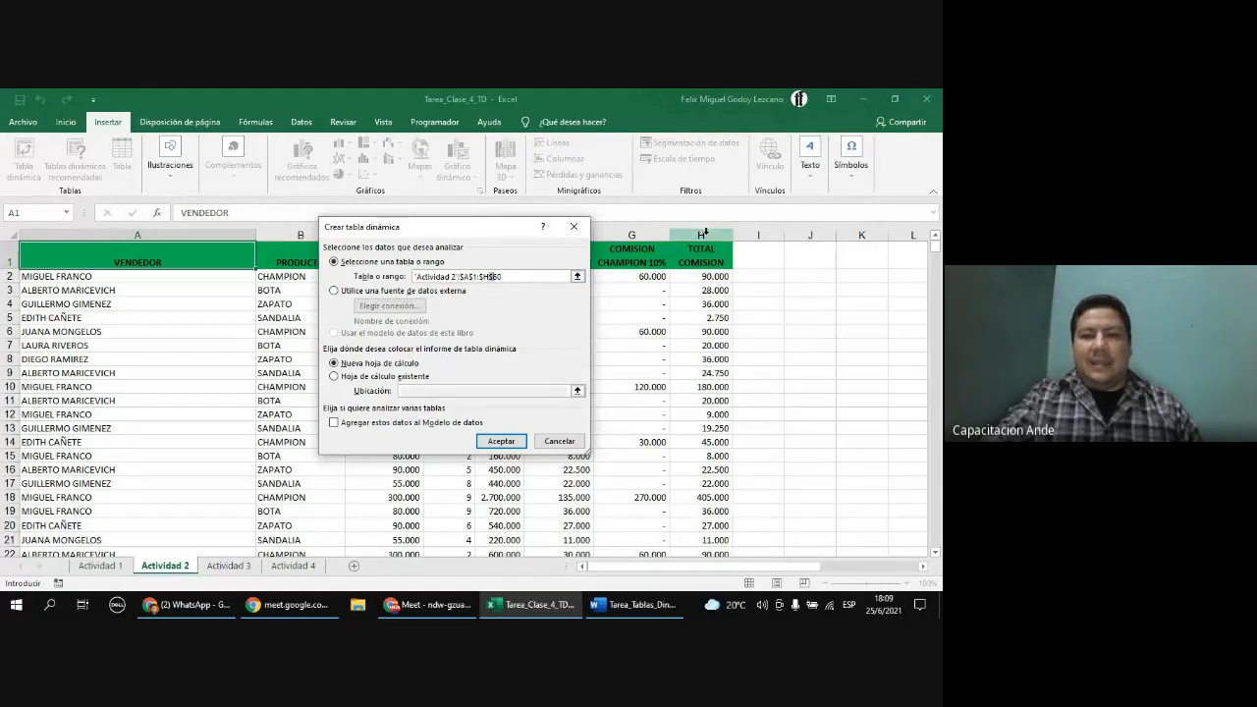
scroll(704, 366, down, 14)
scroll(704, 366, down, 2)
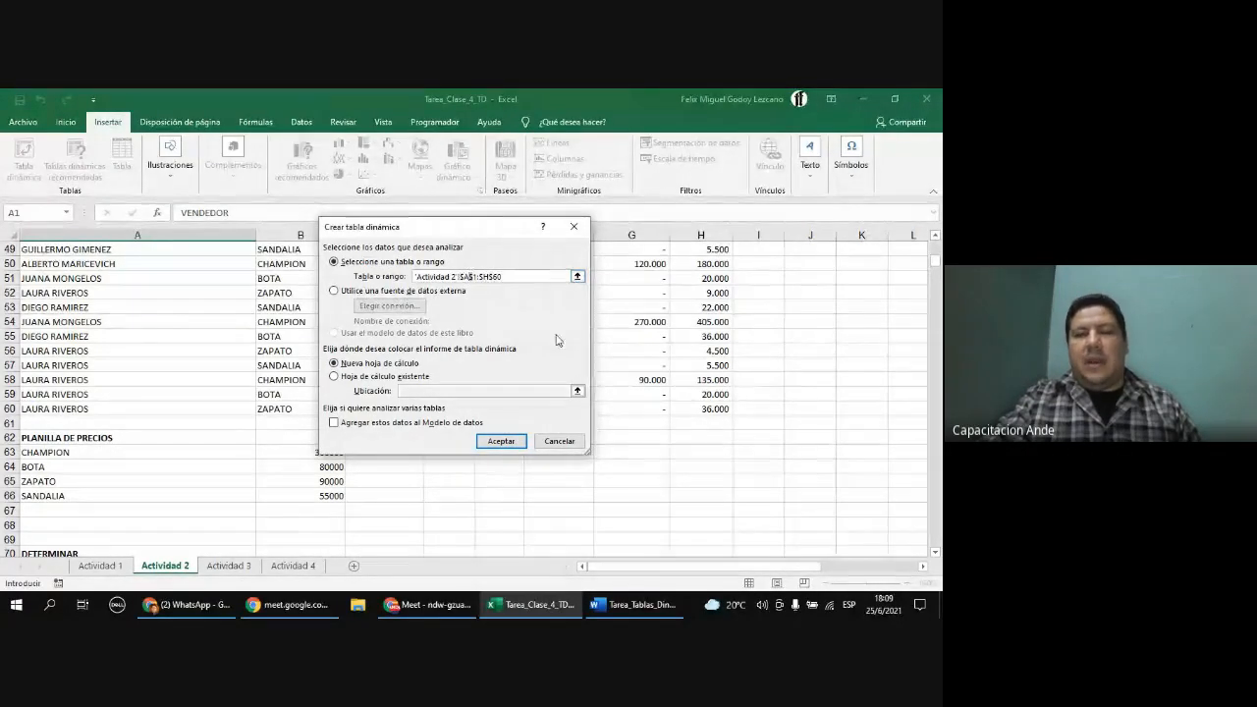
scroll(652, 356, up, 4)
scroll(652, 357, up, 12)
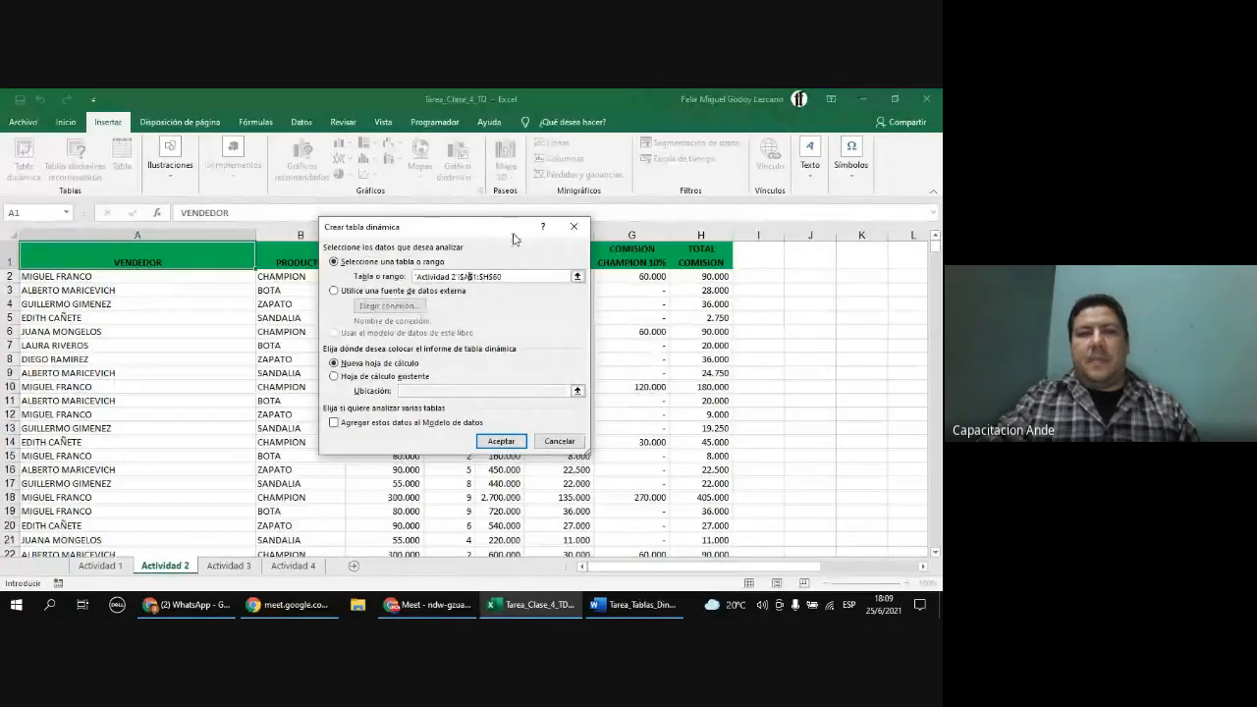
drag(489, 236, 473, 194)
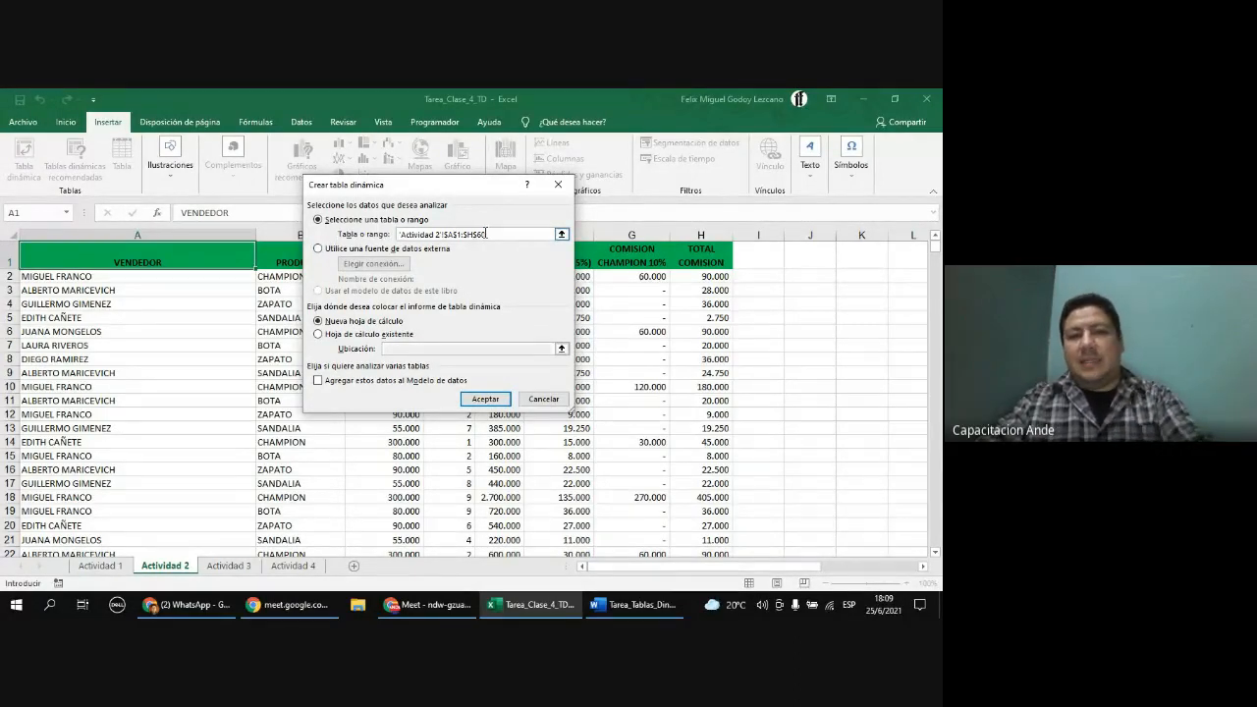
Step: Clear the source range and reselect the data table from A1 down to row 60
drag(487, 233, 396, 235)
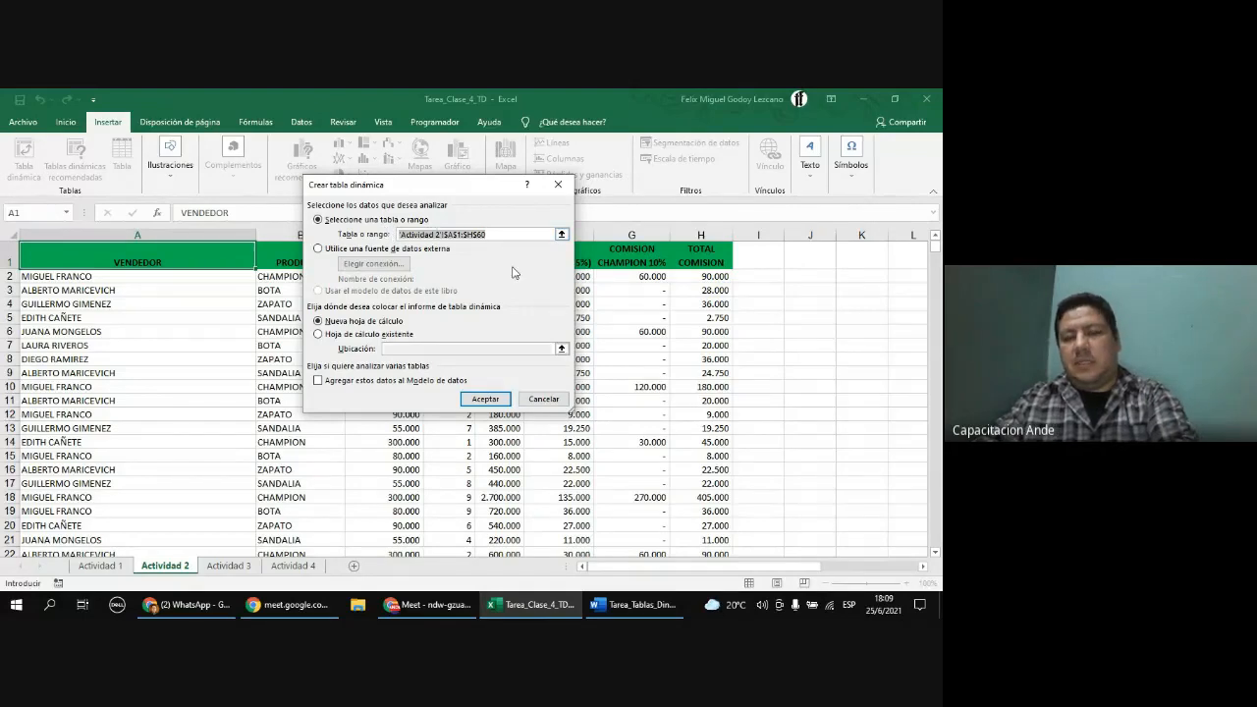
key(BackSpace)
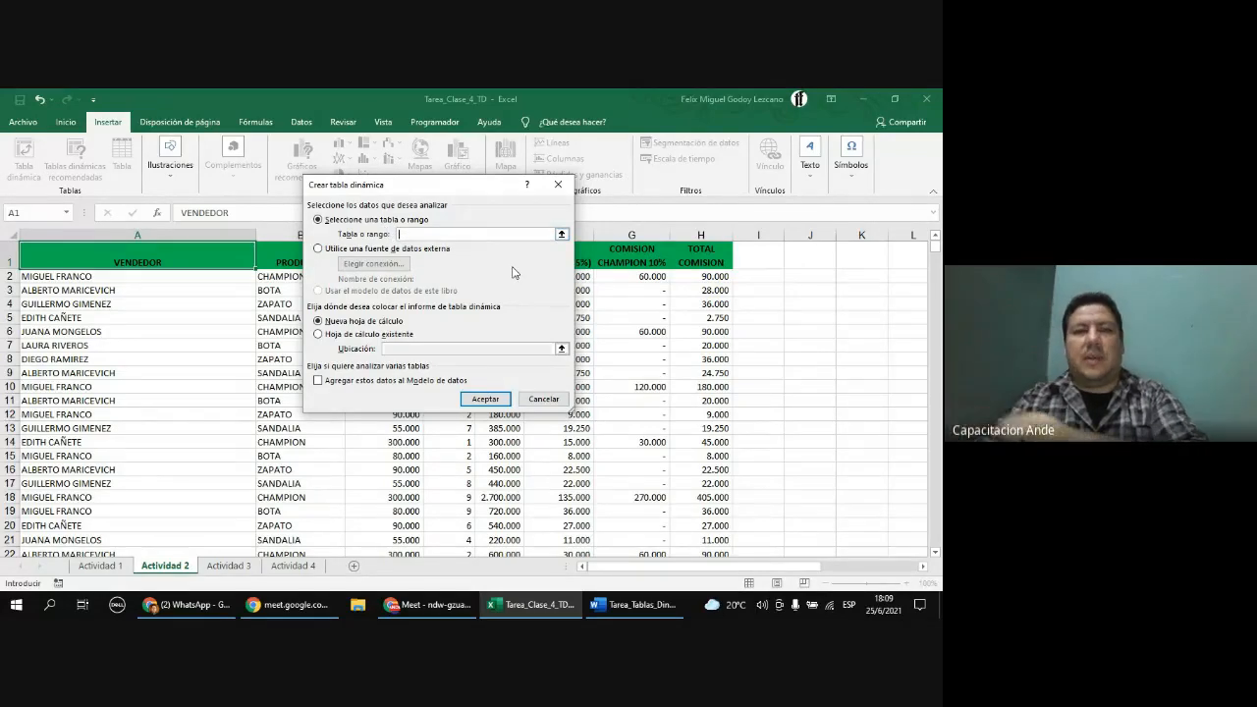
click(562, 236)
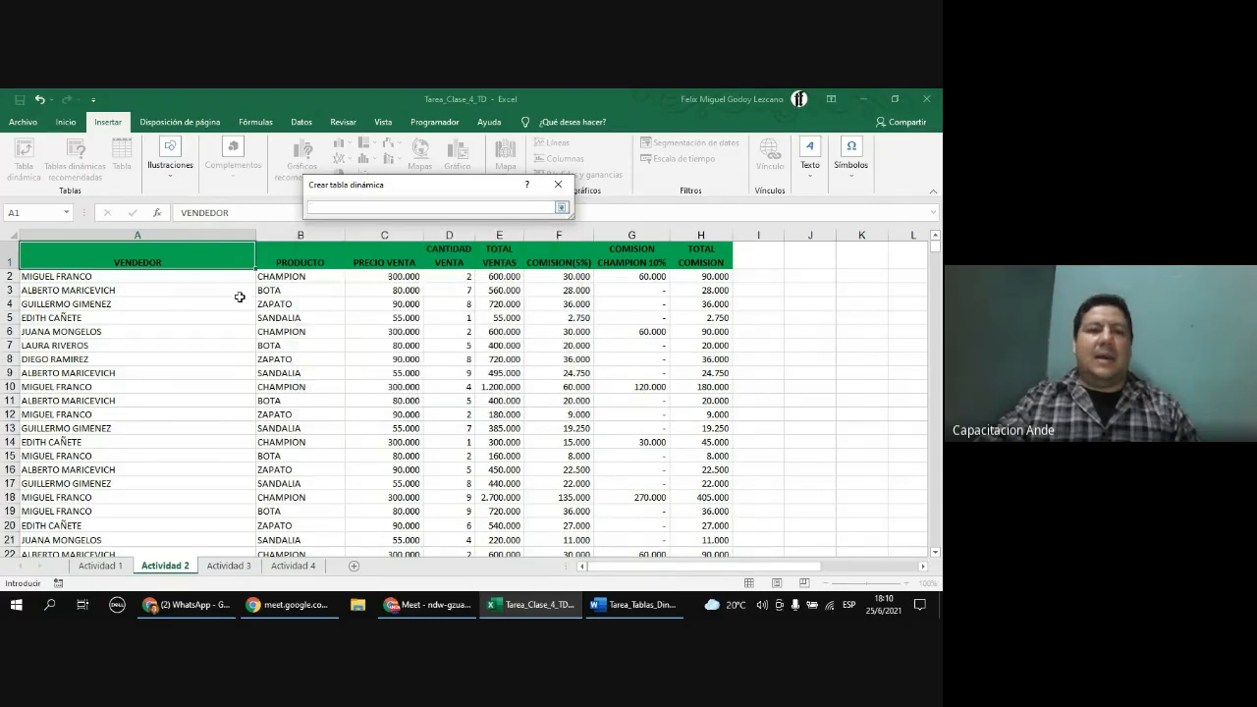
drag(45, 253, 699, 498)
scroll(605, 418, up, 14)
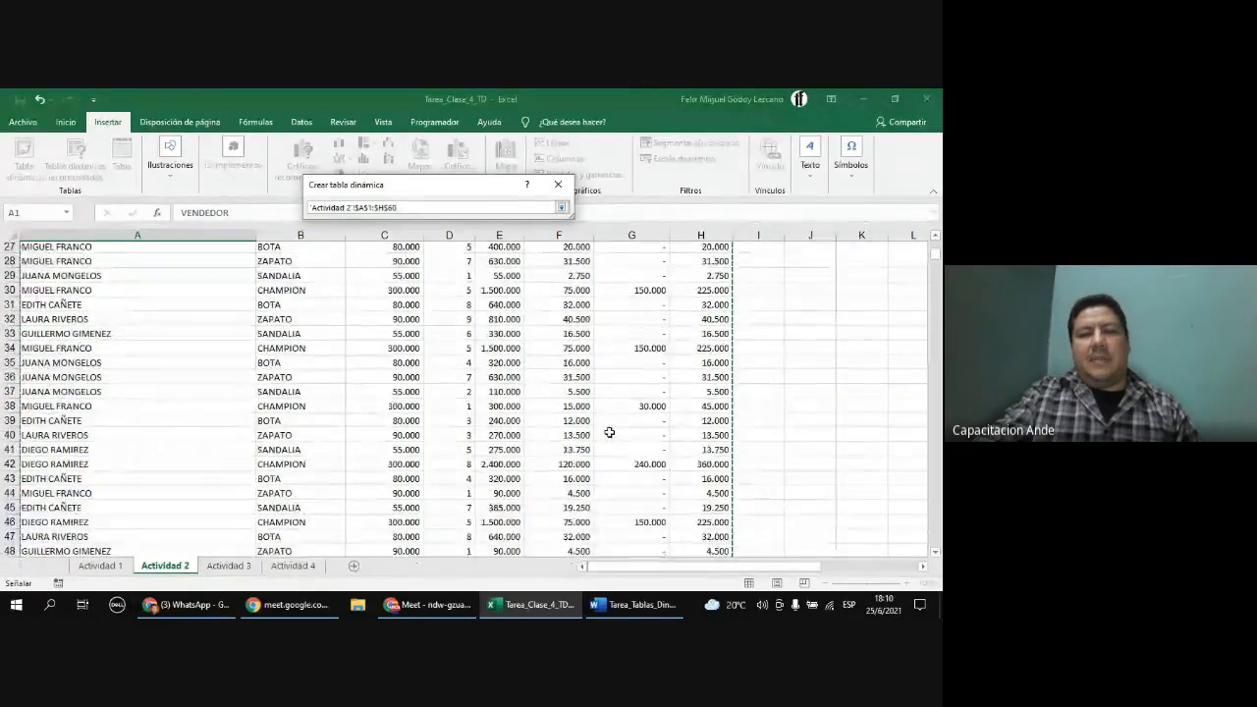
click(72, 258)
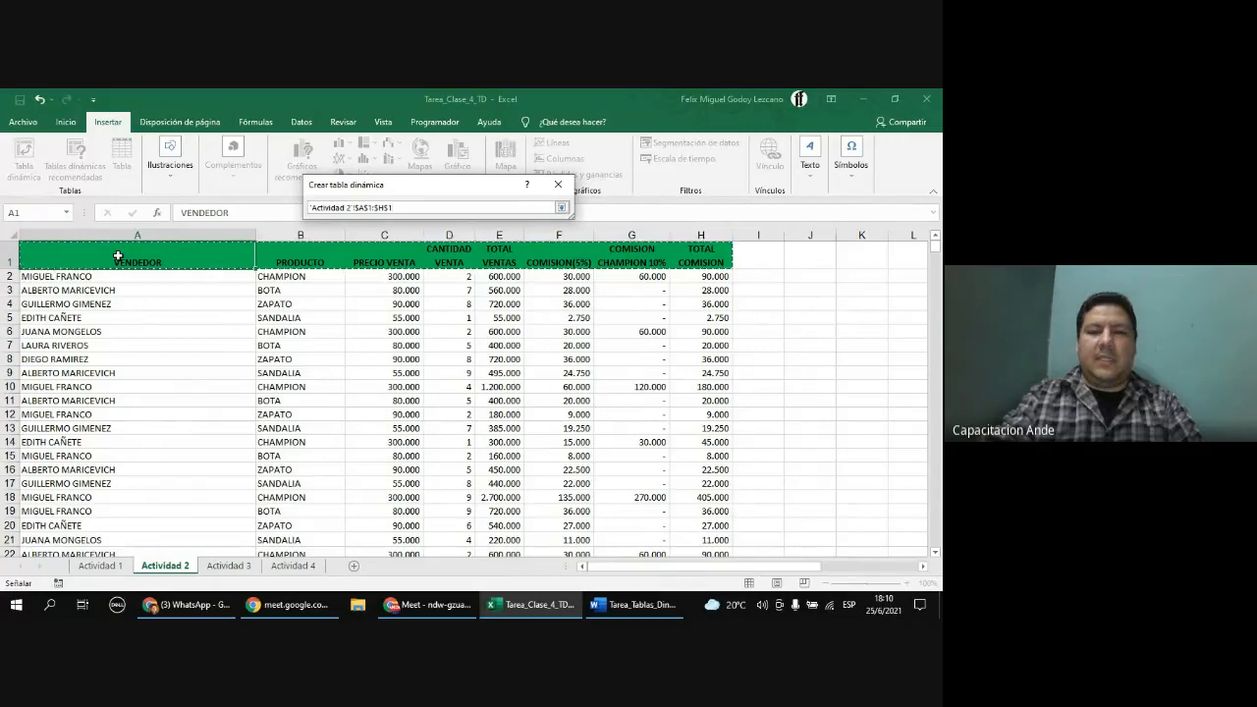
key(ctrl+shift+Down)
Step: Reselect the source range 'Actividad 2'!$A$1:$H$60 by extending from A1 to the last column and row, then restore the dialog
scroll(239, 425, up, 13)
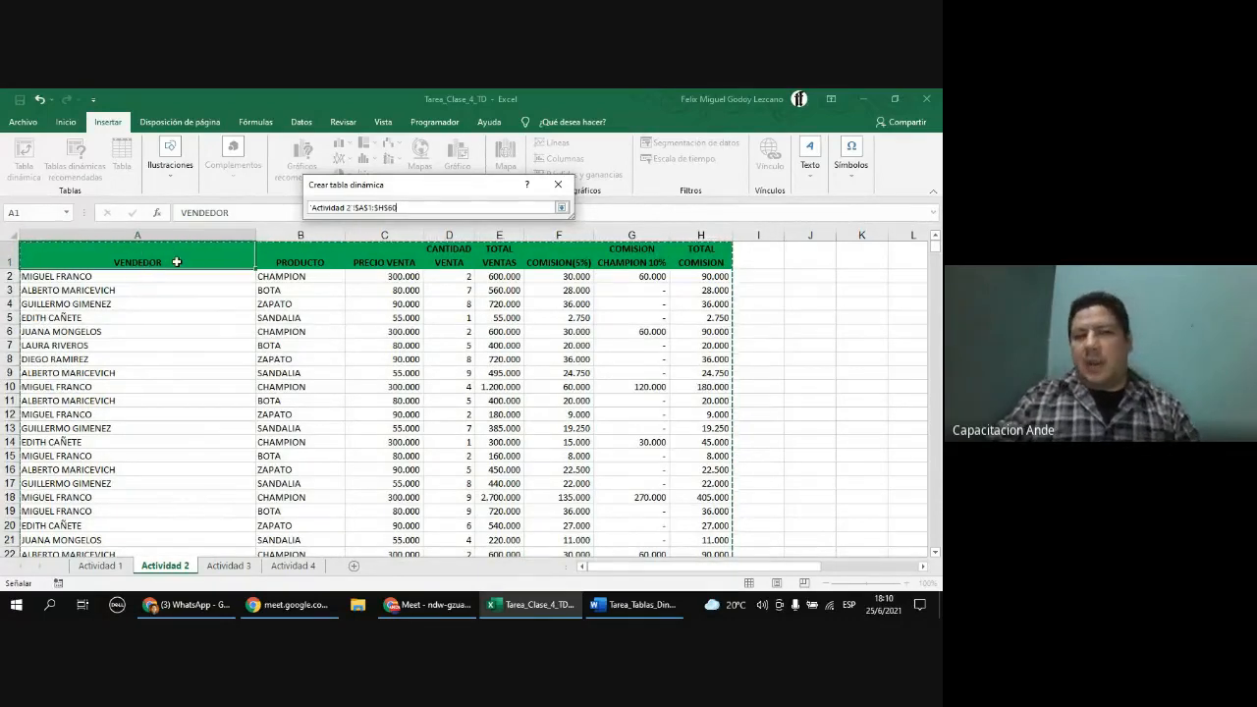
click(66, 279)
drag(170, 292, 170, 304)
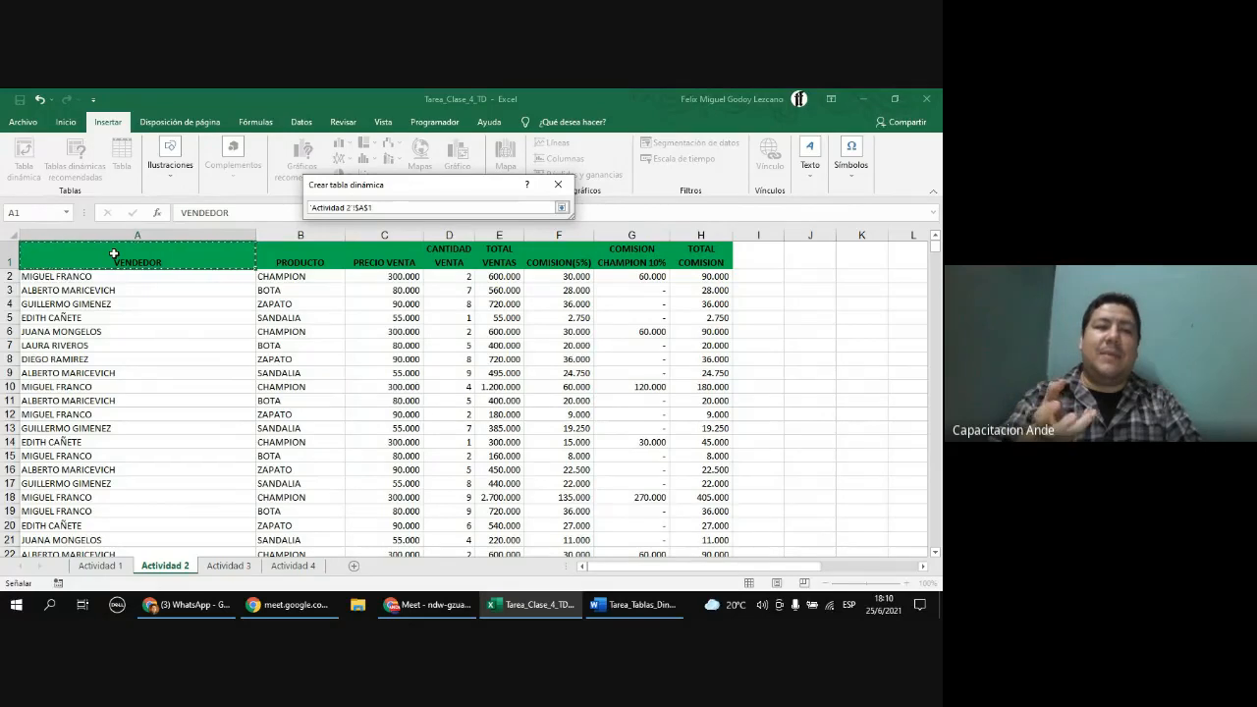
key(ctrl+shift+Right)
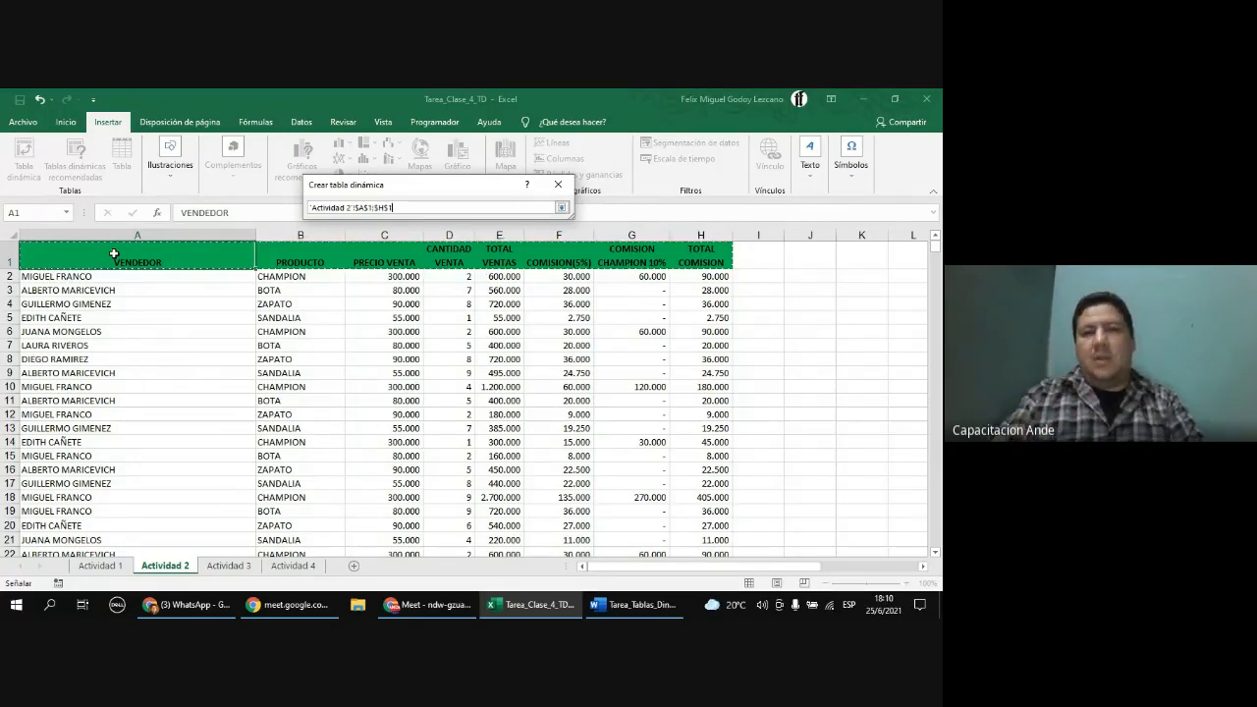
key(ctrl+shift+Down)
scroll(114, 253, up, 13)
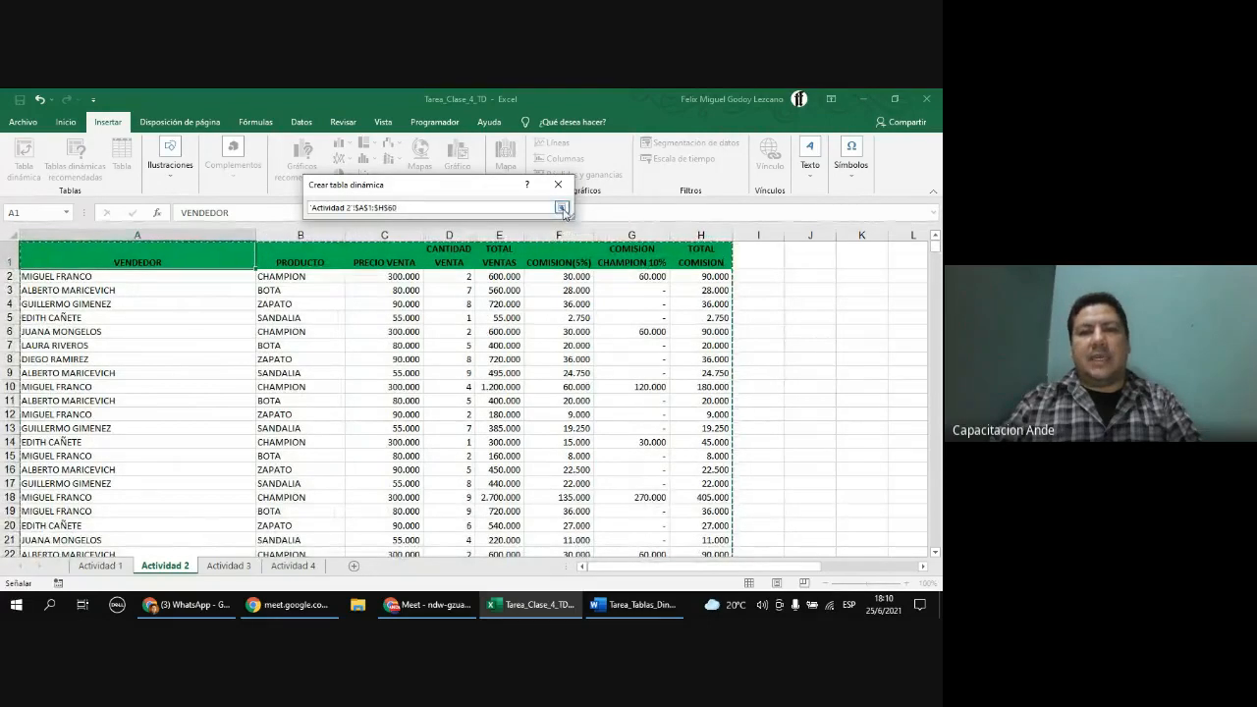
click(565, 212)
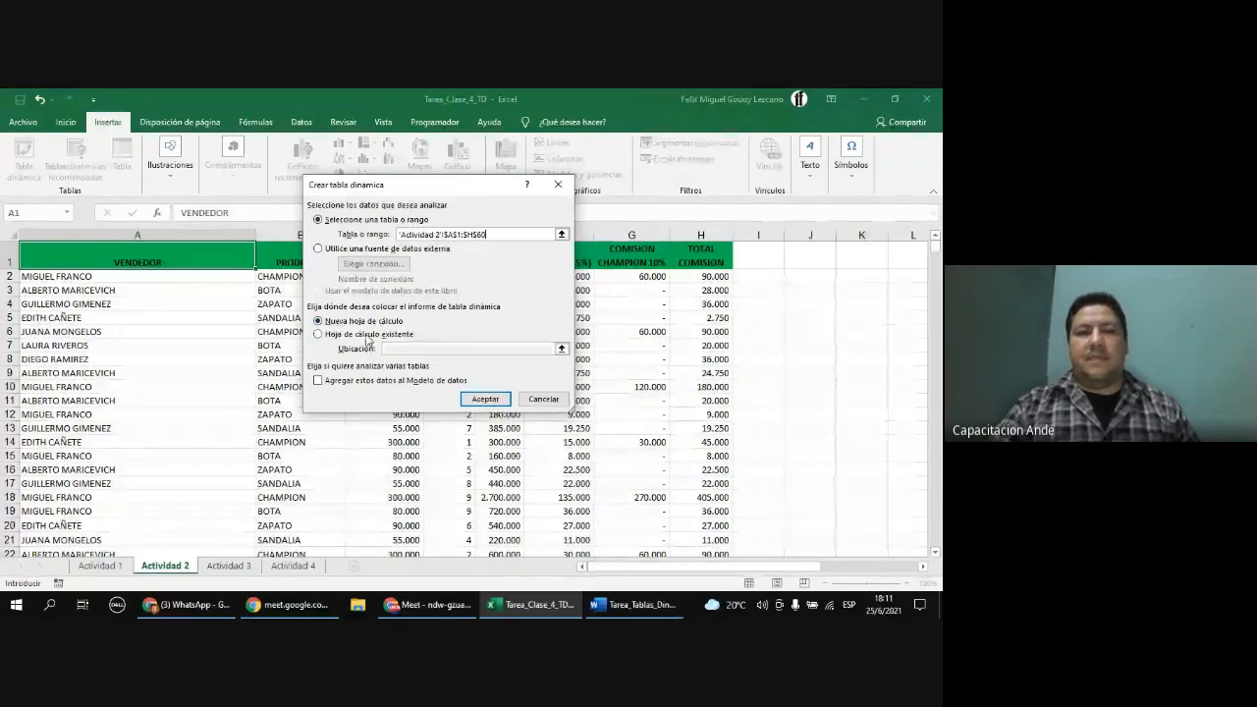
Step: Place the PivotTable on the existing worksheet at cell J2 and create it
click(319, 335)
click(398, 350)
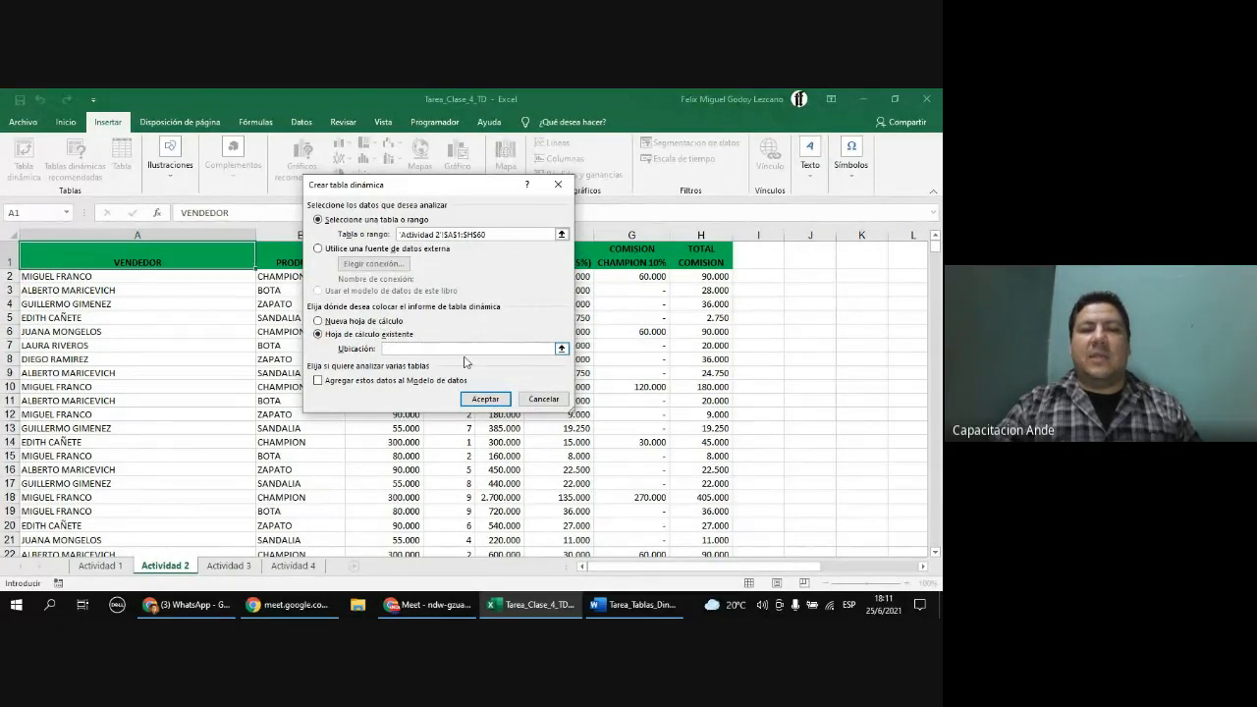
click(561, 349)
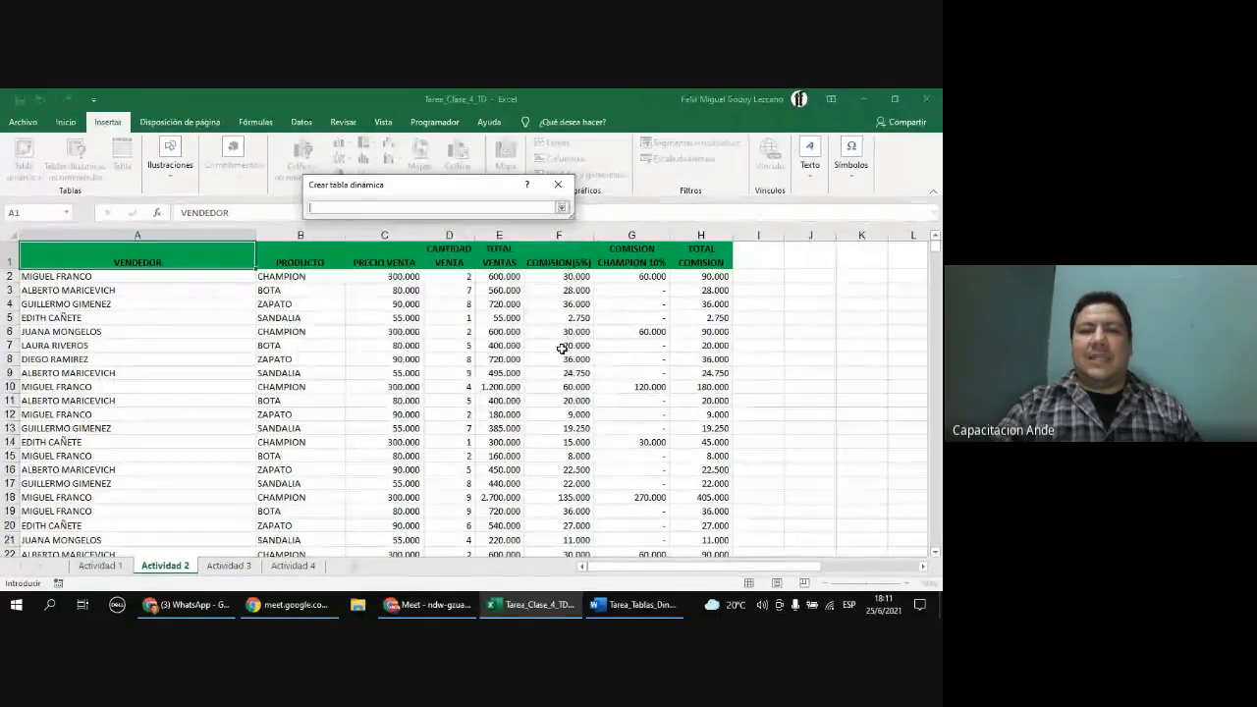
click(923, 566)
click(923, 566)
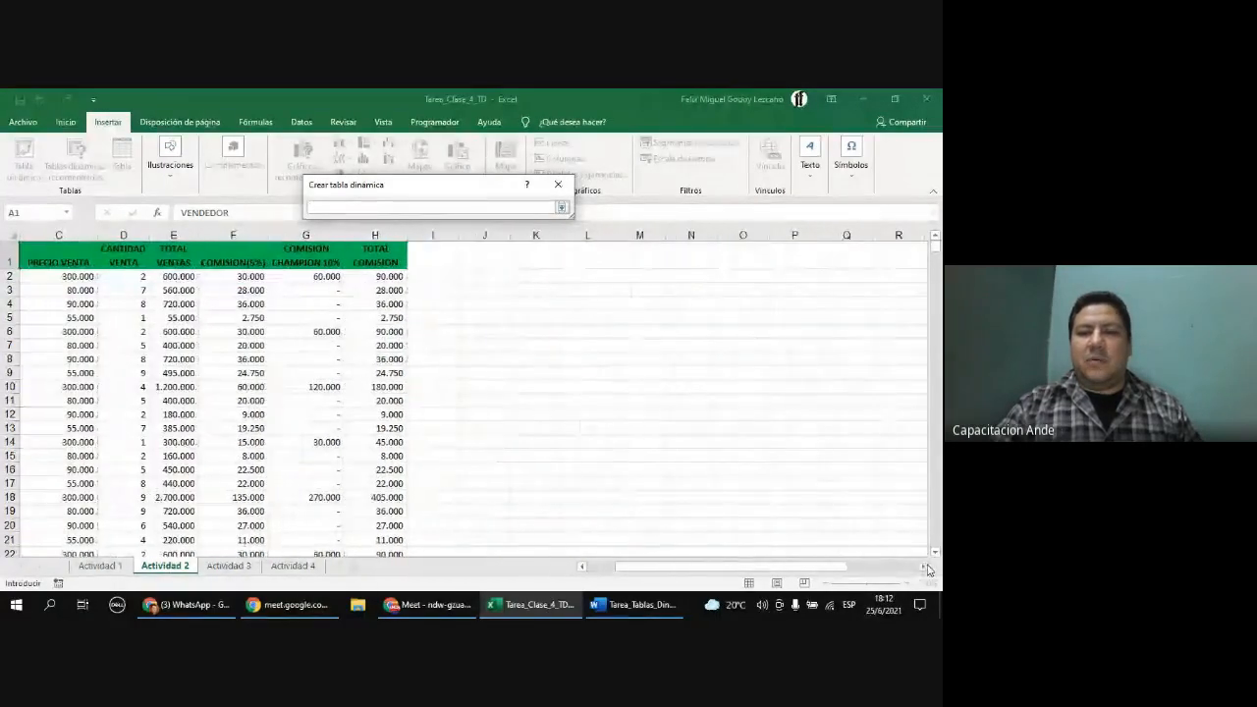
click(923, 567)
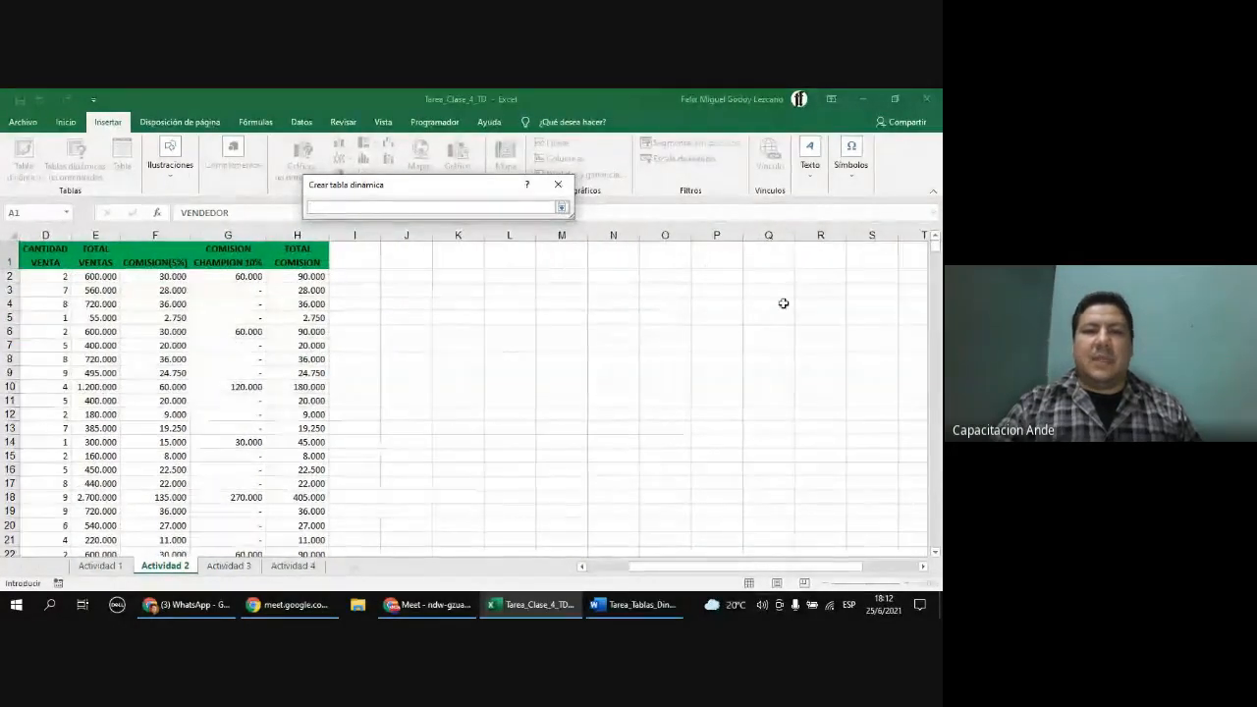
click(416, 275)
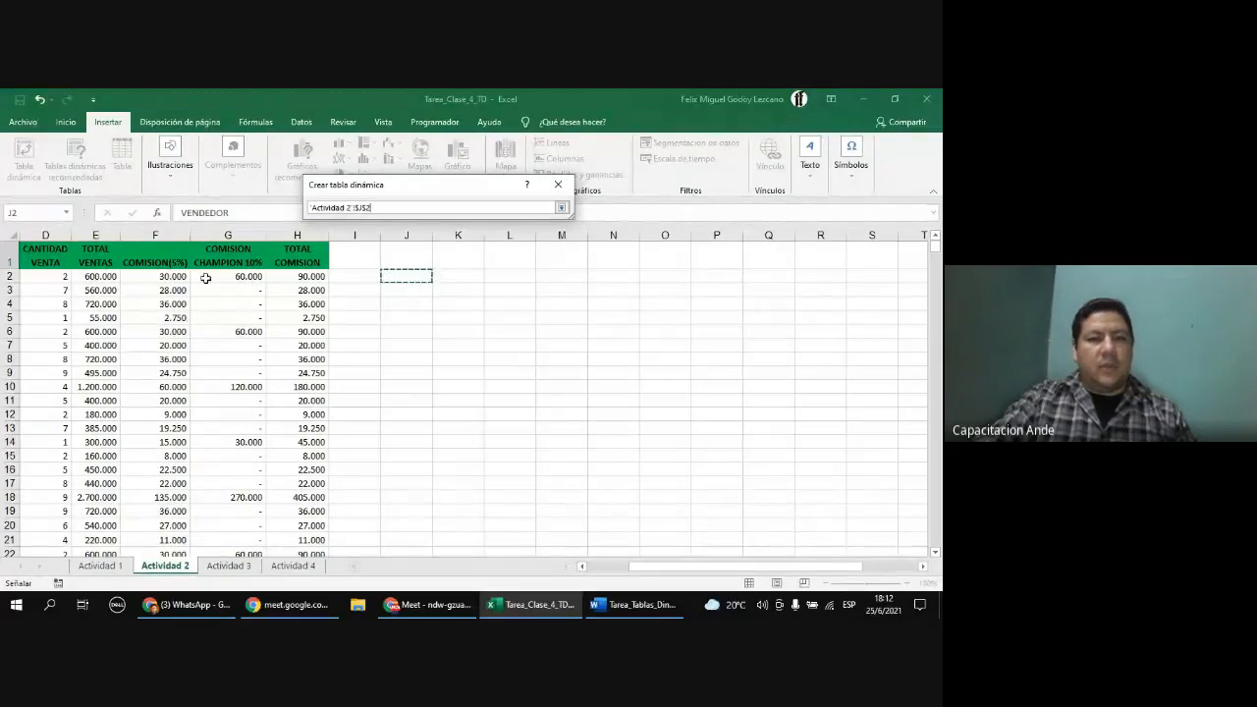
click(562, 209)
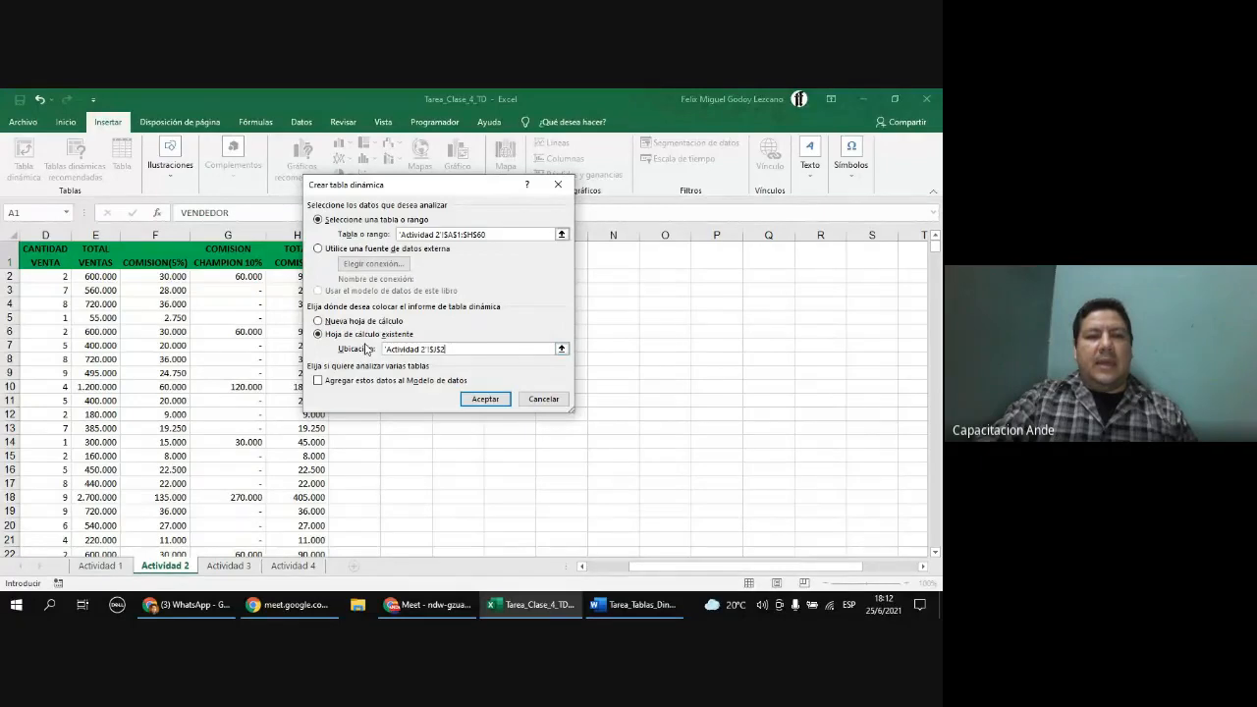
click(496, 407)
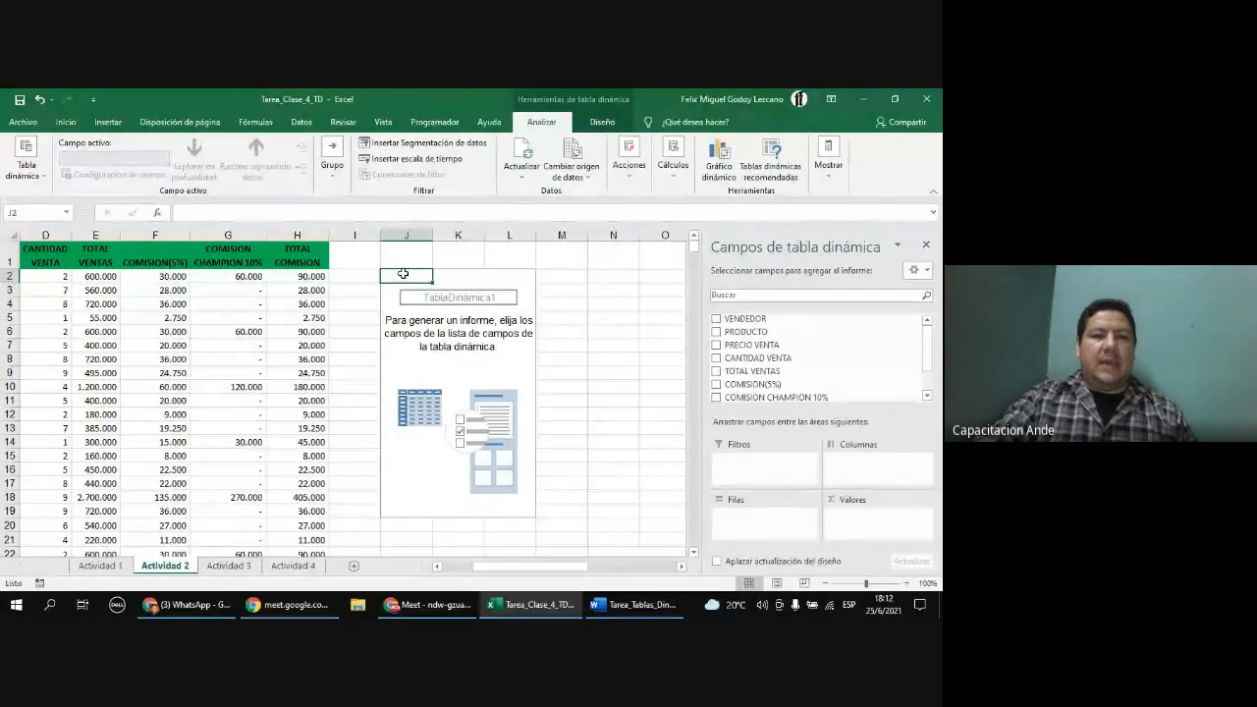
Step: Select the whole PivotTable area beside the data and delete it
drag(373, 261, 553, 541)
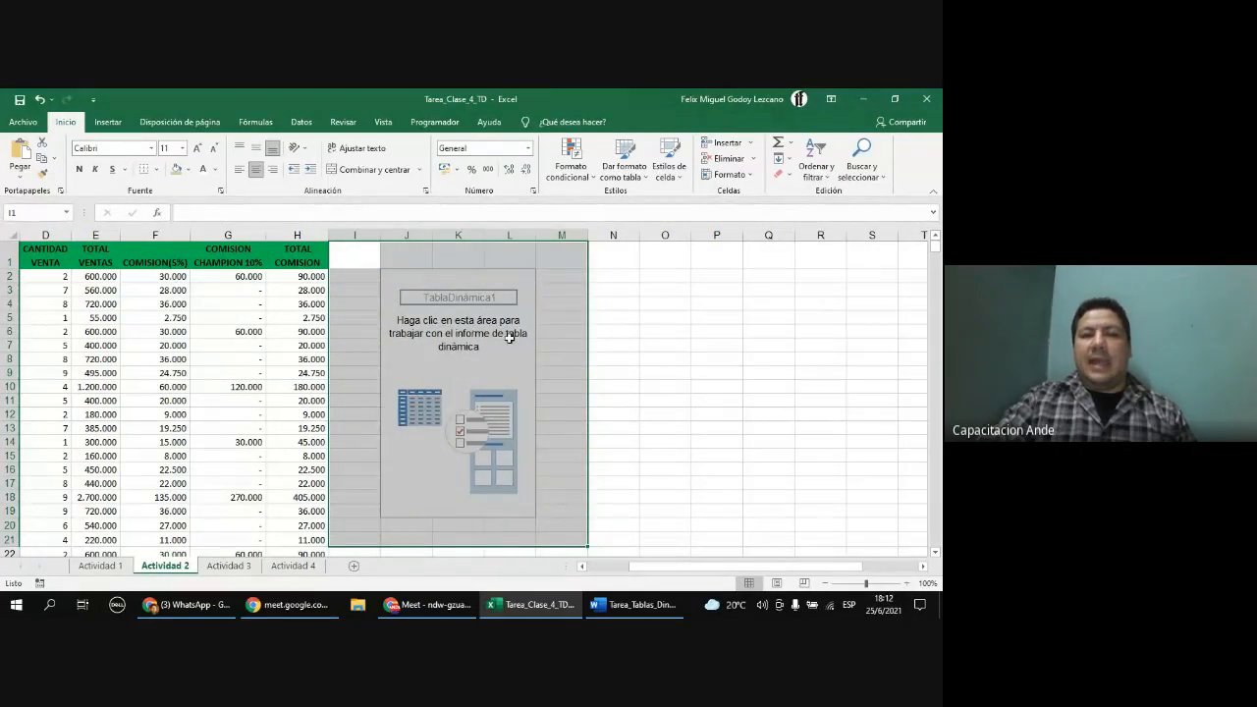
click(479, 263)
click(413, 287)
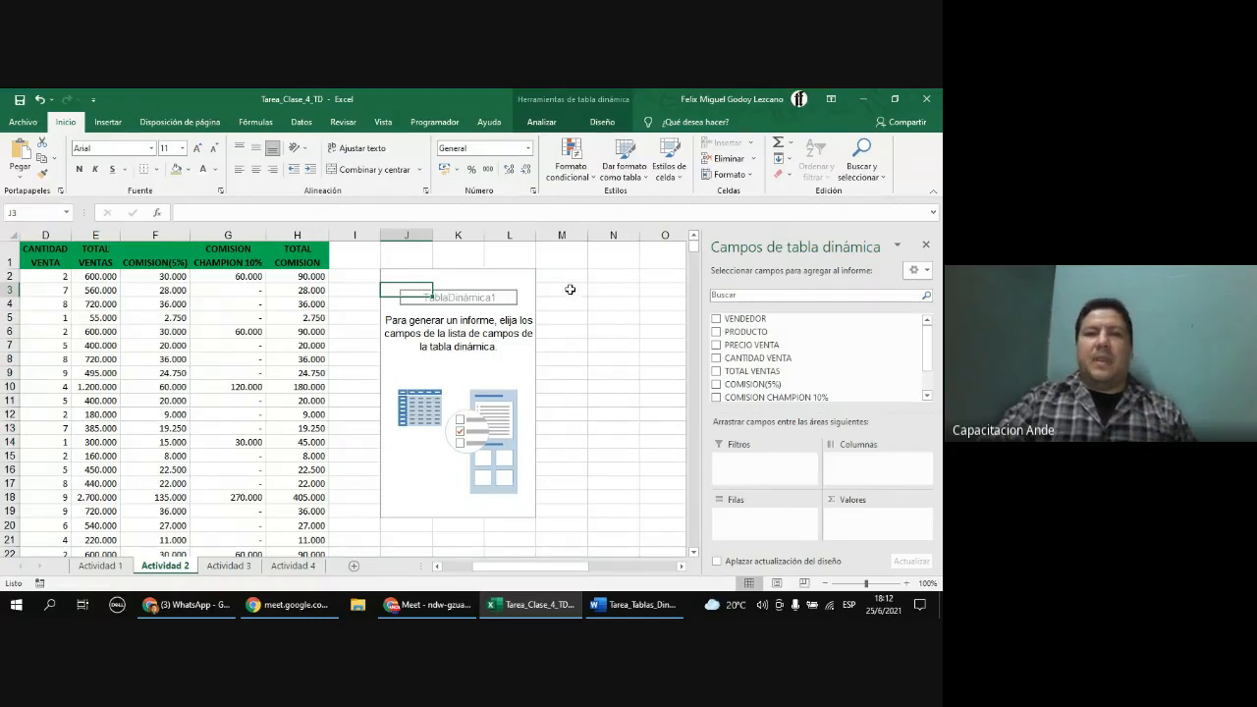
drag(373, 255, 551, 522)
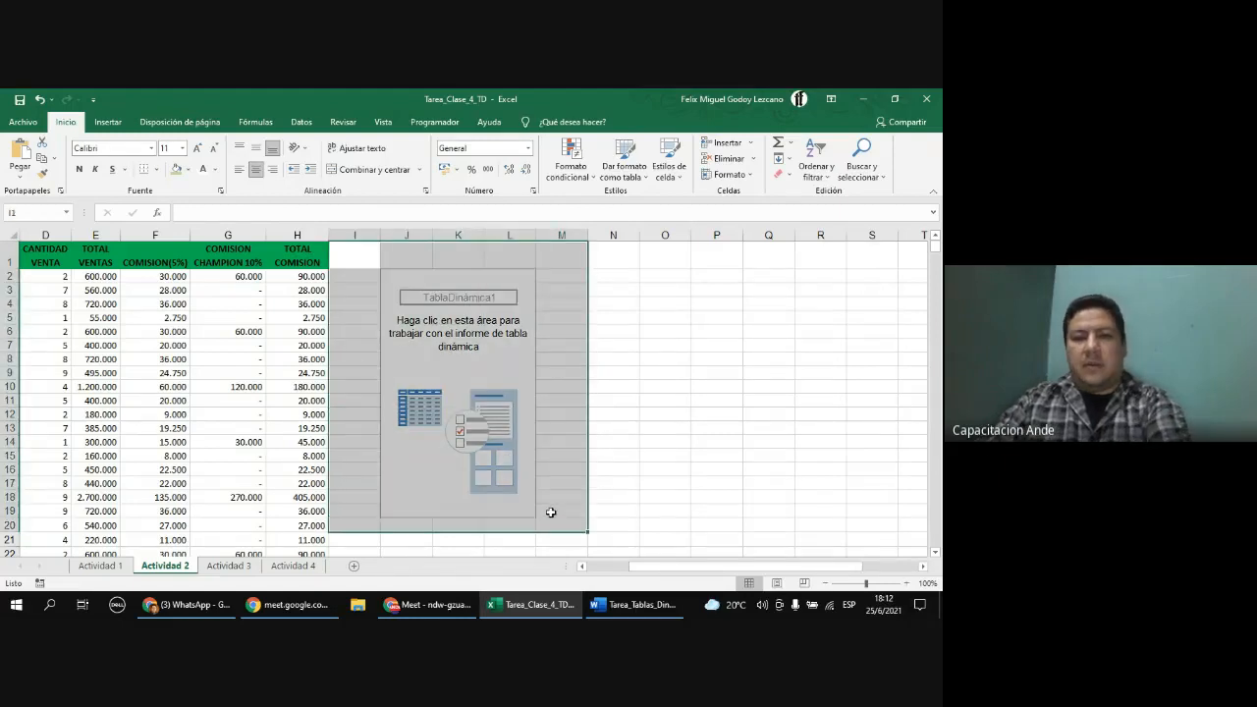
key(Delete)
click(396, 280)
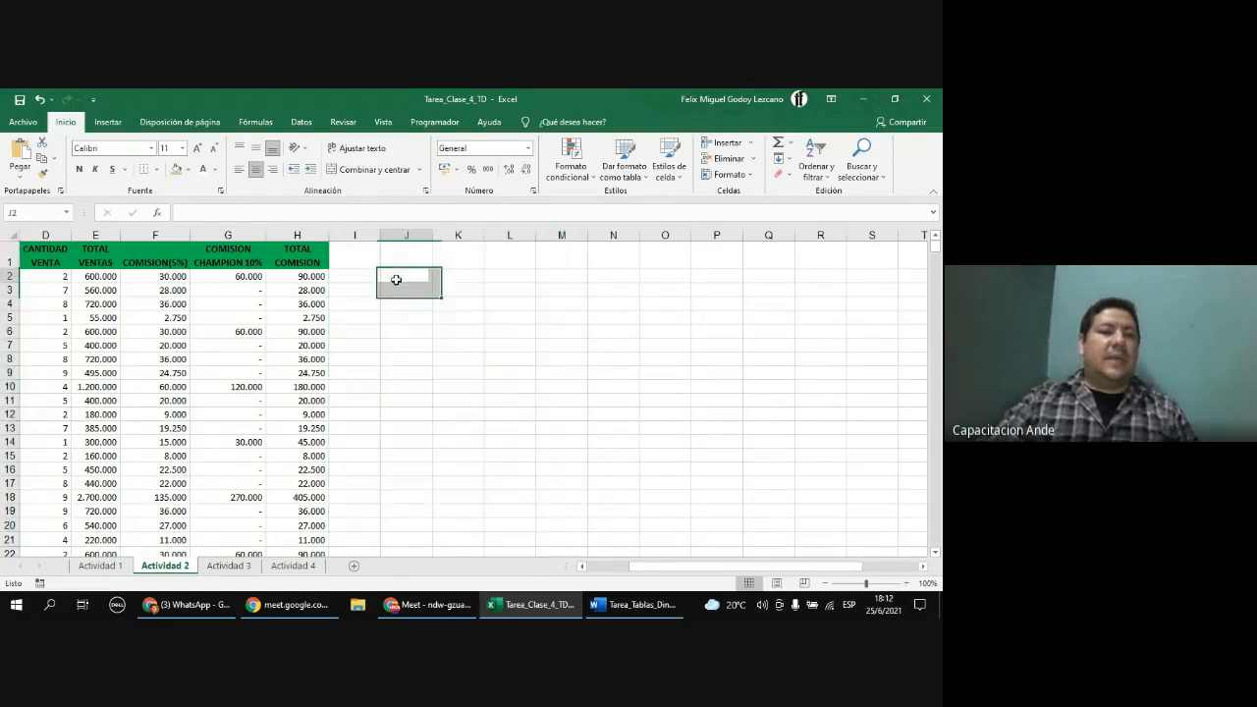
Step: Insert a new PivotTable from 'Actividad 2'!$A$1:$H$60, placing it on a new worksheet
click(106, 122)
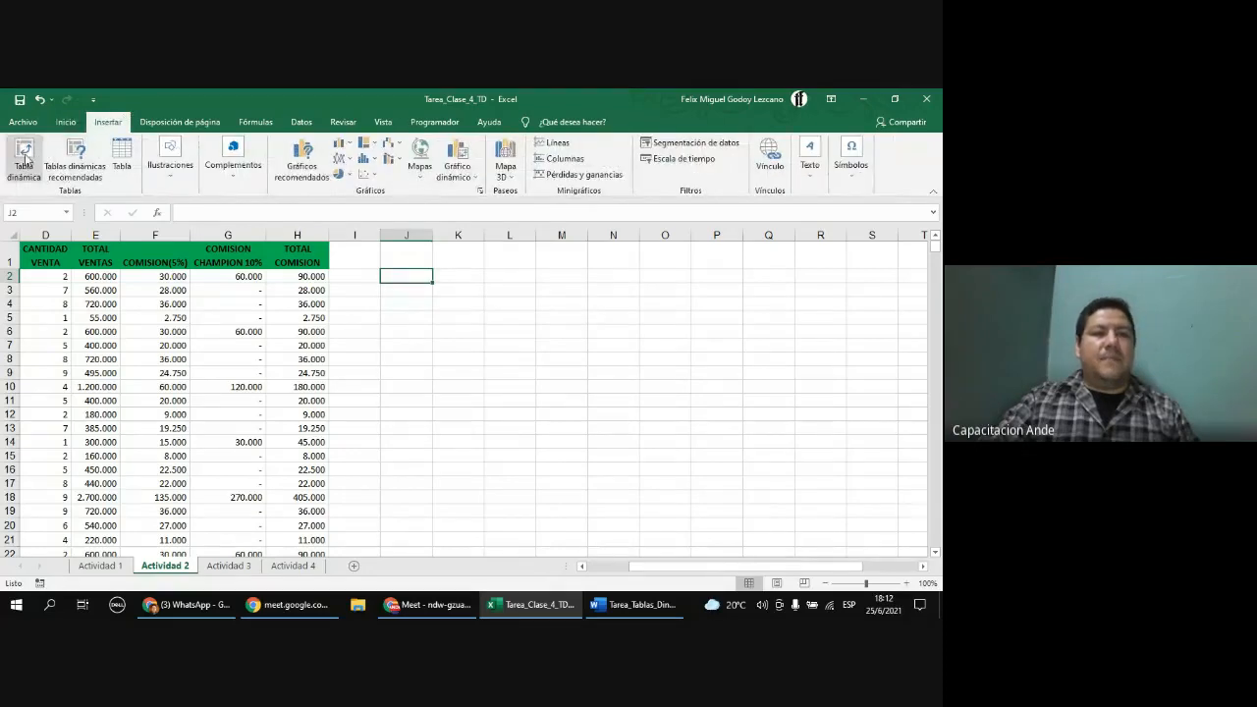
click(25, 155)
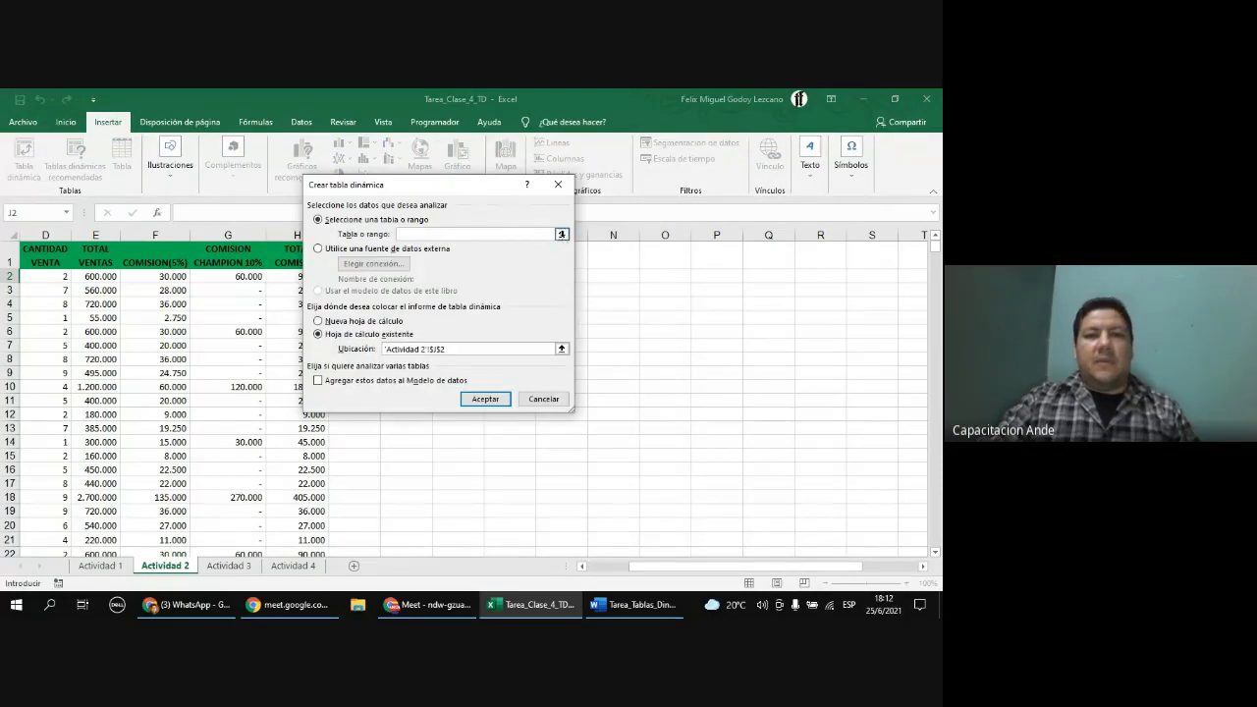
click(562, 233)
drag(646, 574, 587, 571)
click(84, 253)
key(ctrl+shift+Right)
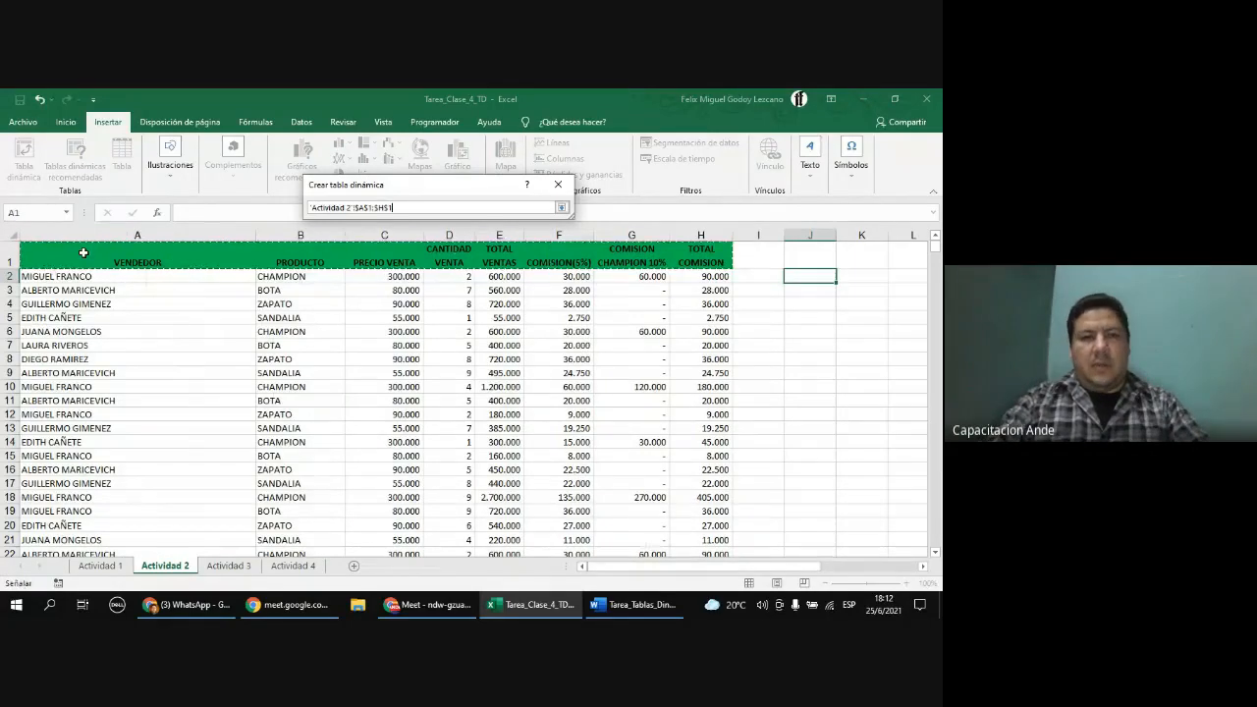
key(ctrl+shift+Down)
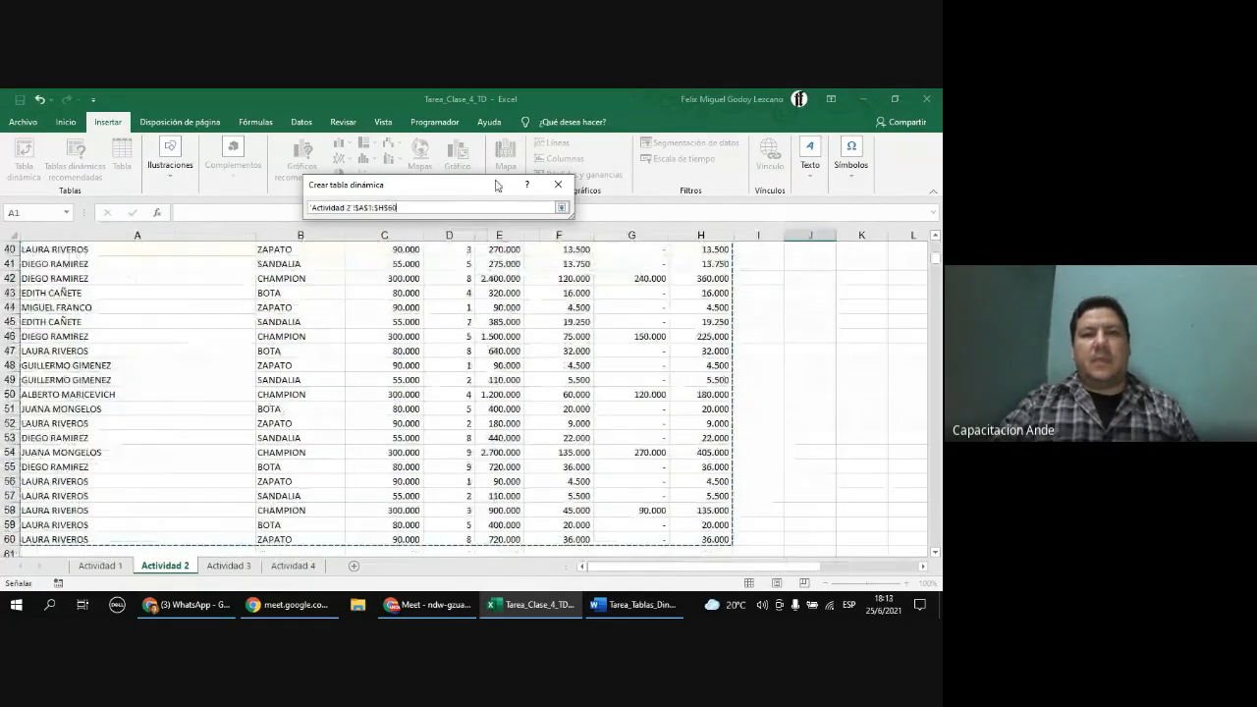
click(561, 208)
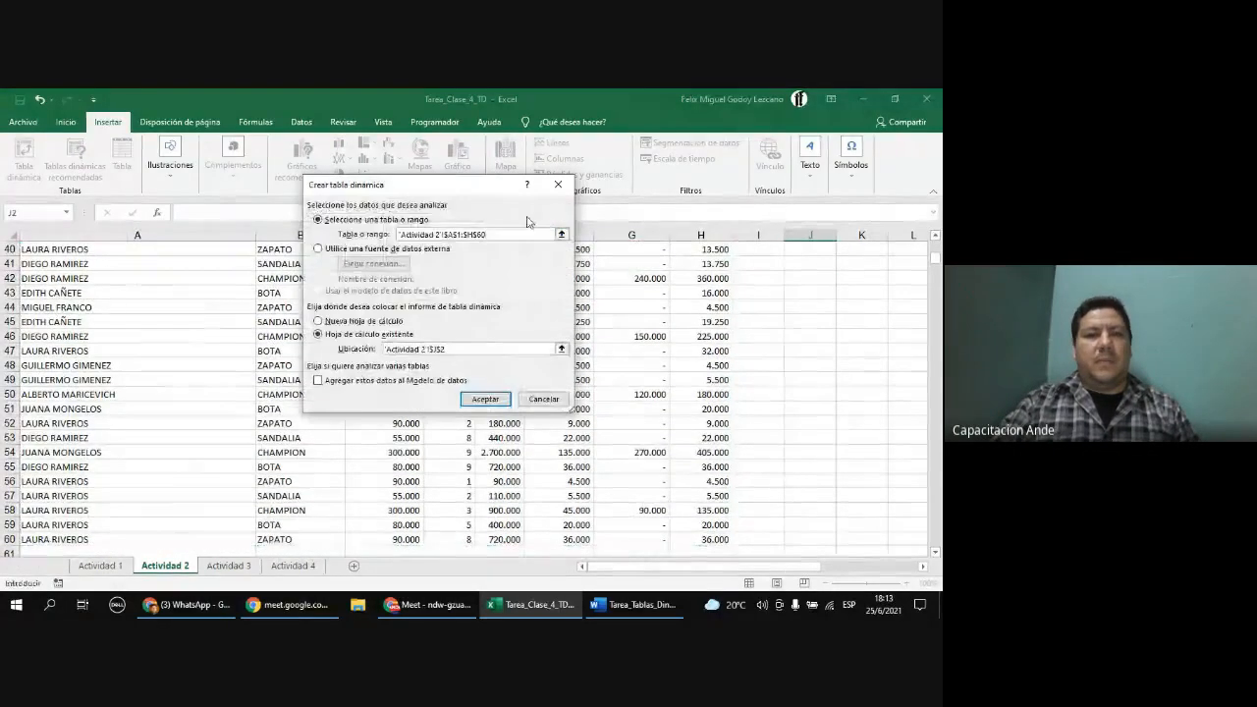
click(319, 322)
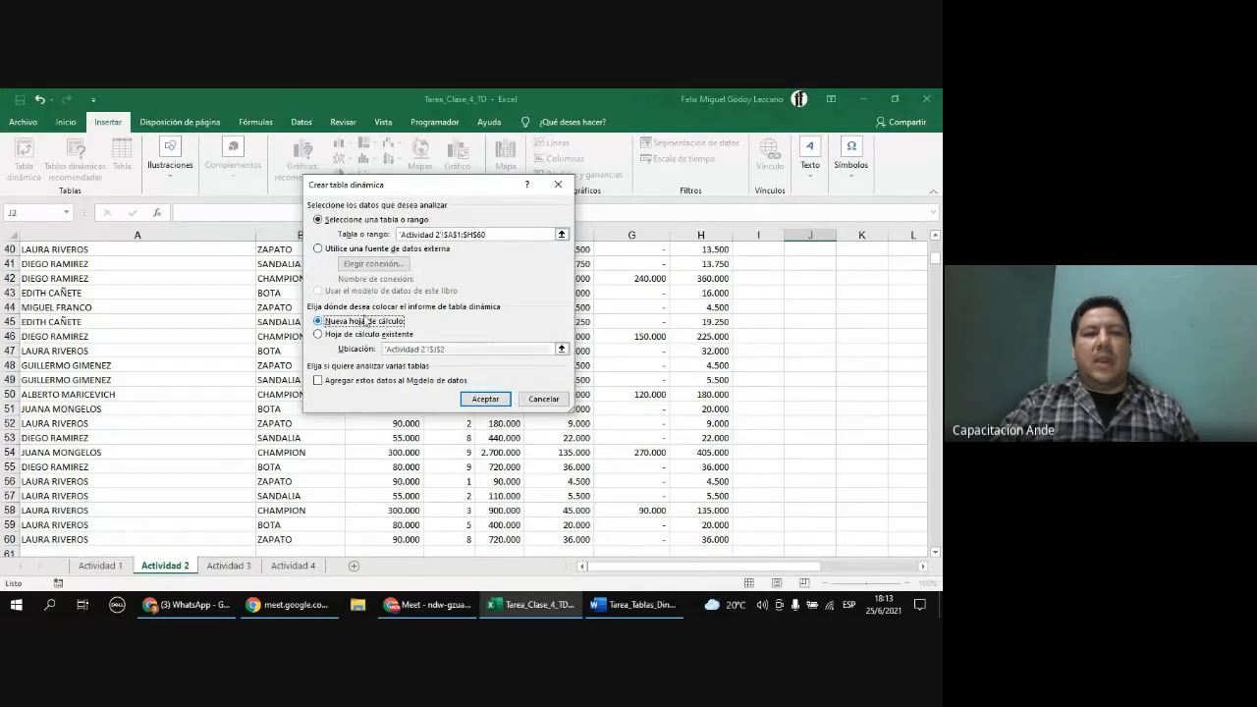
click(486, 400)
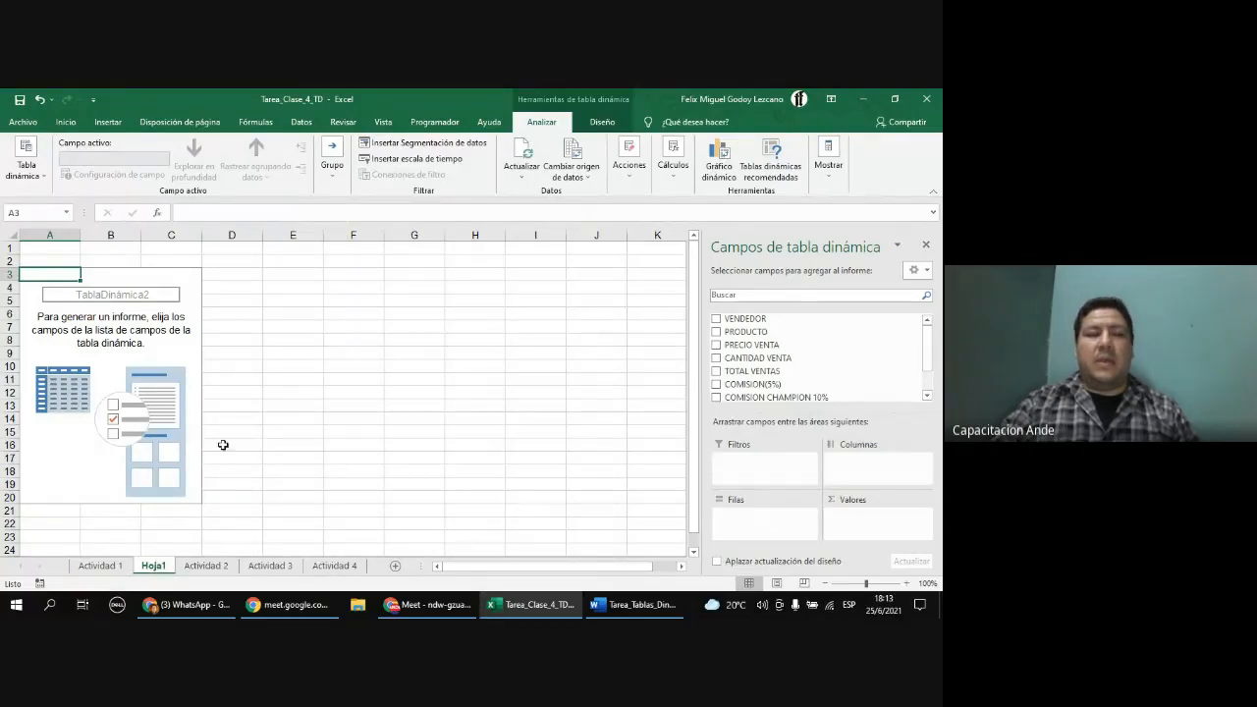
Step: Browse the PivotTable Analyze and Design ribbon tools with the PivotTable selected
click(130, 285)
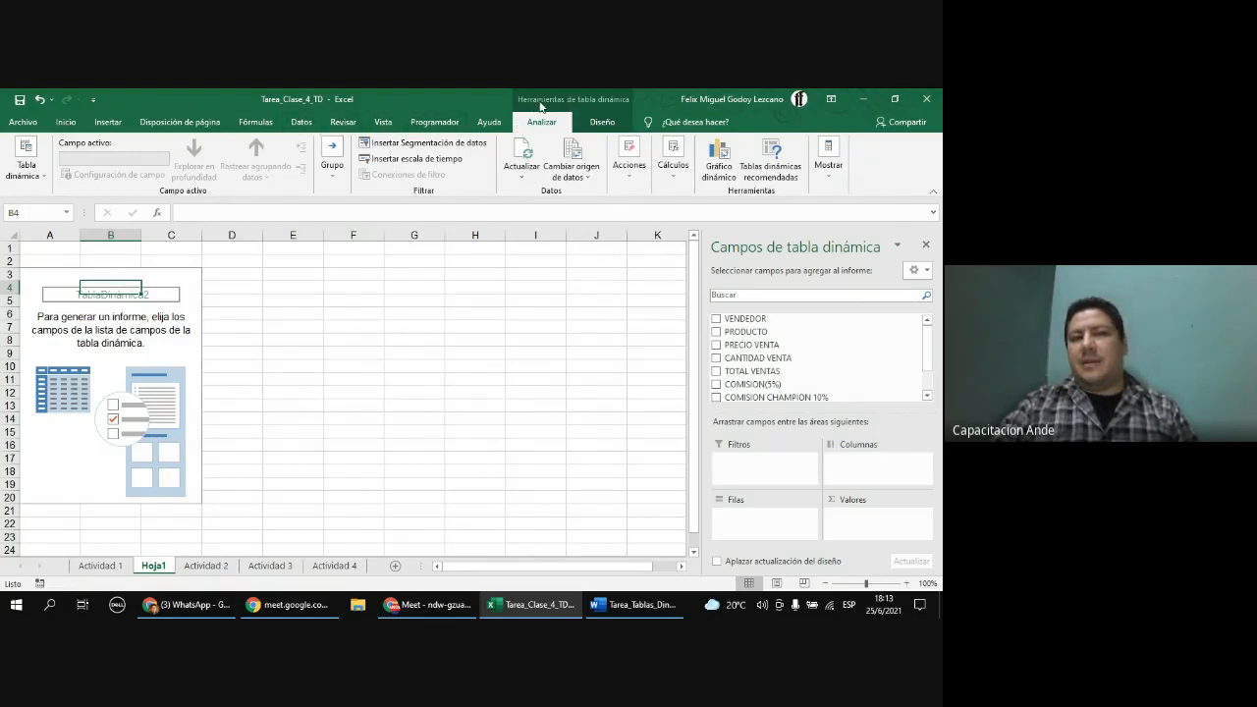
click(602, 122)
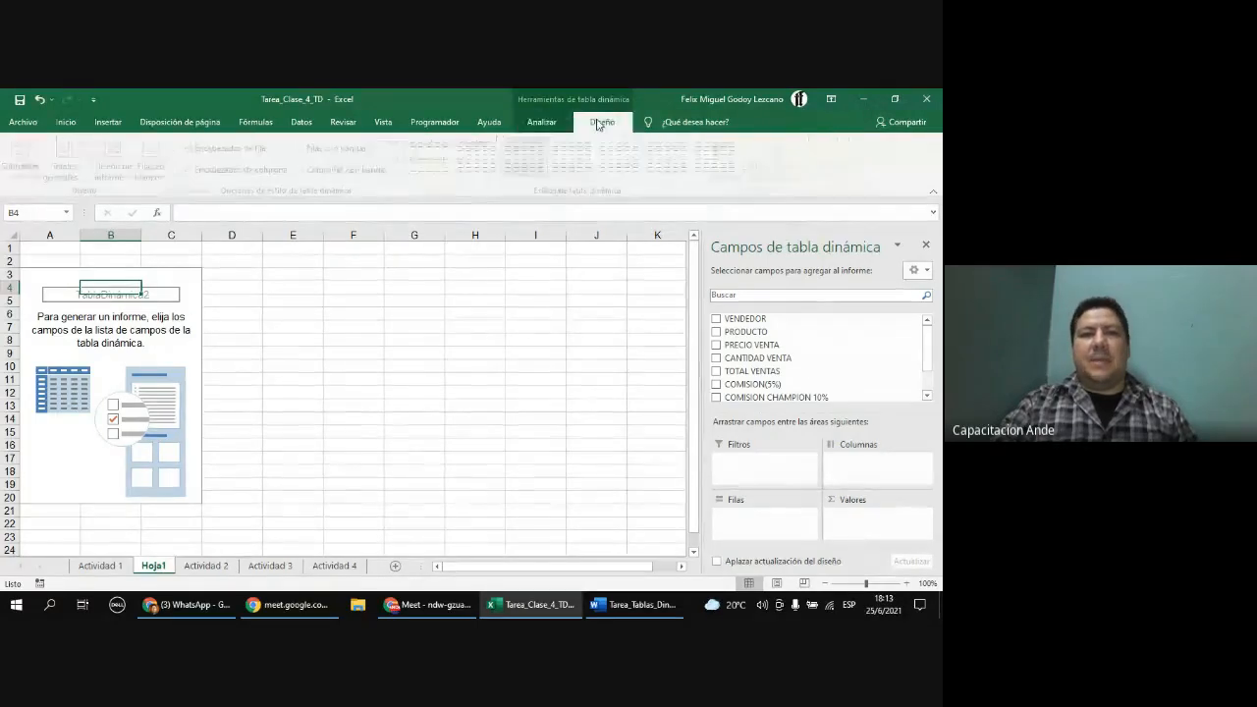
click(541, 122)
click(604, 122)
click(541, 122)
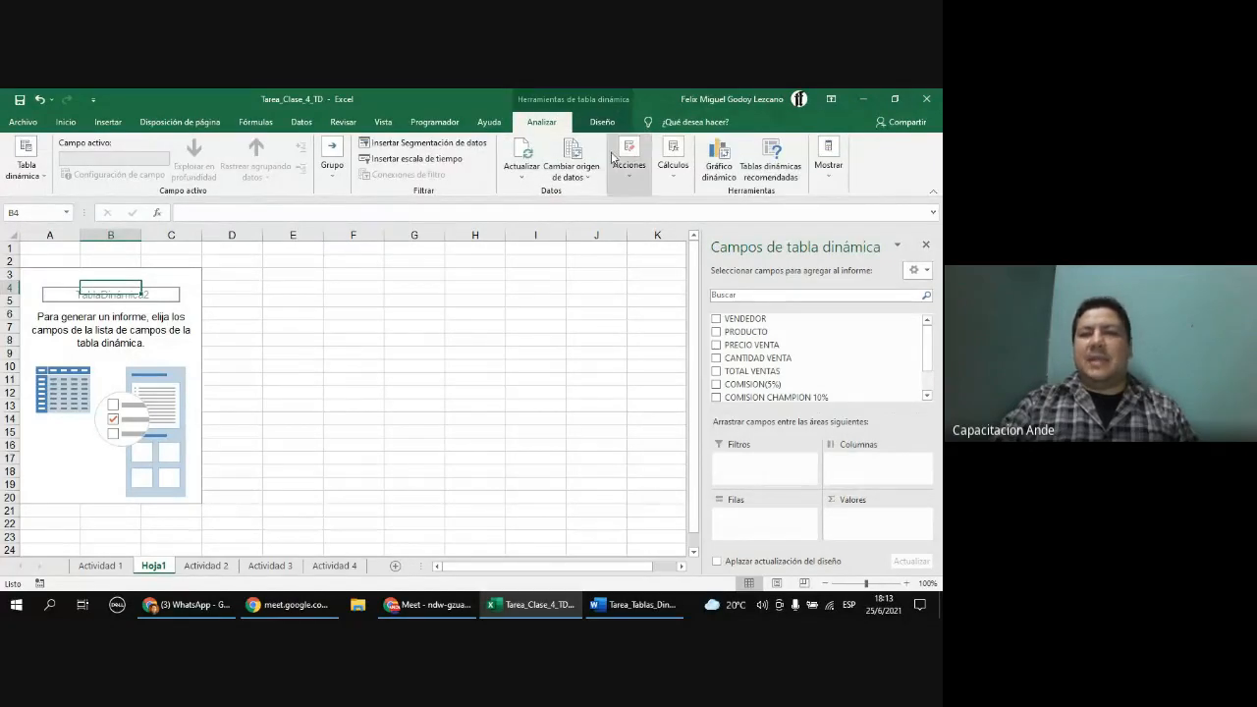
click(602, 123)
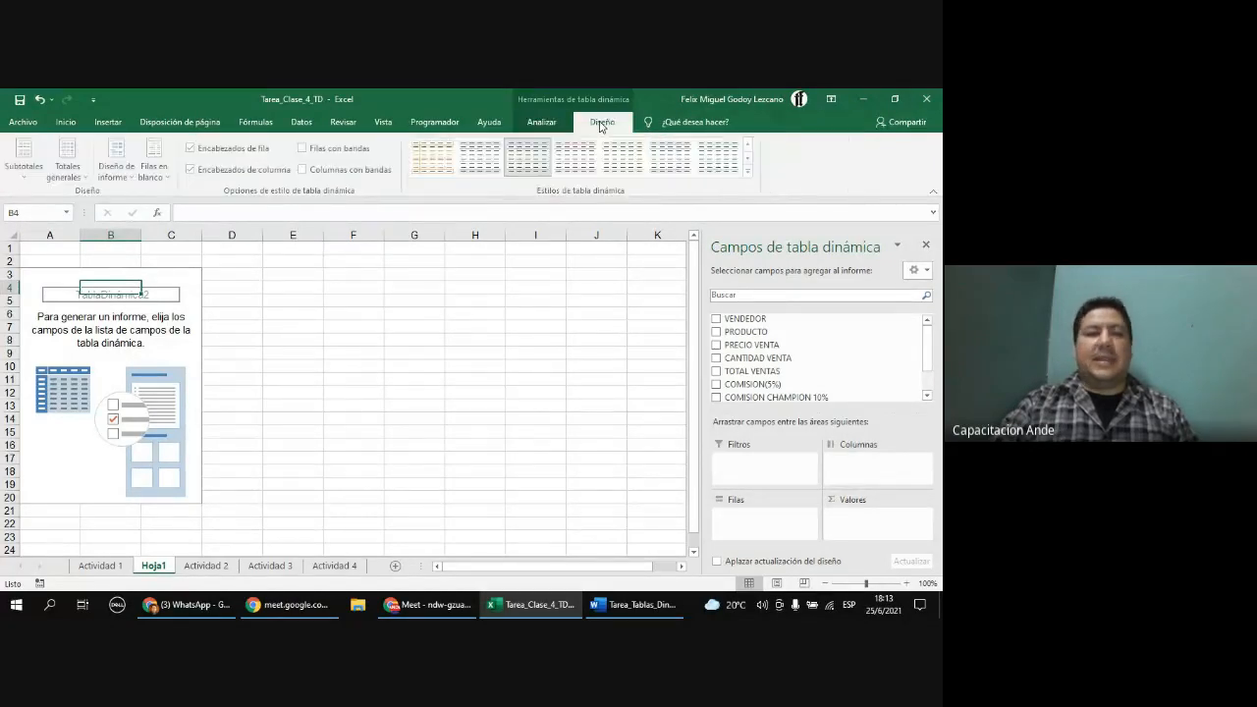
click(539, 128)
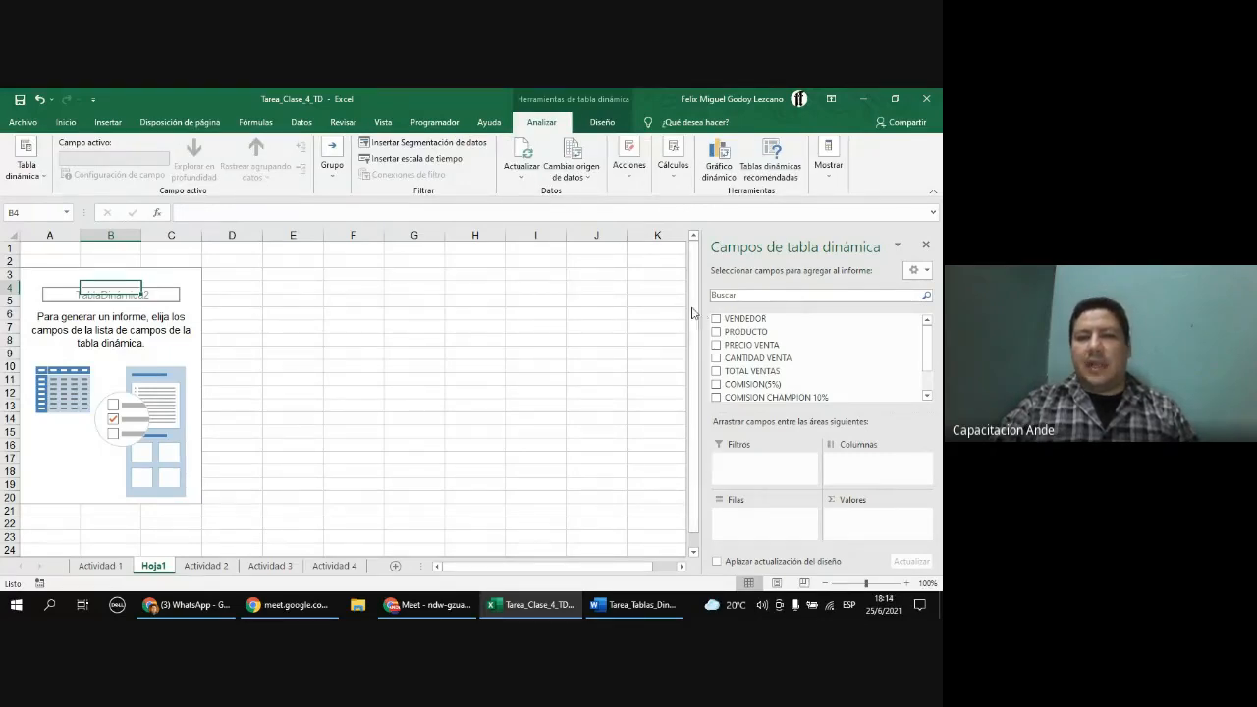
Step: Widen the PivotTable Fields pane and review its field list and layout areas
drag(692, 312, 597, 311)
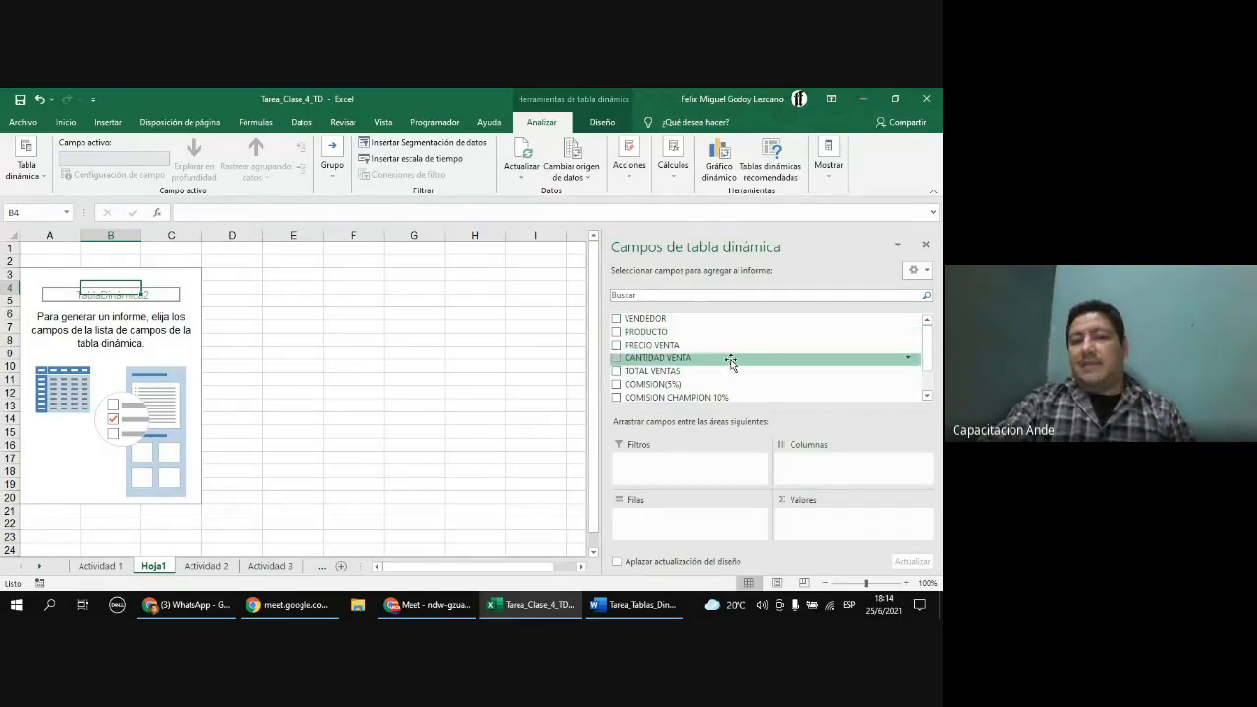
scroll(737, 344, down, 1)
scroll(736, 343, up, 2)
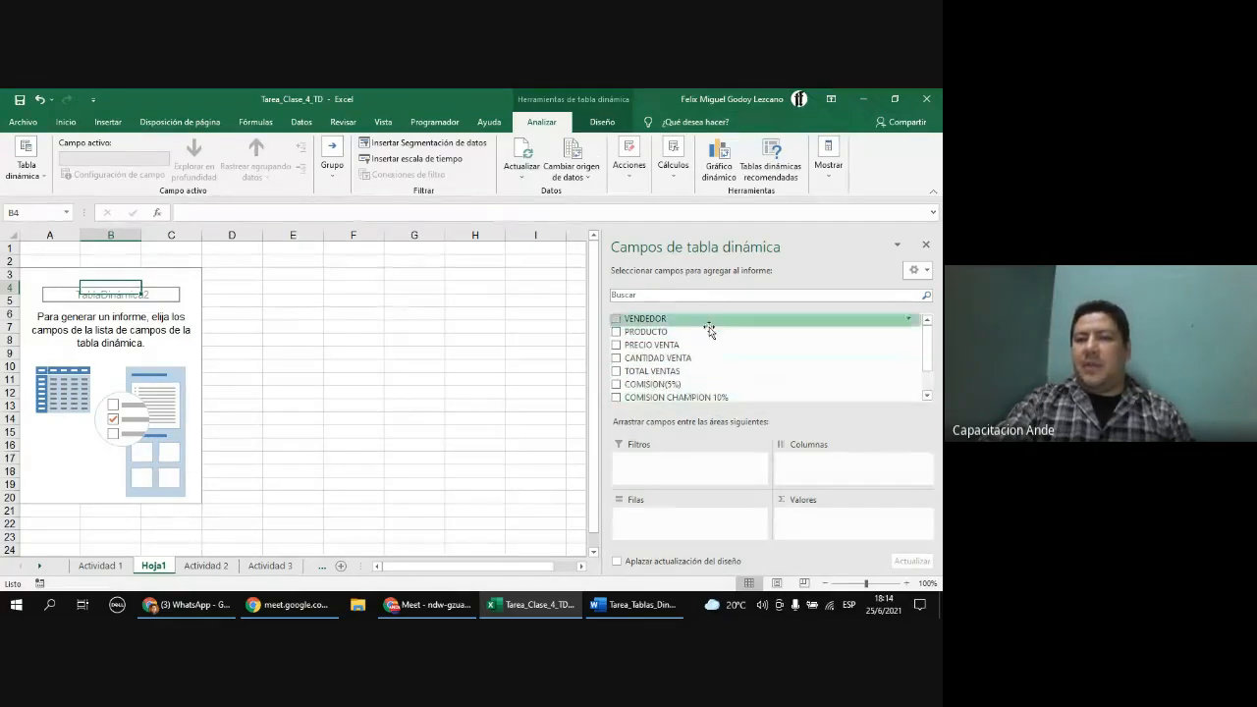
click(695, 469)
click(805, 476)
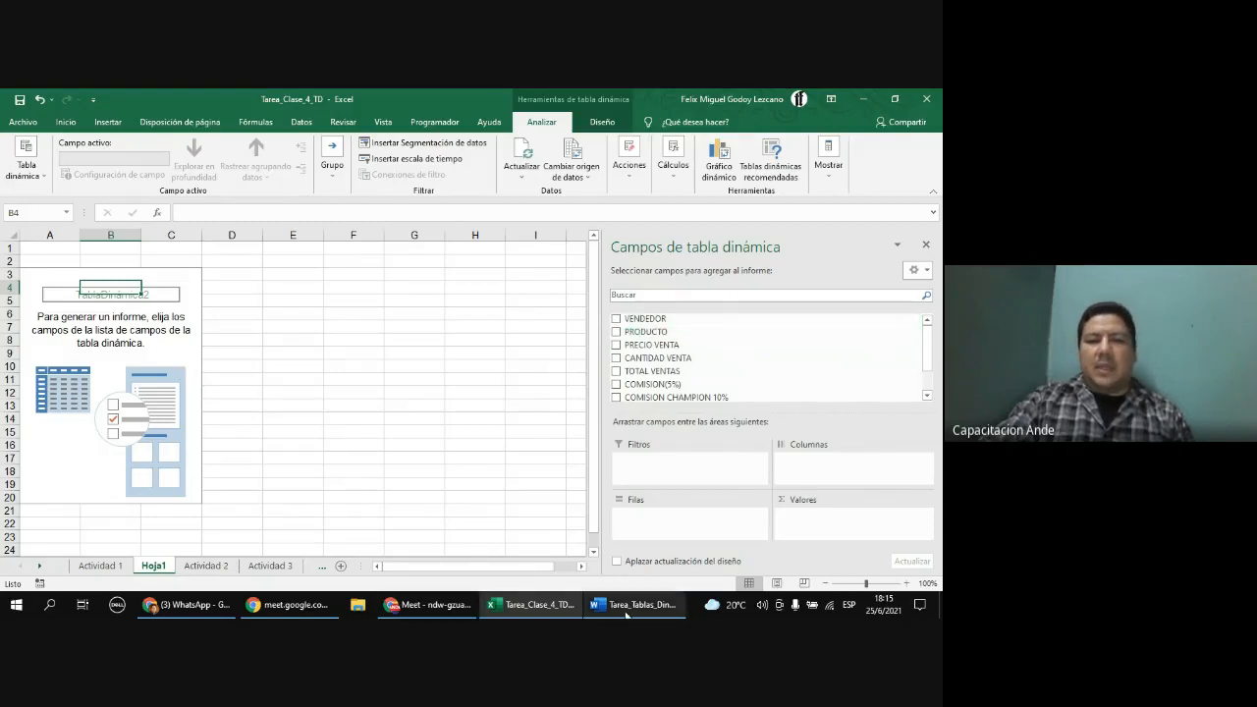
Step: Switch to the Tarea_Tablas_Dinamicas Word document and highlight the first task, VENTAS TOTAL POR VENDEDOR
mouse_move(629, 616)
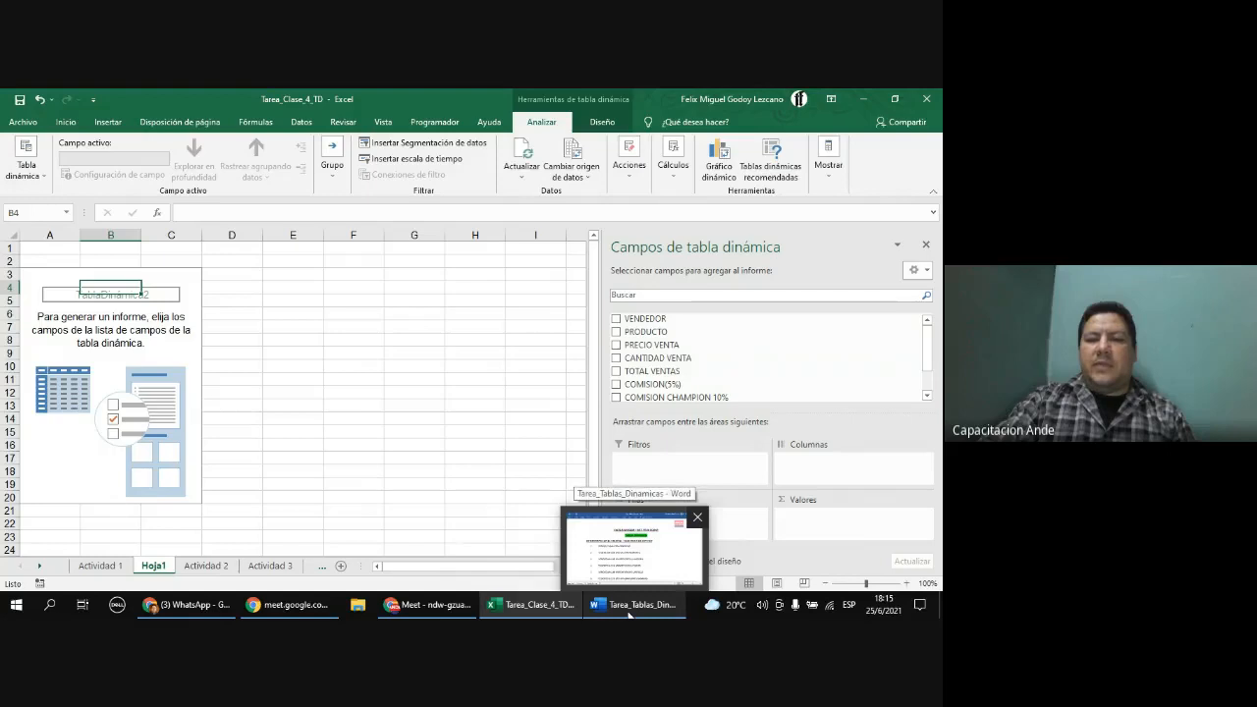
click(628, 612)
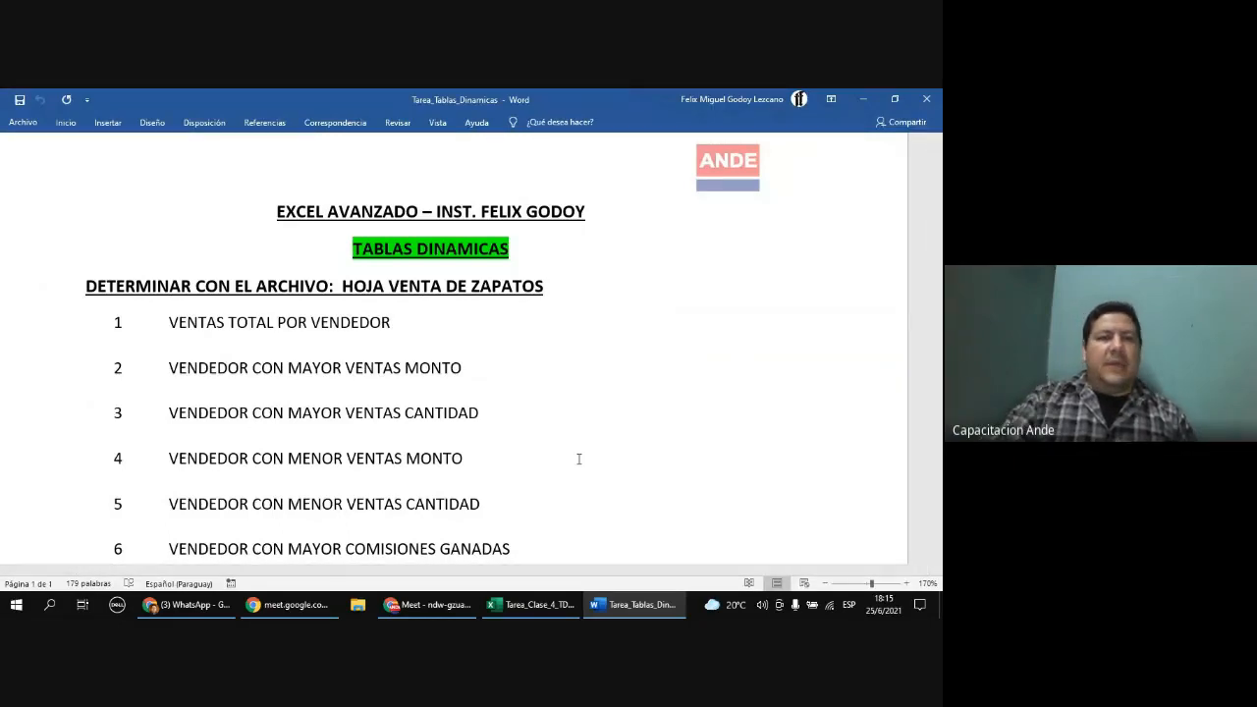
scroll(447, 339, down, 3)
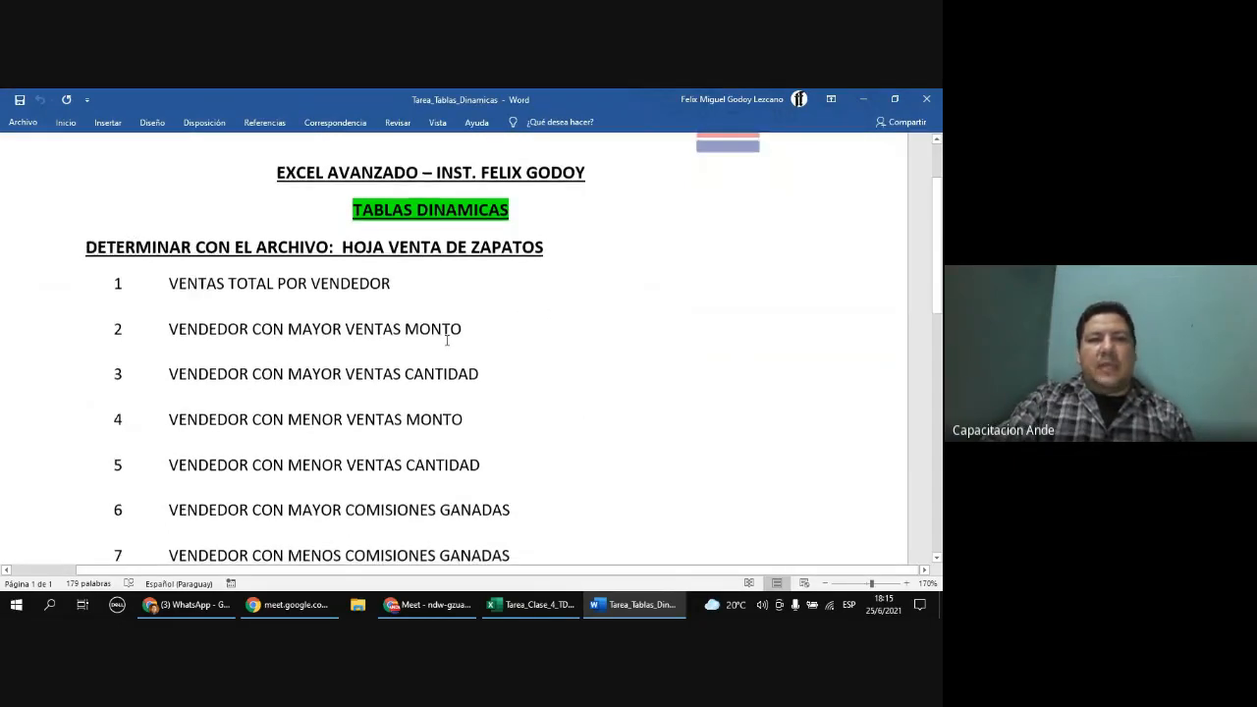
click(414, 214)
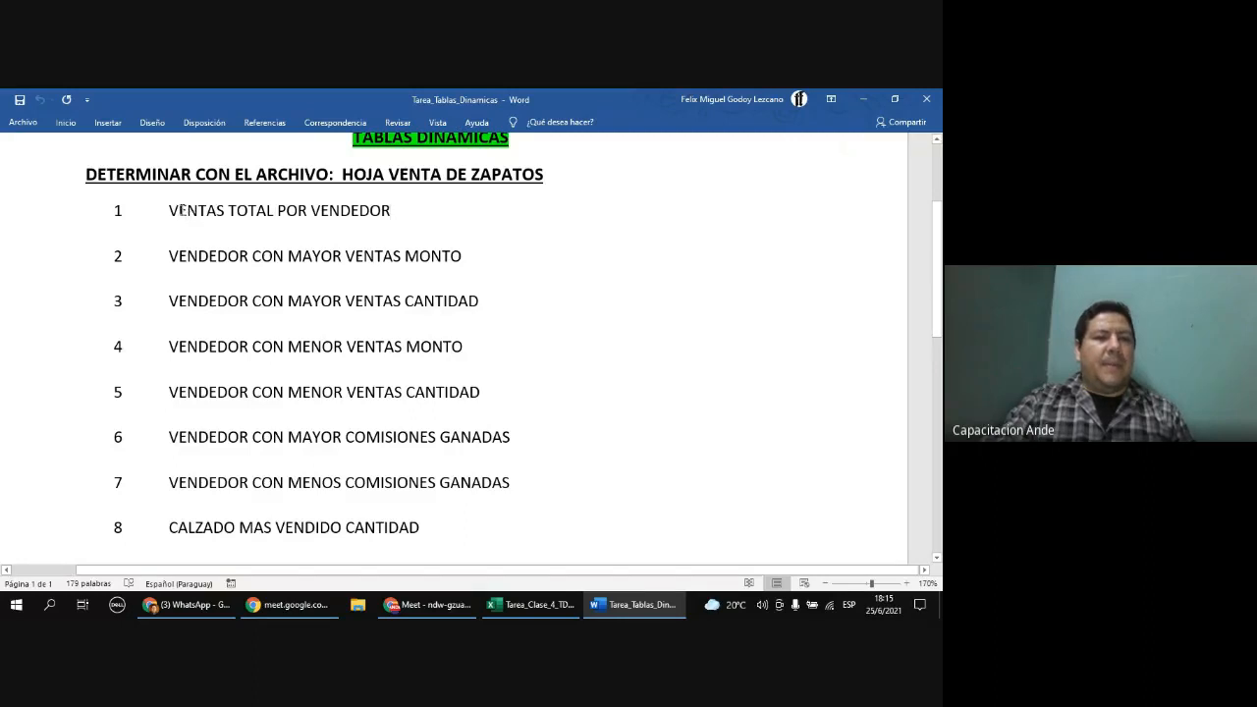
drag(166, 210, 365, 213)
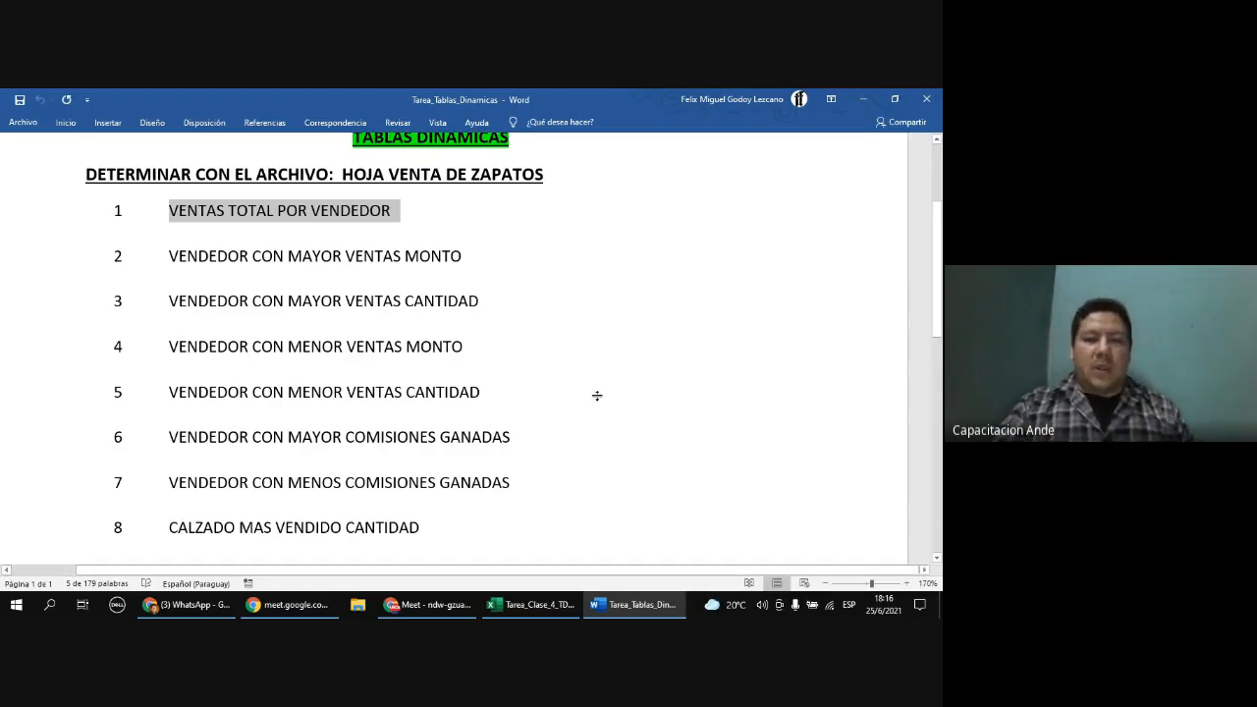
Step: Switch to Excel and back to Word, then highlight the word VENDEDOR in the first task
click(530, 605)
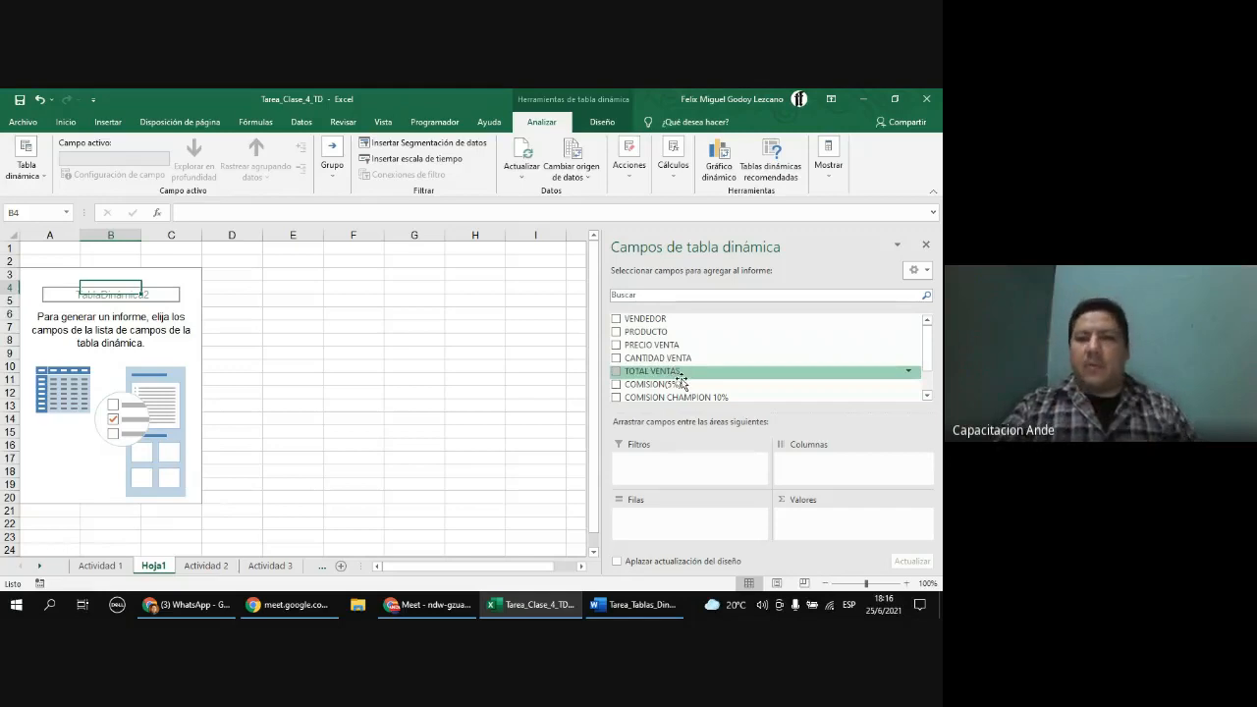
click(670, 604)
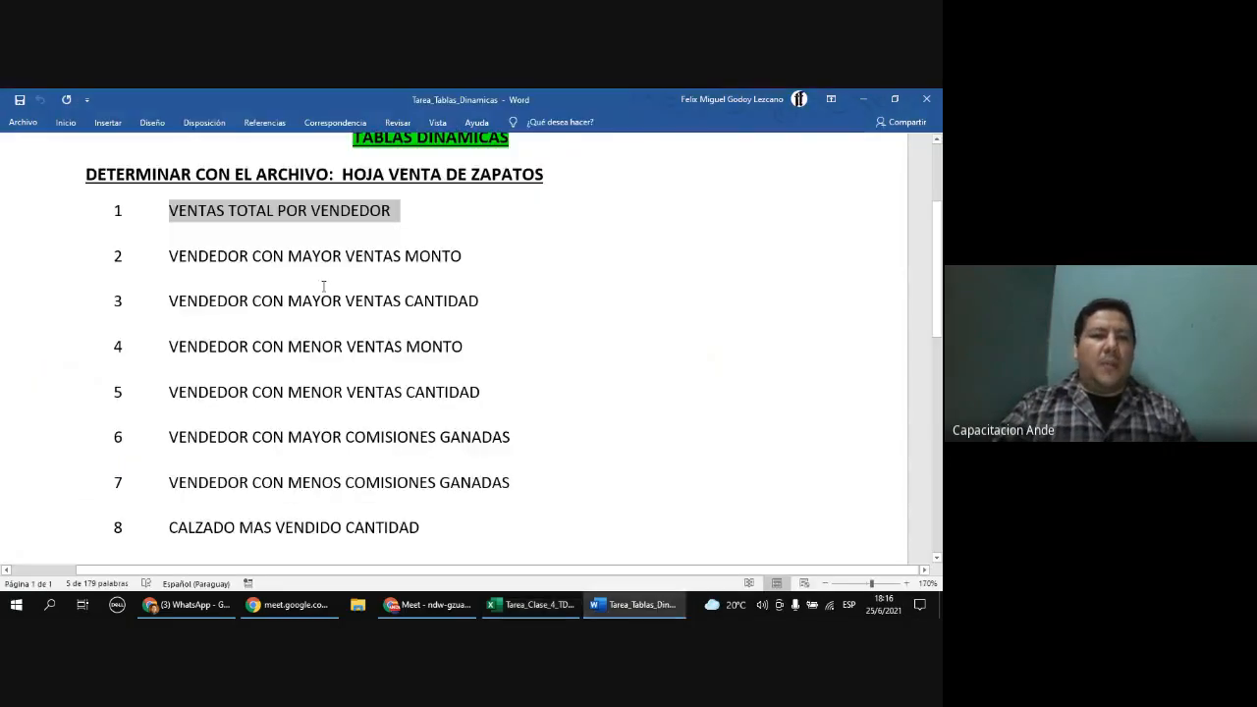
click(312, 210)
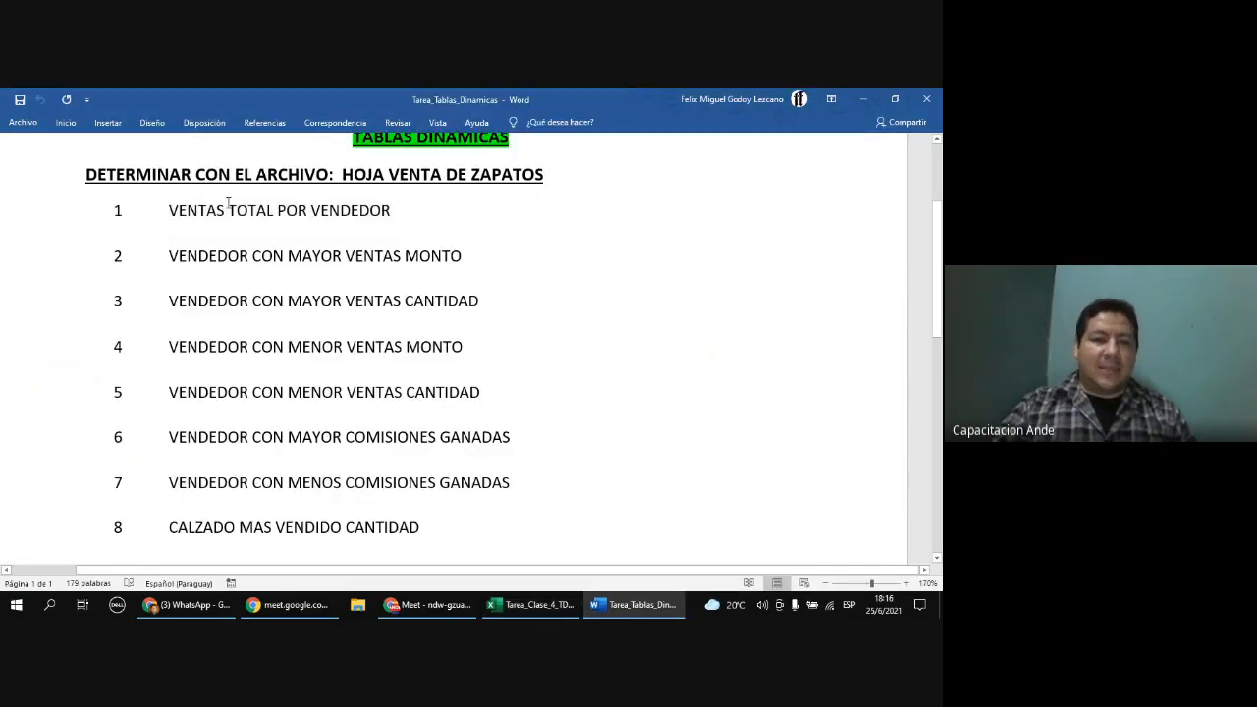
drag(312, 210, 391, 210)
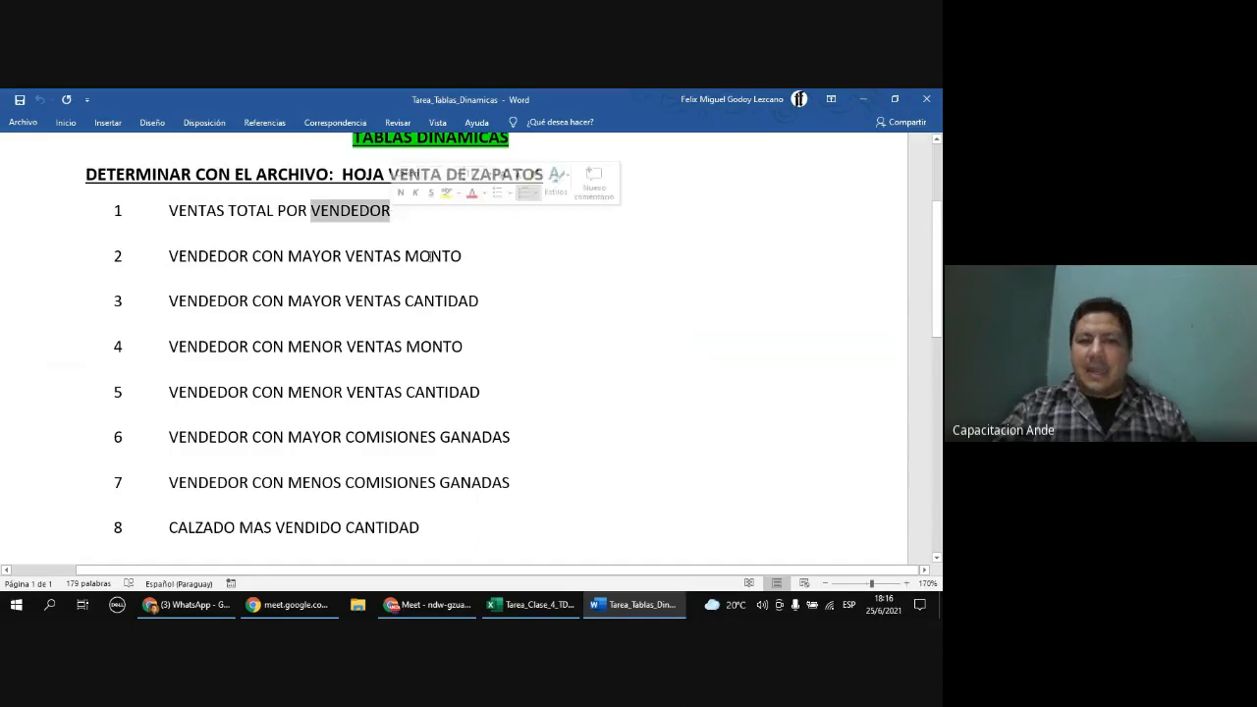
Step: Switch to Excel and add the VENDEDOR field to the PivotTable's rows area
key(alt+Tab)
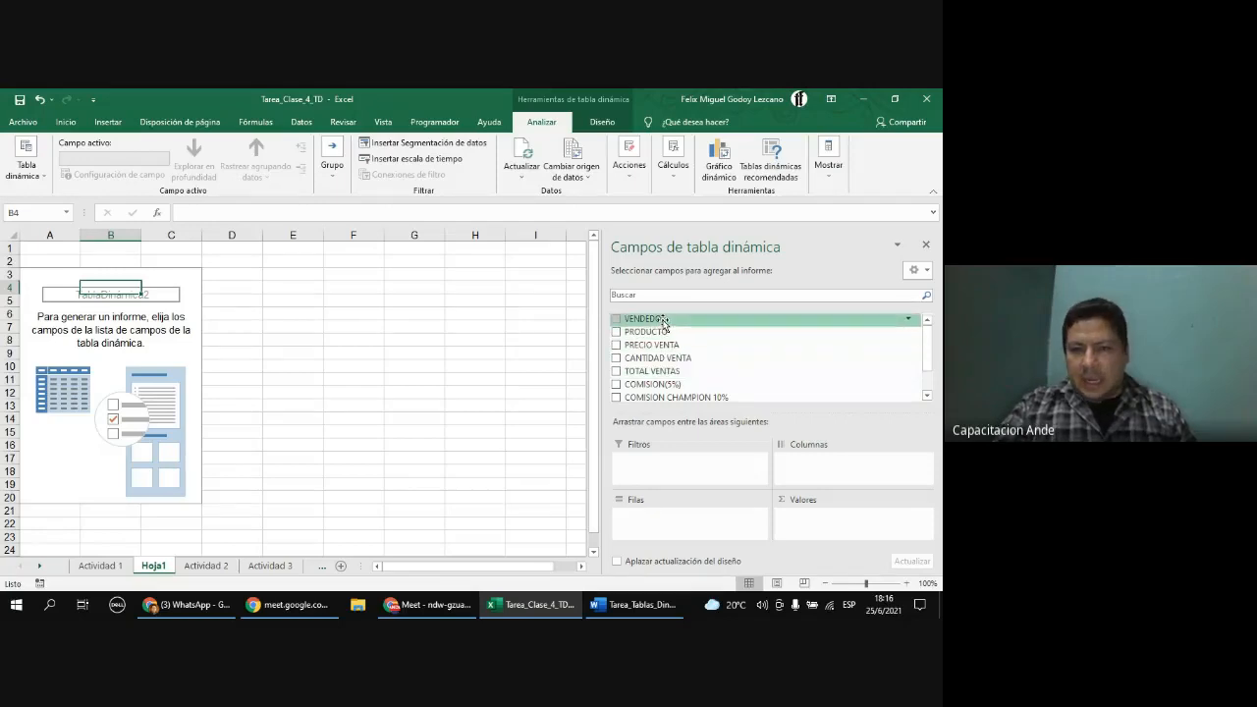
drag(664, 320, 679, 524)
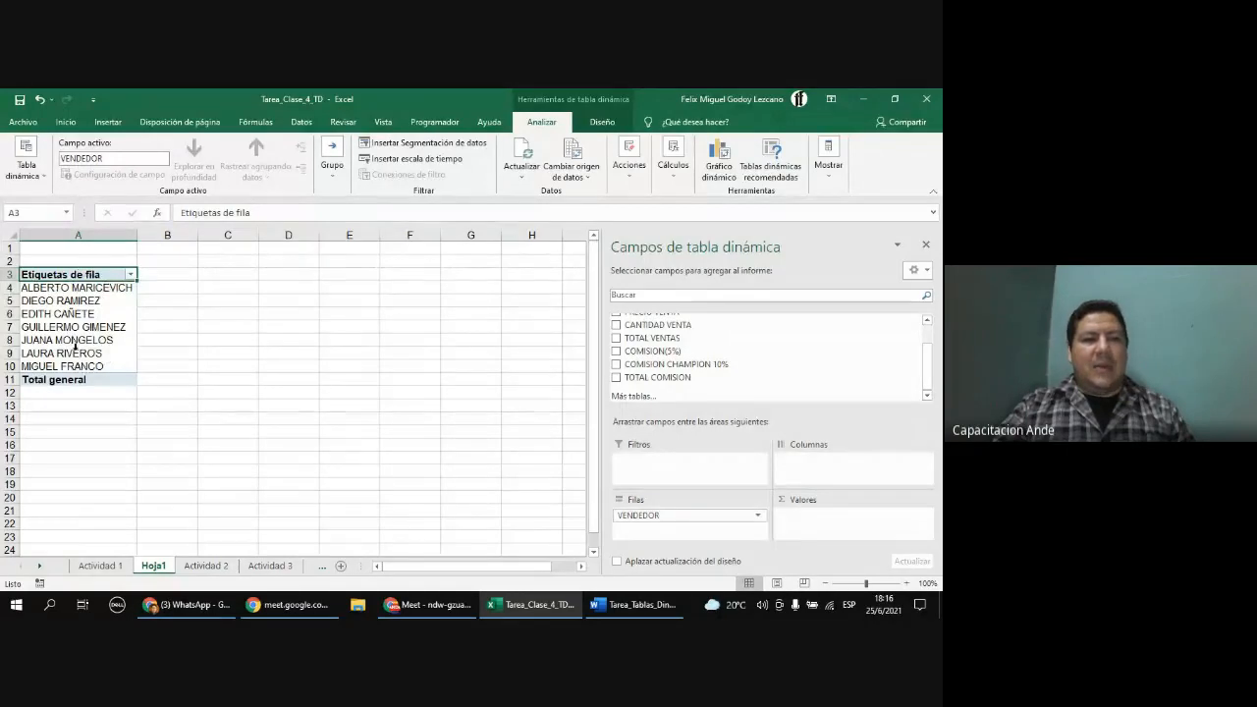
click(906, 584)
click(906, 584)
click(906, 583)
click(908, 583)
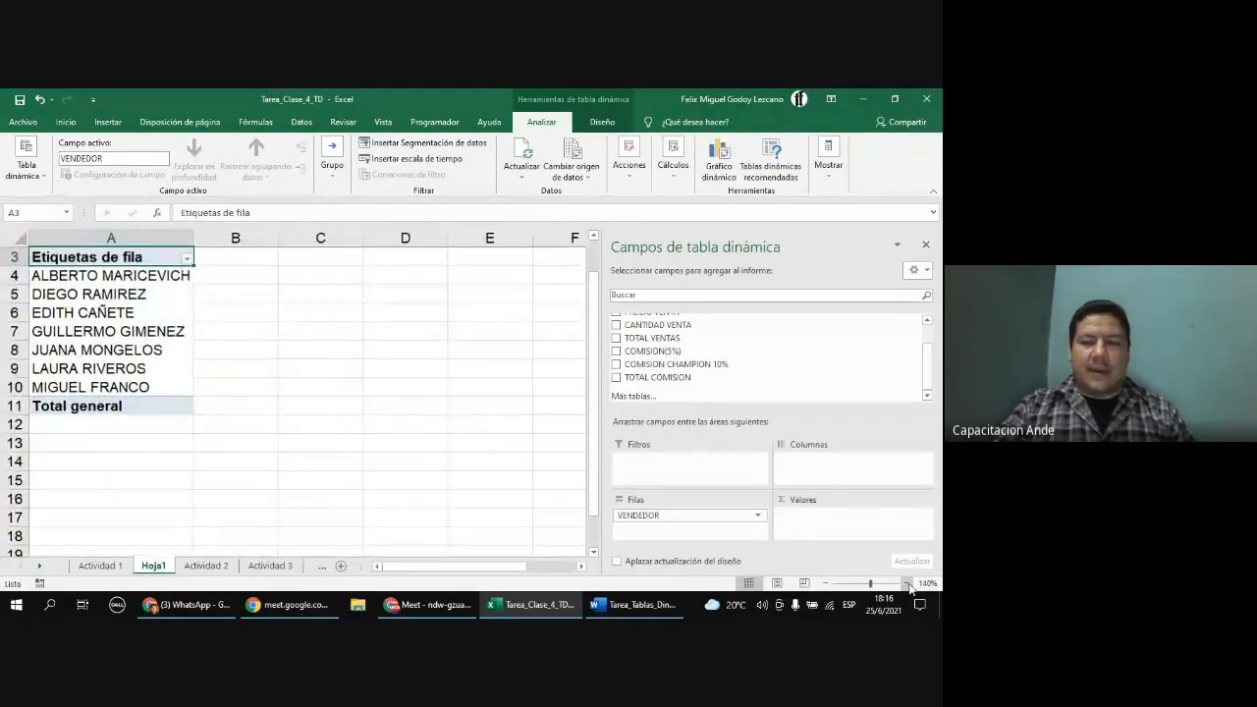
Step: Add the TOTAL VENTAS field to the PivotTable's values area
scroll(227, 383, up, 1)
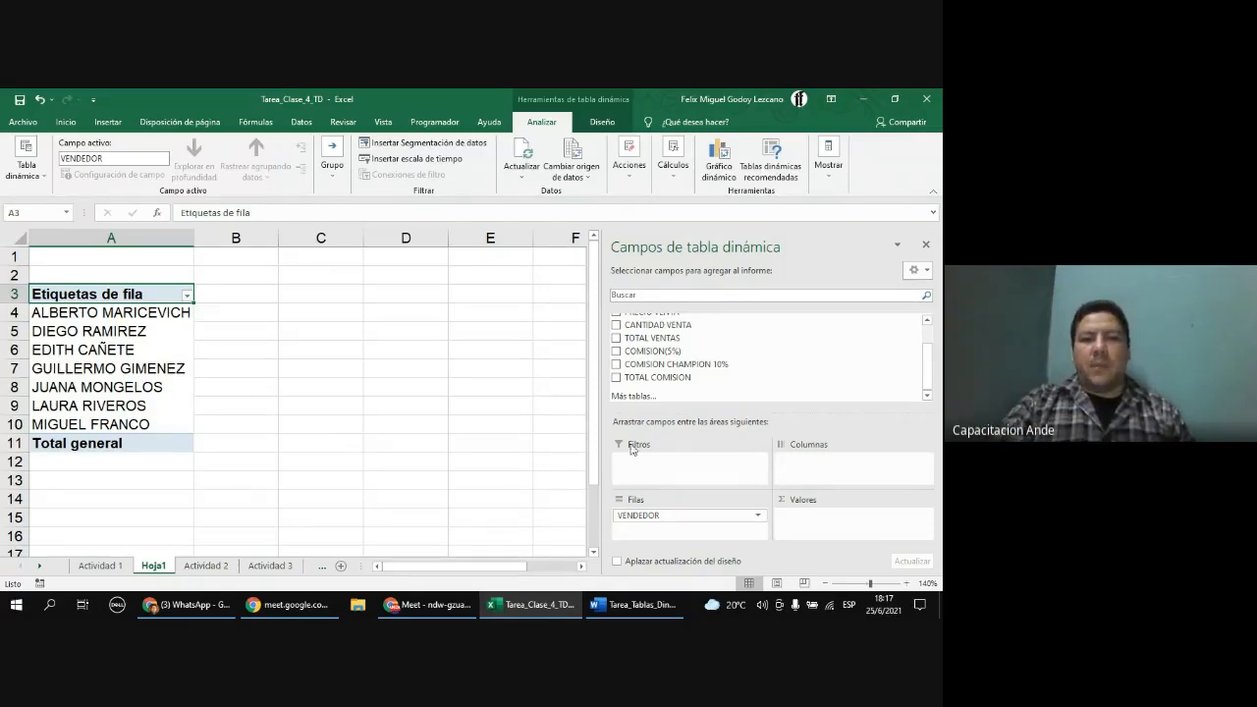
scroll(677, 322, up, 2)
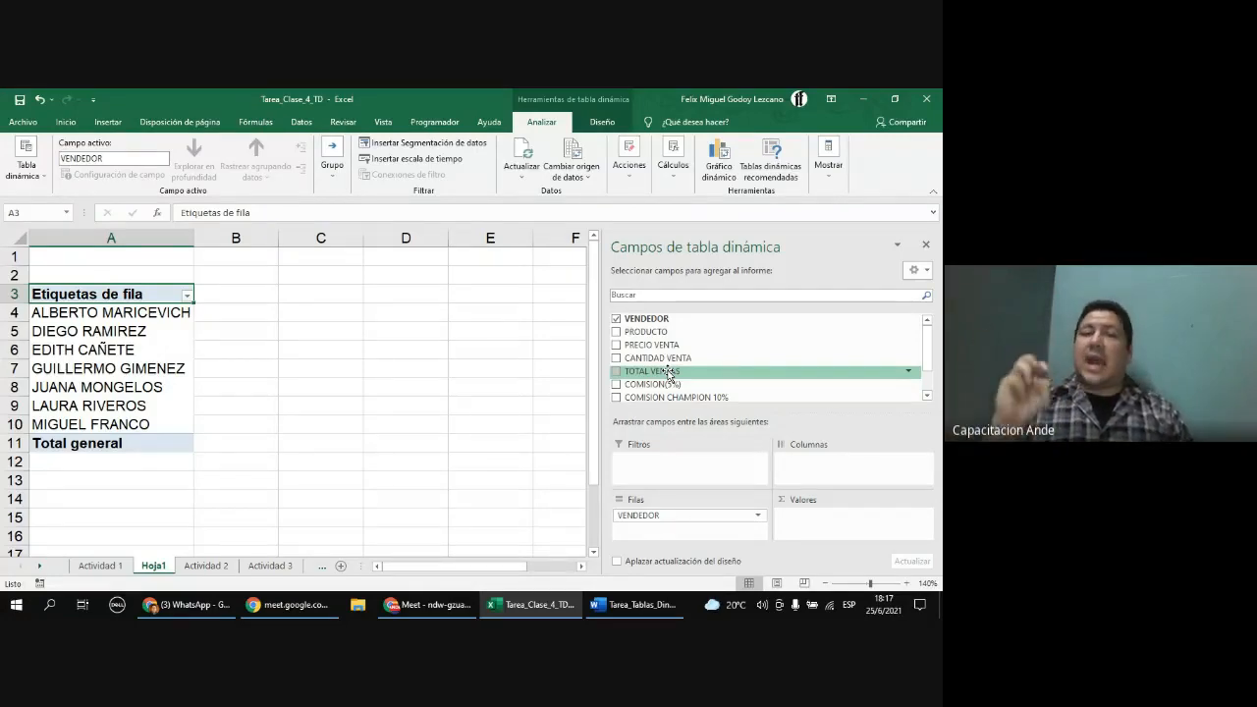
drag(668, 374, 836, 528)
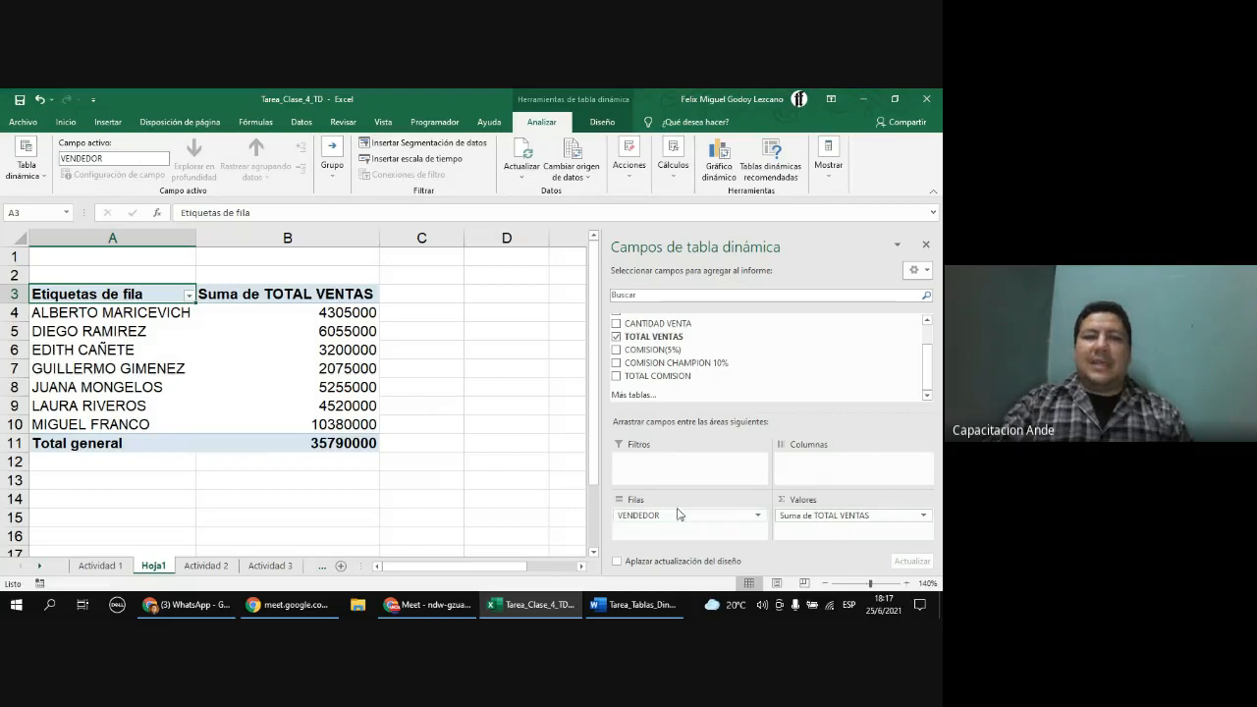
Step: Inspect the per-seller sales totals in the PivotTable's value cells
click(320, 315)
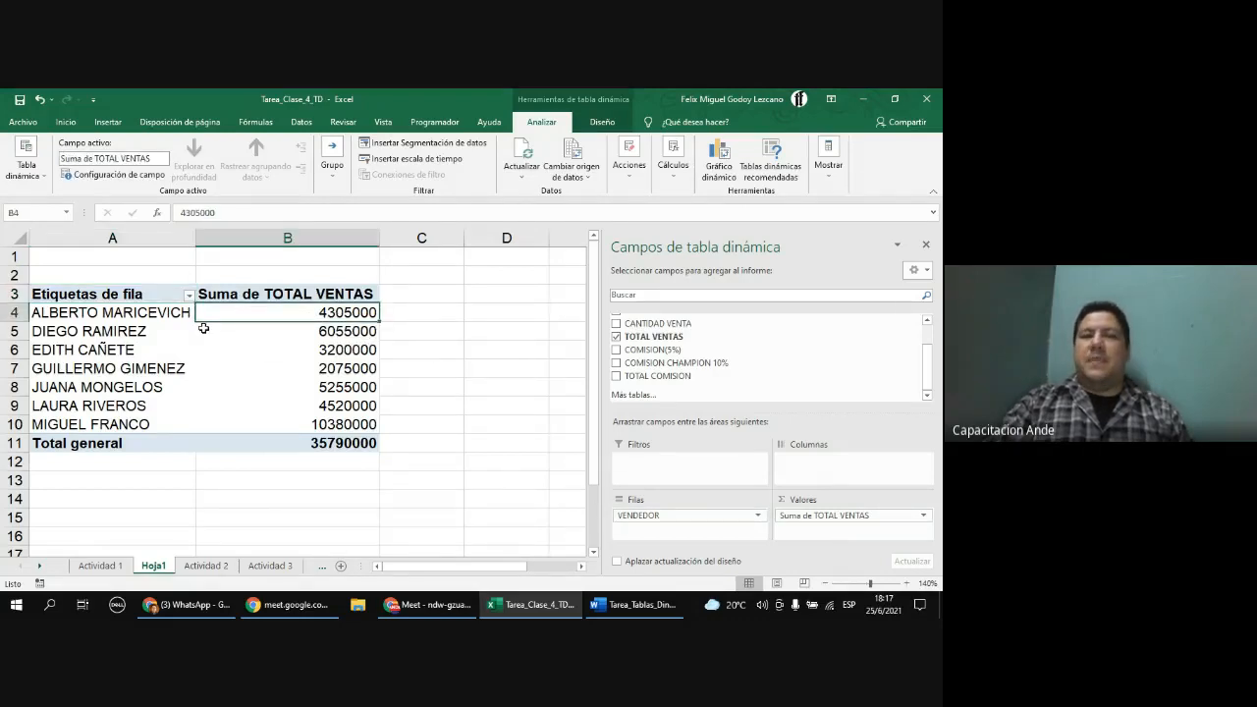
click(270, 334)
click(247, 352)
click(239, 370)
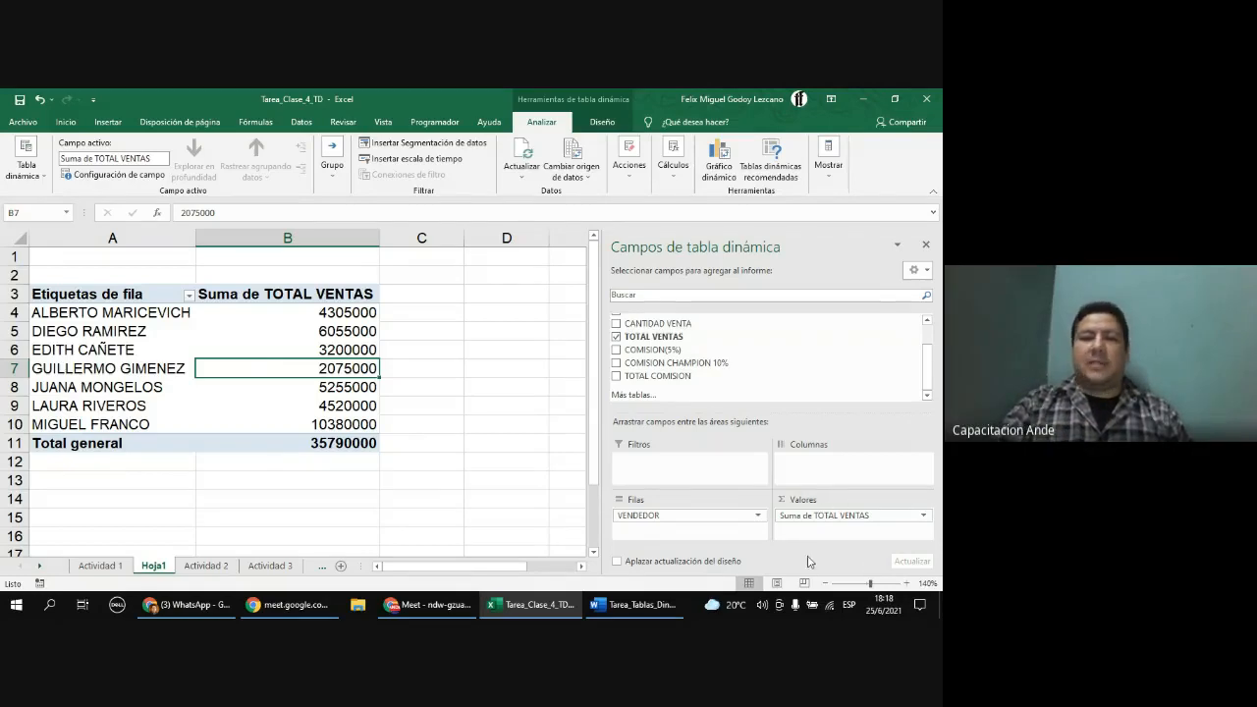
Step: Open the value field settings for Suma de TOTAL VENTAS and browse the summary functions, keeping Suma
click(924, 517)
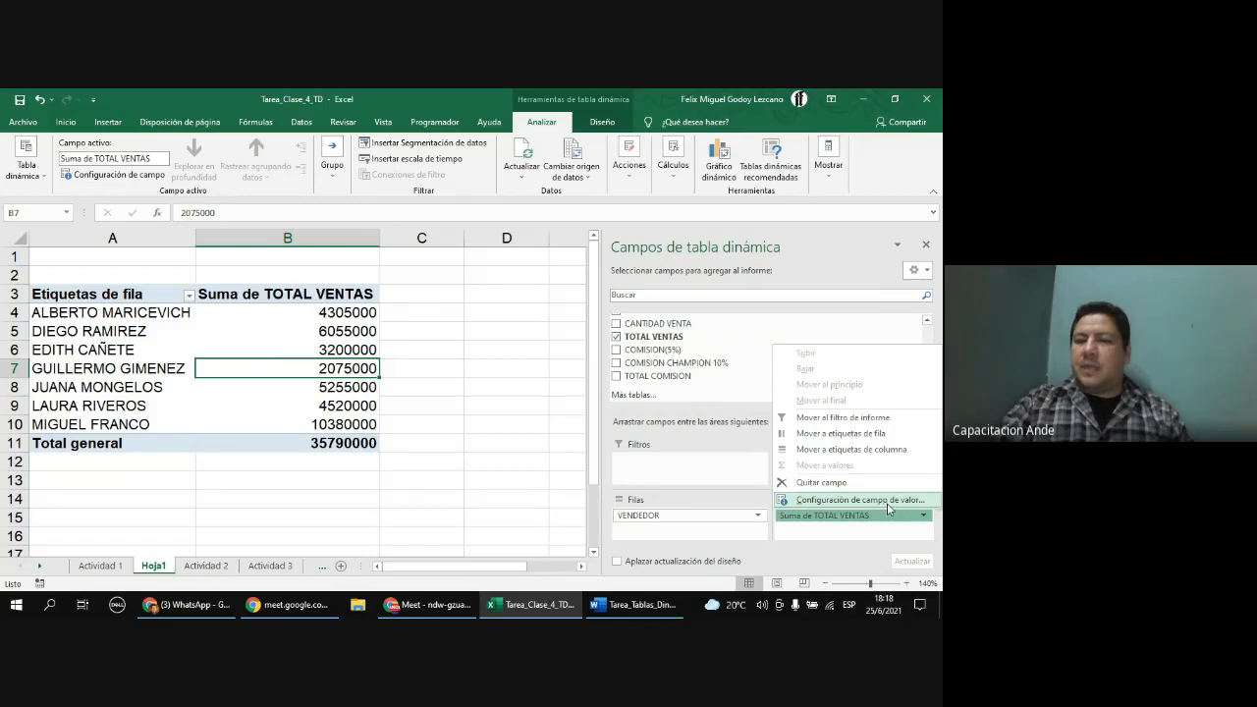
click(894, 503)
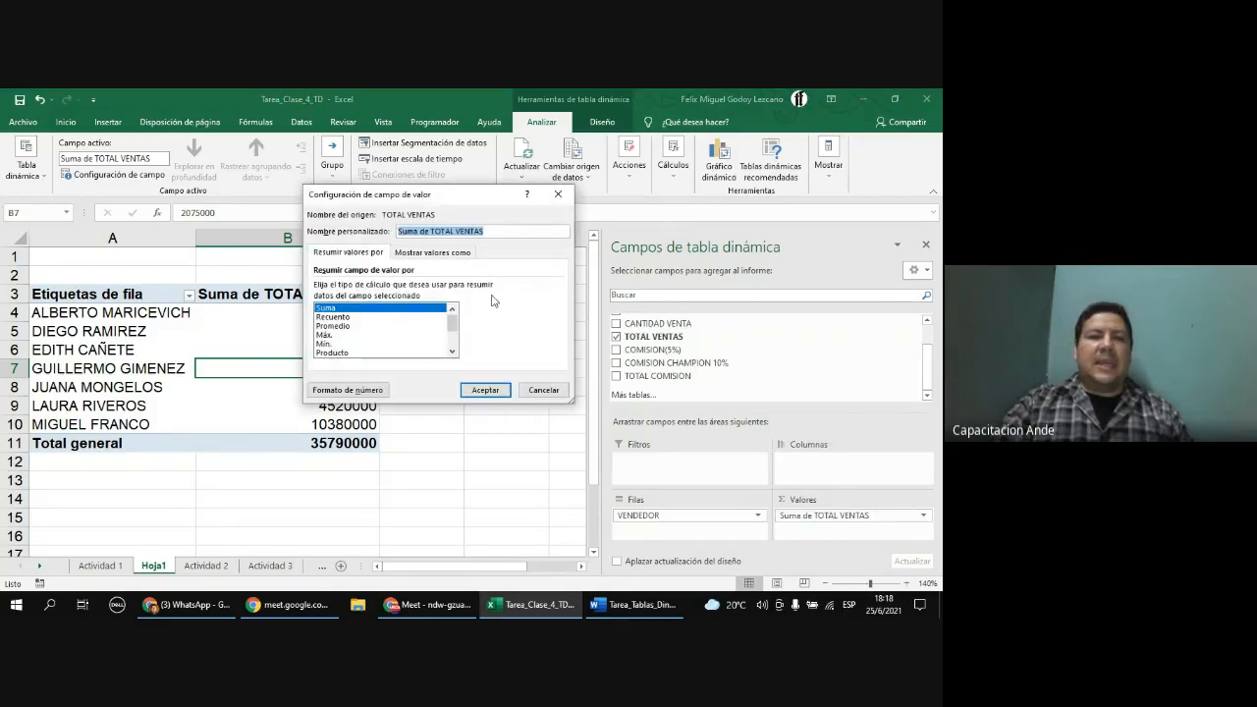
click(351, 308)
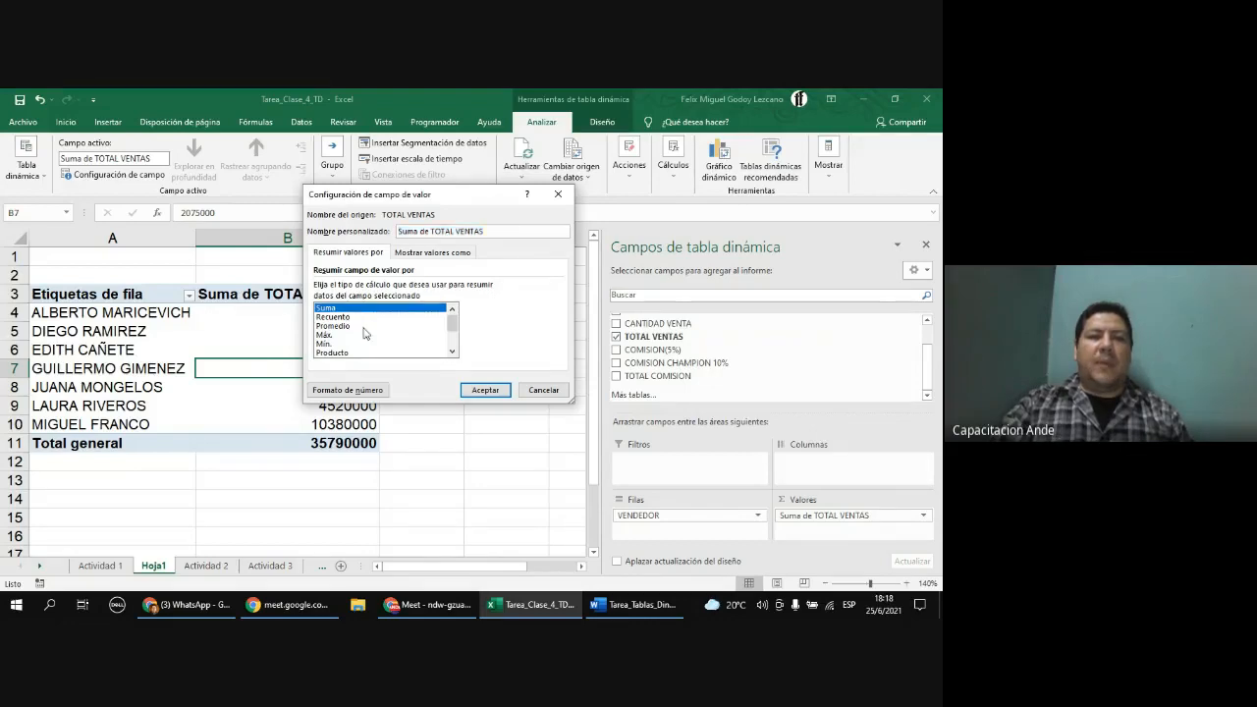
click(353, 318)
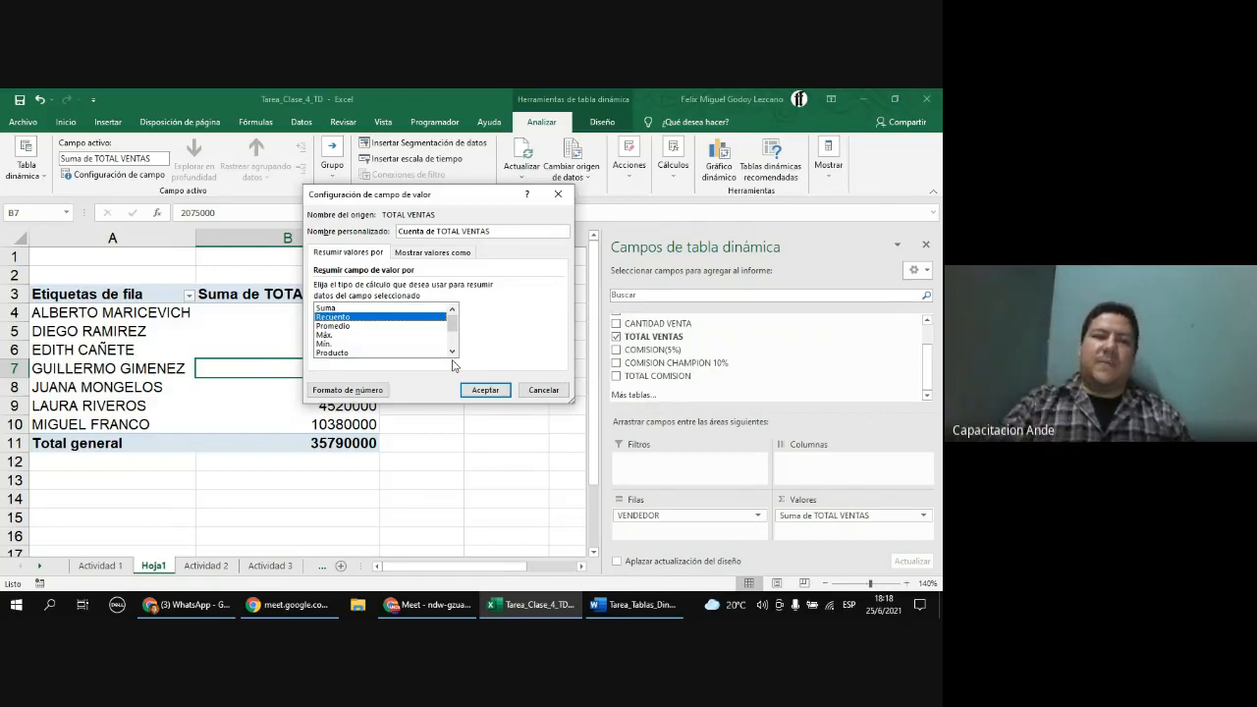
click(331, 326)
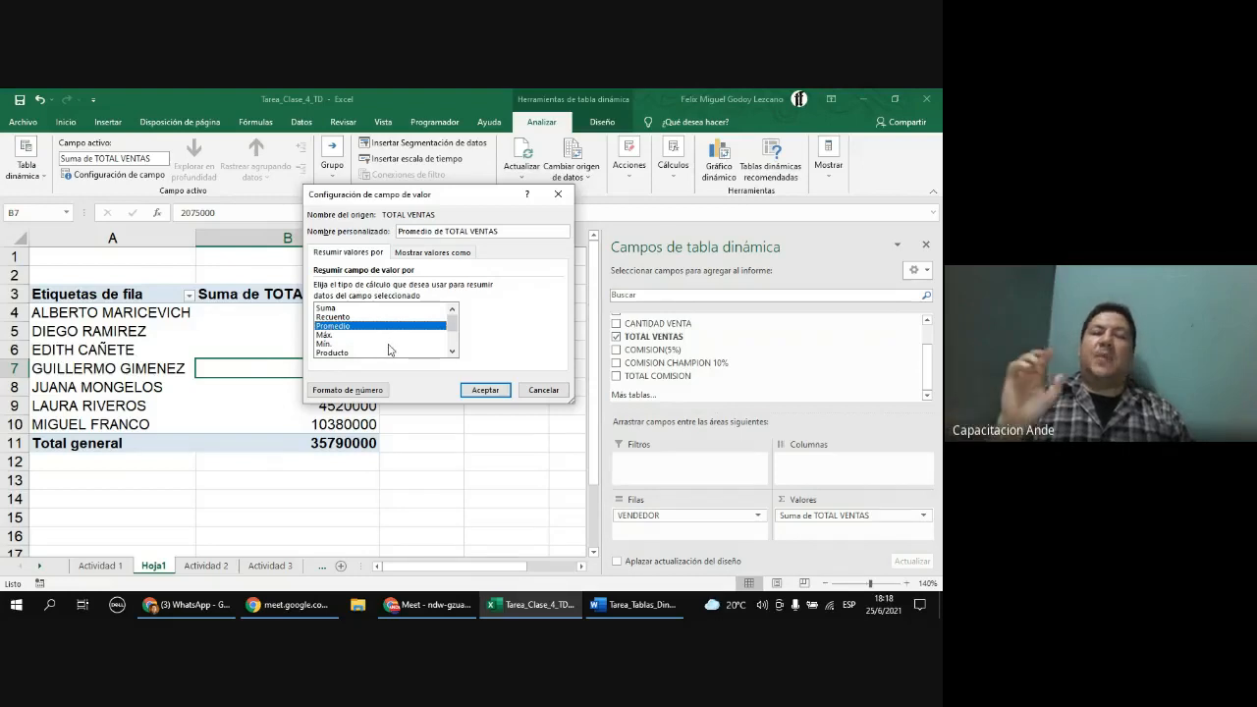
click(340, 336)
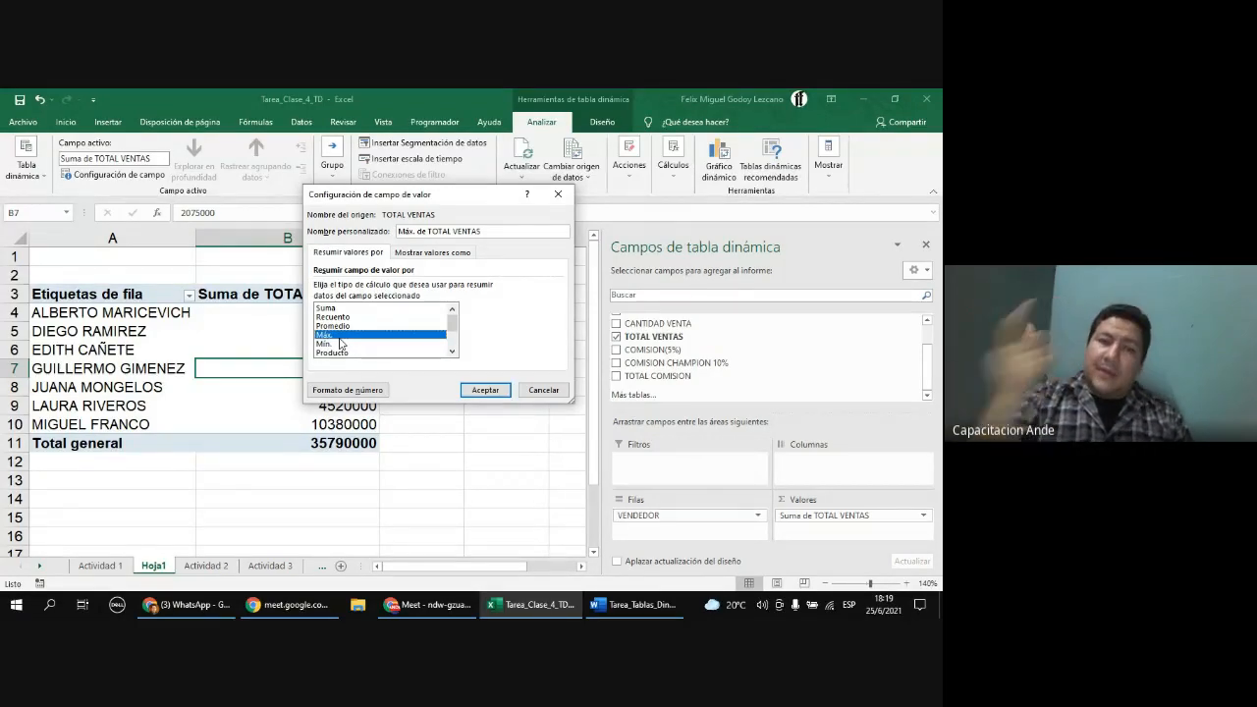
click(332, 345)
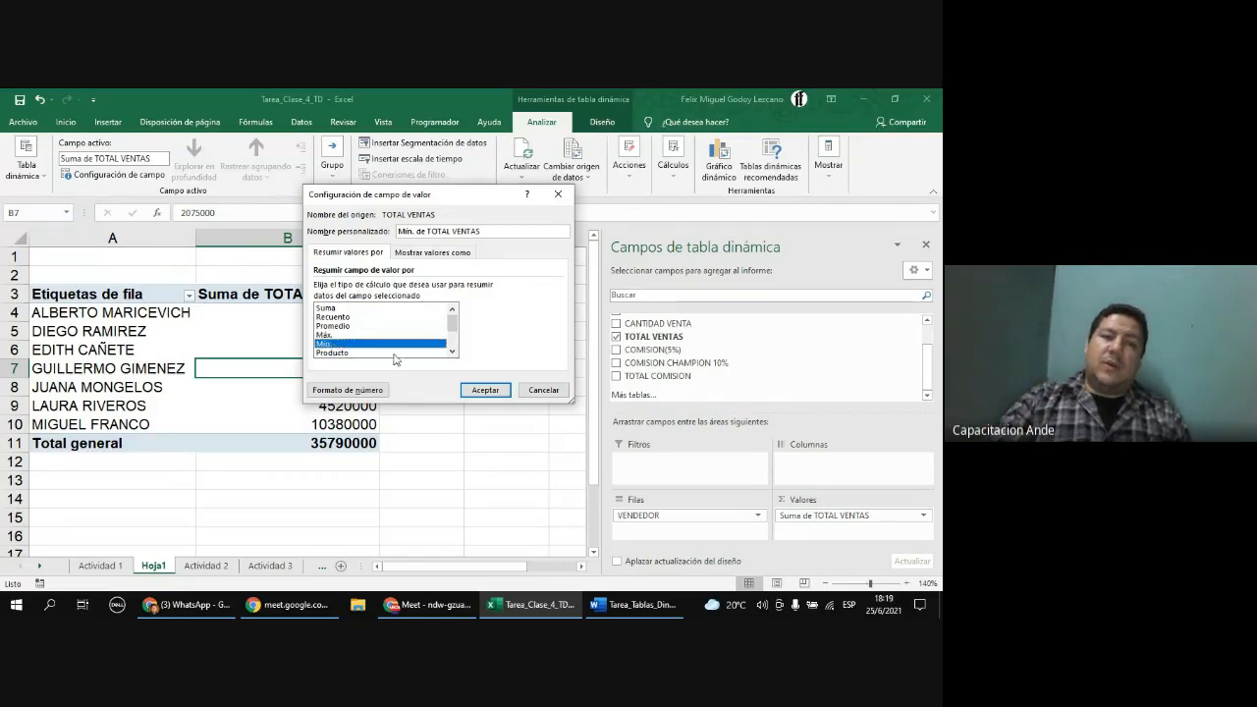
click(452, 352)
click(451, 352)
click(451, 351)
click(452, 351)
click(451, 352)
click(355, 335)
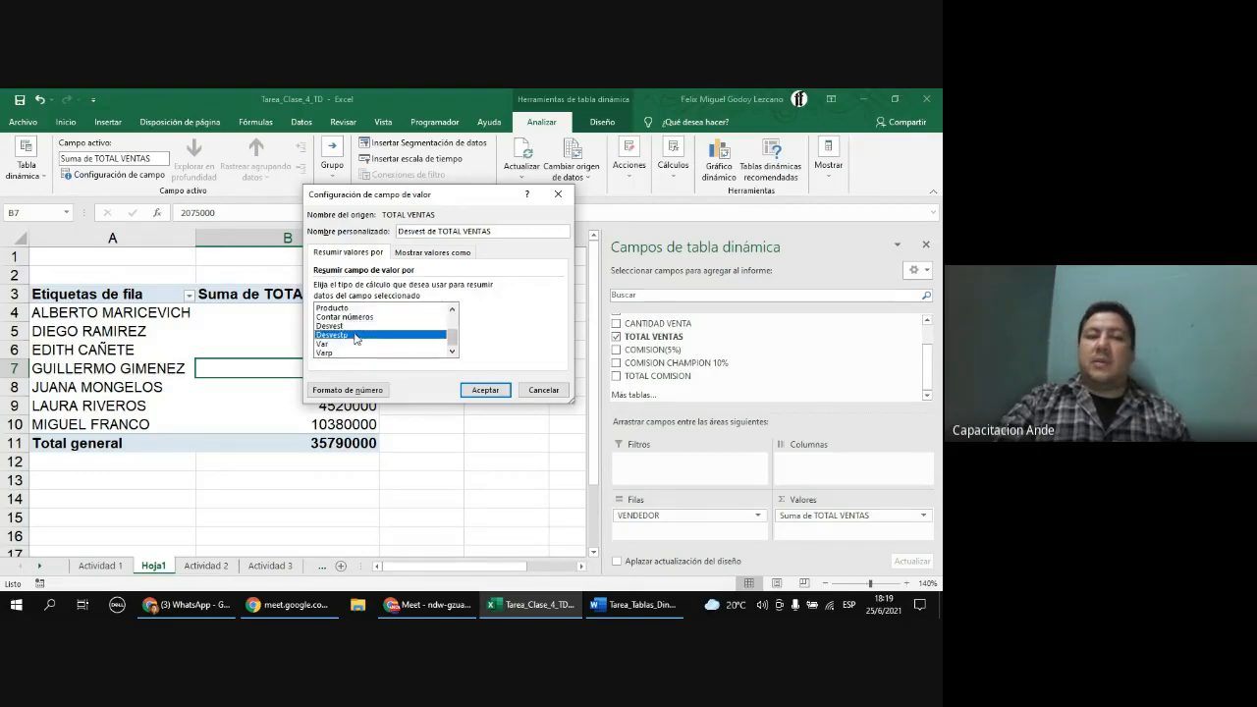
click(352, 343)
click(352, 353)
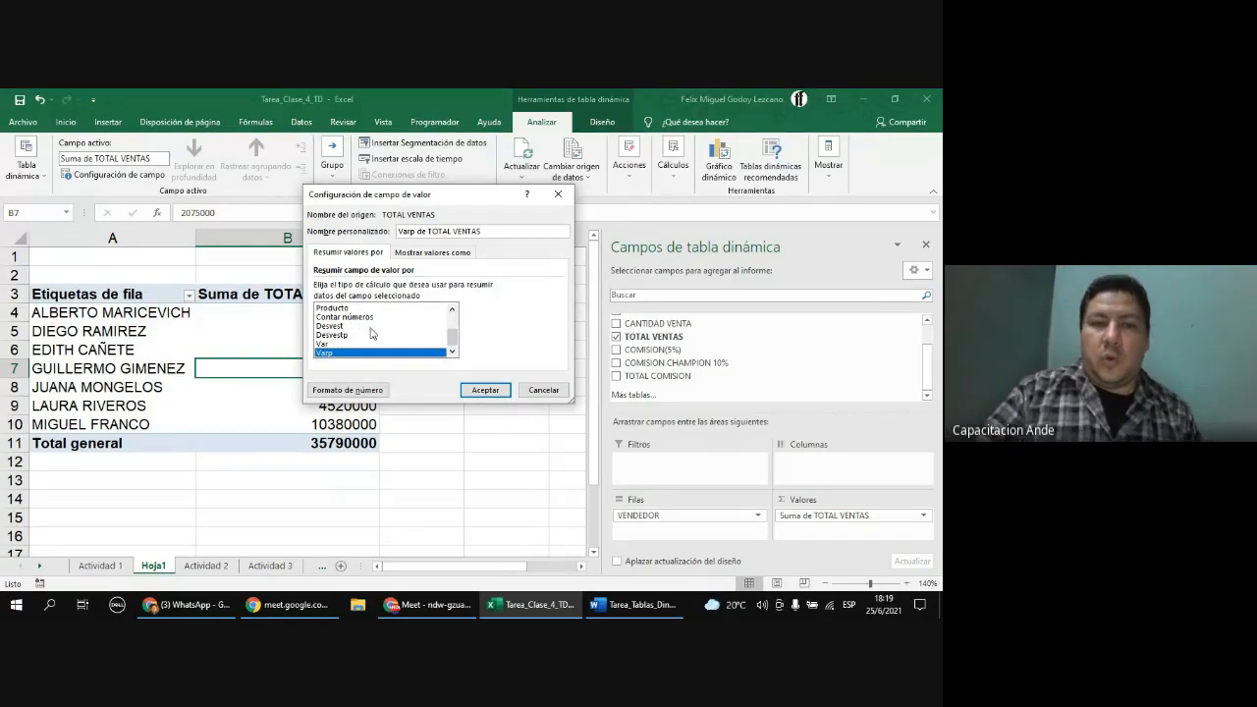
scroll(379, 328, up, 2)
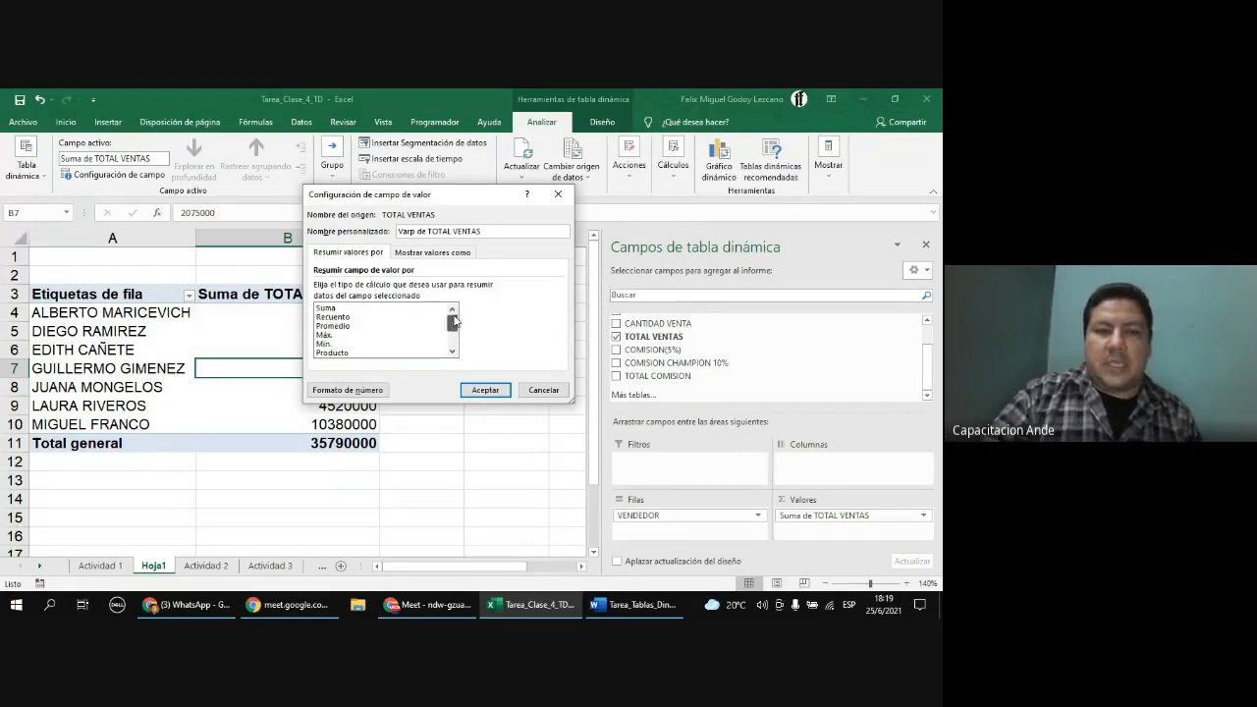
click(358, 308)
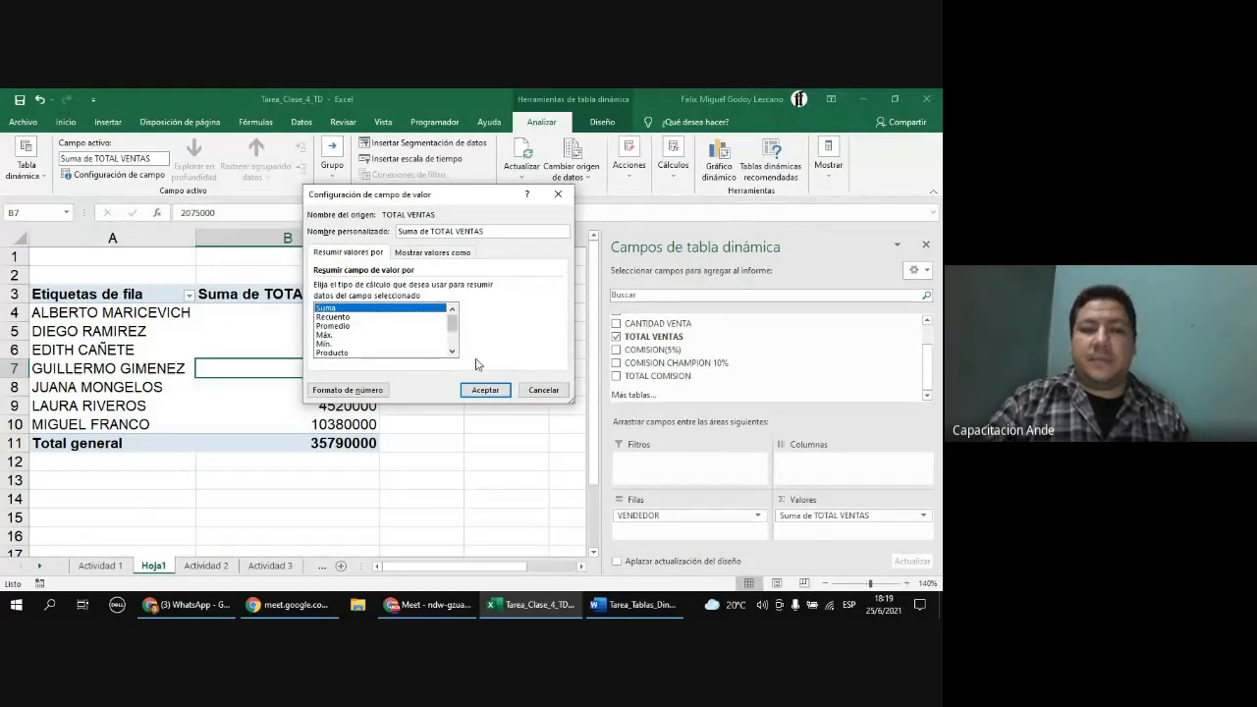
click(491, 391)
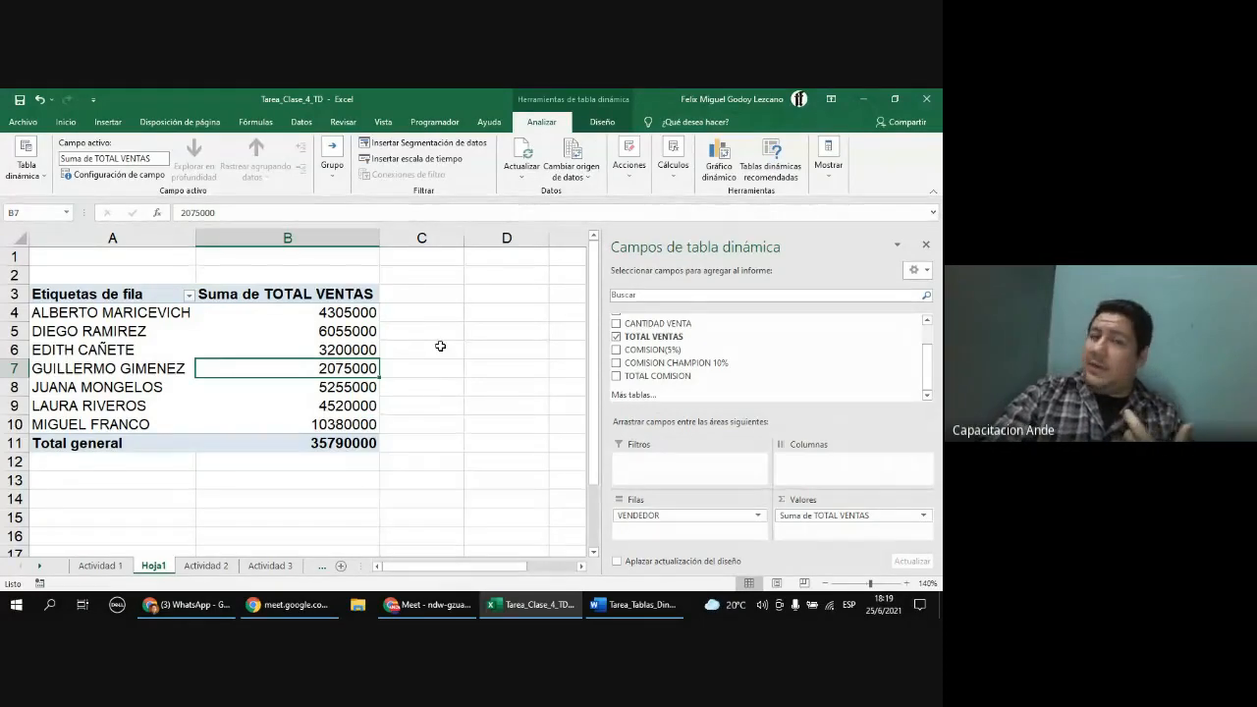
Step: Format the PivotTable's sales values as Number with a thousands separator
drag(315, 315, 333, 443)
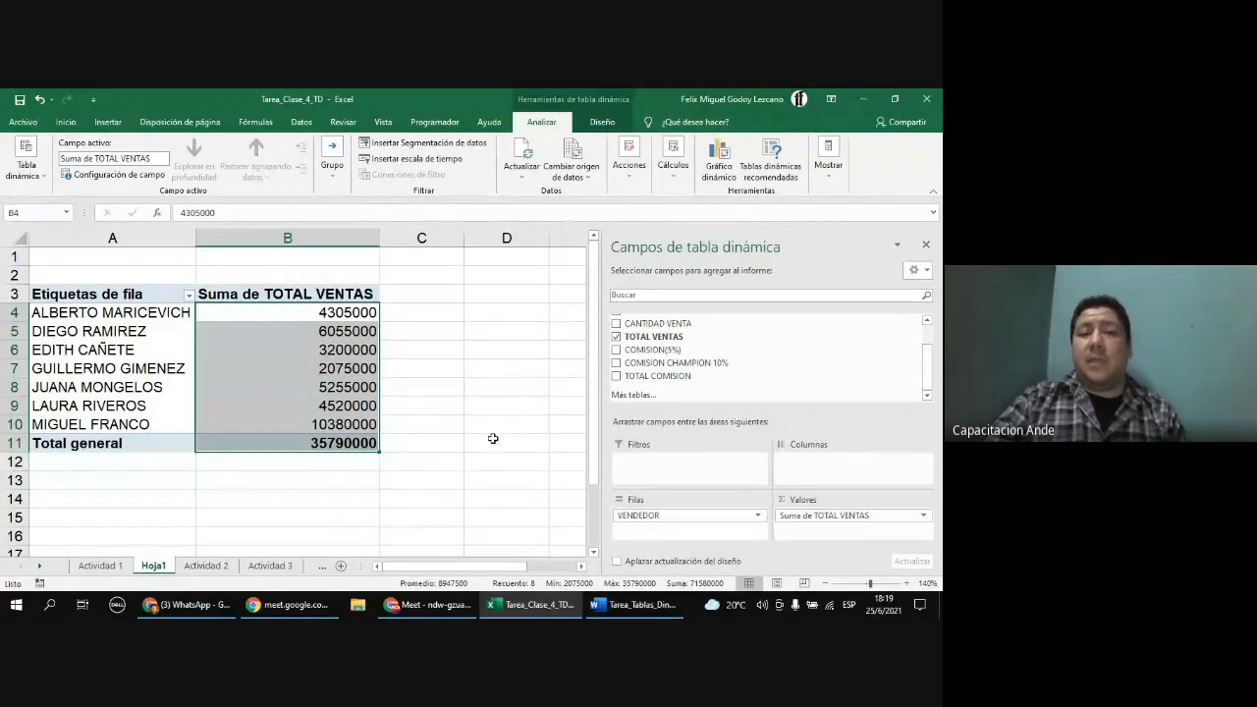
right_click(354, 367)
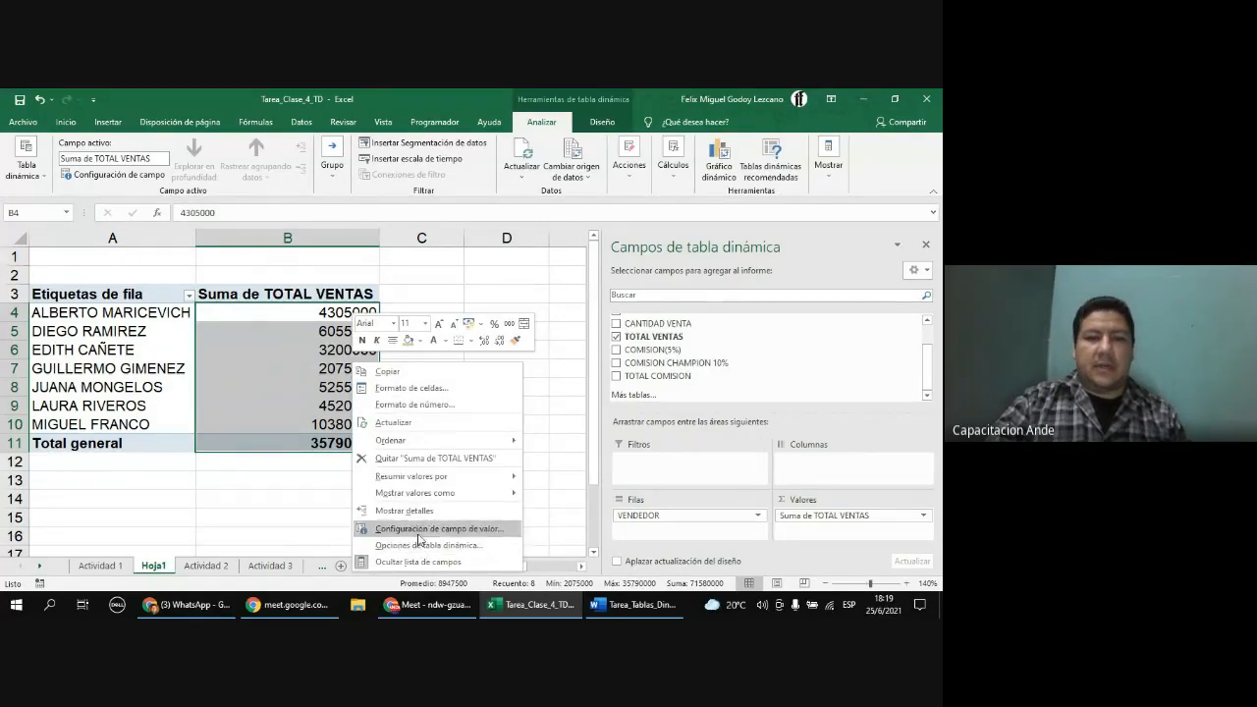
click(432, 393)
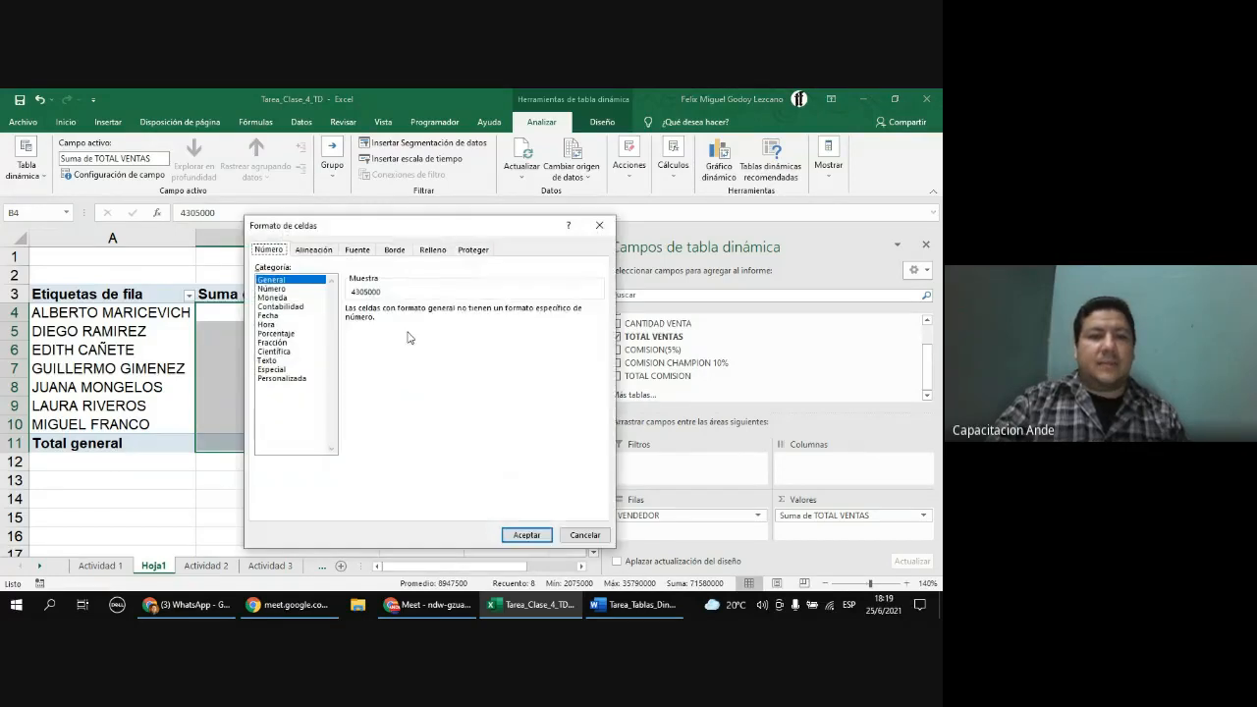
click(271, 289)
click(370, 327)
click(370, 328)
click(526, 535)
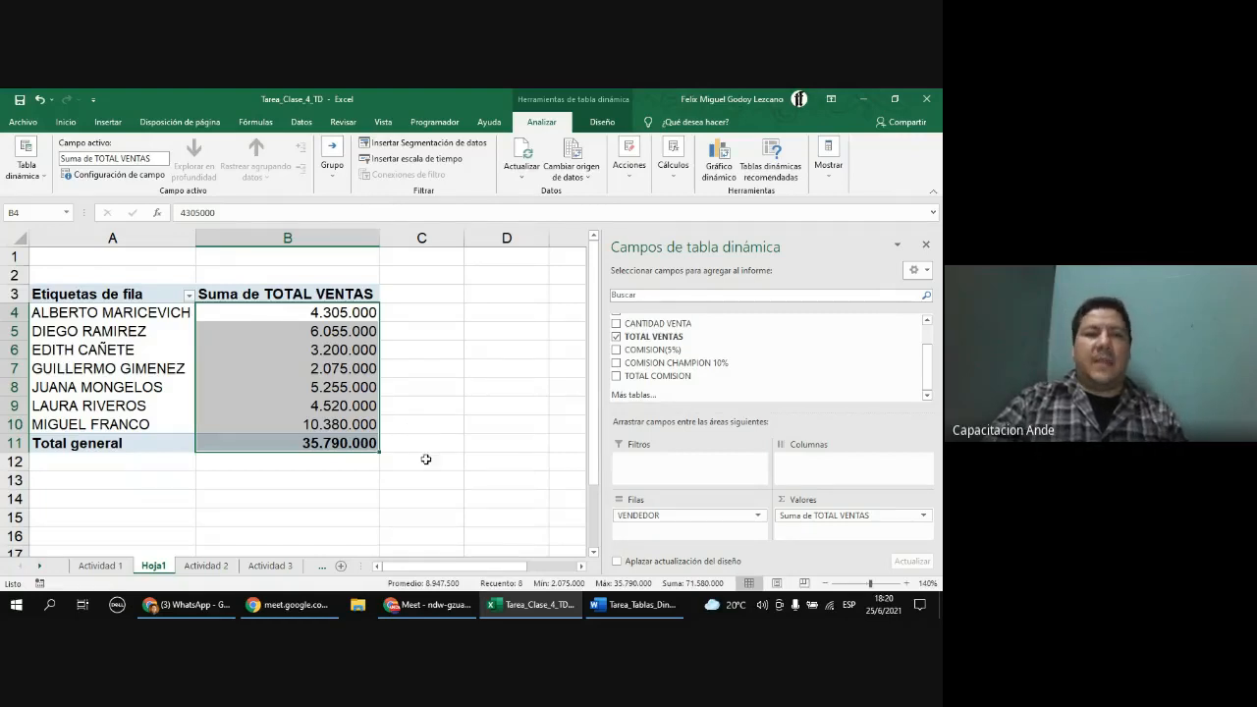
Step: Inspect the Total general row and sales cells of the PivotTable
click(298, 445)
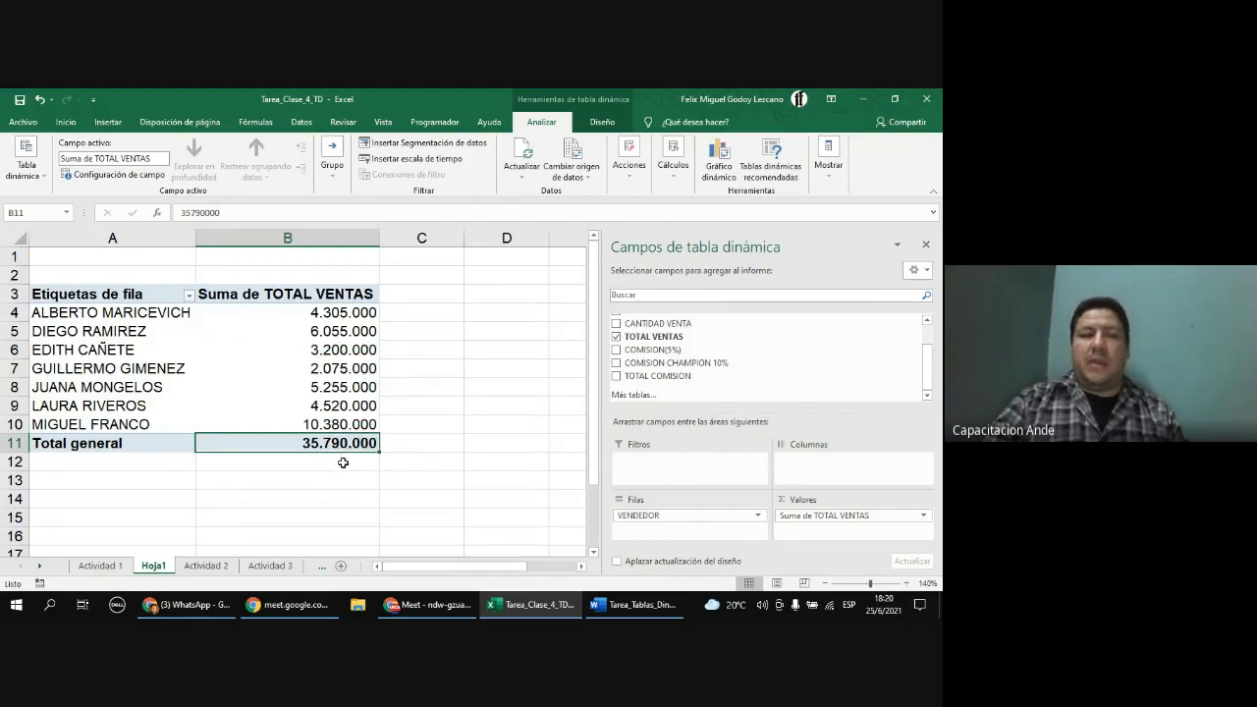
click(135, 444)
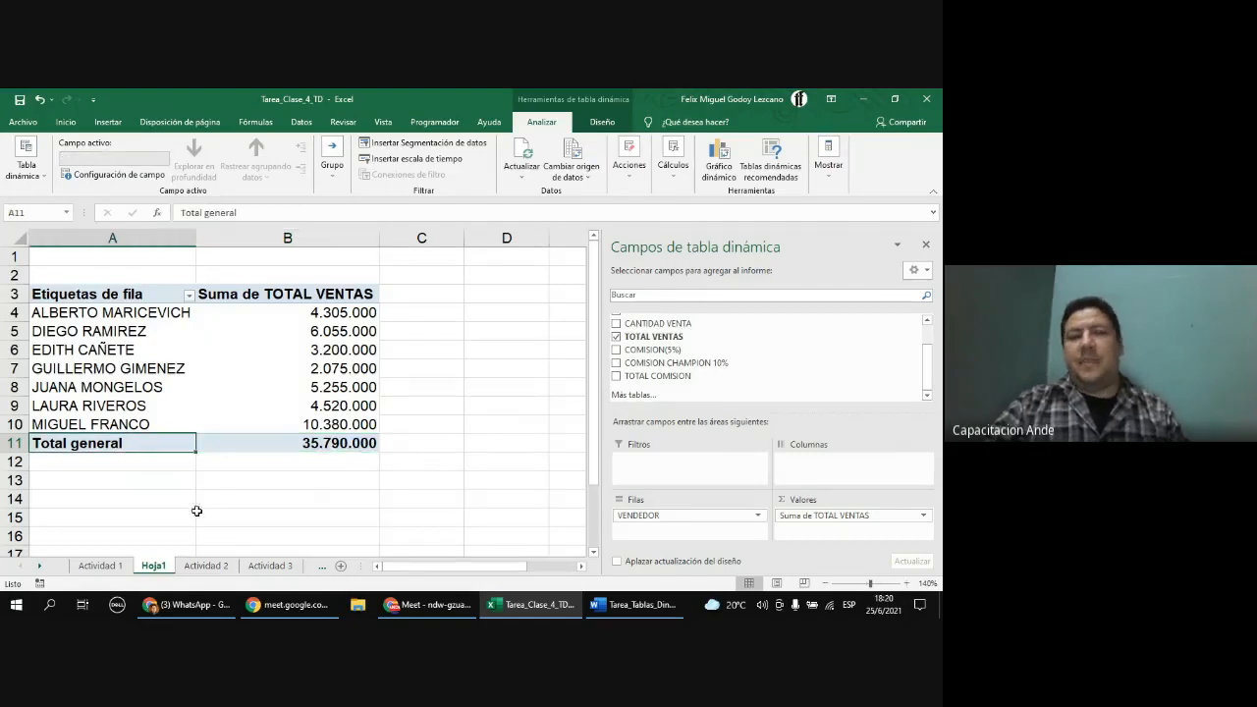
drag(326, 315, 308, 442)
click(320, 444)
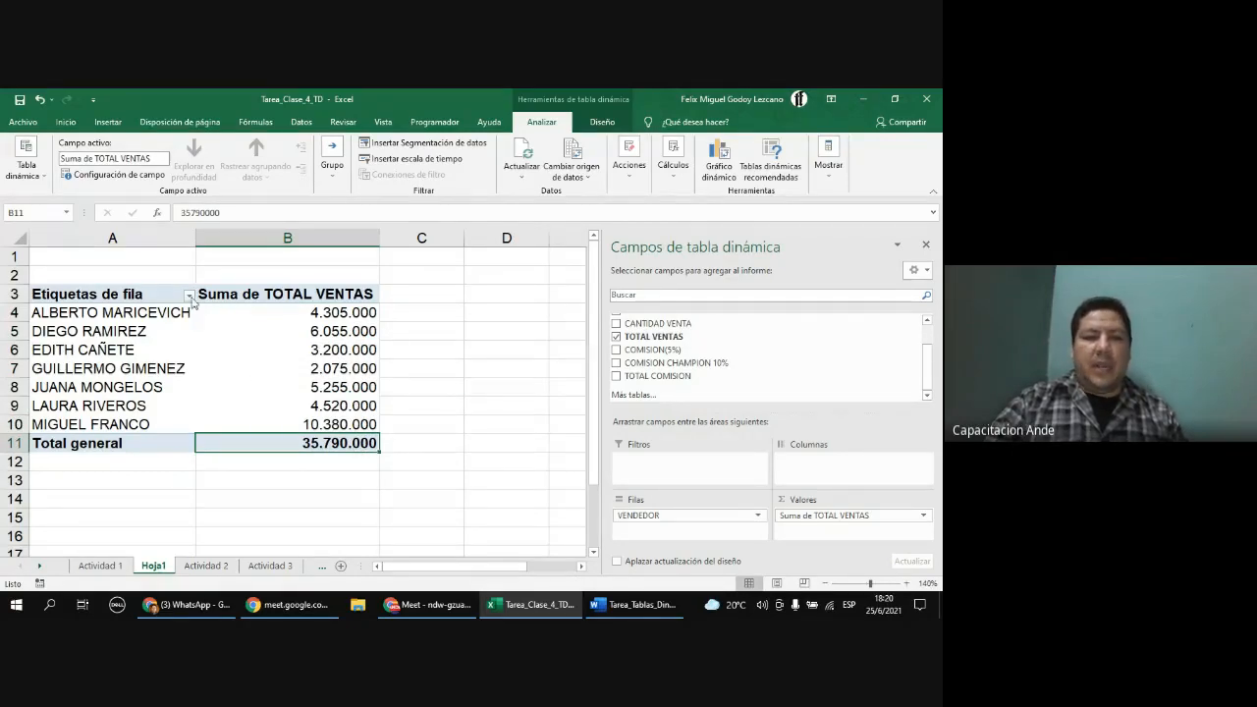
click(634, 604)
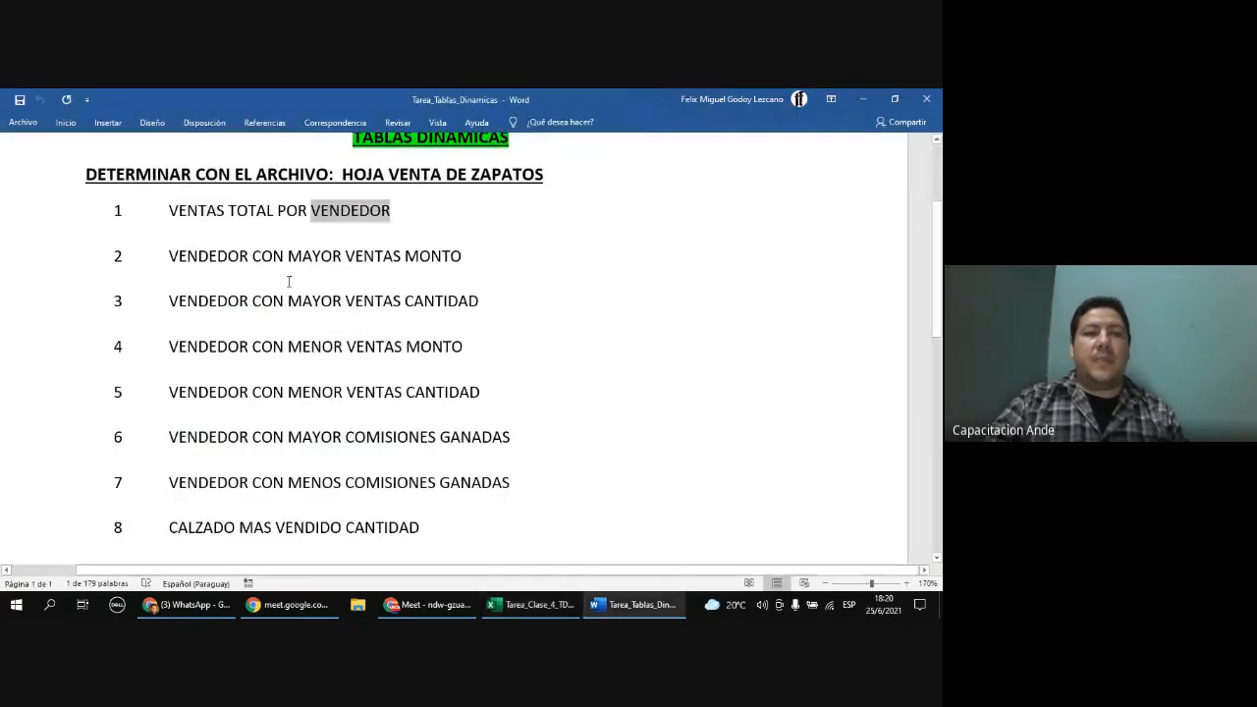
click(258, 210)
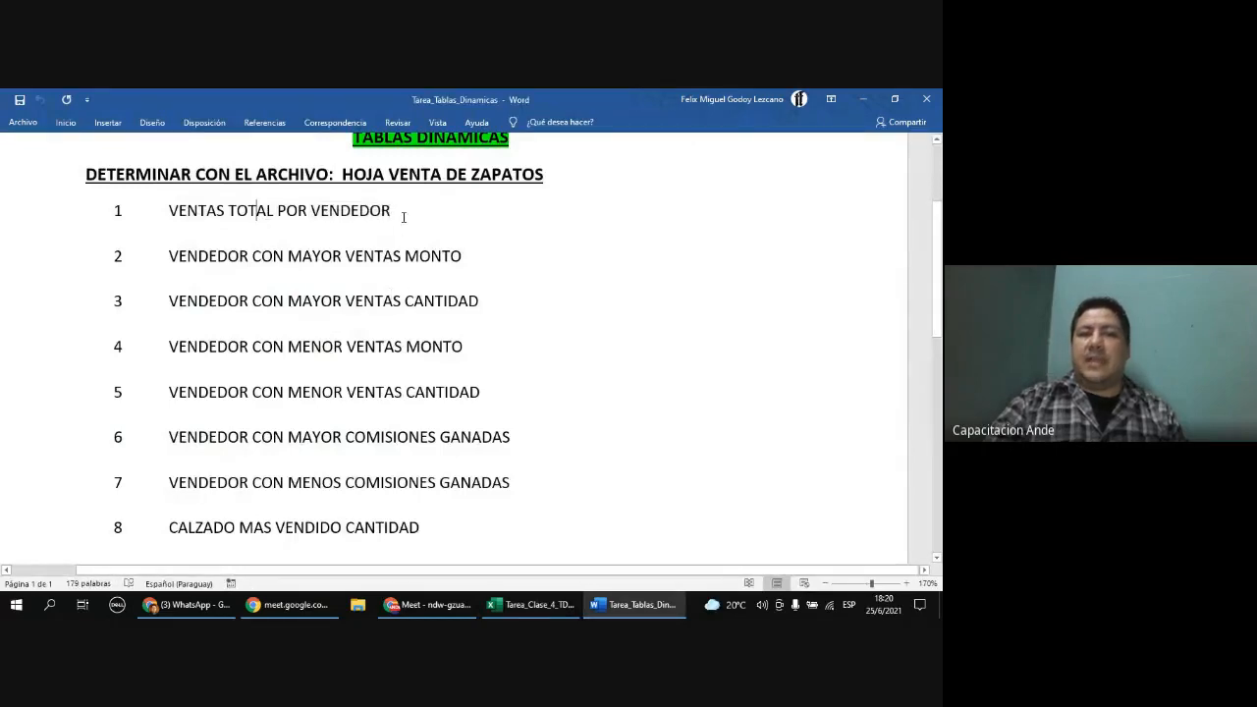
click(531, 604)
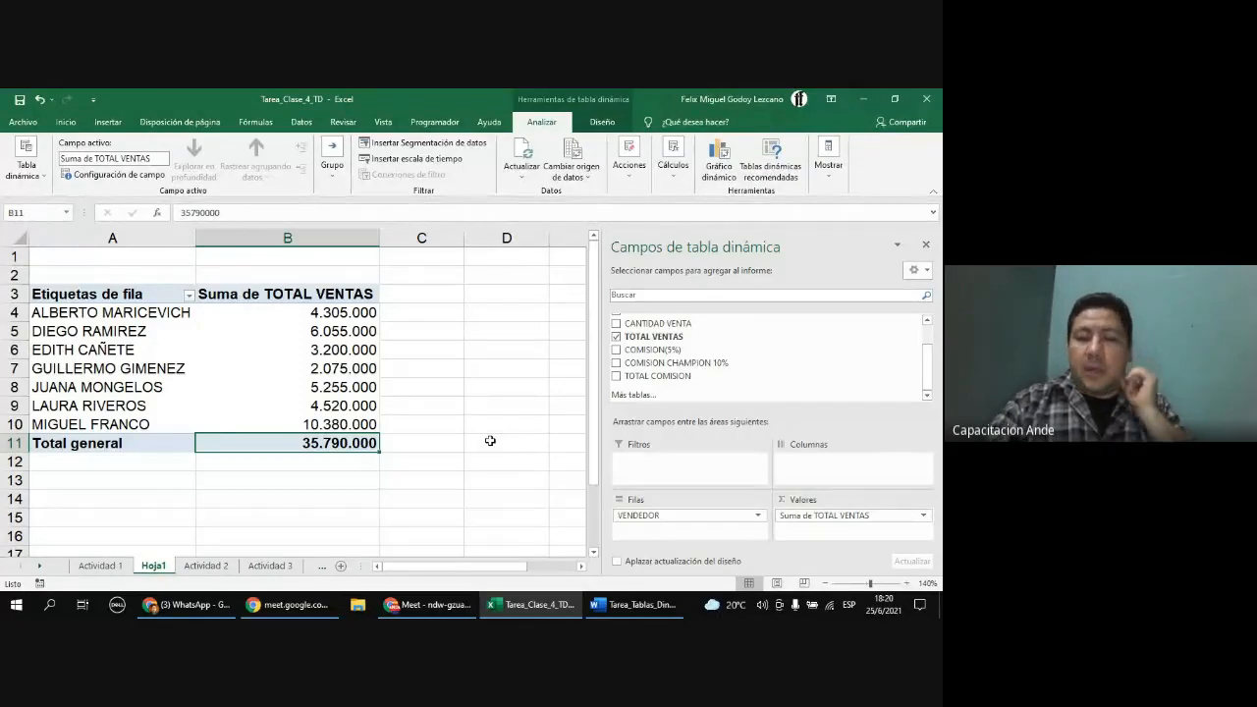
click(633, 604)
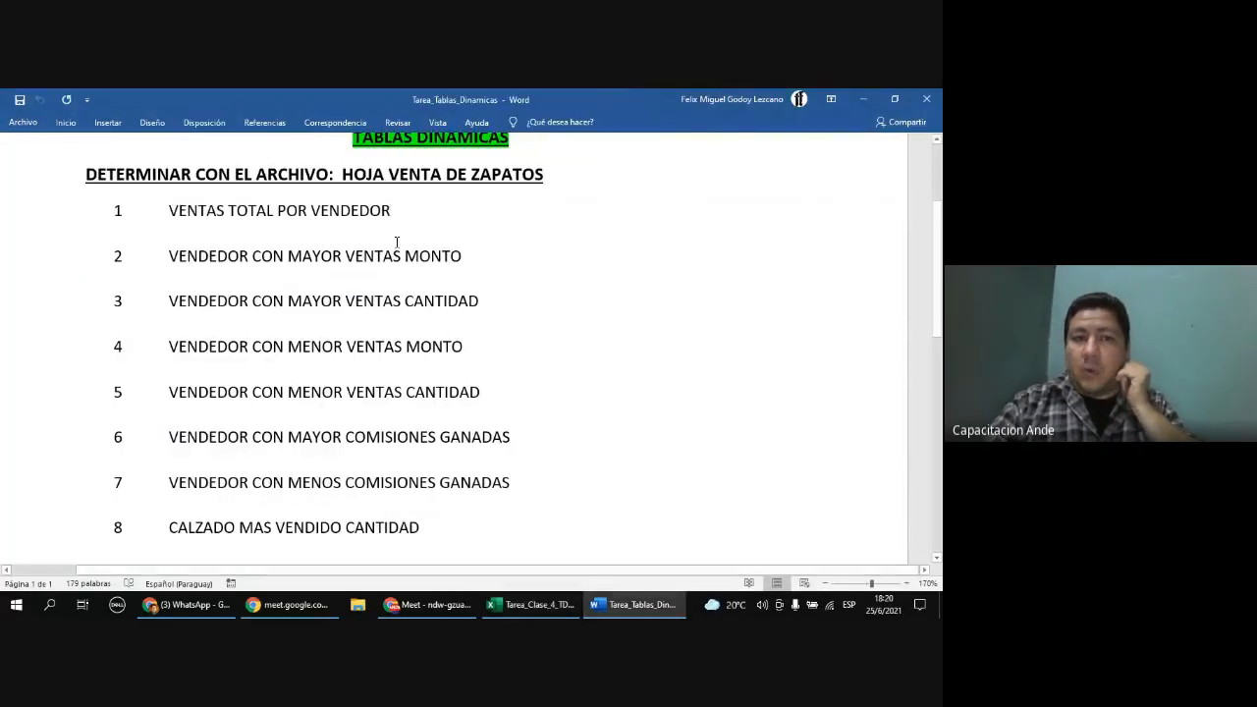
click(531, 604)
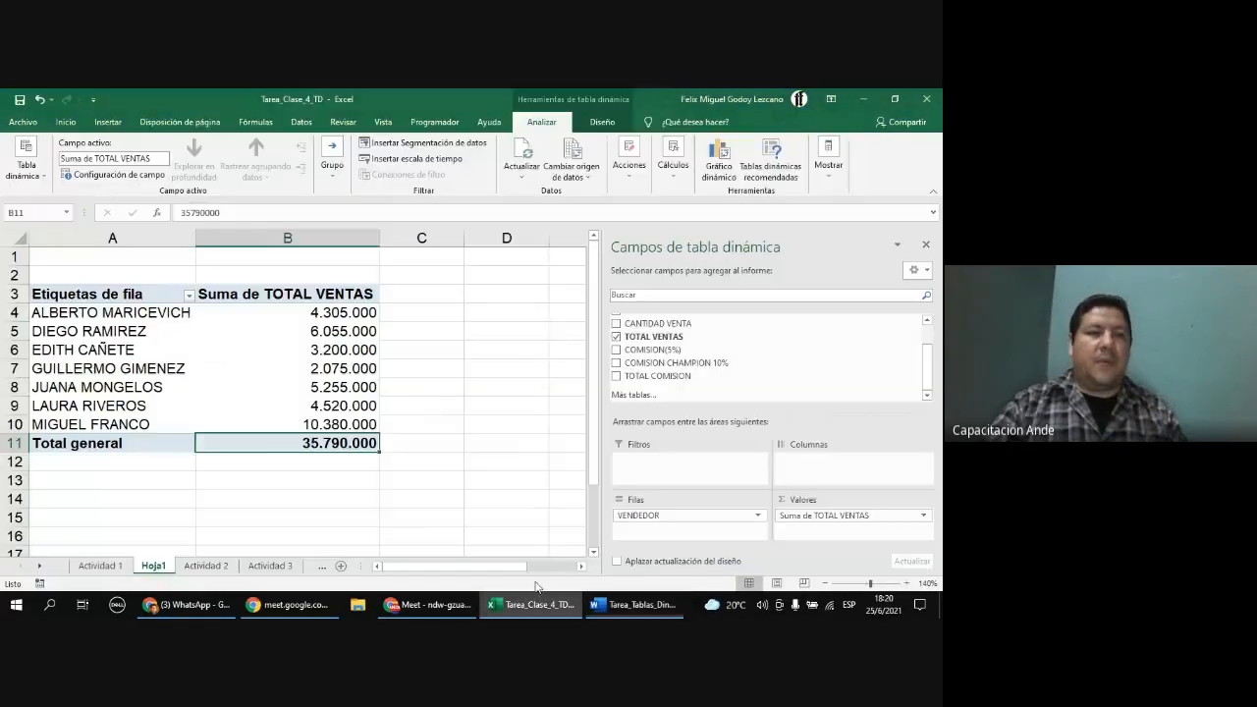
Step: Copy the whole sales-per-seller PivotTable and paste it into the Word document under question 1, VENTAS TOTAL POR VENDEDOR
drag(82, 293, 334, 444)
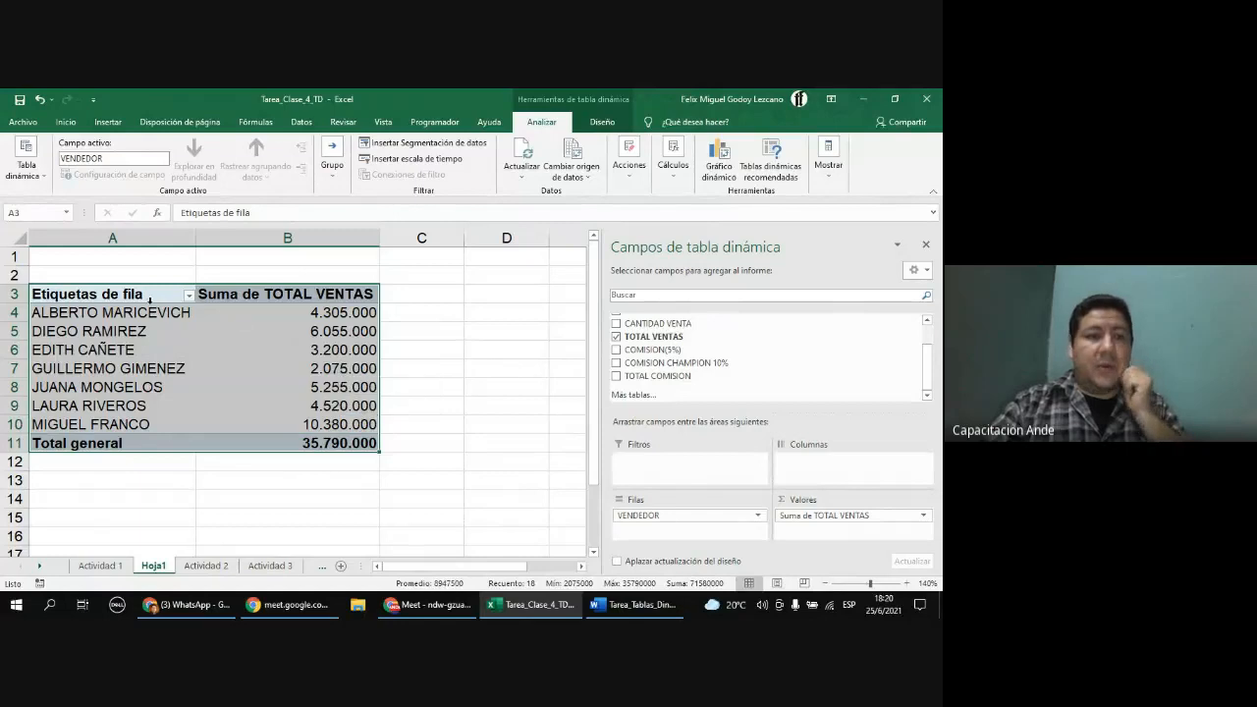
key(ctrl+c)
mouse_move(612, 613)
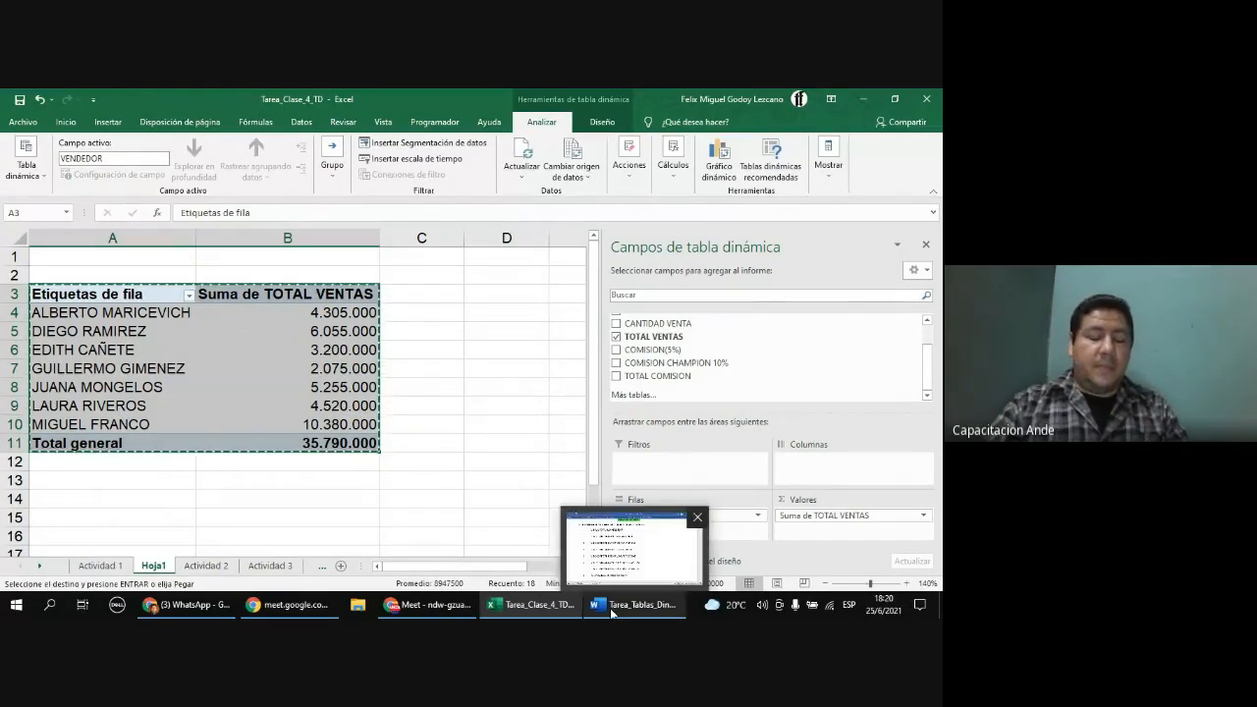
click(611, 613)
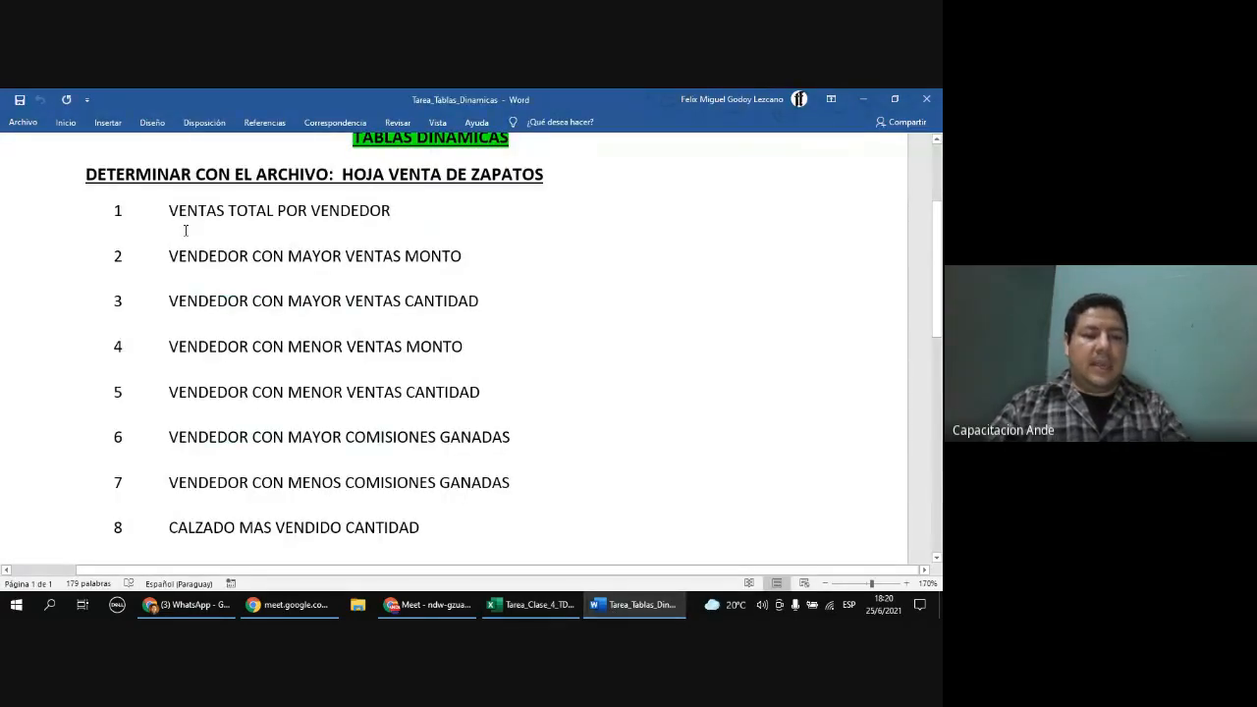
key(ctrl+v)
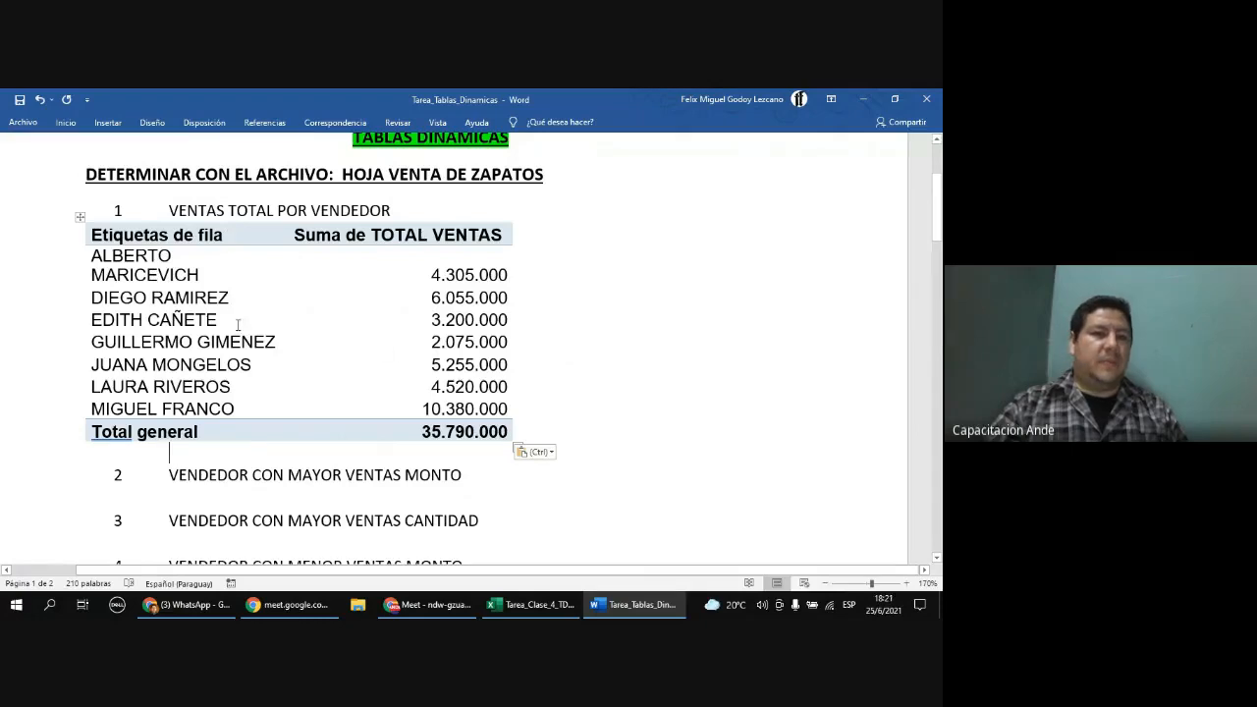
Step: Review questions 1 and 2 in the Word document against the PivotTable in the workbook
drag(411, 209, 170, 210)
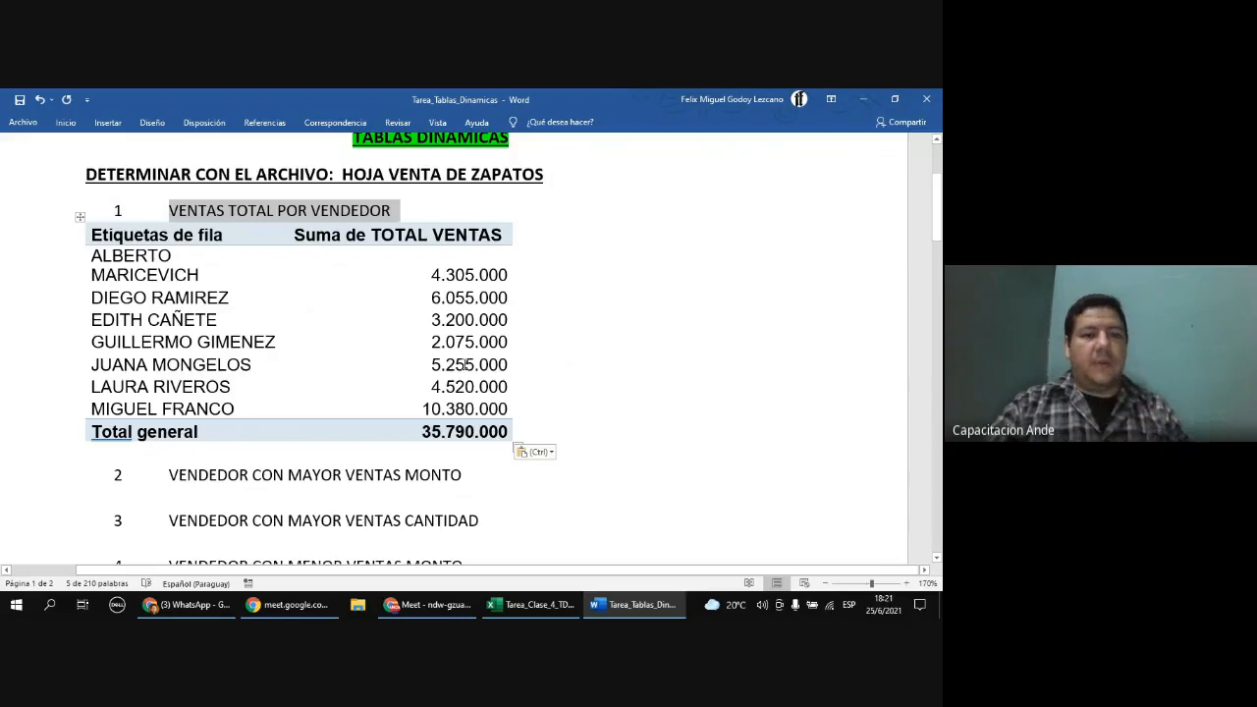
click(535, 606)
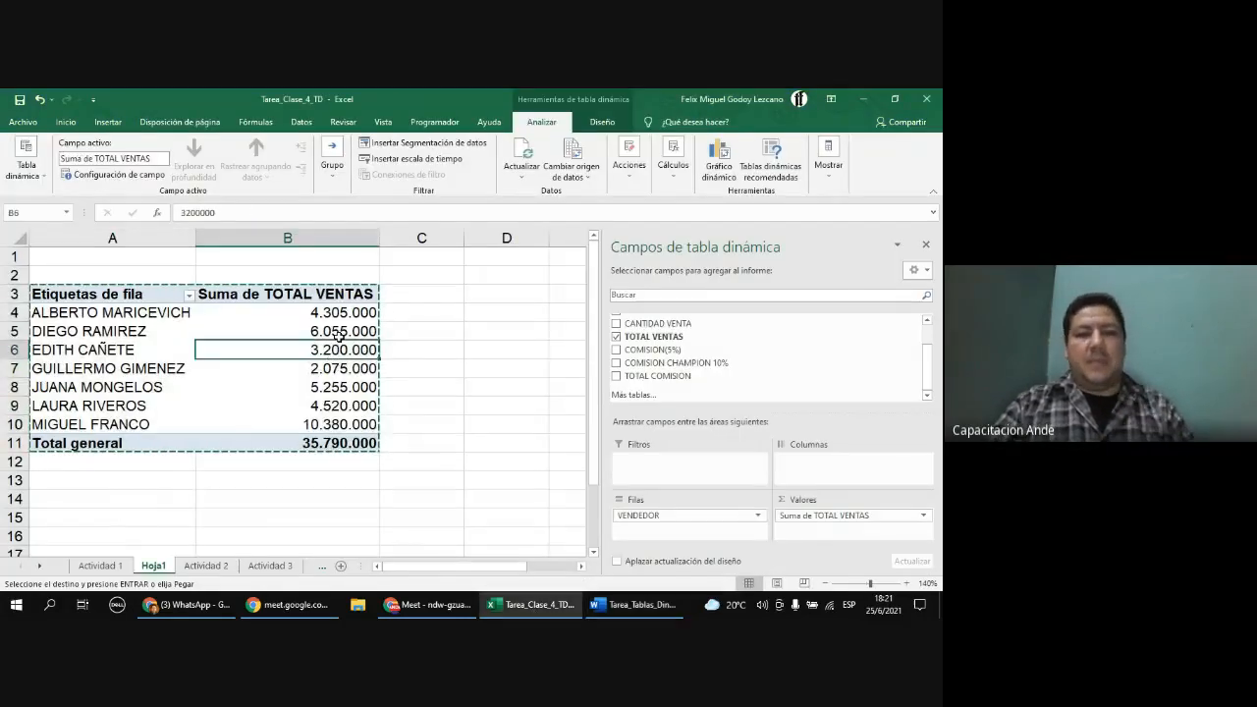
key(Escape)
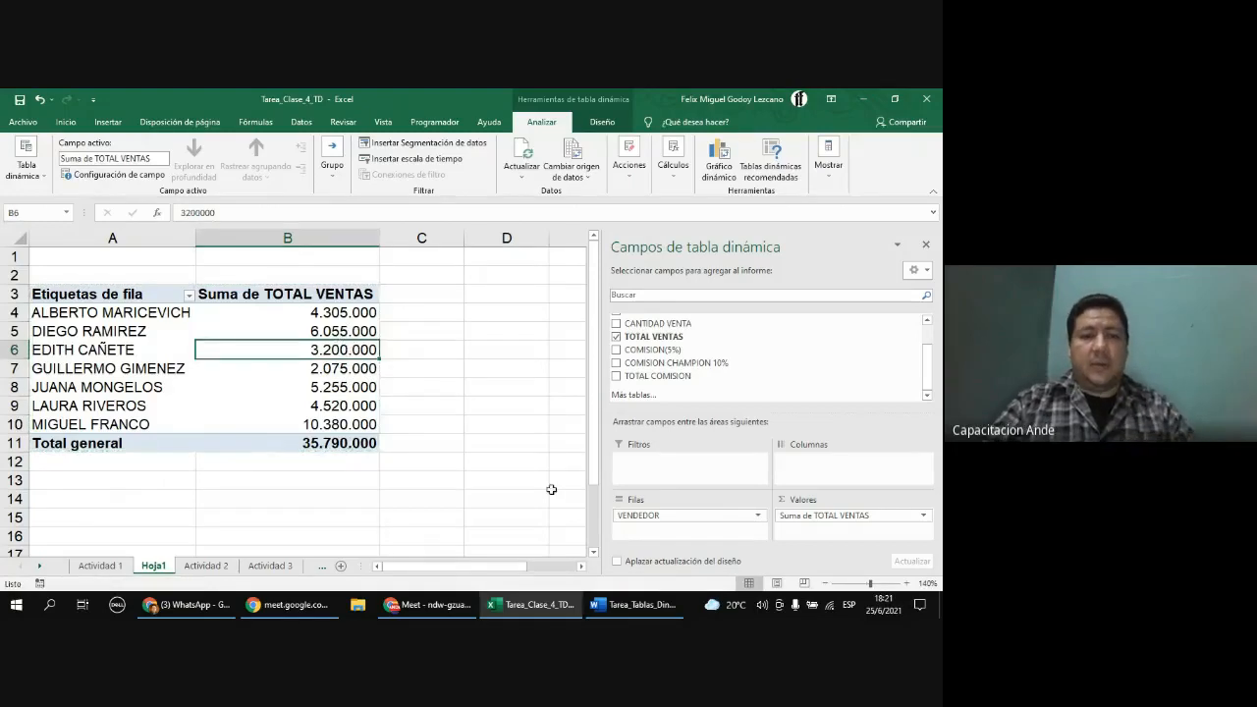
click(628, 608)
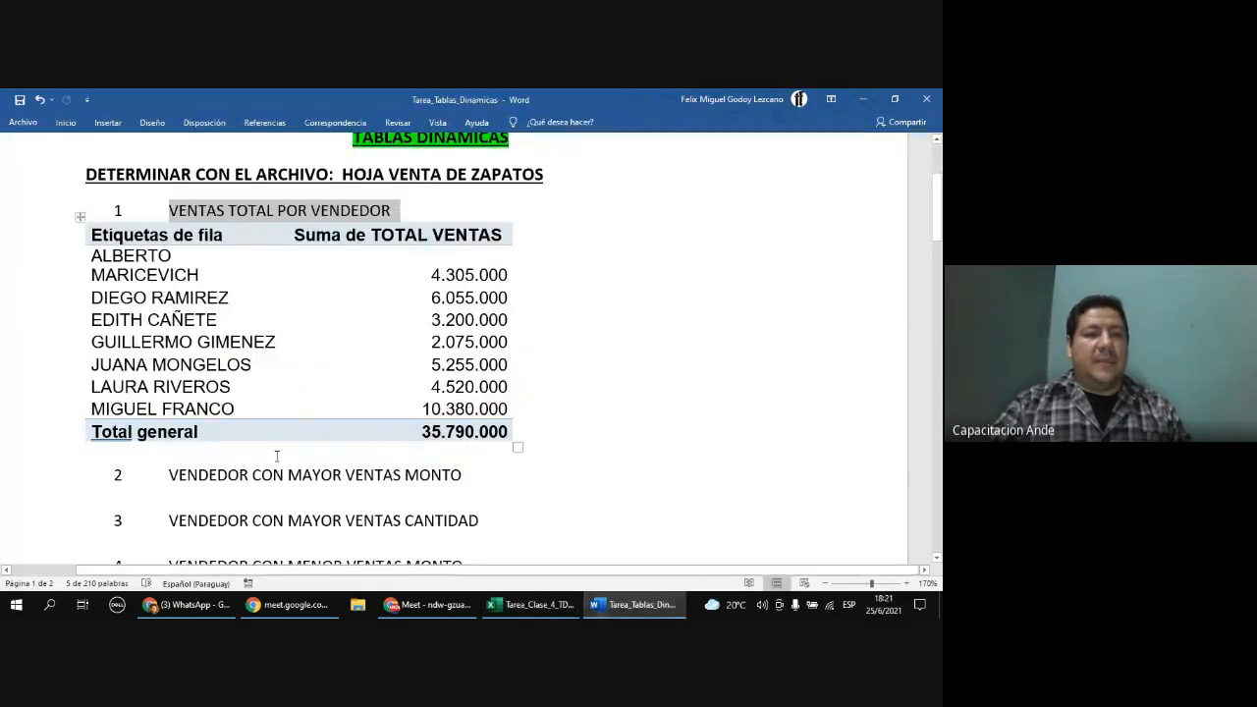
scroll(448, 379, down, 3)
drag(464, 365, 169, 364)
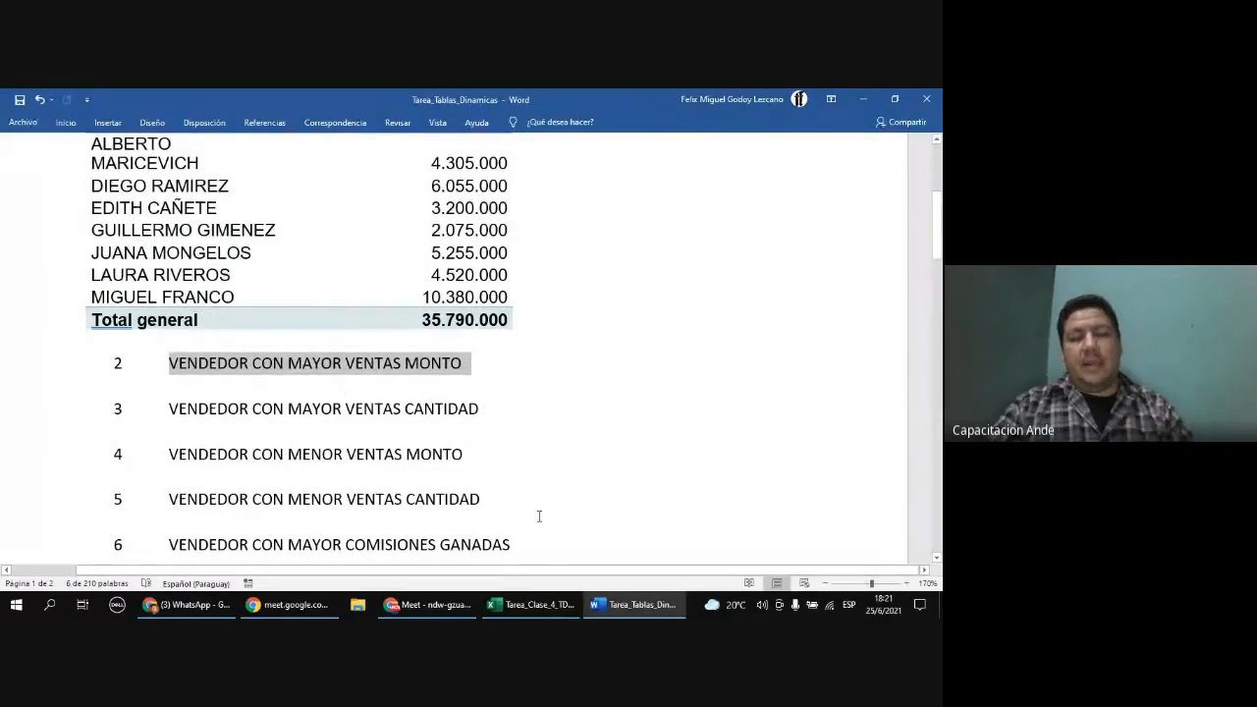
click(531, 603)
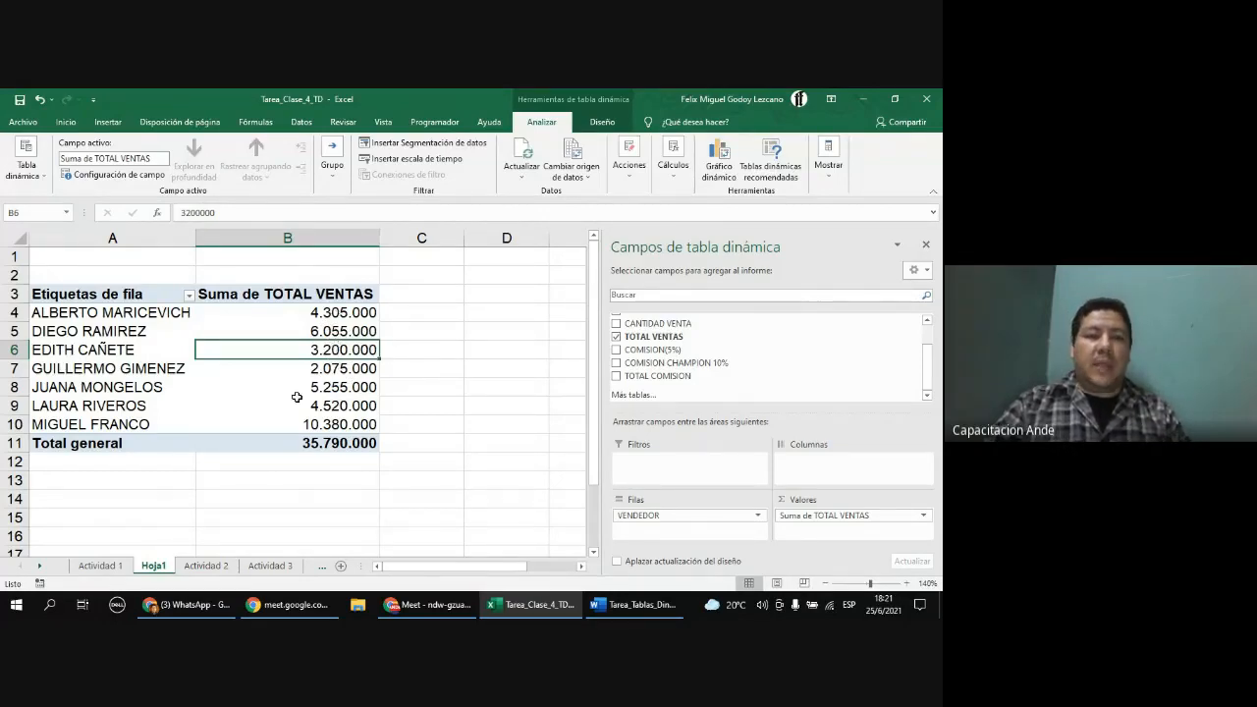
Step: Sort the PivotTable's sales totals from largest to smallest
click(332, 312)
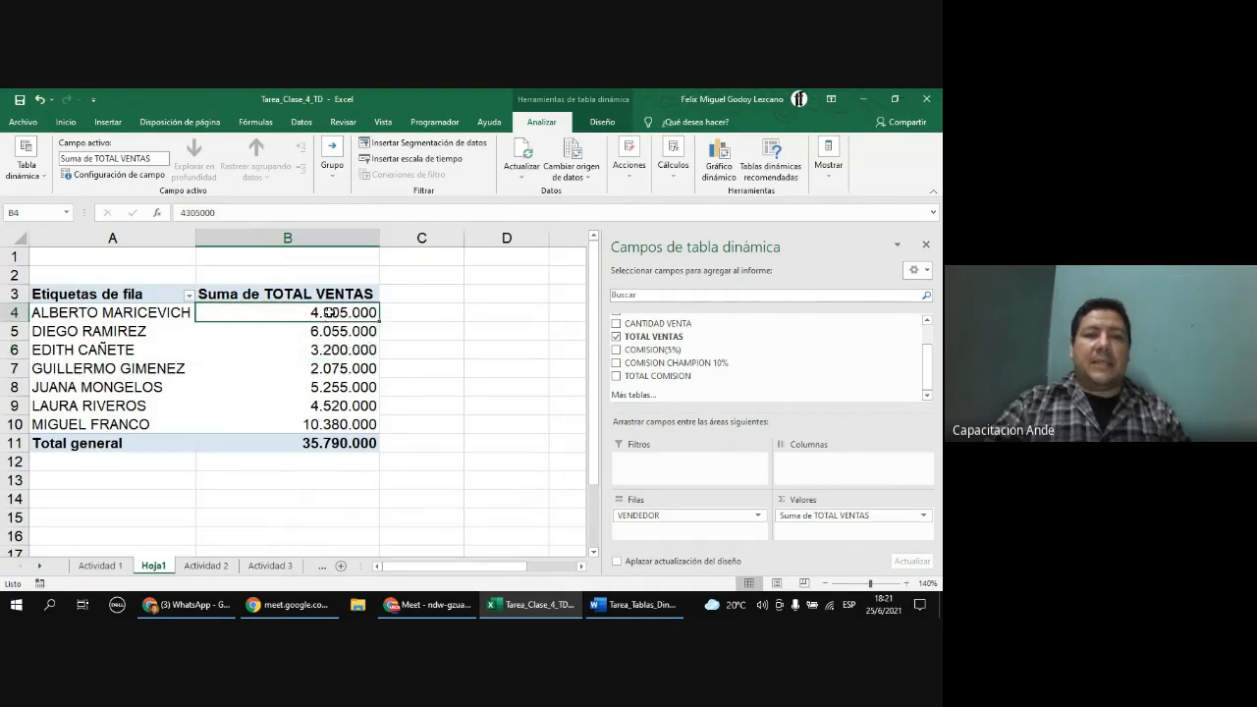
right_click(333, 314)
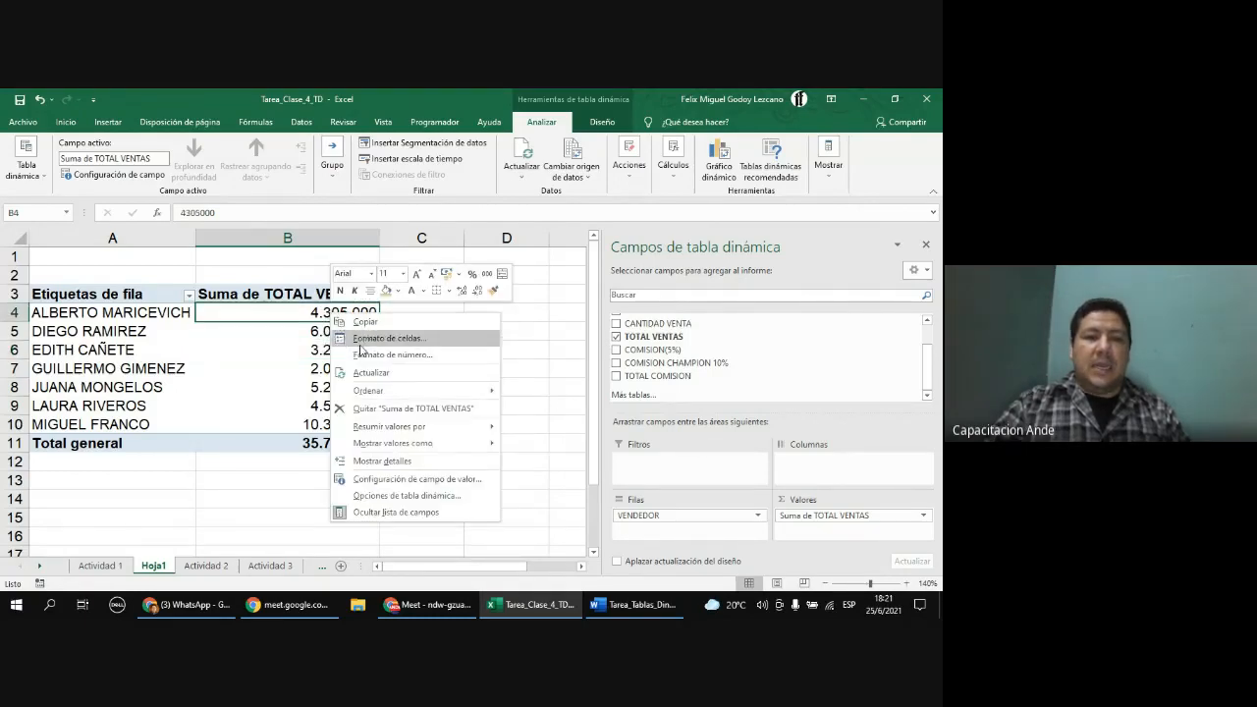
mouse_move(368, 397)
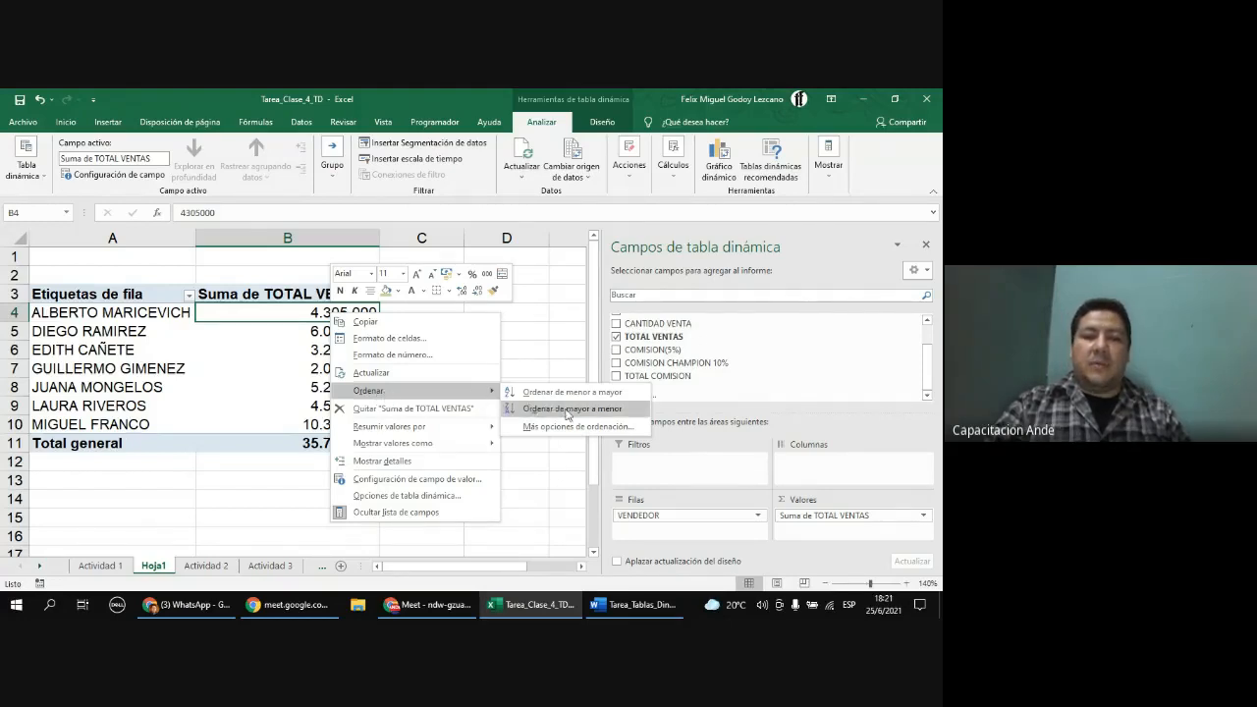
click(601, 416)
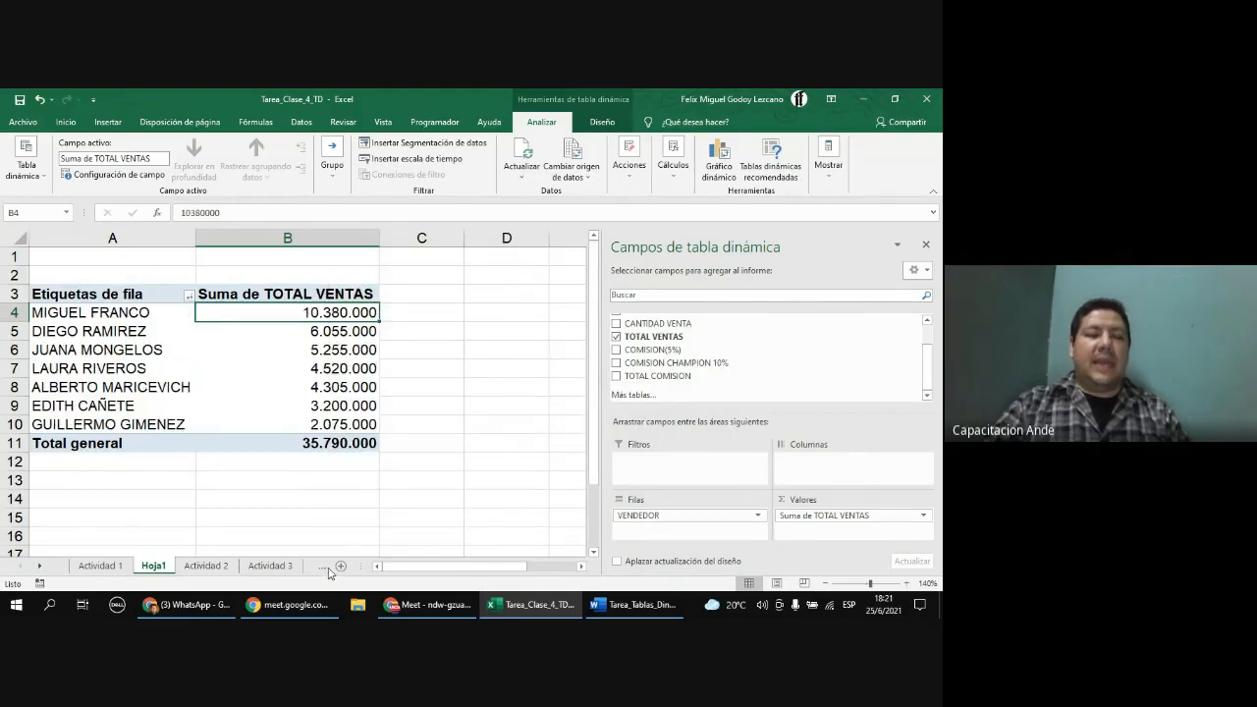
click(634, 604)
triple_click(288, 373)
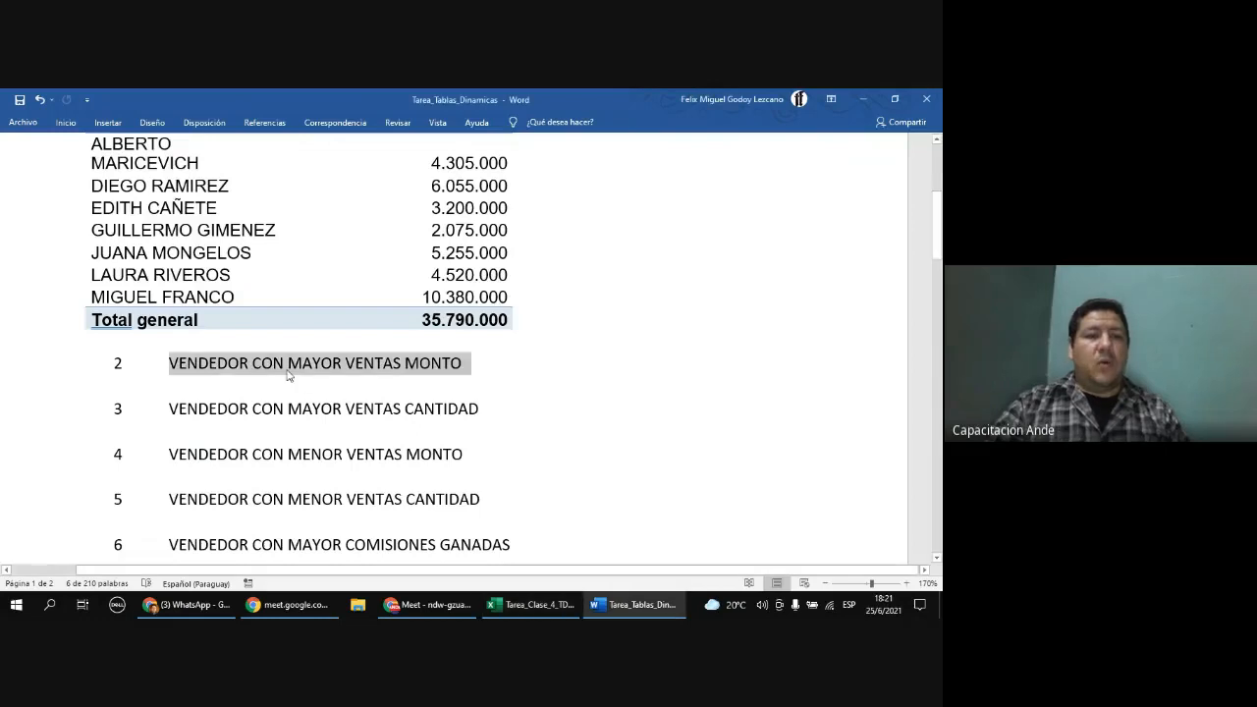
click(525, 605)
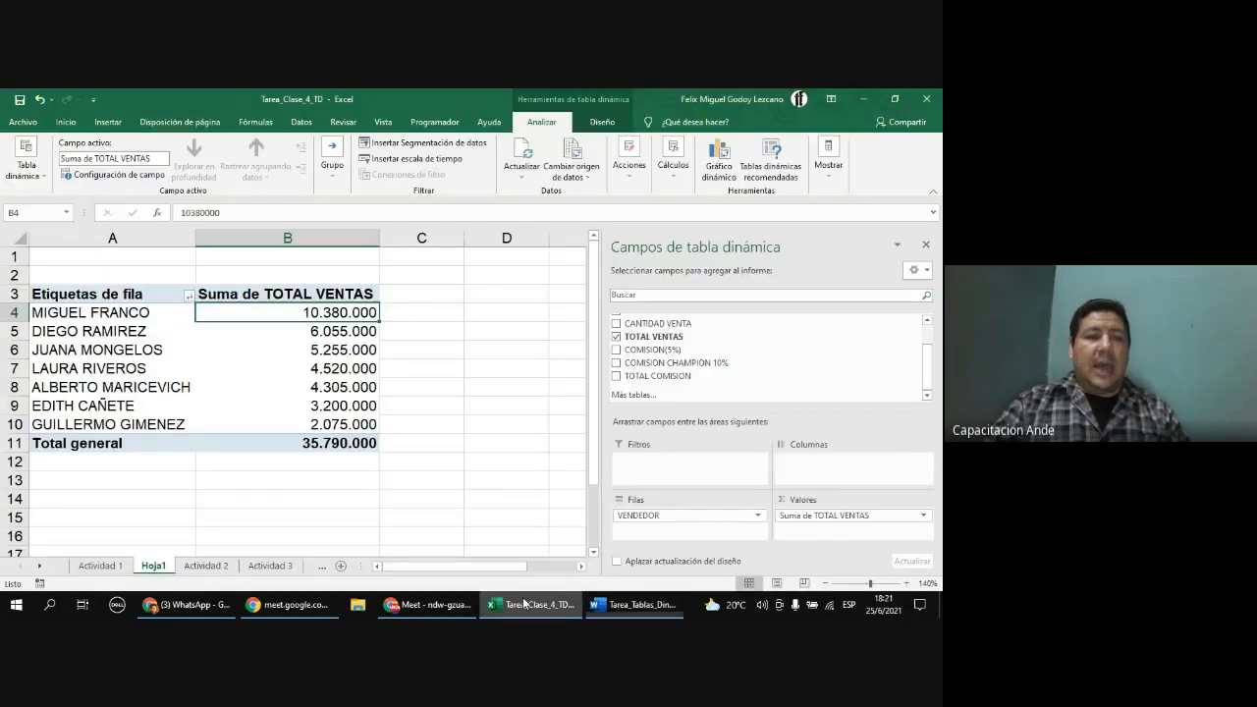
drag(101, 317, 269, 316)
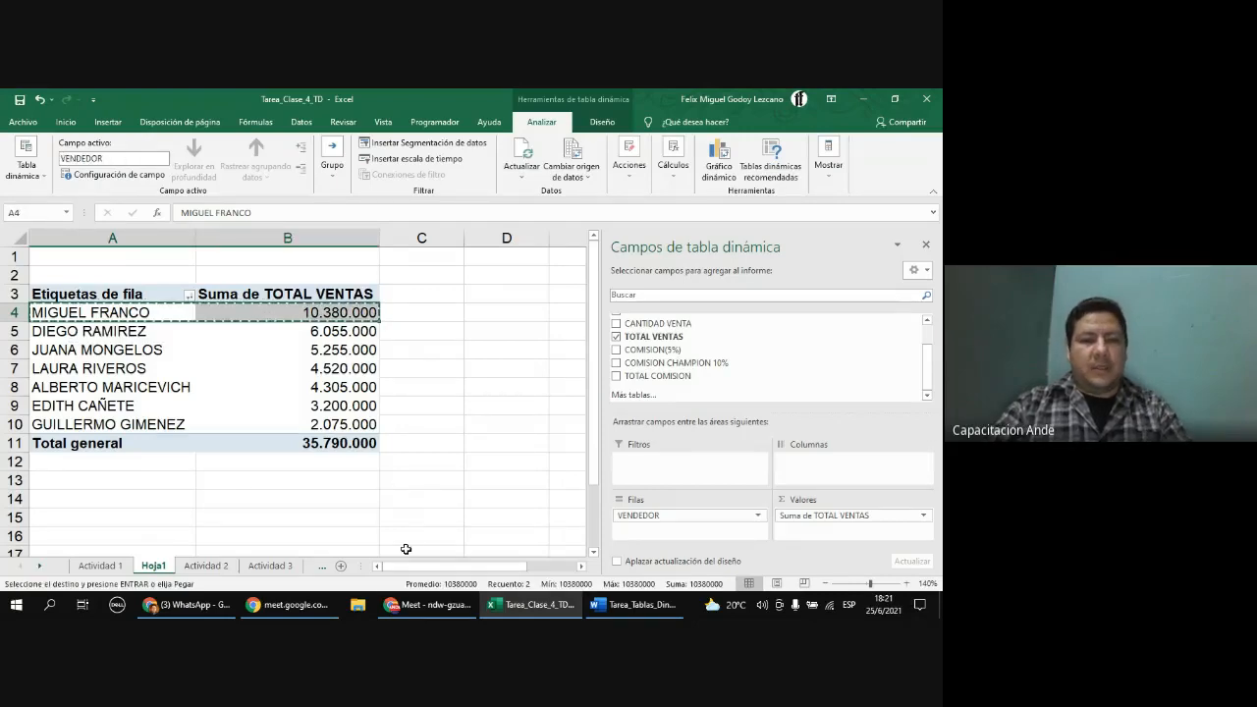
click(613, 607)
click(280, 386)
key(ctrl+v)
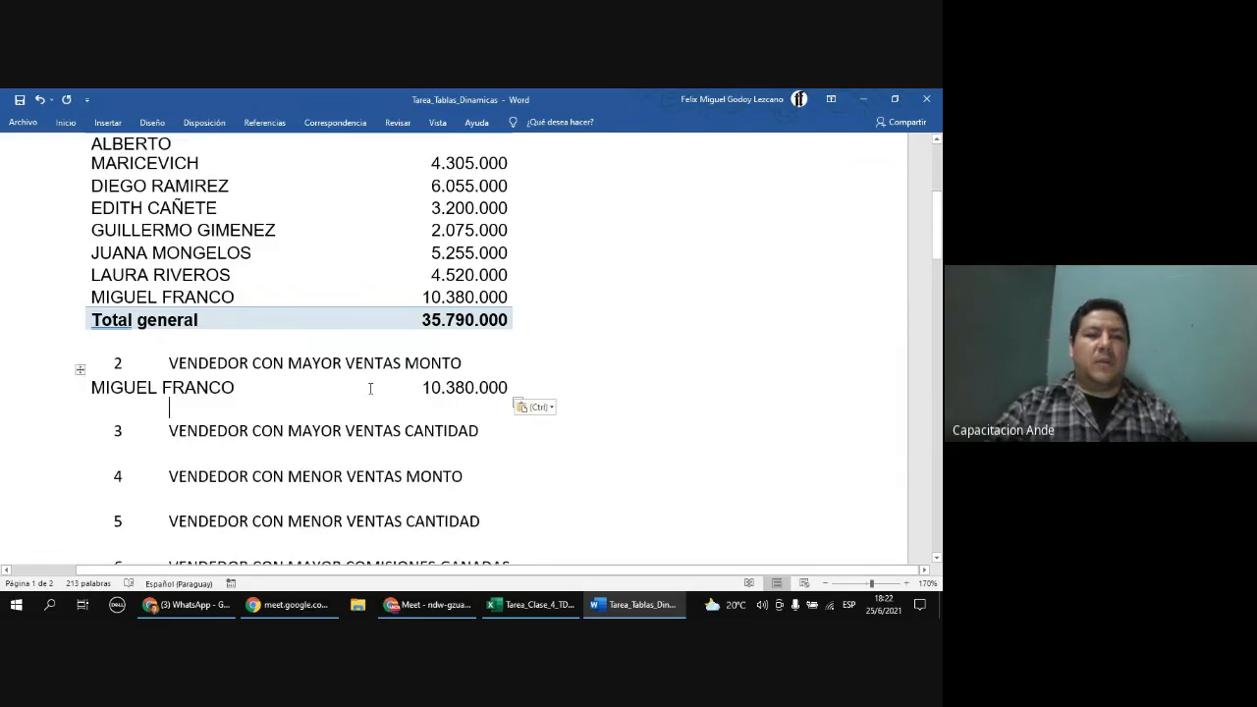
scroll(363, 416, down, 1)
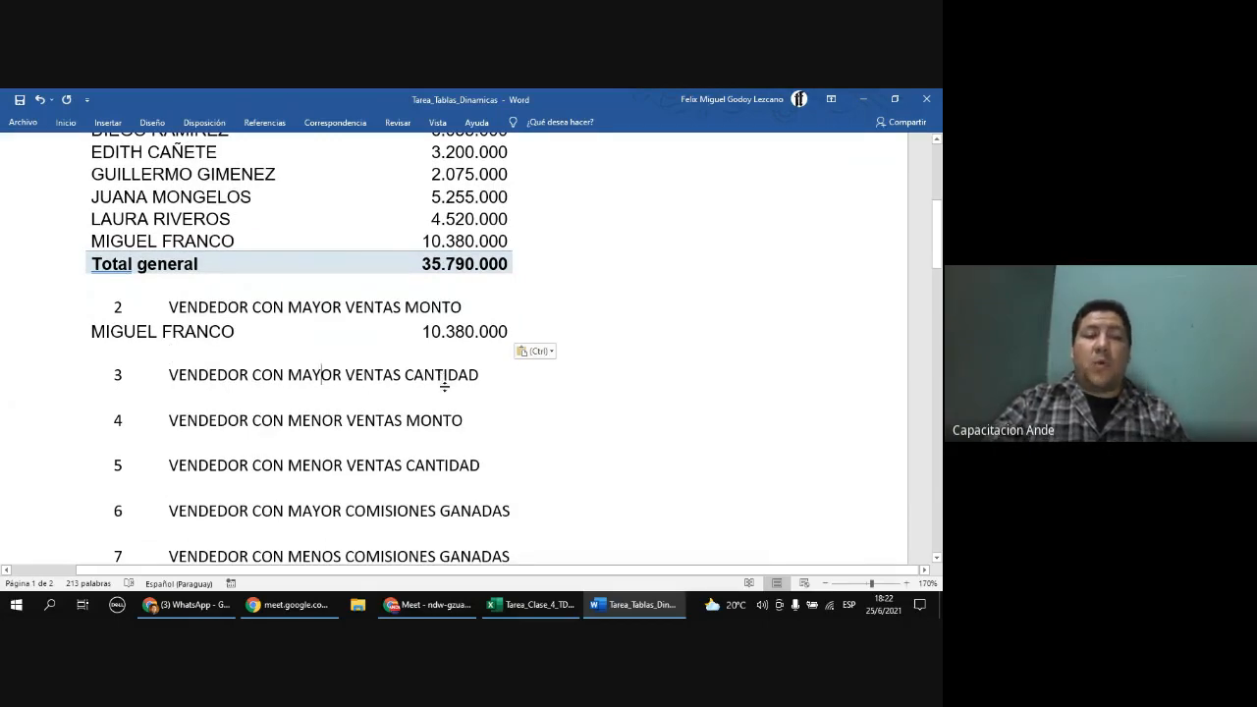
click(531, 605)
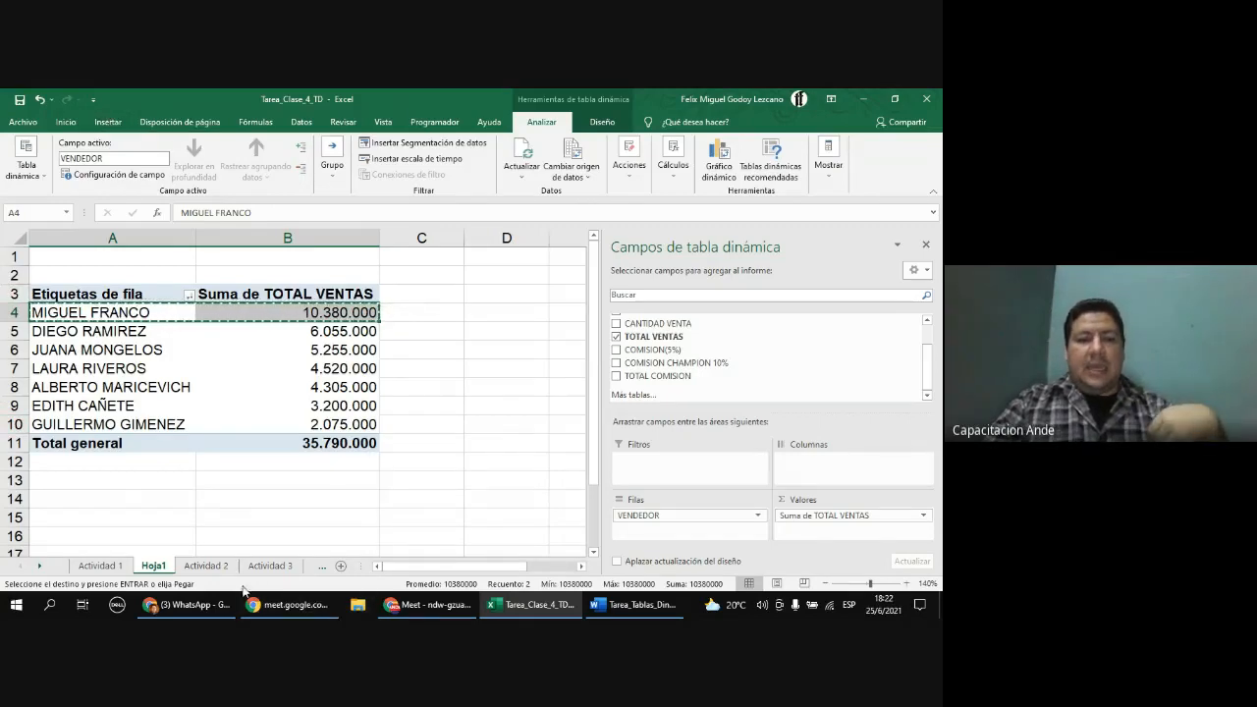
click(292, 608)
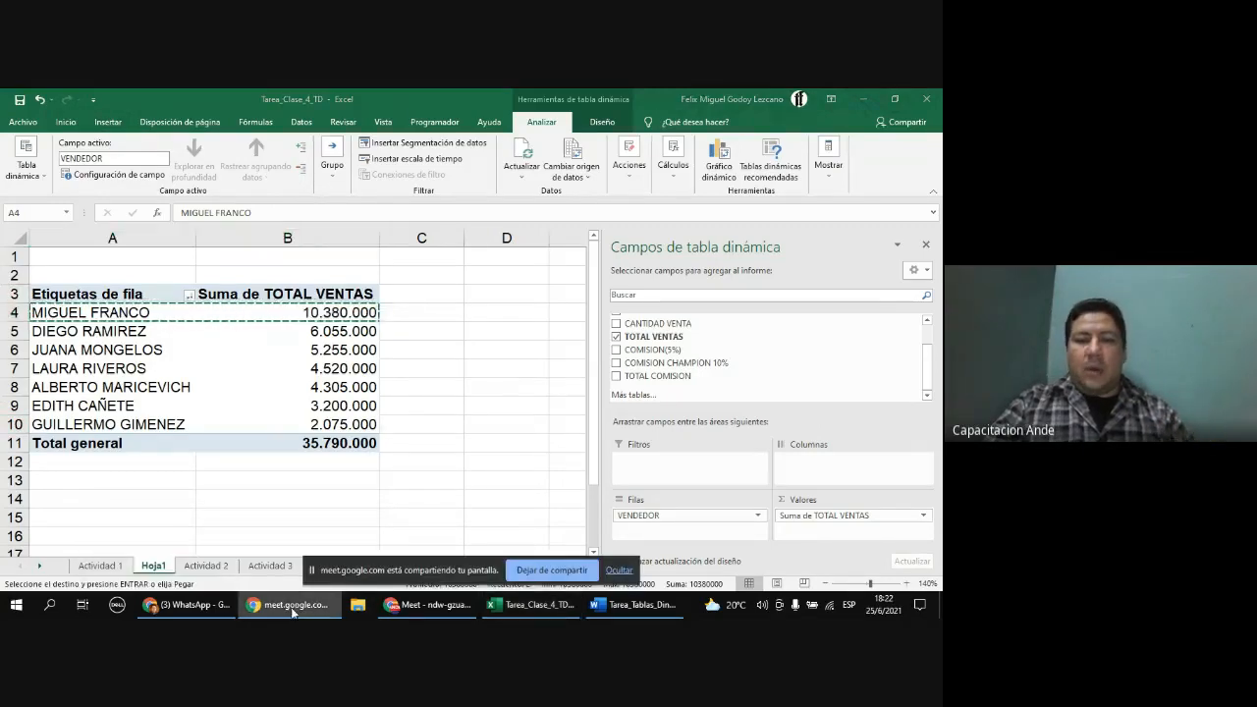
click(628, 573)
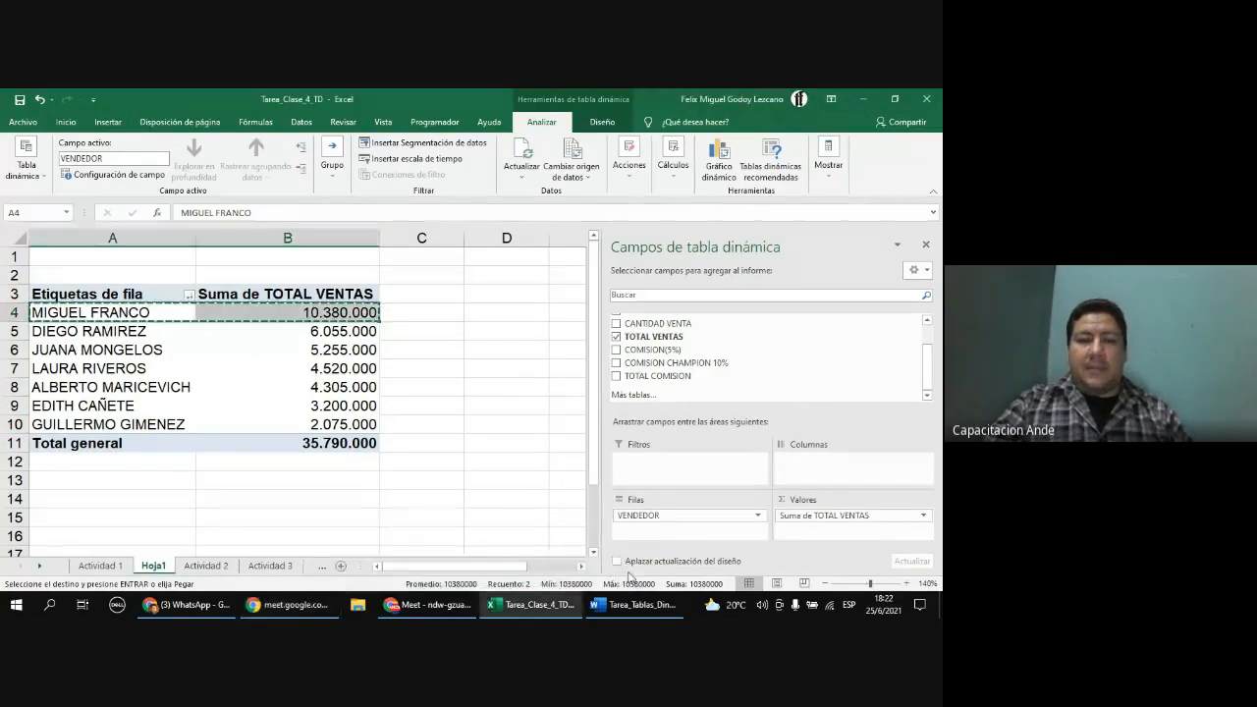
Step: Replace TOTAL VENTAS with CANTIDAD VENTA as the PivotTable's summed value field
click(333, 348)
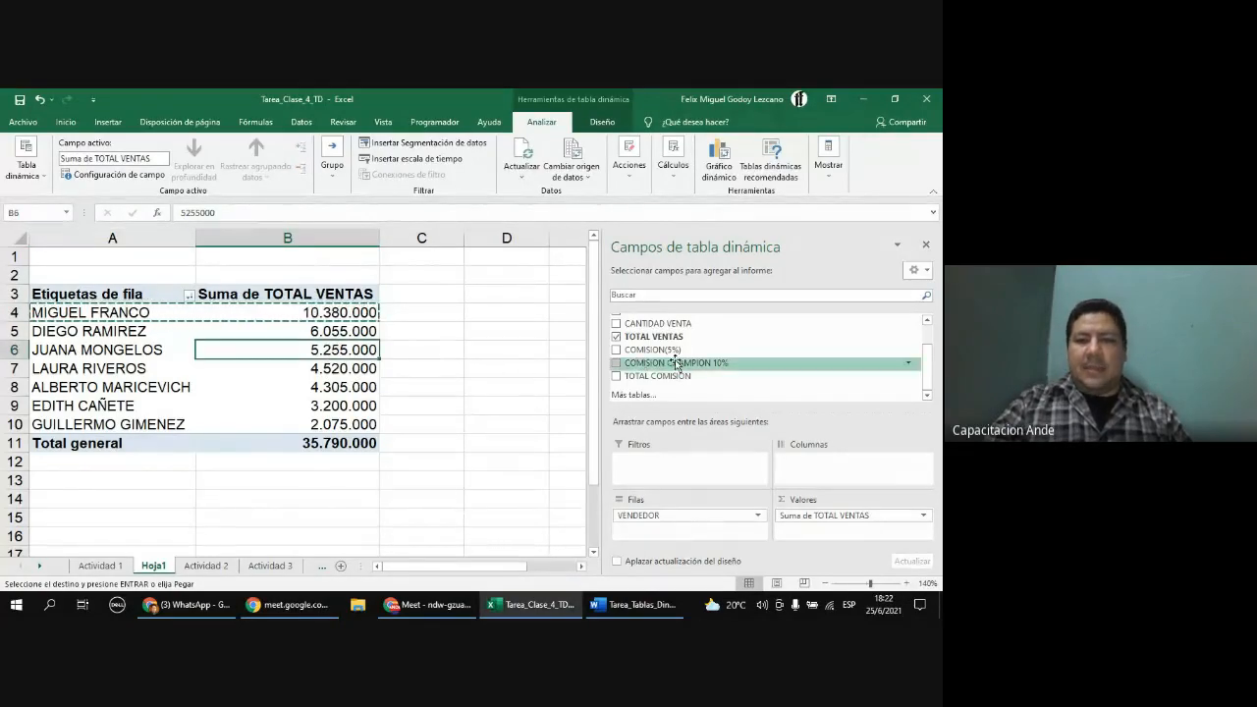
click(865, 520)
drag(865, 520, 787, 346)
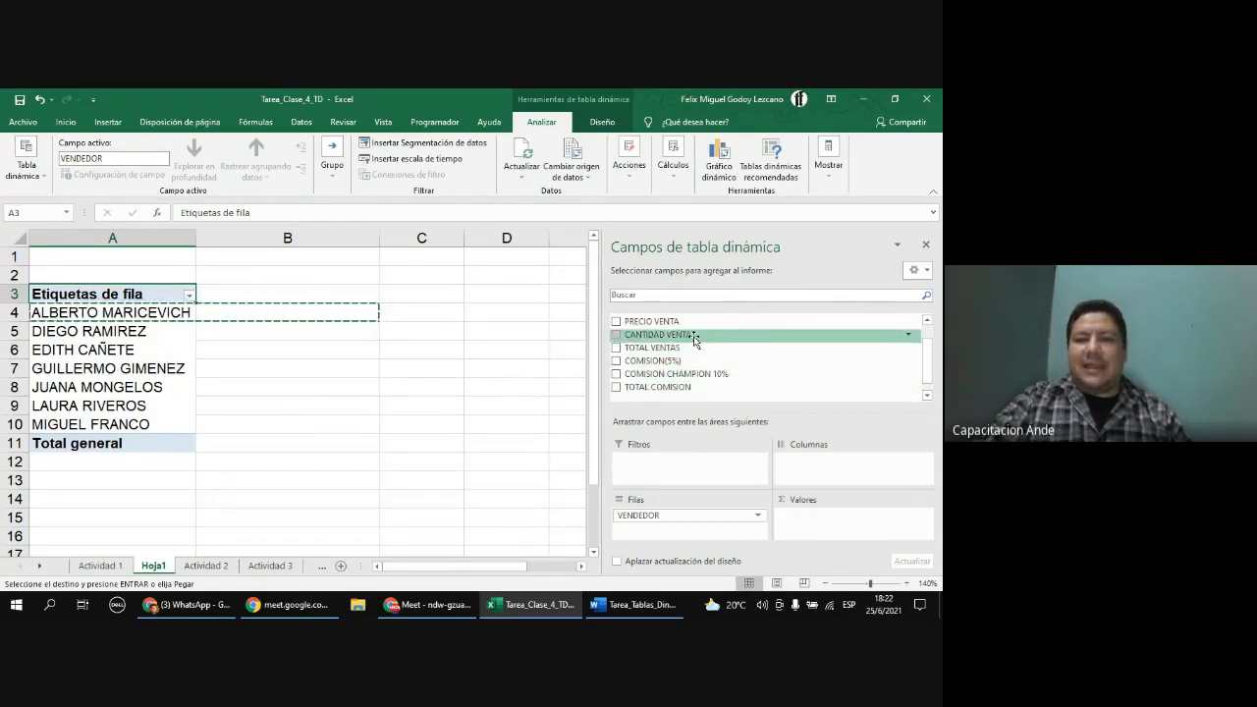
drag(691, 337, 846, 525)
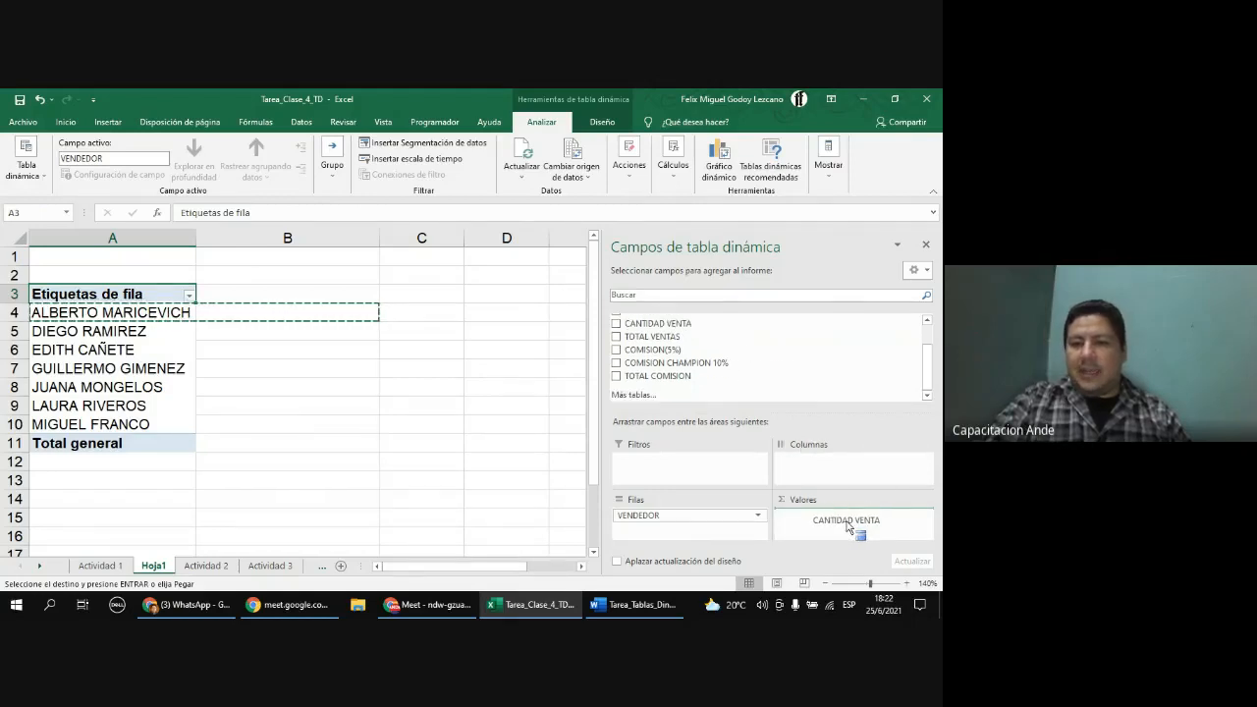
drag(847, 526, 847, 526)
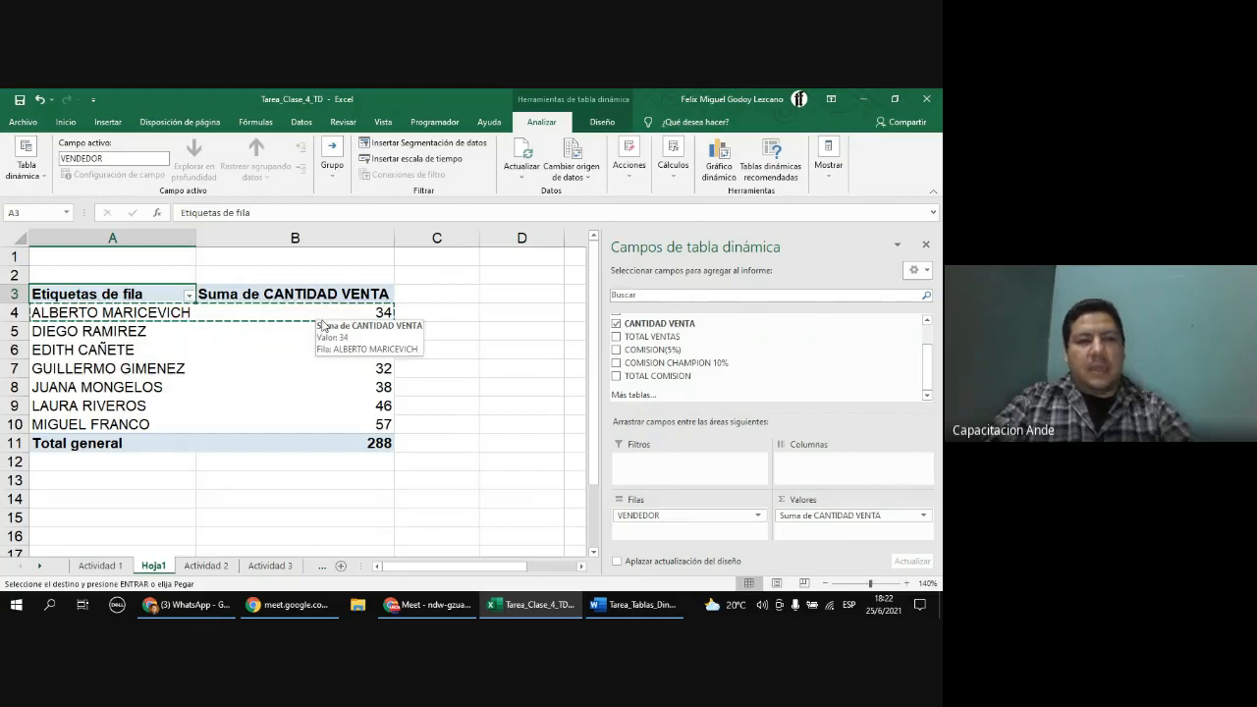
key(Escape)
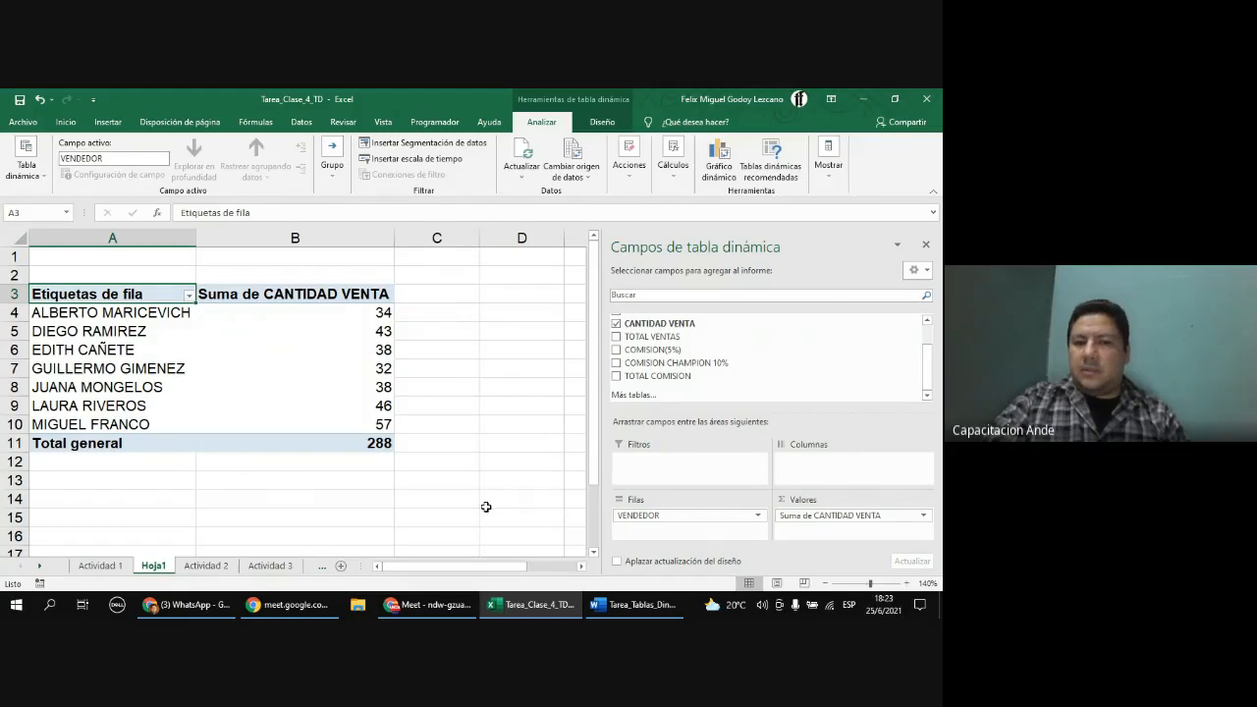
click(464, 605)
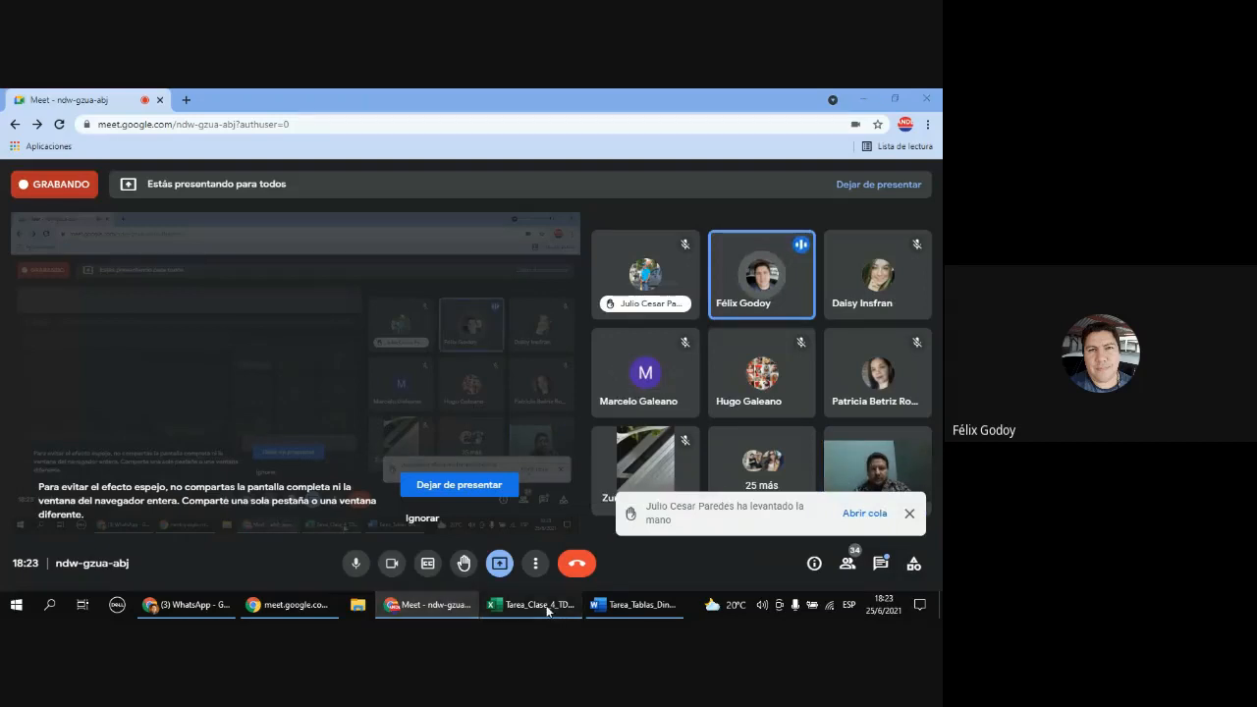
click(516, 604)
click(923, 515)
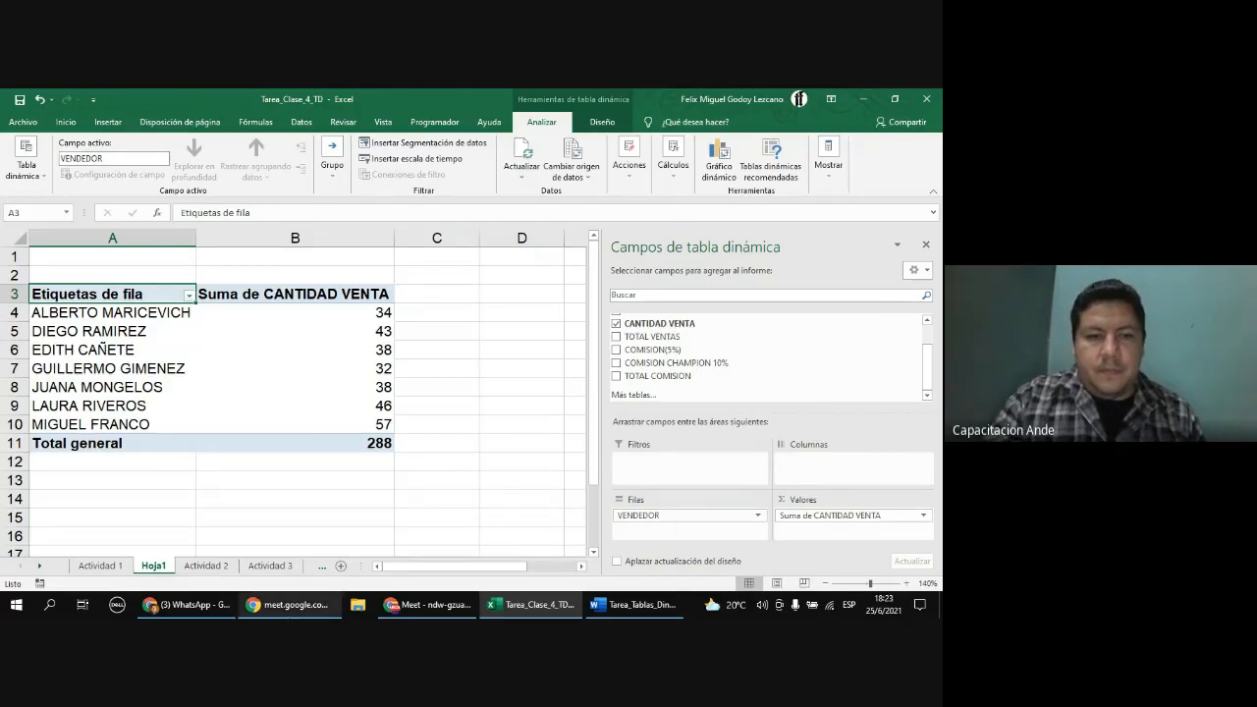
mouse_move(290, 604)
mouse_move(461, 611)
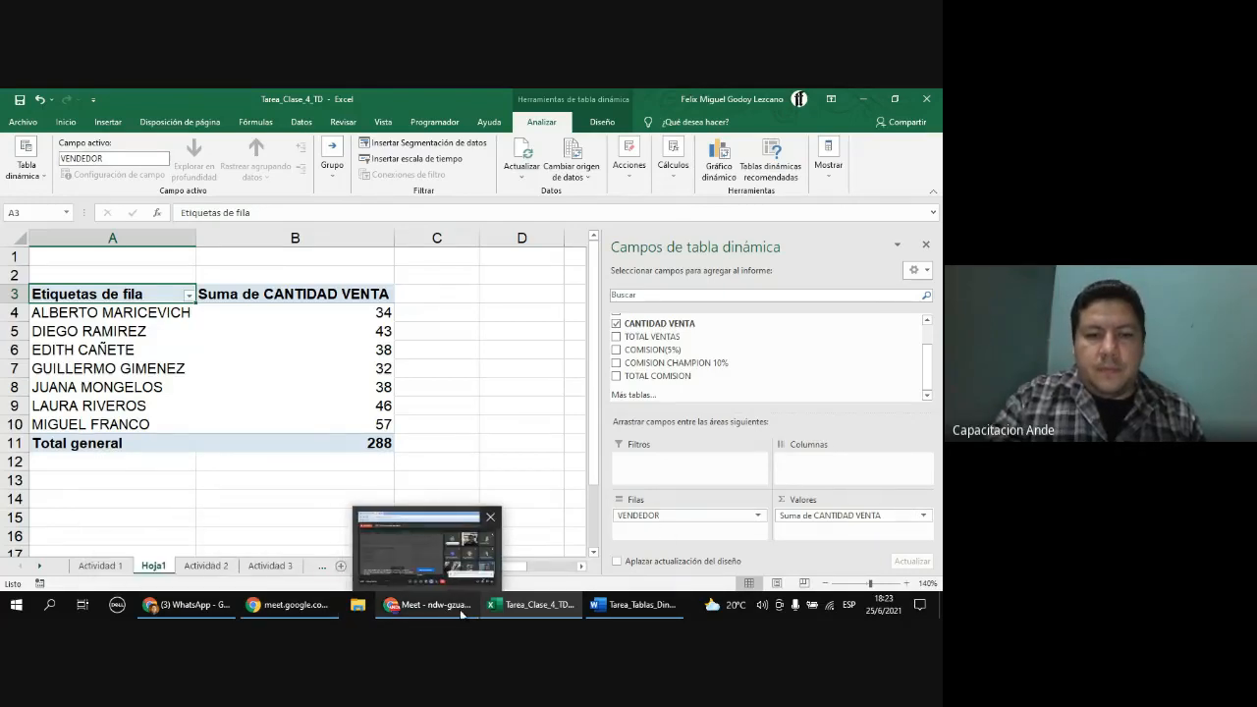
click(461, 610)
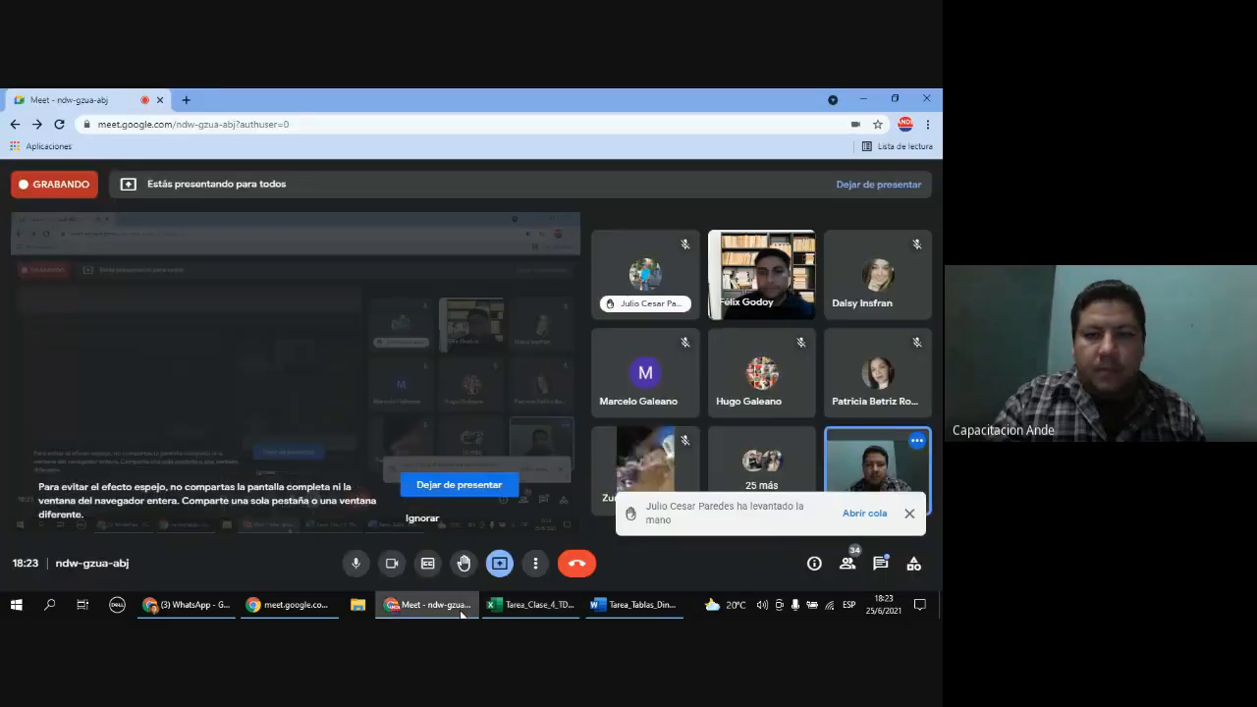
click(422, 518)
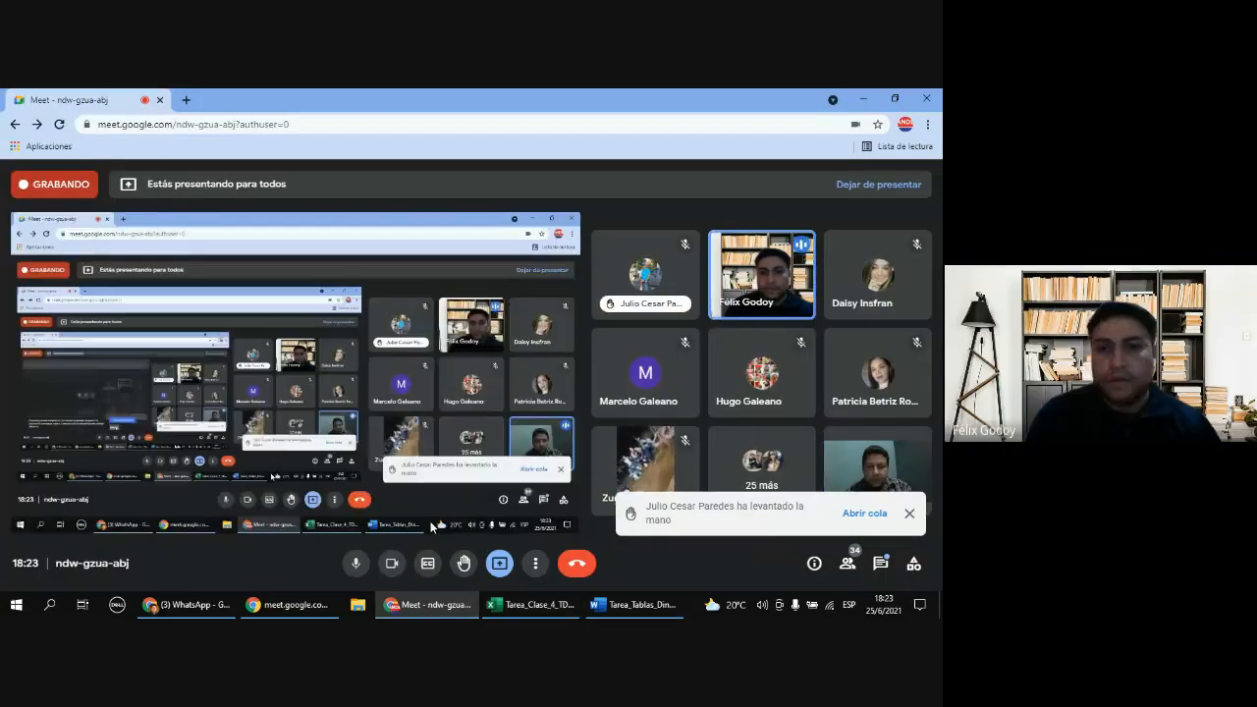
click(865, 90)
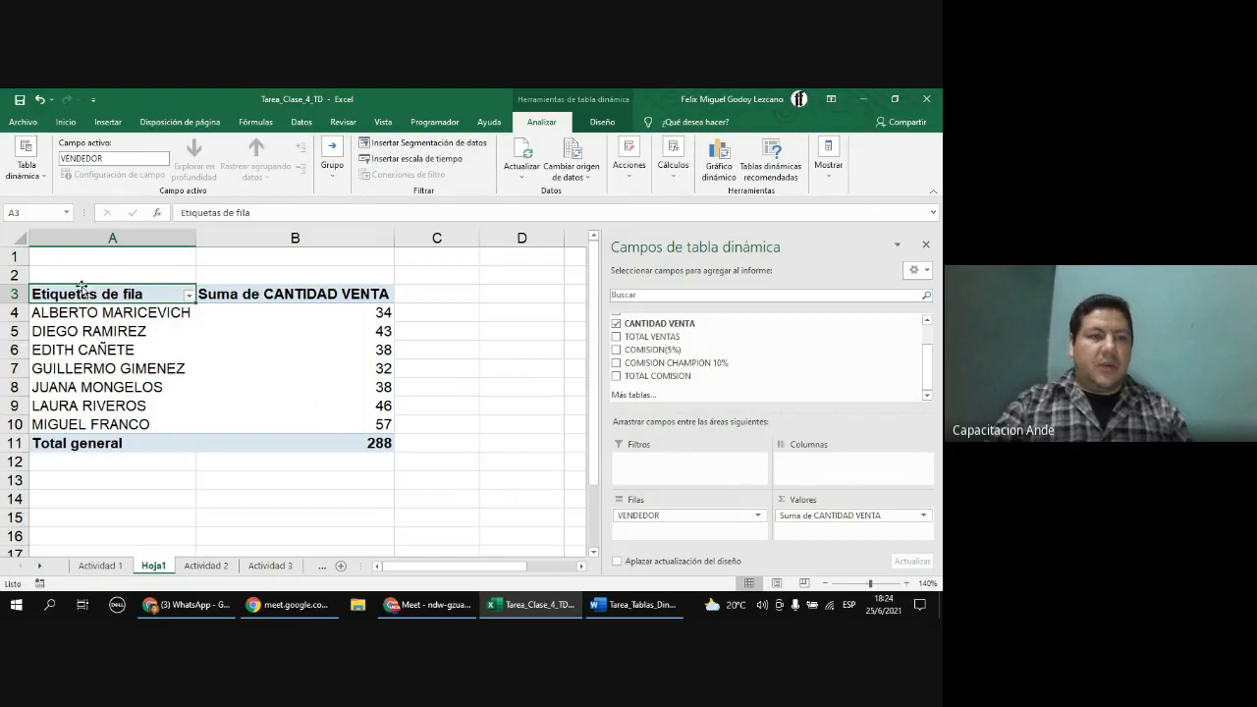
drag(74, 288, 288, 436)
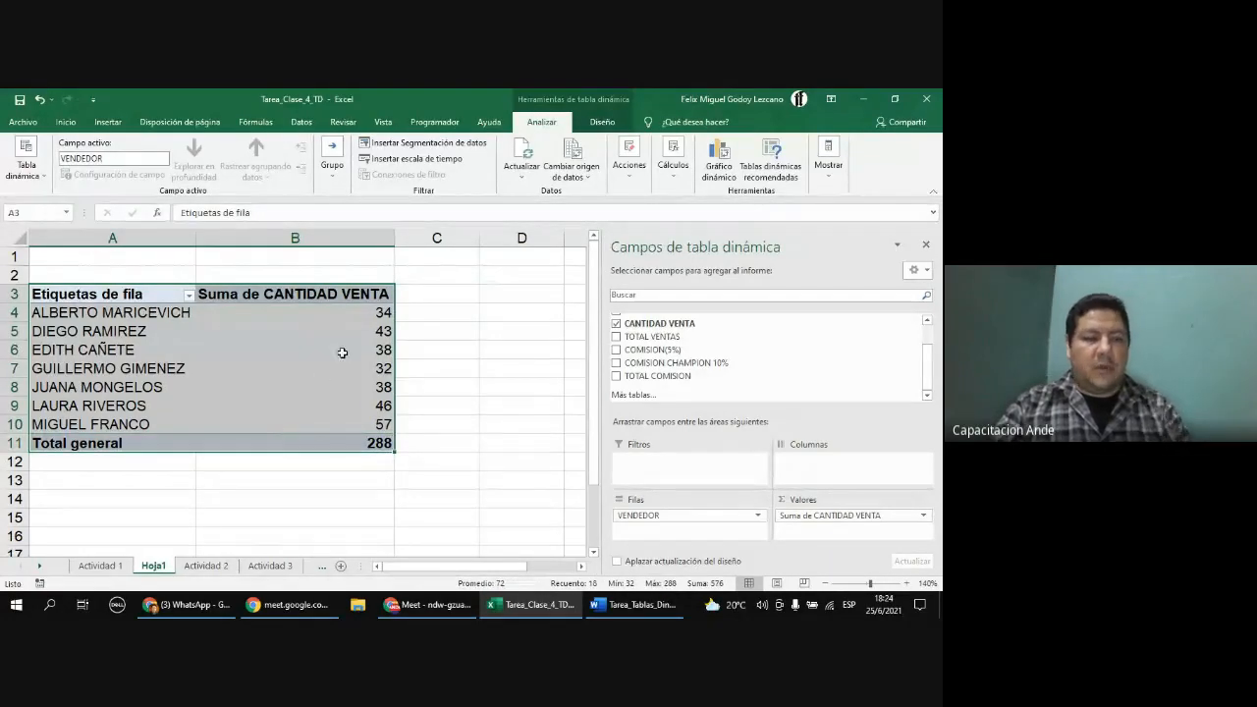
key(ctrl+c)
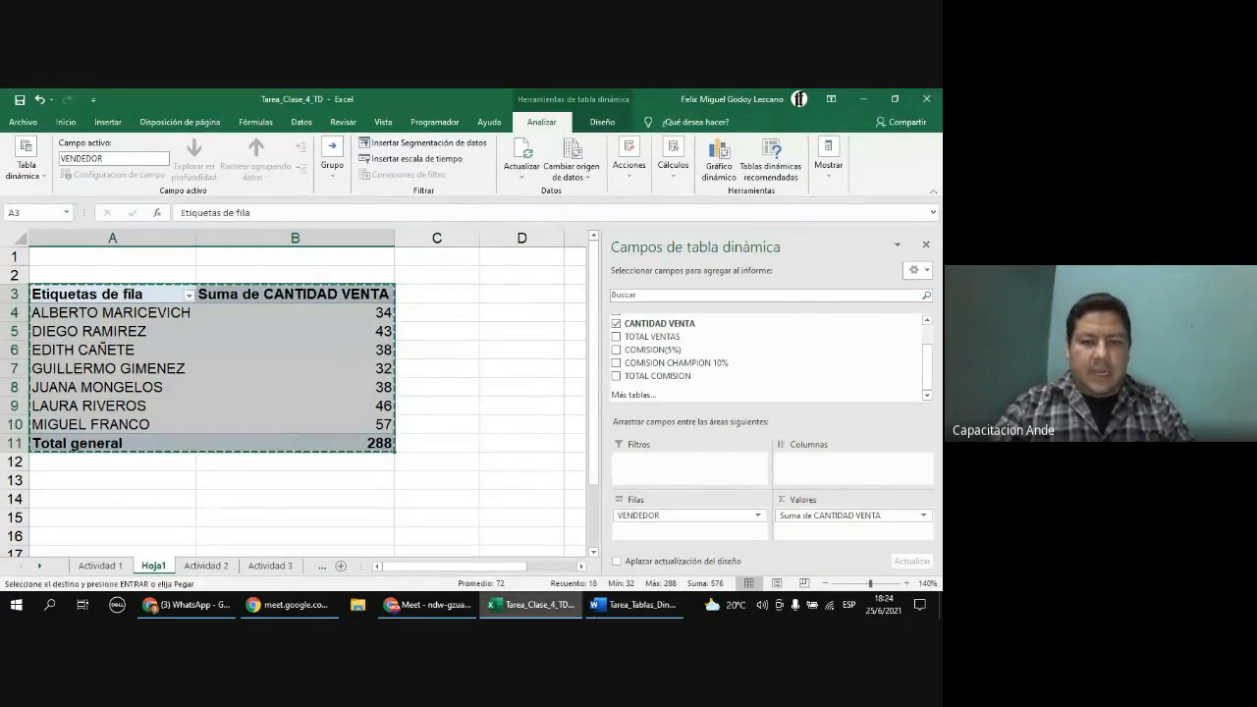
click(633, 605)
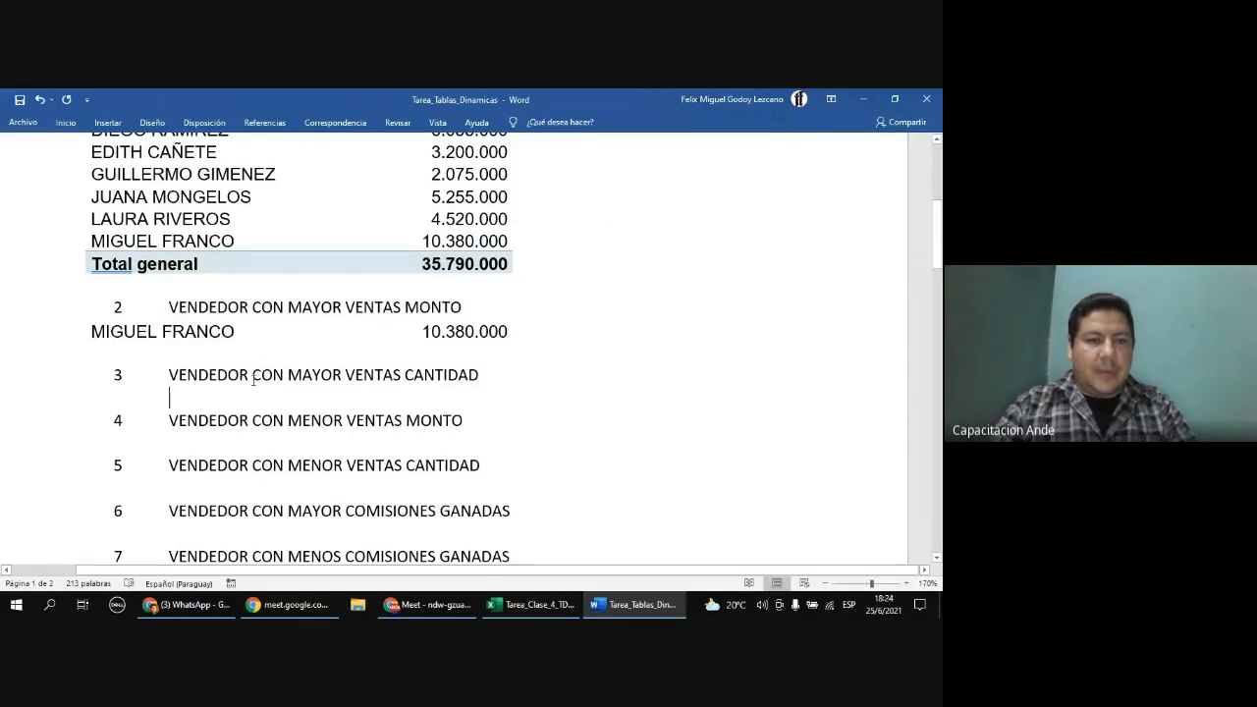
click(463, 396)
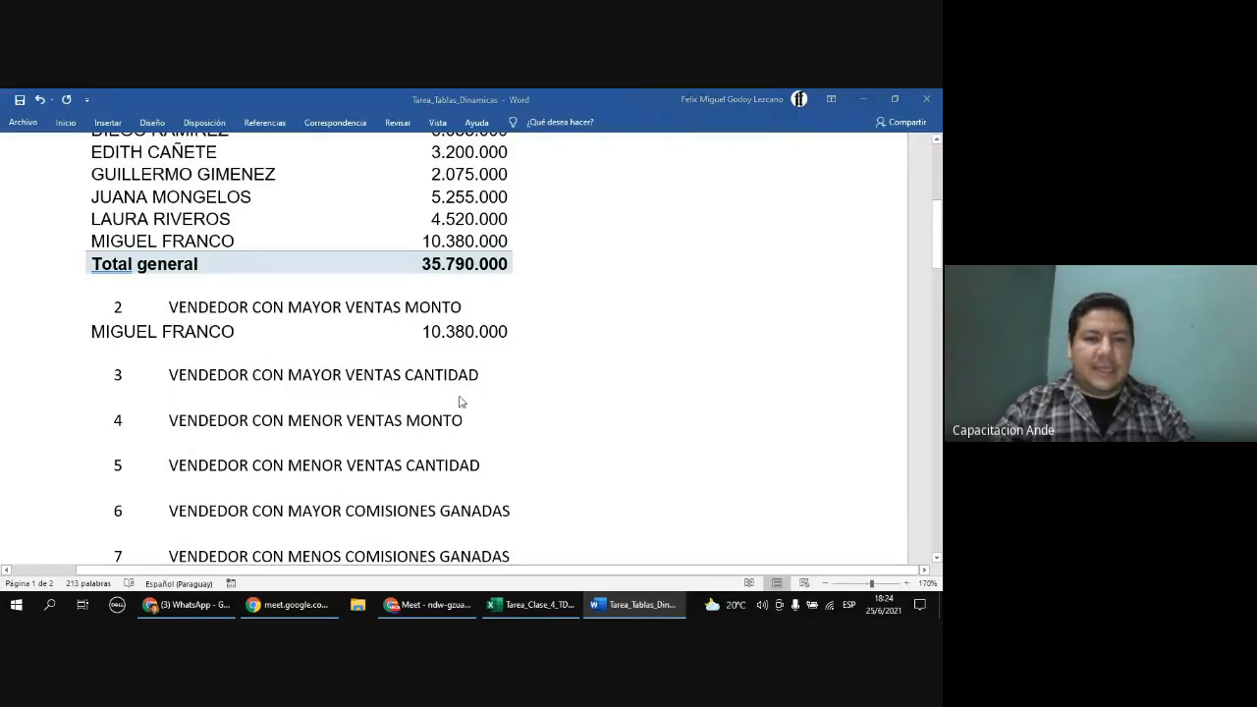
key(alt+Tab)
key(Escape)
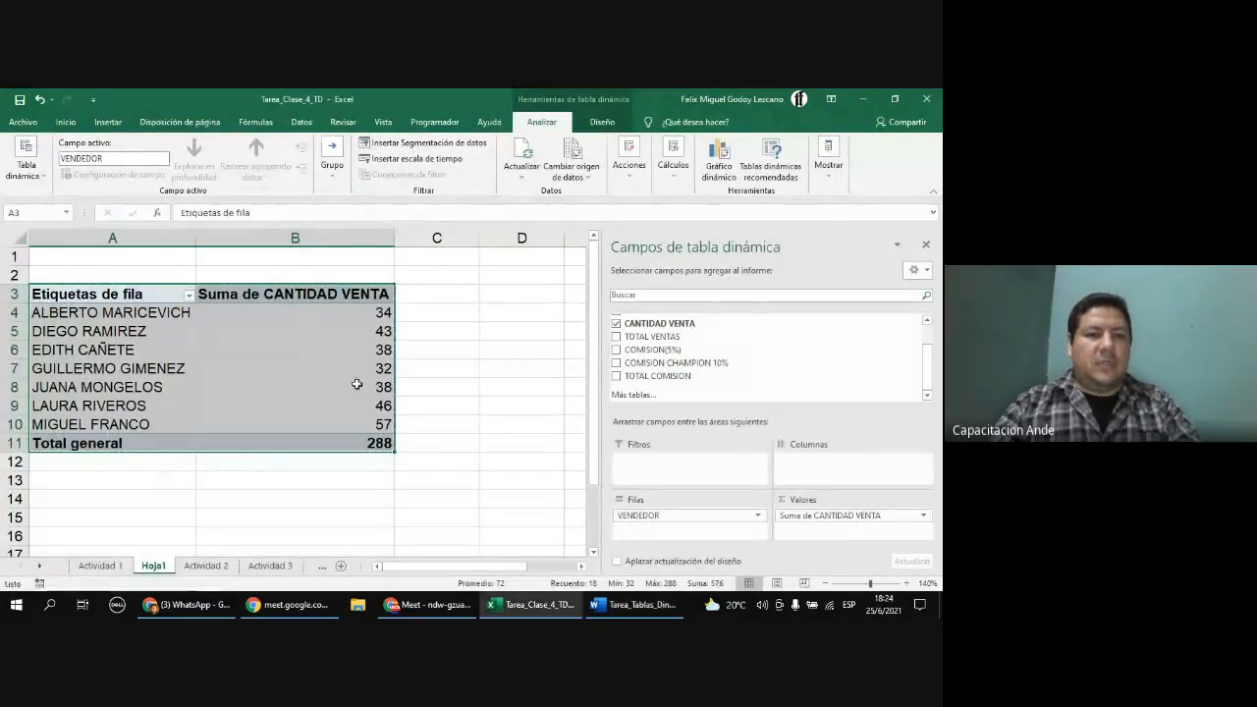
right_click(339, 332)
key(Escape)
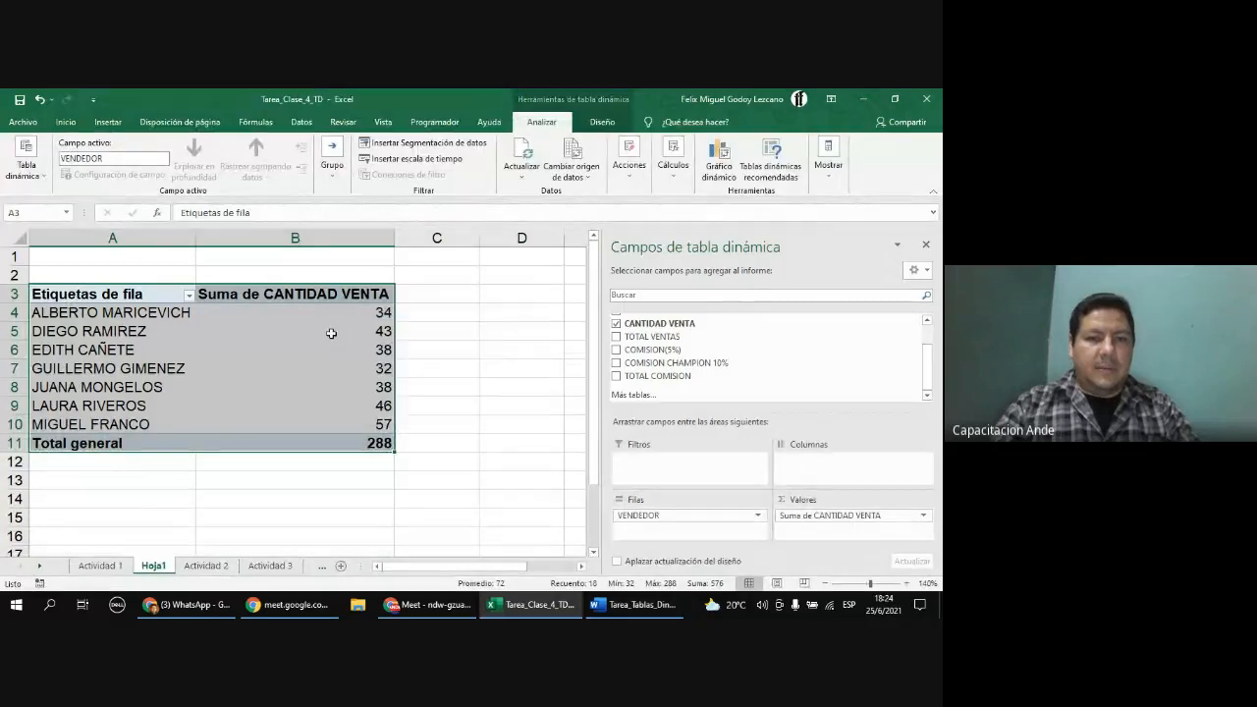
Step: Sort the PivotTable's CANTIDAD VENTA sums from largest to smallest
click(329, 332)
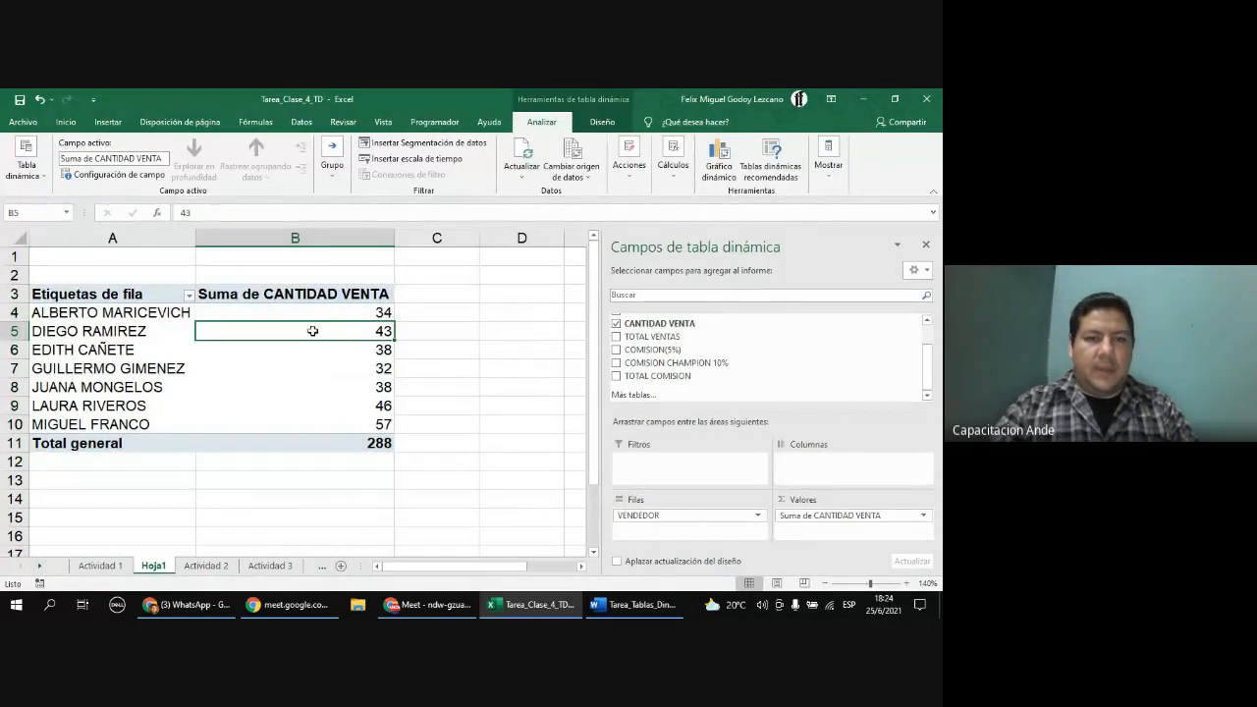
right_click(315, 333)
mouse_move(404, 413)
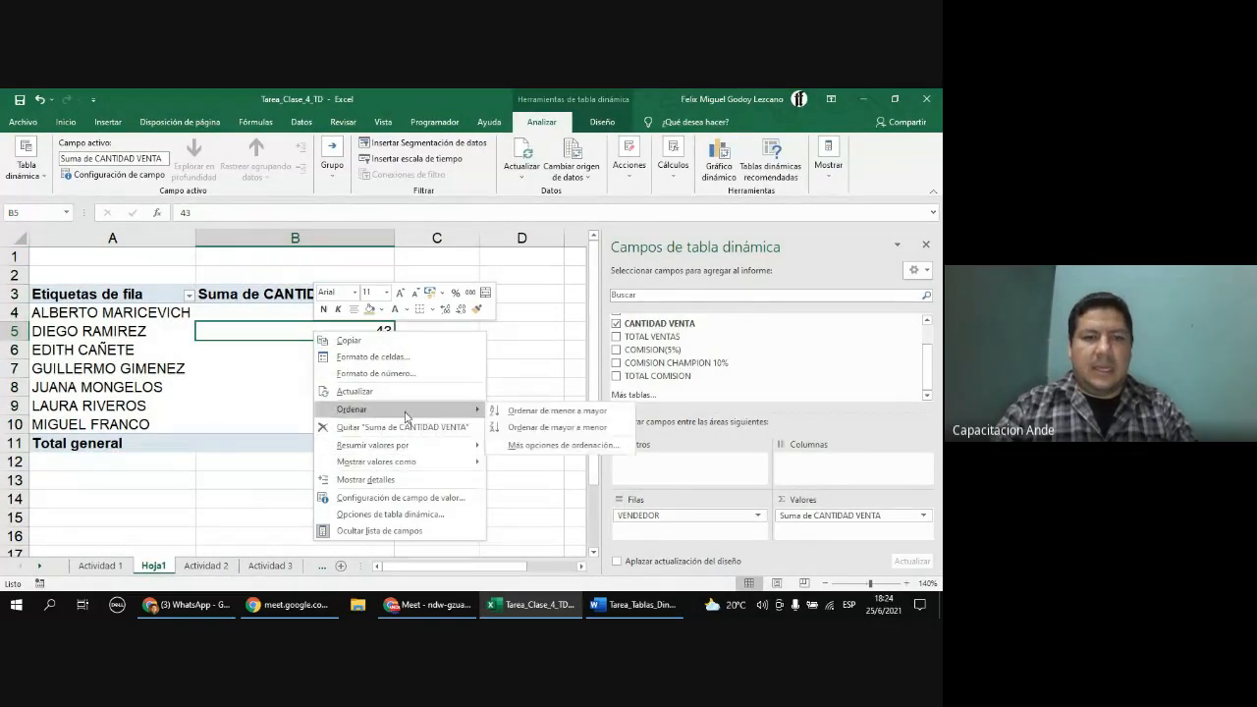
click(555, 427)
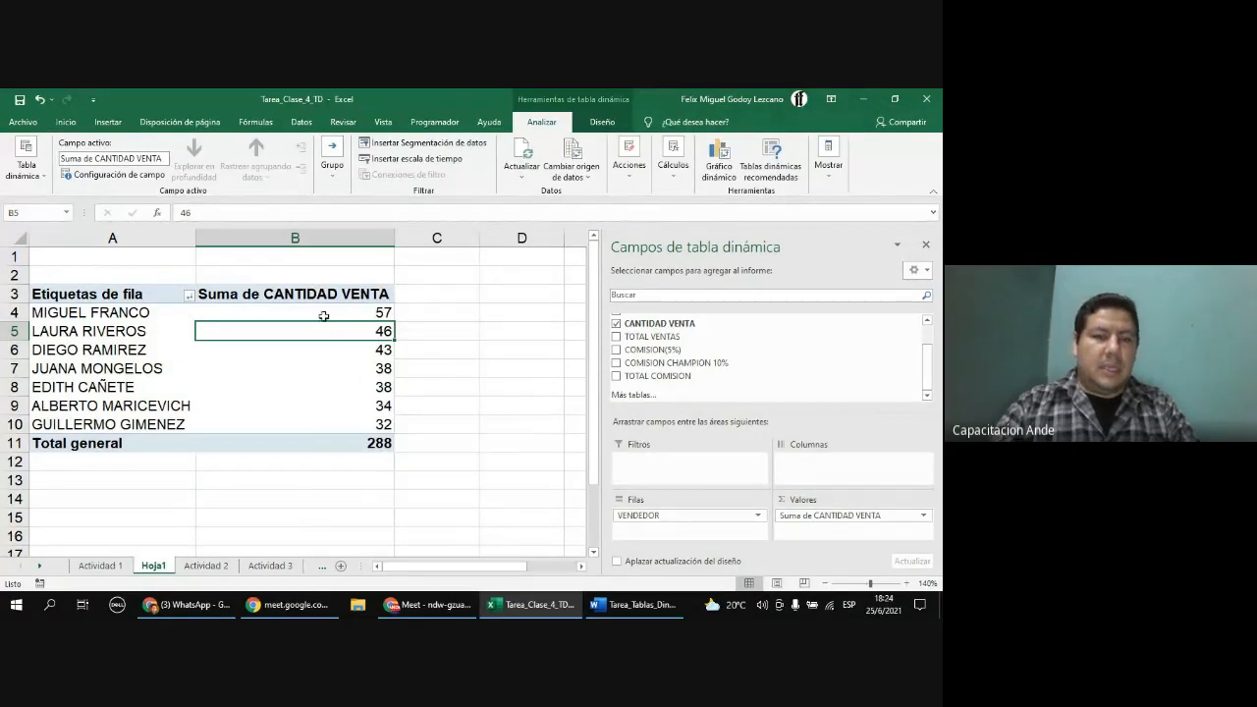
drag(140, 312, 360, 319)
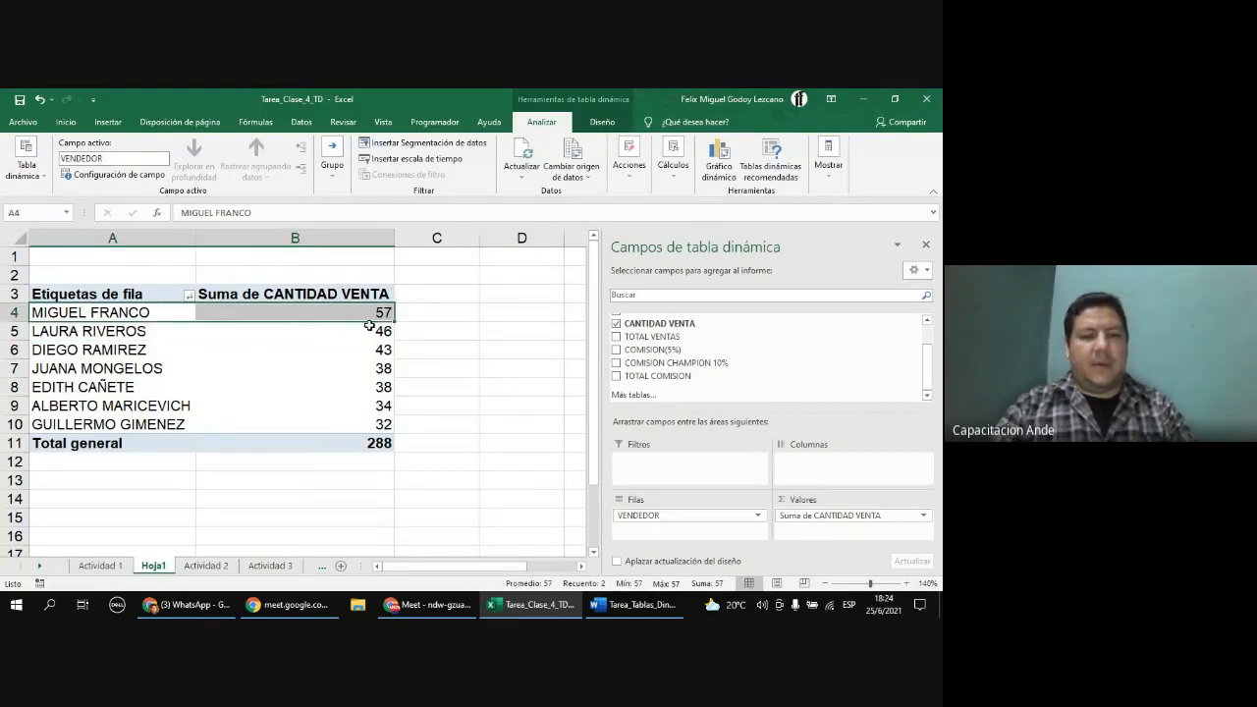
key(ctrl+c)
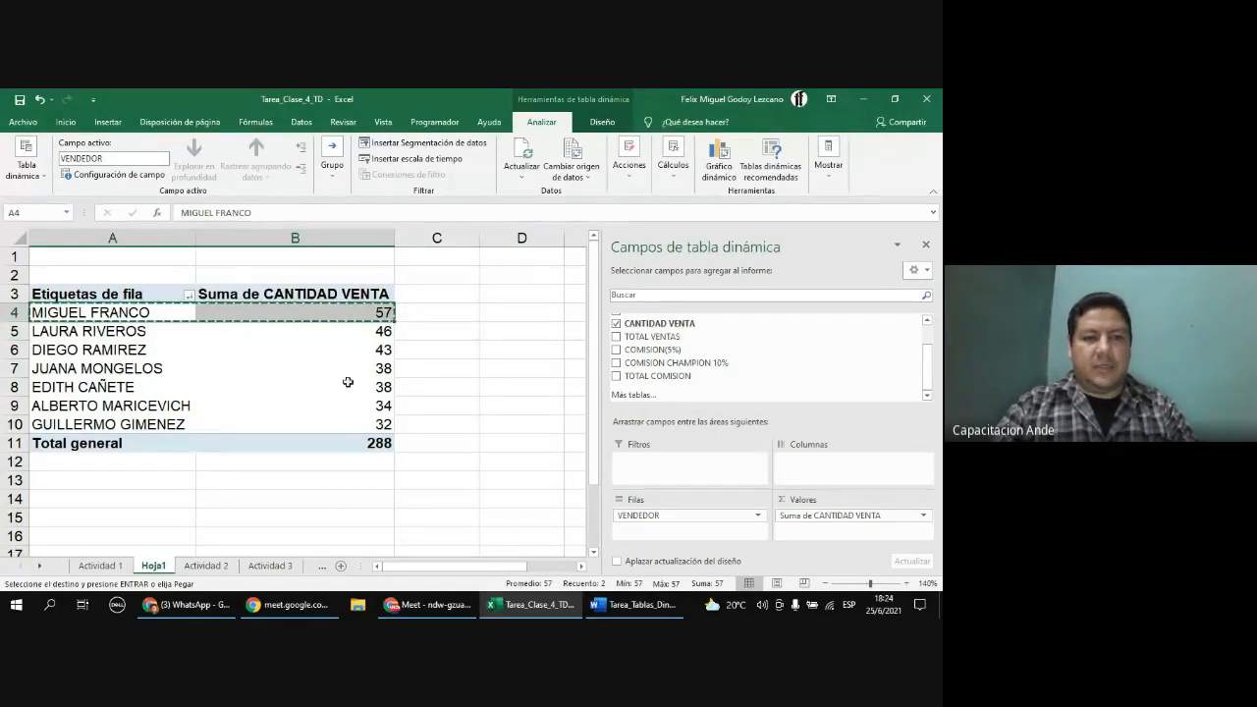
key(alt+Tab)
click(284, 397)
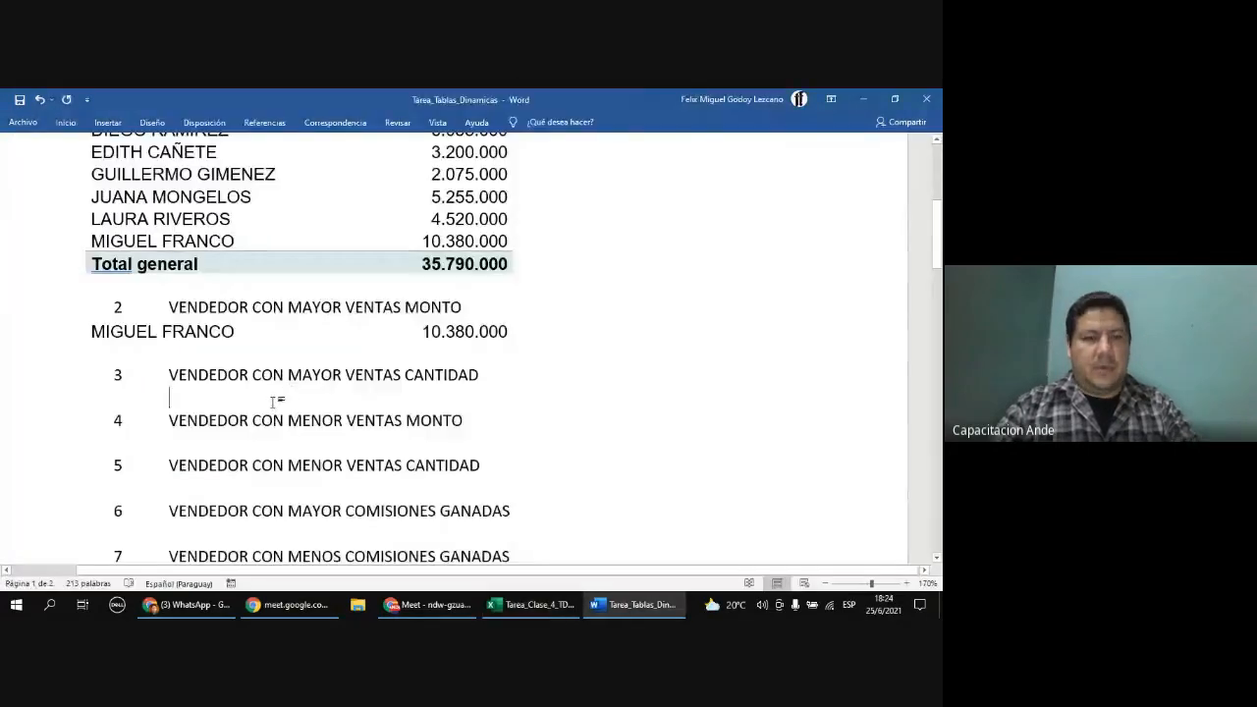
key(ctrl+v)
scroll(380, 422, down, 2)
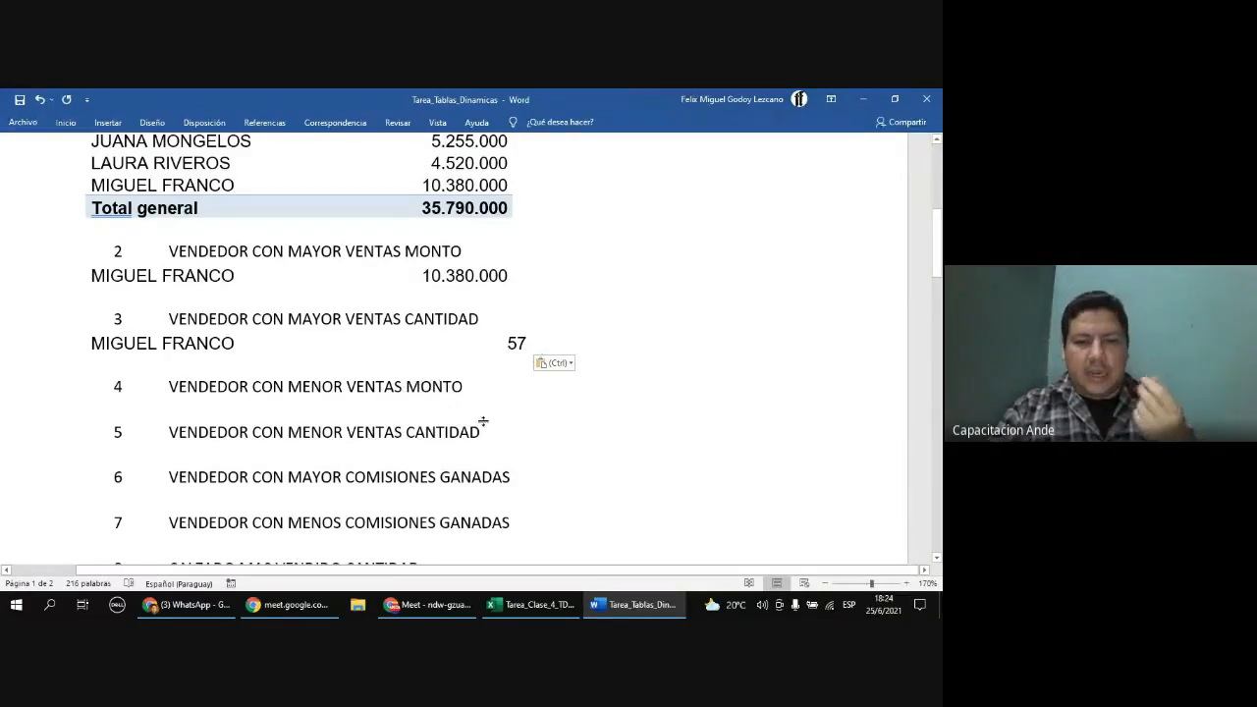
click(538, 609)
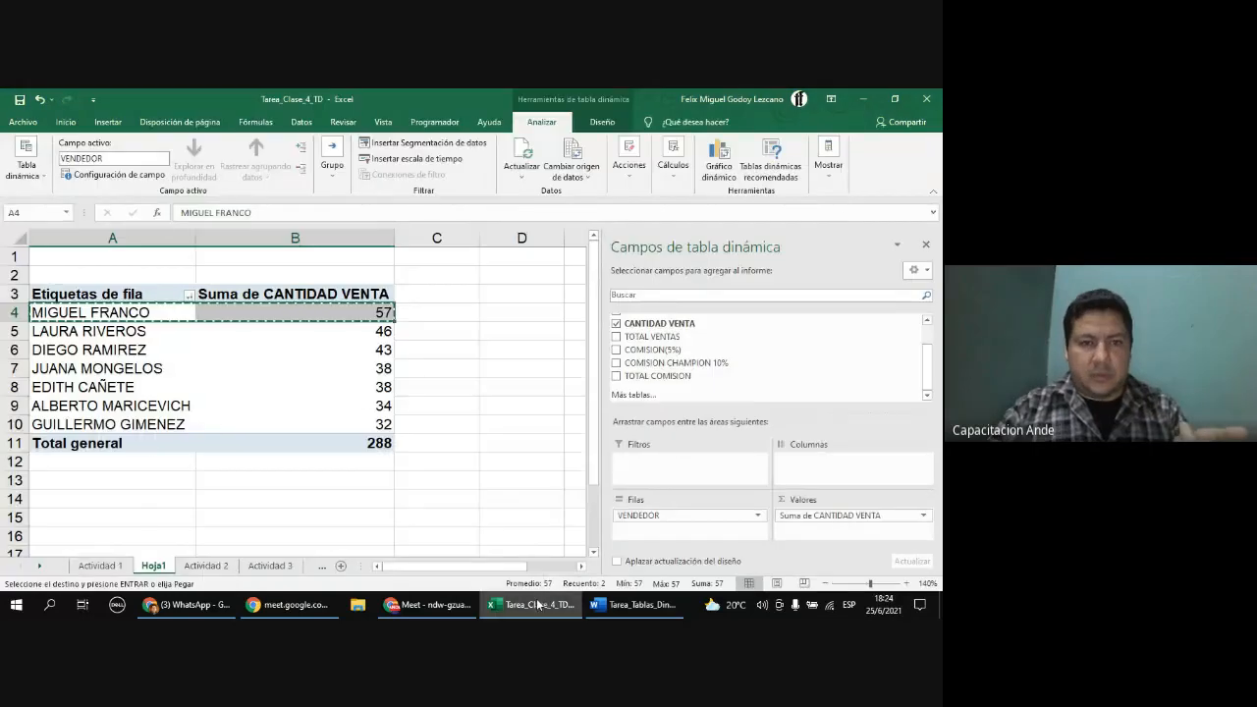
key(Escape)
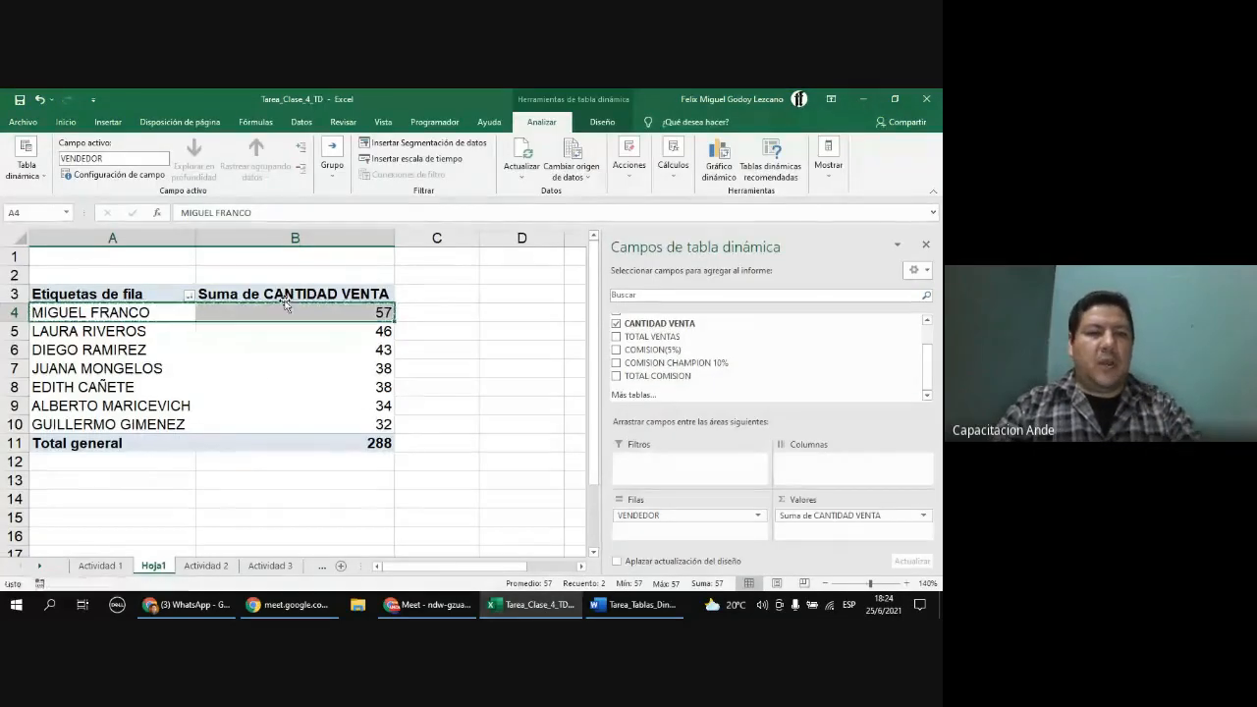
Step: Copy the whole PivotTable and paste a duplicate starting at cell A14
click(316, 360)
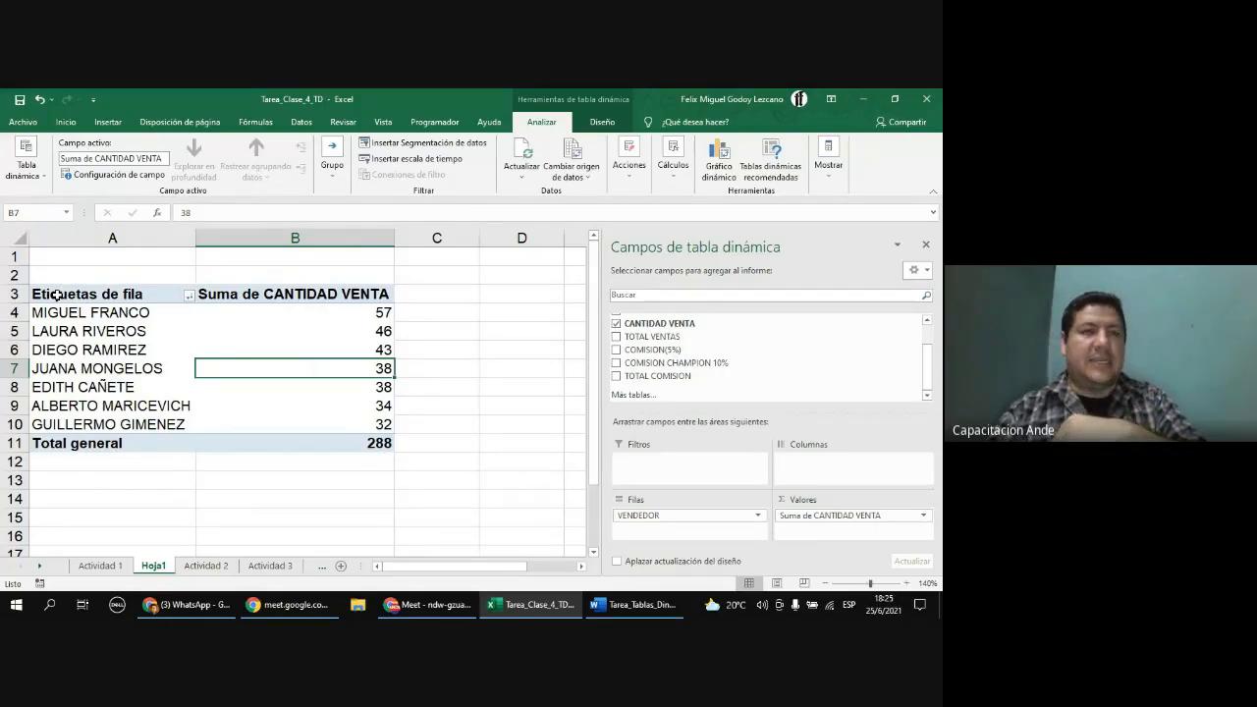
drag(56, 294, 300, 447)
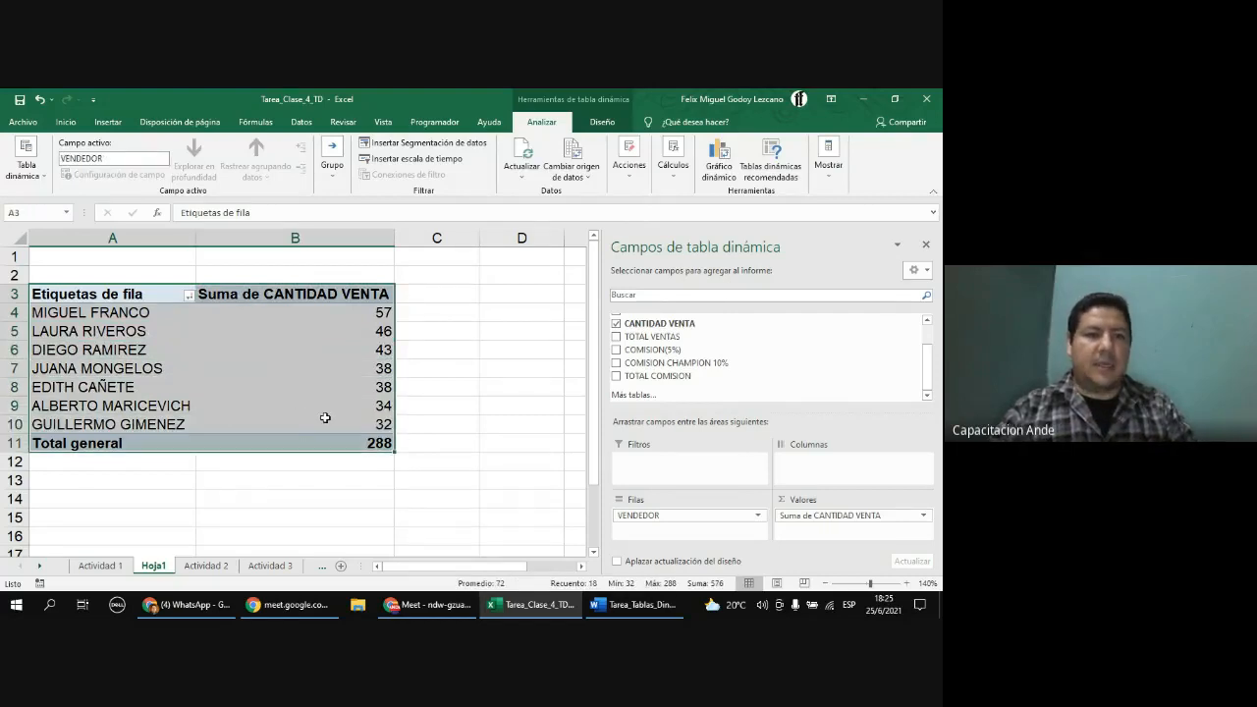
key(ctrl+c)
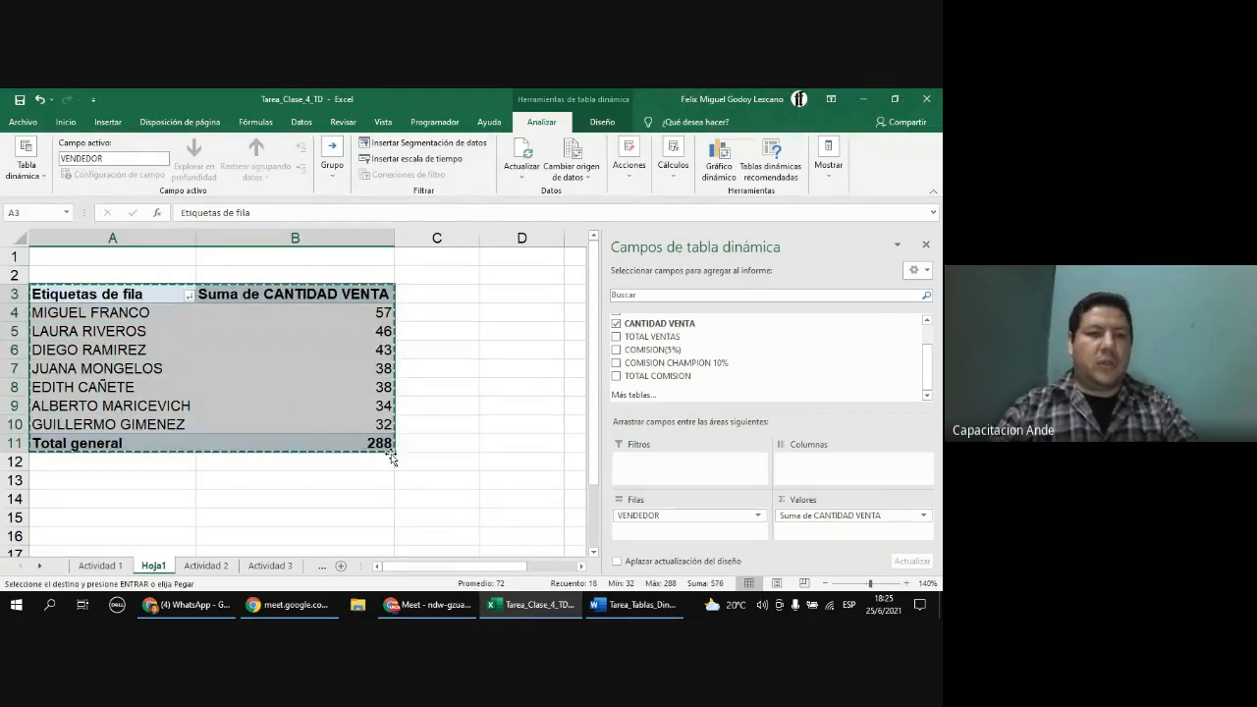
scroll(69, 447, down, 1)
click(64, 444)
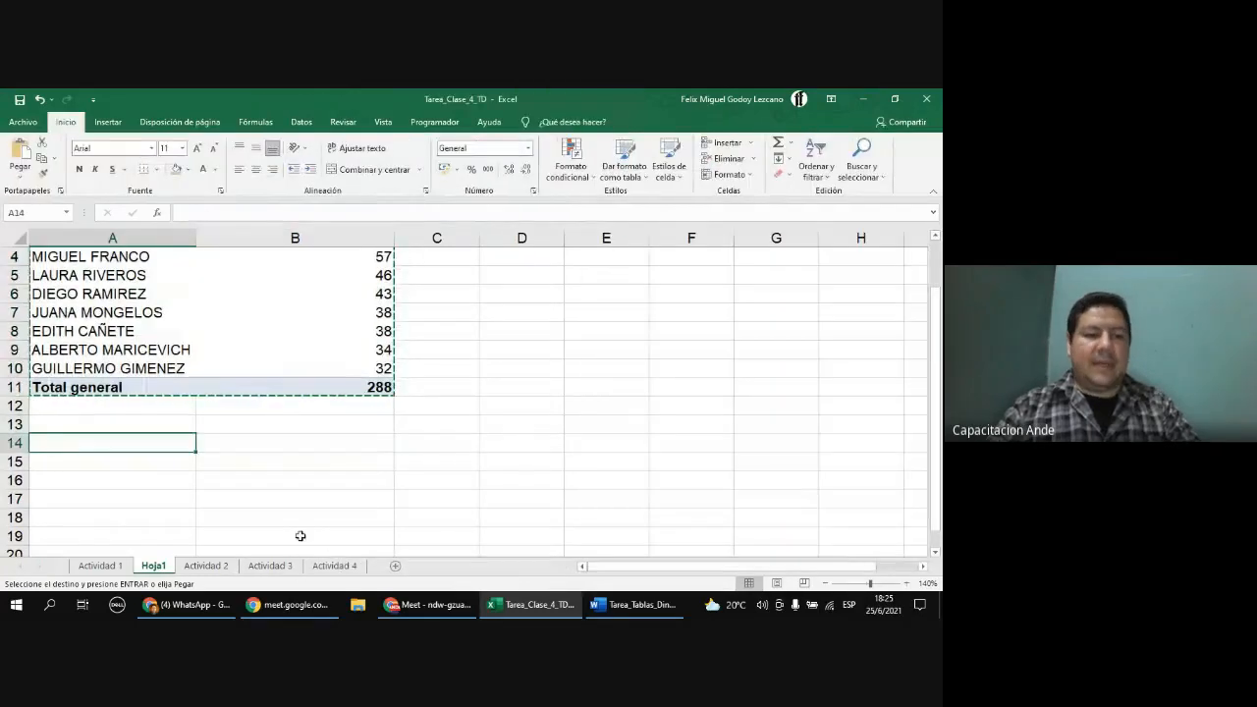
key(ctrl+v)
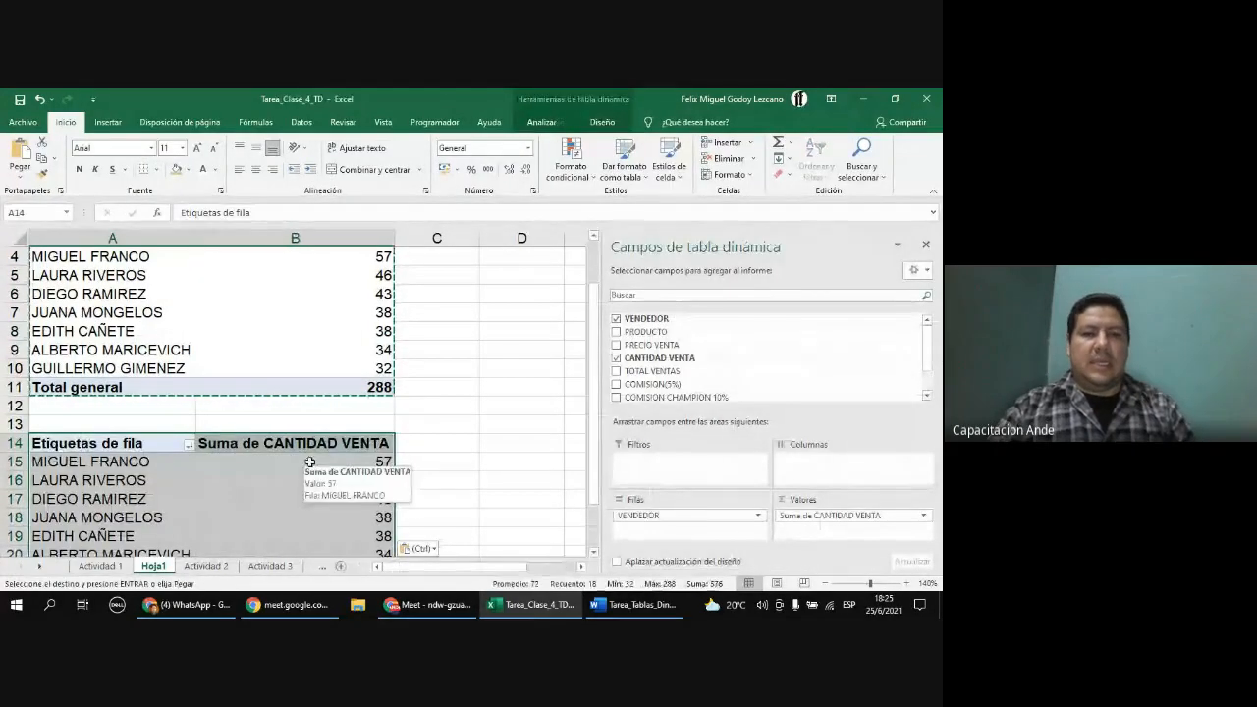
key(Escape)
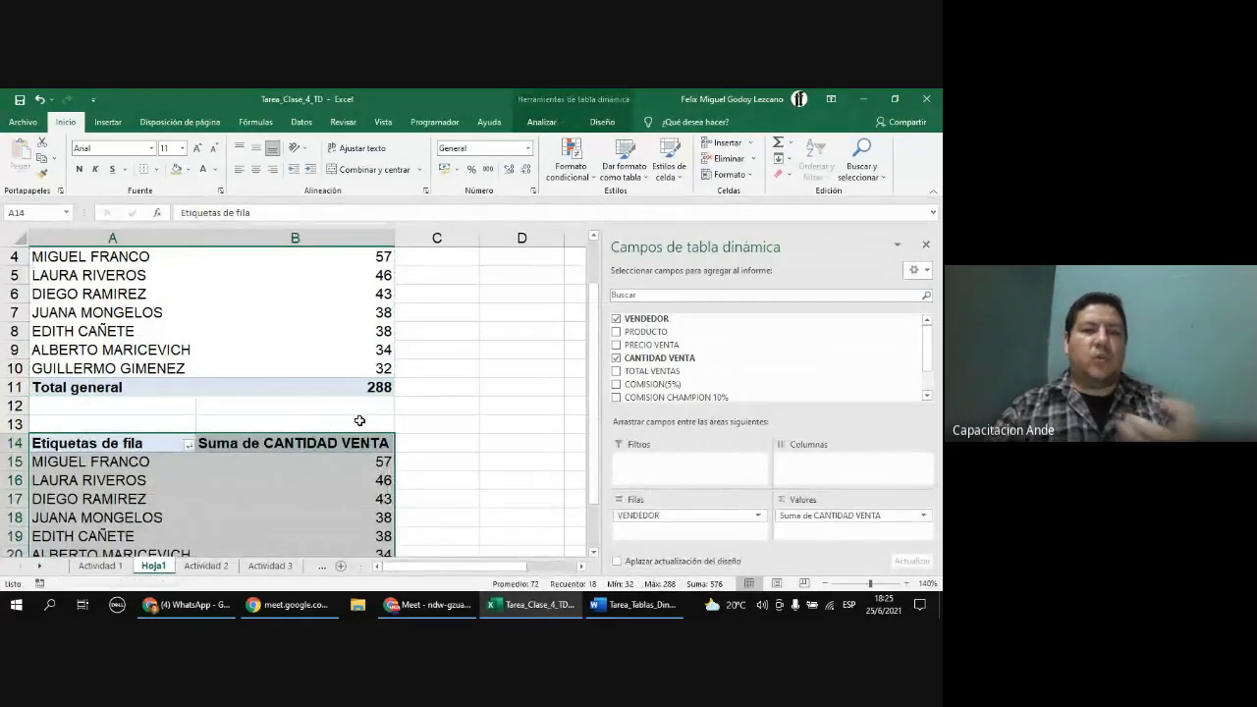
Step: Compare the original PivotTable with its duplicate below it on the sheet
scroll(357, 425, down, 2)
click(314, 388)
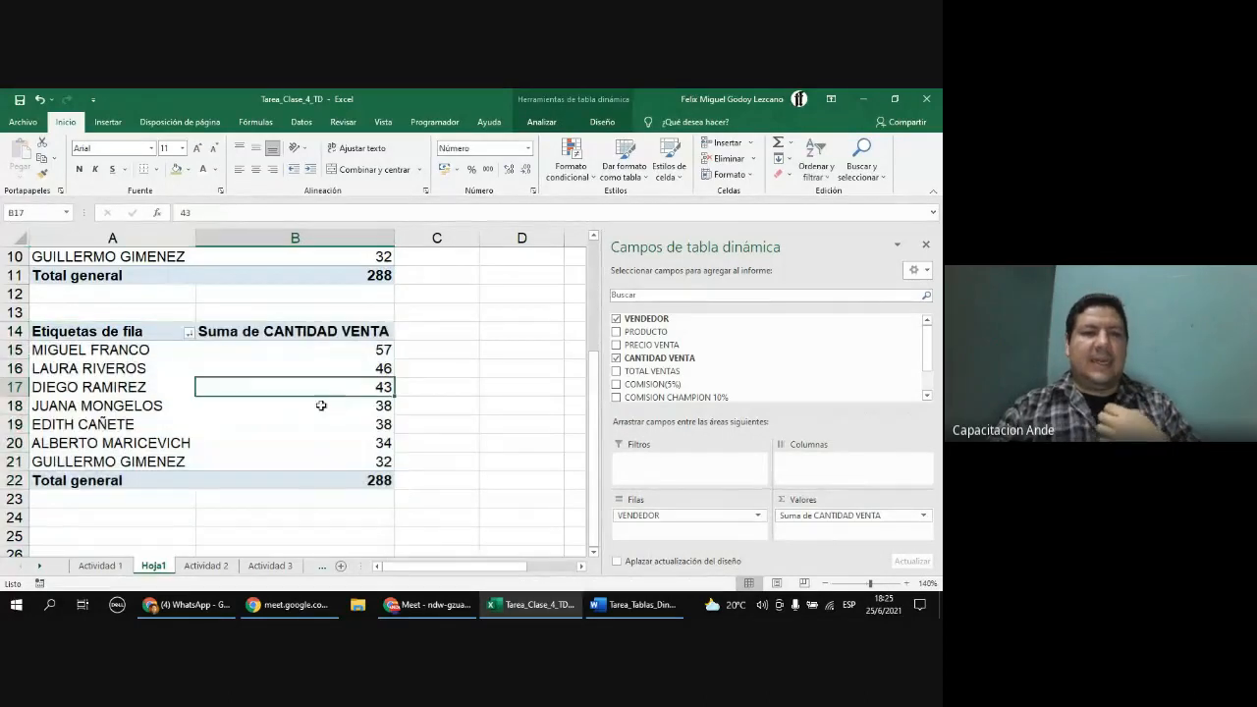
scroll(297, 419, up, 1)
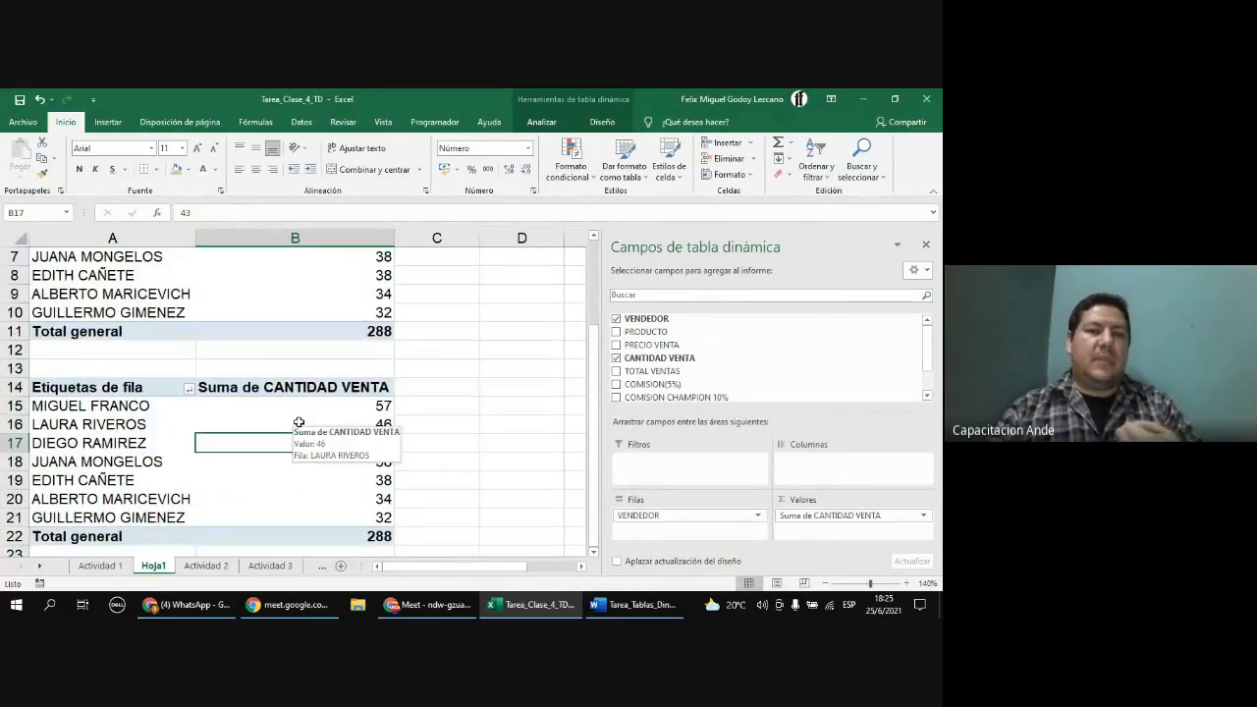
scroll(300, 404, up, 1)
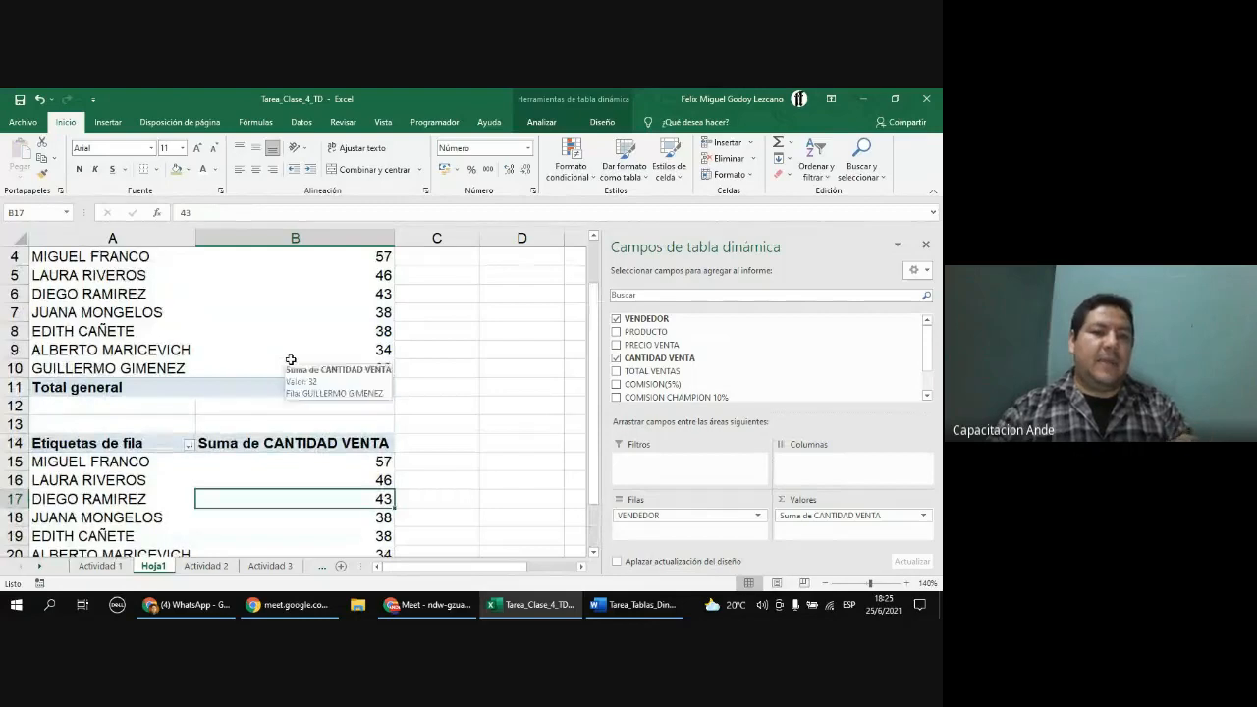
scroll(300, 383, down, 1)
scroll(311, 411, up, 2)
click(304, 334)
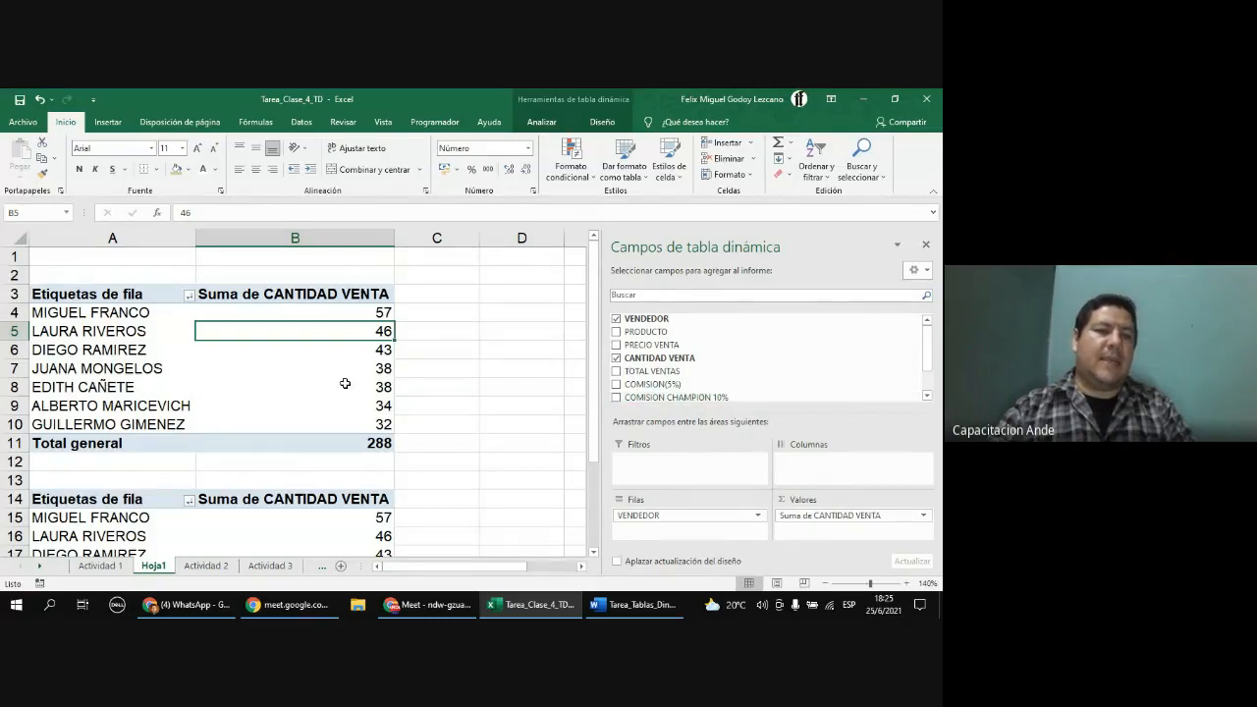
Step: In the duplicate PivotTable, replace CANTIDAD VENTA with TOTAL VENTAS as the summed value field
scroll(309, 475, down, 1)
scroll(309, 475, down, 2)
click(266, 403)
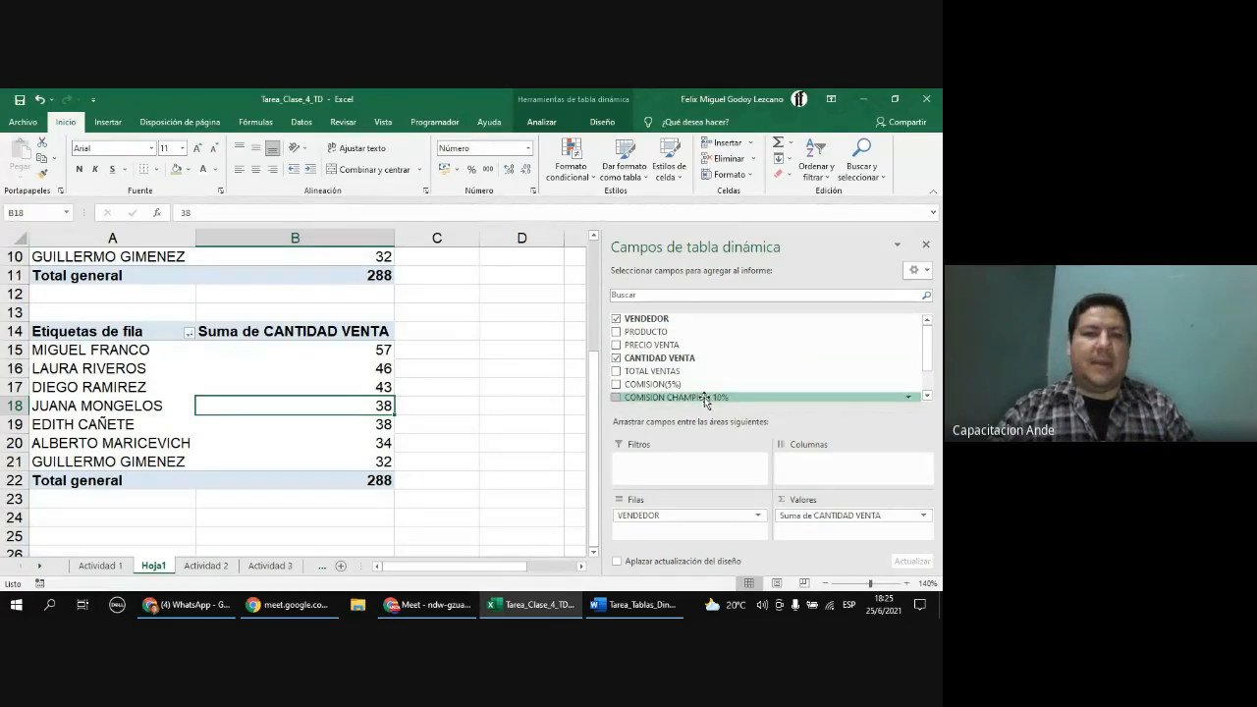
scroll(379, 354, up, 3)
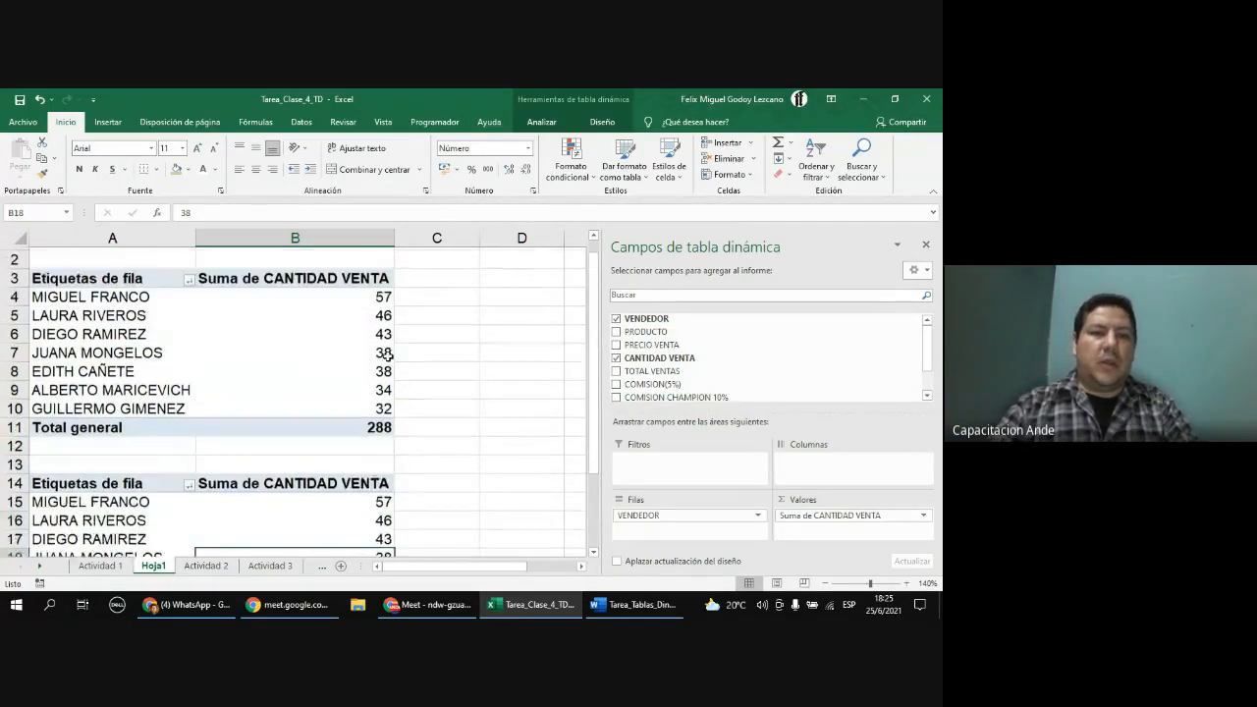
scroll(357, 326, down, 2)
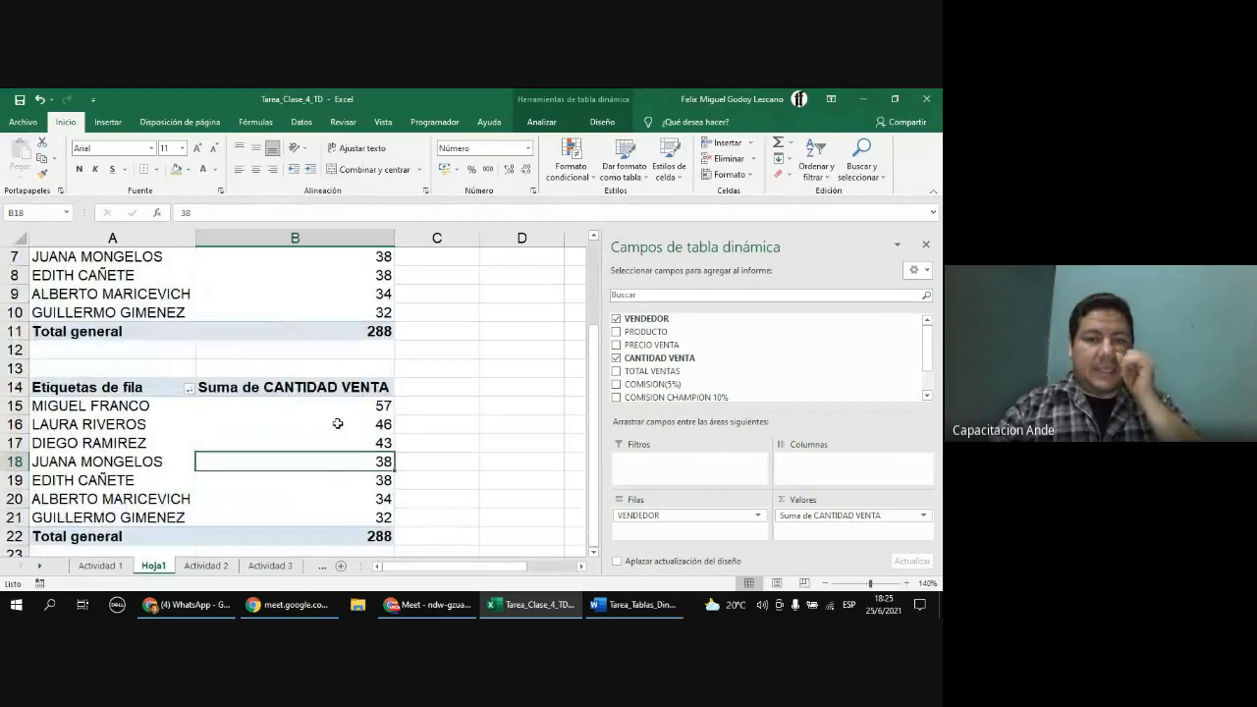
drag(838, 529, 735, 360)
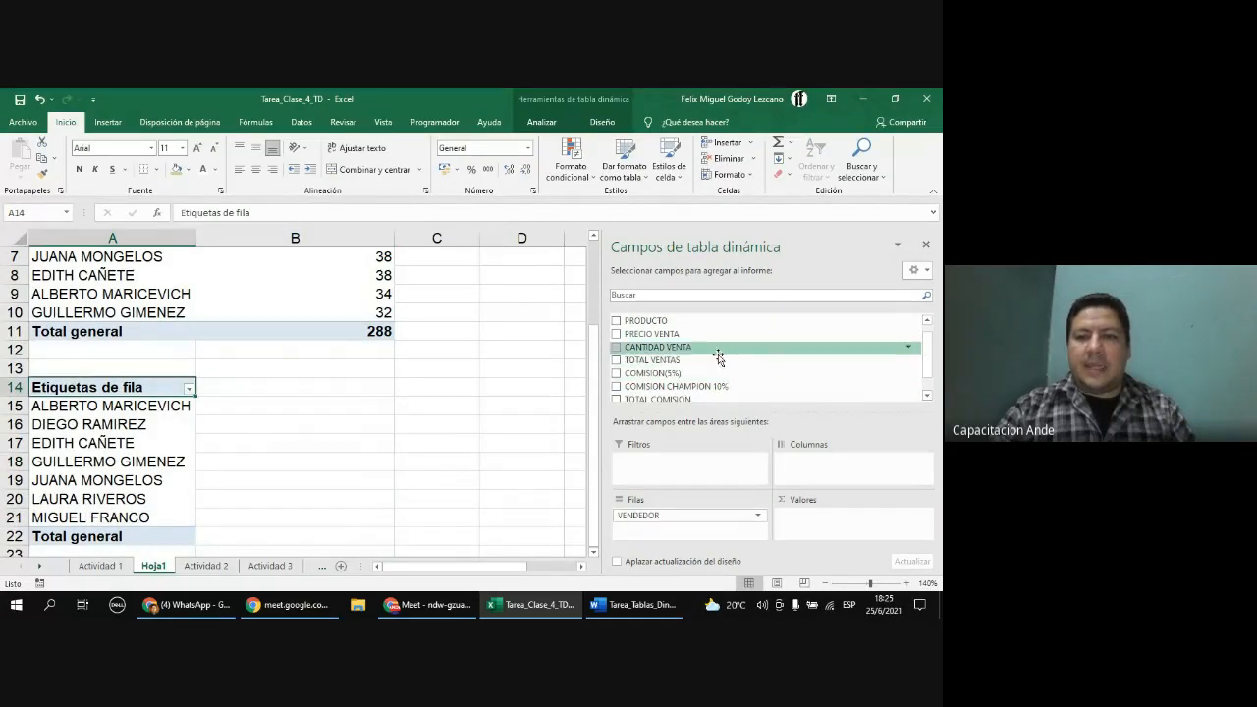
drag(690, 360, 828, 539)
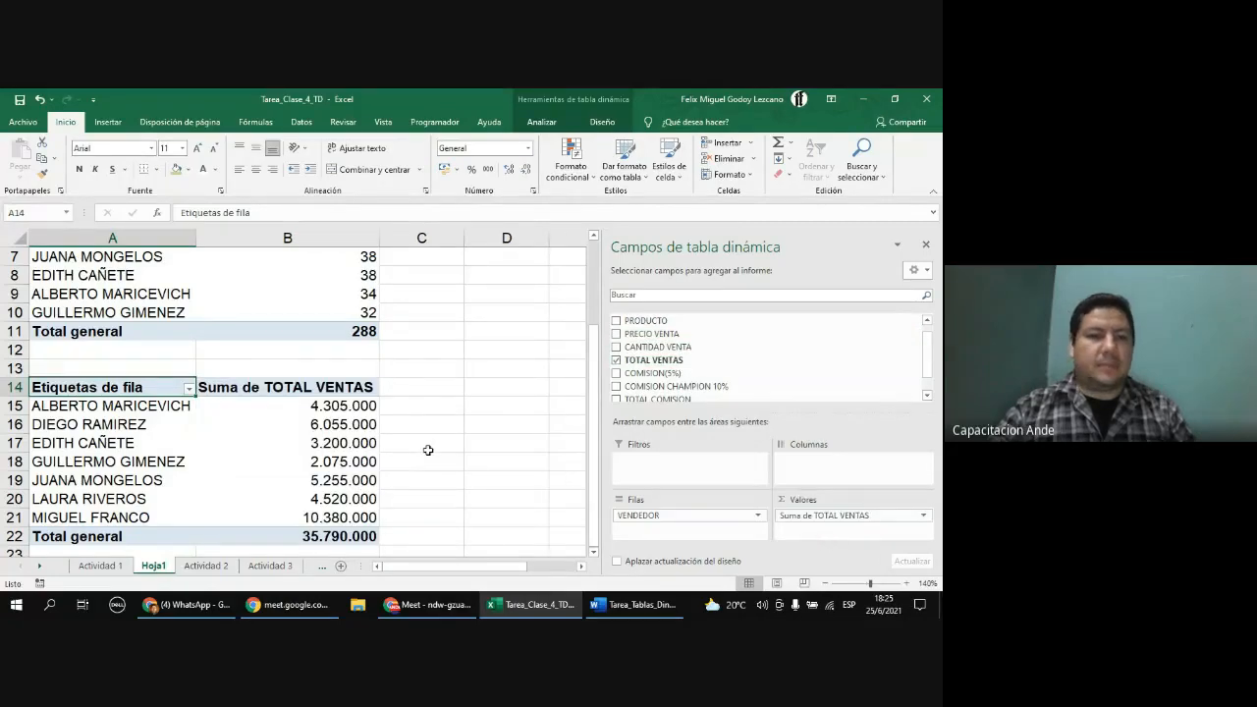
Step: Rename the first PivotTable's row labels header to Vendedores
scroll(428, 449, up, 2)
click(316, 314)
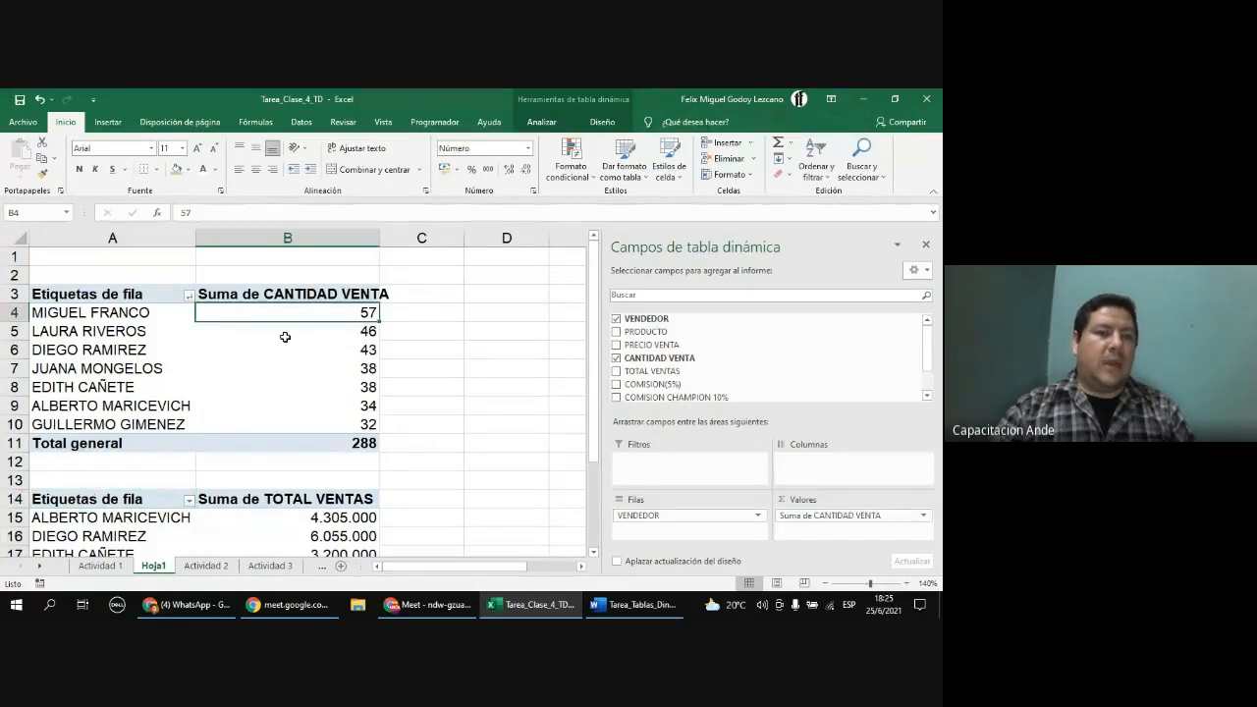
scroll(306, 404, down, 2)
click(259, 462)
scroll(391, 505, up, 2)
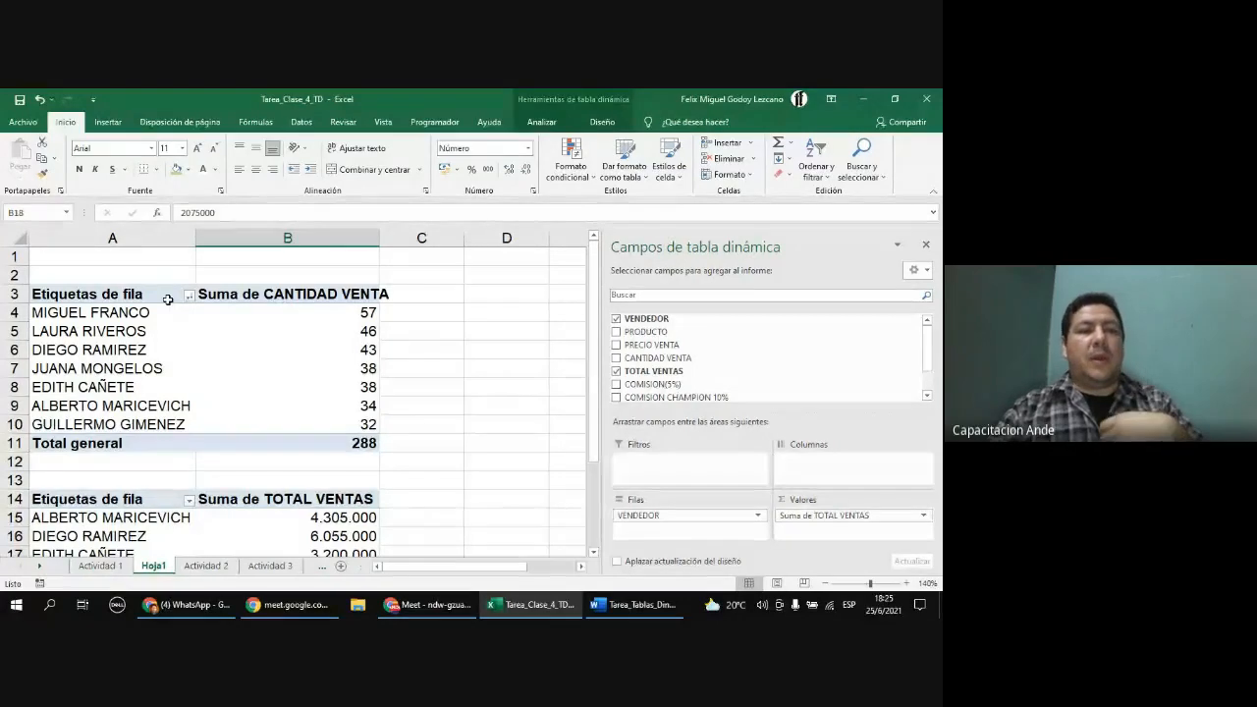
click(168, 300)
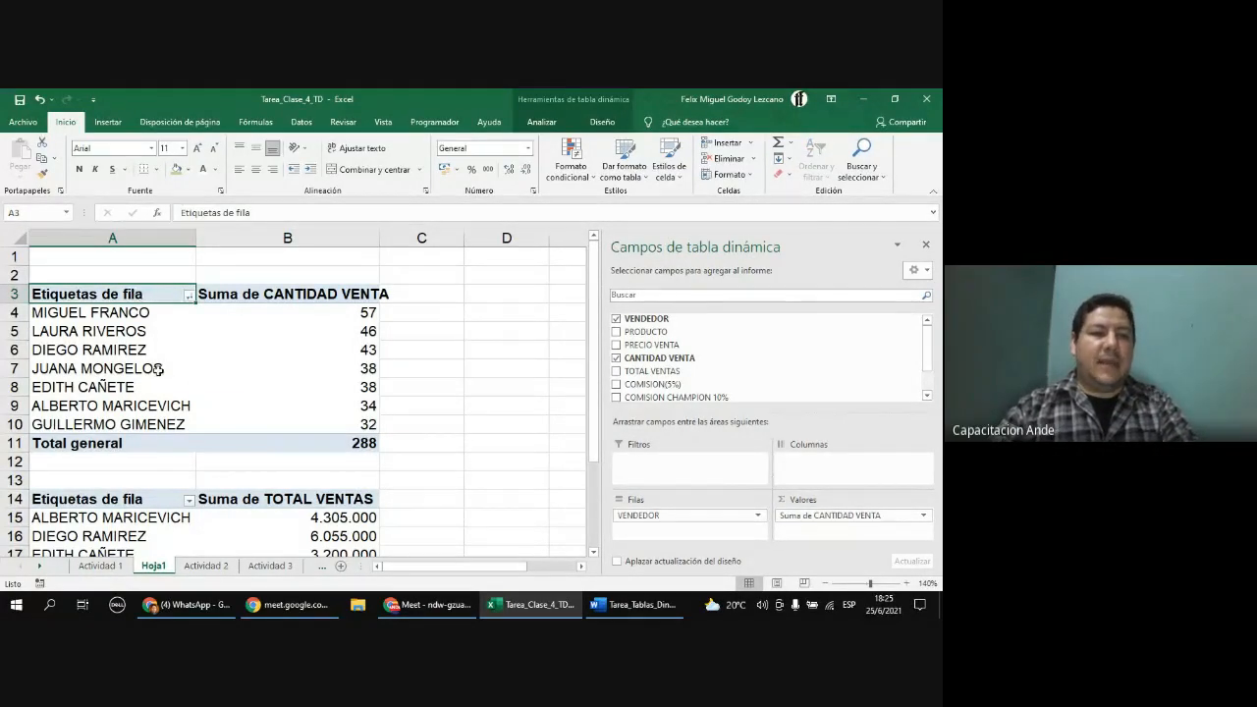
click(262, 213)
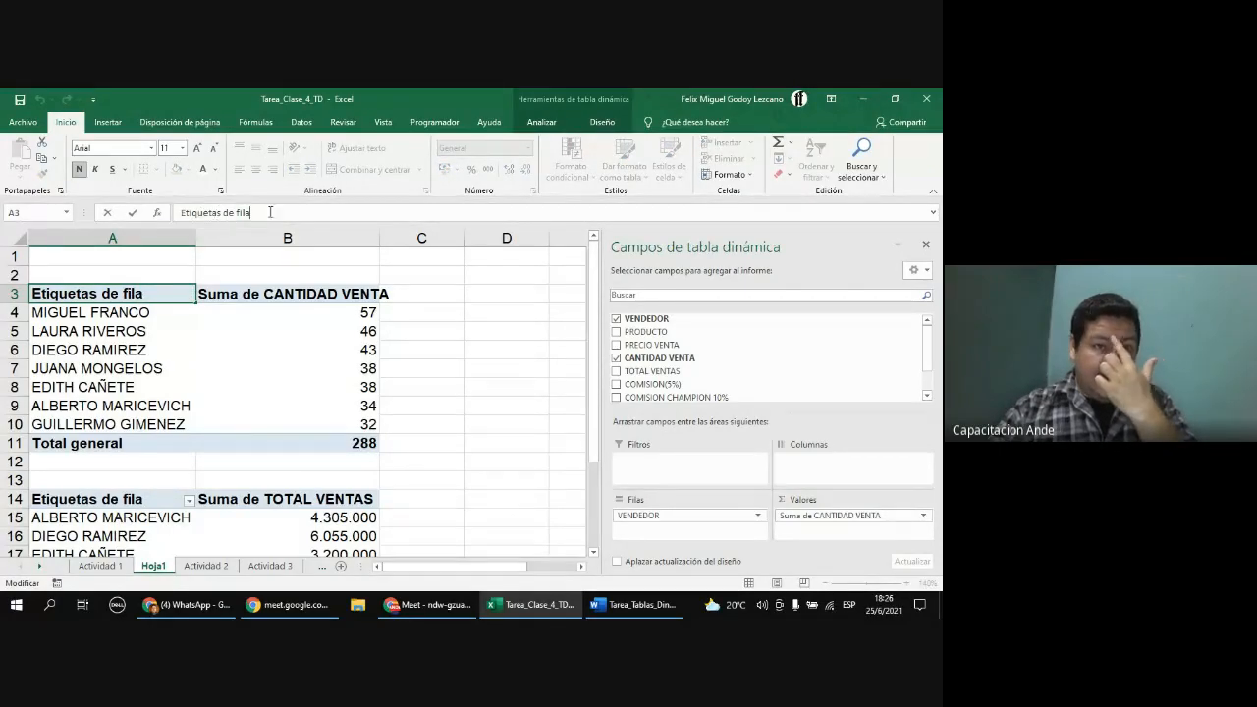
drag(277, 211, 166, 214)
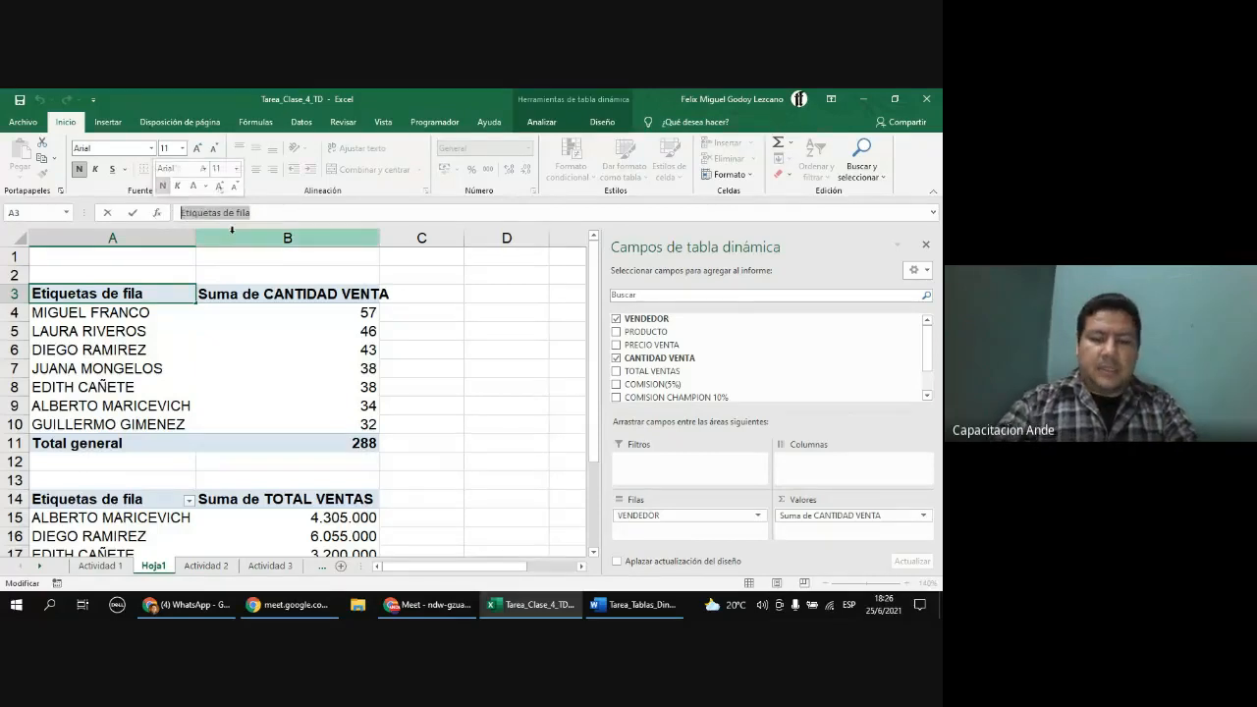
text(VEn)
text(endod)
key(BackSpace)
key(BackSpace)
text(edores)
key(Return)
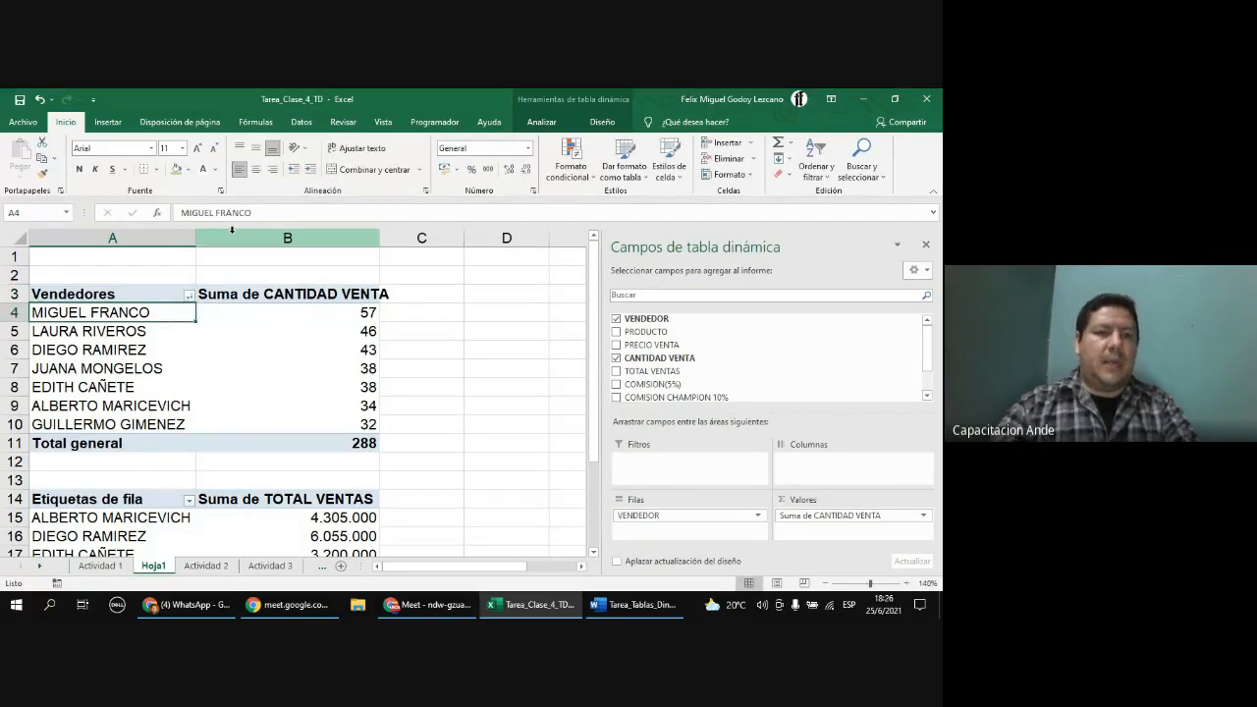
Step: Enter the title Cantidad Vendida in cell A2 above the first PivotTable
click(107, 274)
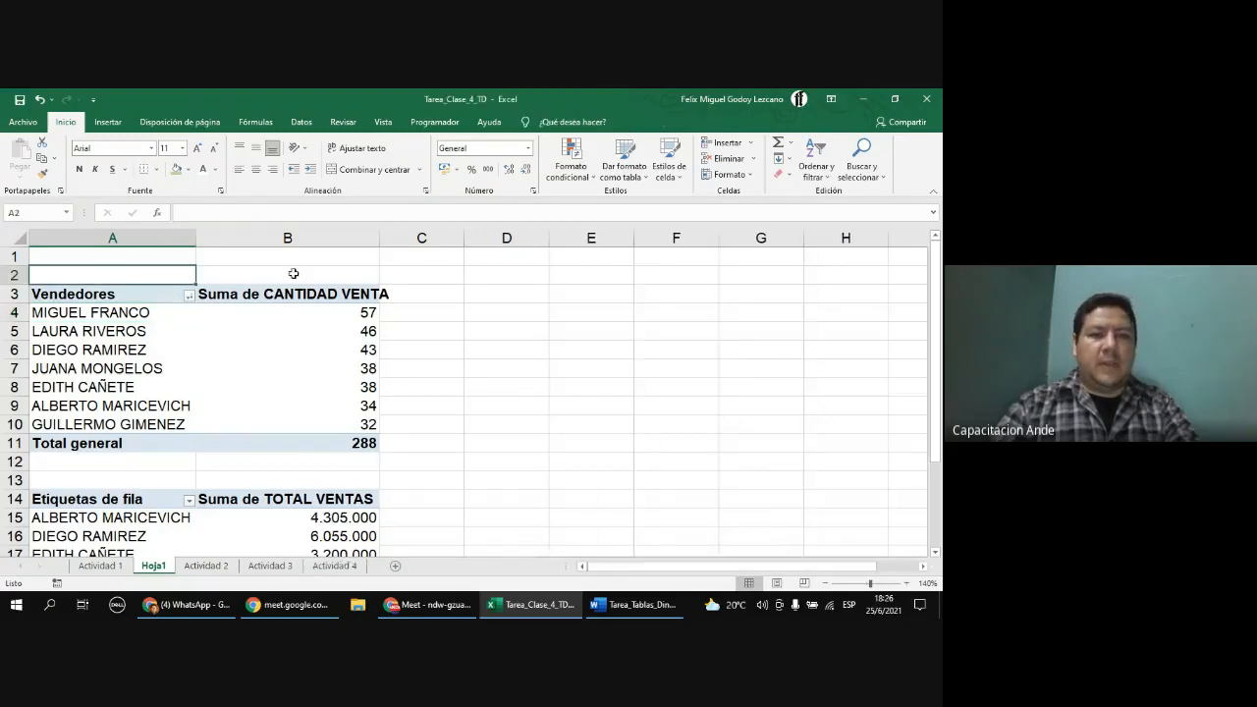
text(V)
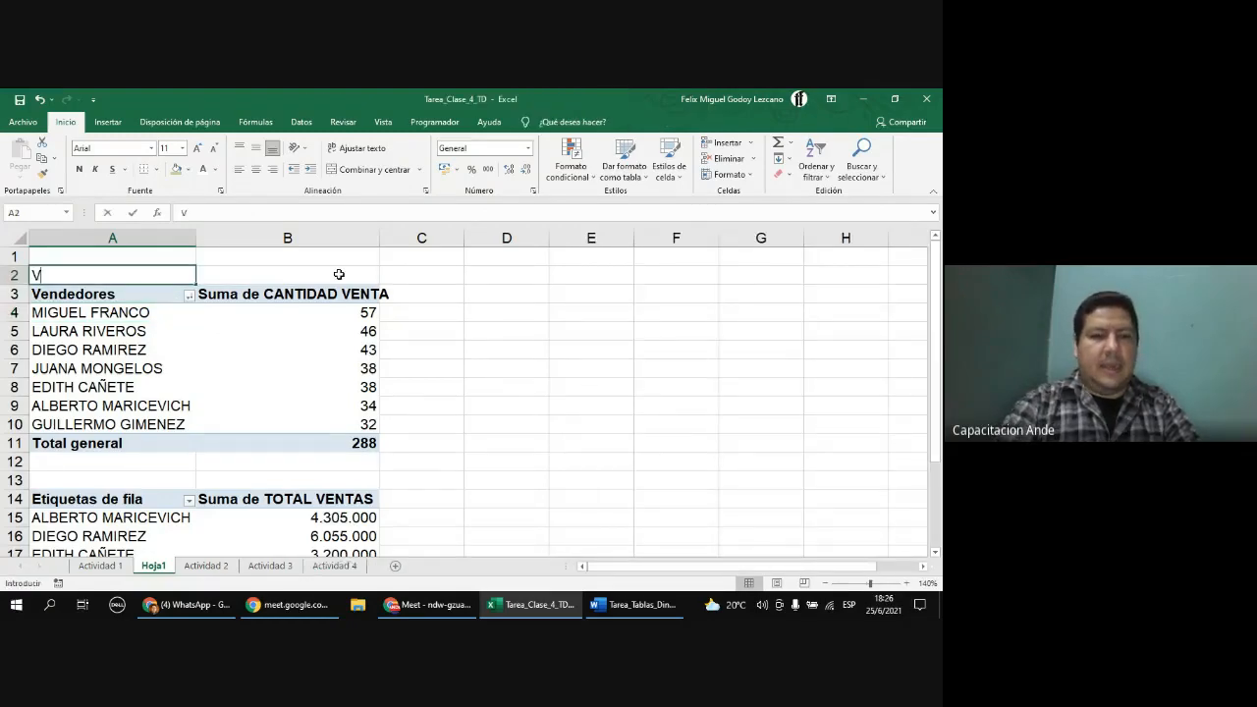
text(Cantid)
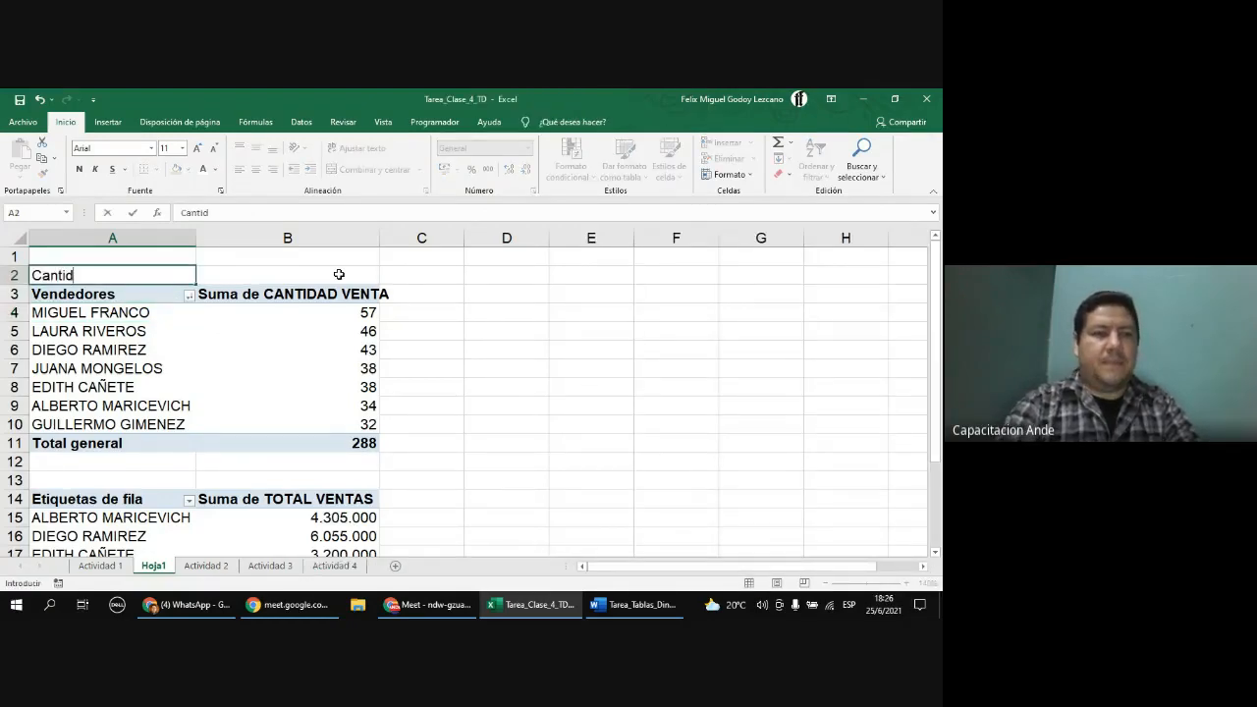
text(ad VEndida)
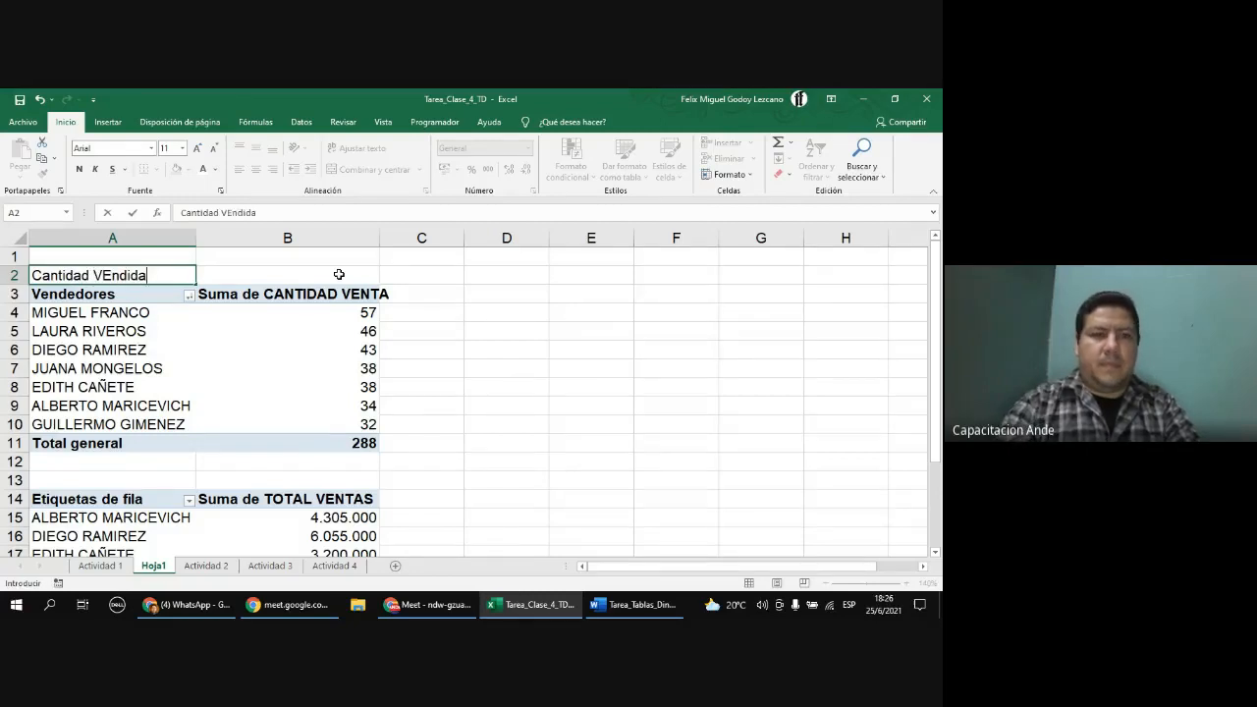
key(Return)
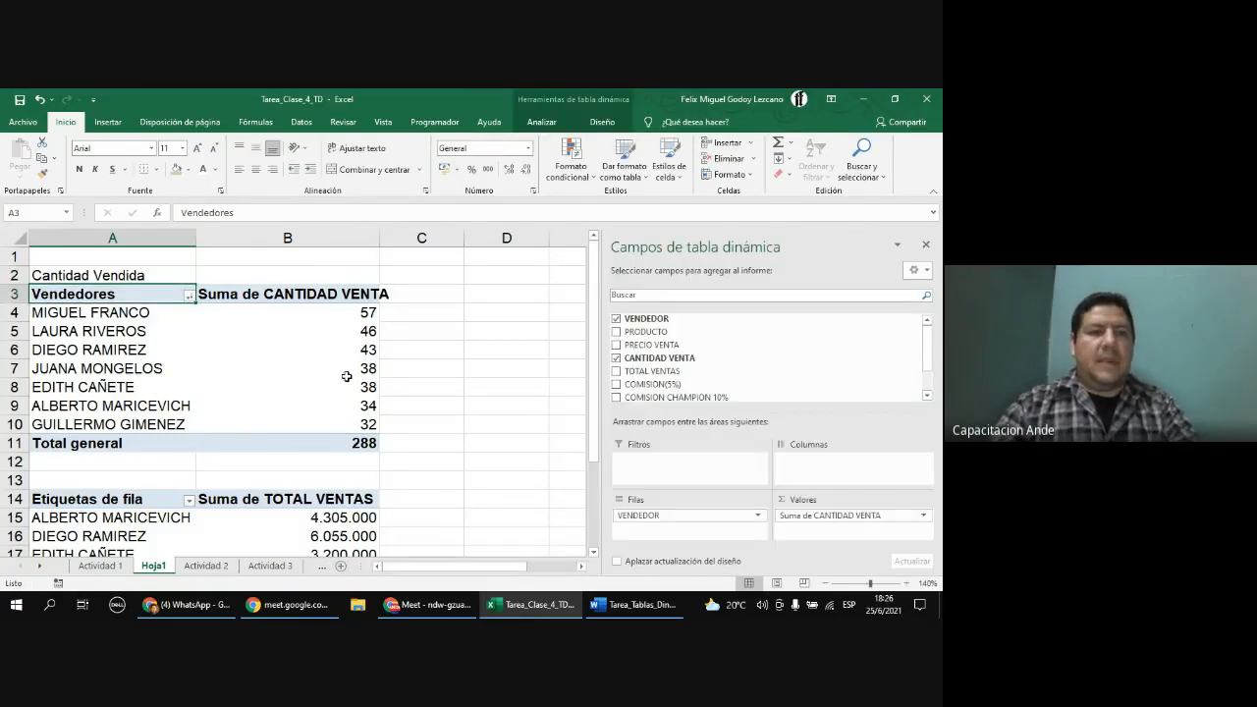
Step: Rename the duplicate PivotTable's row labels header to Vendedores
scroll(347, 376, down, 1)
click(141, 443)
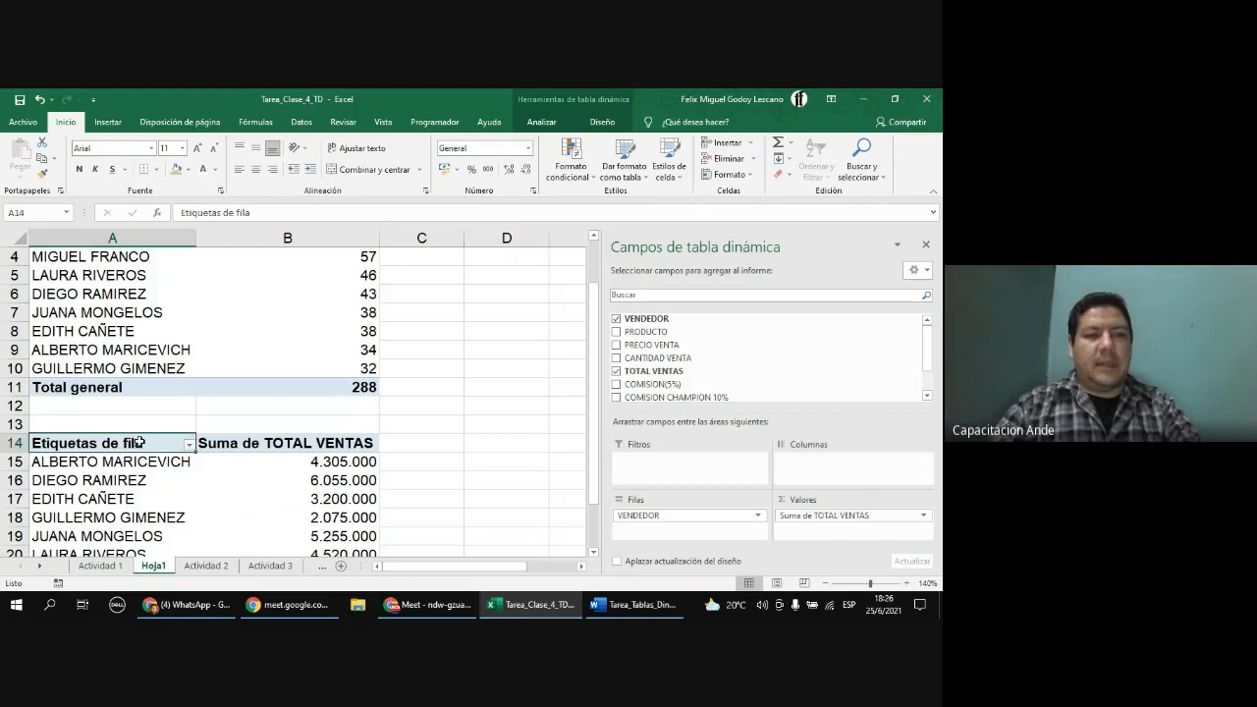
text(VEnde)
key(BackSpace)
key(BackSpace)
key(BackSpace)
key(BackSpace)
text(endedores)
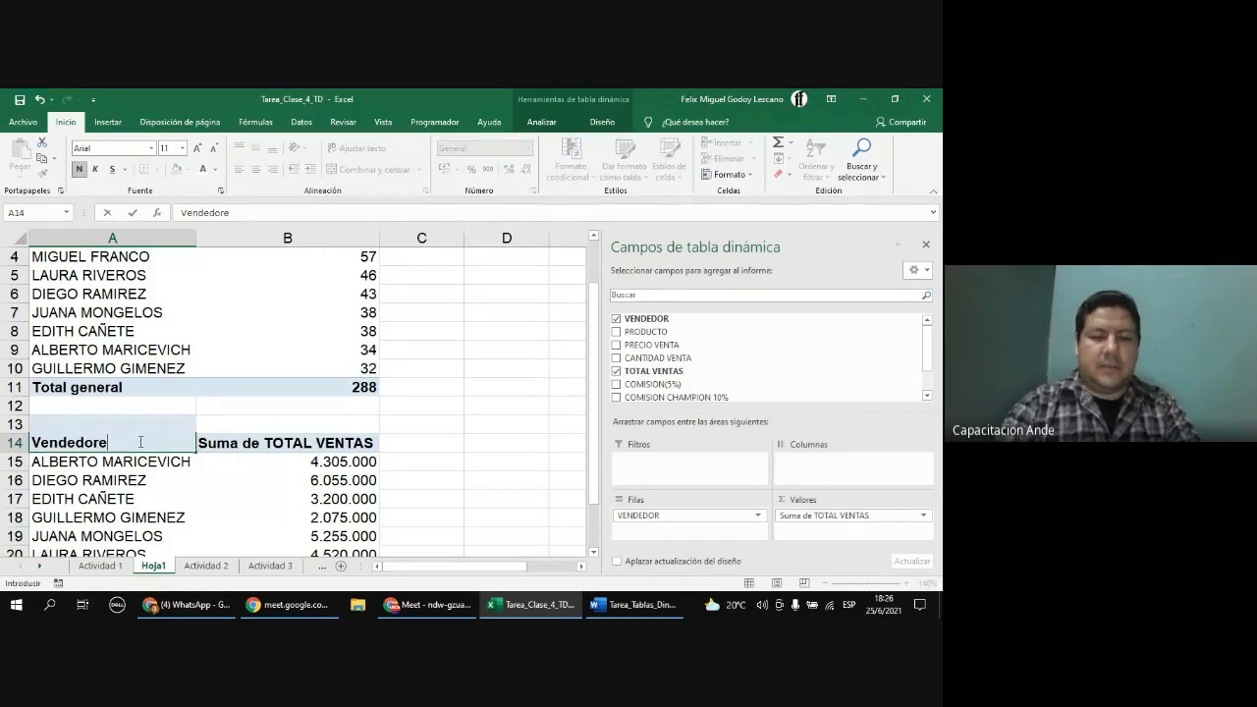
key(Return)
Step: Enter the title Ventas Montos in cell A13 above the duplicate PivotTable
click(143, 425)
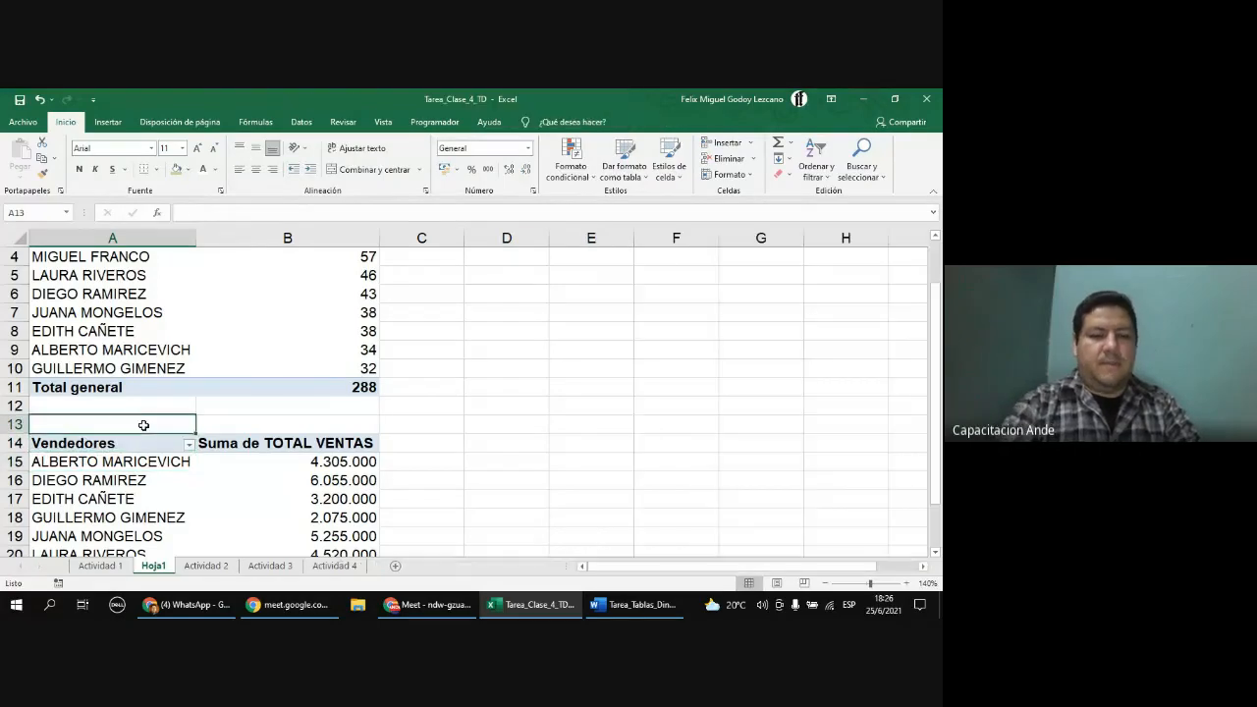
text(VEent)
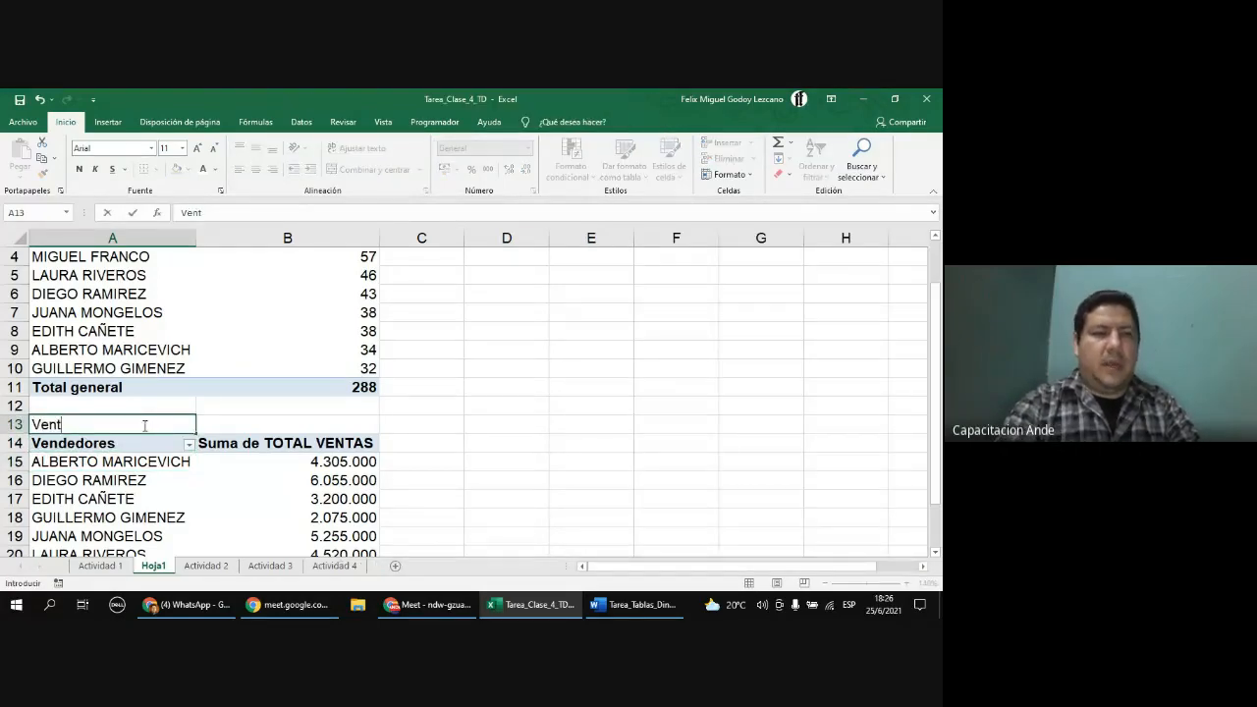
text(as Montos)
key(Return)
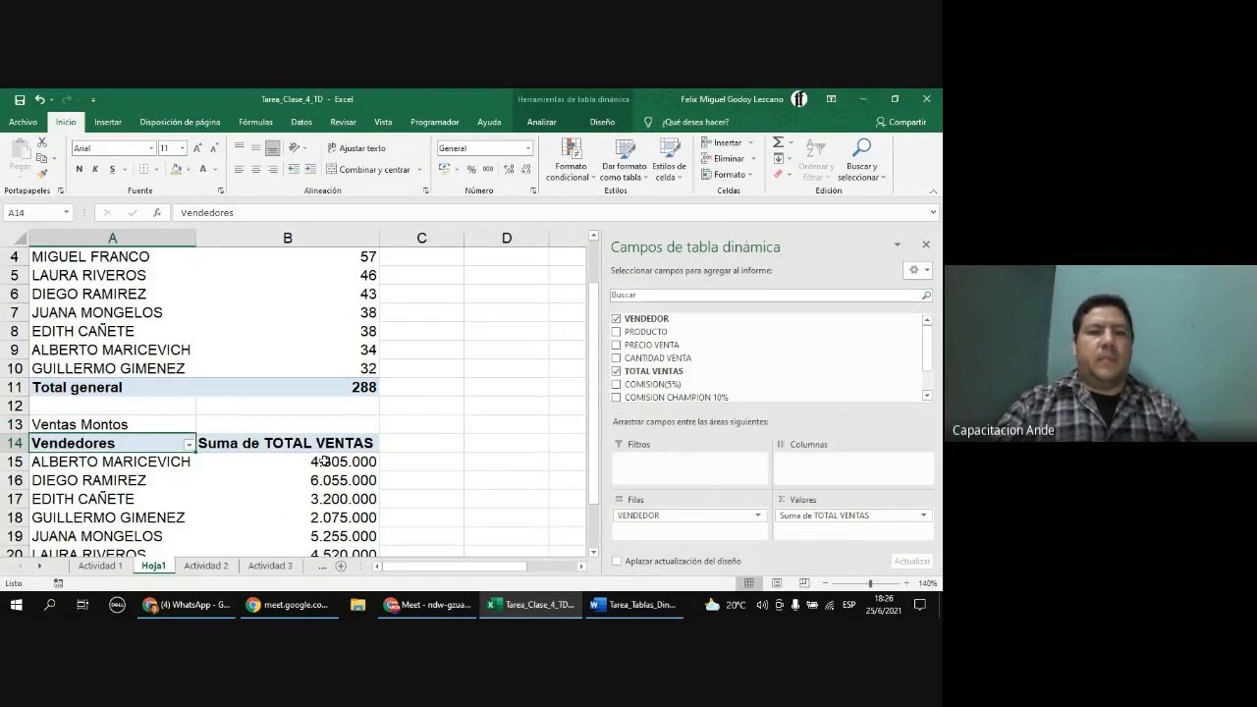
Step: Copy the sales-amount PivotTable and paste it as values into cell A1 of a new sheet
scroll(325, 461, down, 1)
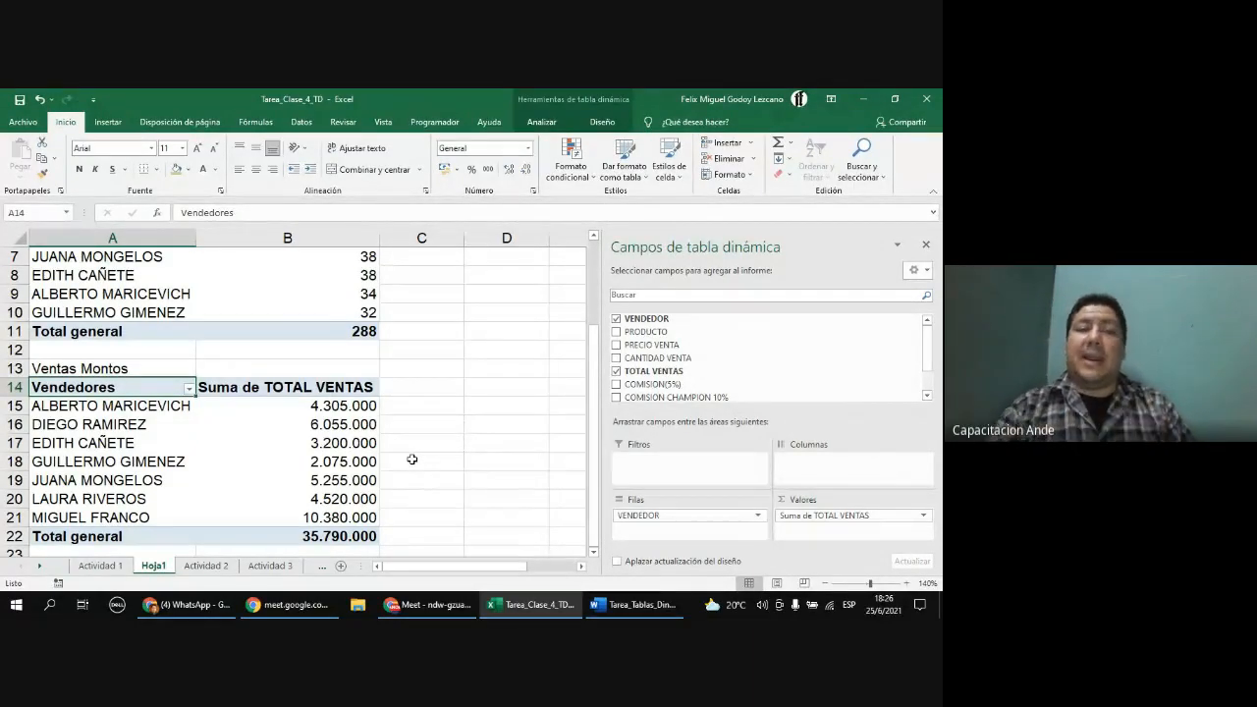
scroll(401, 455, down, 1)
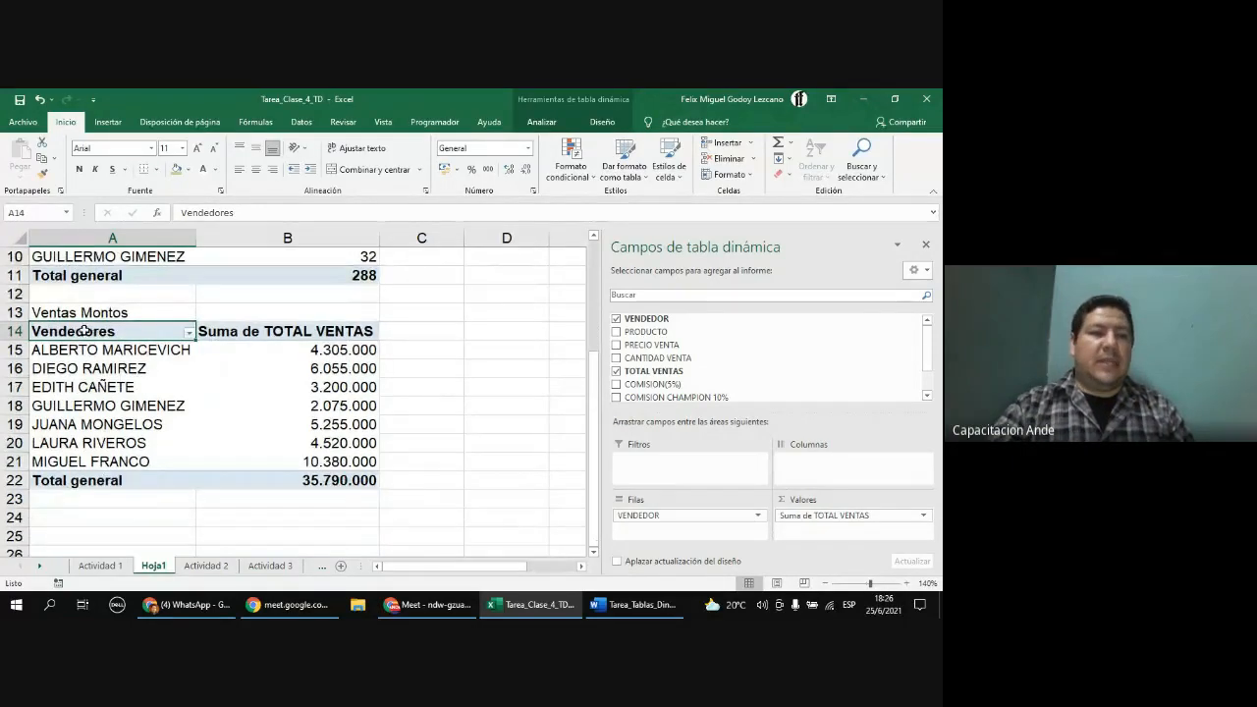
drag(84, 331, 379, 475)
key(ctrl+c)
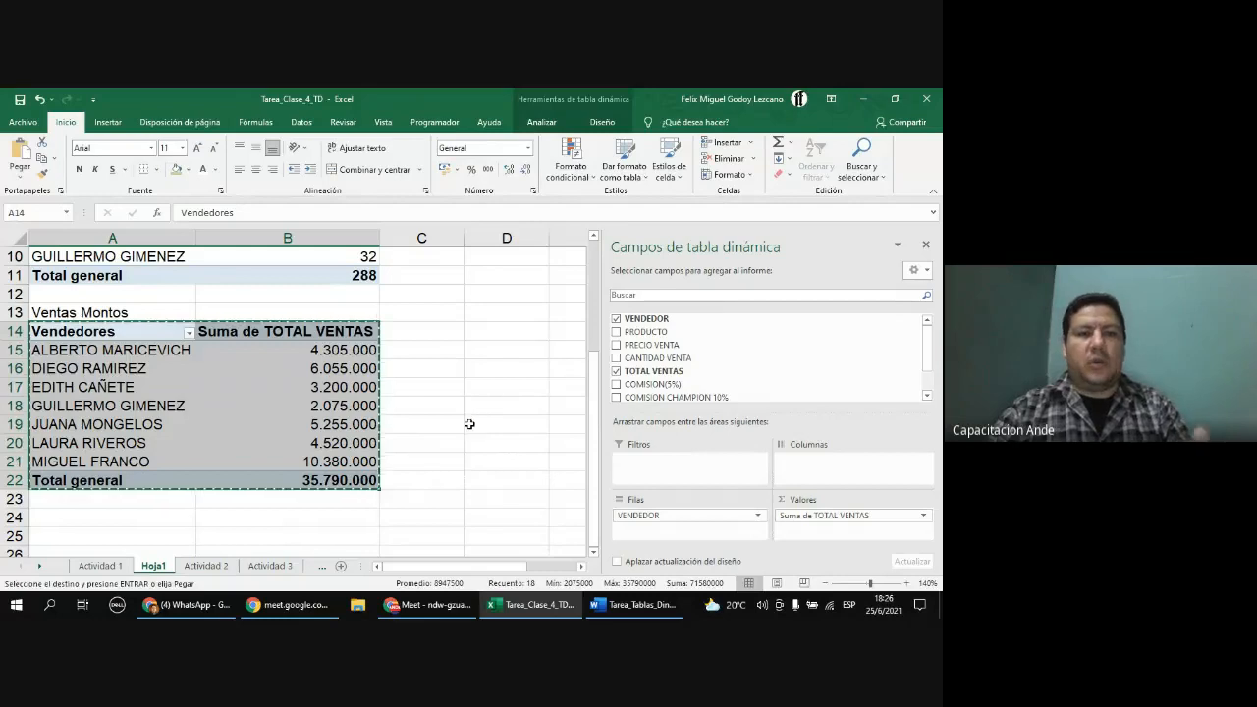
scroll(208, 491, down, 2)
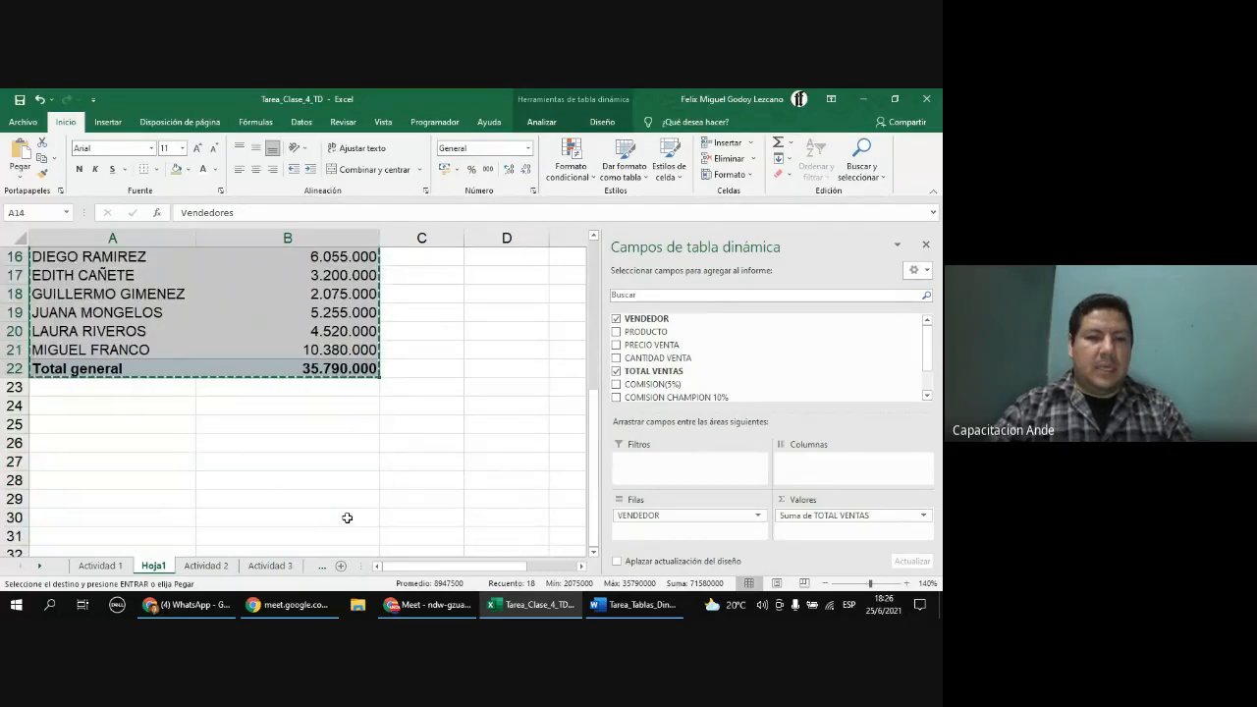
click(340, 566)
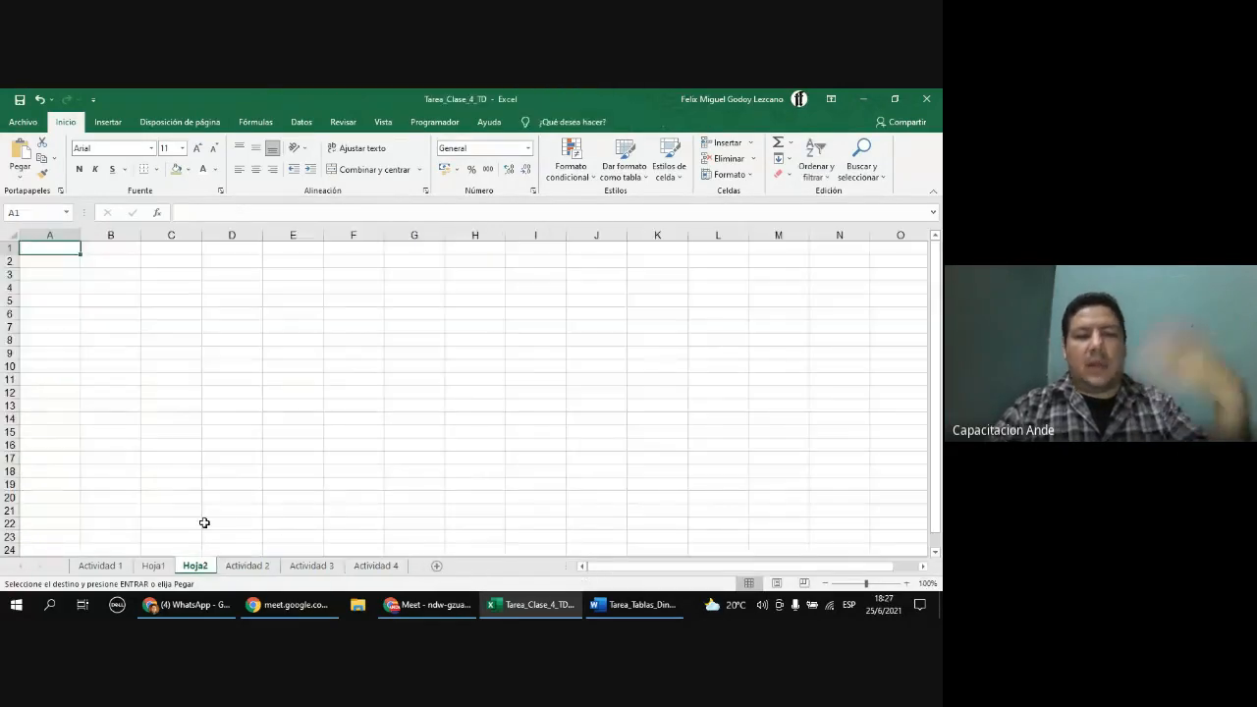
right_click(59, 251)
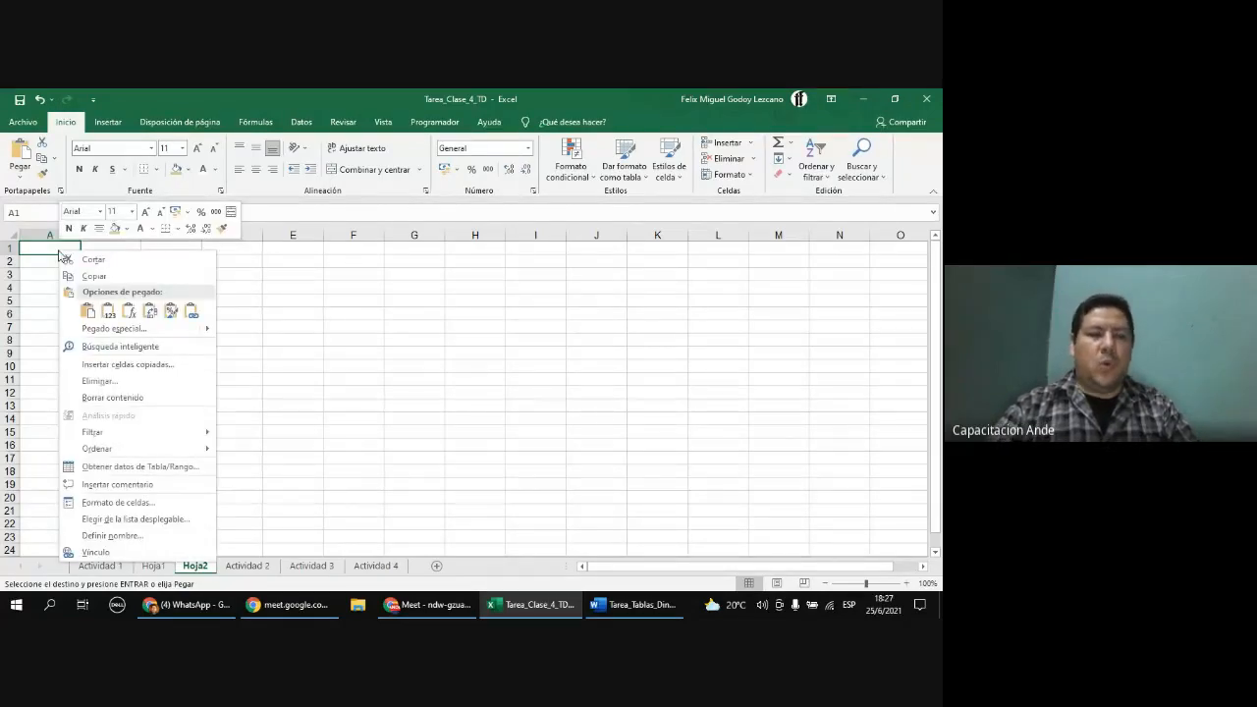
click(109, 314)
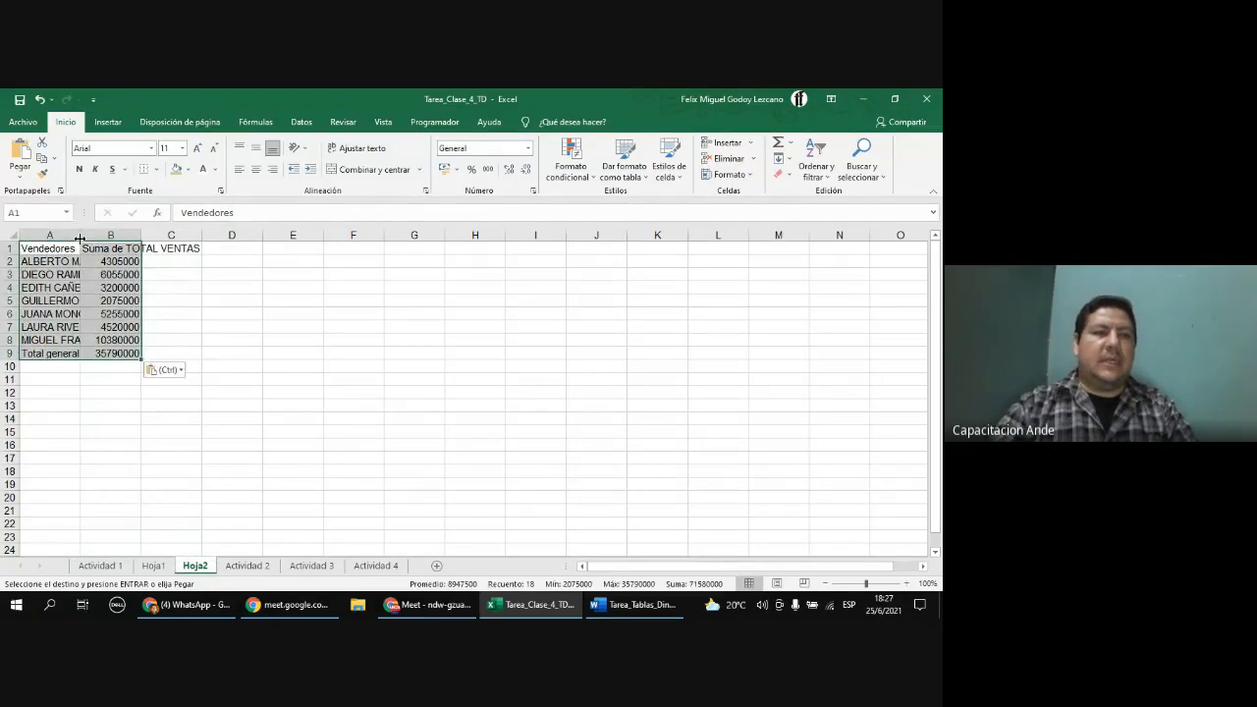
Step: Autofit columns A and B, and make the header row bold, centered and filled with colour
double_click(80, 238)
double_click(198, 239)
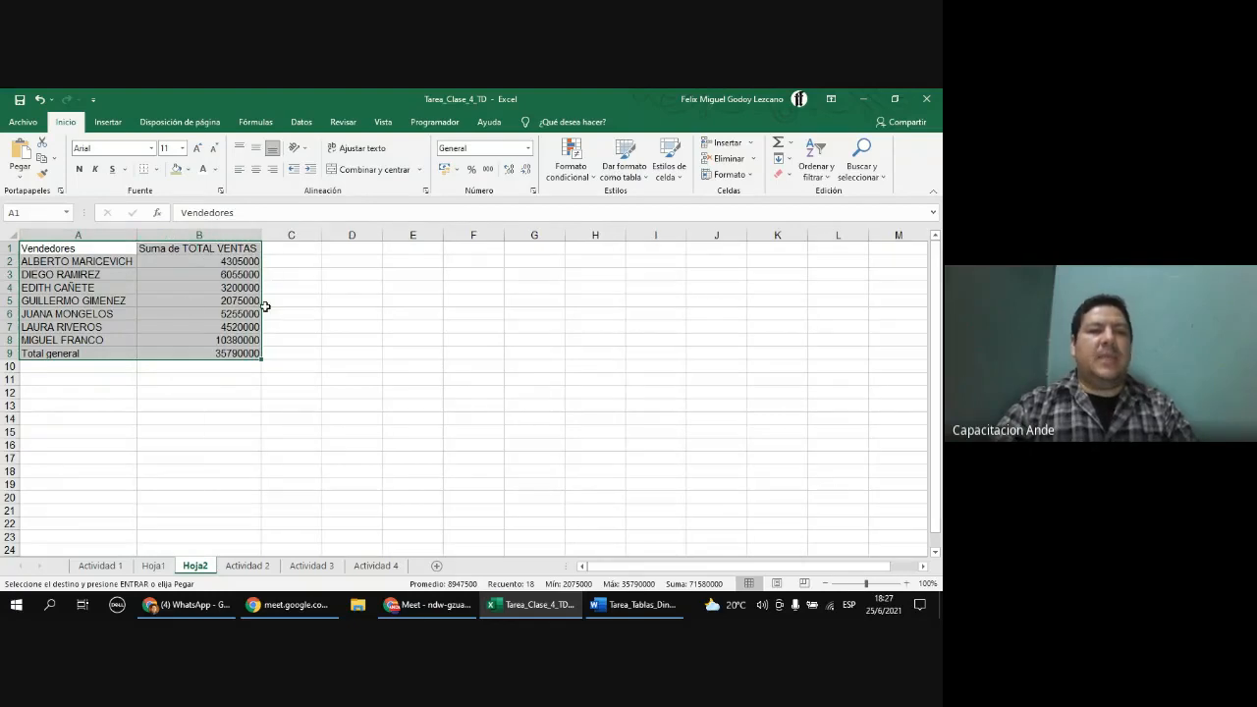
click(188, 308)
drag(112, 252, 185, 251)
click(80, 169)
click(255, 168)
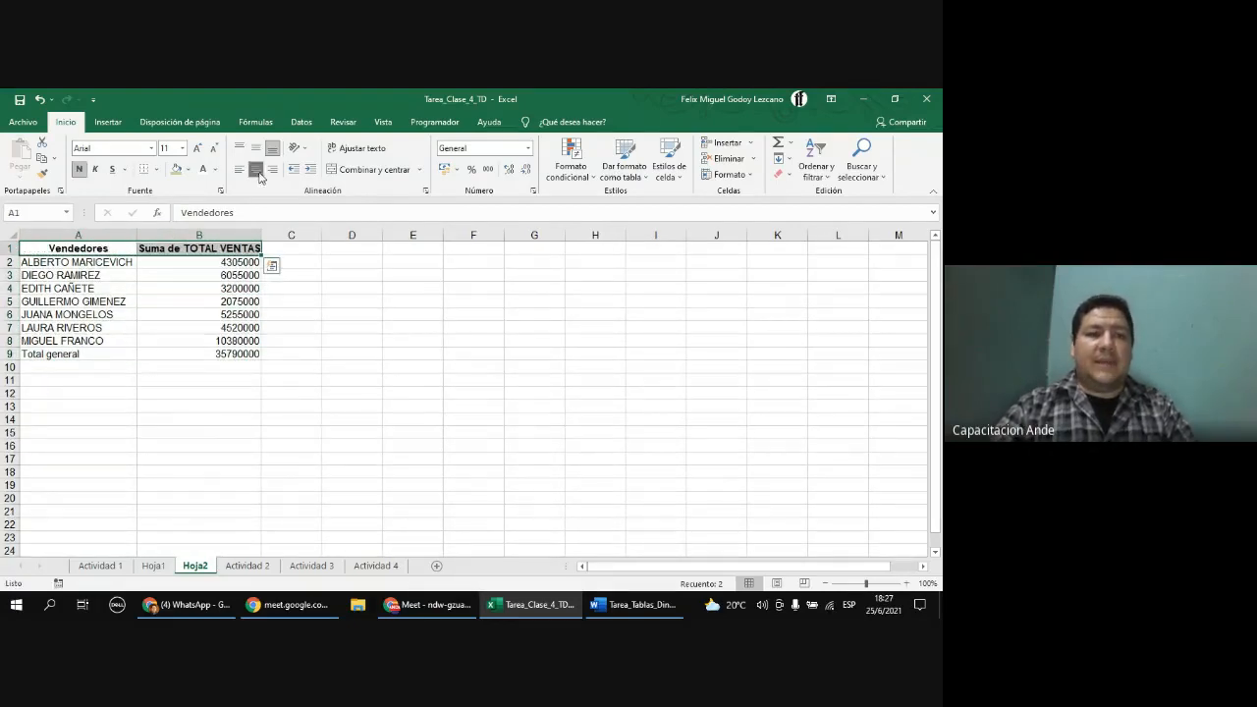
click(174, 169)
Step: Apply thousands-separator formatting to the sales amounts in B2:B9 and autofit column B
click(194, 289)
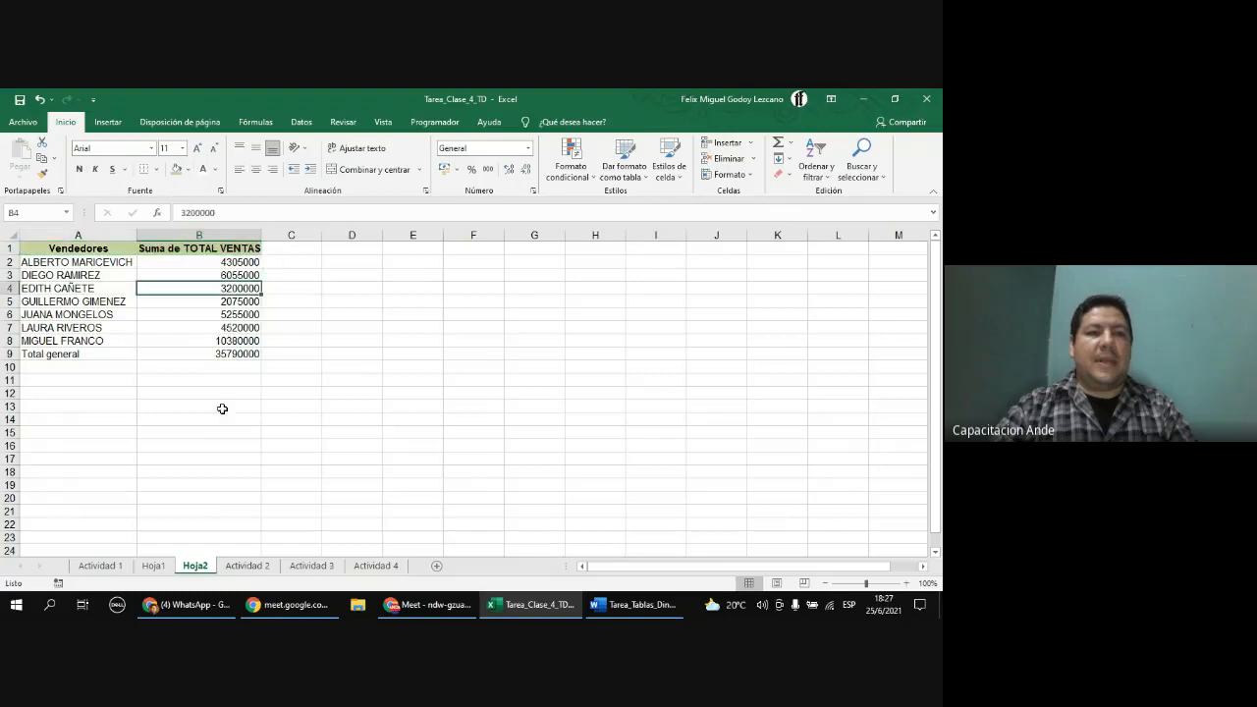
click(209, 302)
click(205, 315)
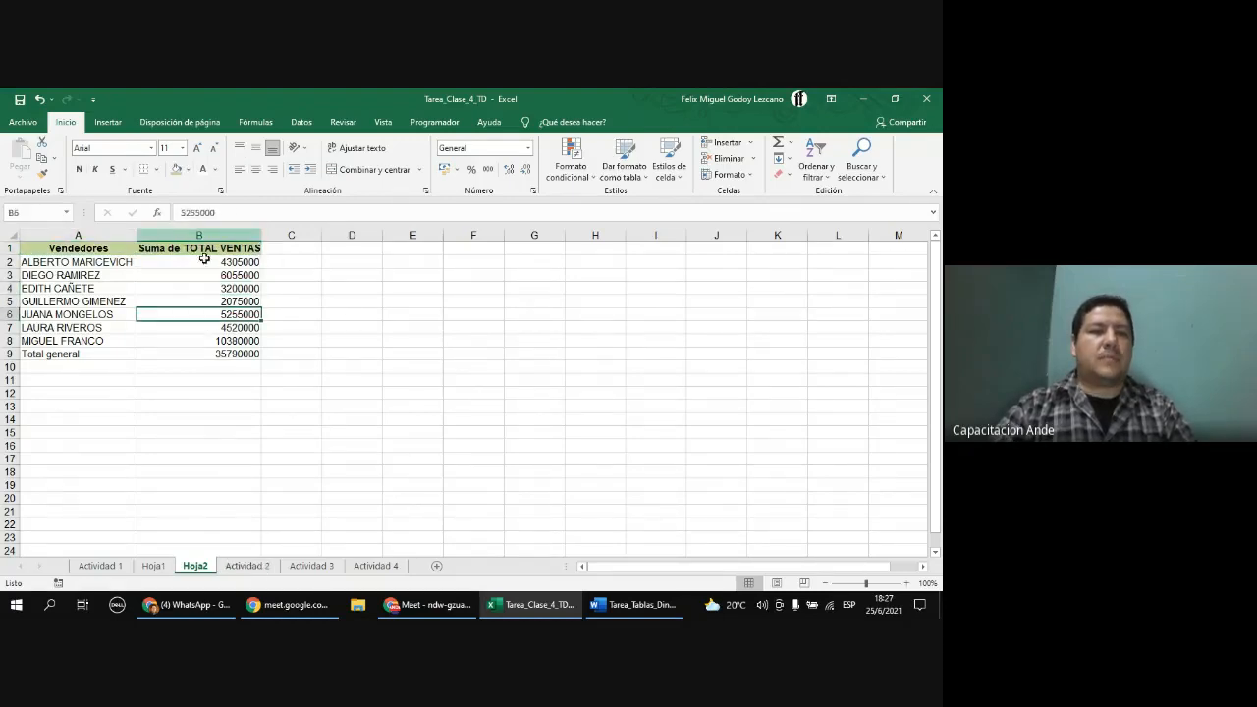
click(205, 336)
drag(187, 262, 207, 341)
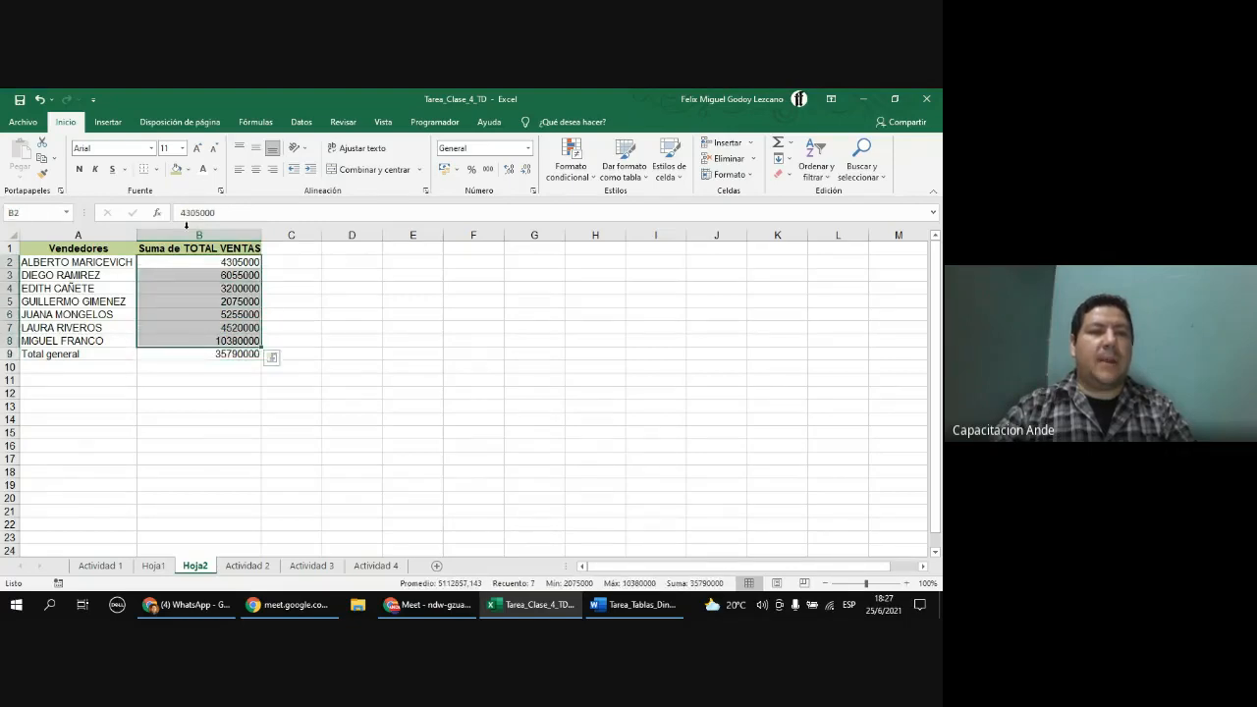
click(491, 169)
click(222, 355)
click(489, 170)
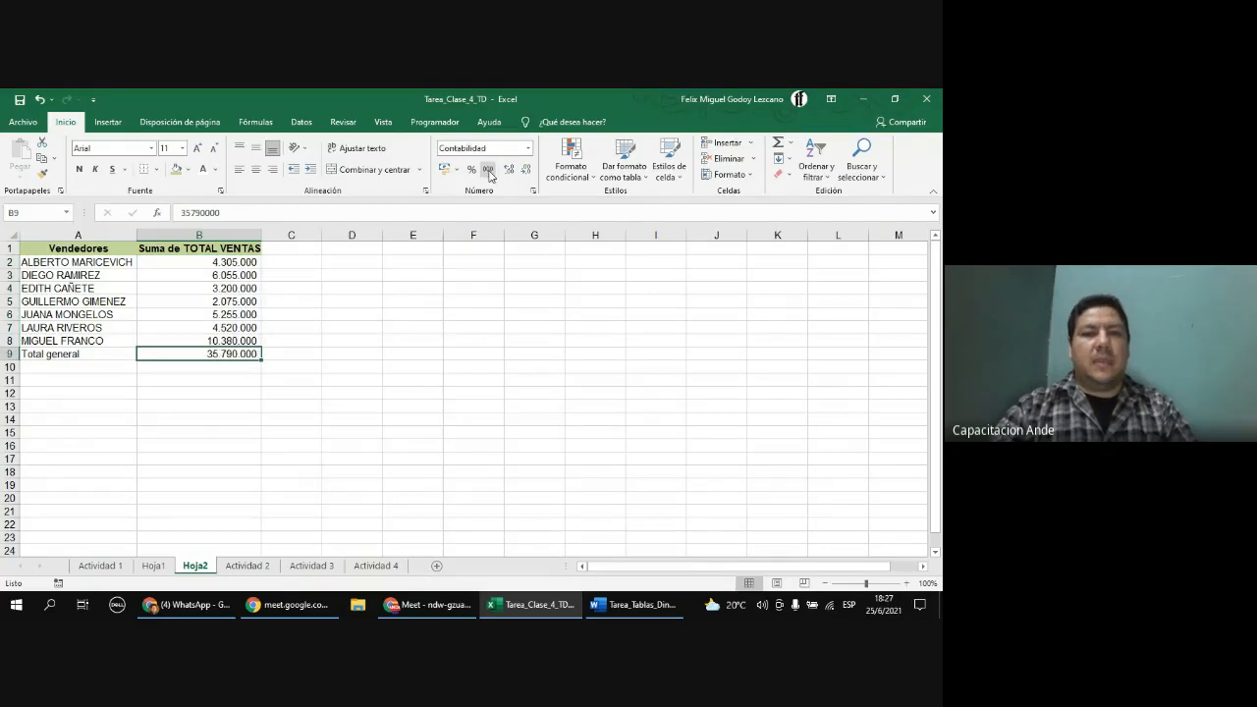
double_click(137, 238)
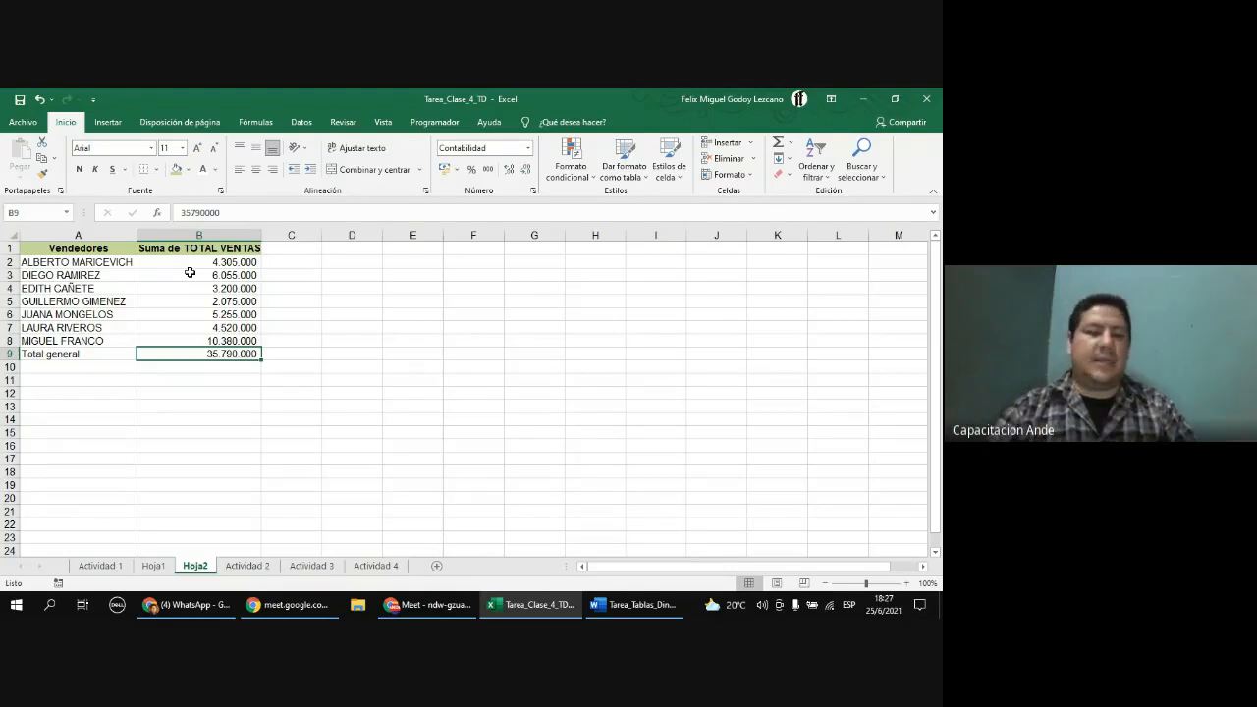
Step: Delete the Hoja2 sheet
click(154, 567)
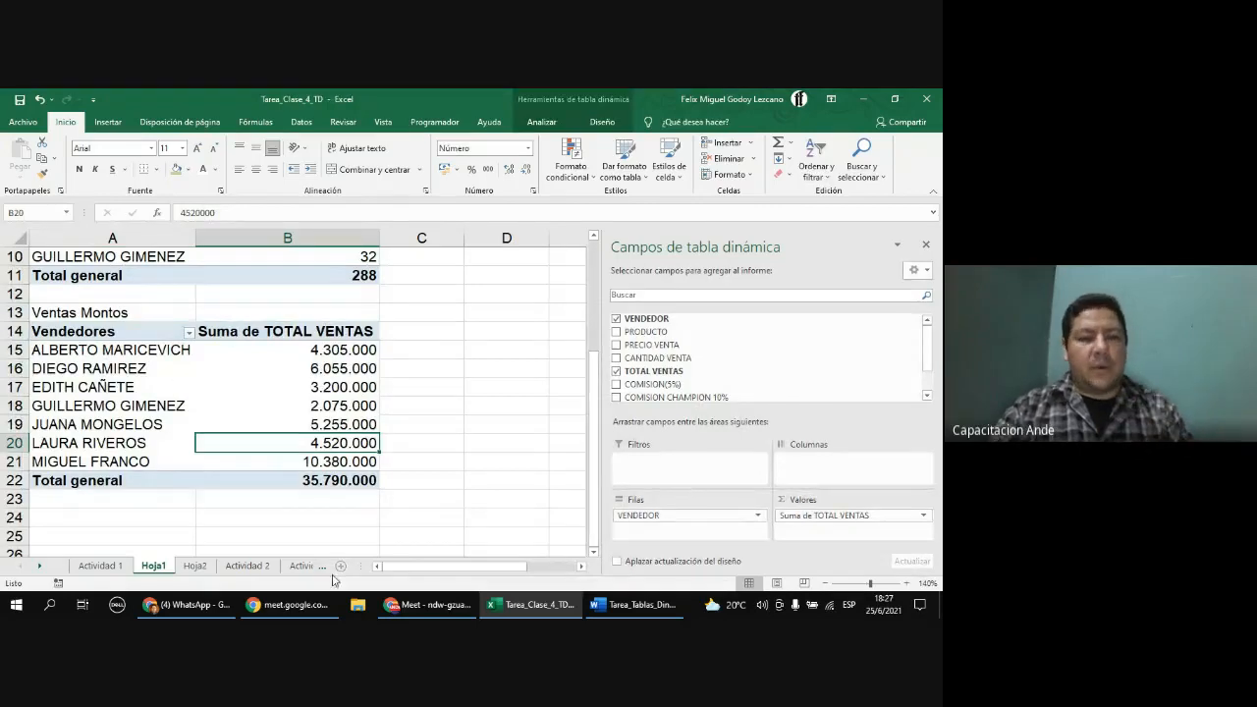
click(195, 567)
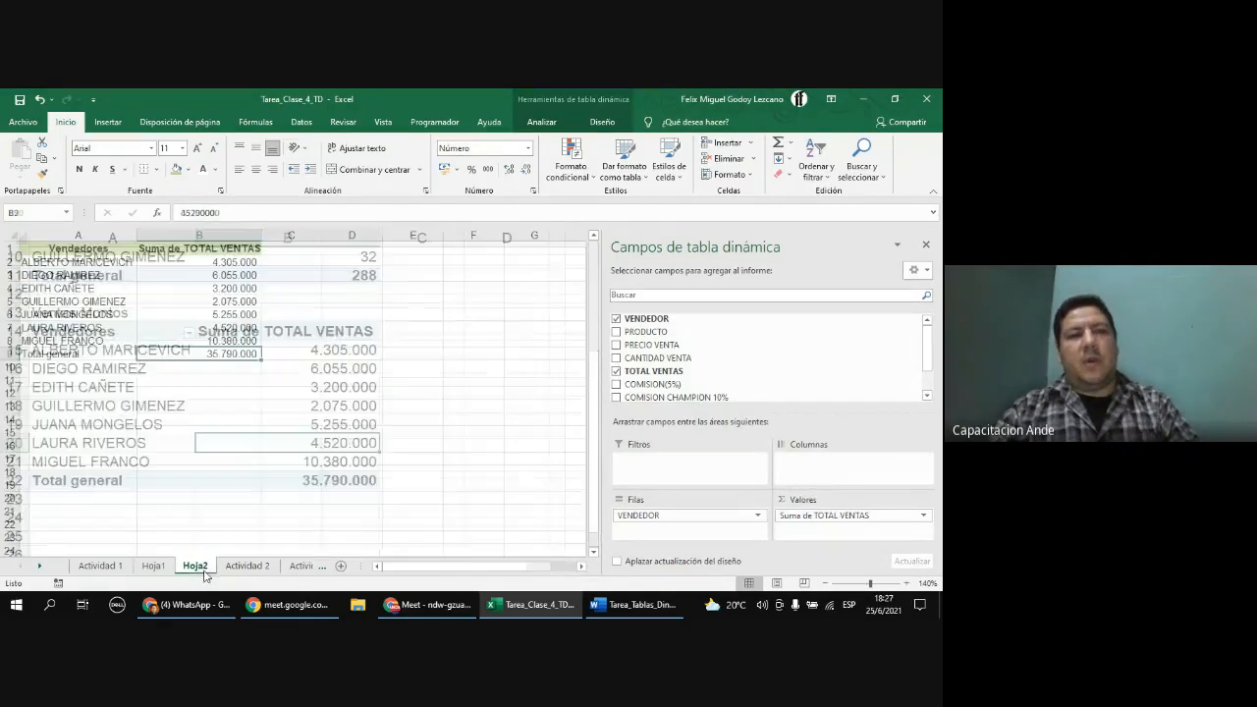
click(98, 369)
click(103, 419)
click(109, 447)
click(114, 485)
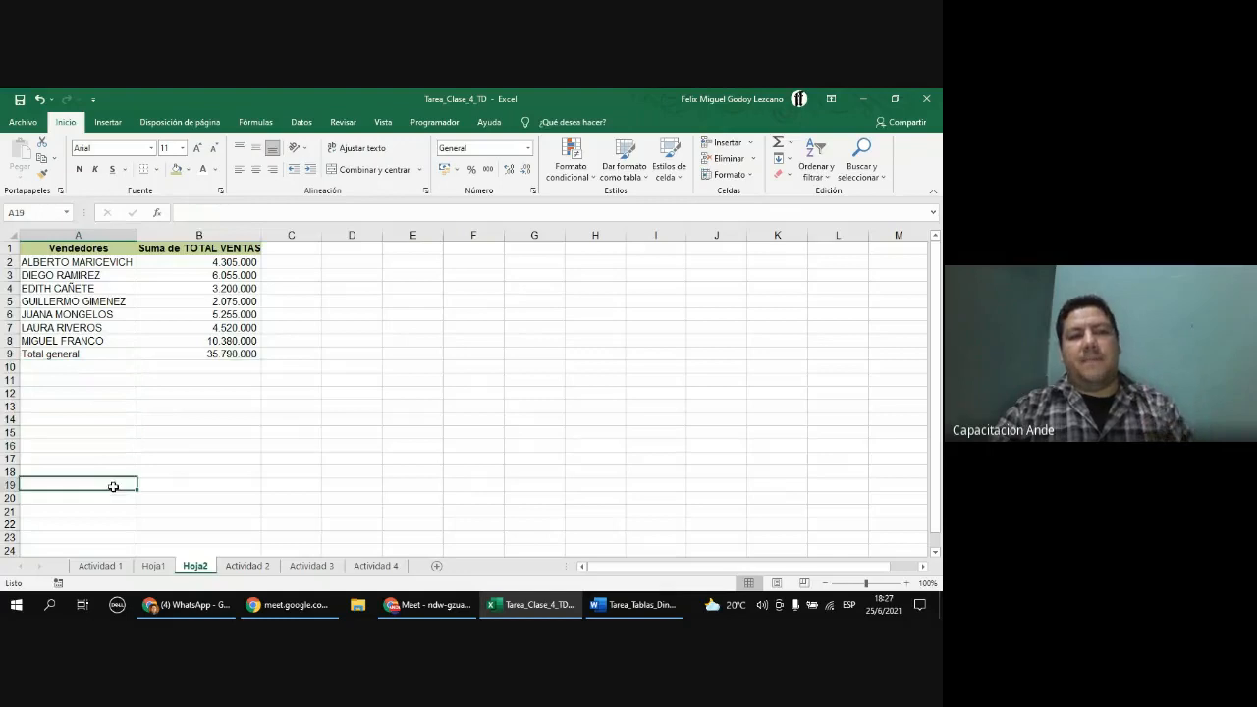
right_click(195, 569)
click(233, 422)
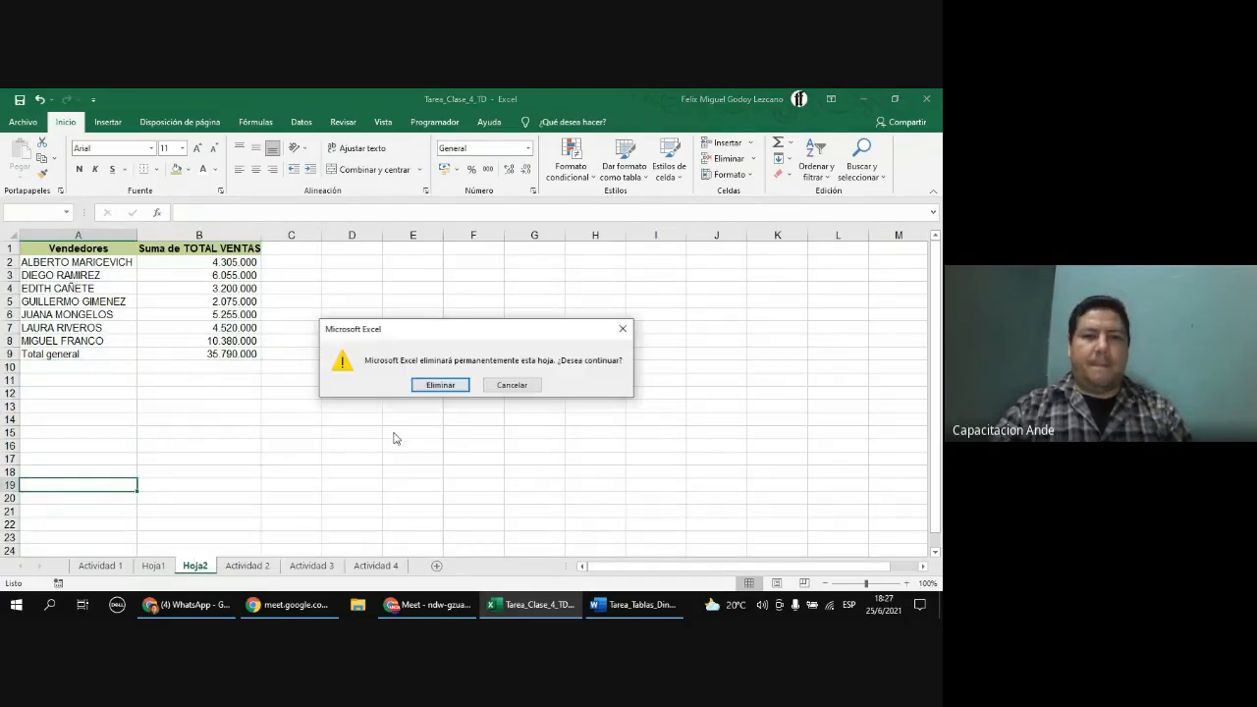
click(439, 385)
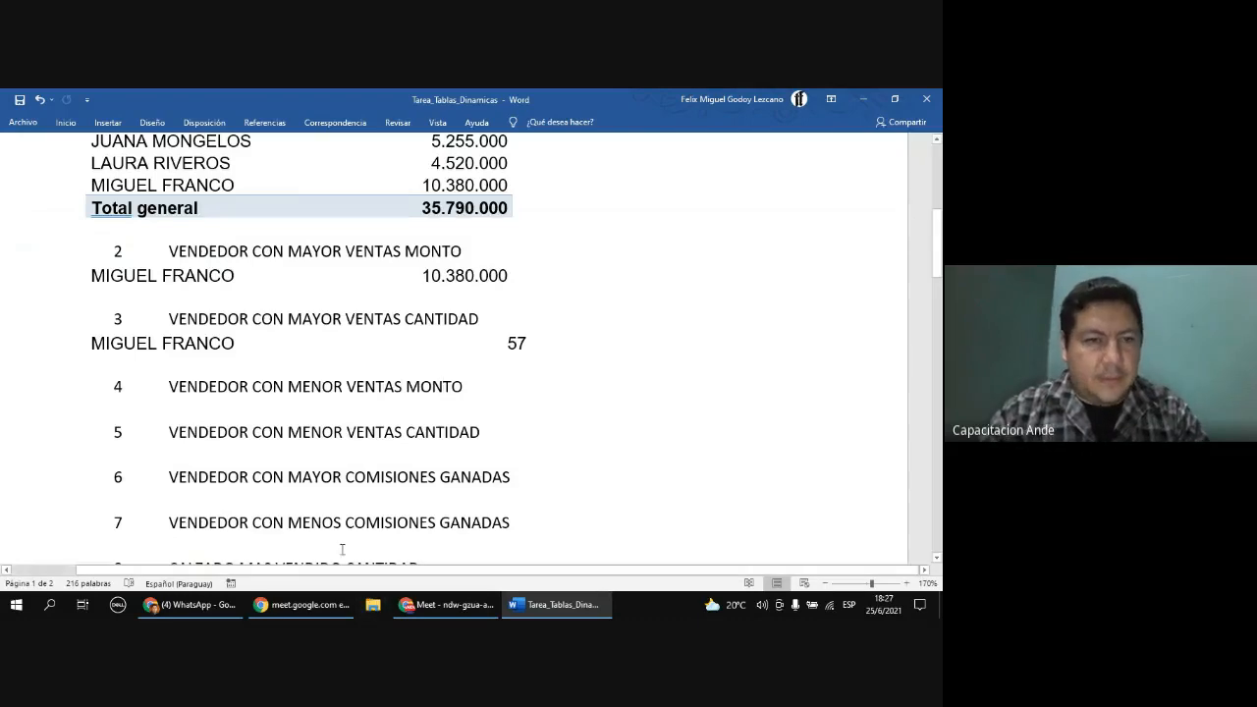
Step: Open the Tarea_Clase_4_TD workbook from the Downloads folder
key(super+d)
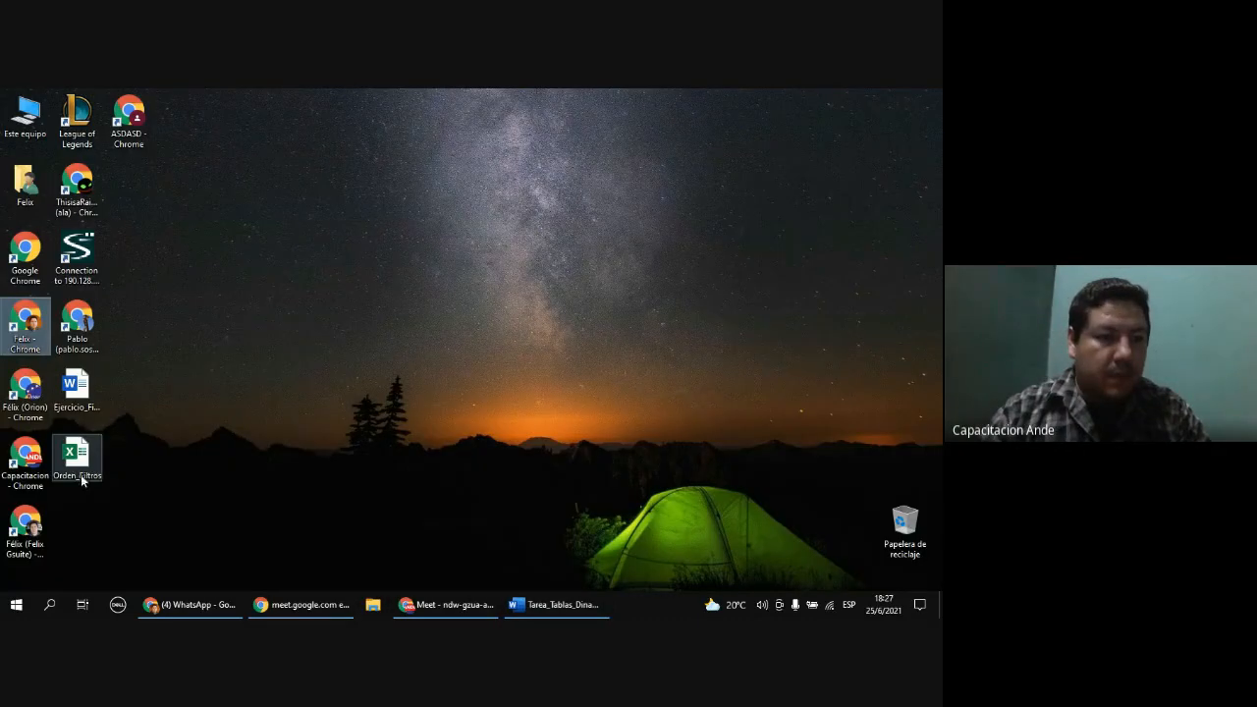
click(16, 604)
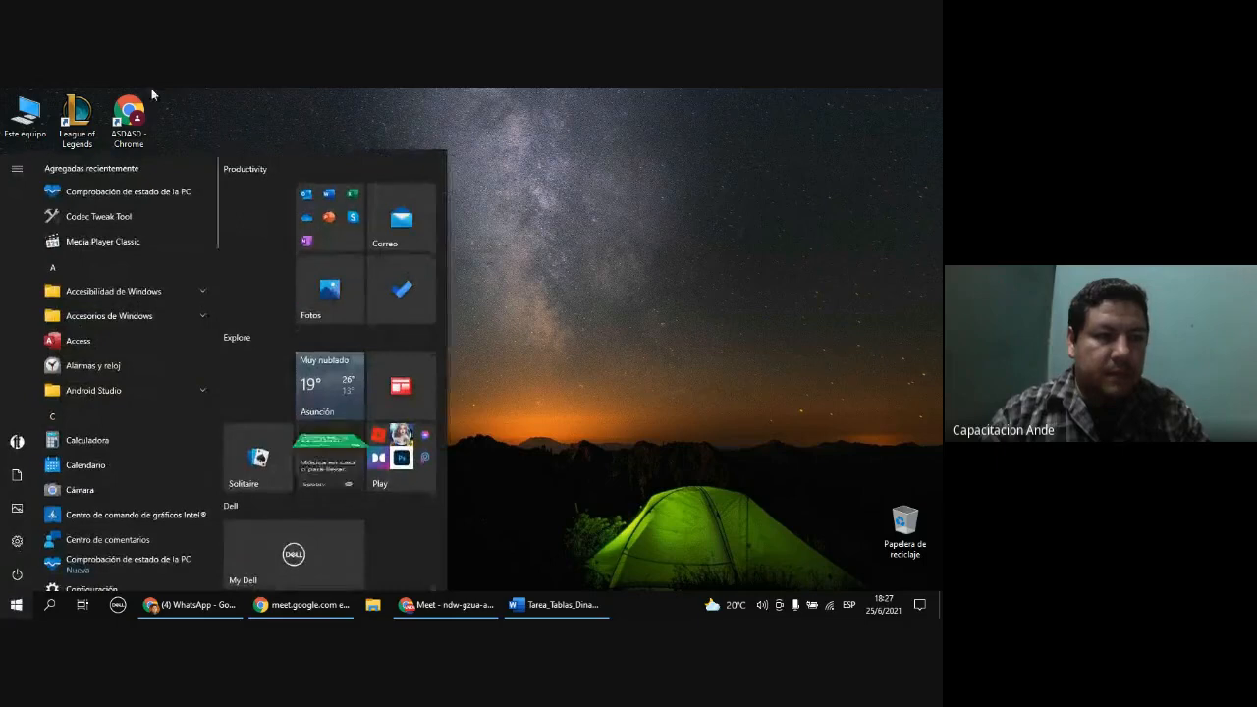
click(36, 179)
double_click(35, 179)
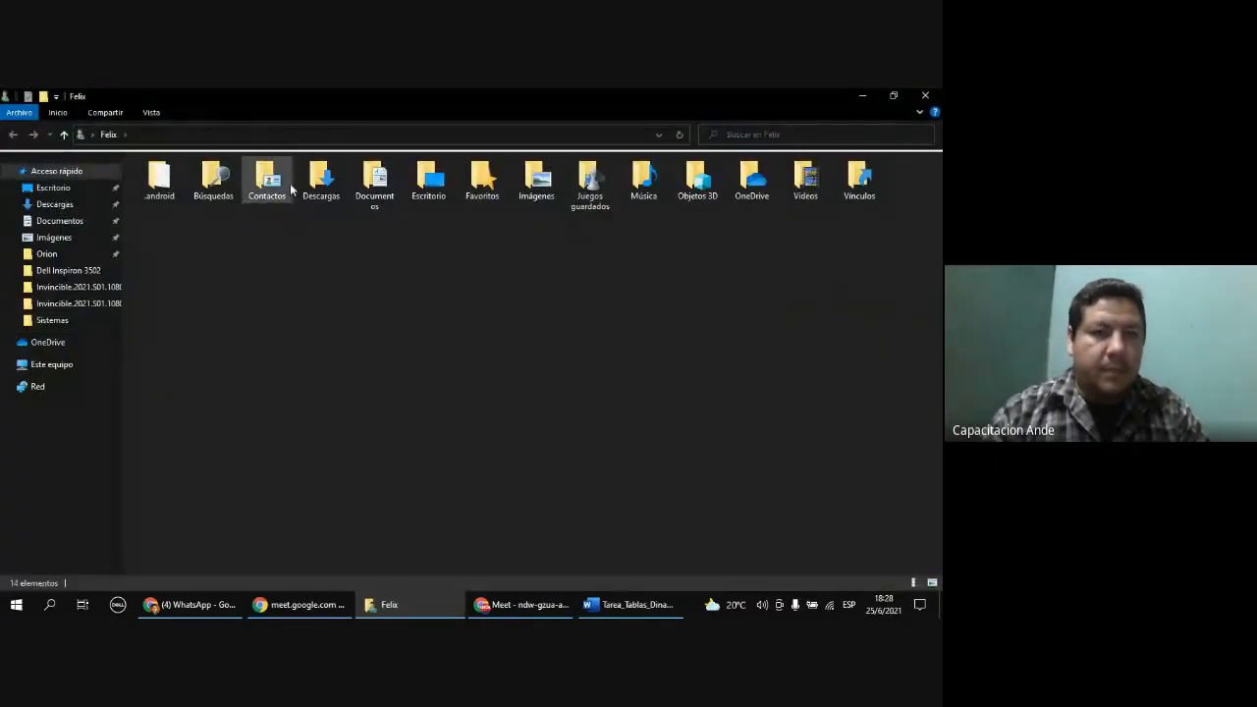
double_click(321, 179)
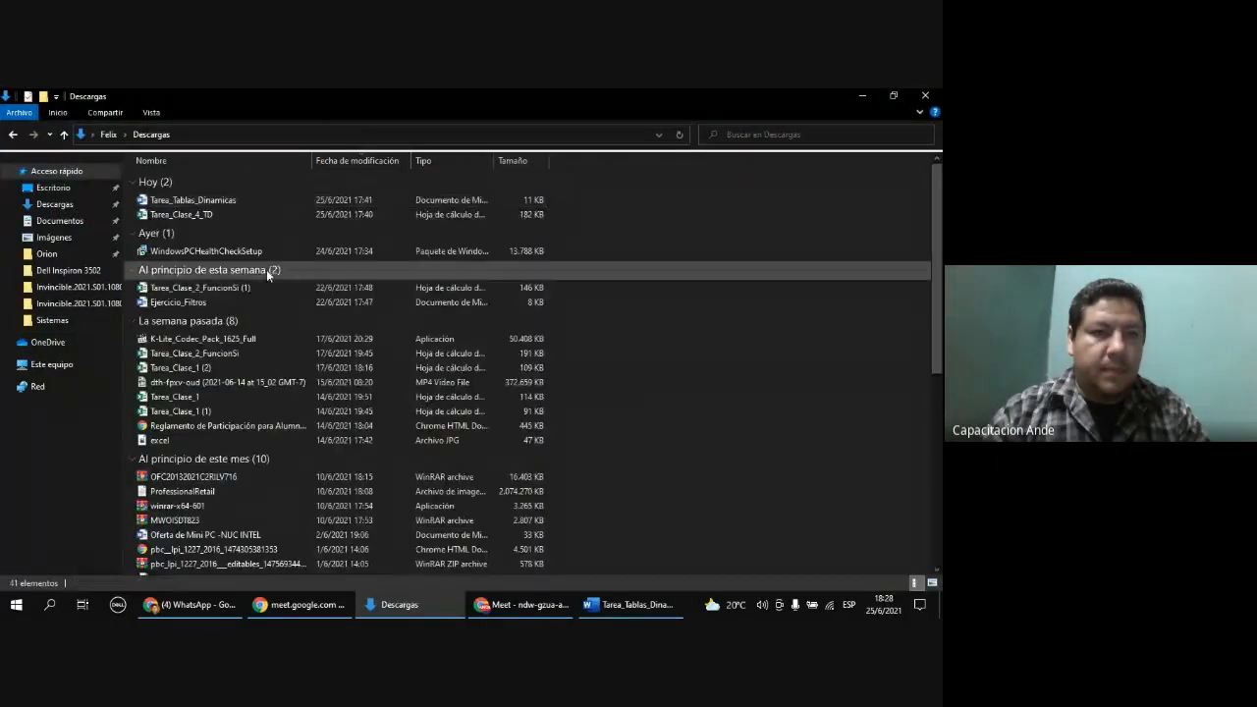
click(229, 214)
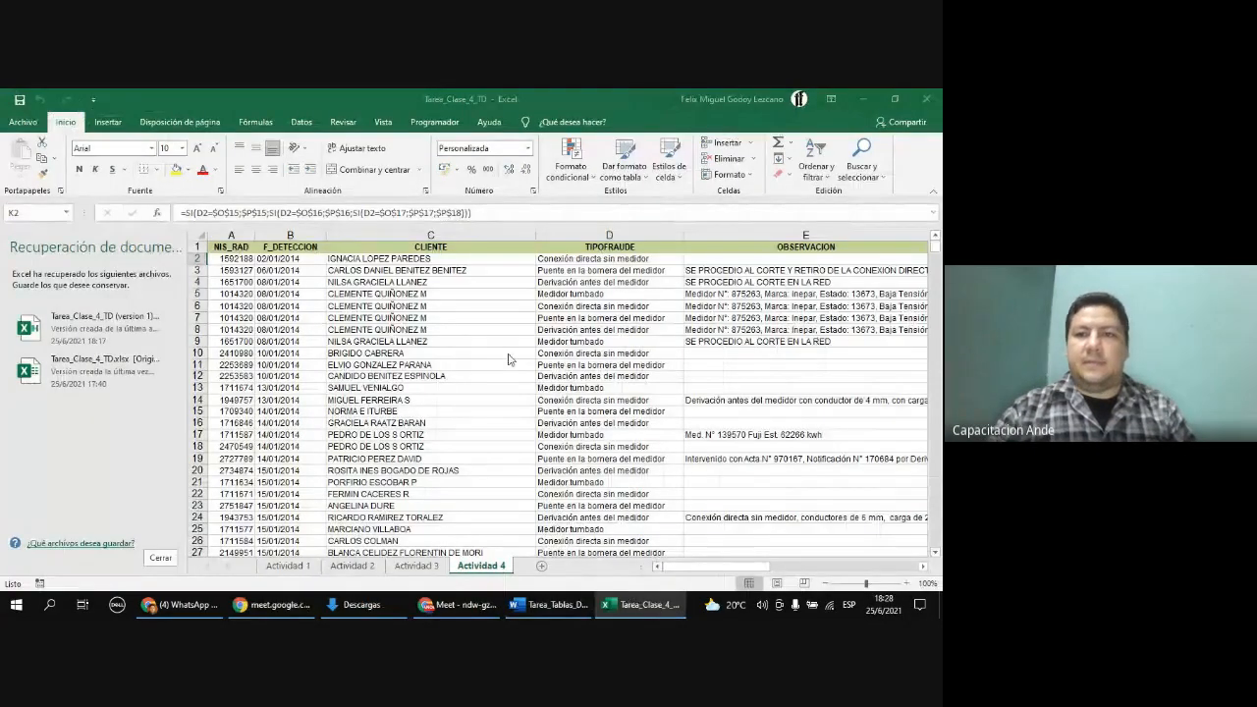
Step: Open the automatically recovered version 1 of the workbook and close the licence notice and recovery pane
click(932, 212)
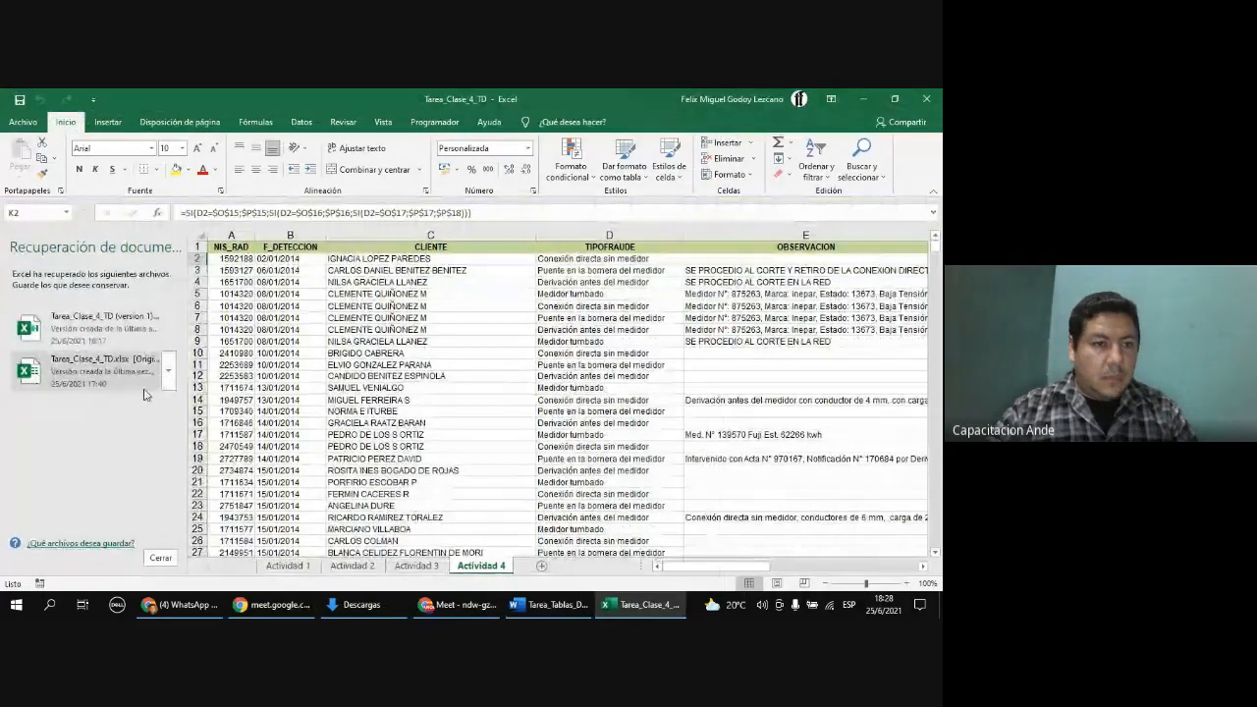
click(122, 339)
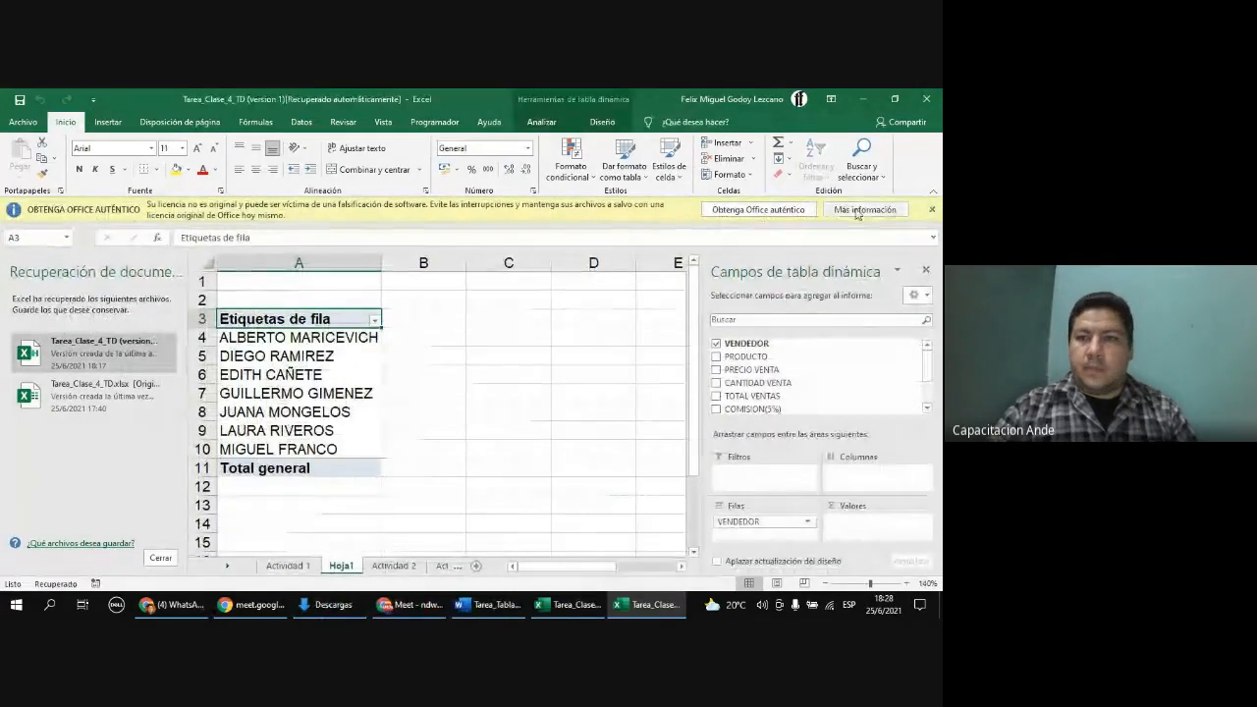
click(931, 209)
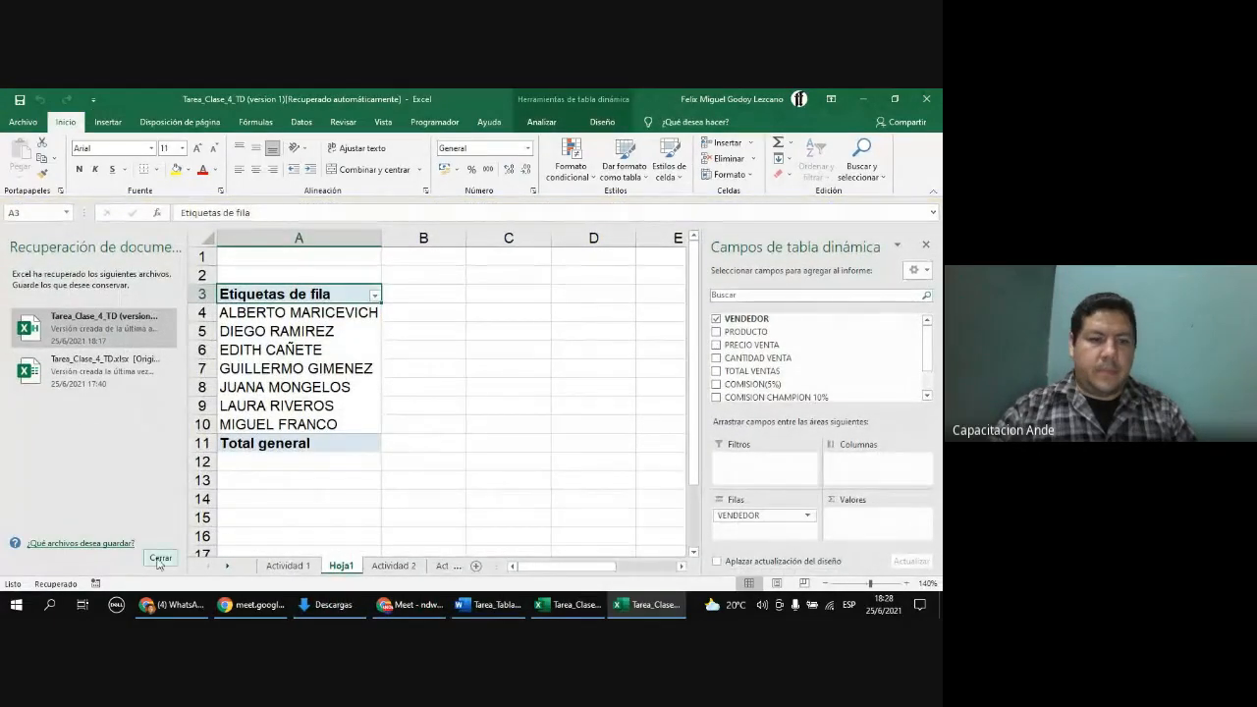
click(159, 558)
click(305, 422)
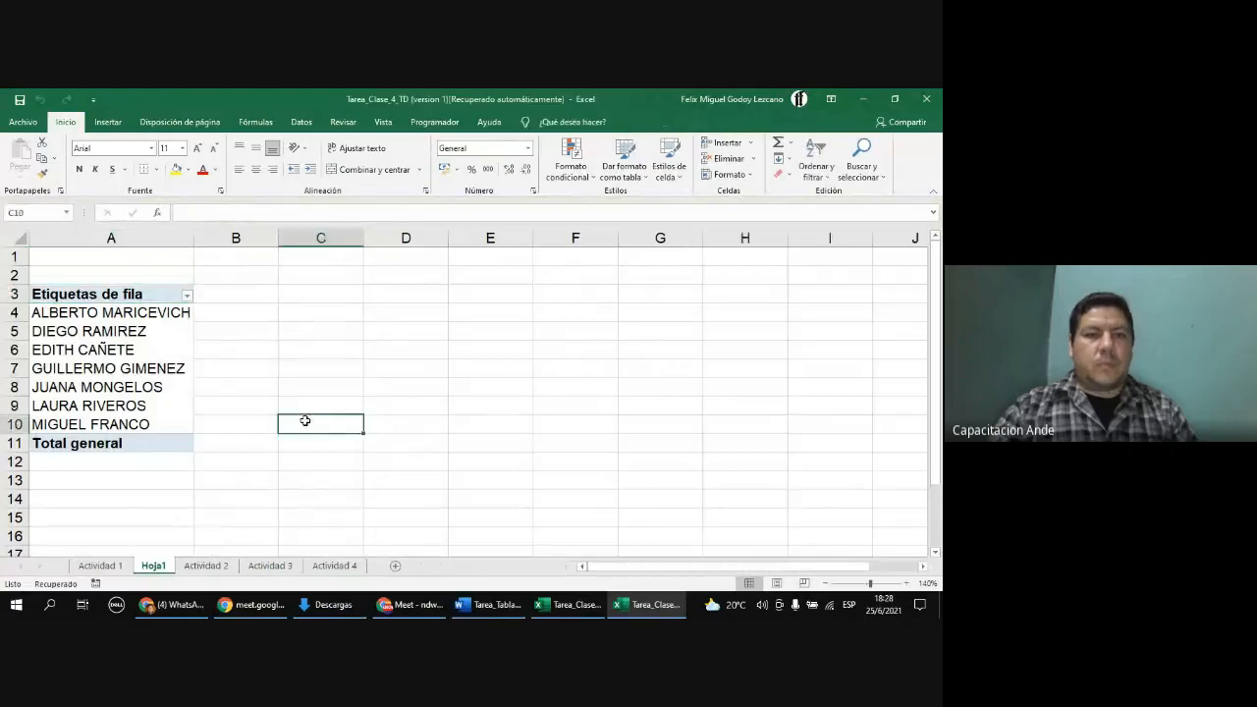
click(131, 374)
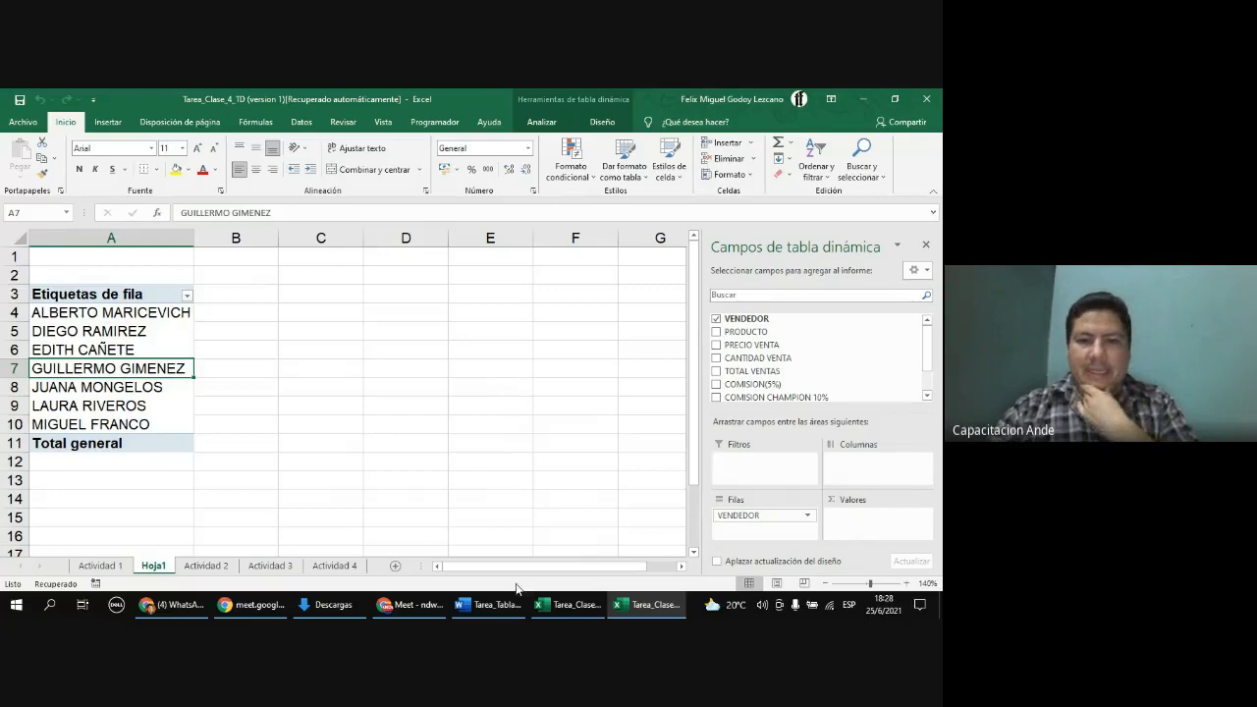
Step: Switch to the Word assignment document and scroll through the remaining questions
click(494, 604)
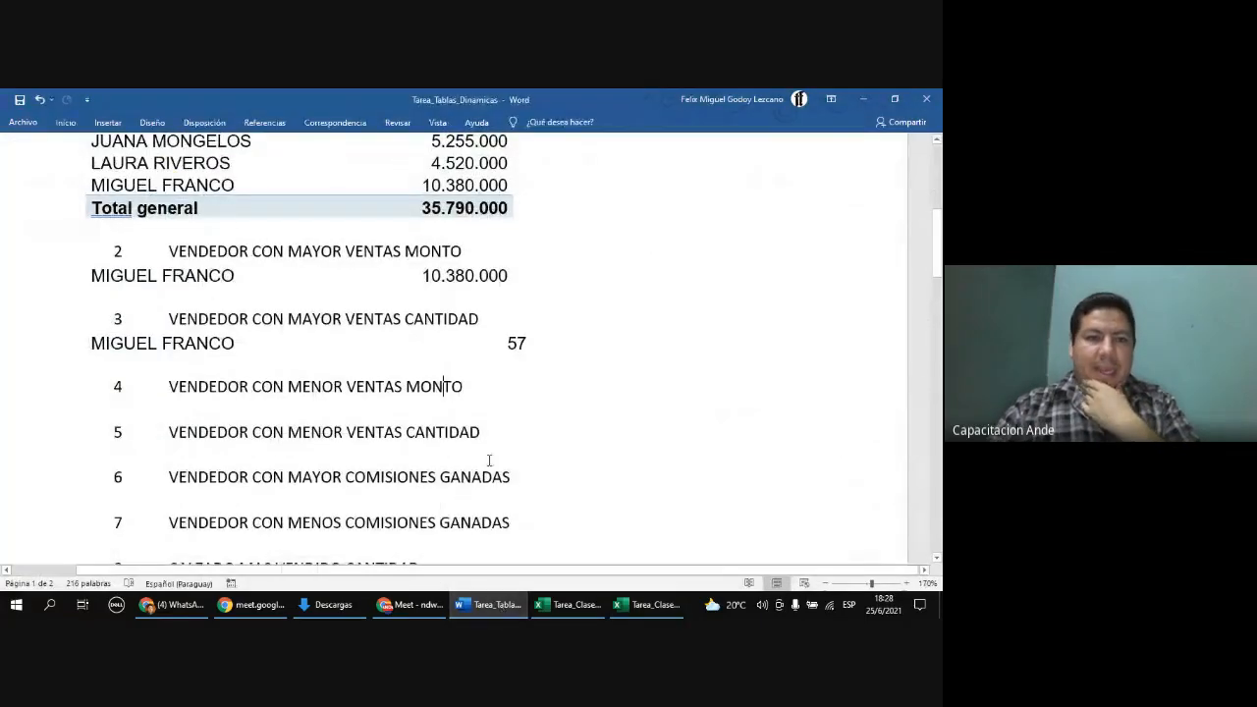
scroll(489, 461, down, 2)
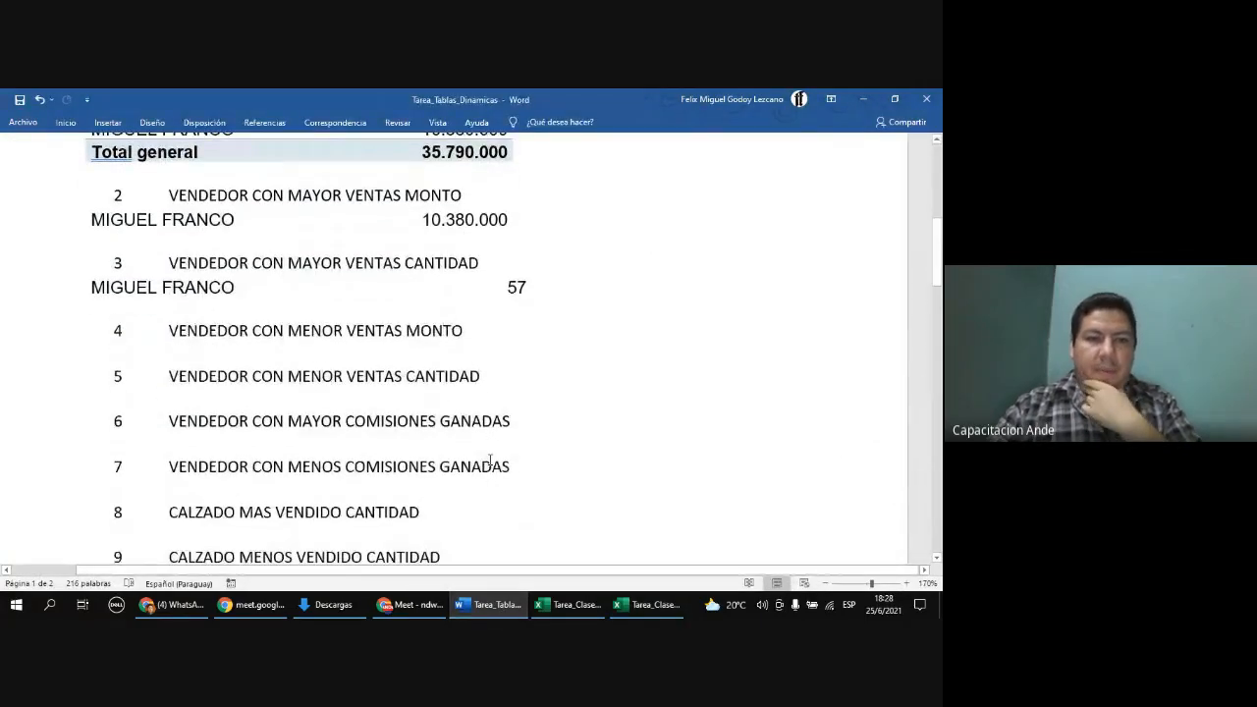
scroll(489, 460, down, 6)
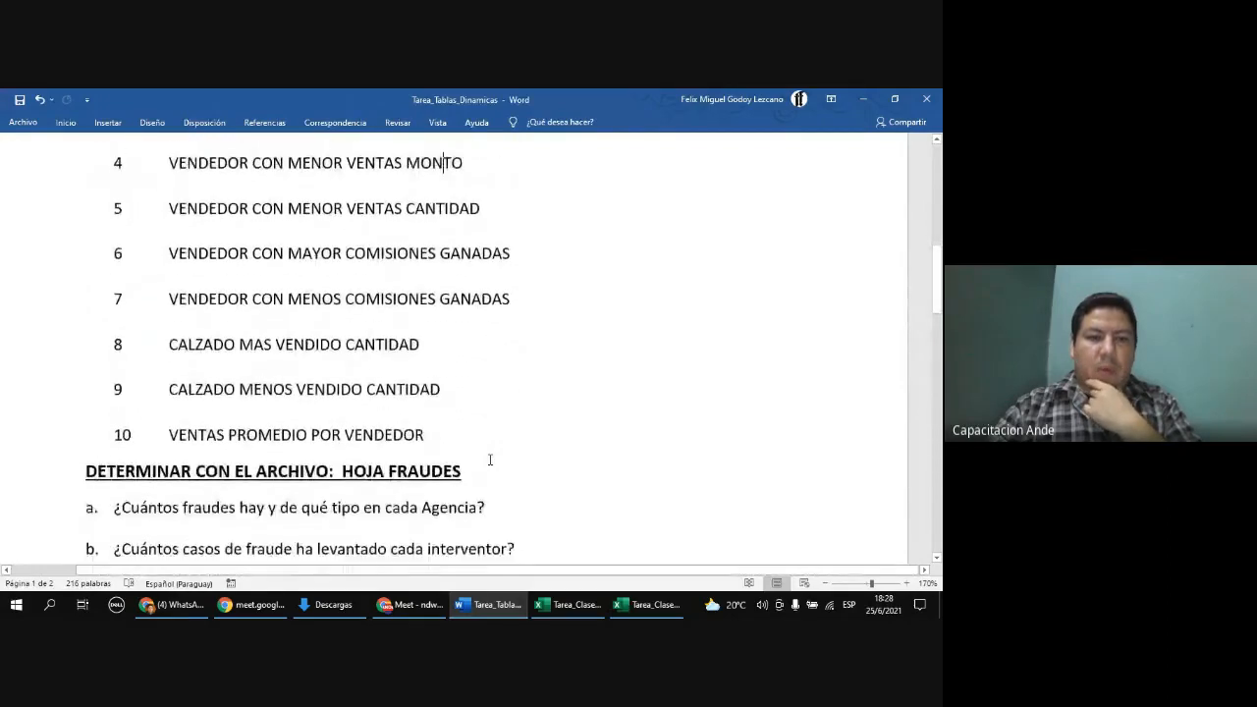
scroll(489, 460, up, 4)
Step: Switch to the other Excel window and close the original workbook
click(595, 613)
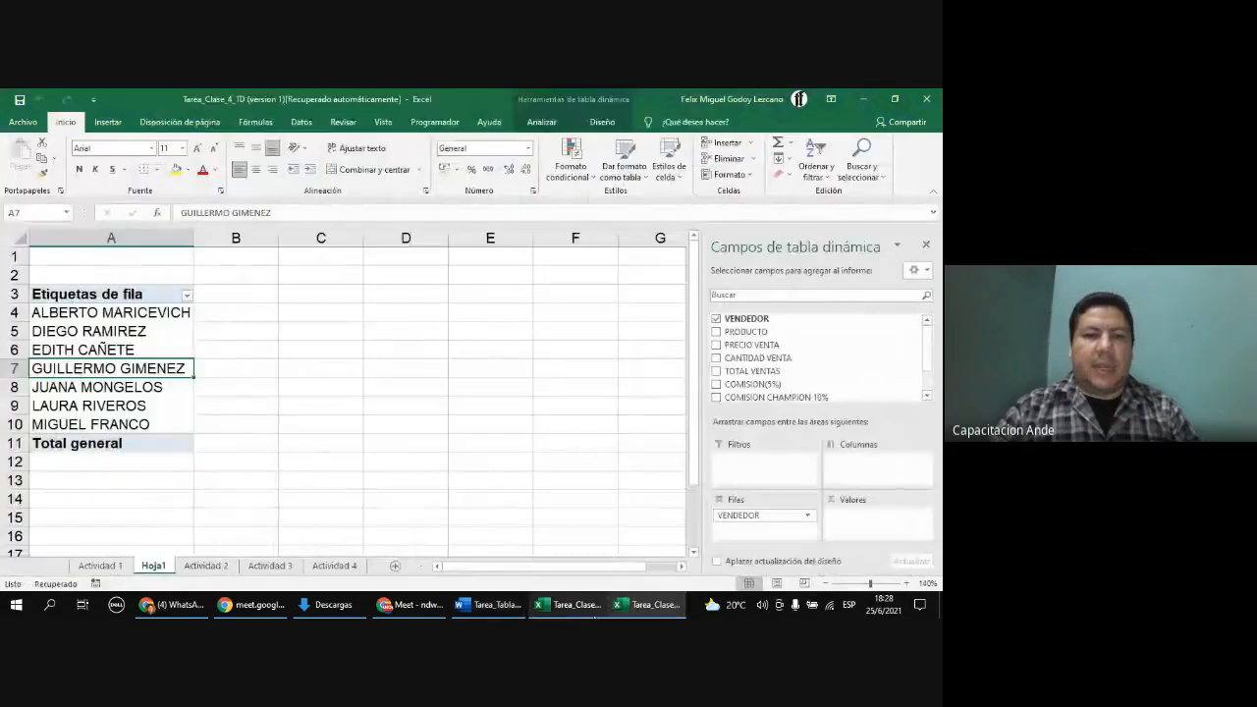
click(569, 614)
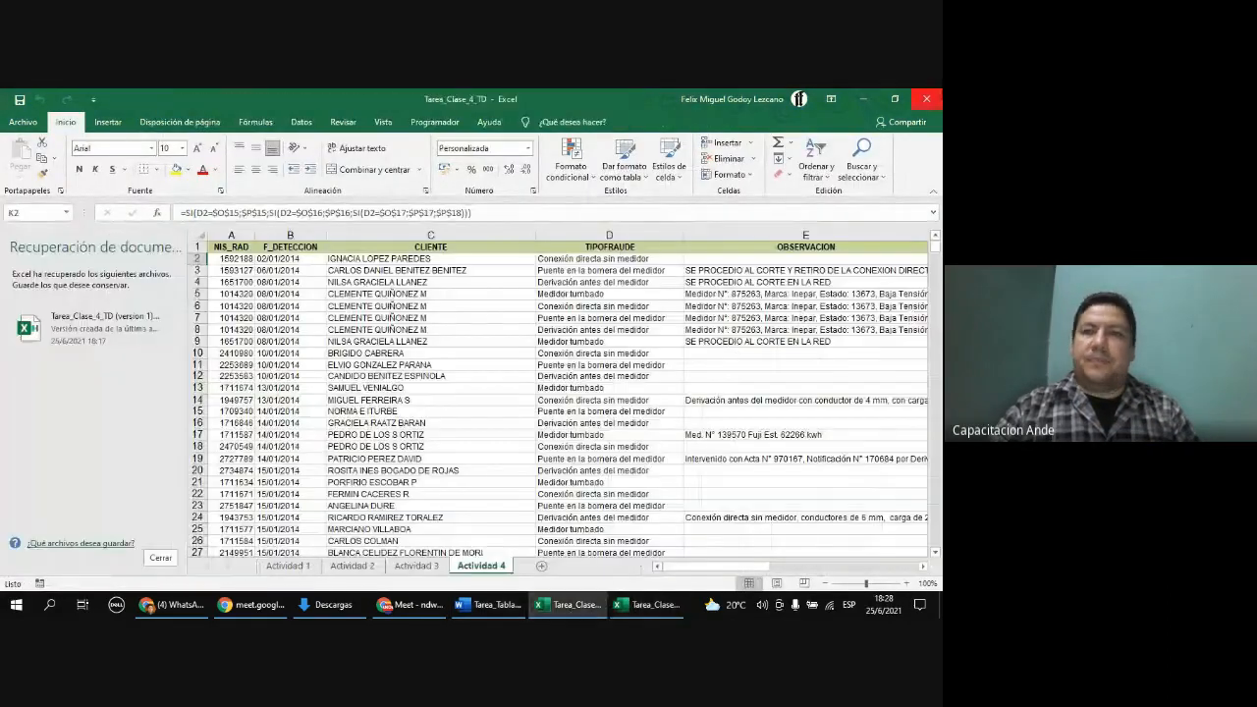
click(926, 98)
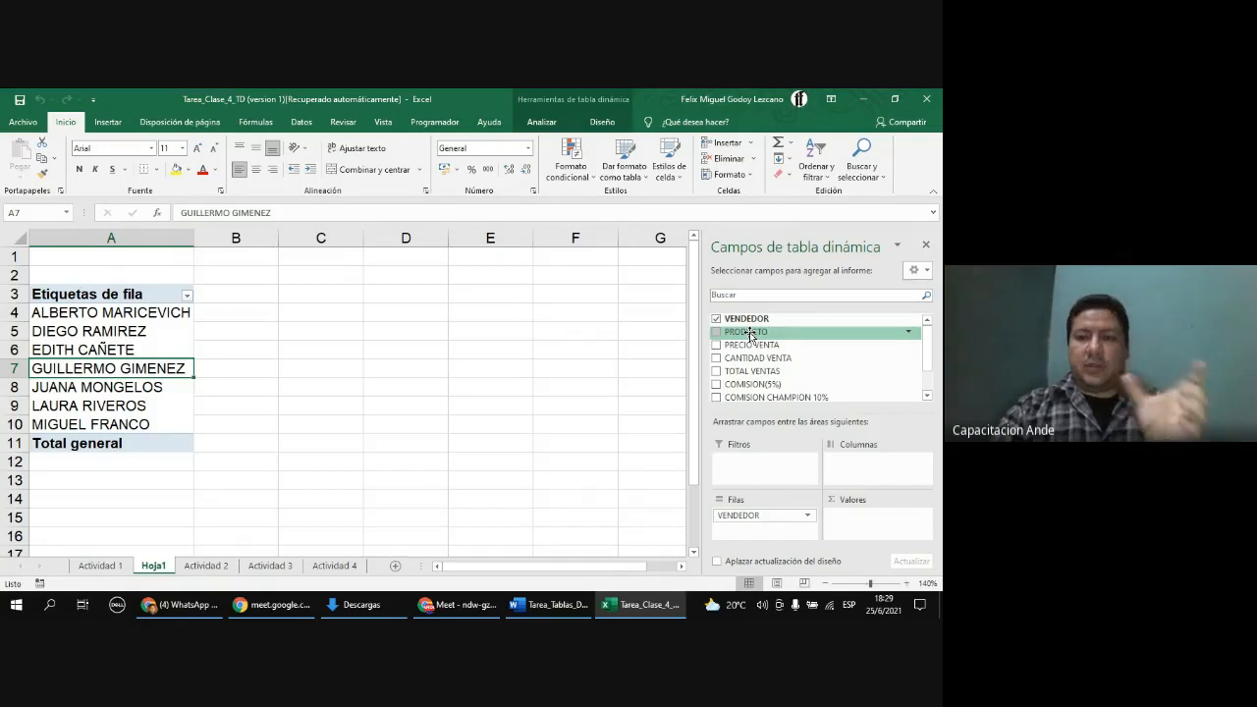
Step: Add PRODUCTO as PivotTable columns and TOTAL VENTAS as values, adjusting column widths
drag(750, 335, 875, 462)
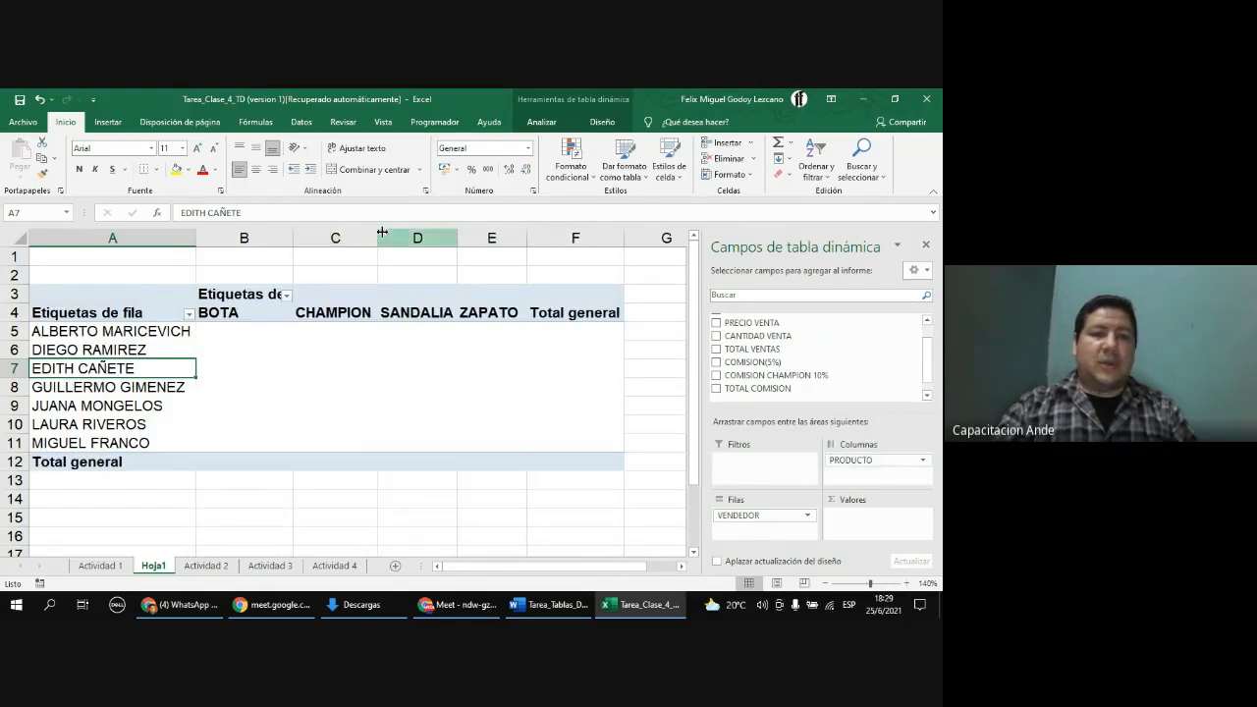
drag(293, 237, 267, 236)
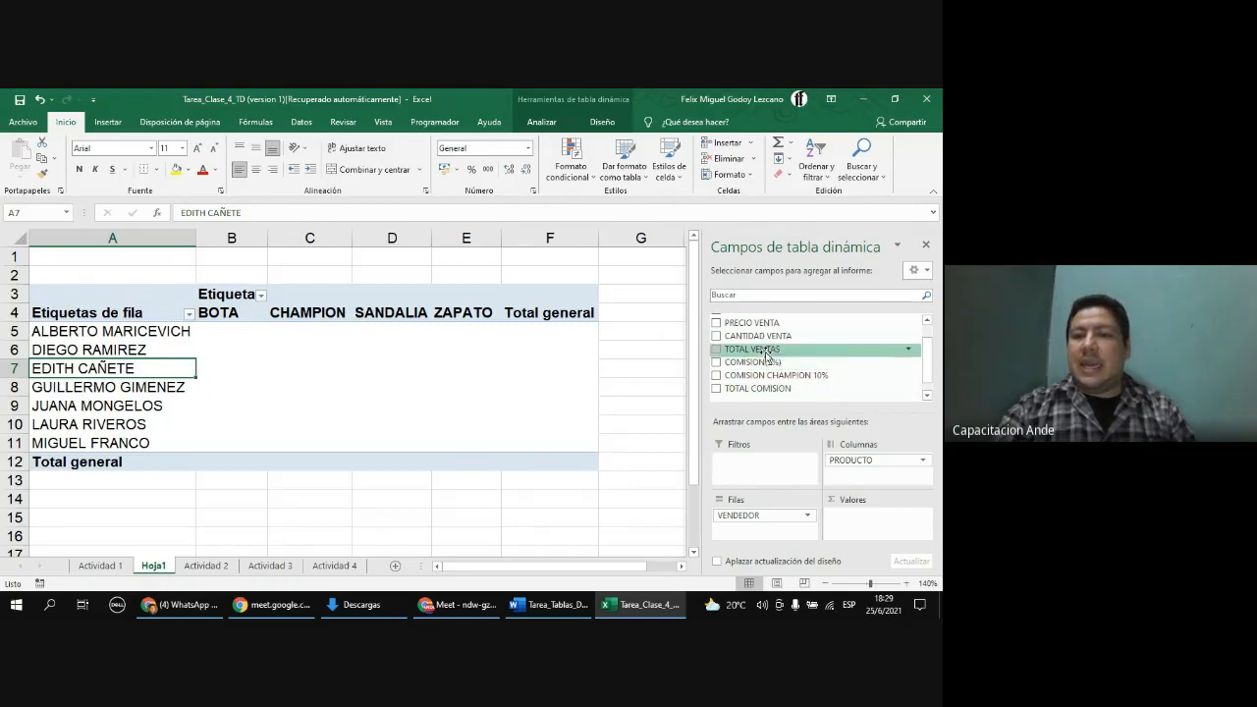
drag(790, 349, 876, 522)
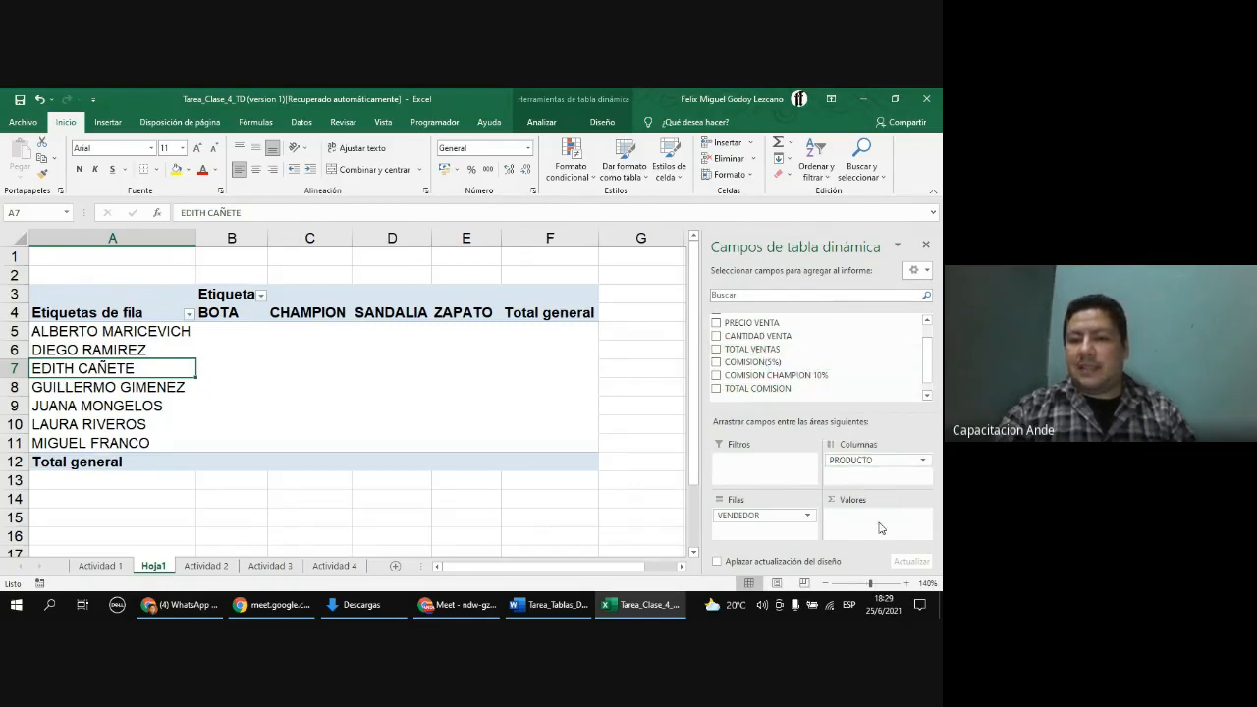
drag(382, 238, 310, 234)
drag(476, 239, 574, 239)
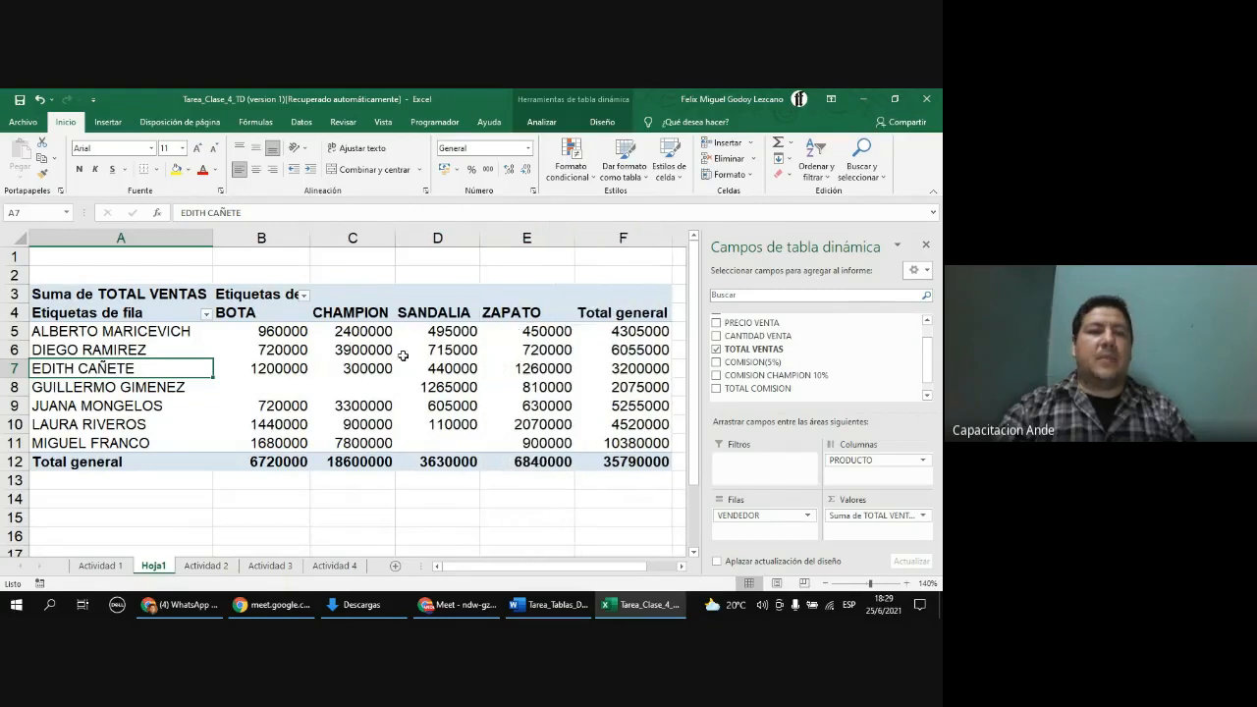
Step: Apply thousands-separator formatting to the PivotTable values in B5:F12 and widen column C
drag(300, 331, 595, 457)
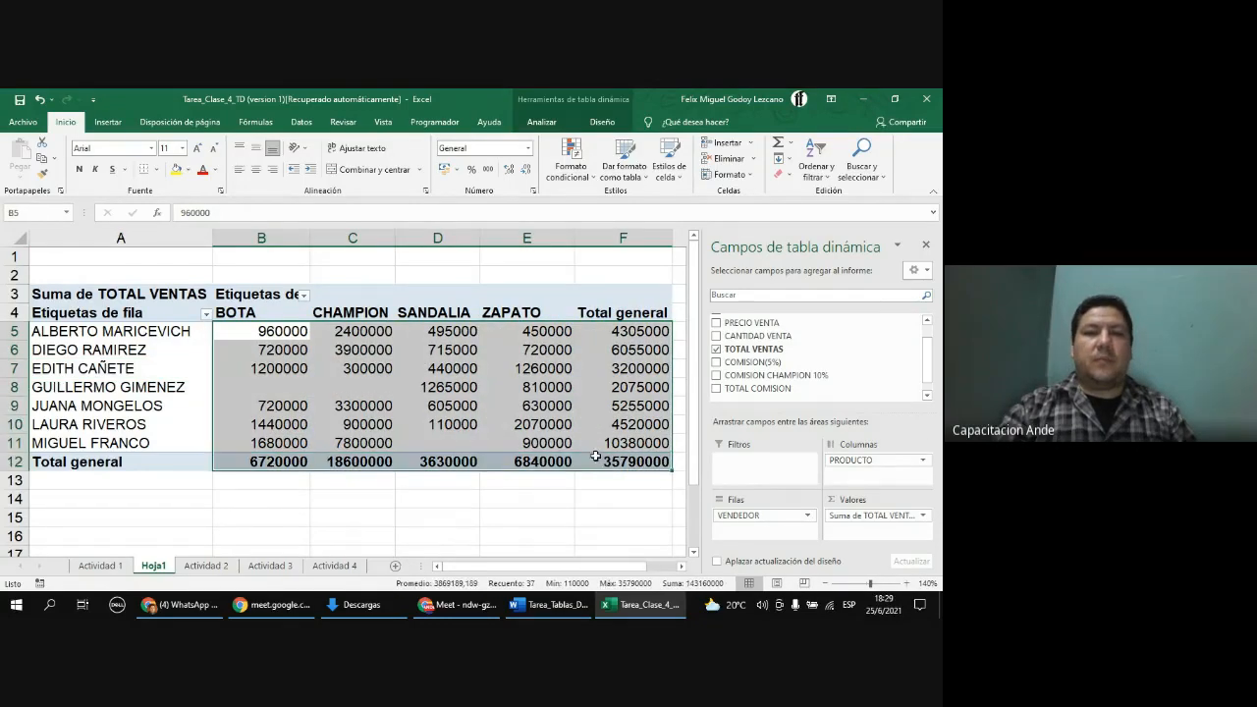
click(482, 169)
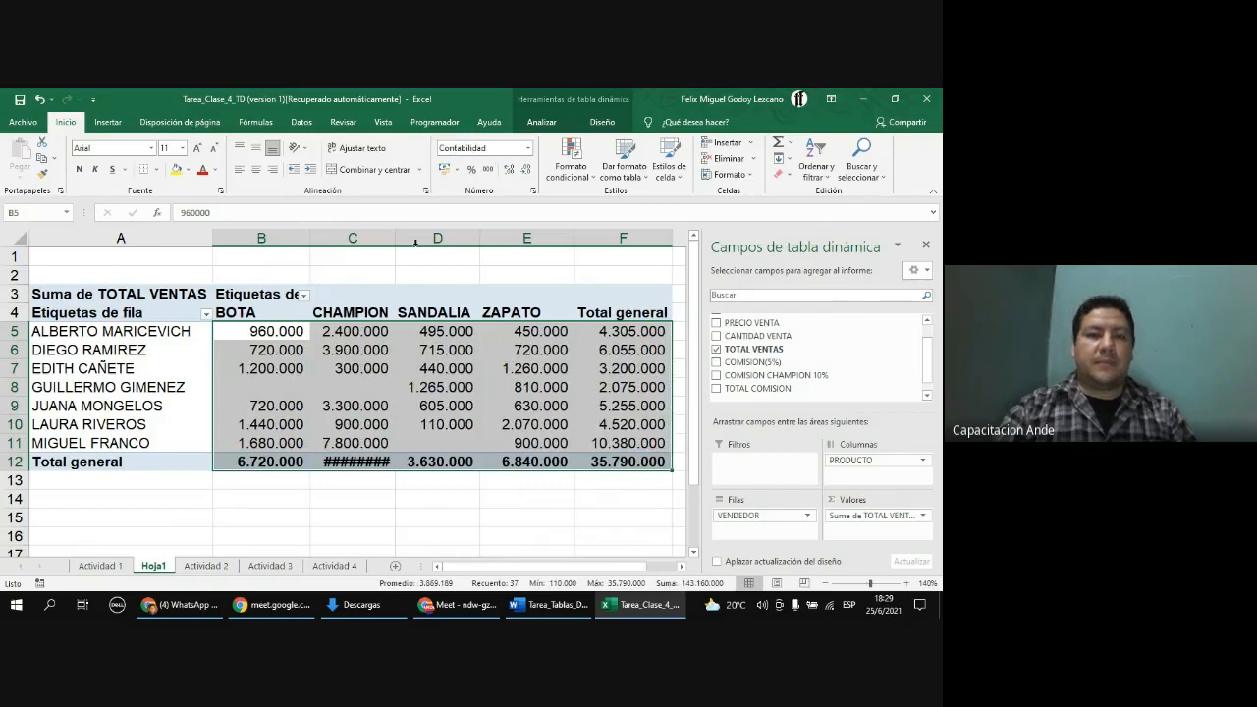
click(382, 258)
drag(395, 239, 409, 239)
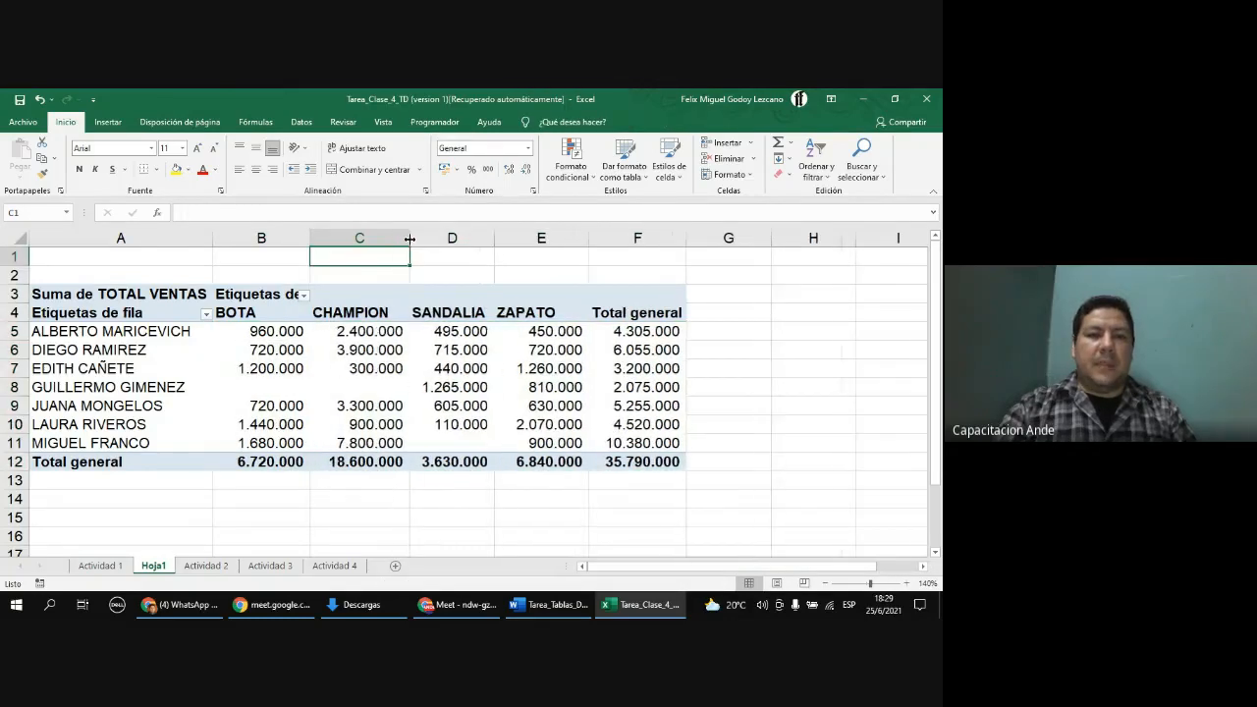
Step: Examine the sales amounts per seller and product, including the product totals row
click(395, 363)
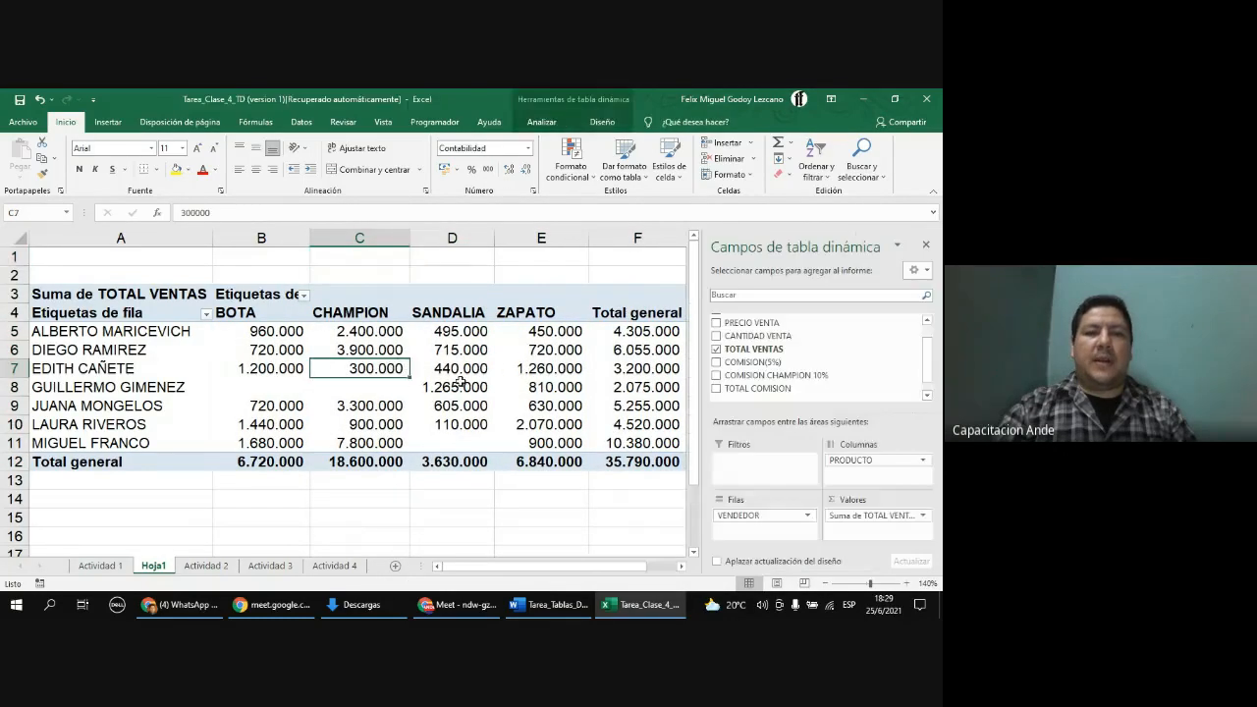
click(152, 331)
click(263, 330)
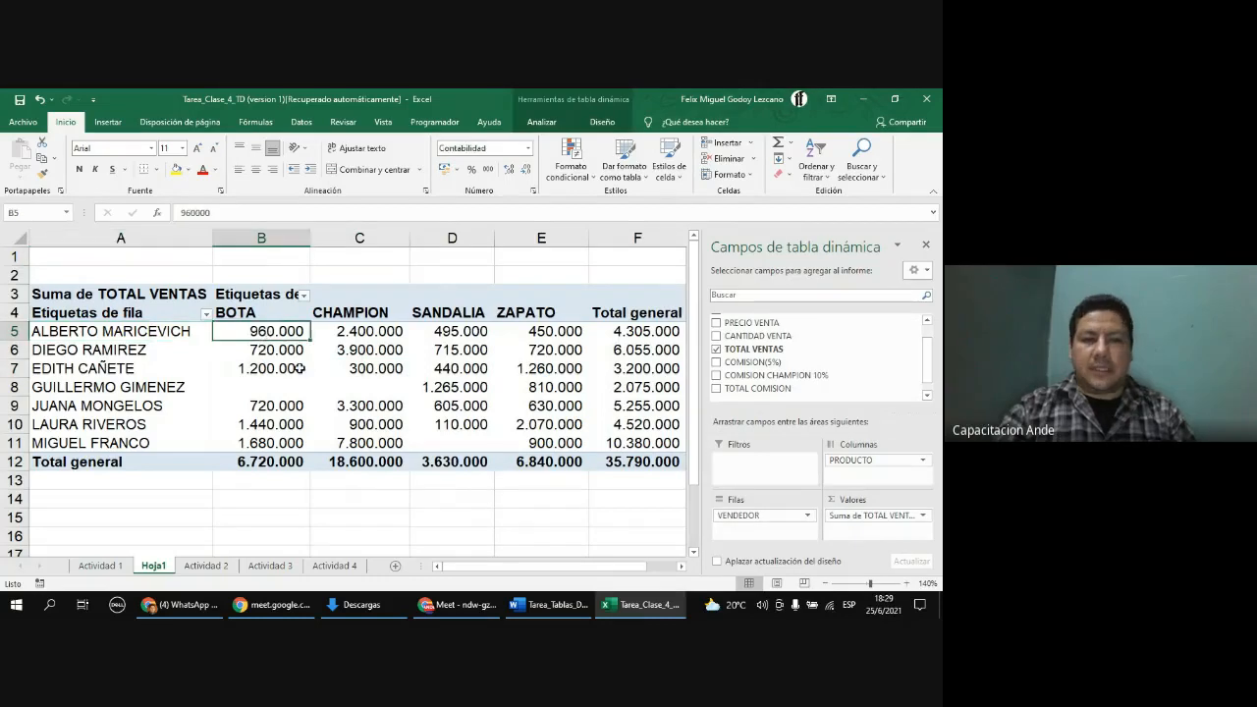
click(379, 336)
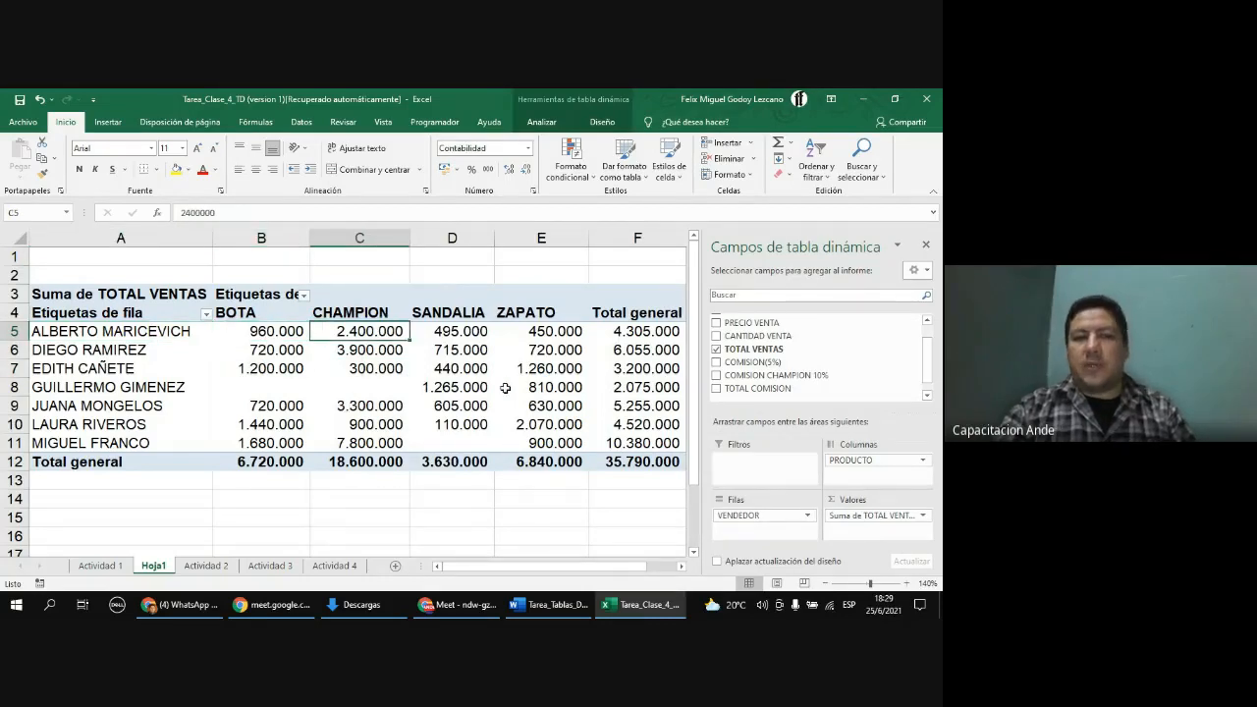
click(470, 333)
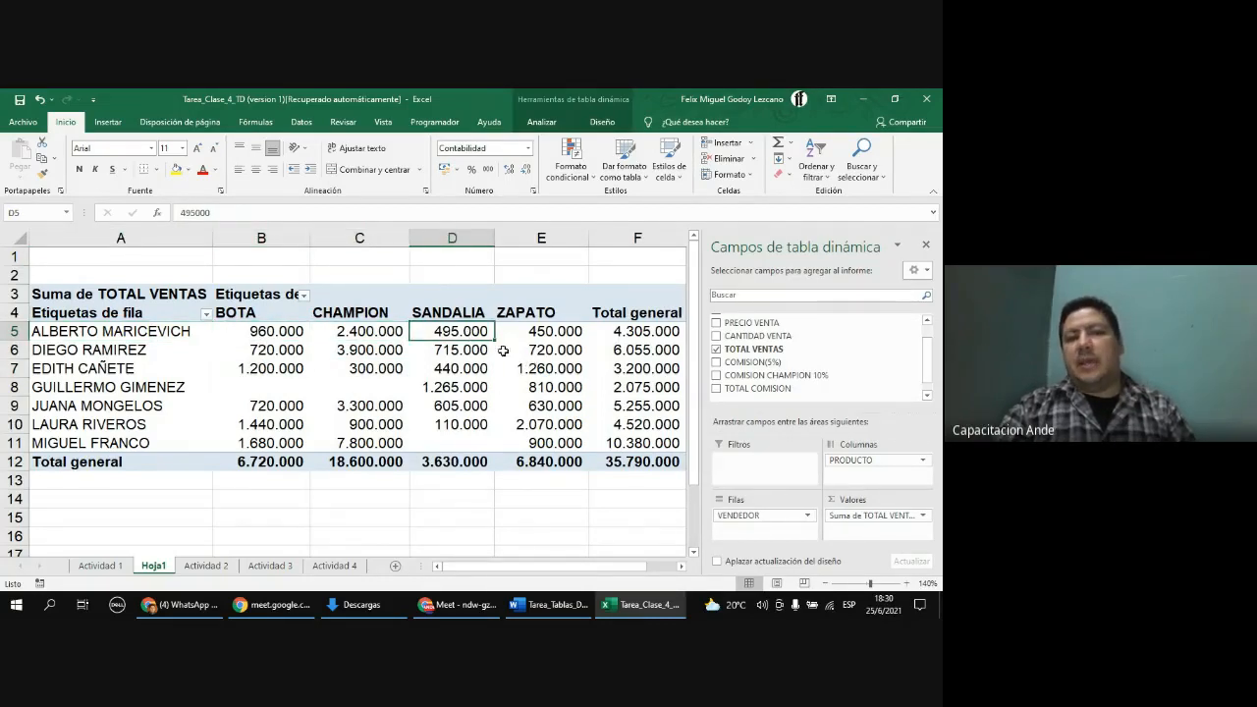
click(555, 331)
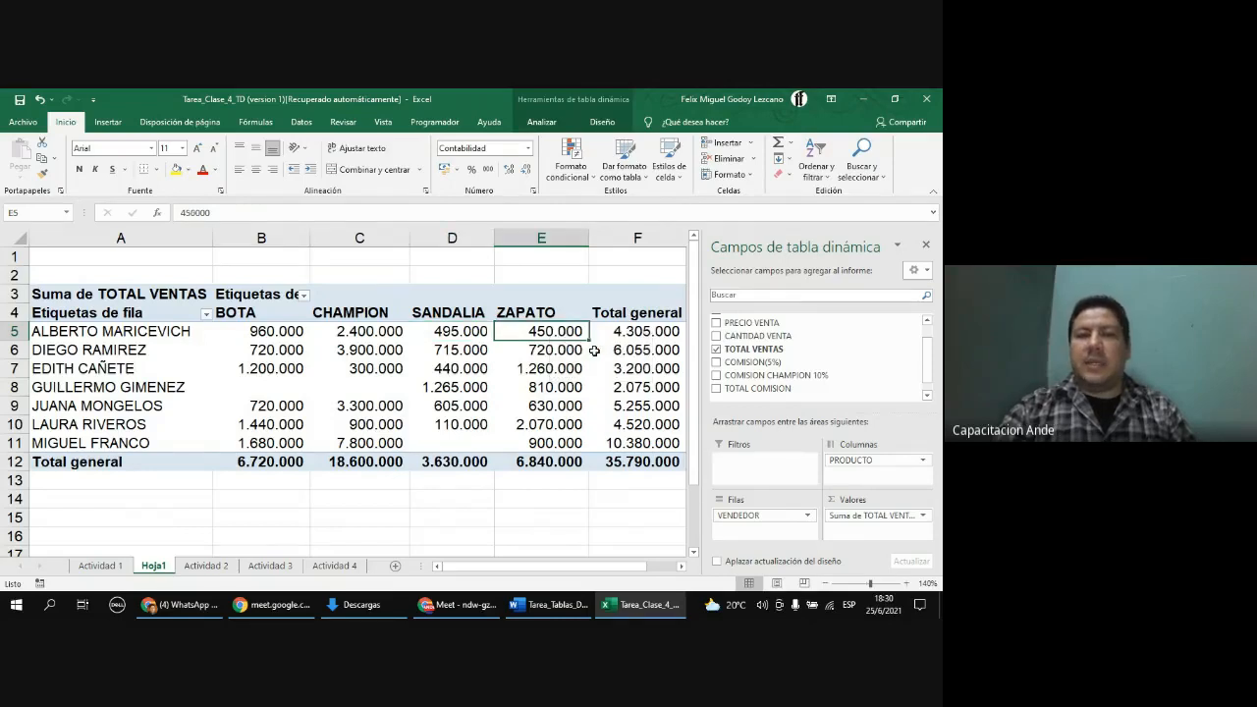
click(648, 330)
drag(565, 331, 283, 331)
click(659, 331)
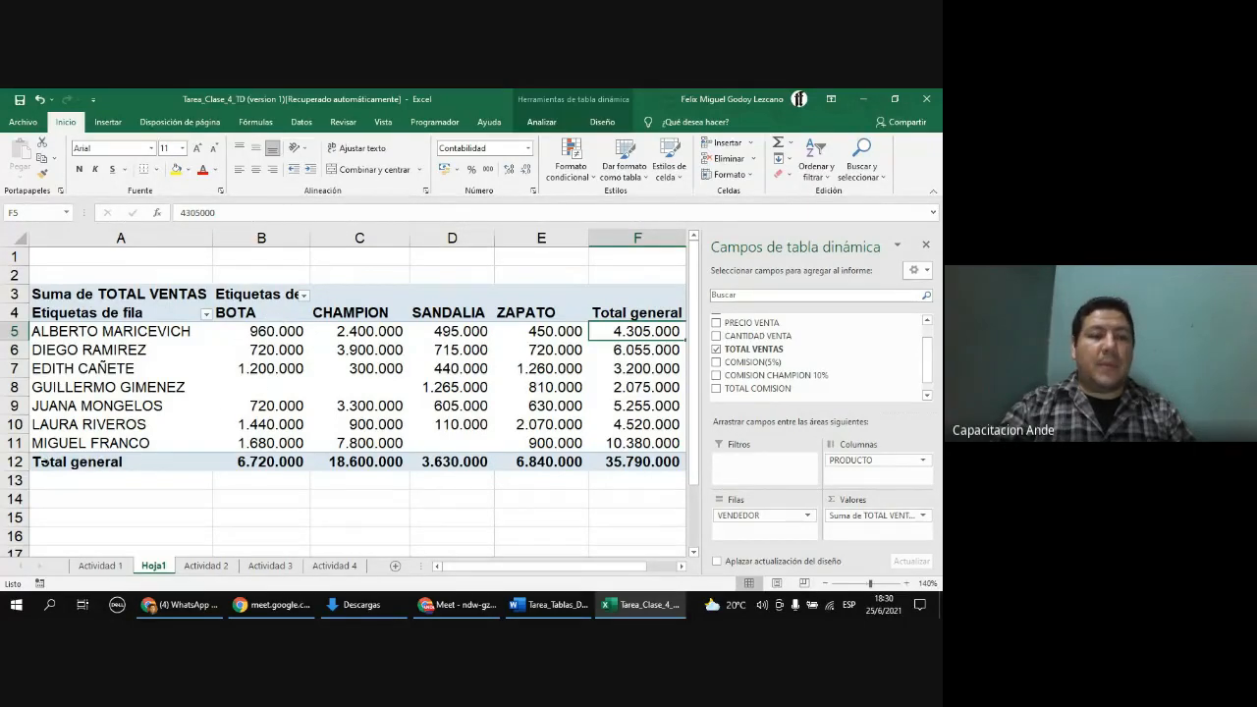
click(30, 461)
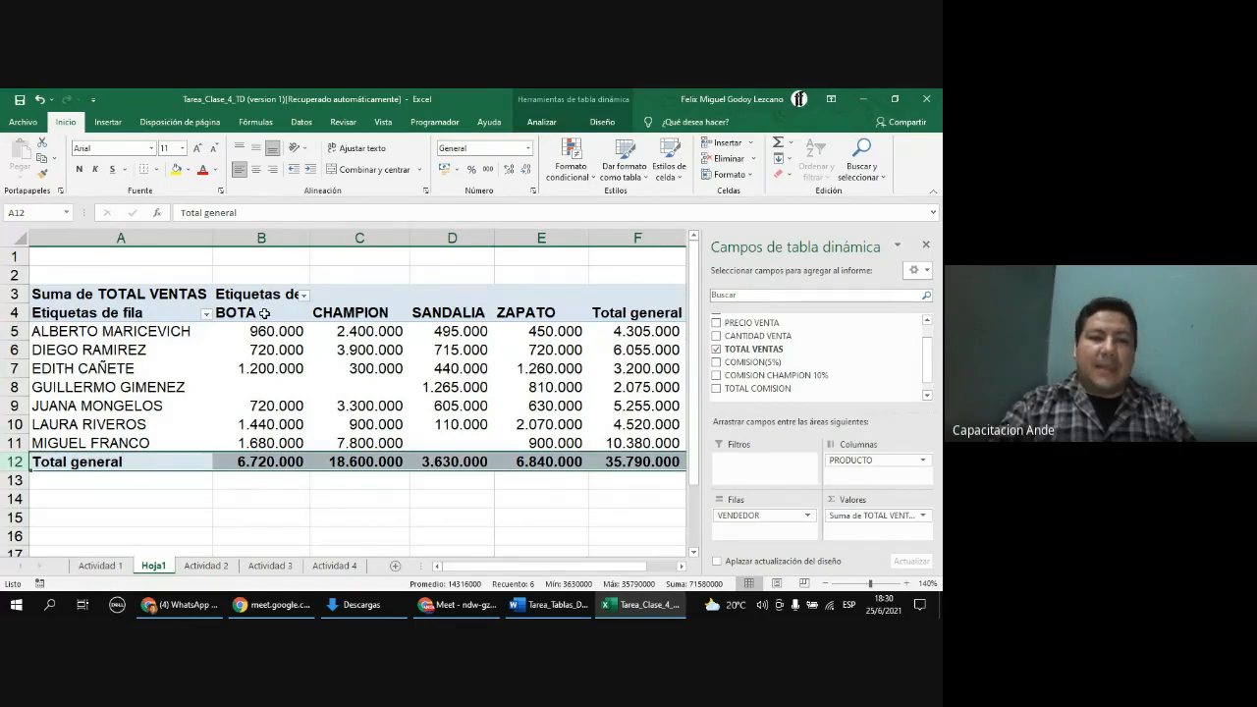
click(282, 463)
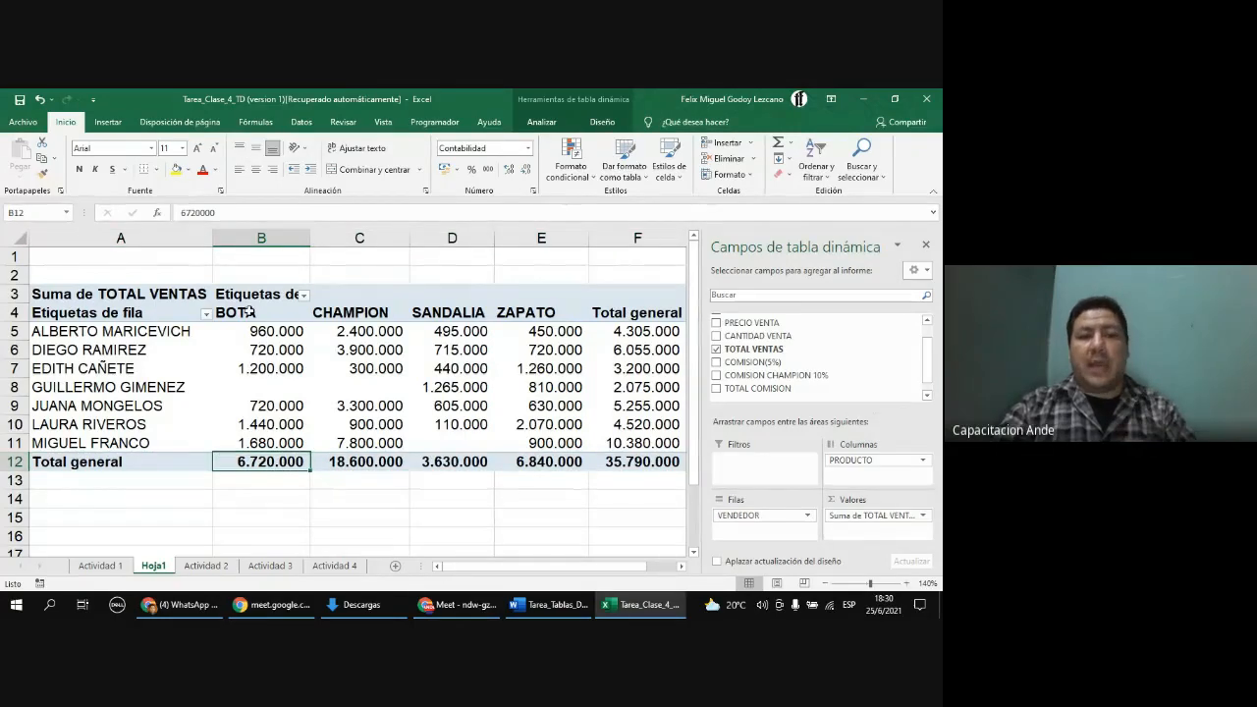
click(373, 463)
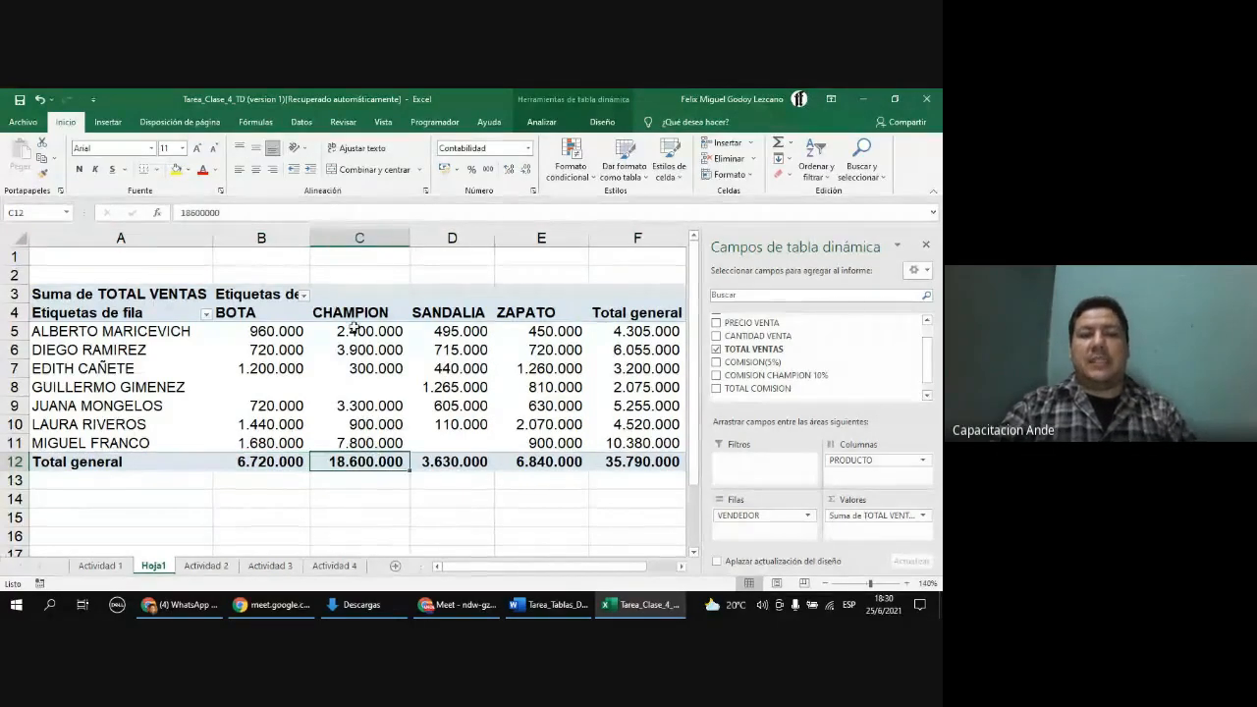
click(455, 465)
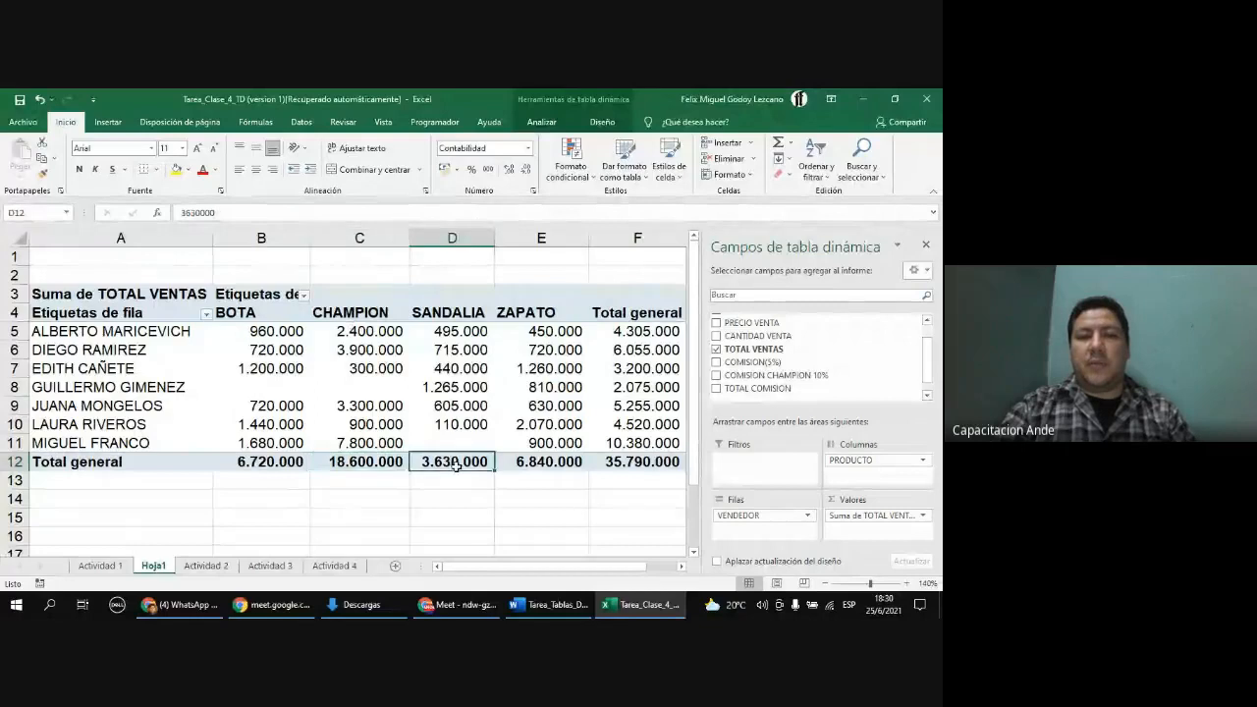
click(558, 465)
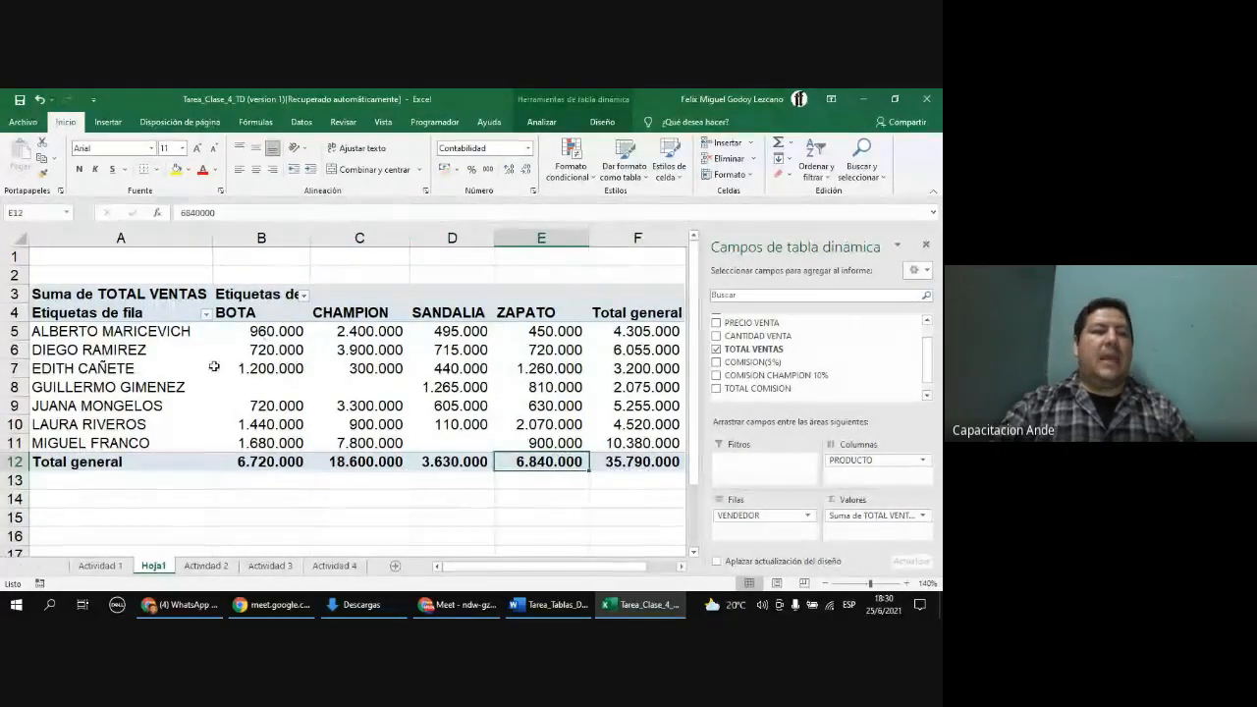
click(47, 389)
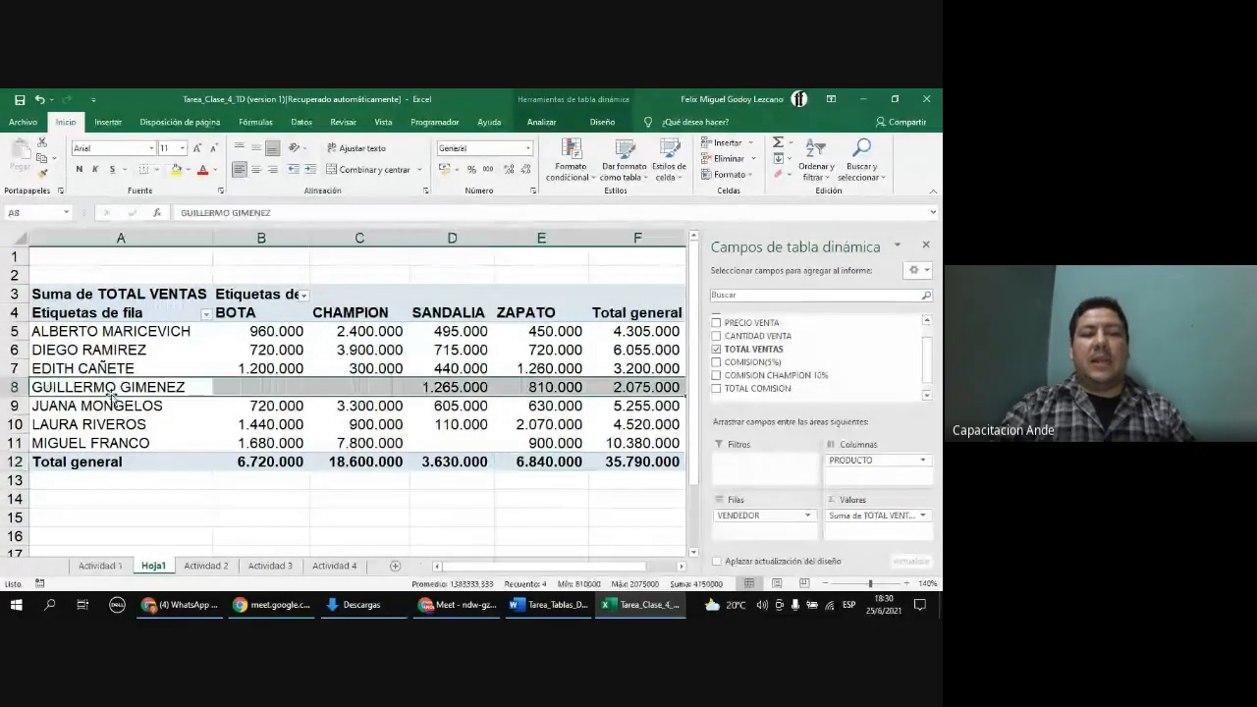
click(259, 388)
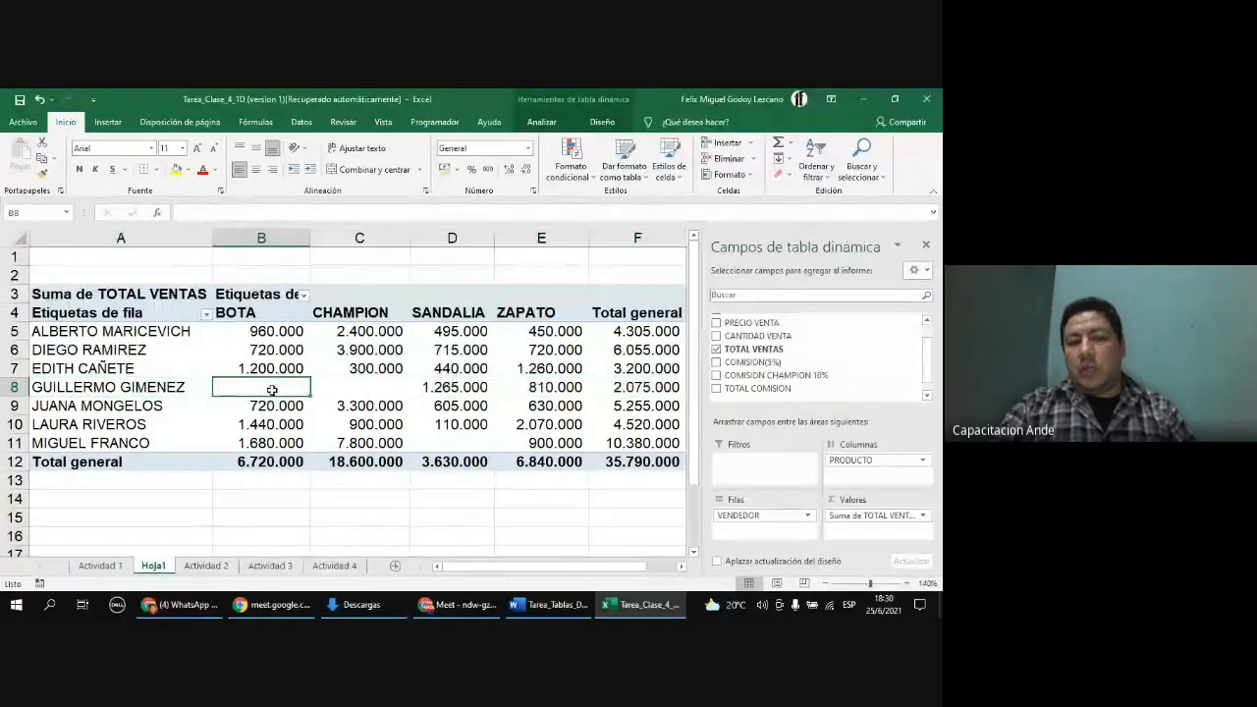
click(377, 387)
click(253, 385)
click(345, 393)
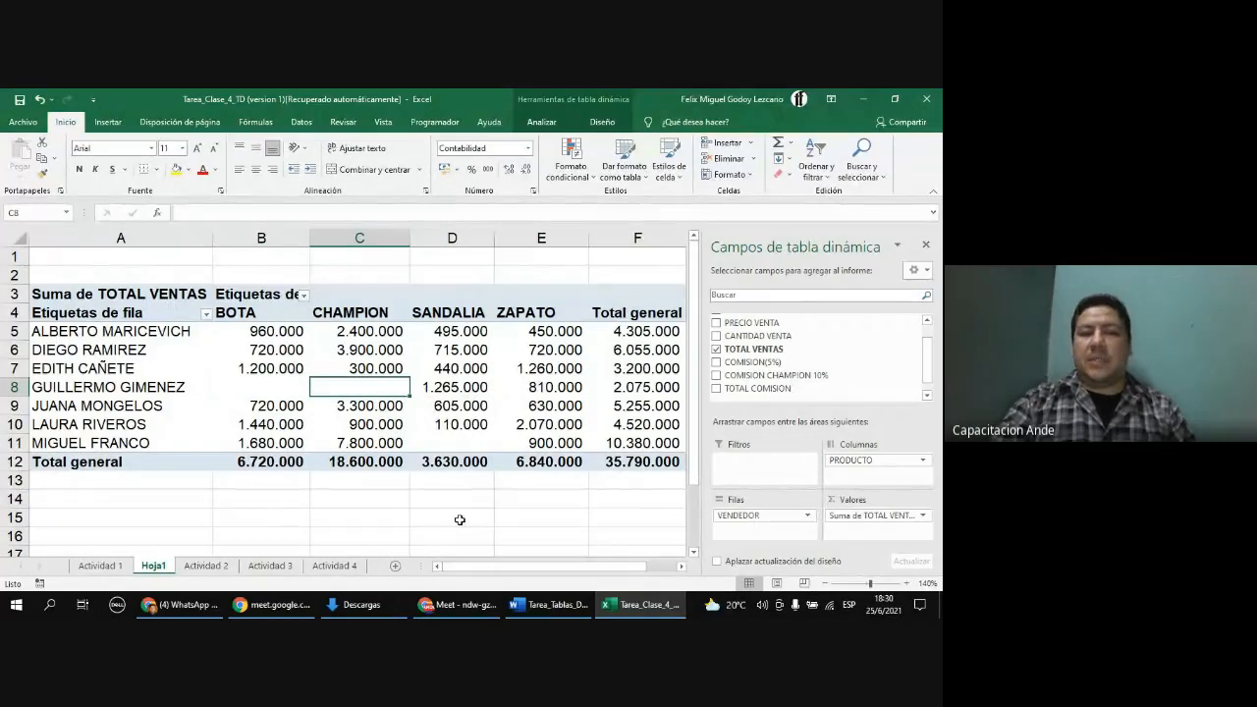
click(424, 443)
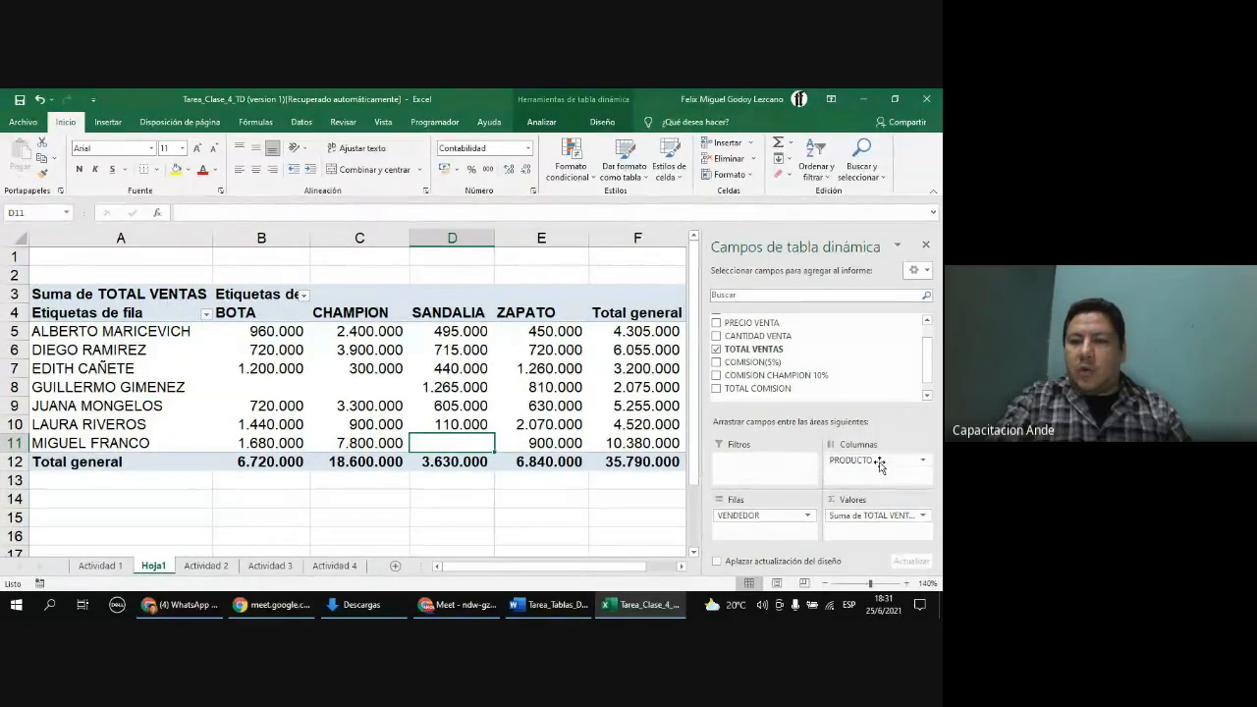
Step: Move the PRODUCTO field from columns to rows so each seller's products are listed beneath them
drag(879, 469, 783, 535)
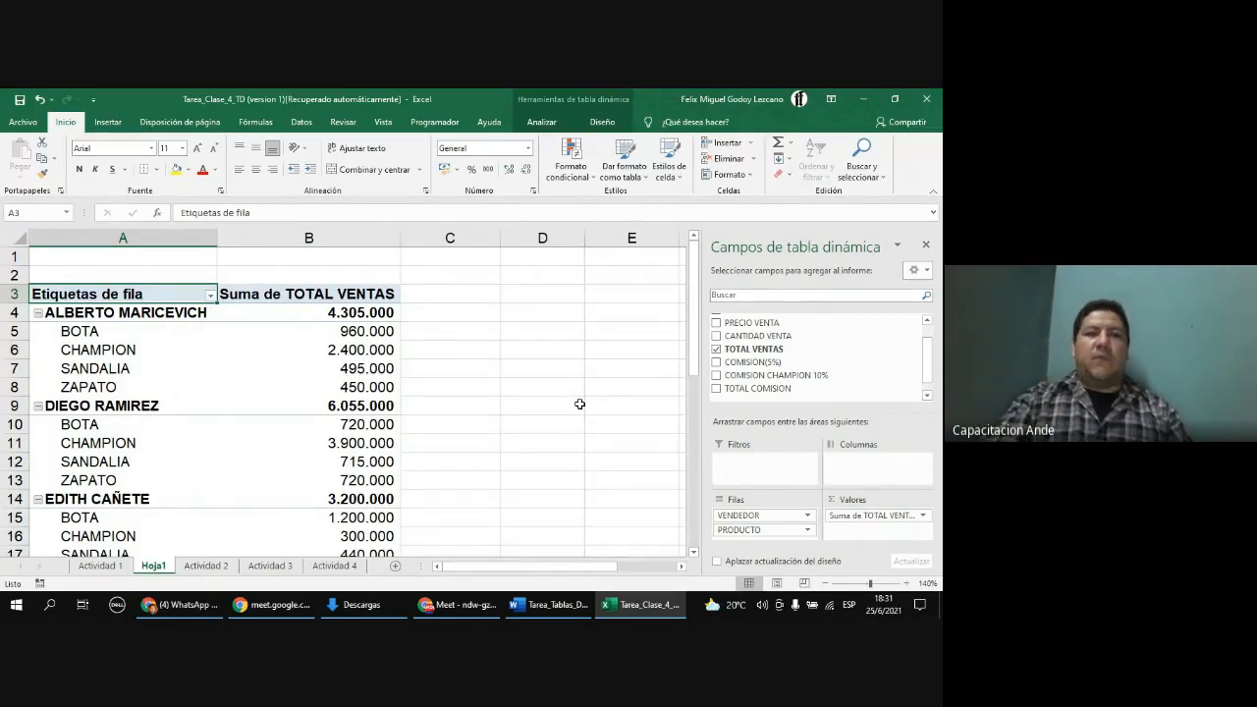
click(59, 306)
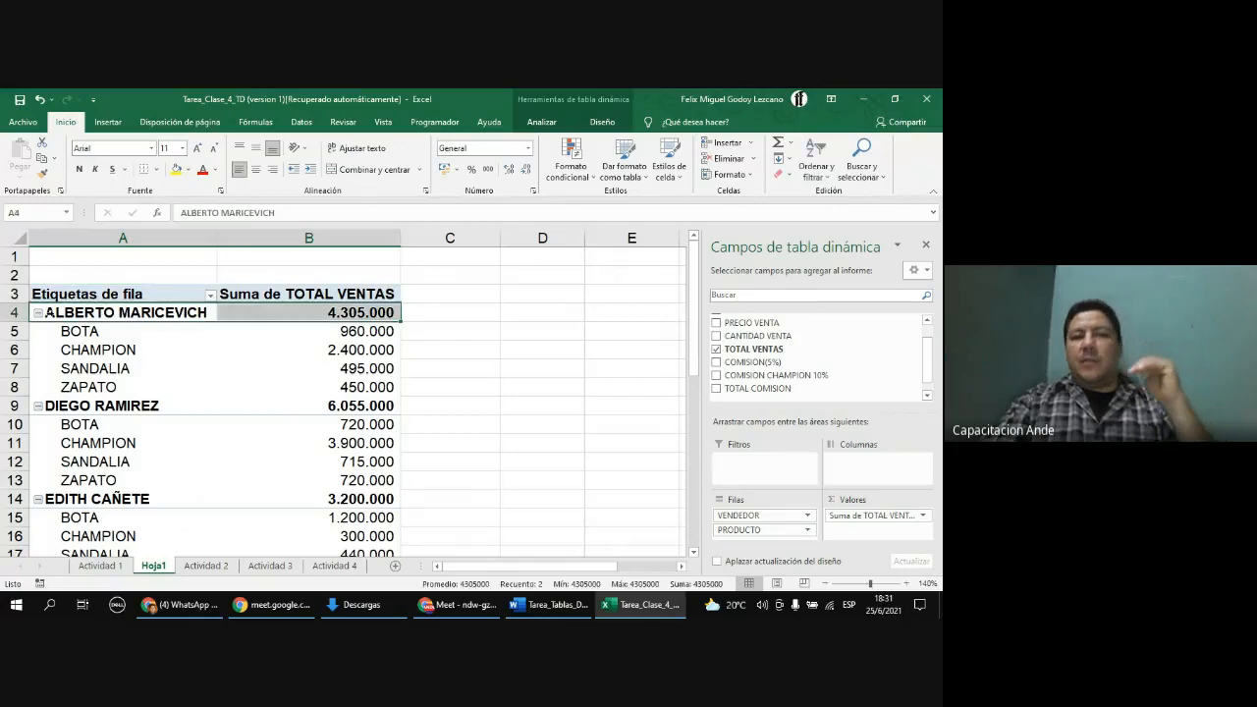
click(101, 334)
click(106, 354)
click(110, 371)
click(111, 390)
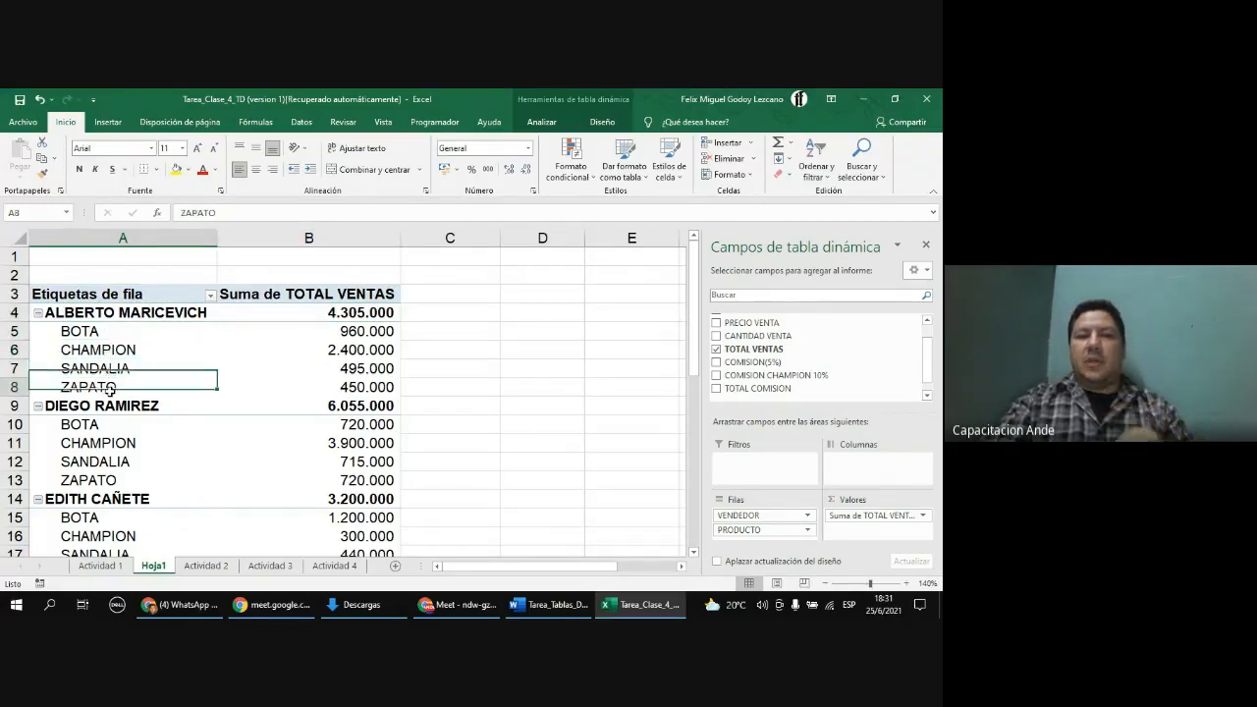
Step: Review each seller's per-product sales amounts, subtotals and the grand total down the PivotTable
click(355, 331)
click(358, 350)
click(361, 370)
click(358, 390)
scroll(142, 378, down, 1)
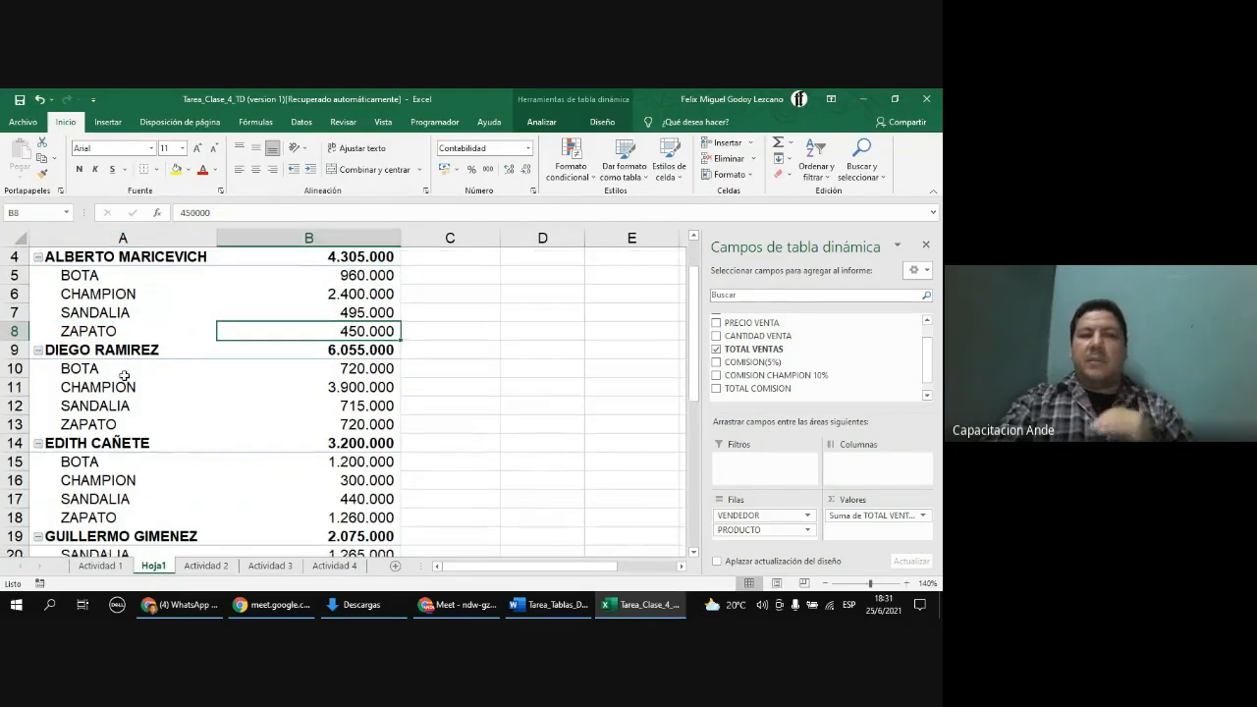
click(208, 369)
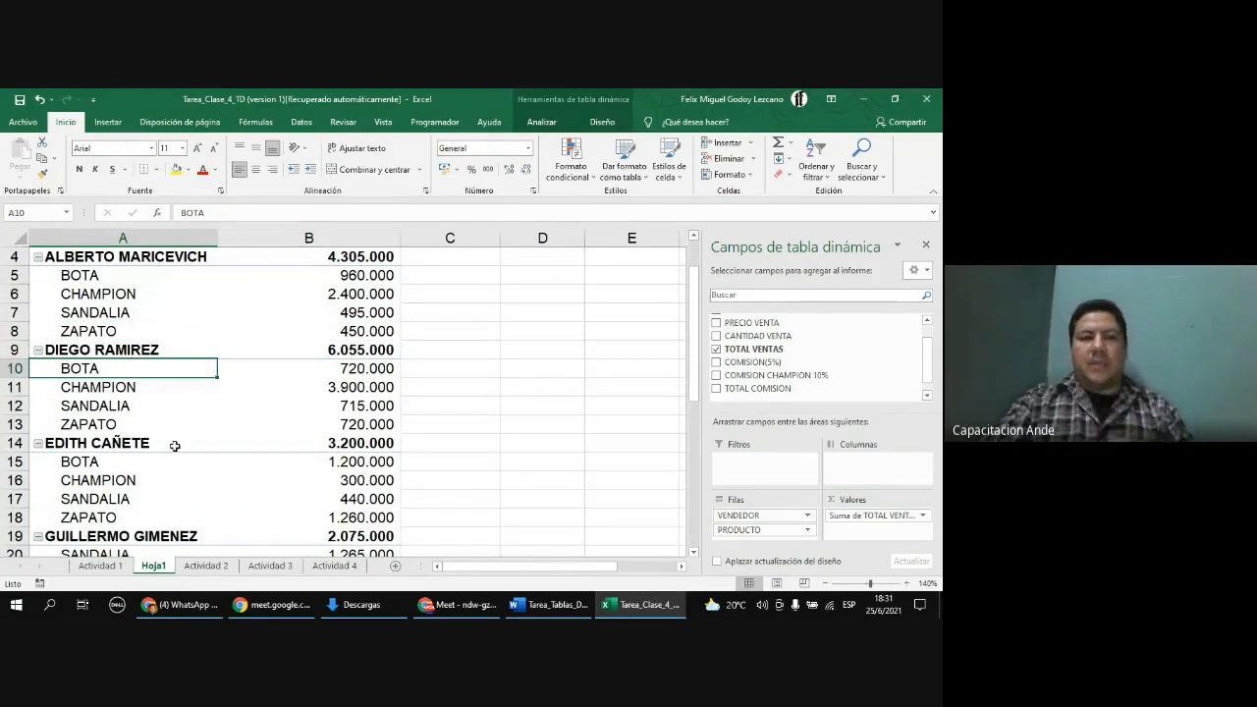
scroll(162, 422, down, 4)
scroll(167, 389, down, 4)
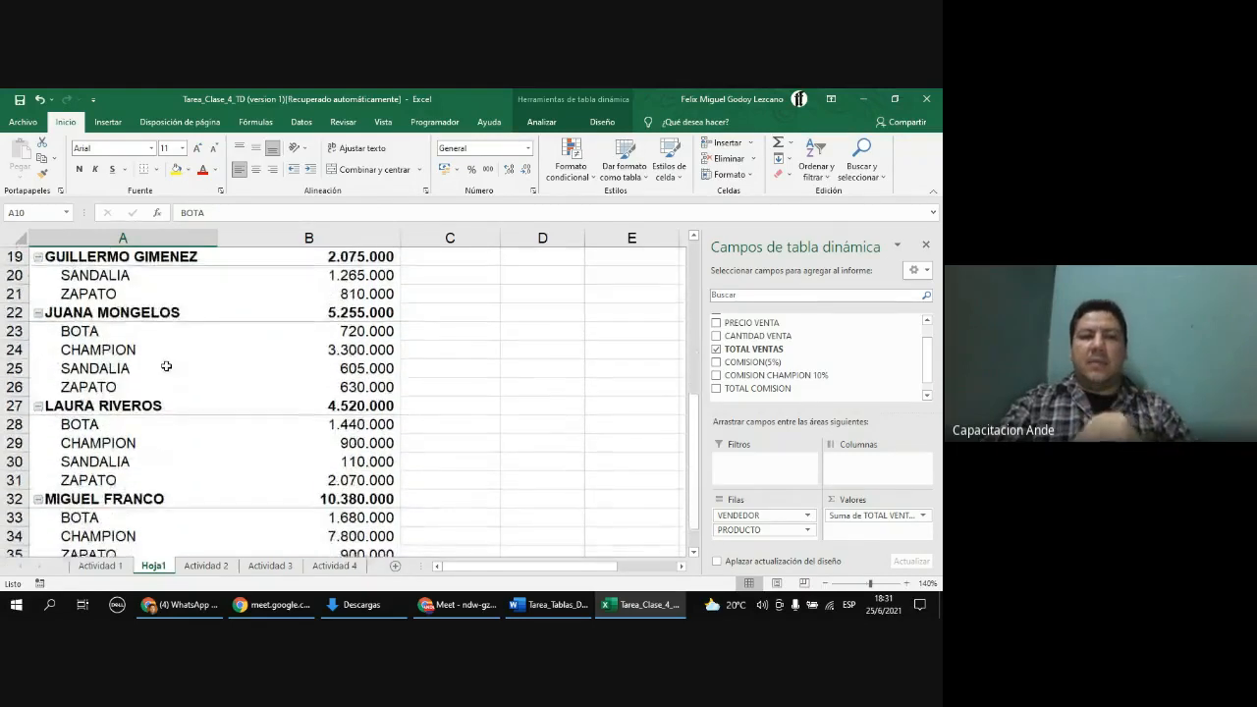
click(371, 413)
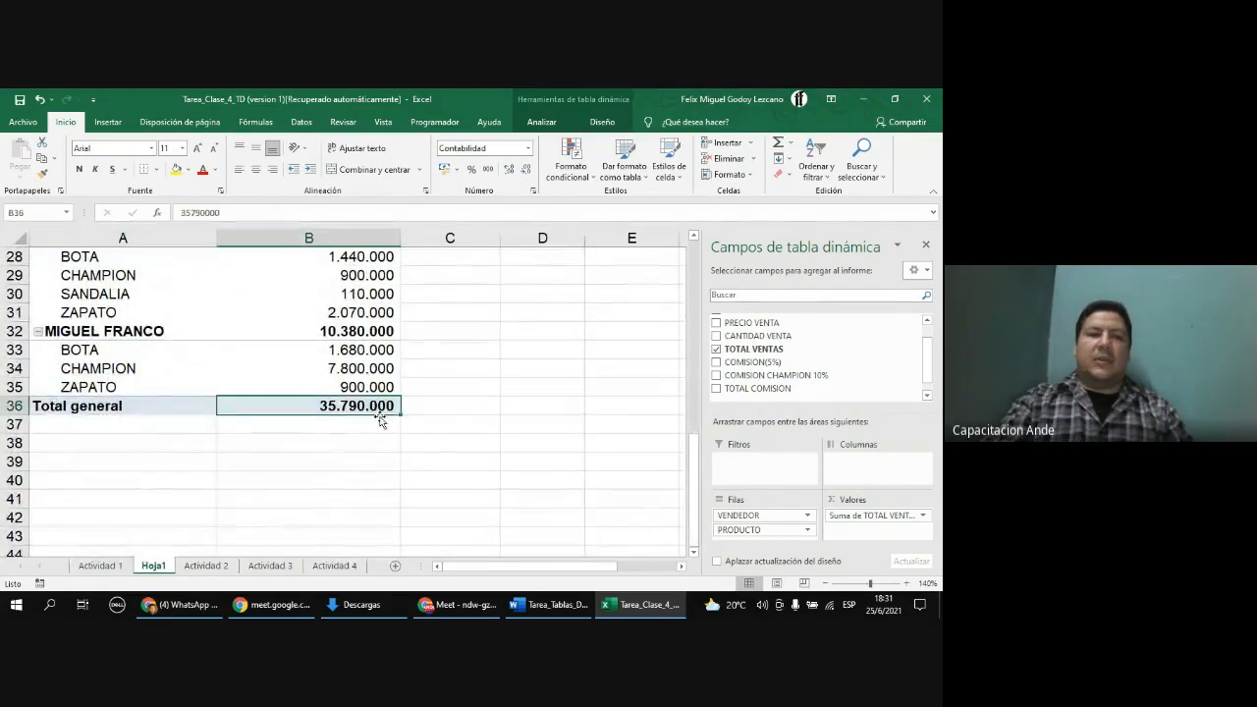
scroll(435, 444, up, 1)
click(371, 389)
scroll(367, 388, up, 2)
click(365, 402)
scroll(363, 412, up, 4)
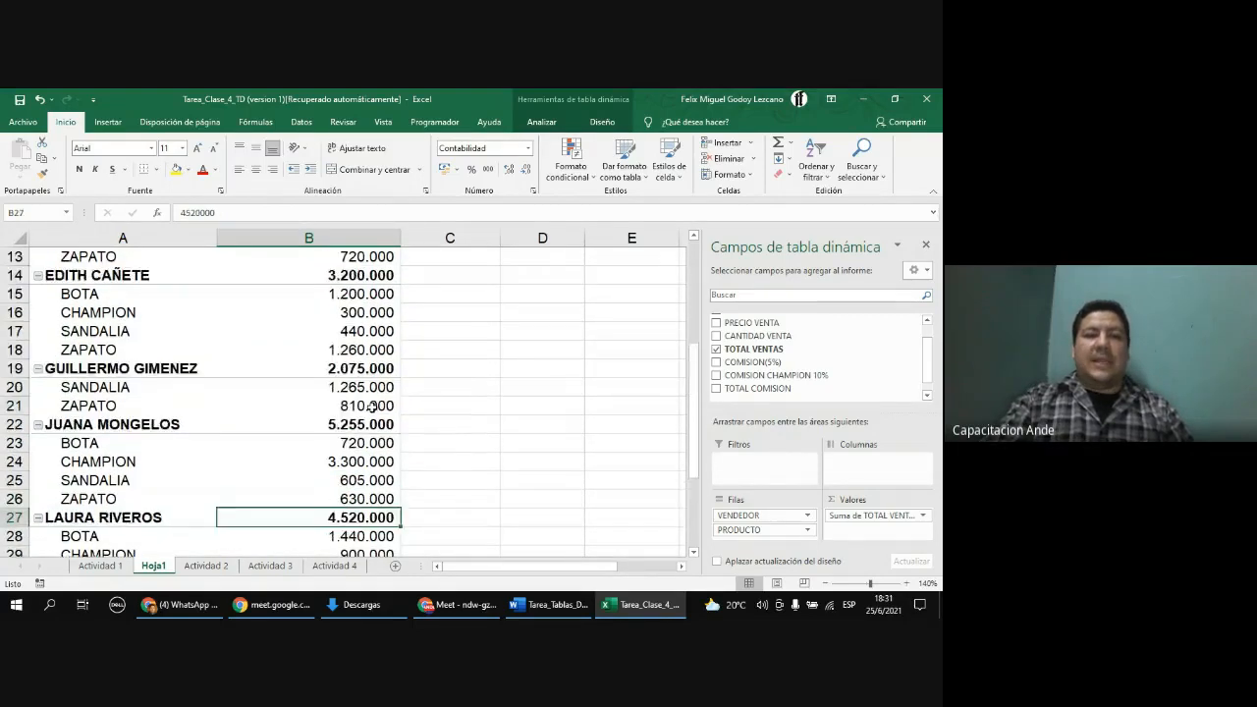
scroll(362, 429, up, 2)
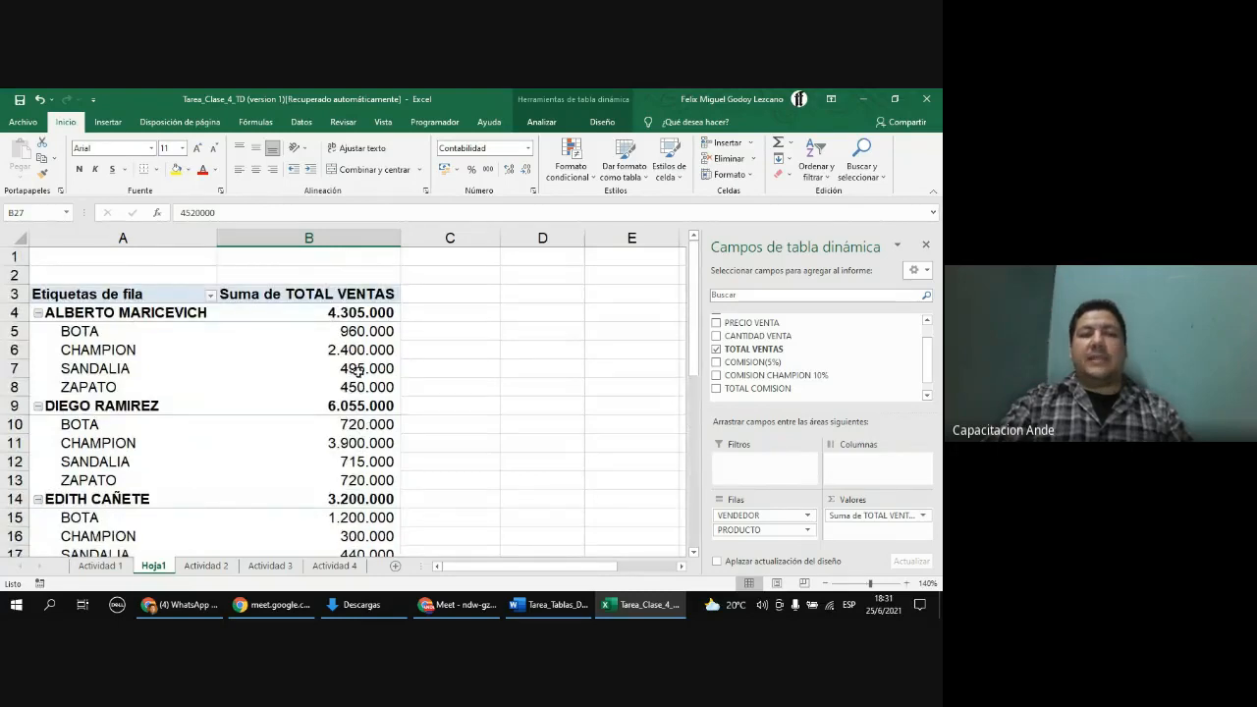
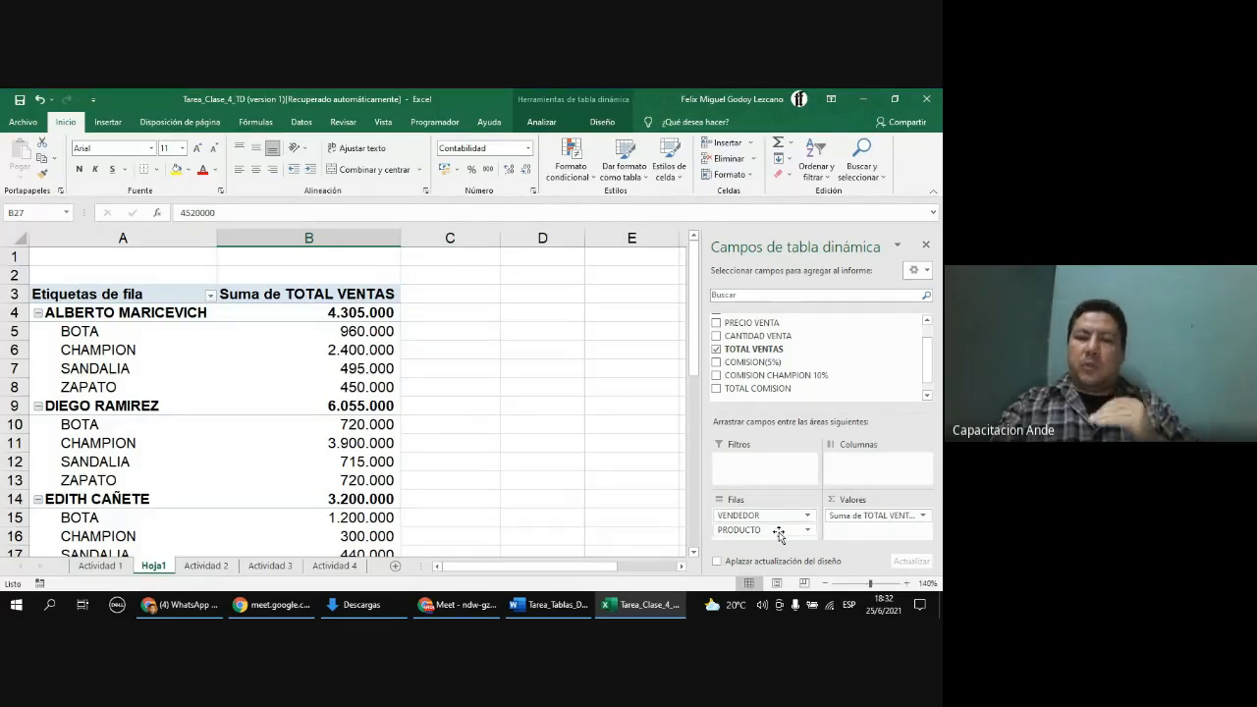
Step: Reorder the row fields so PRODUCTO comes before VENDEDOR, listing sellers under each product
click(779, 532)
drag(779, 535, 781, 513)
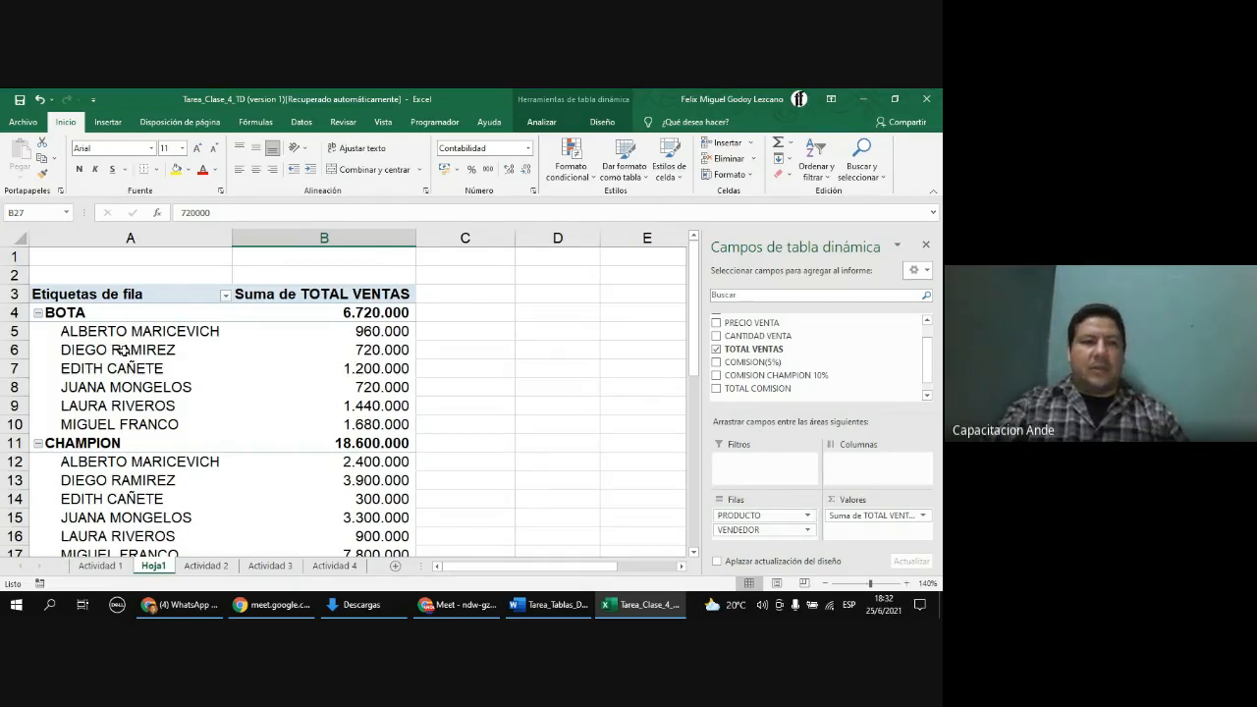
click(102, 316)
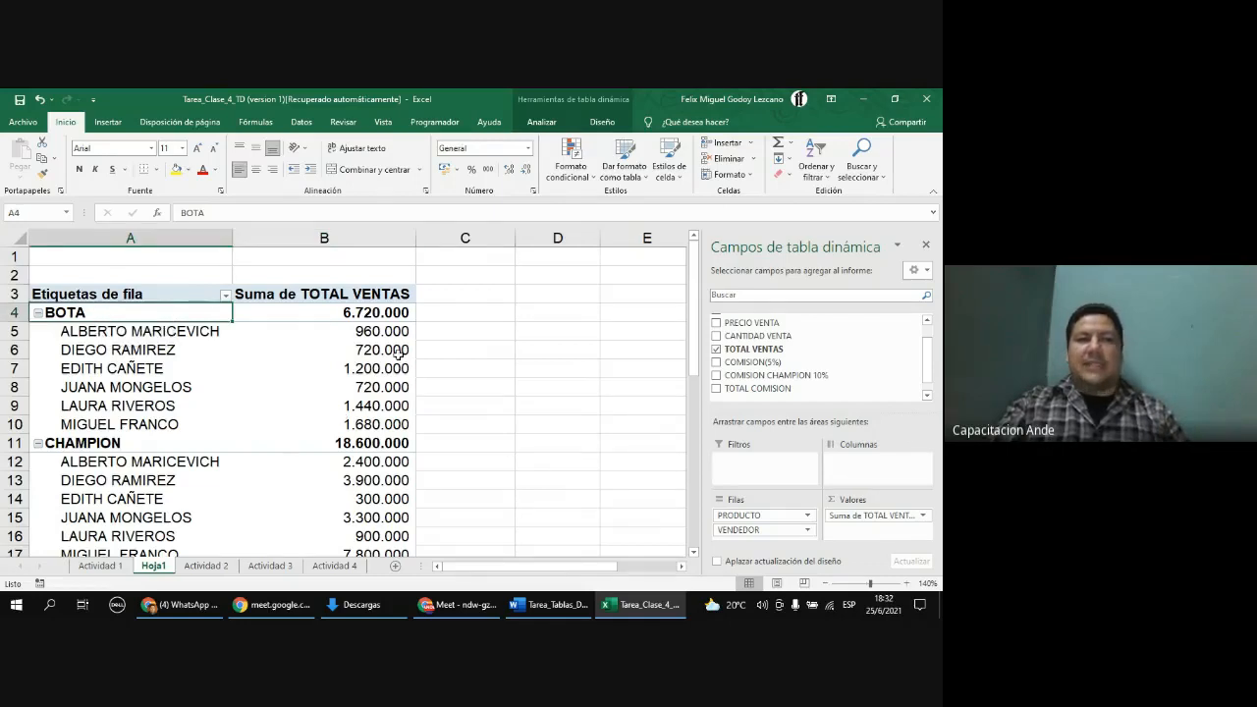
Step: Review each product's per-seller sales amounts and product totals down the PivotTable
click(389, 319)
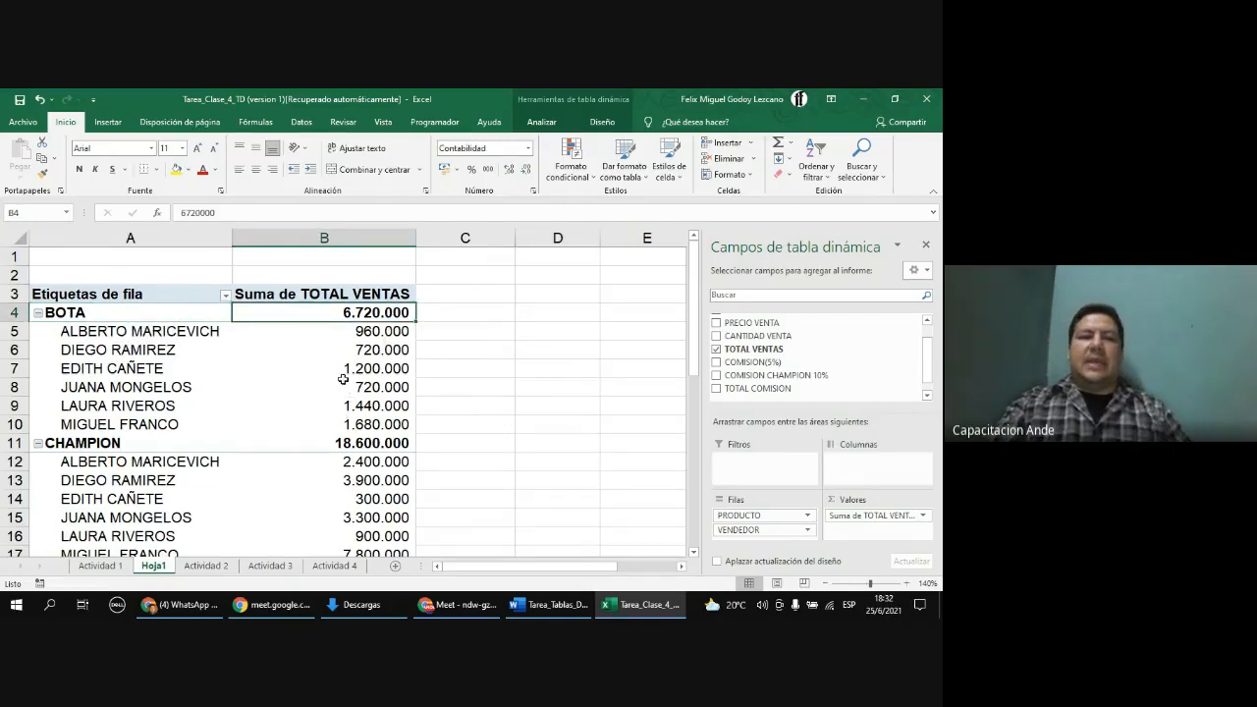
click(150, 334)
click(150, 351)
click(151, 369)
click(153, 387)
click(363, 334)
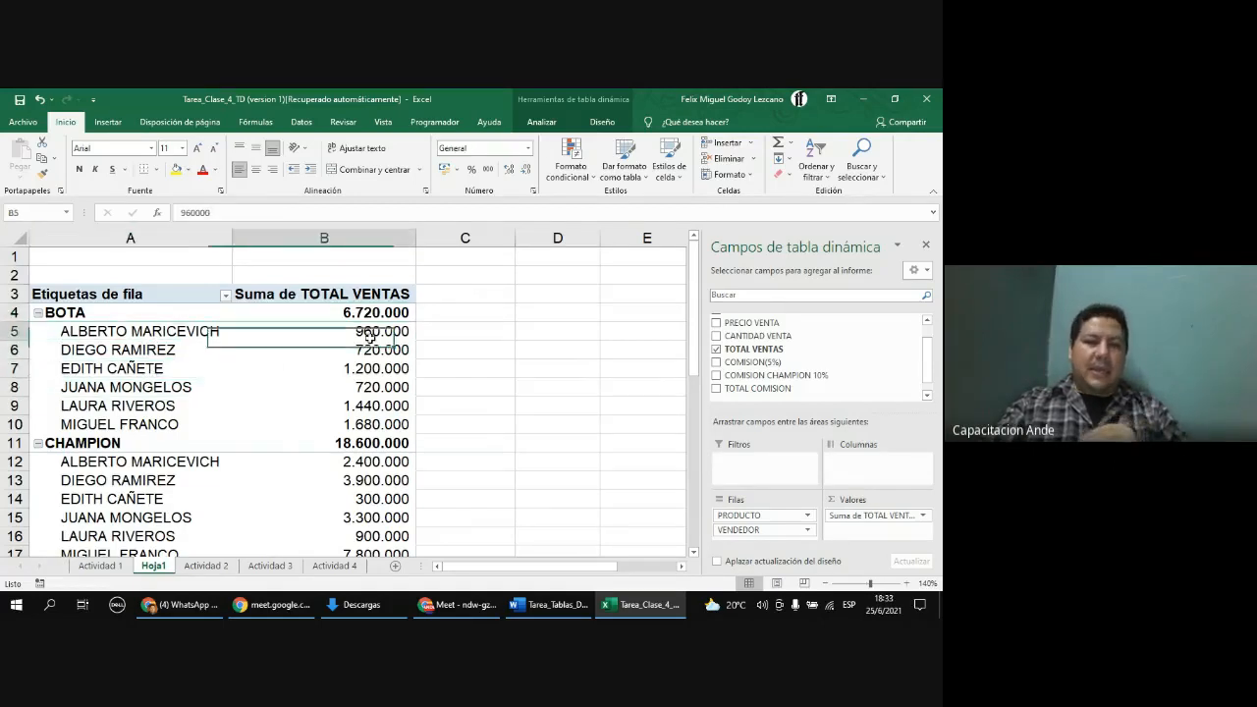
click(371, 351)
click(369, 368)
click(369, 387)
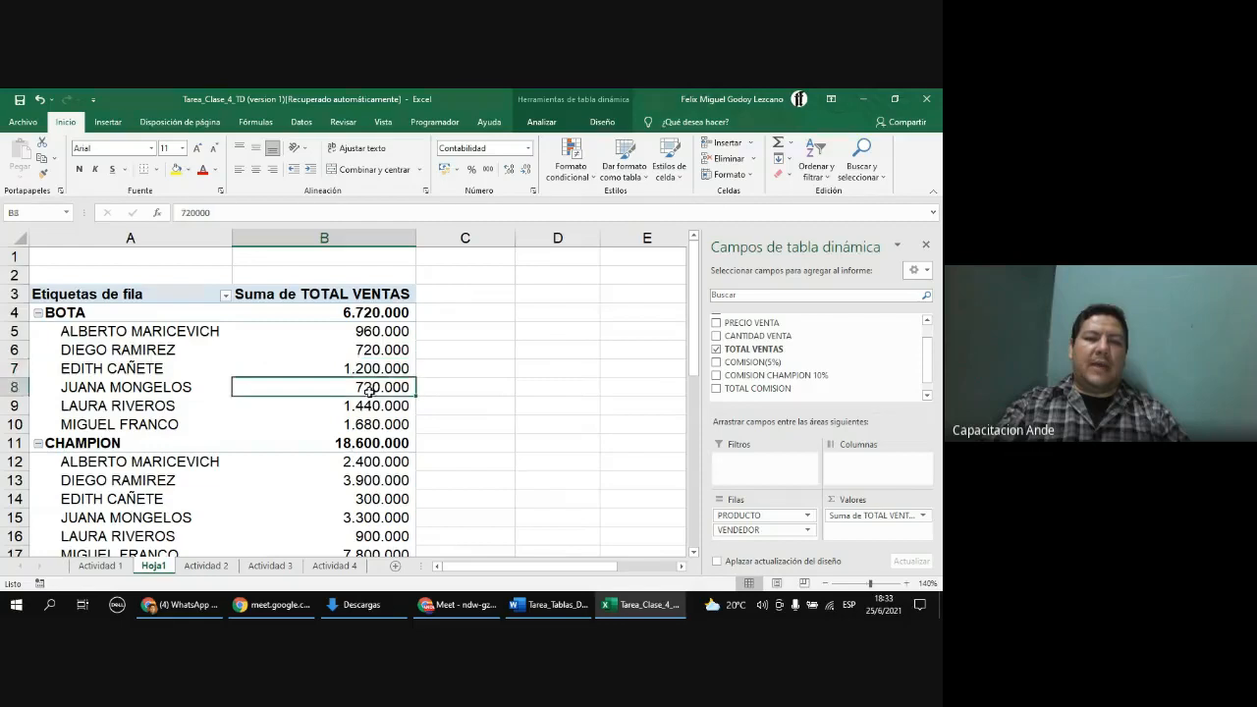
click(324, 420)
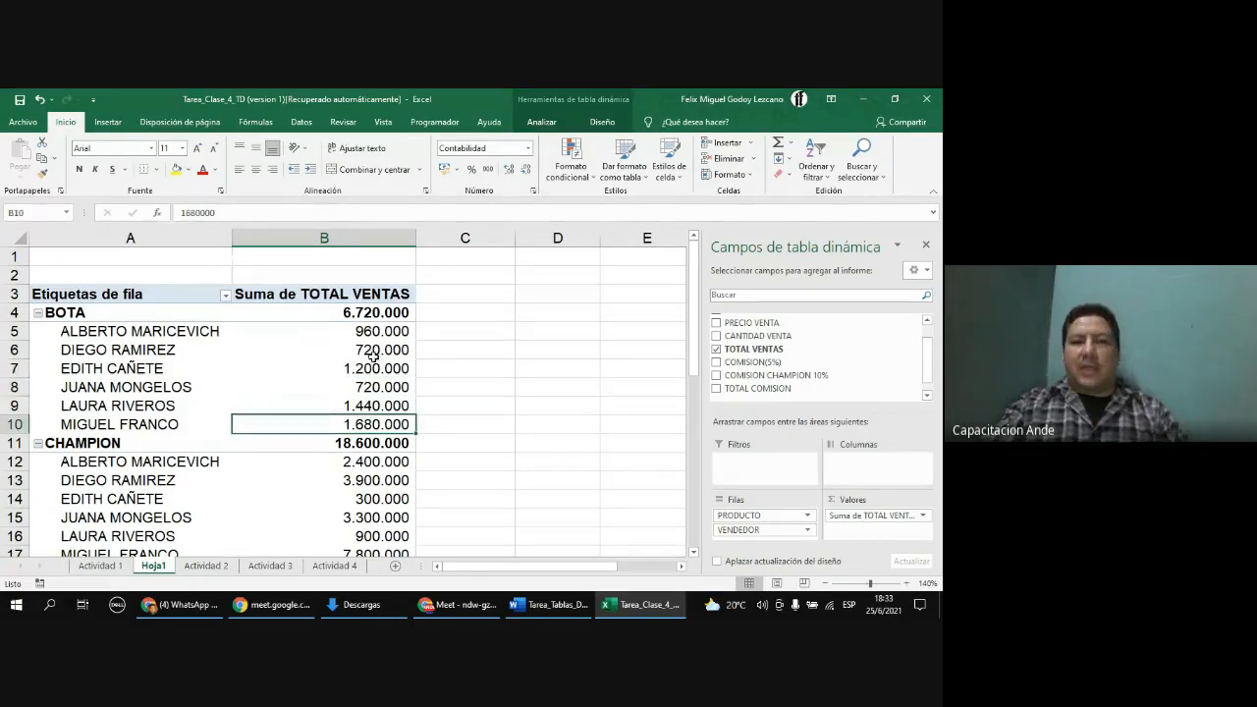
scroll(376, 361, down, 1)
scroll(376, 361, down, 2)
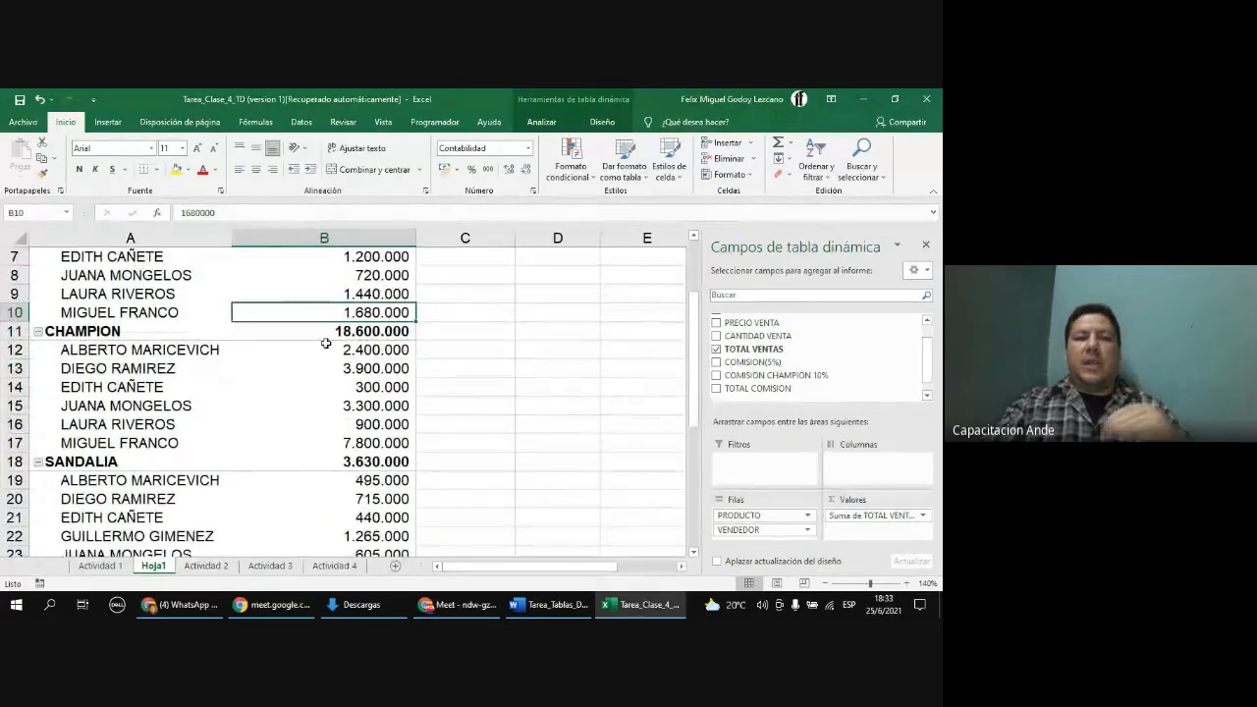
scroll(182, 412, down, 3)
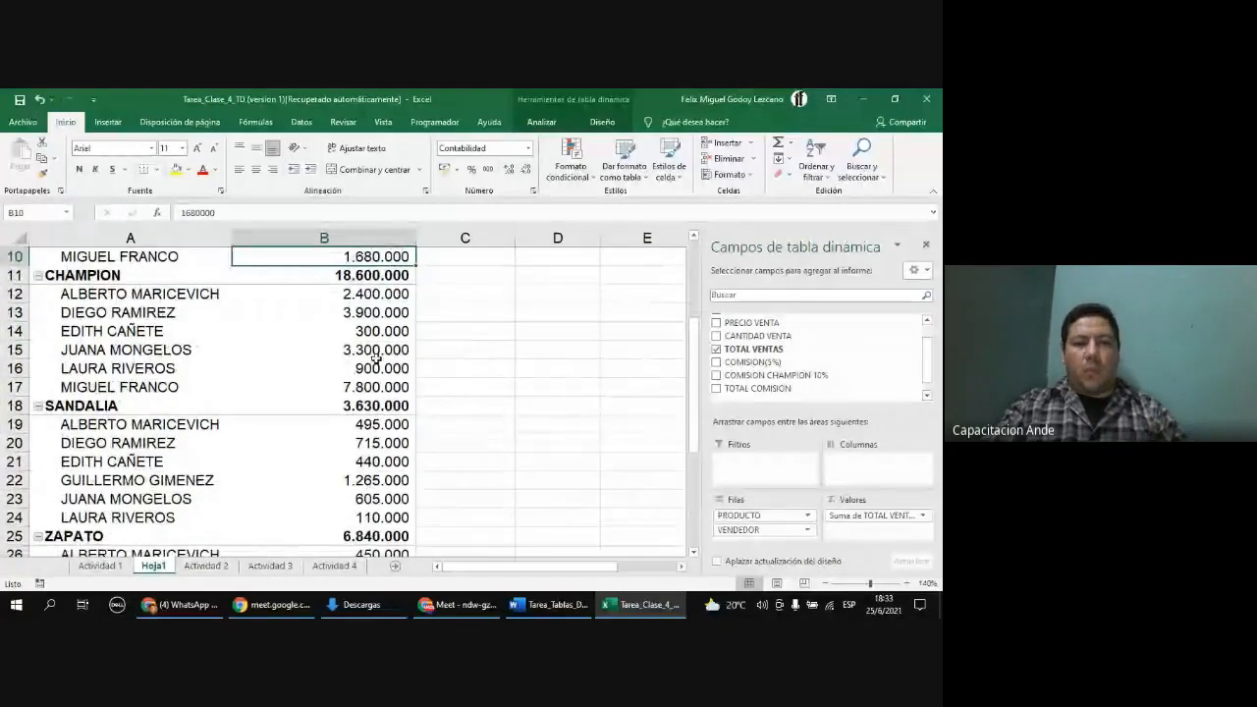
scroll(138, 368, down, 2)
scroll(214, 393, up, 7)
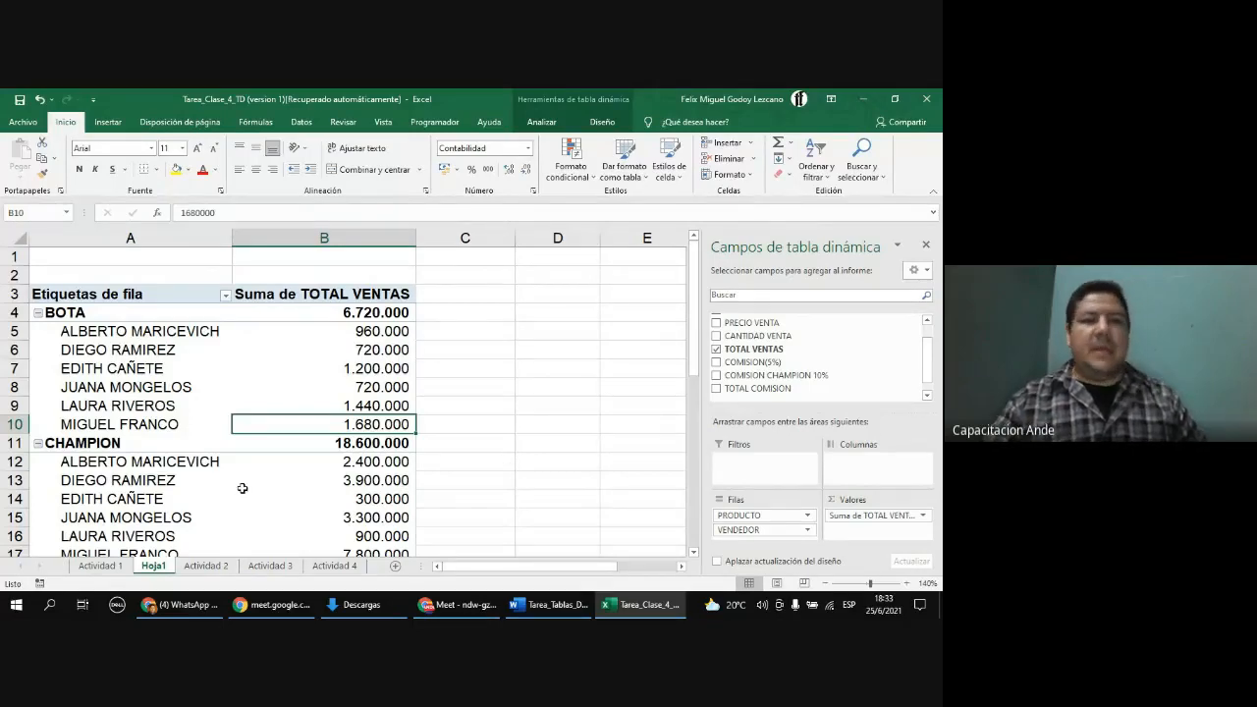
mouse_move(247, 486)
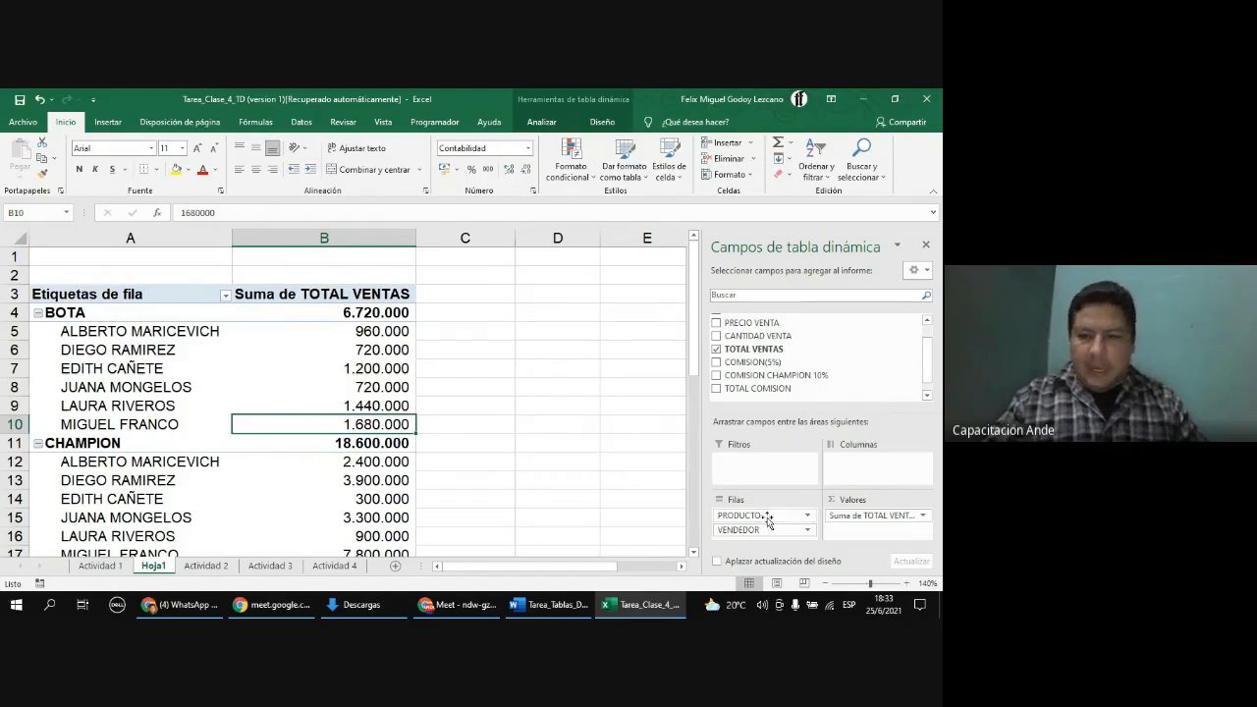
click(906, 584)
click(906, 583)
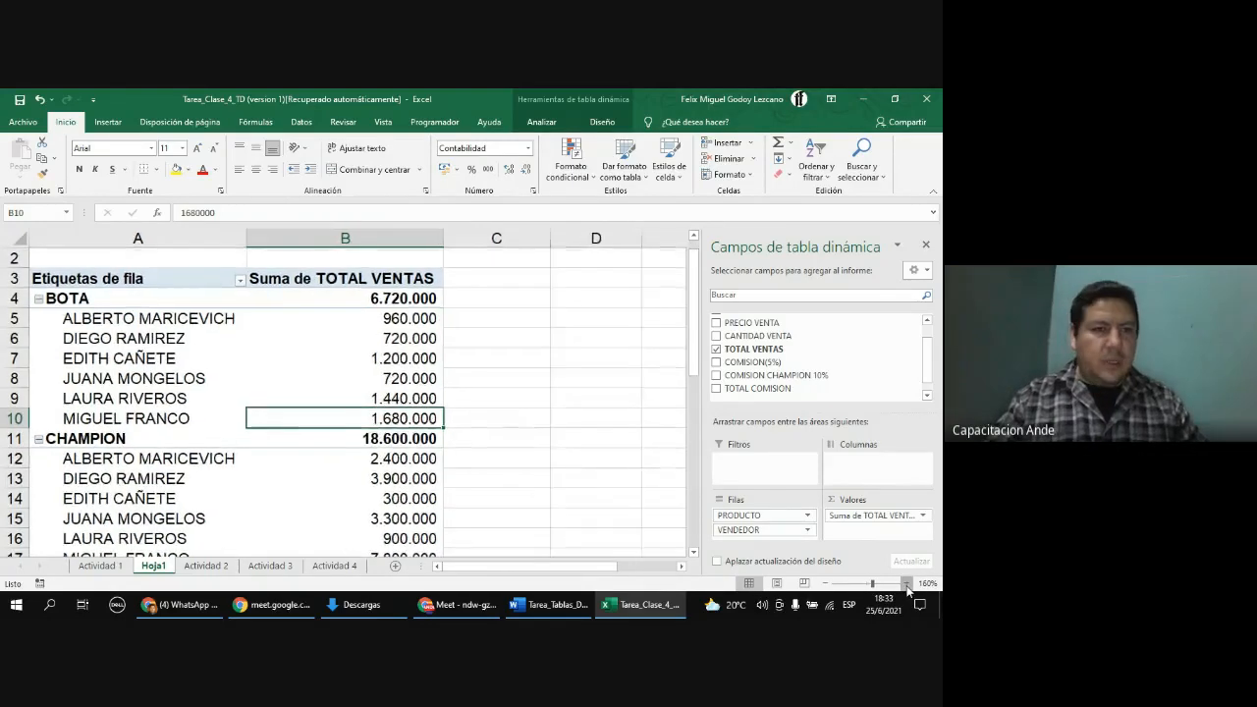
click(906, 584)
scroll(455, 462, up, 1)
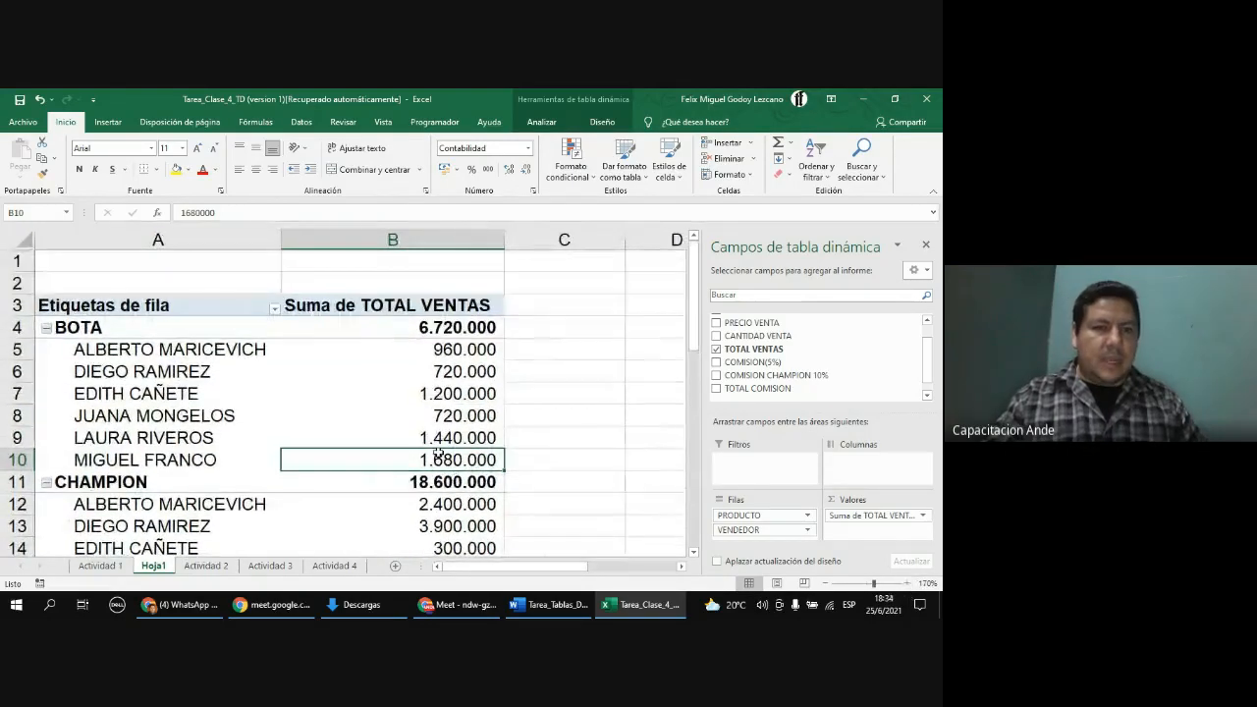
click(275, 309)
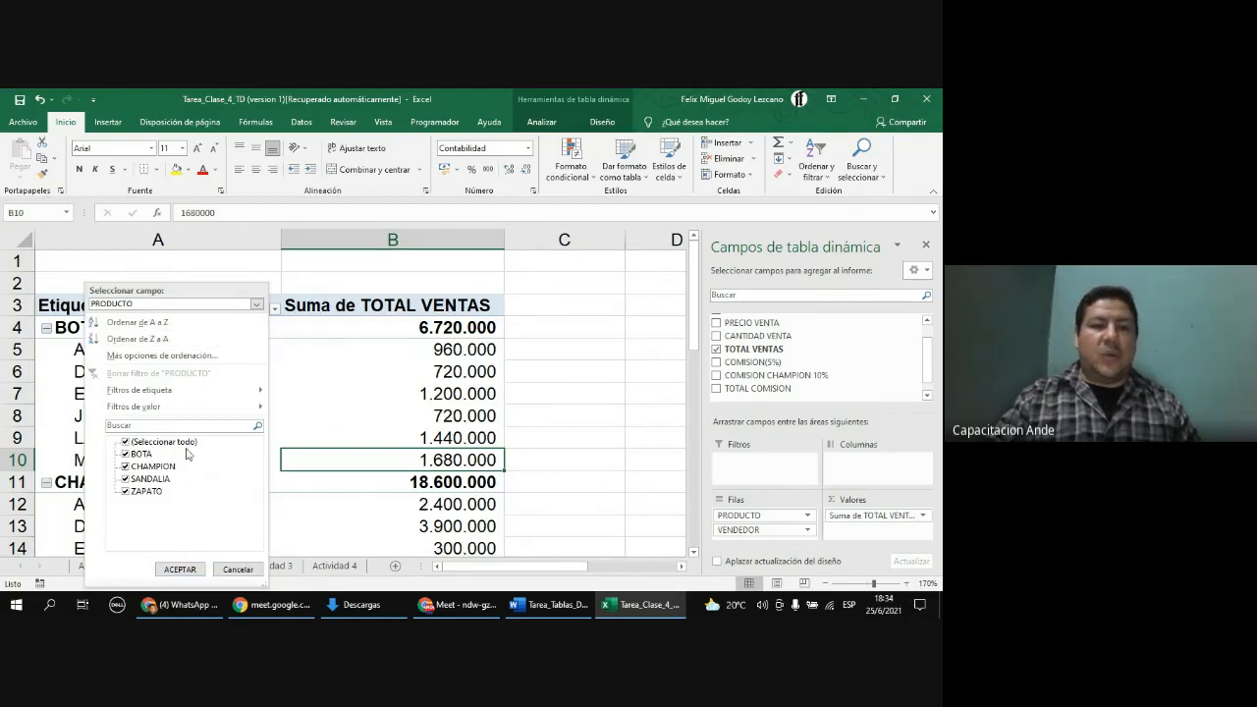
click(302, 391)
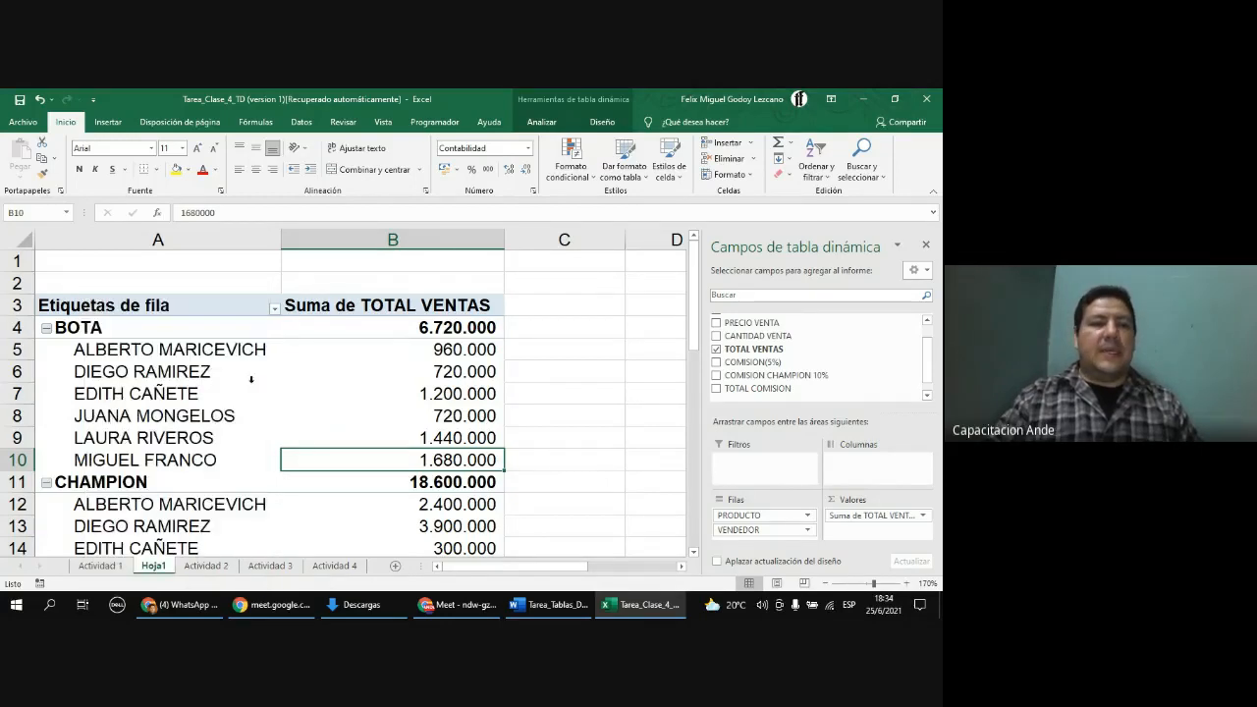
click(202, 349)
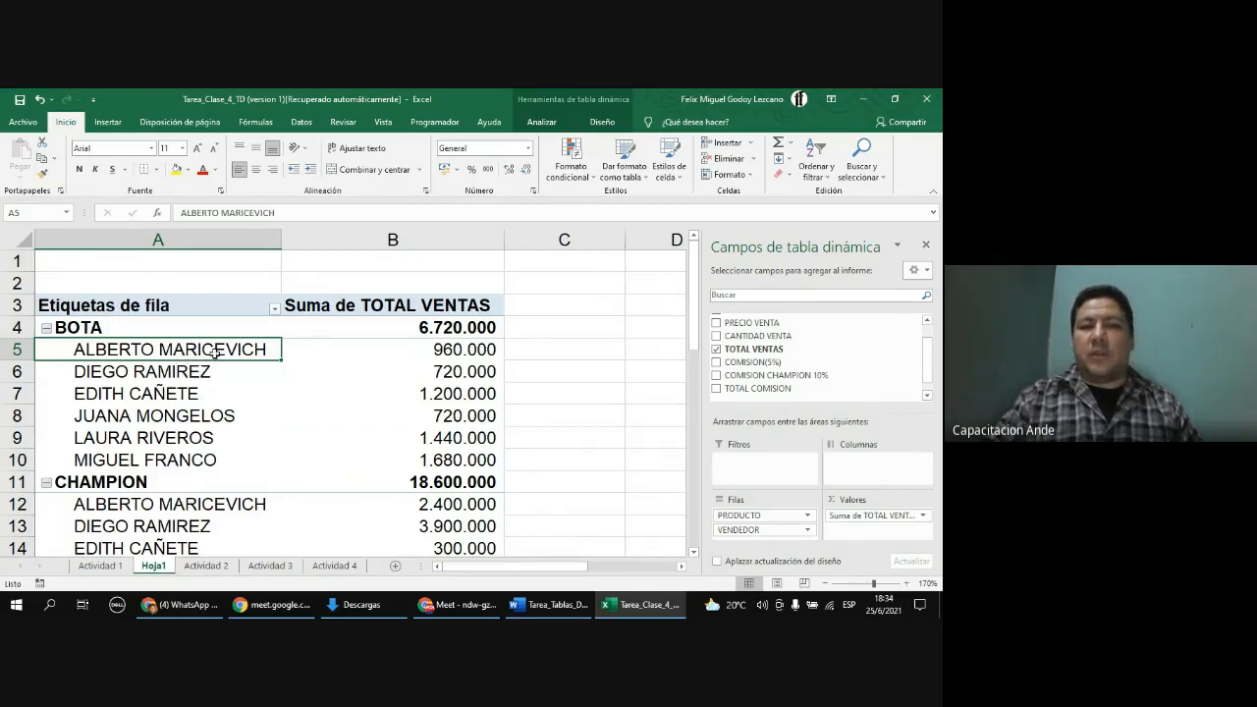
right_click(200, 357)
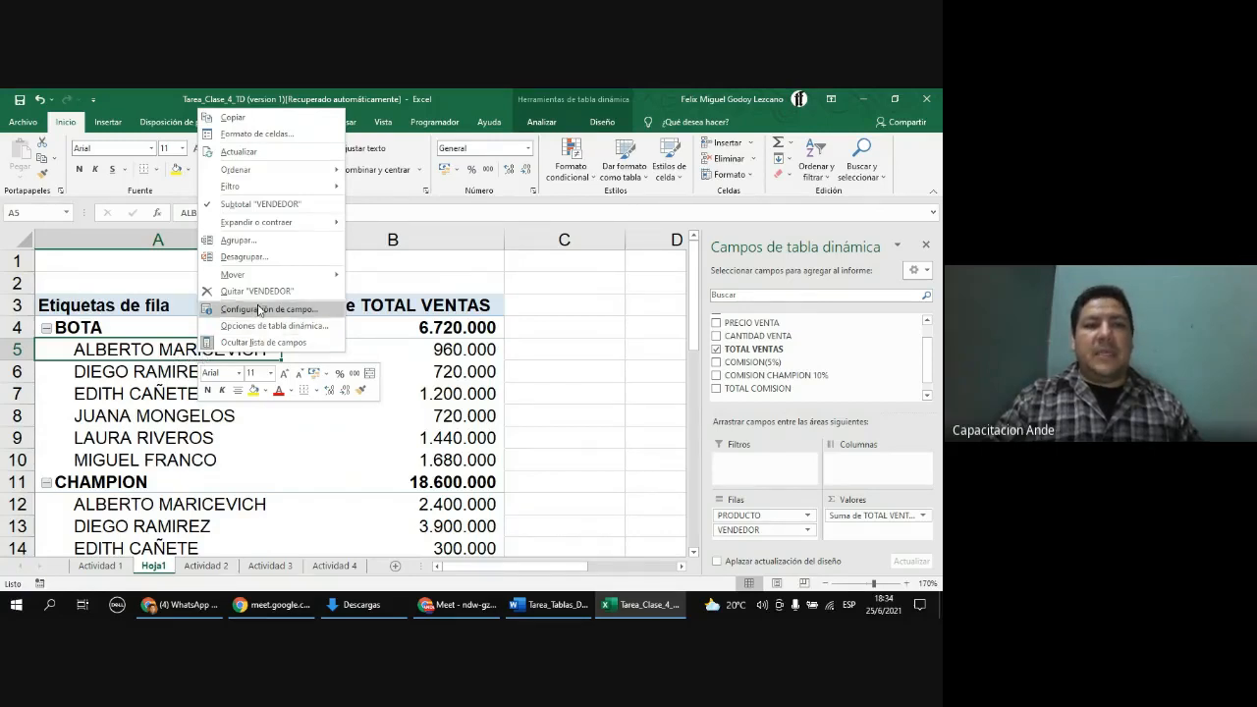
mouse_move(254, 192)
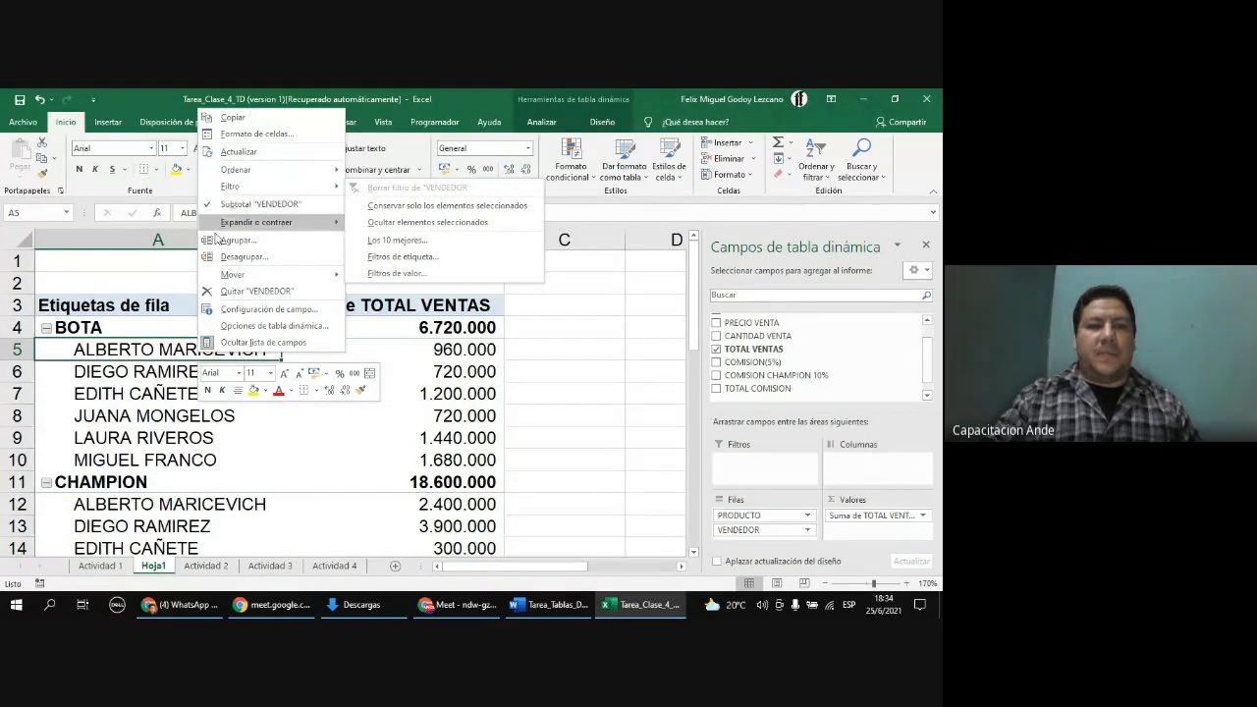
click(144, 443)
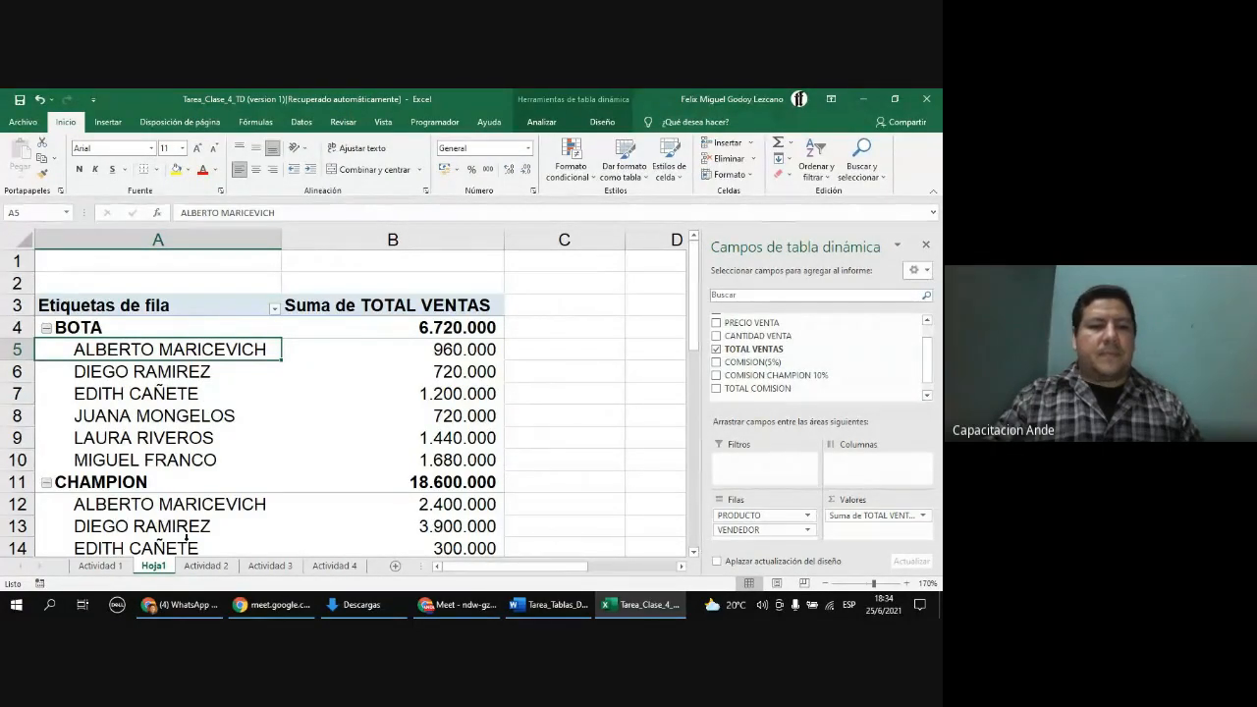
scroll(336, 456, down, 2)
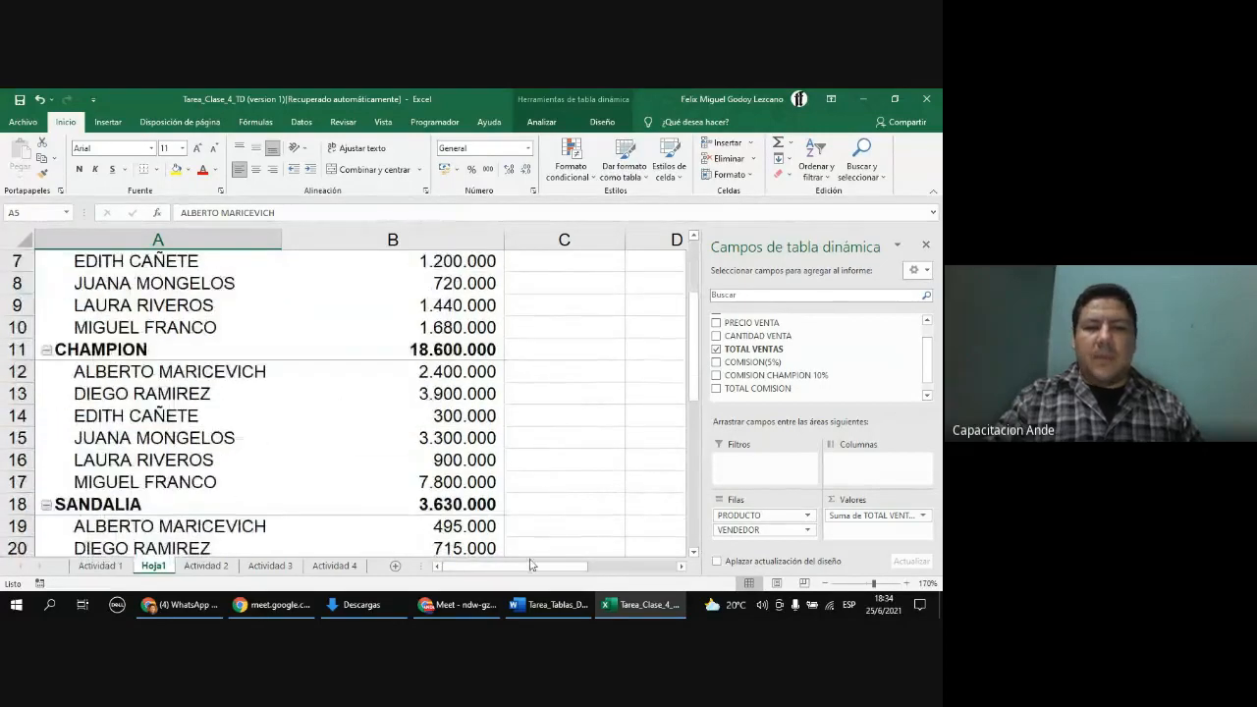
scroll(432, 462, up, 2)
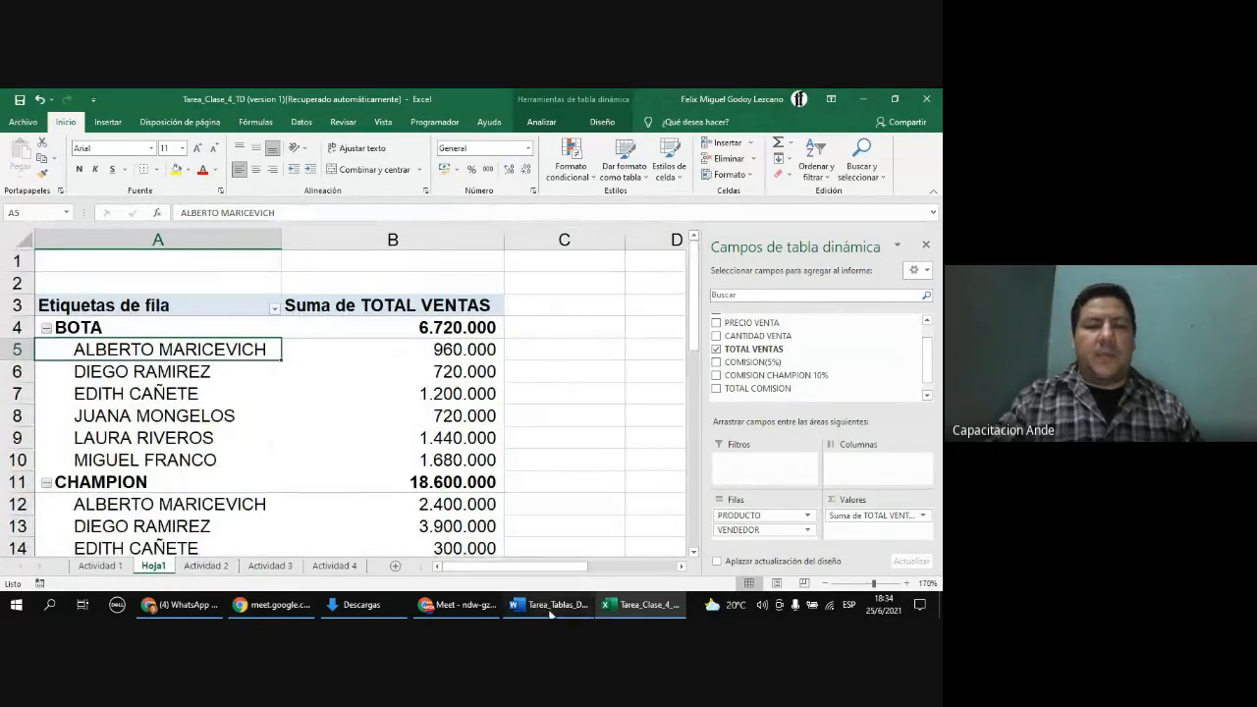
Step: Switch to the Word document and read the fraud questions, highlighting "cada Agencia" in question a
click(548, 604)
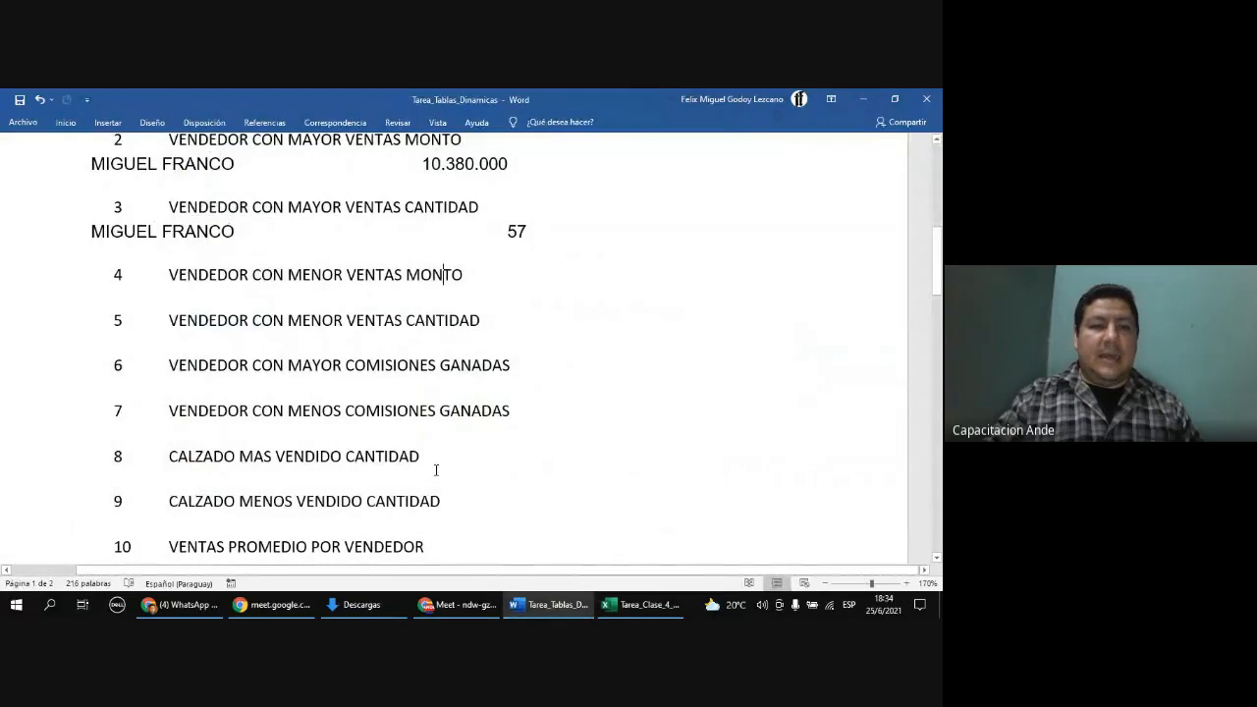
scroll(436, 470, down, 4)
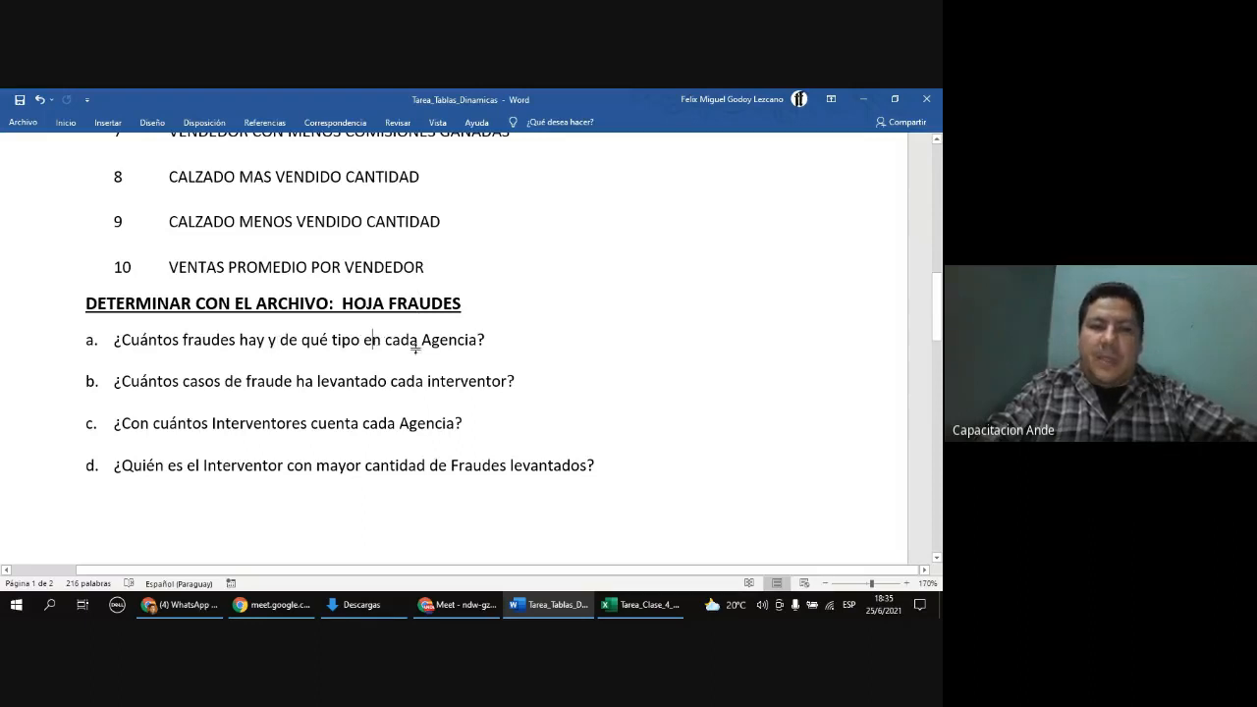
drag(393, 339, 470, 343)
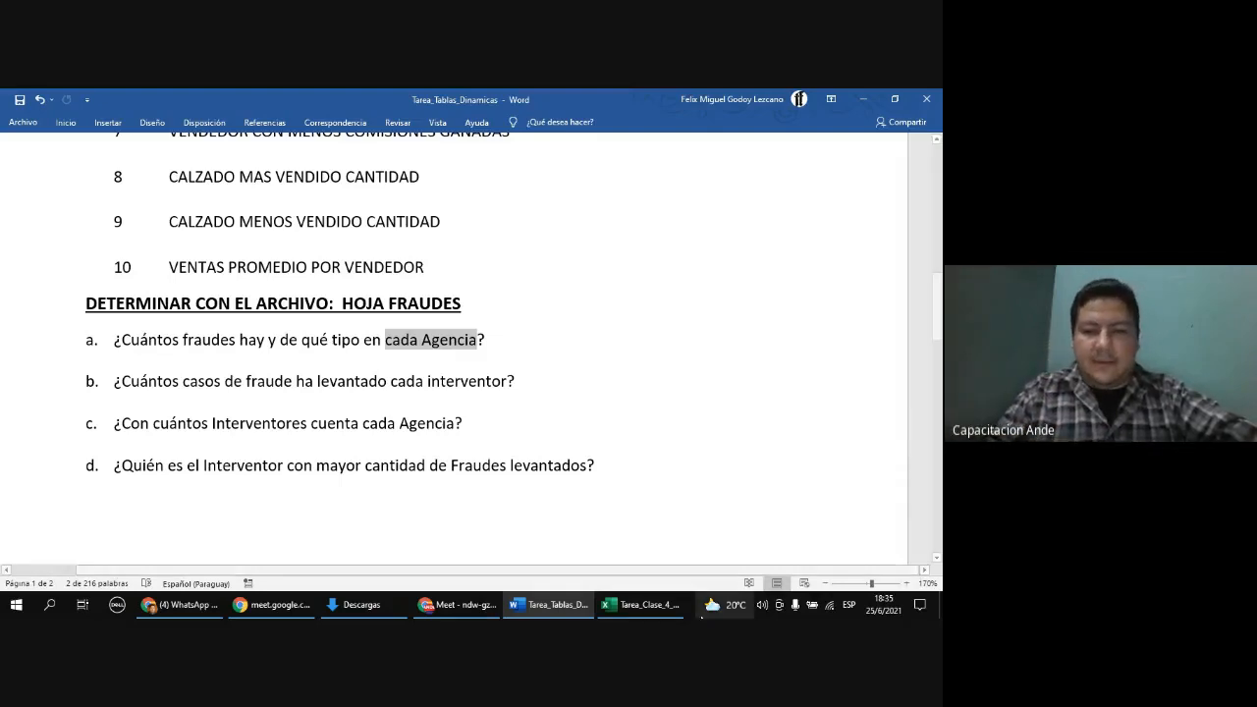
Step: Create a PivotTable on a new worksheet from the full fraud data range on the Actividad 4 sheet
click(640, 604)
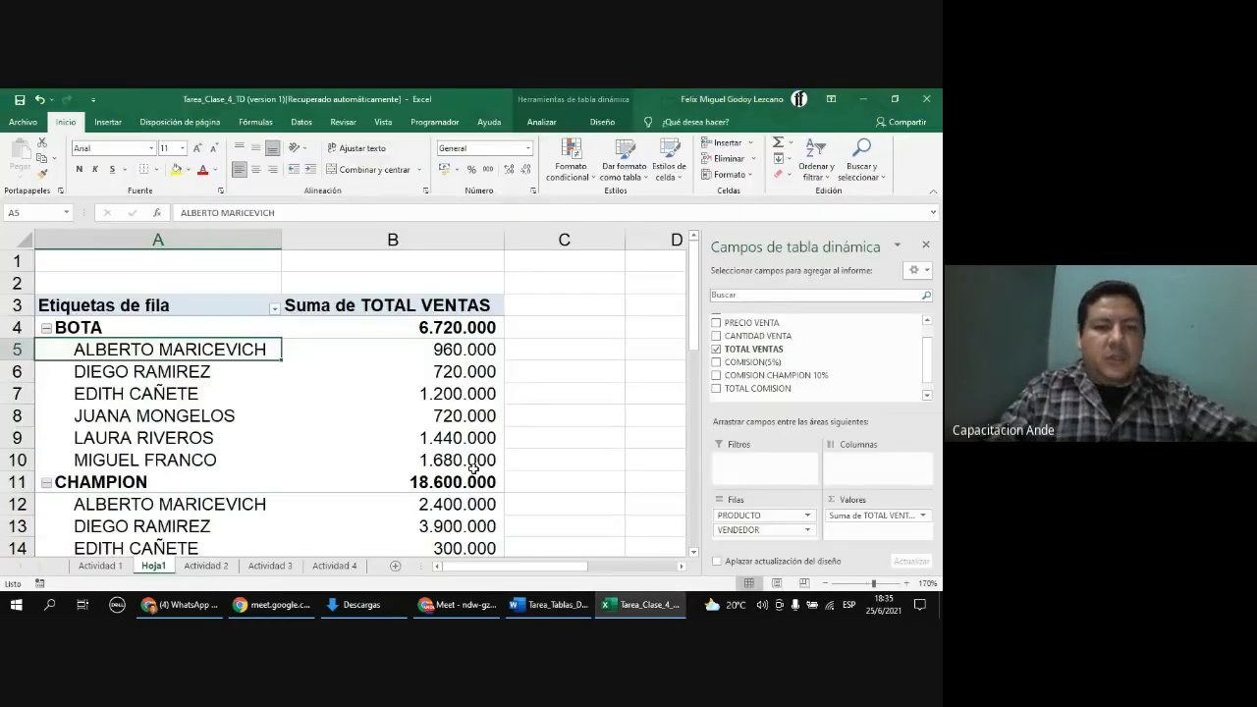
click(335, 567)
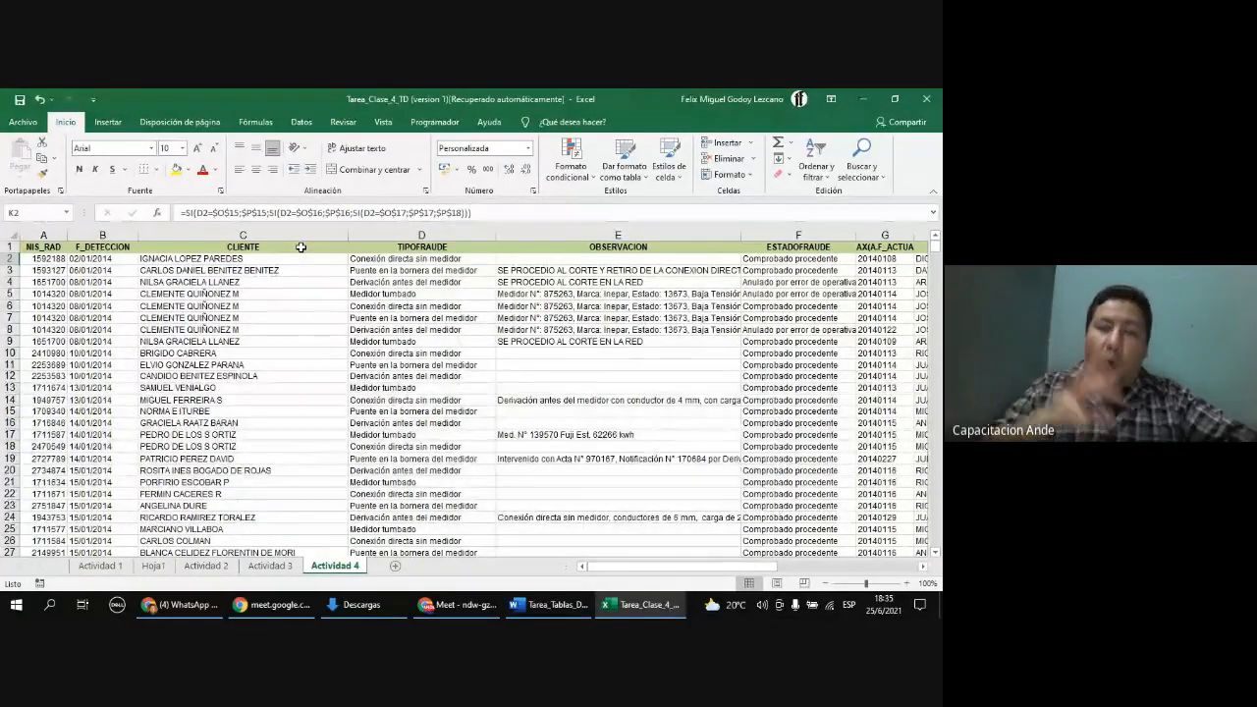
click(62, 247)
click(108, 121)
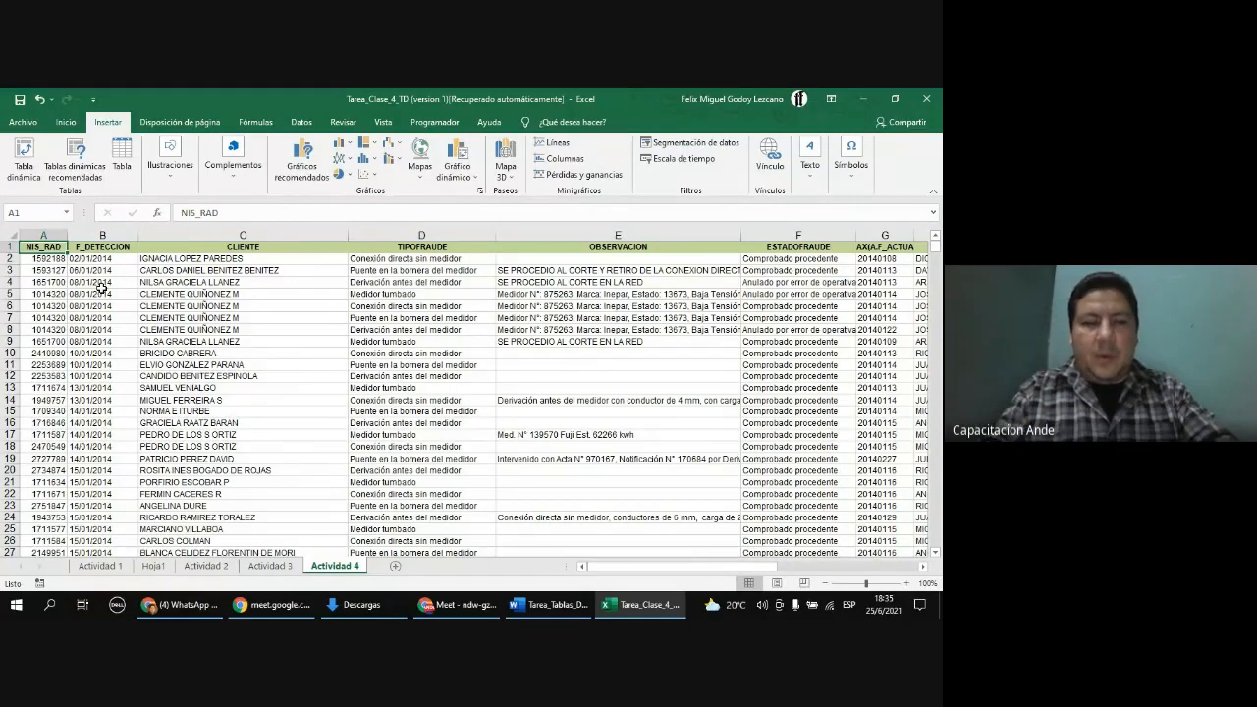
key(ctrl+shift+Right)
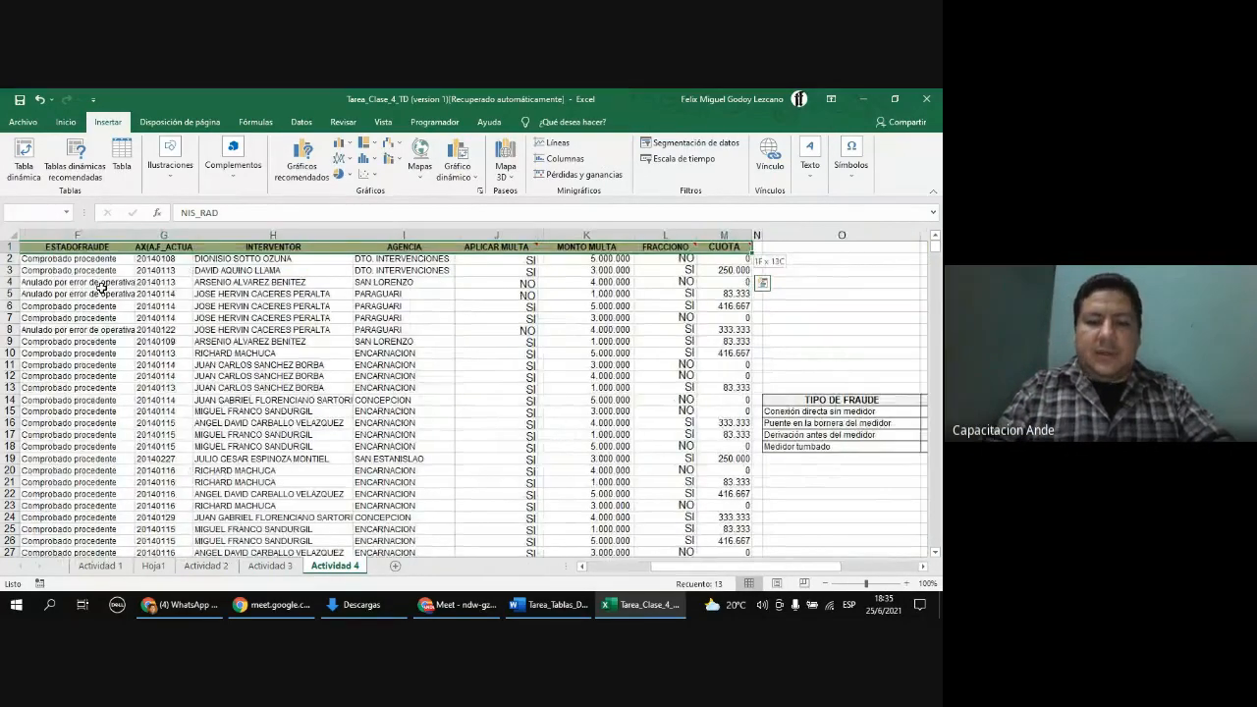
key(ctrl+shift+Down)
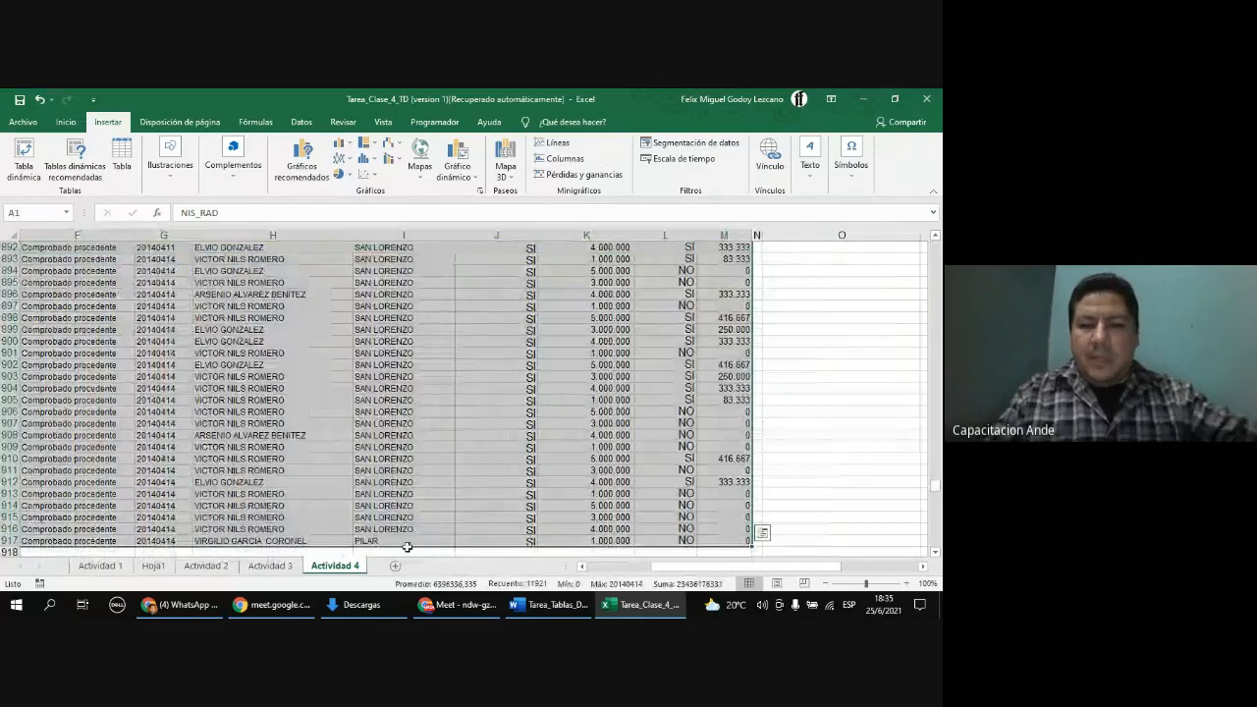
drag(660, 568, 589, 567)
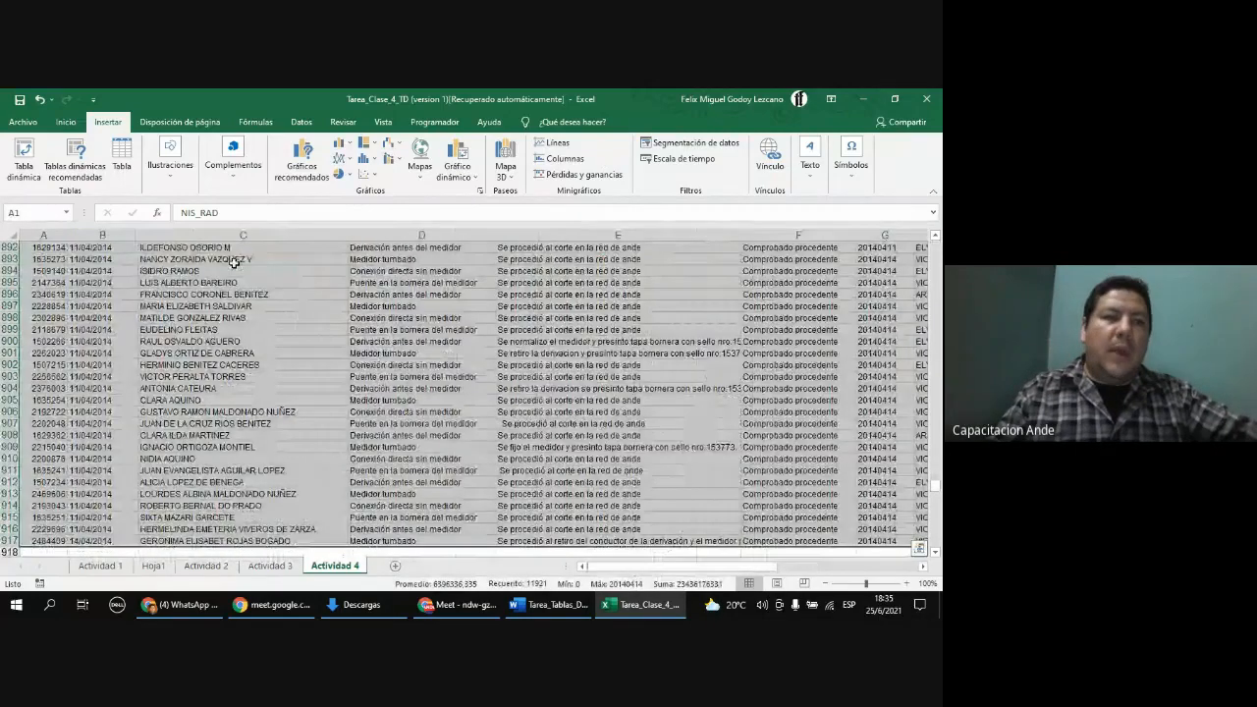
click(26, 157)
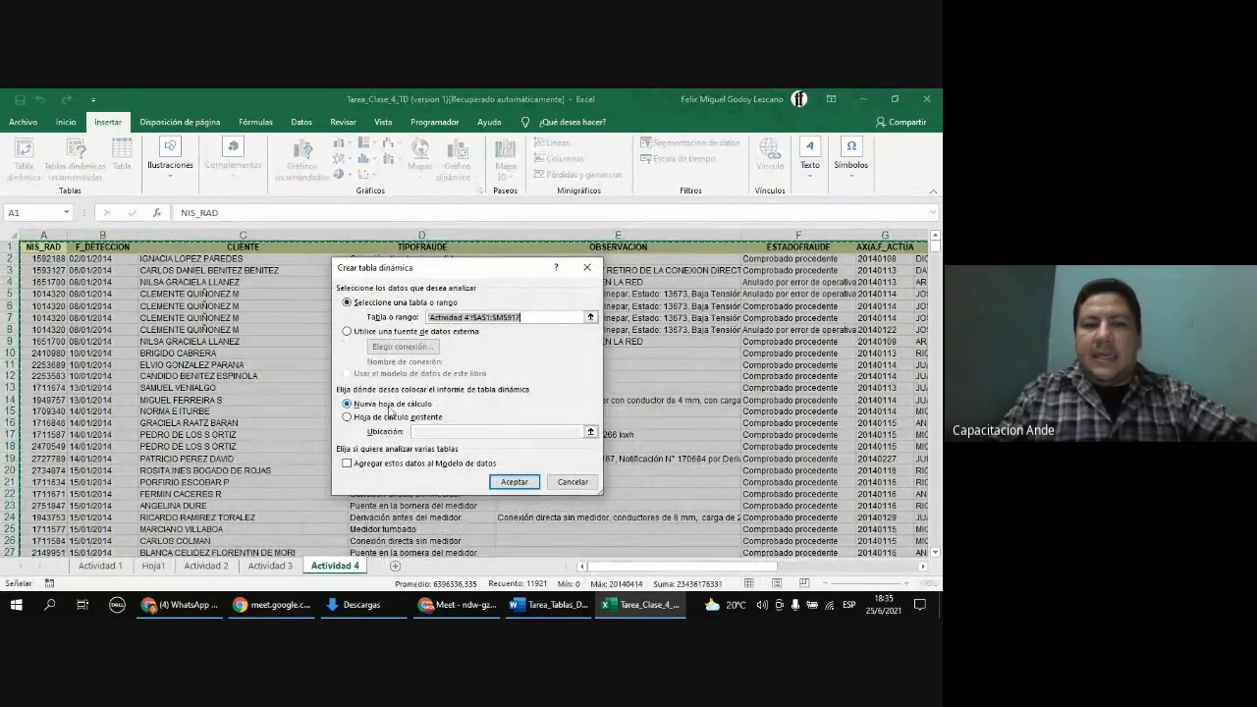
click(515, 482)
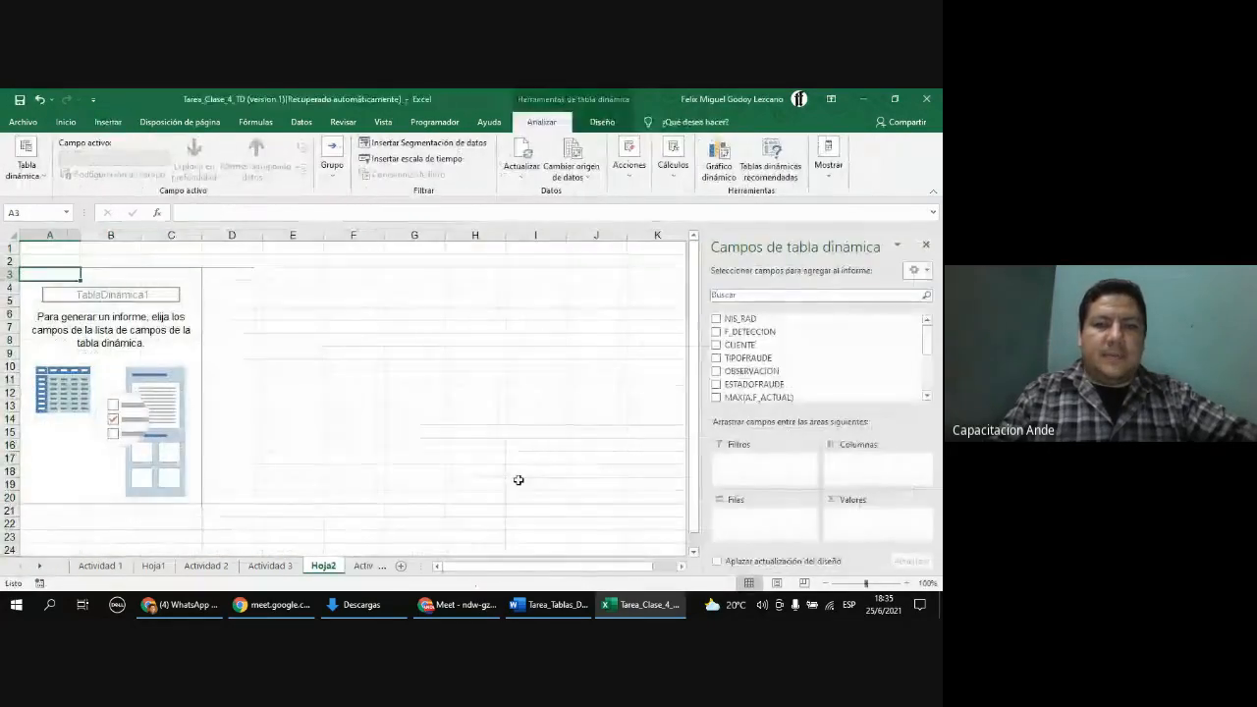
Step: Check fraud question a in Word and add the TIPOFRAUDE field to the new PivotTable's rows
click(553, 605)
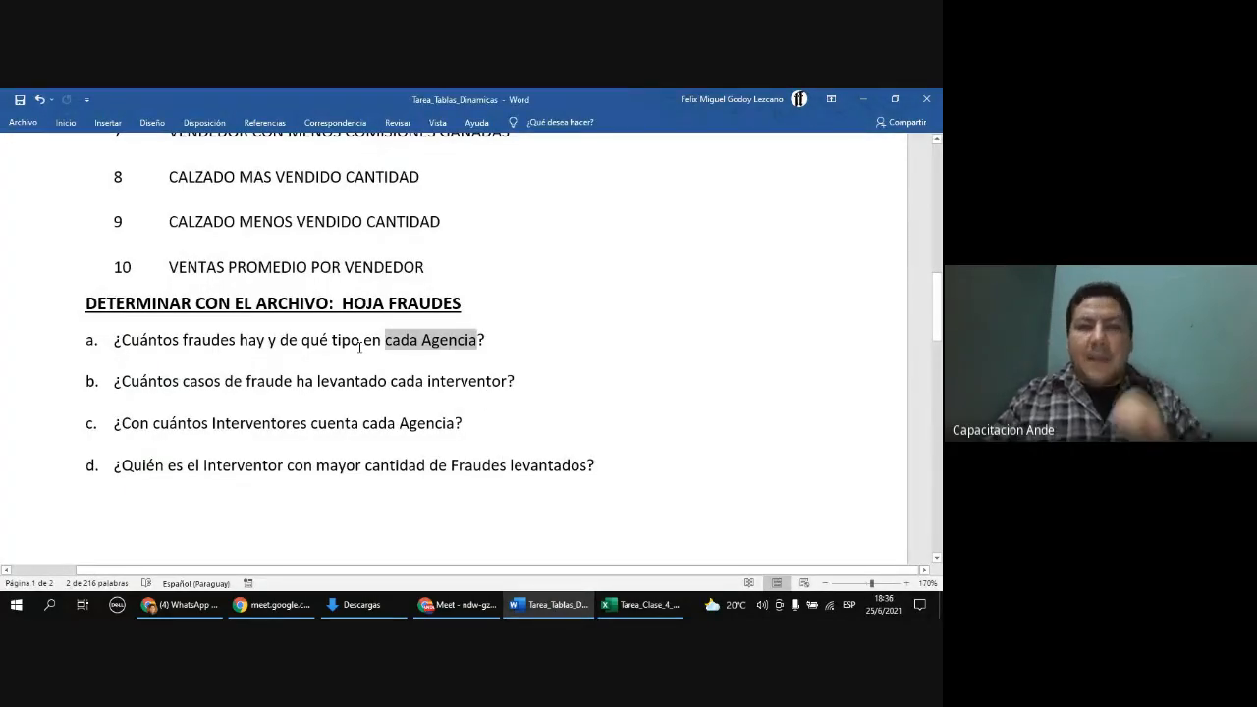
click(191, 340)
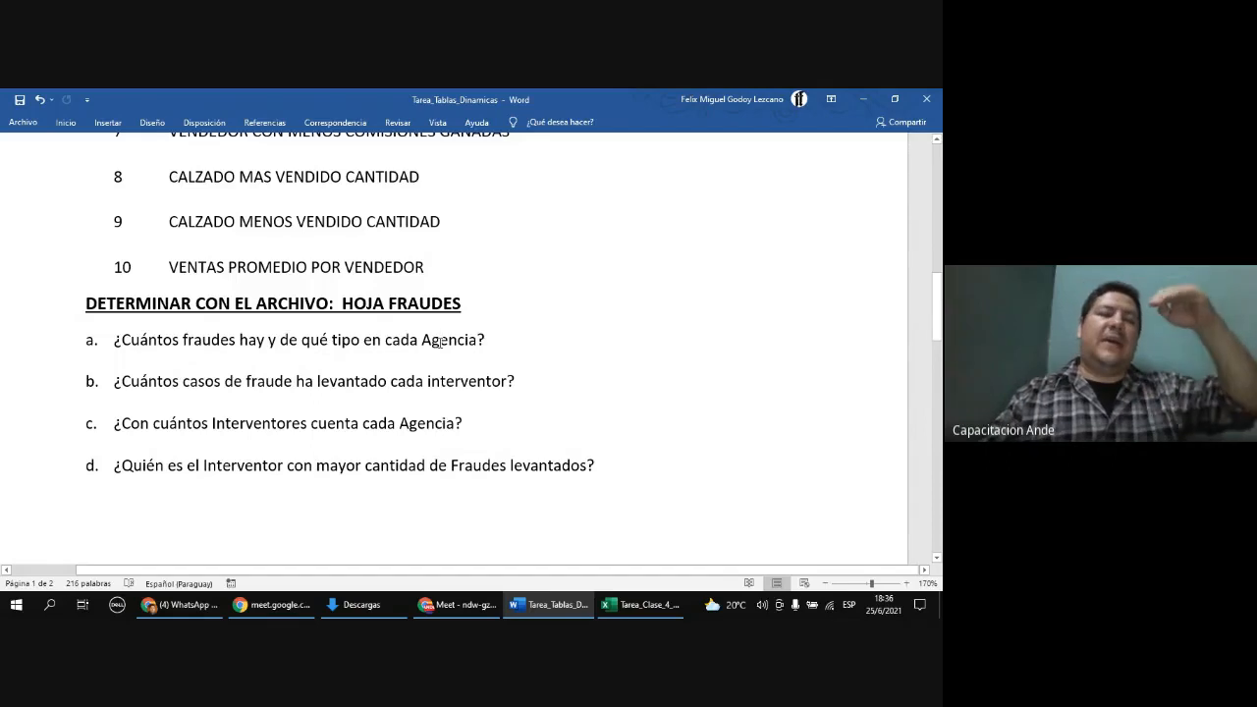
click(625, 608)
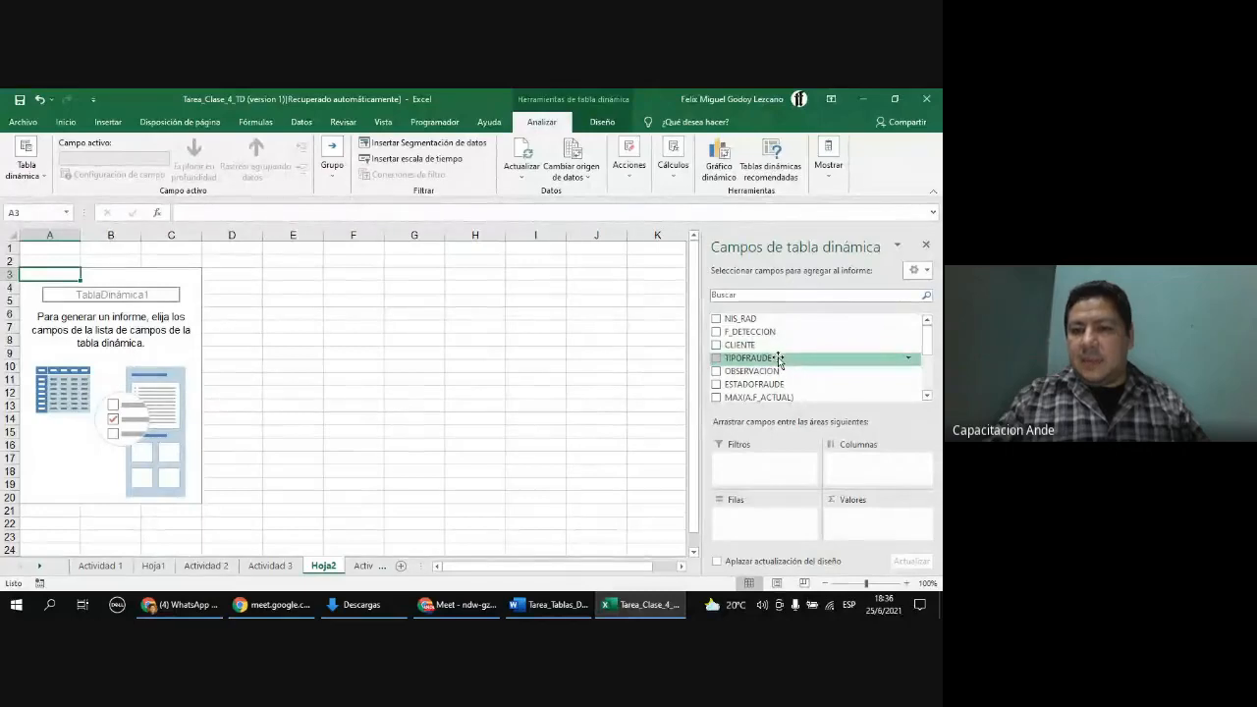
drag(779, 361, 776, 520)
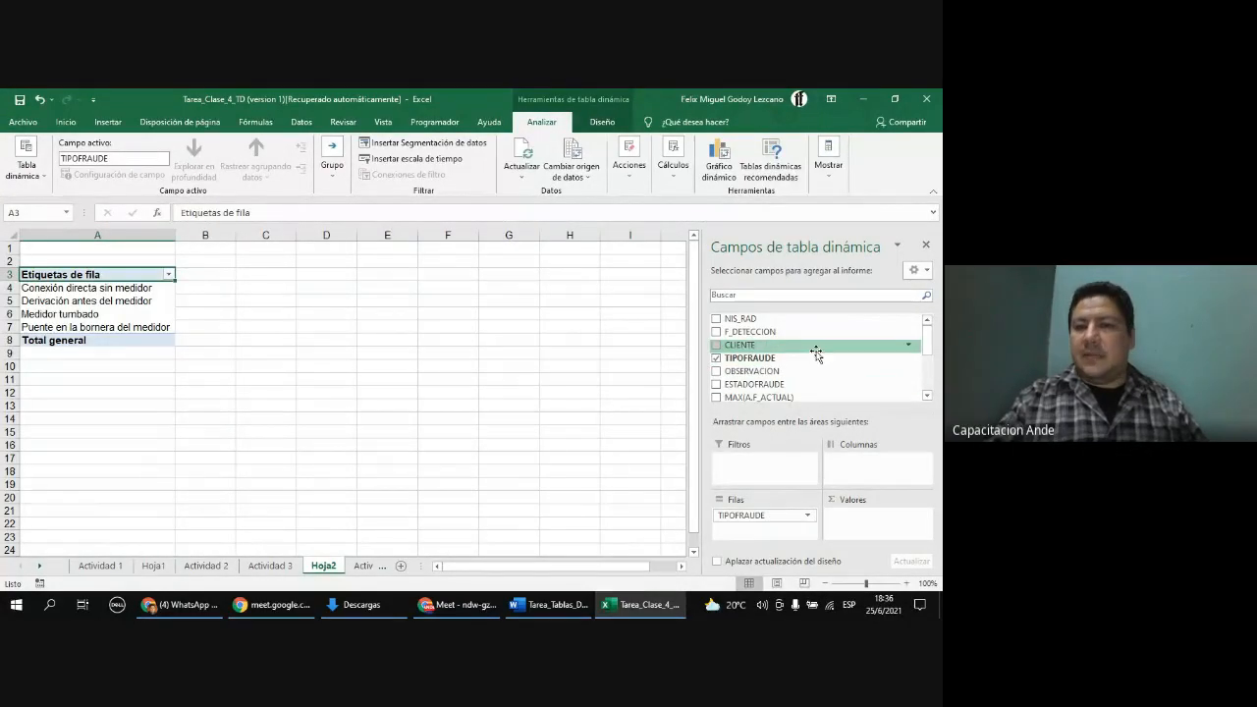
Step: Add the AGENCIA field to the PivotTable rows beneath TIPOFRAUDE
scroll(809, 359, down, 1)
drag(764, 390, 769, 530)
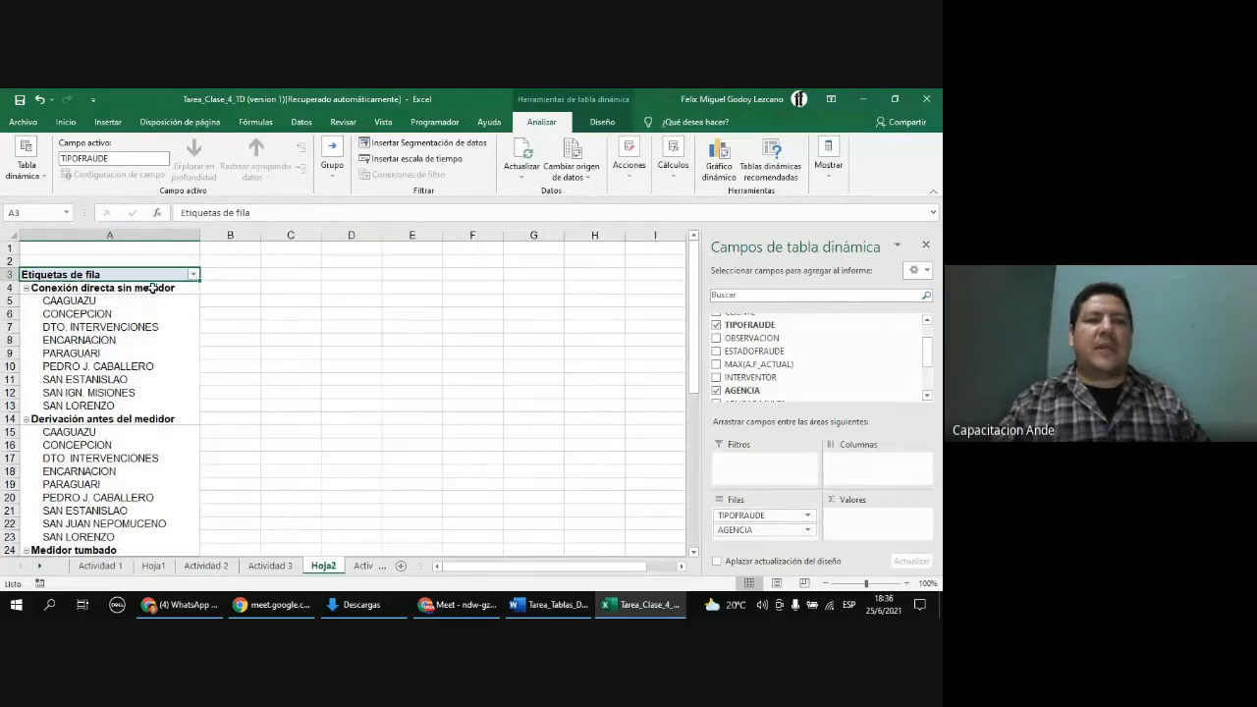
click(122, 288)
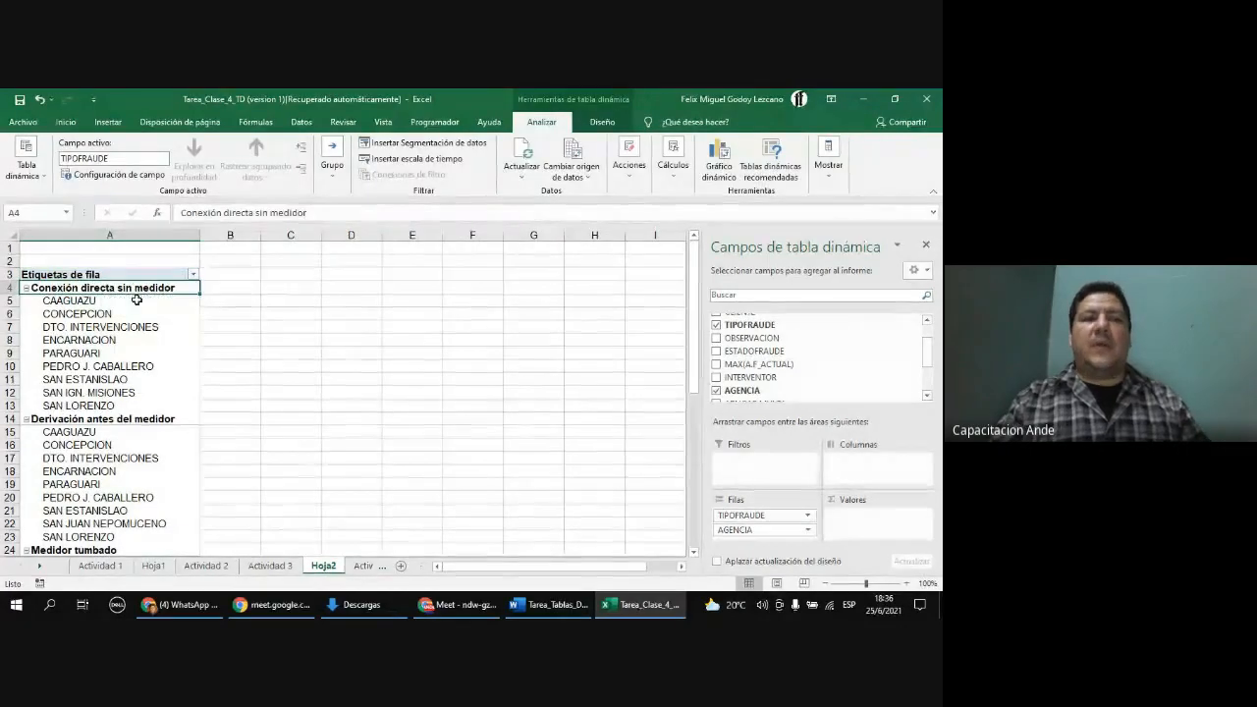
click(133, 302)
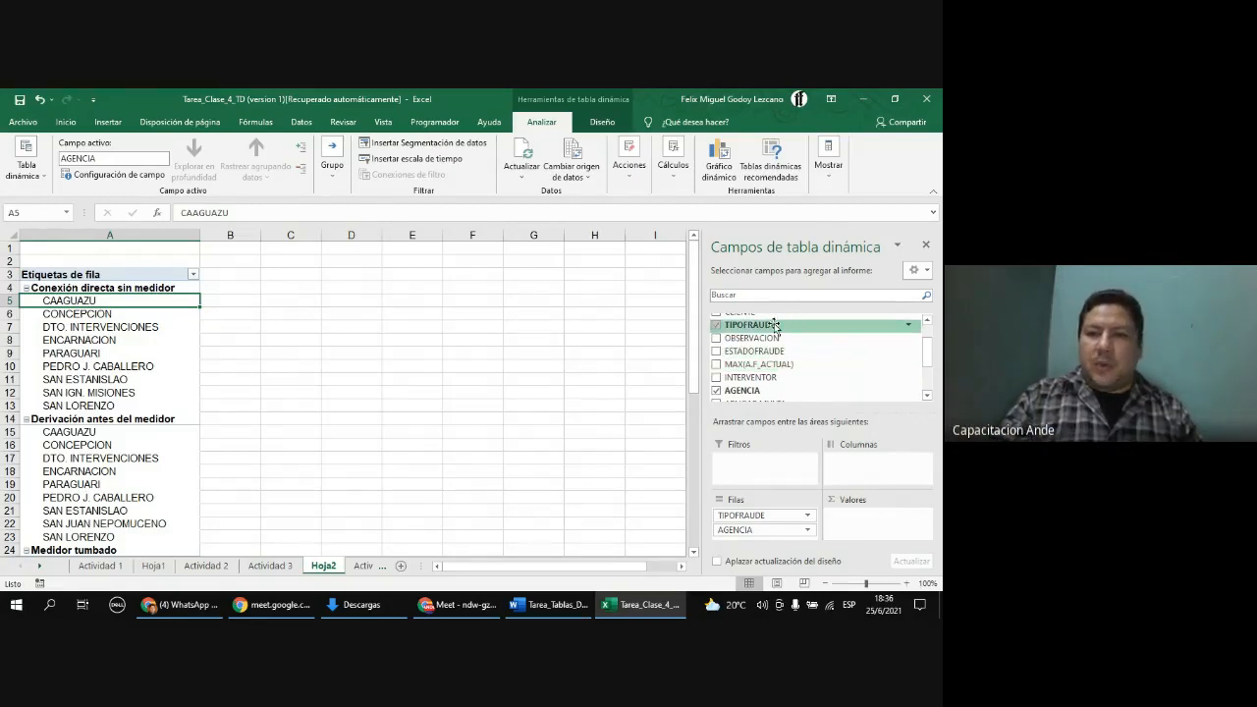
Step: Add TIPOFRAUDE to the values area to count frauds per type and agency, and zoom the sheet to 140%
drag(774, 330, 876, 520)
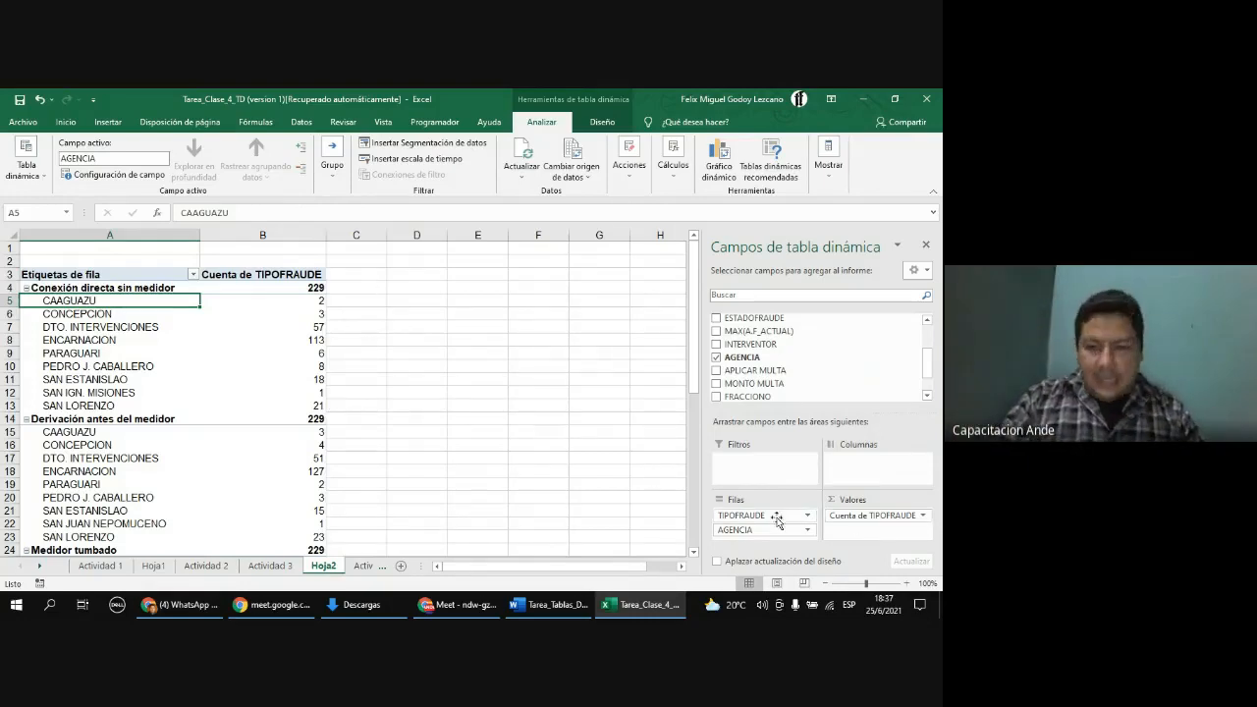
click(906, 583)
click(906, 583)
click(906, 583)
click(906, 583)
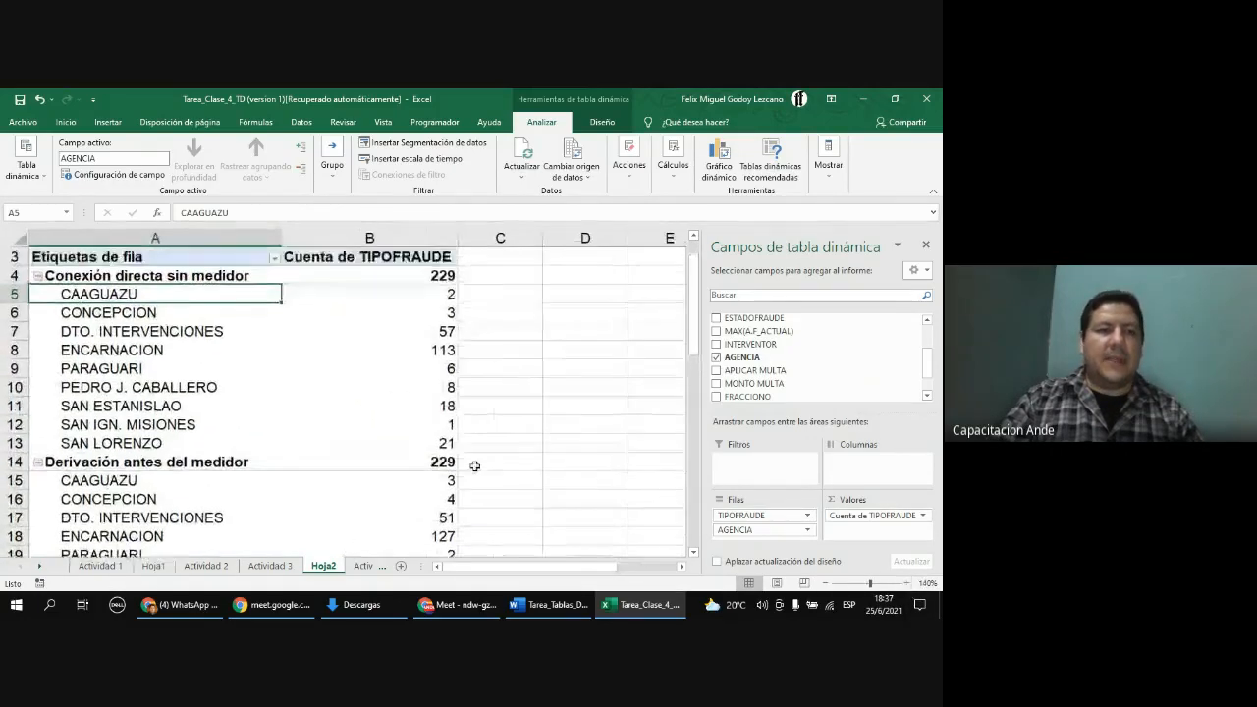
scroll(491, 459, up, 1)
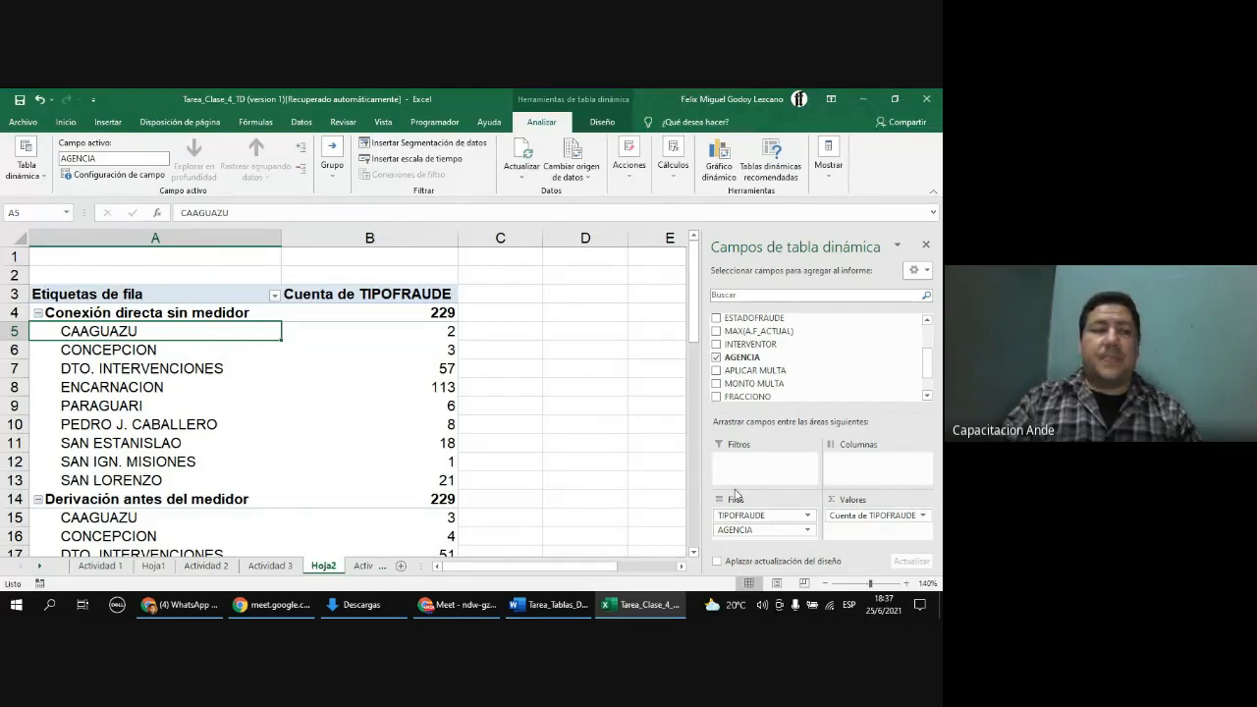
Step: Review the fraud counts for each agency under every fraud type down to the grand total
click(207, 311)
click(403, 314)
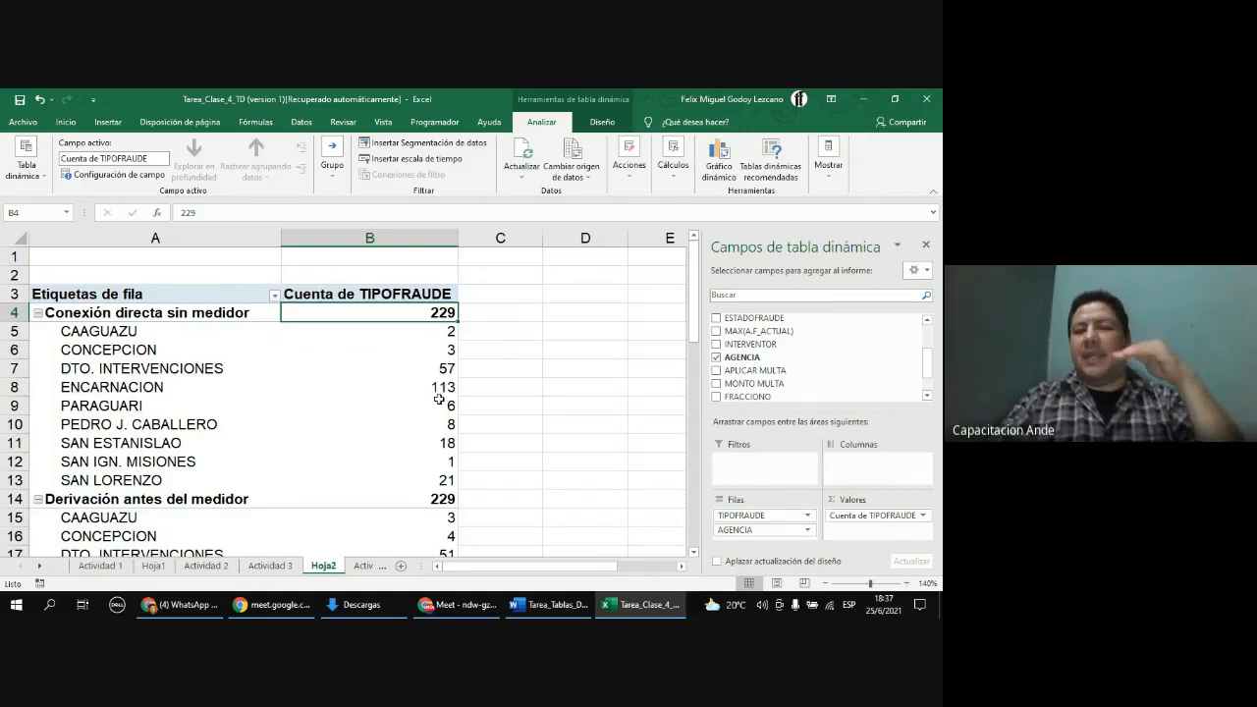
click(154, 334)
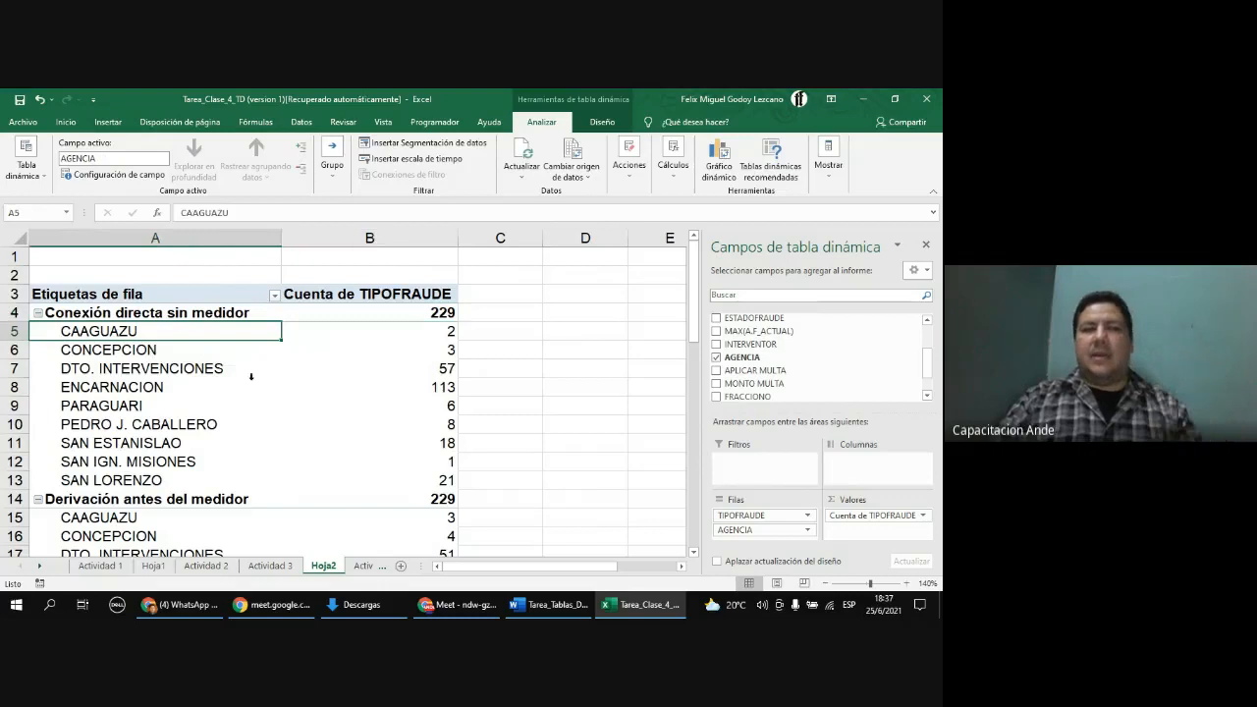
click(208, 350)
click(170, 369)
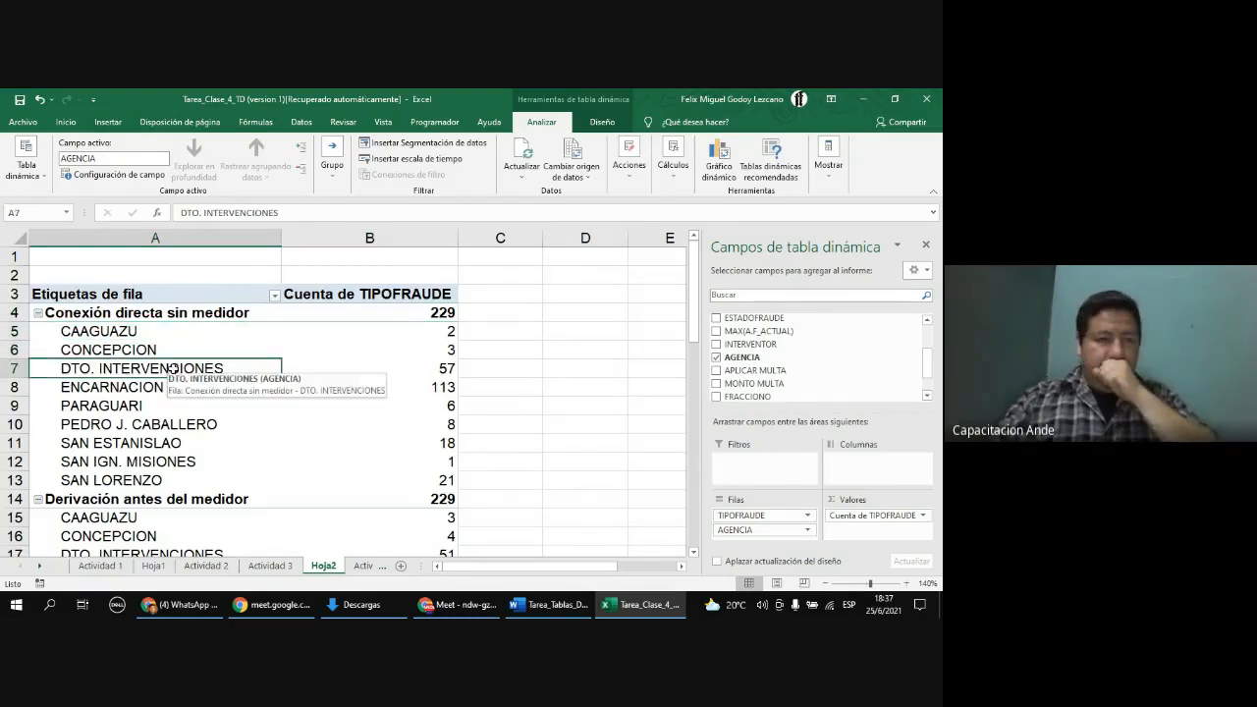
click(149, 389)
click(150, 404)
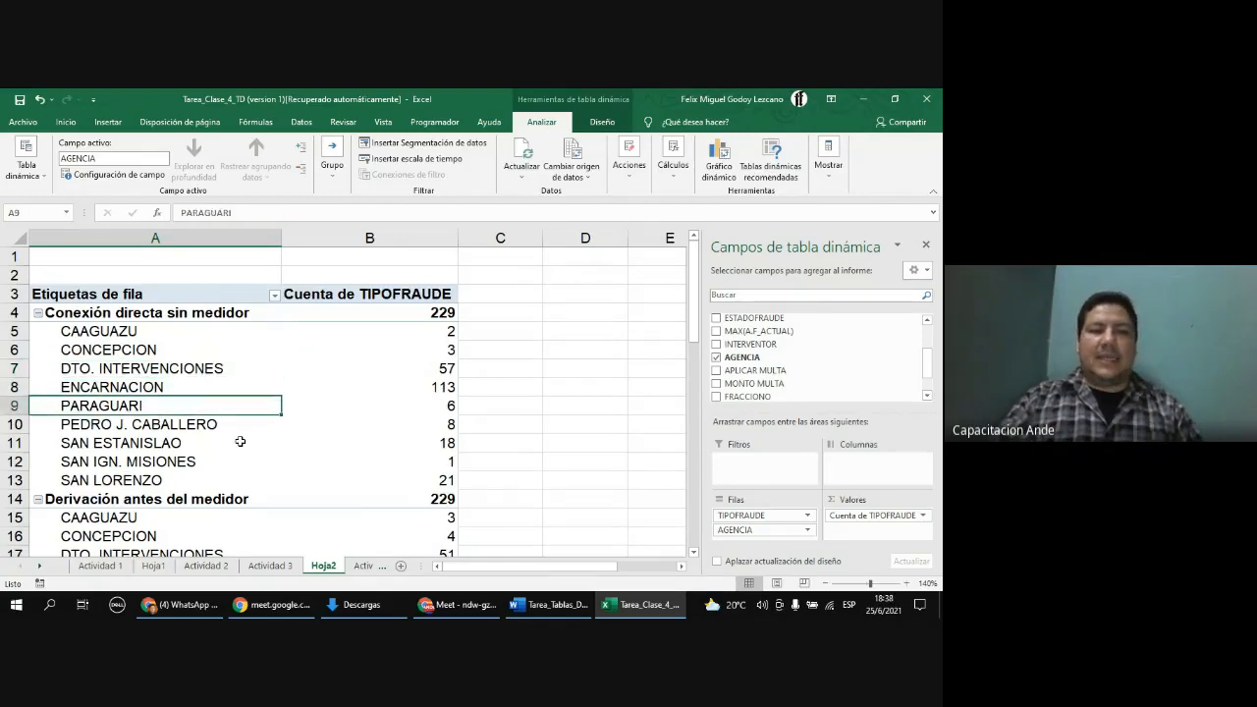
scroll(240, 442, down, 2)
click(207, 391)
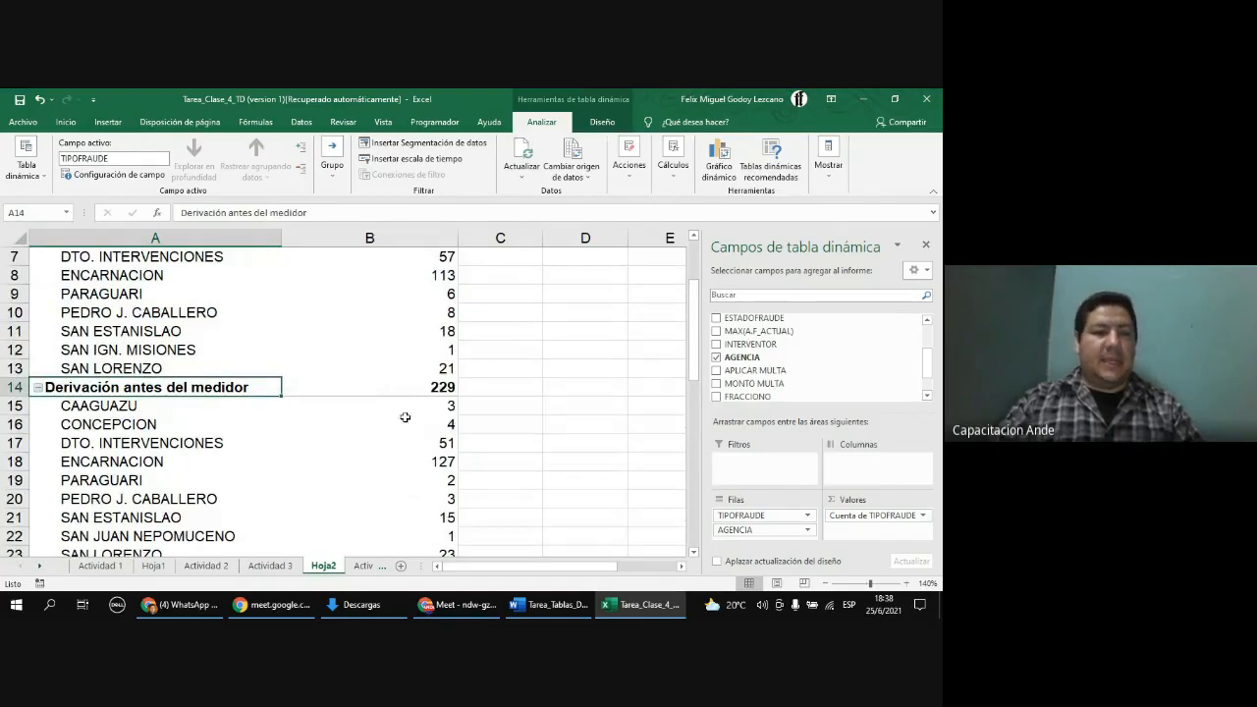
scroll(167, 428, down, 6)
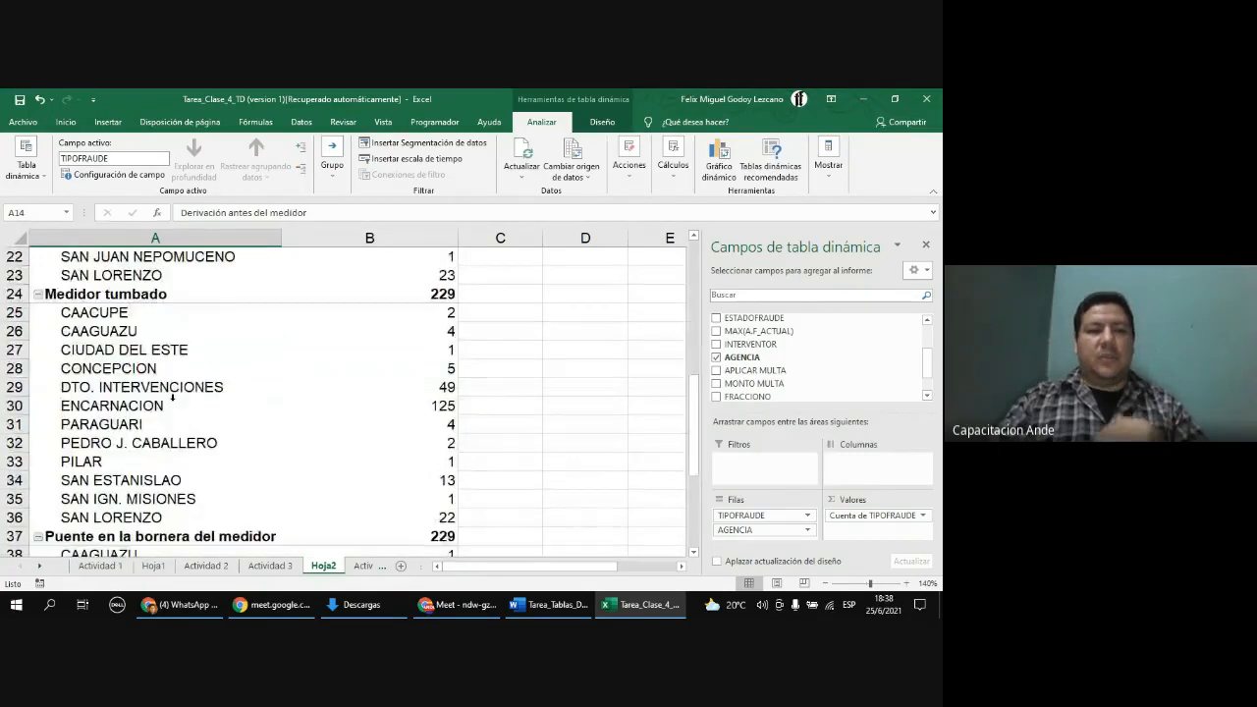
scroll(174, 397, down, 5)
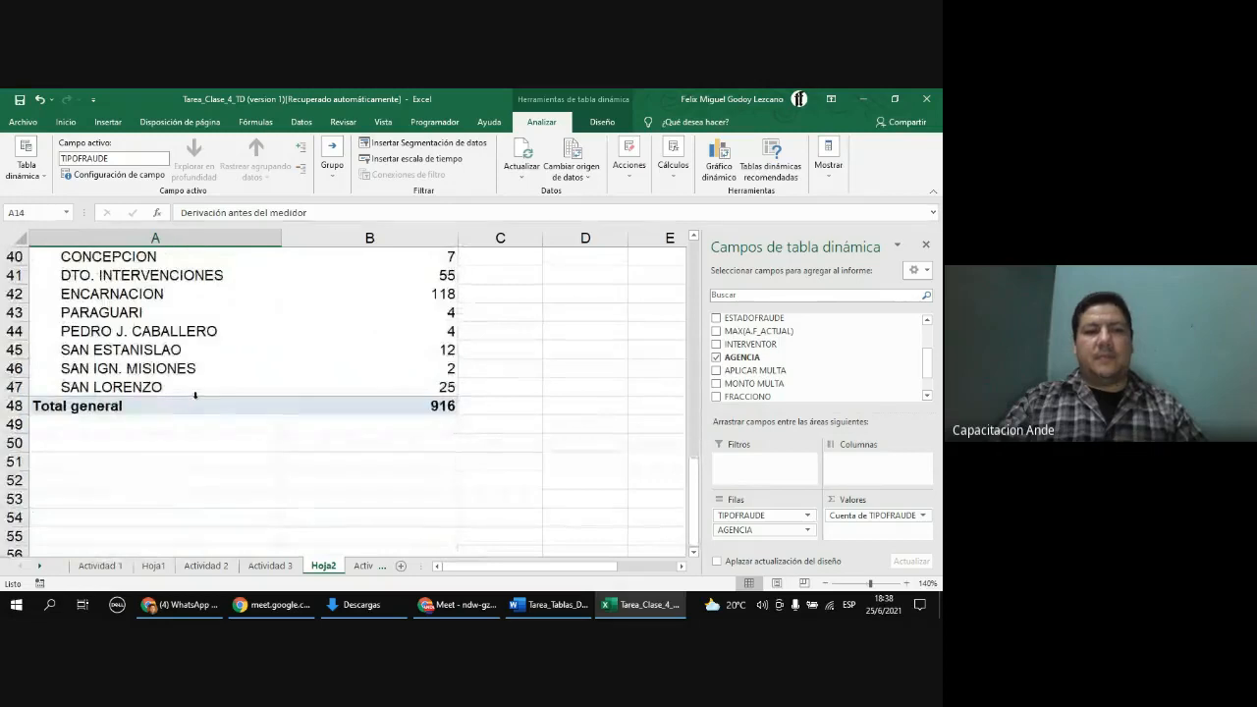
click(440, 410)
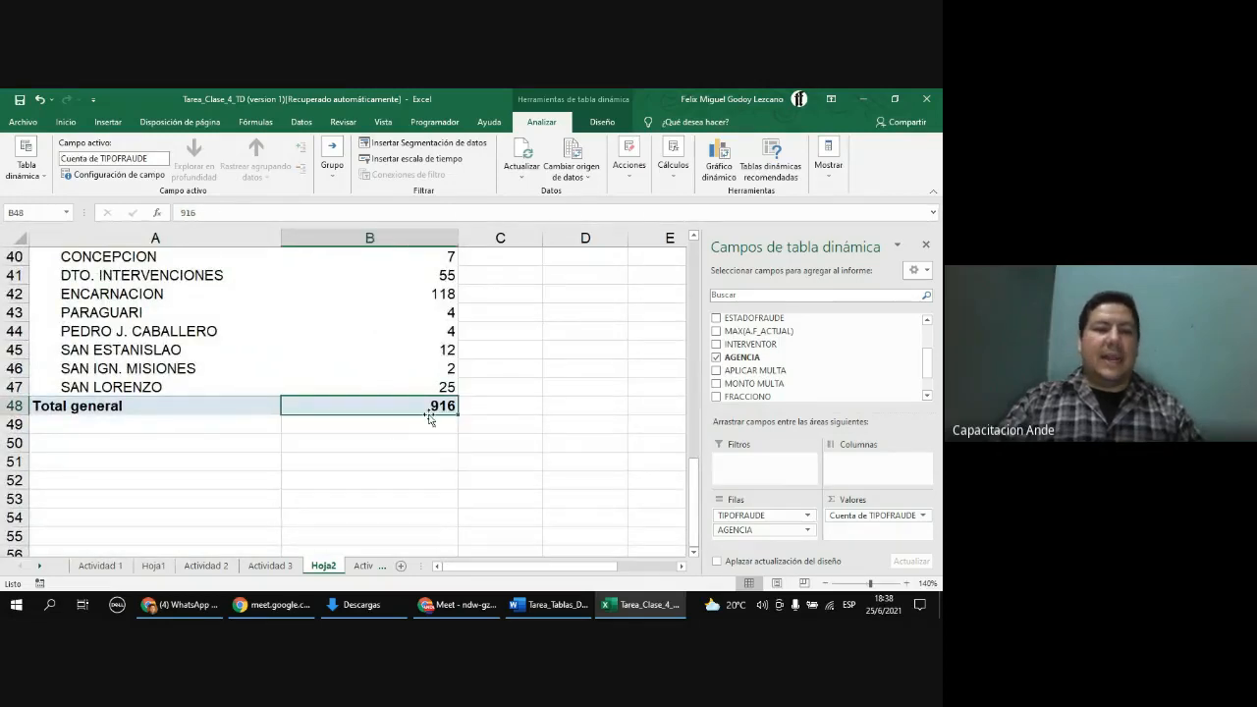
scroll(427, 471, up, 7)
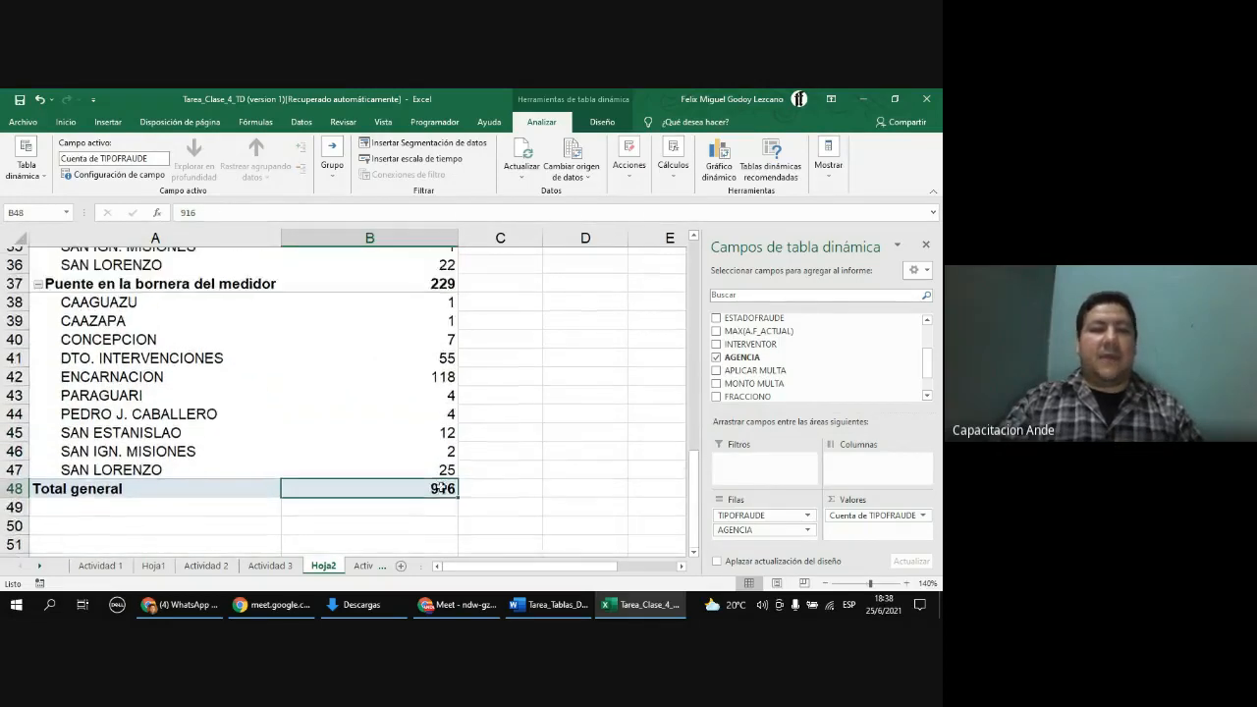
scroll(445, 480, up, 6)
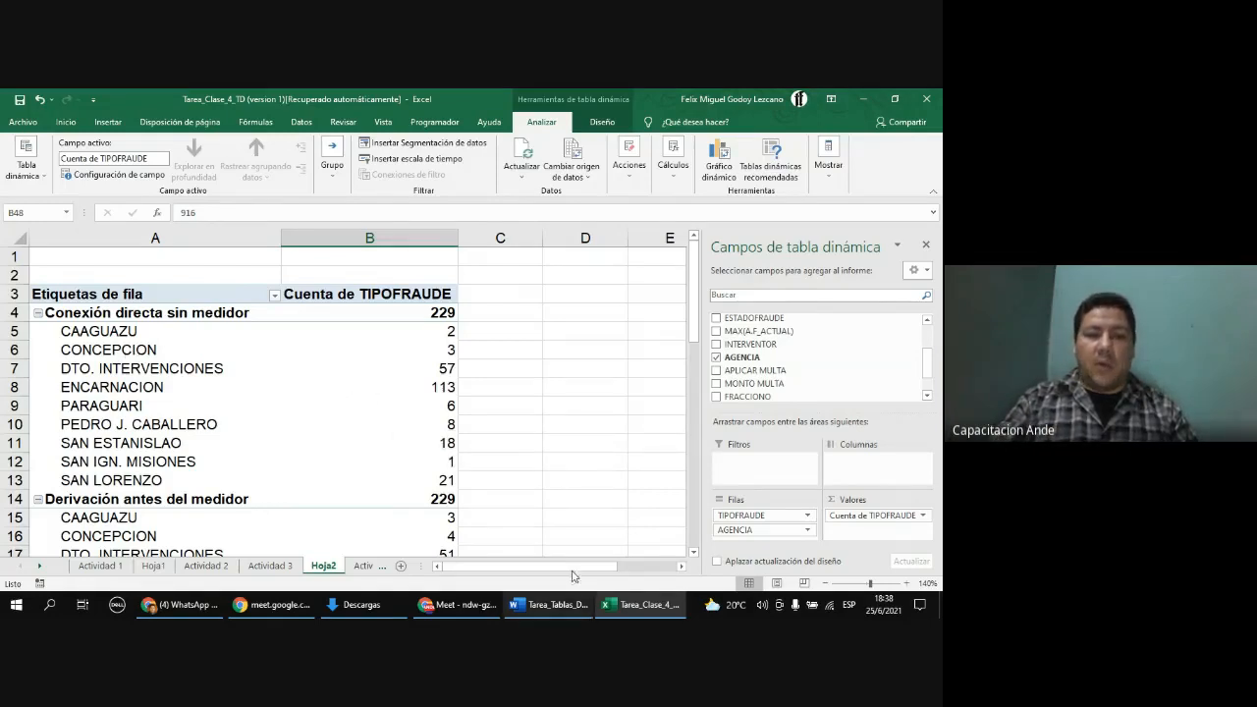
Step: Switch to the Word document and insert a blank line below fraud question a
click(574, 605)
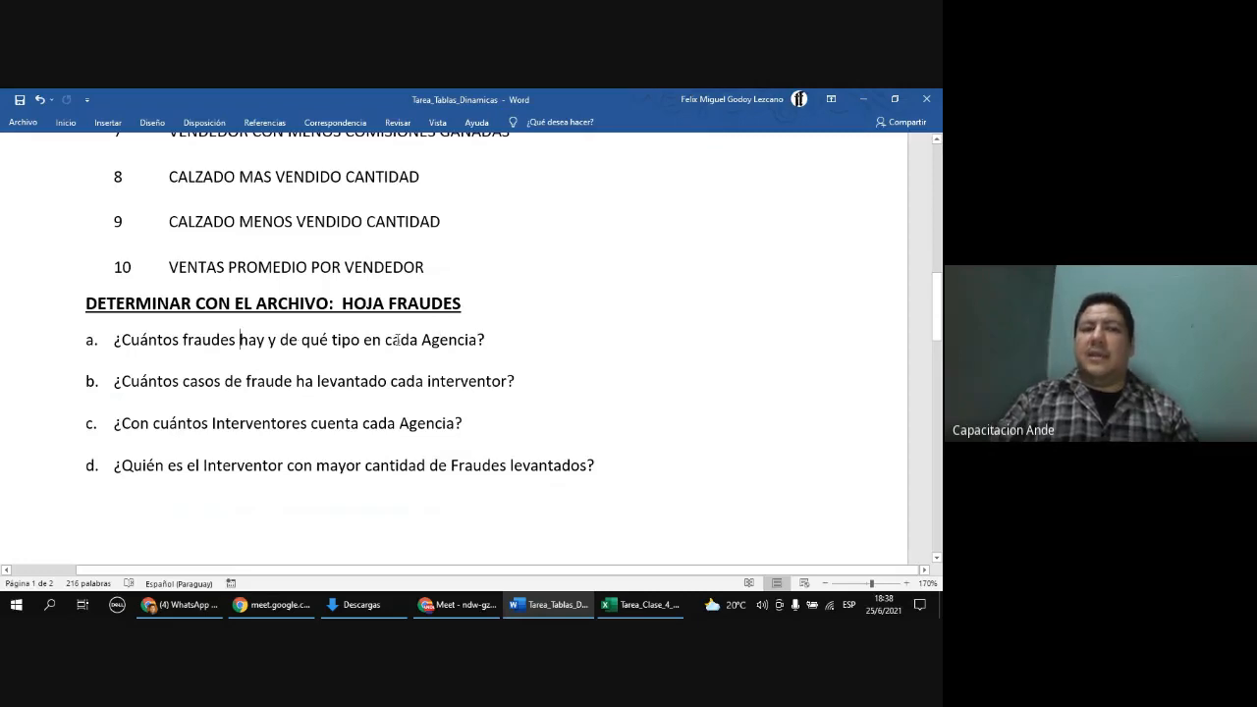
drag(365, 340, 308, 340)
click(498, 342)
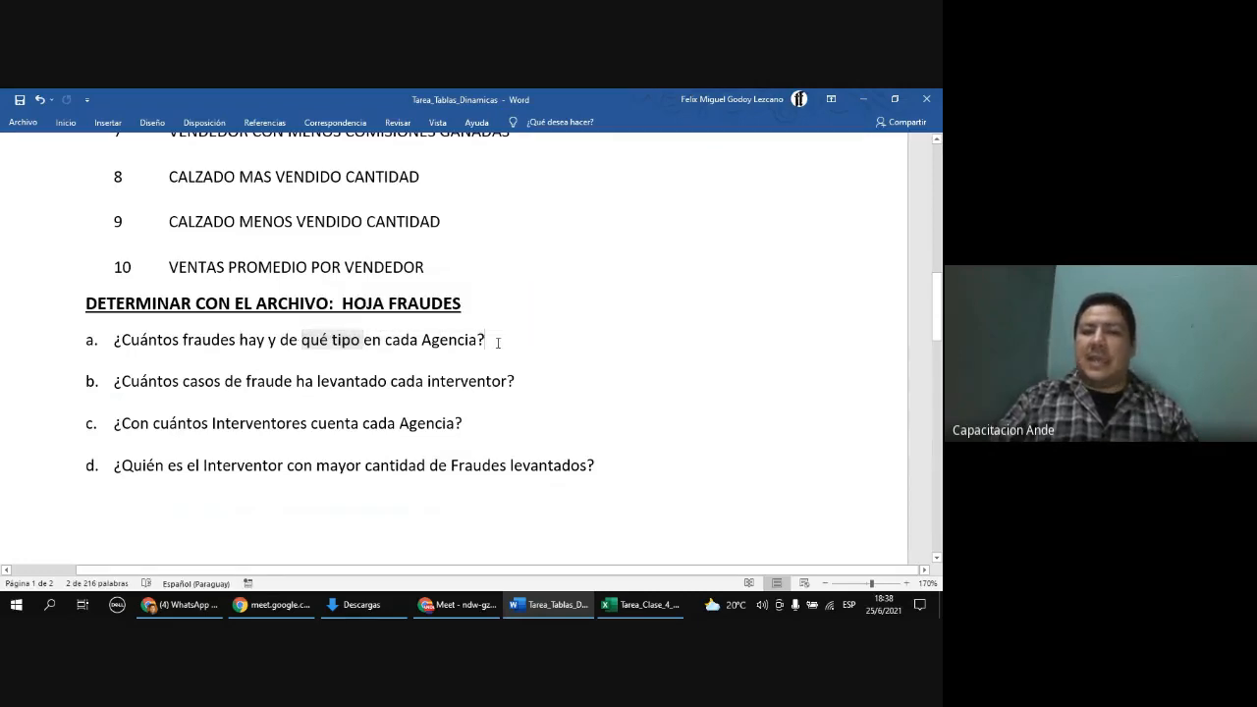
key(Return)
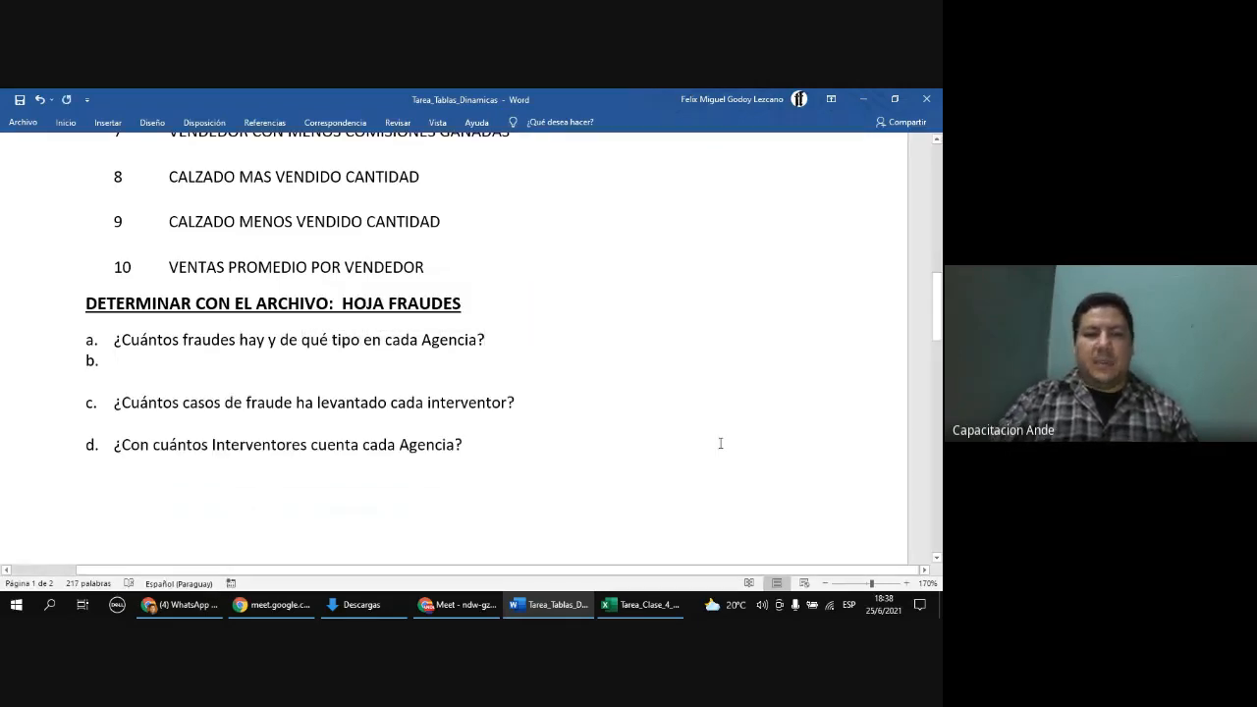
Step: Switch to Excel and copy the whole fraud-count PivotTable
click(640, 604)
drag(127, 300, 382, 615)
drag(388, 586, 435, 441)
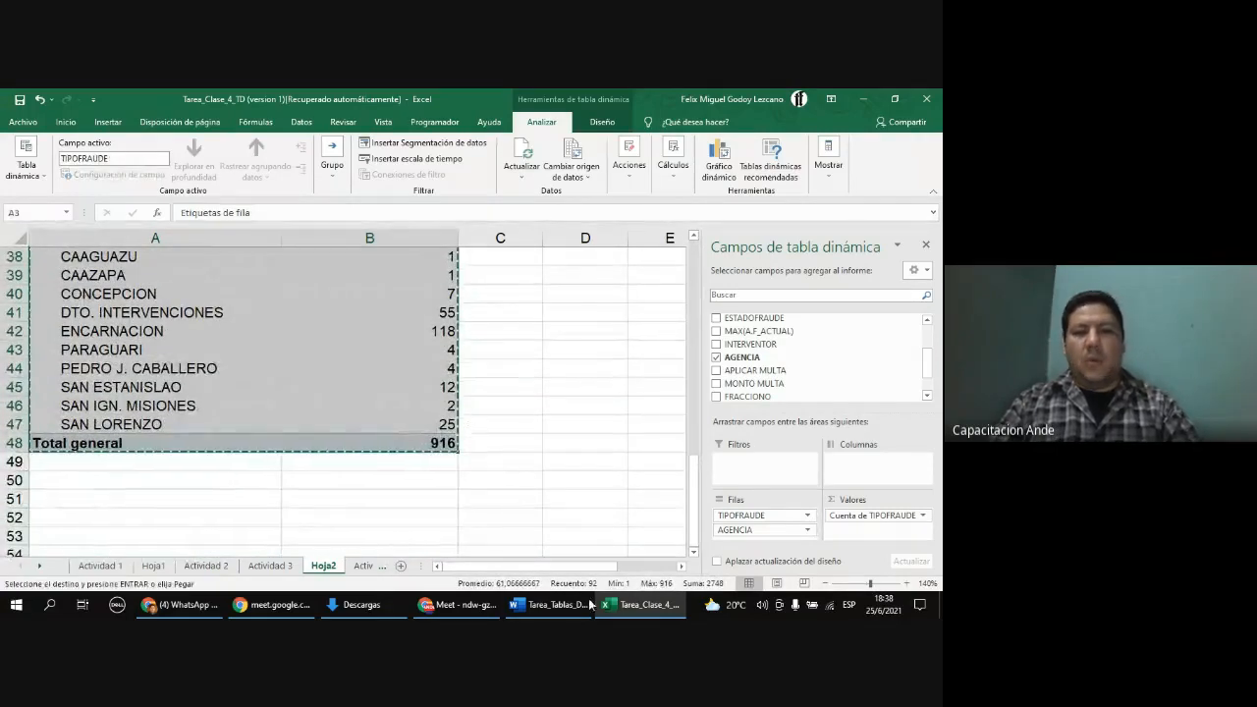
Step: Paste the PivotTable into Word below fraud question a
click(546, 605)
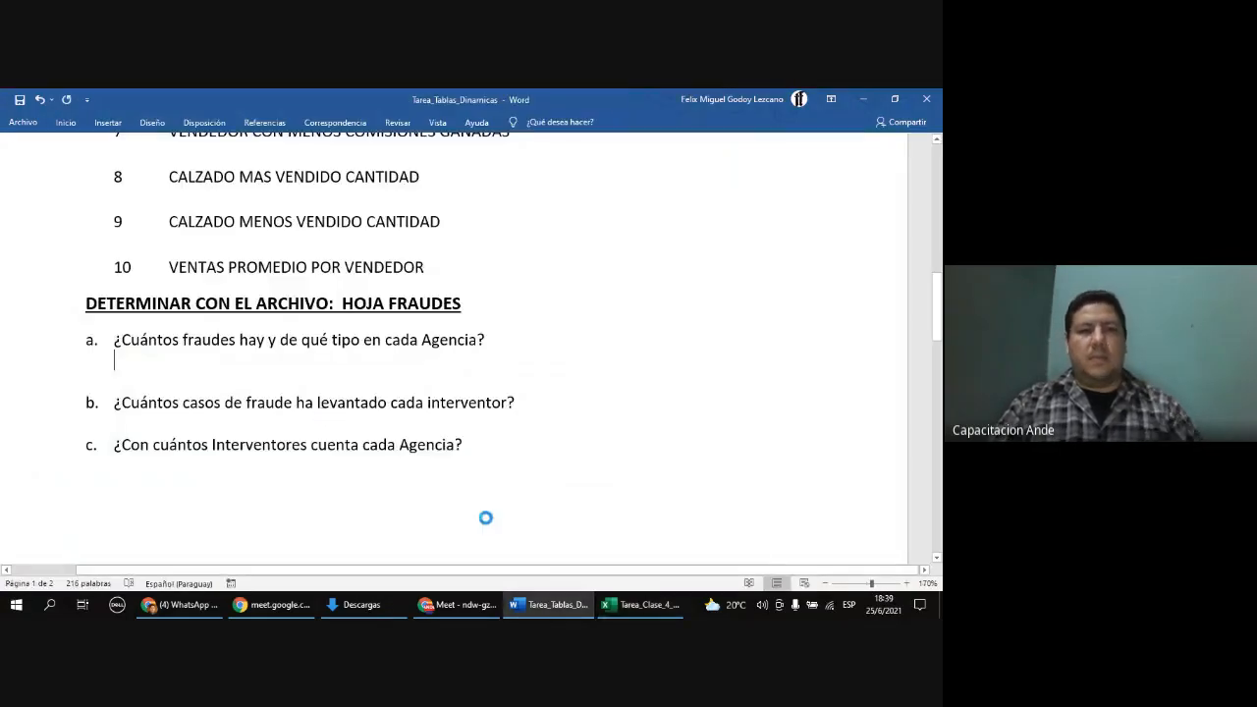
key(ctrl+v)
scroll(504, 472, up, 15)
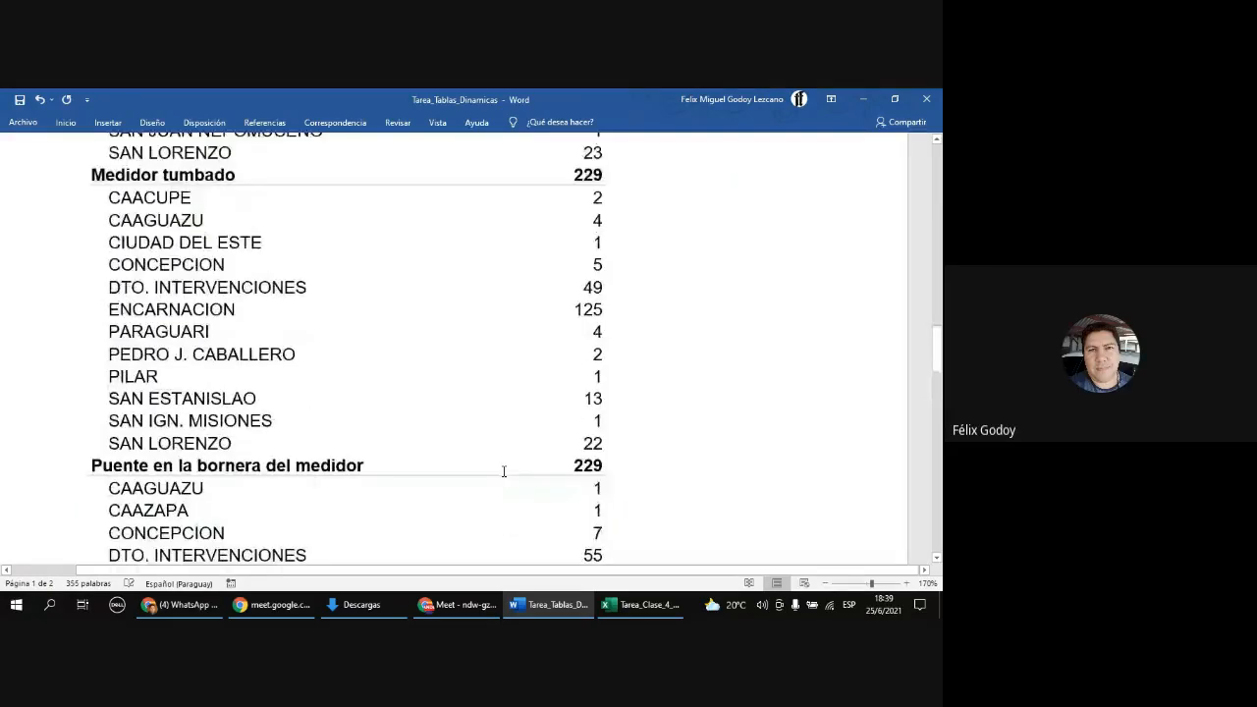
scroll(504, 472, up, 15)
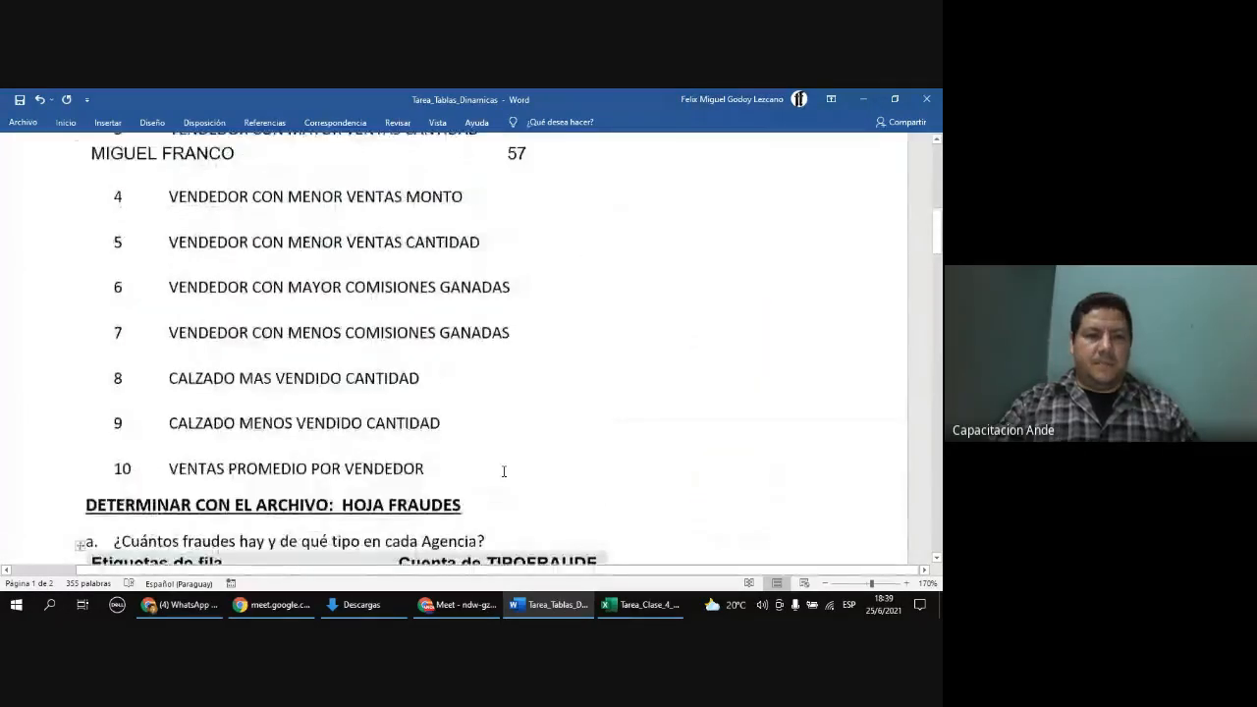
Step: Return to Excel and remove all fields from the PivotTable to start a new layout
click(640, 604)
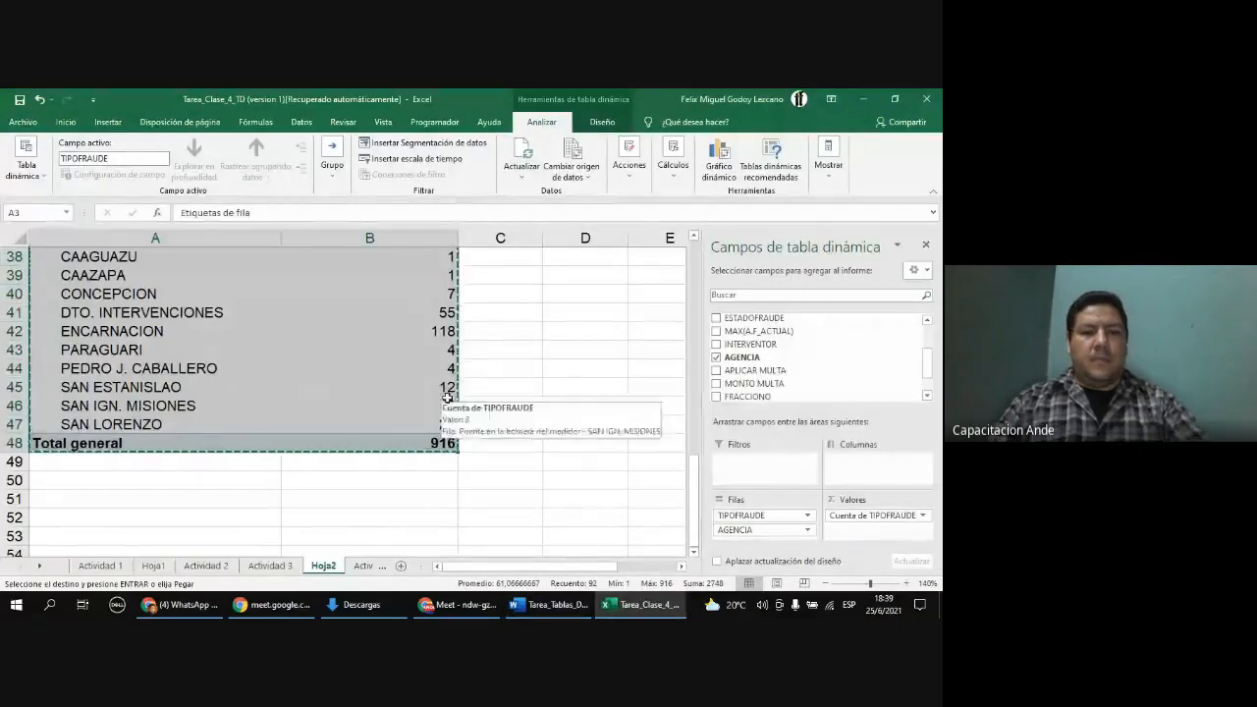
scroll(447, 397, up, 12)
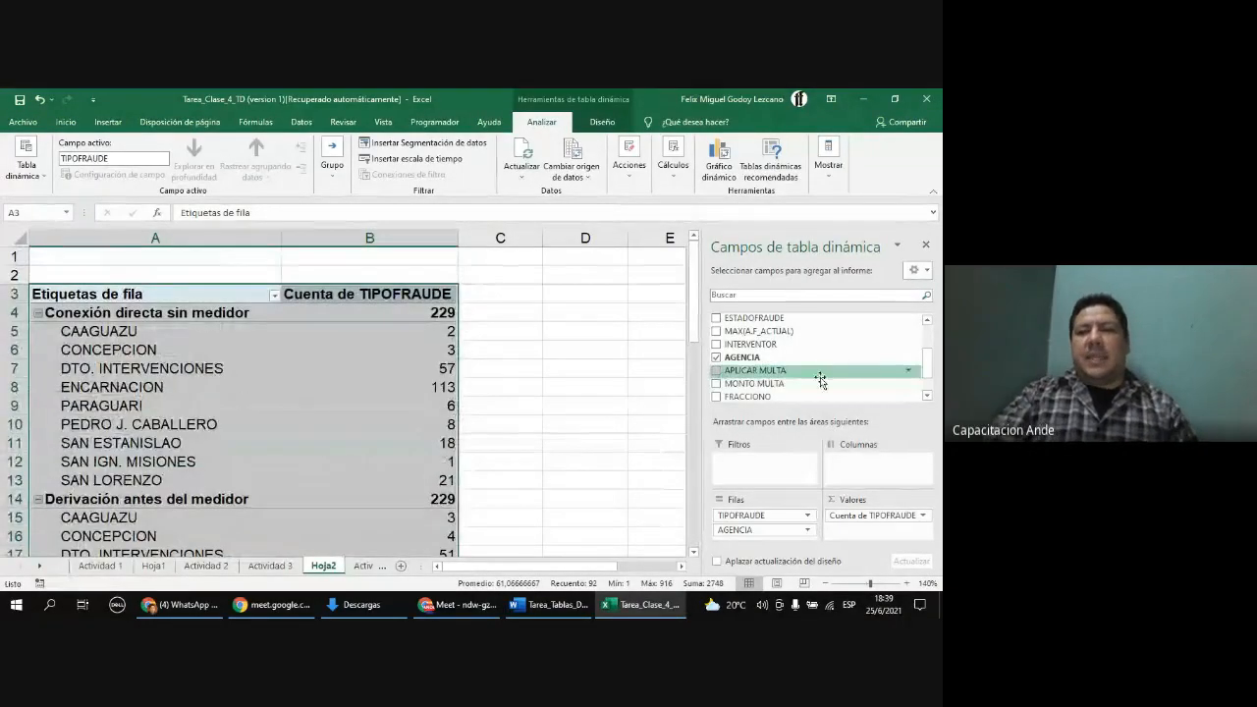
mouse_move(392, 386)
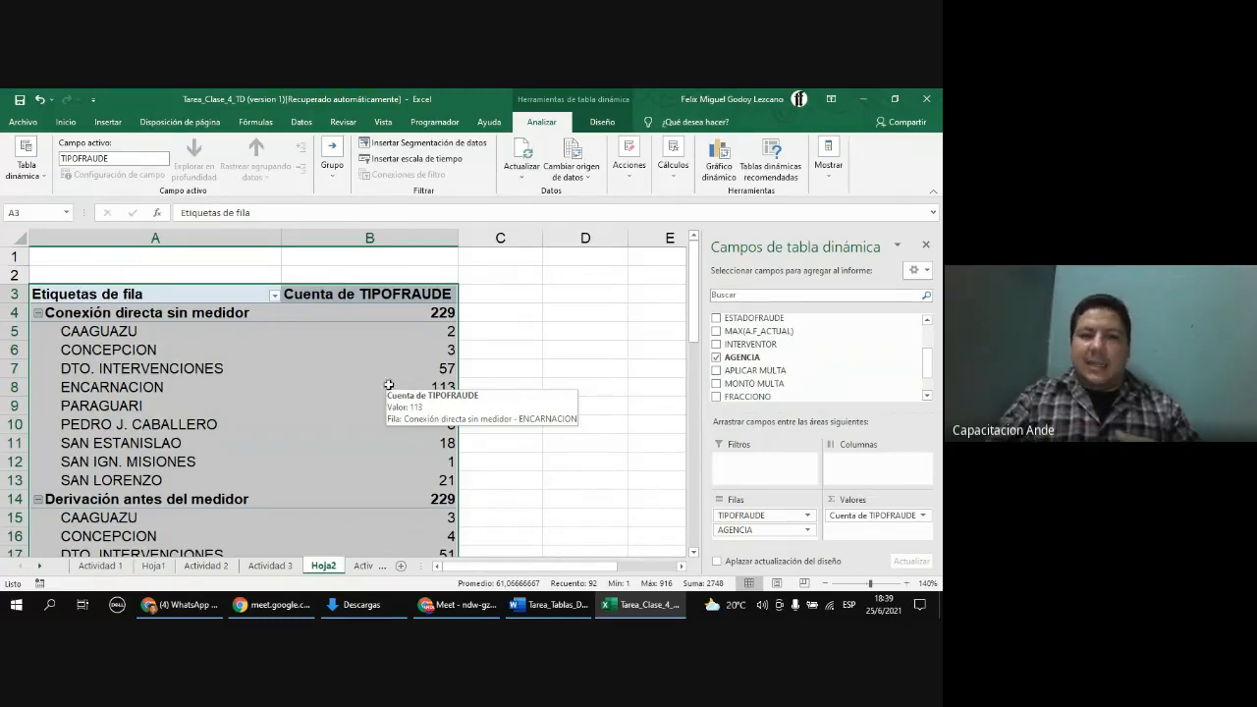
click(389, 386)
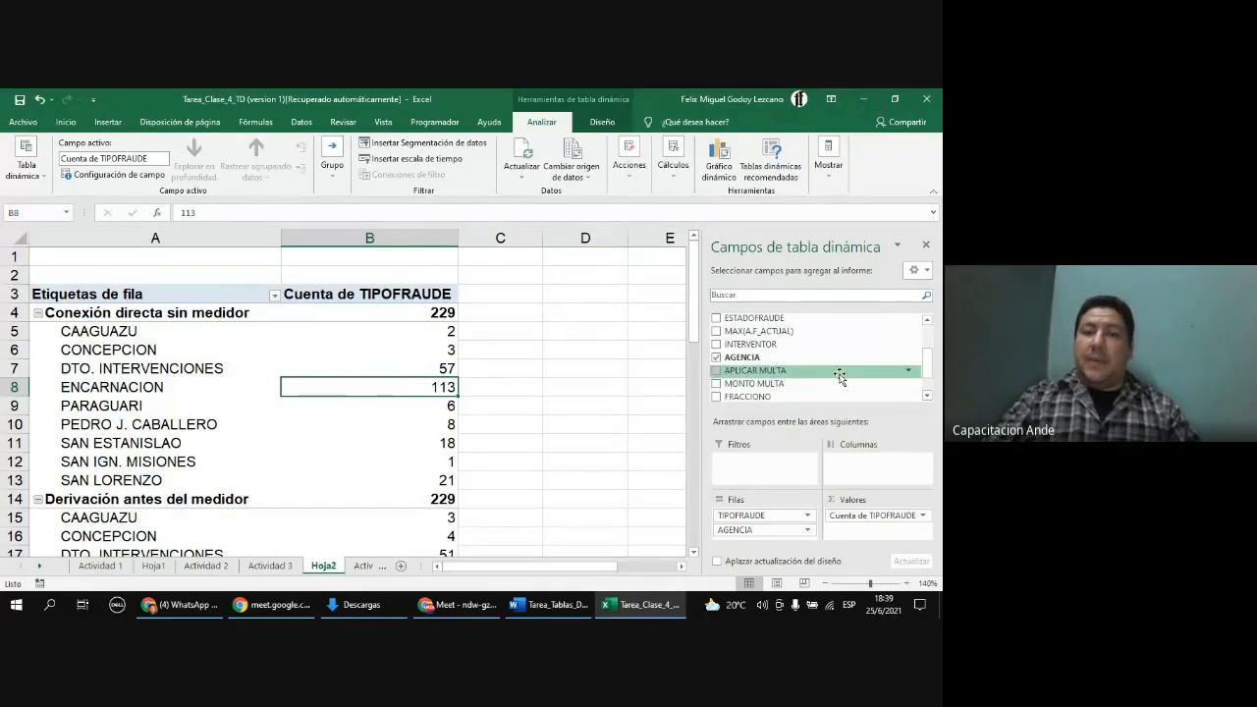
scroll(839, 378, up, 1)
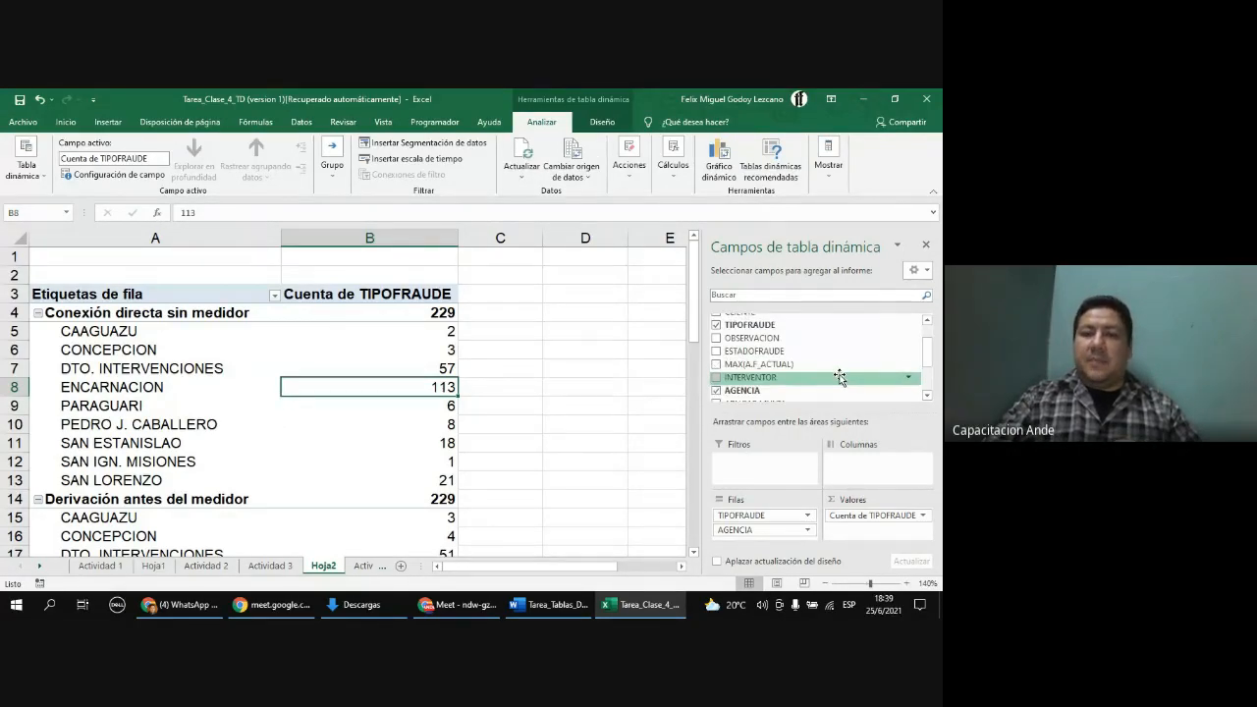
scroll(839, 378, up, 1)
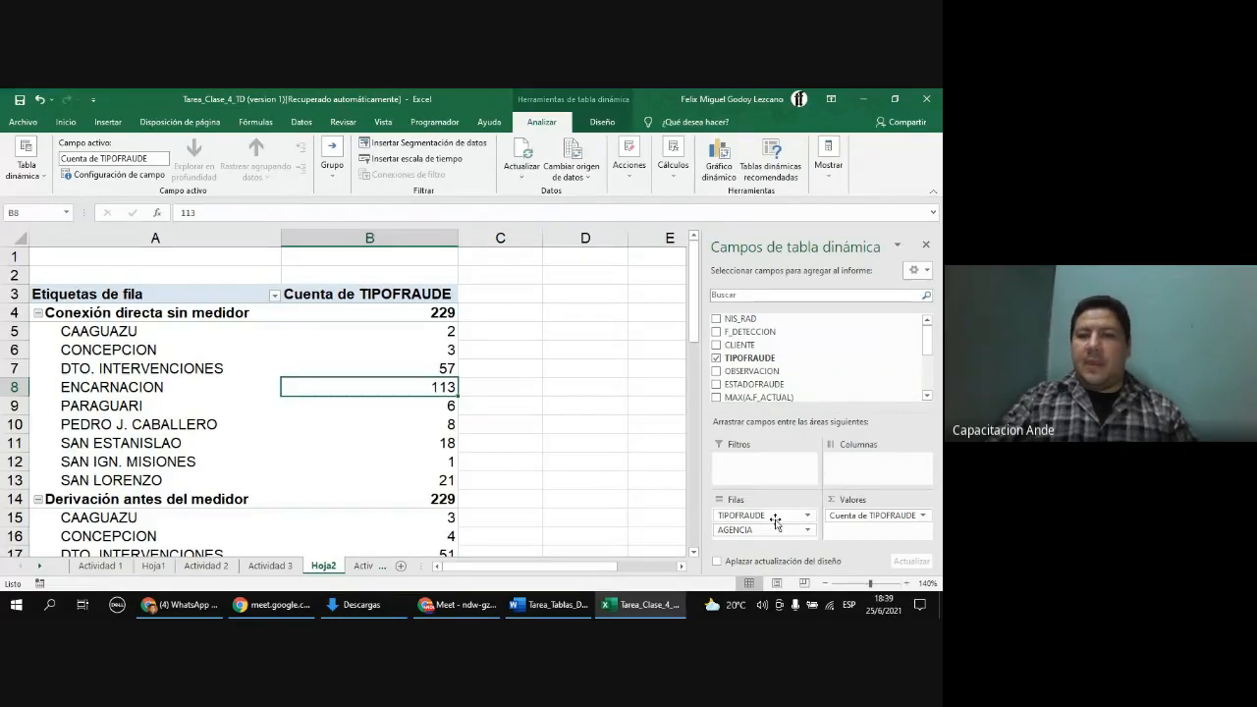
drag(775, 521, 798, 356)
drag(859, 517, 839, 366)
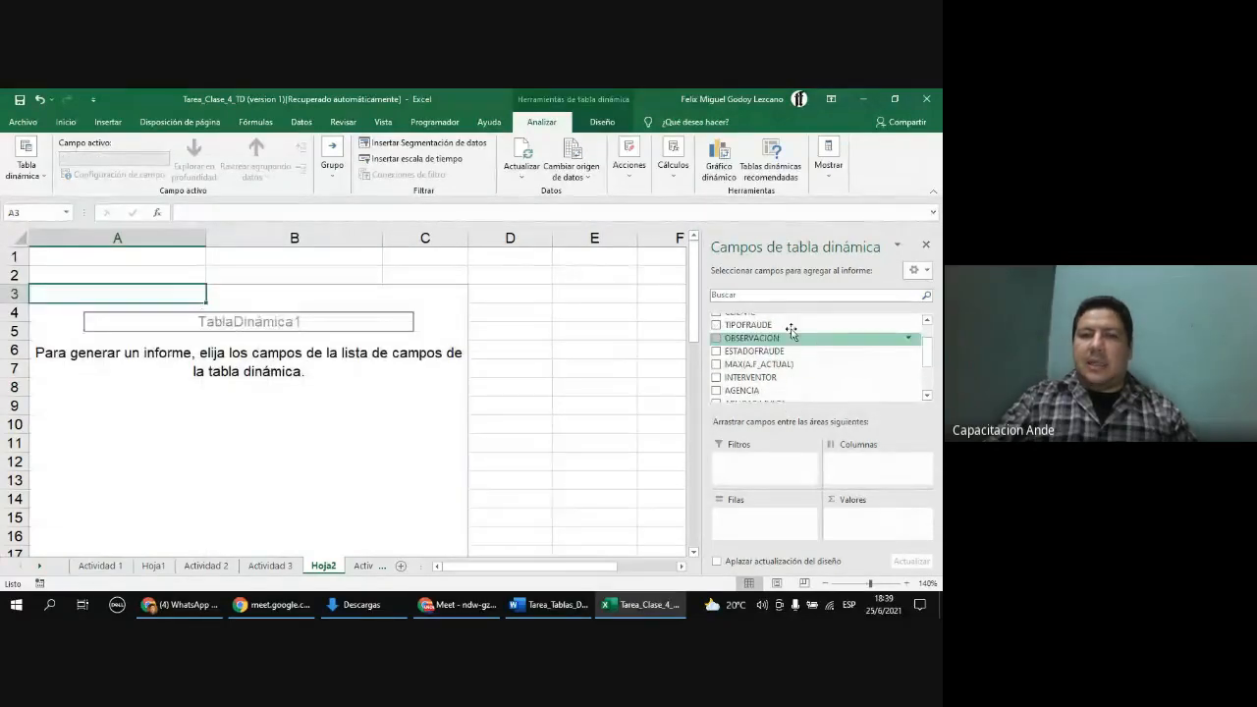
Step: Build a new PivotTable layout with FRACCIONO as rows and NIS_RAD as values
scroll(805, 353, down, 3)
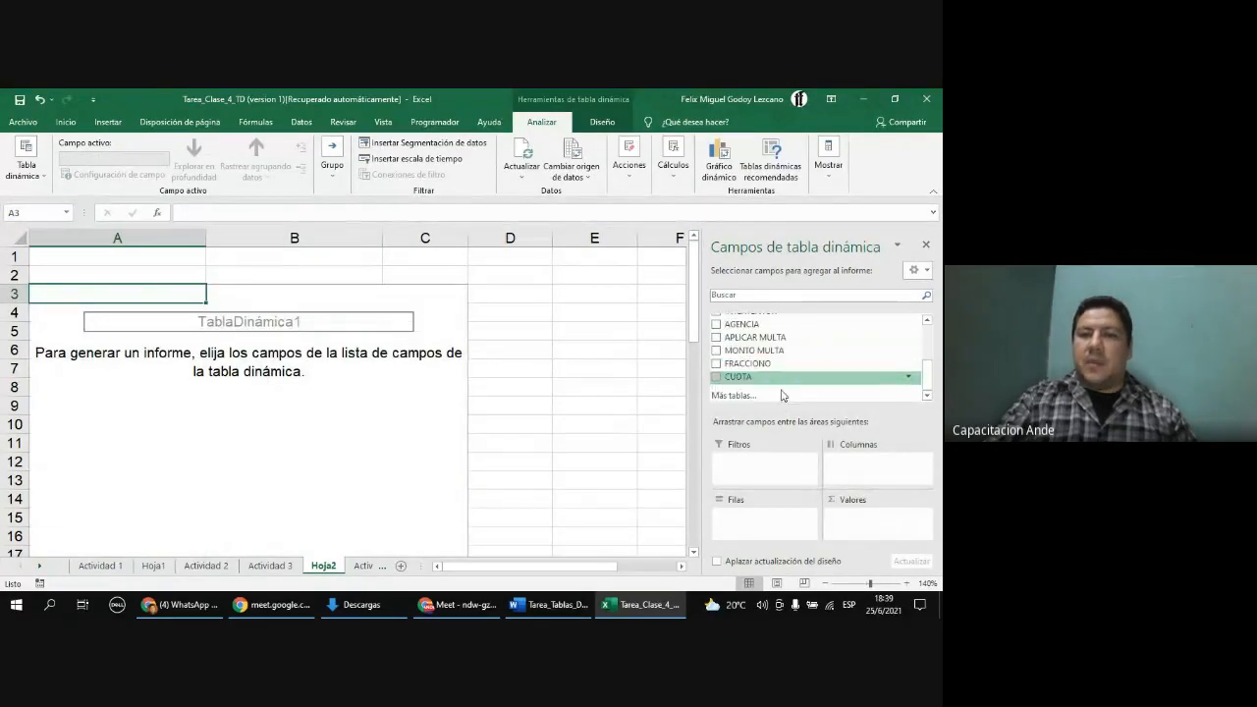
drag(764, 364, 772, 514)
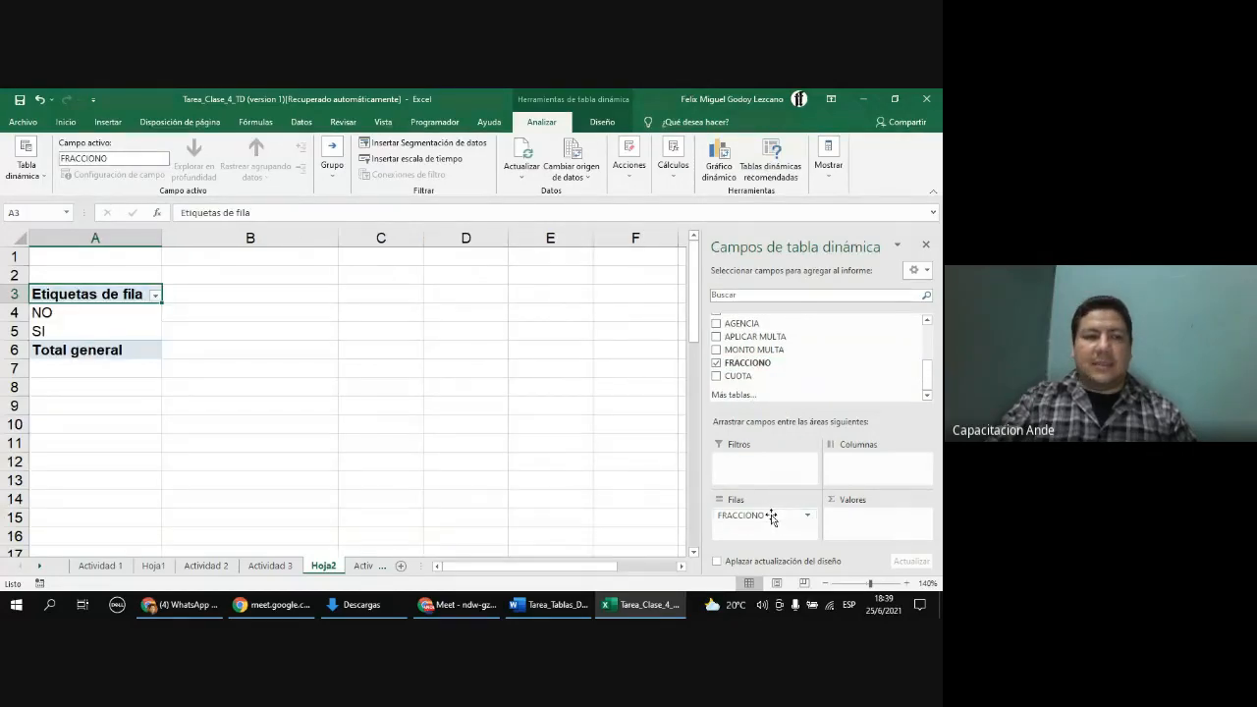
scroll(884, 368, up, 3)
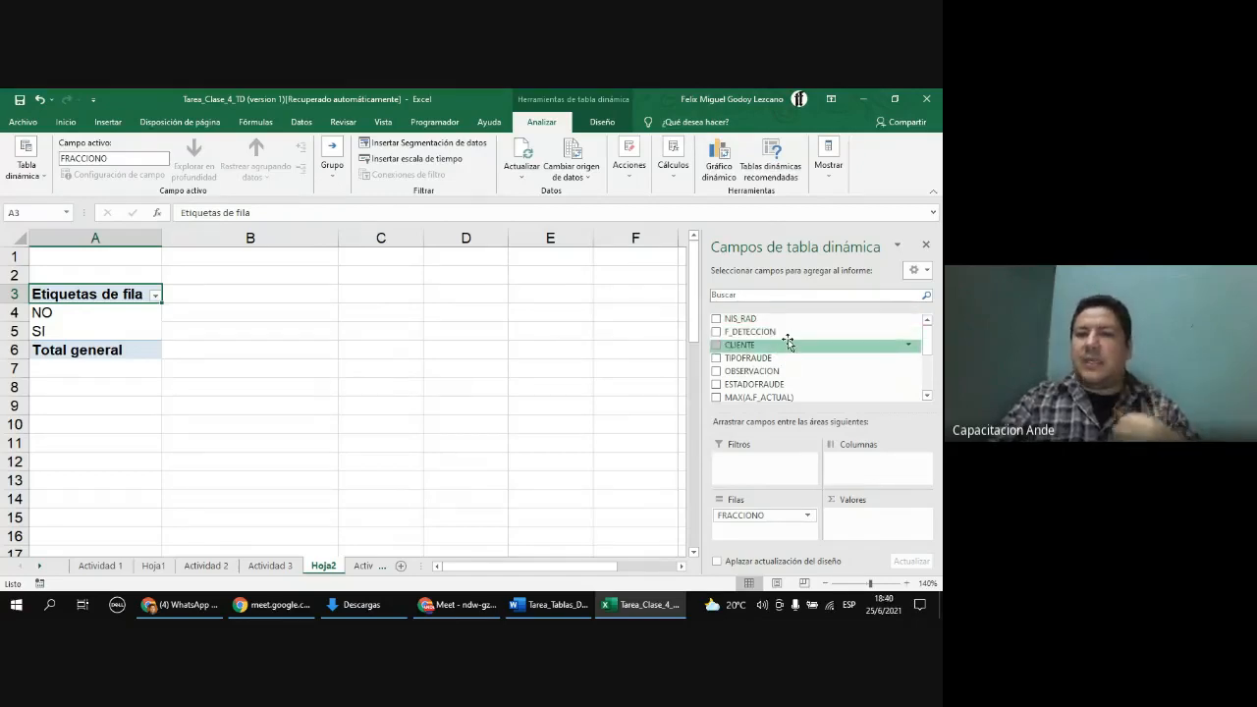
drag(748, 326, 870, 522)
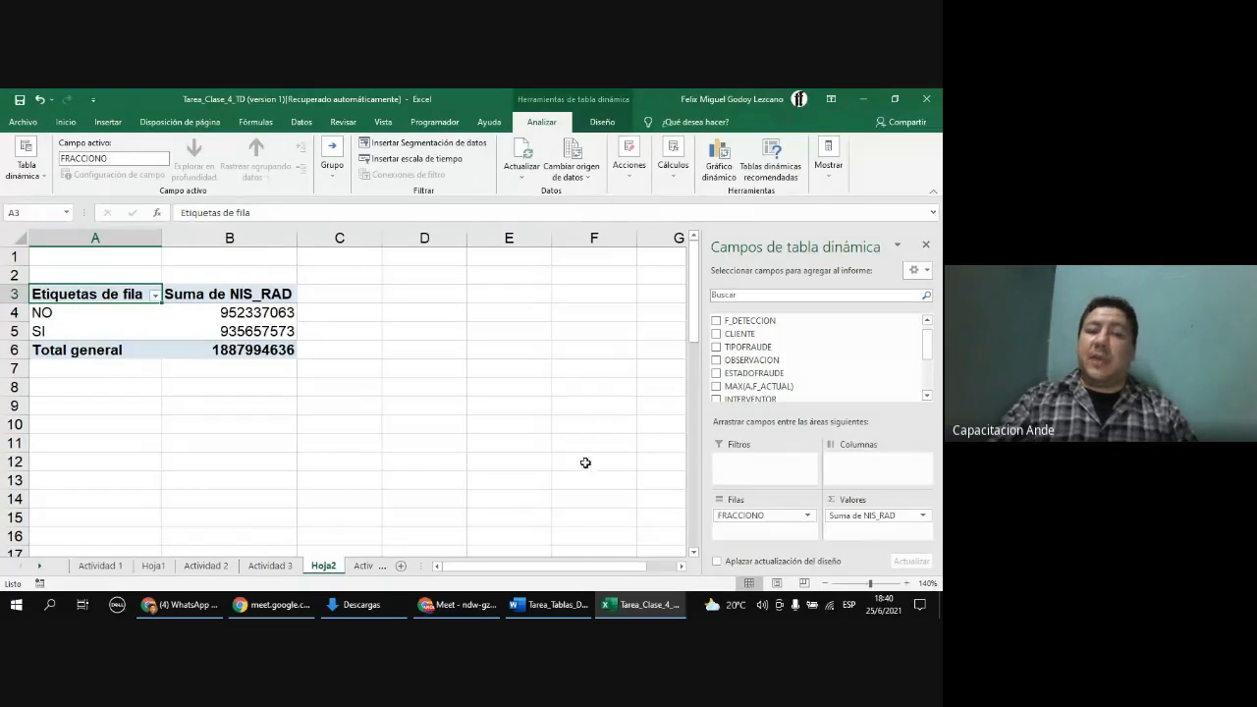
Step: Change the NIS_RAD value field to summarize by count (Recuento)
click(922, 517)
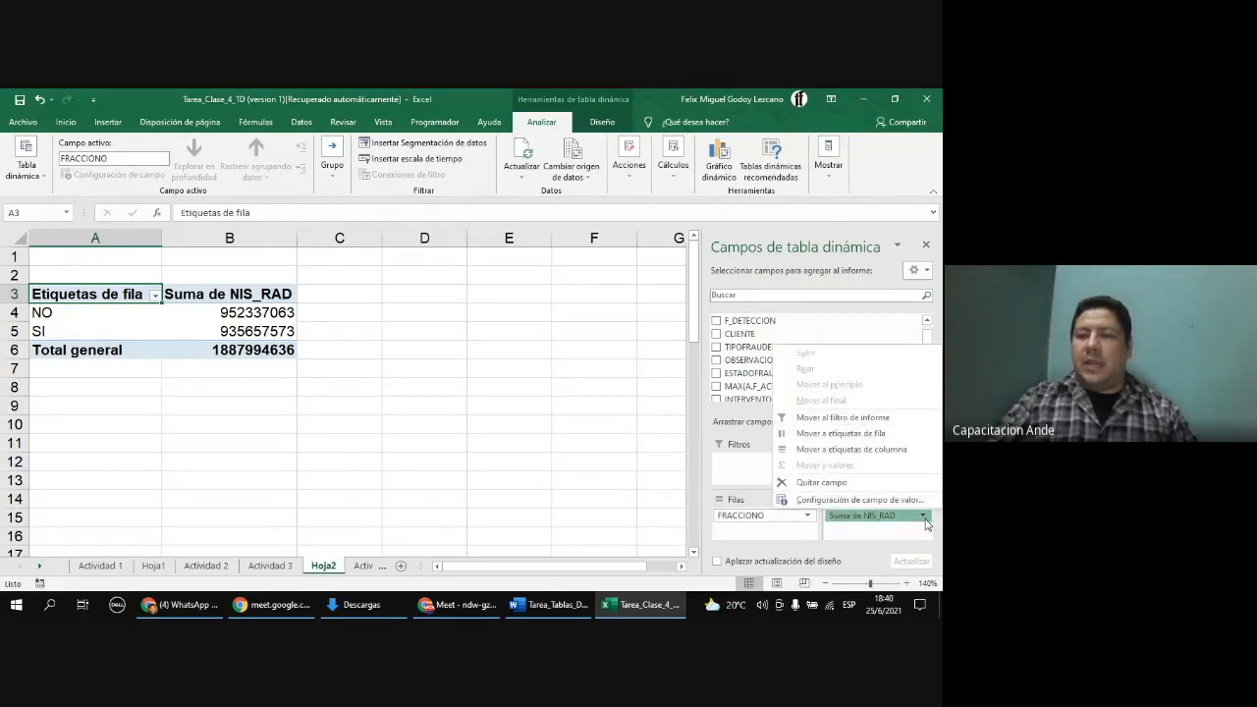
click(861, 501)
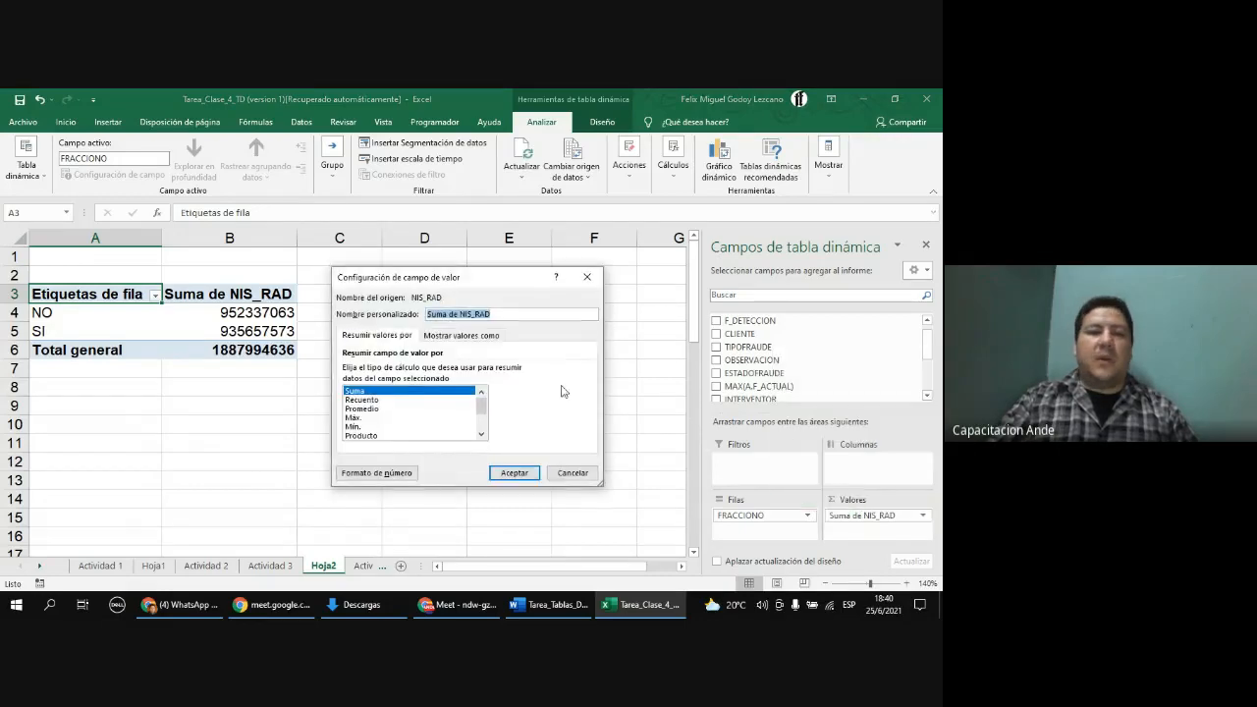
click(361, 400)
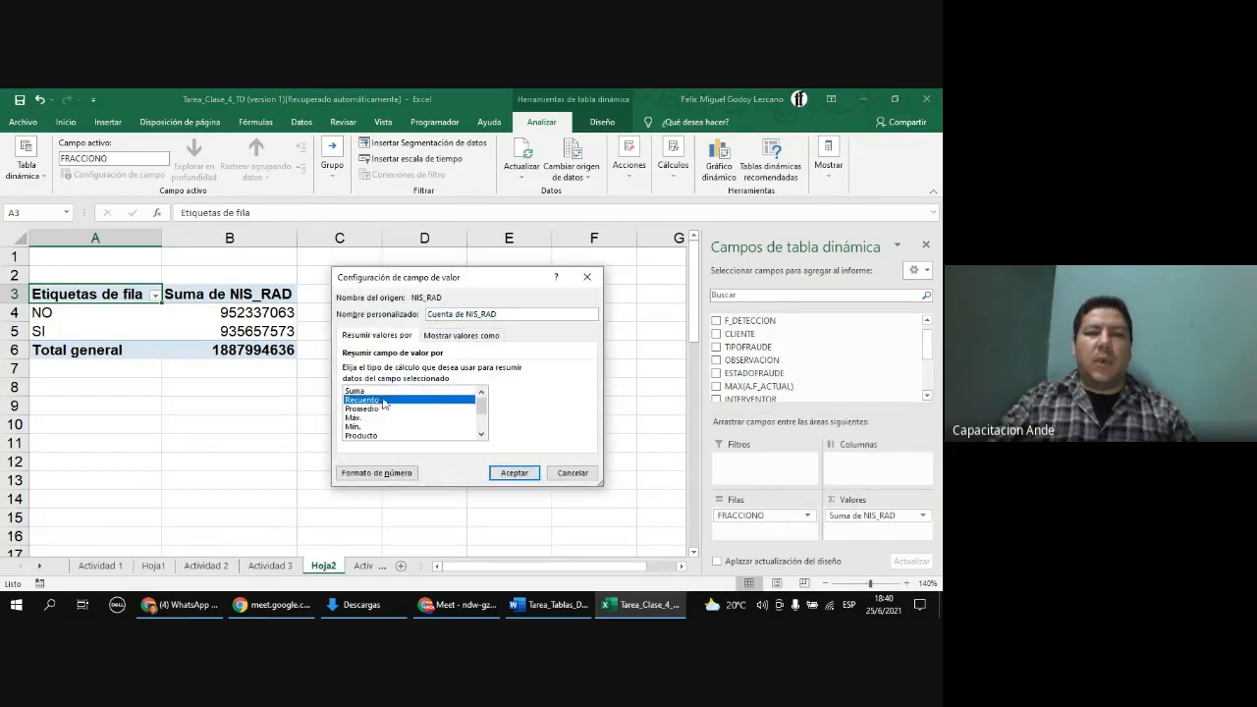
click(514, 473)
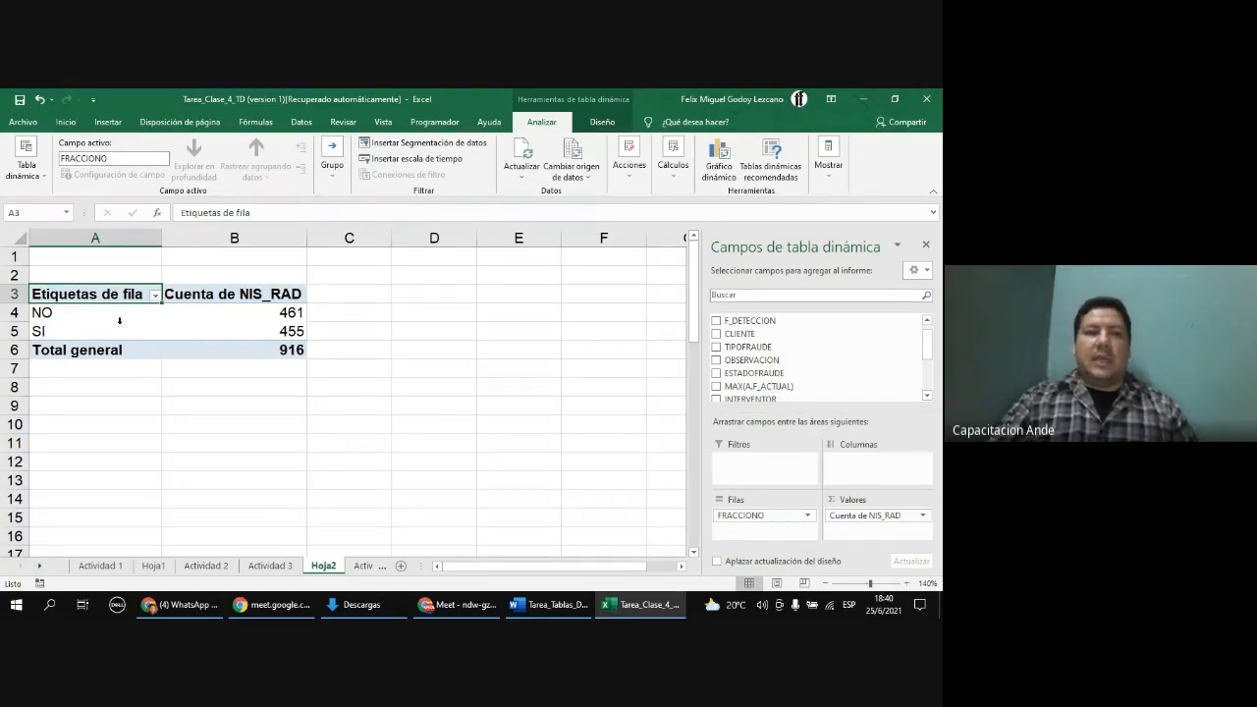
click(286, 339)
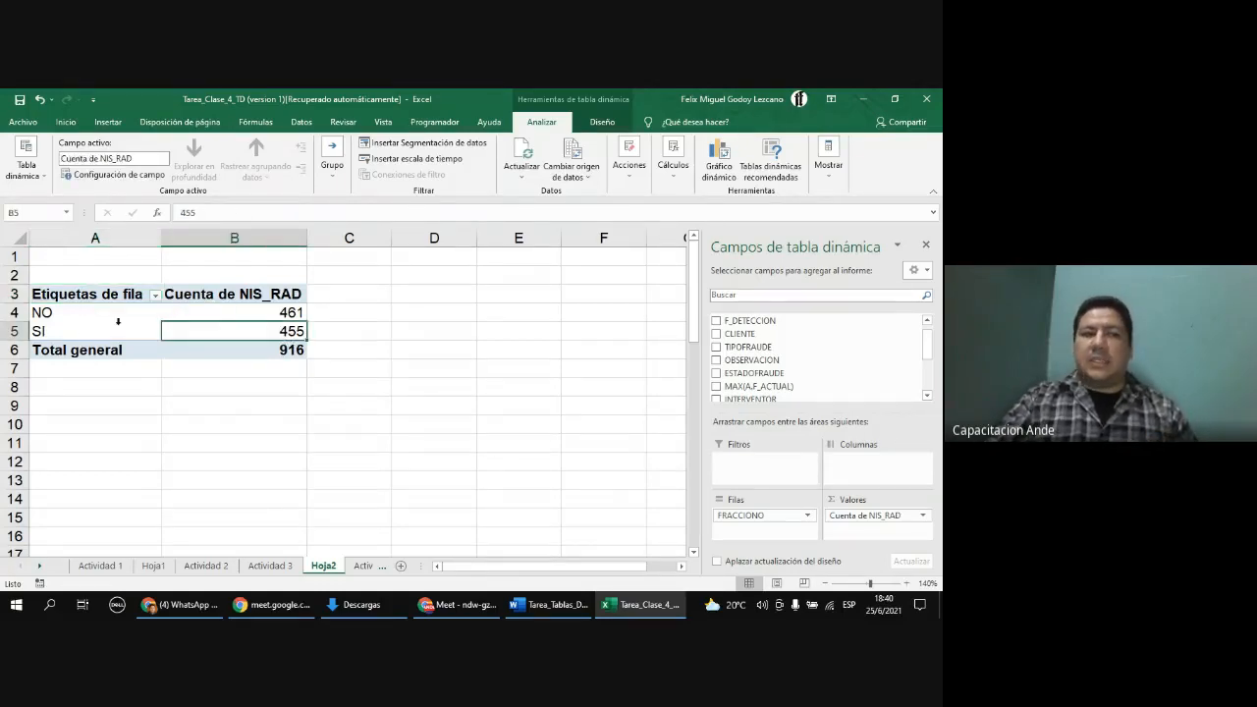
click(84, 331)
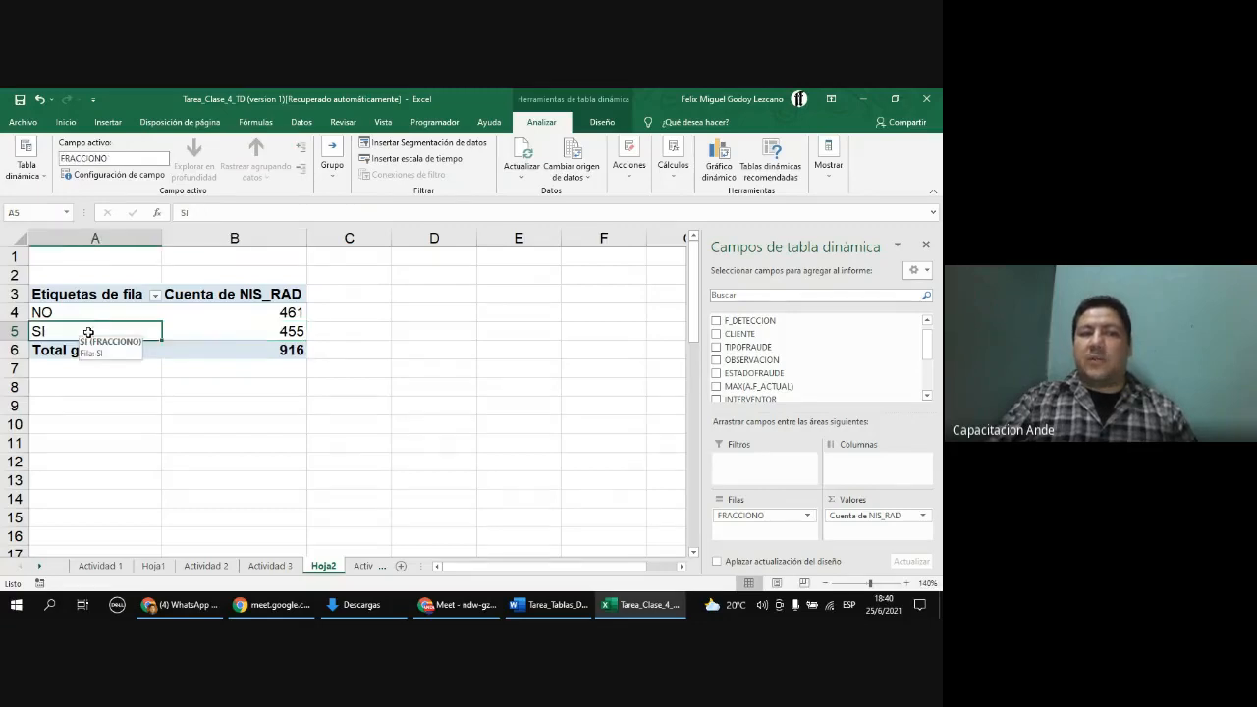
click(274, 313)
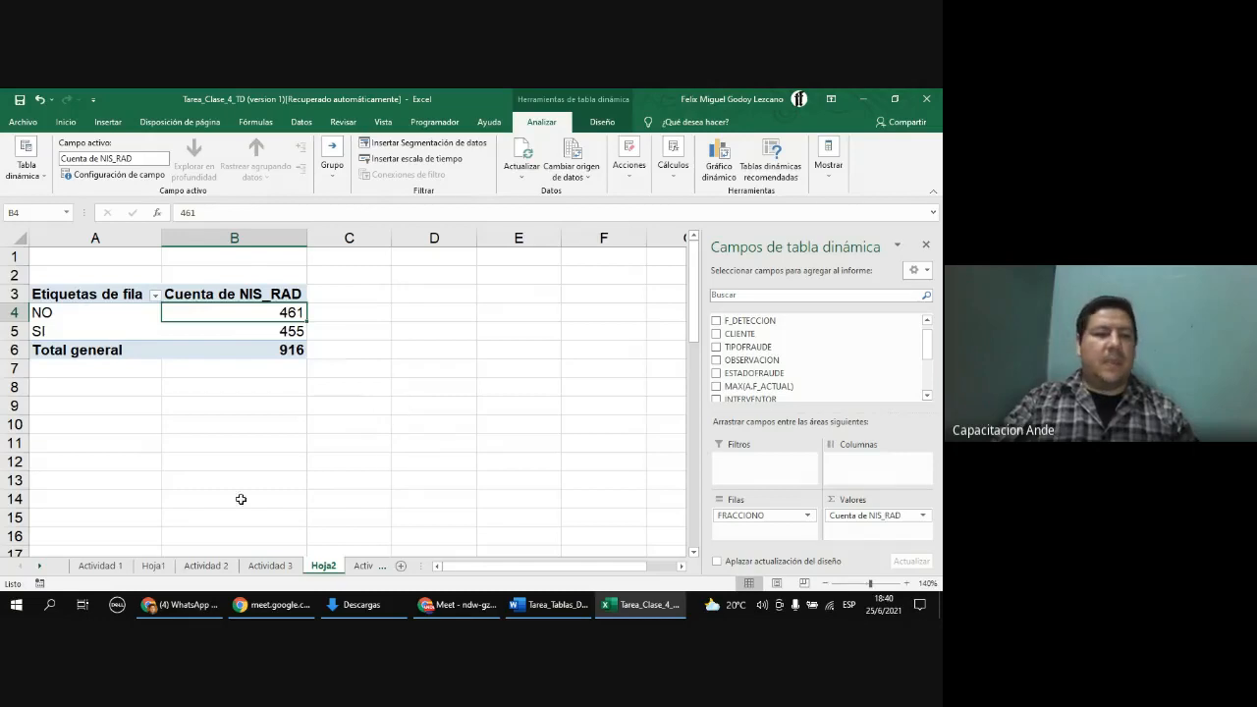
Step: On the Hoja1 sales PivotTable, reorder the row fields so VENDEDOR comes before PRODUCTO
click(154, 566)
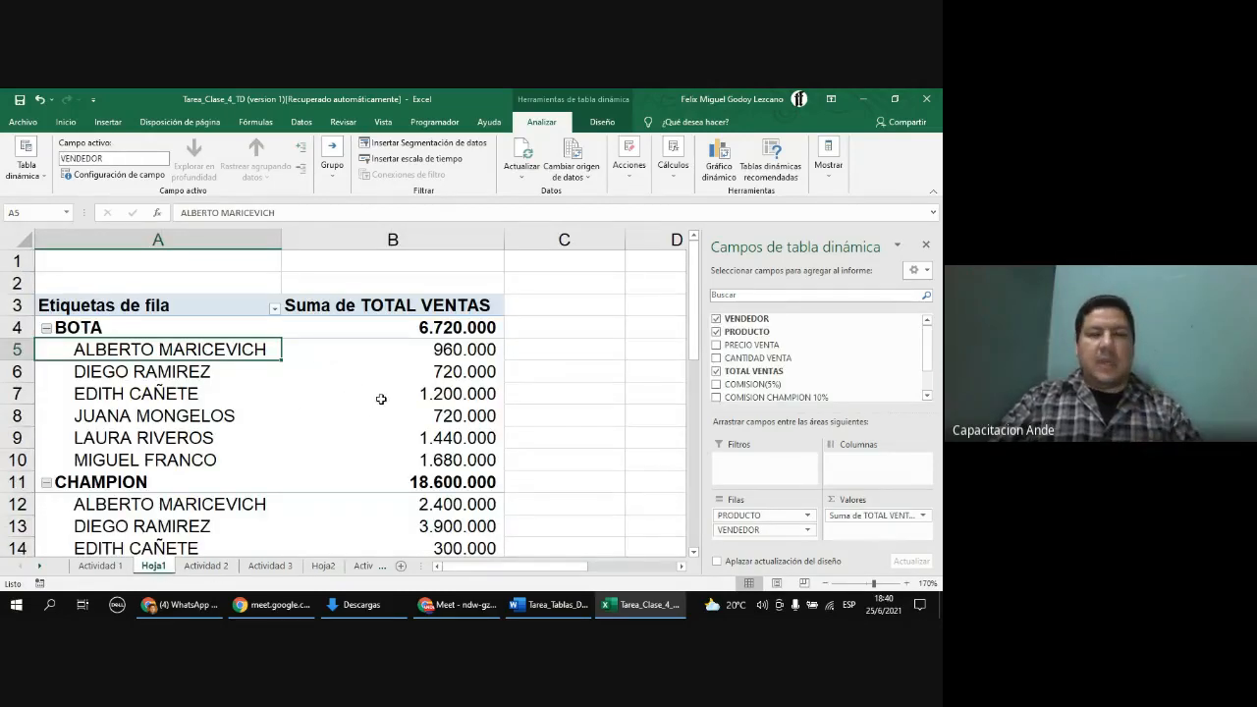
scroll(387, 395, down, 2)
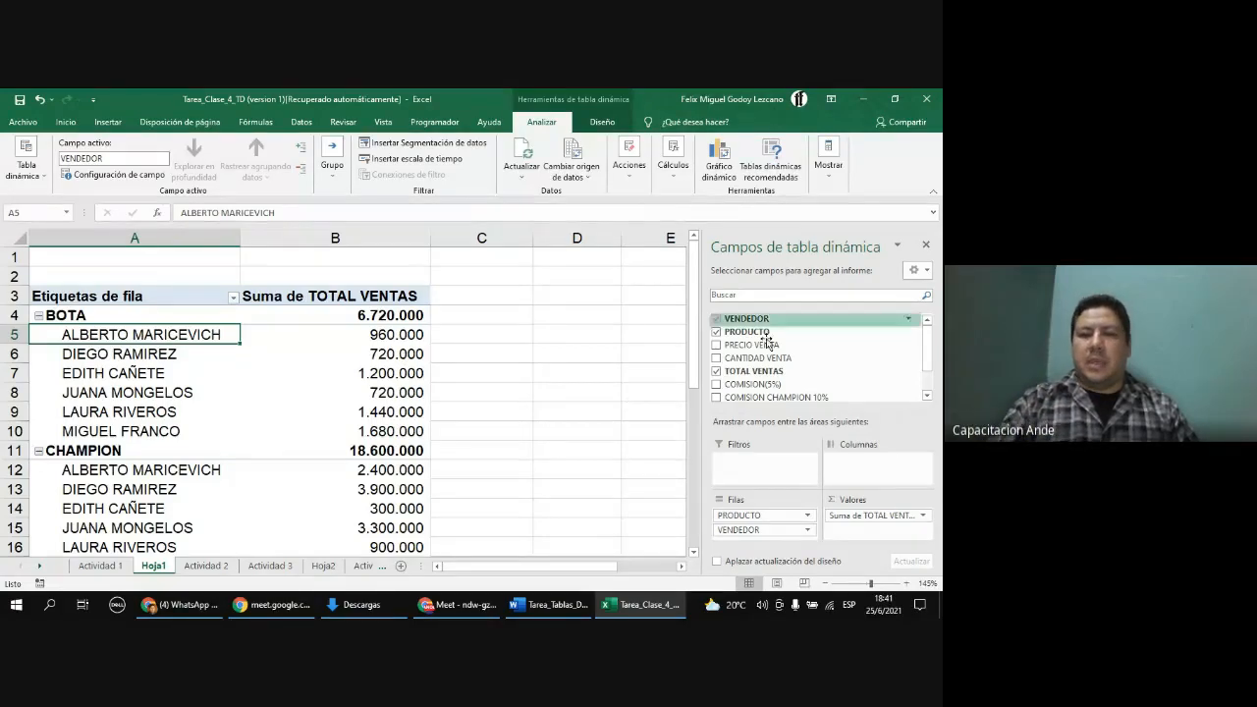
click(784, 516)
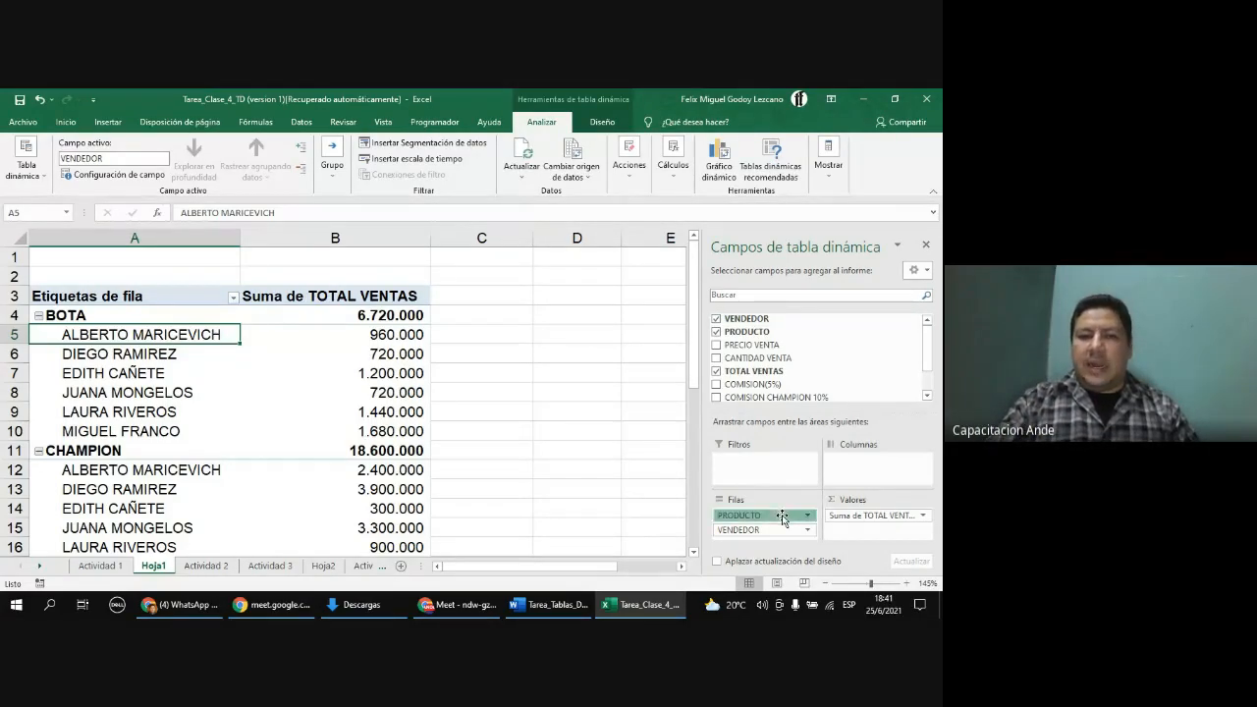
click(783, 517)
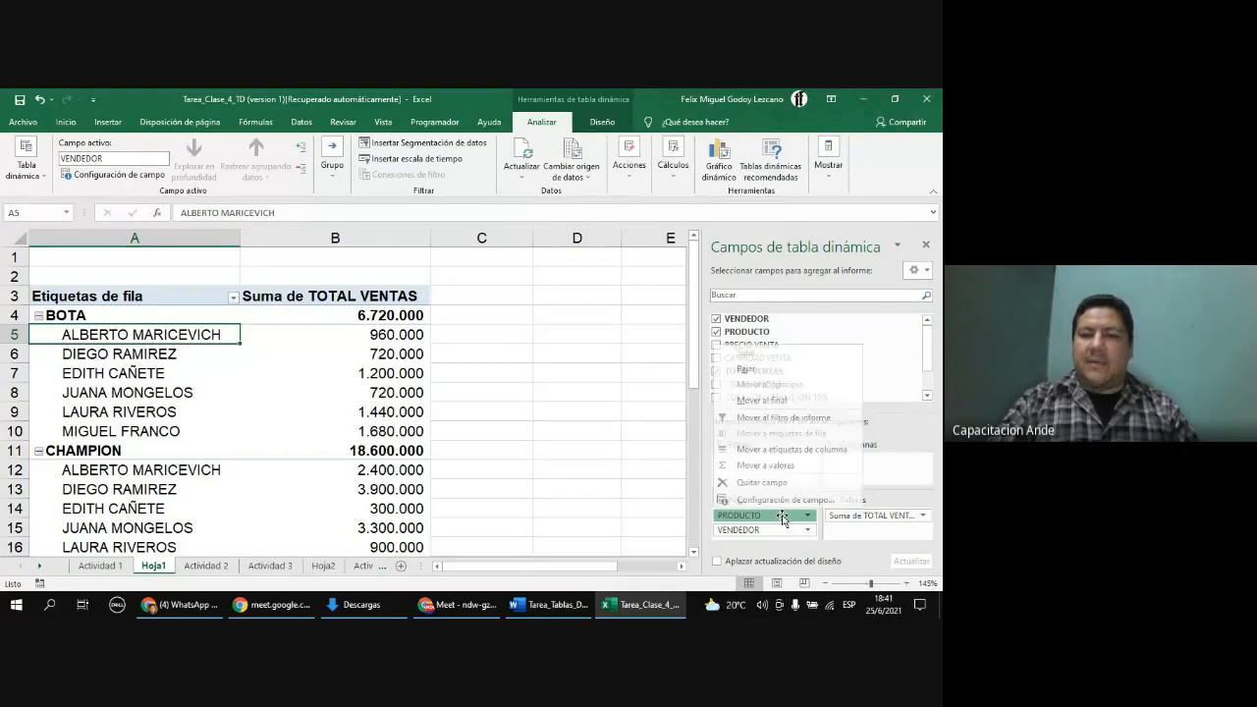
click(780, 531)
click(780, 531)
drag(780, 531, 774, 512)
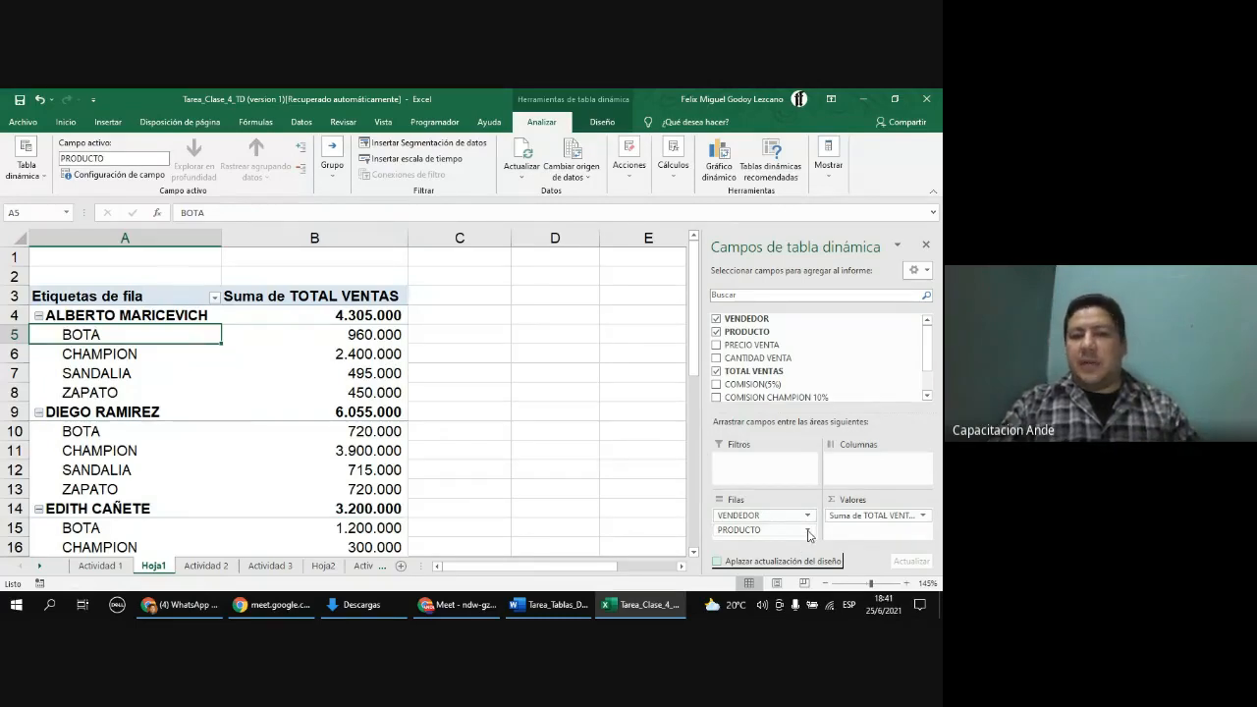
Step: Replace TOTAL VENTAS in the values with the COMISION CHAMPION 10% field
click(808, 533)
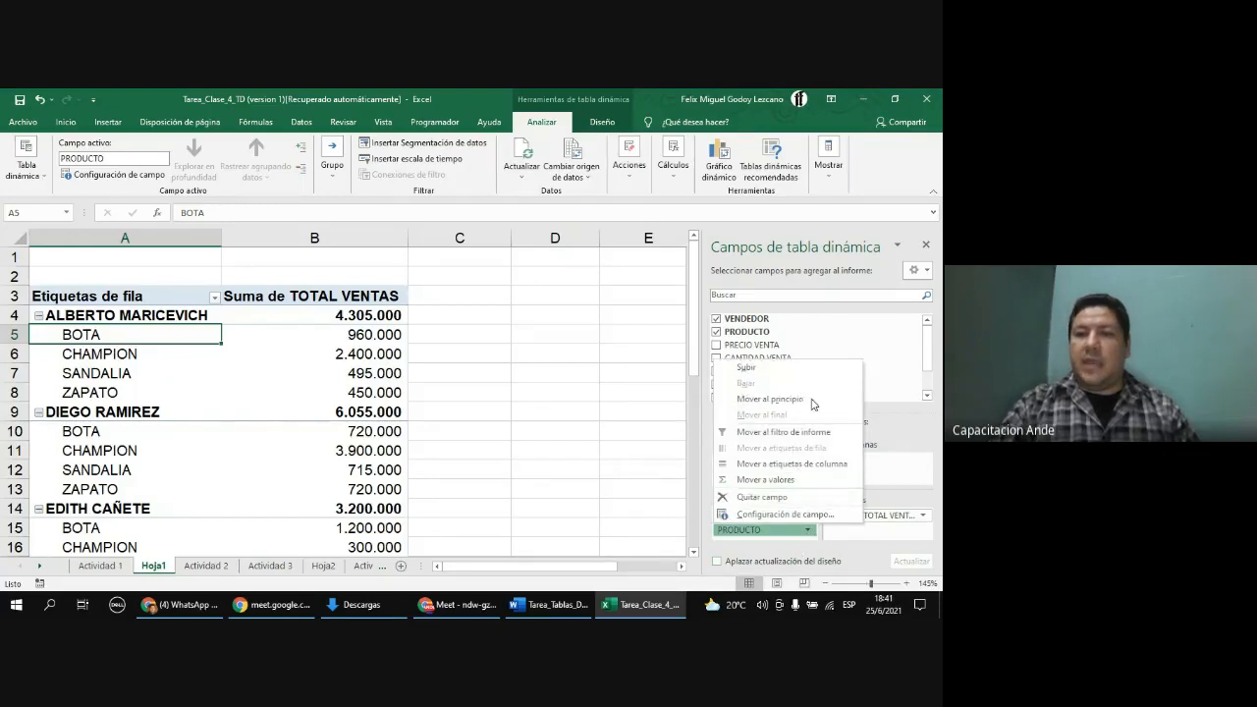
click(883, 320)
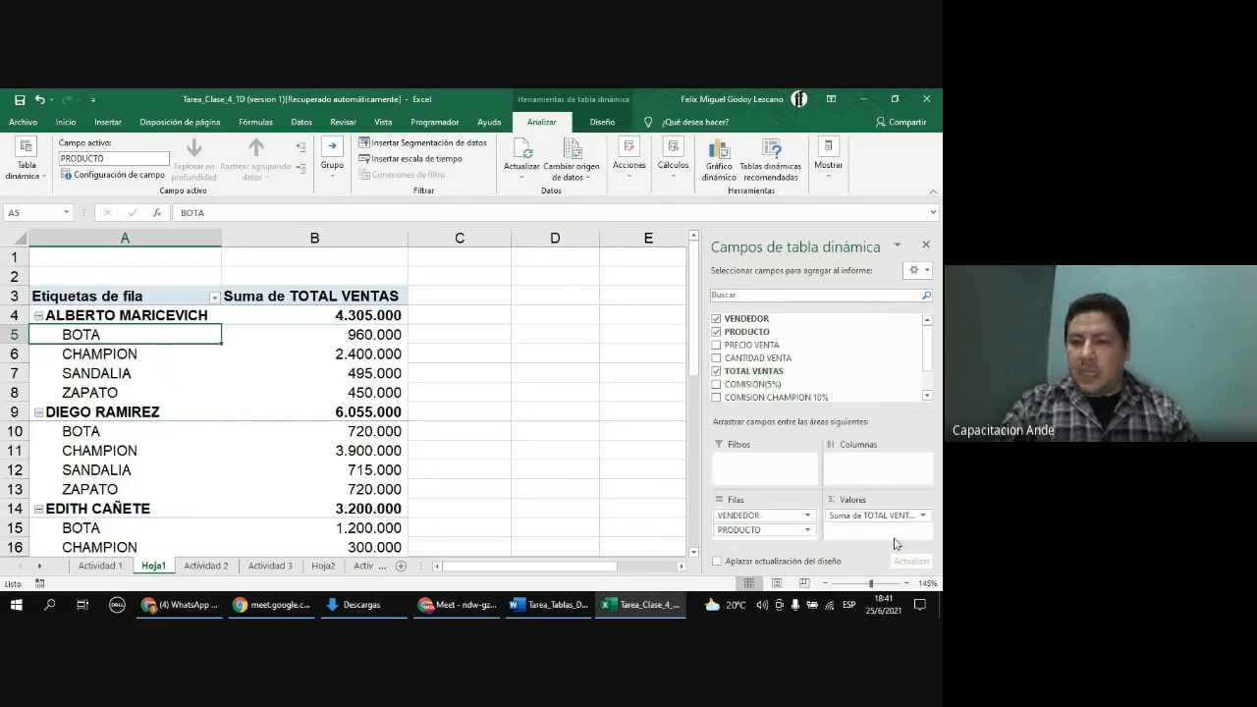
mouse_move(887, 523)
mouse_down()
mouse_move(895, 496)
mouse_move(895, 521)
mouse_move(840, 385)
mouse_move(858, 479)
mouse_move(885, 530)
mouse_move(828, 351)
mouse_move(835, 432)
mouse_move(879, 526)
mouse_up()
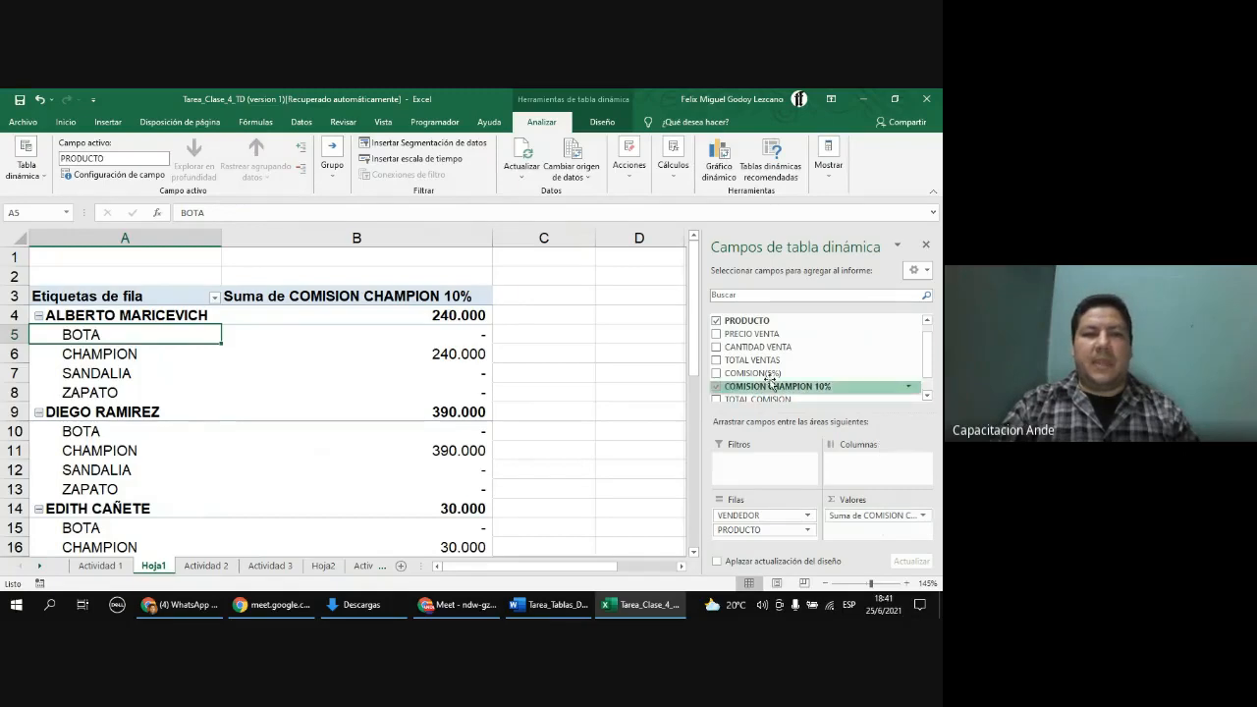
click(128, 361)
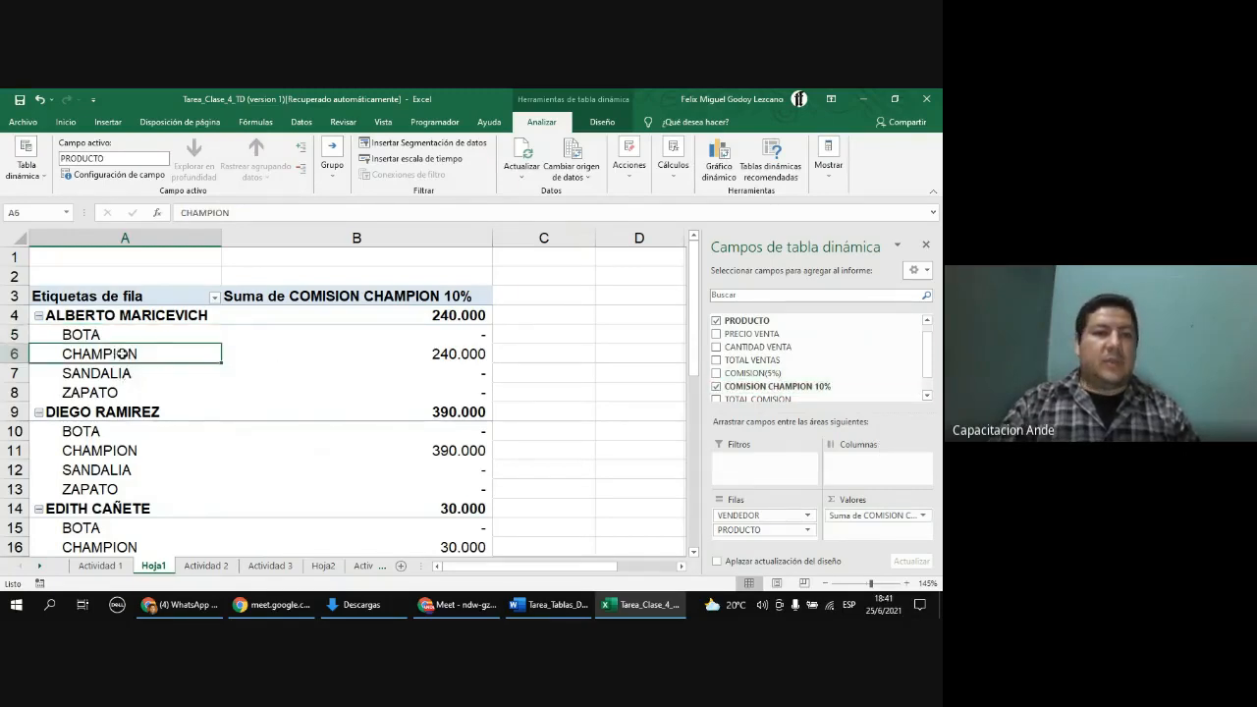
right_click(99, 336)
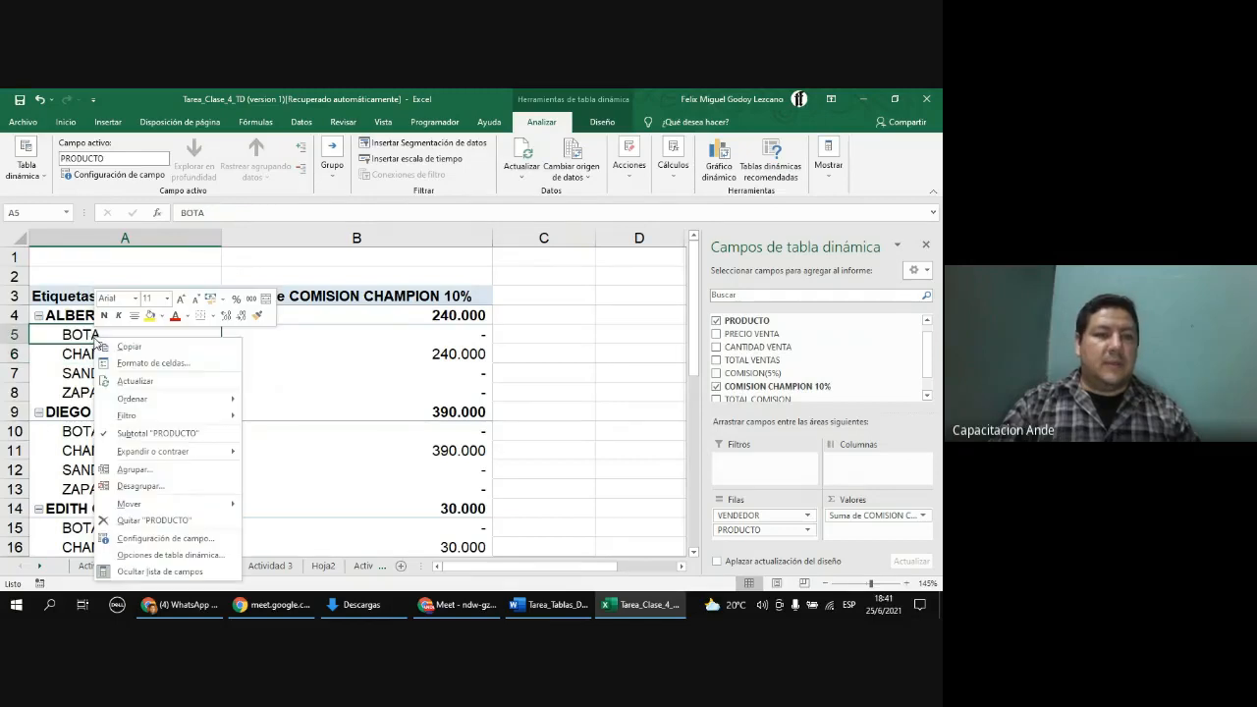
mouse_move(167, 418)
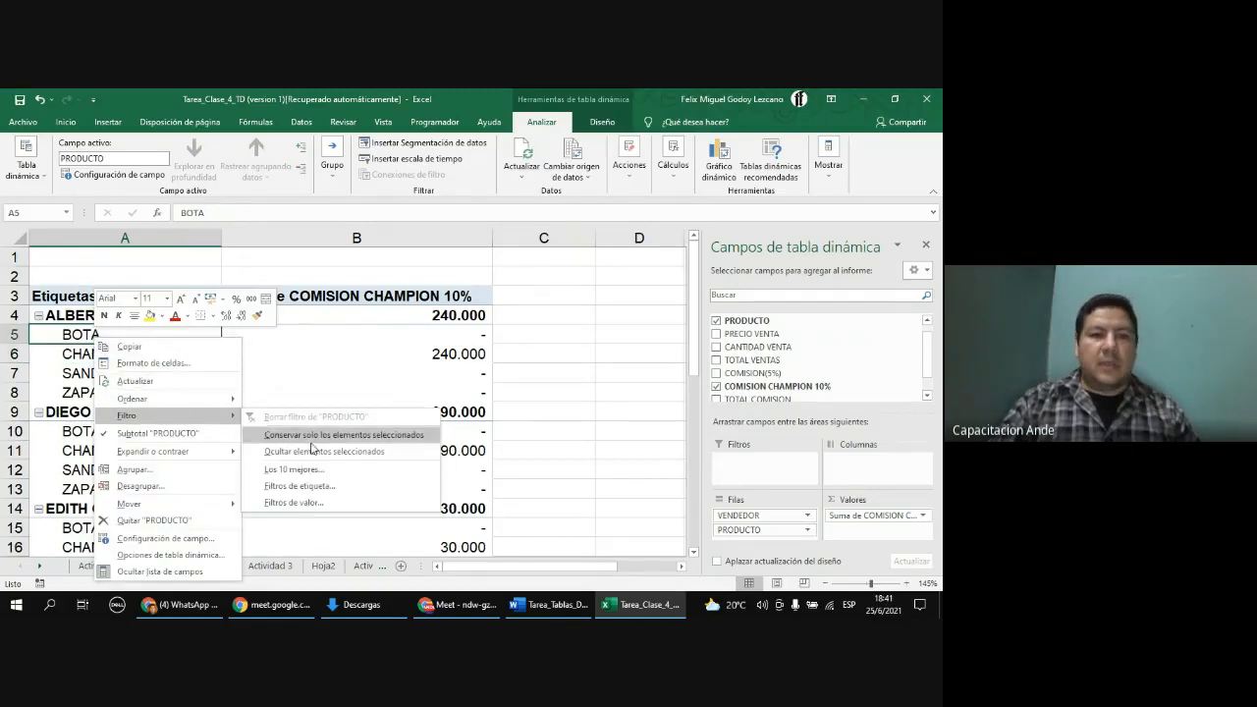
click(295, 502)
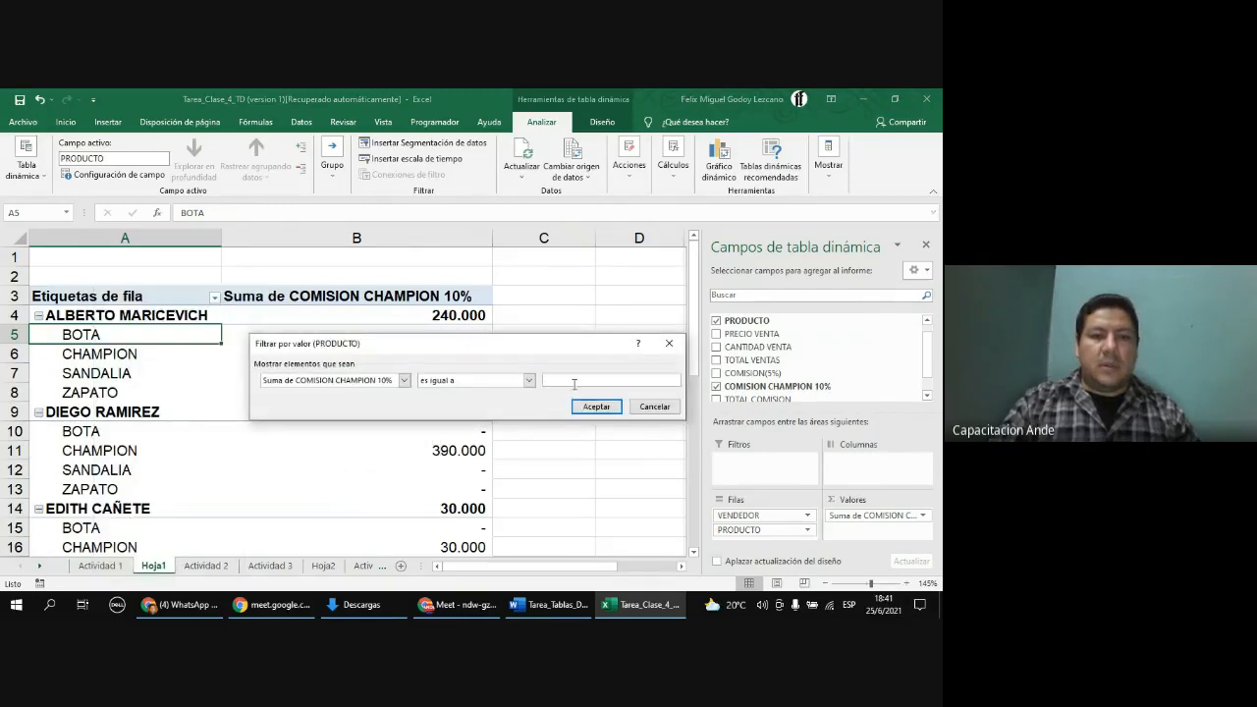
click(654, 406)
Step: Filter the PRODUCTO row field to show only CHAMPION
click(89, 354)
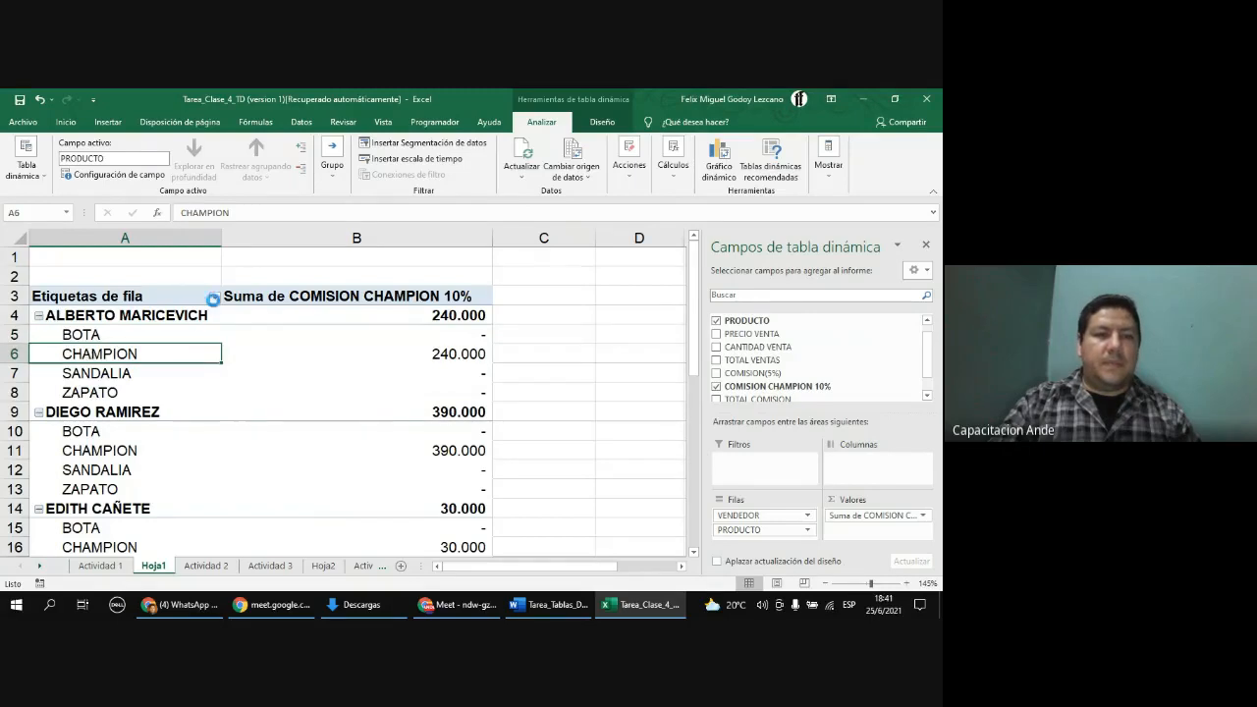
click(214, 299)
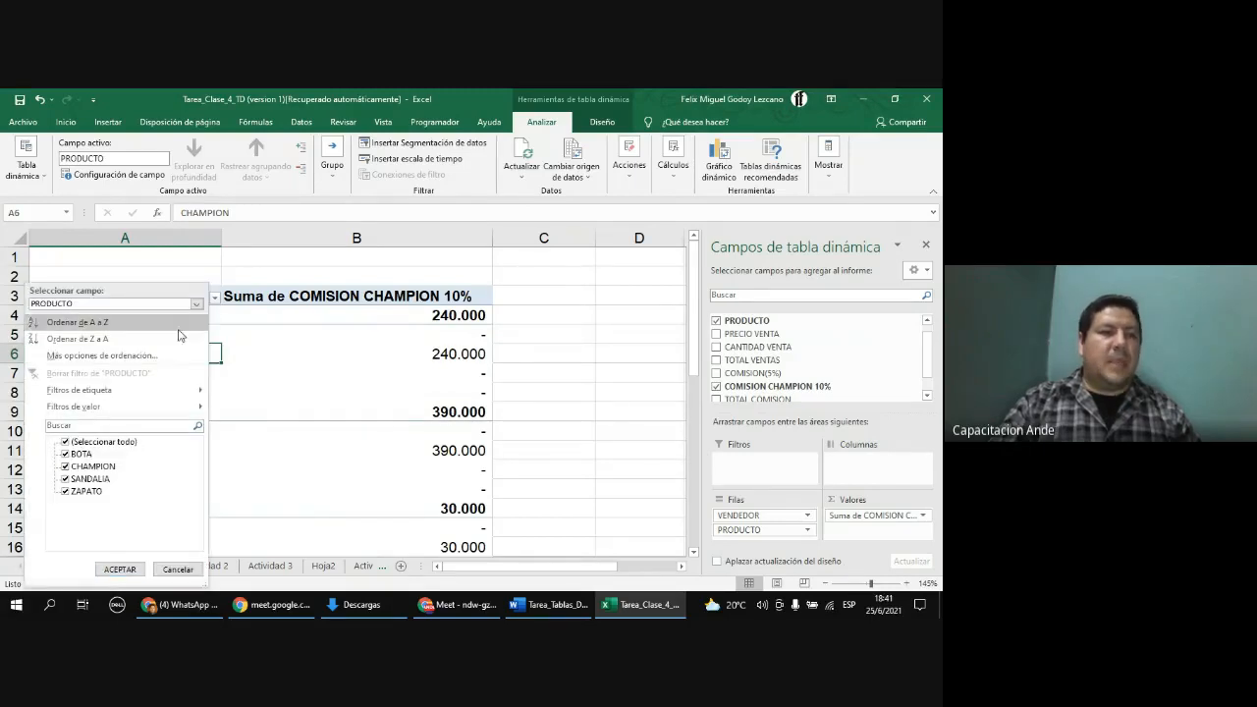
click(66, 442)
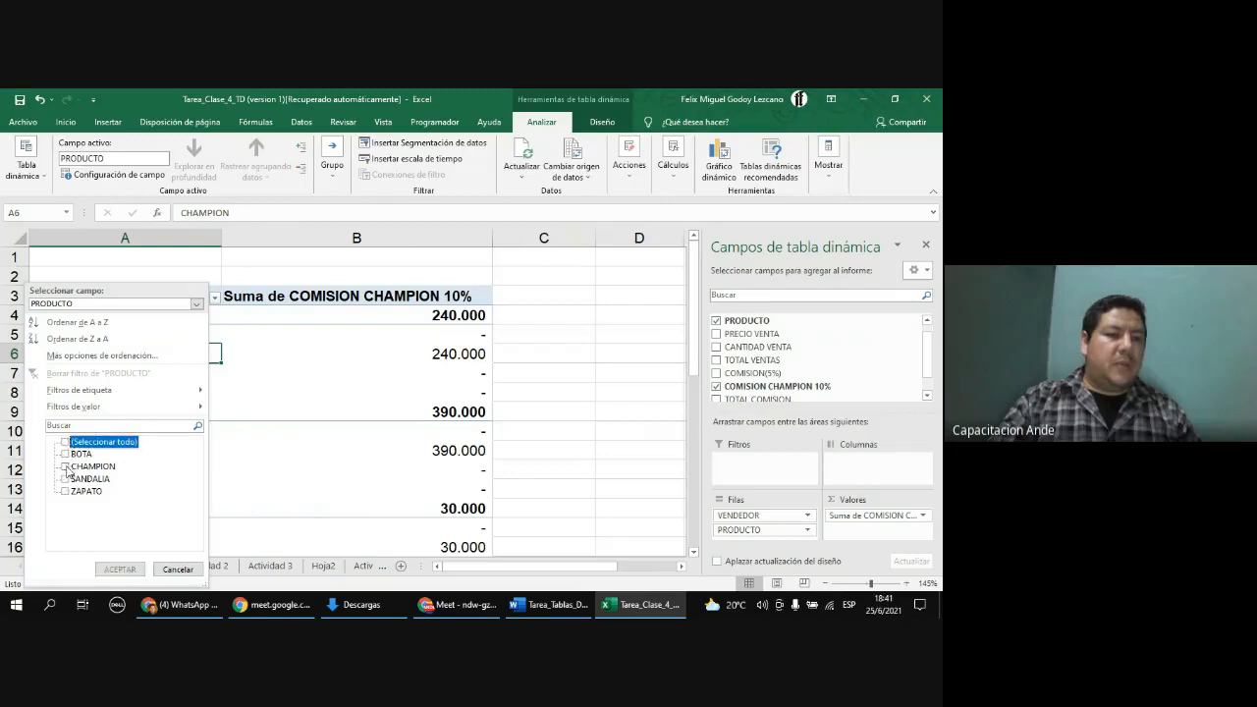
click(66, 468)
click(120, 570)
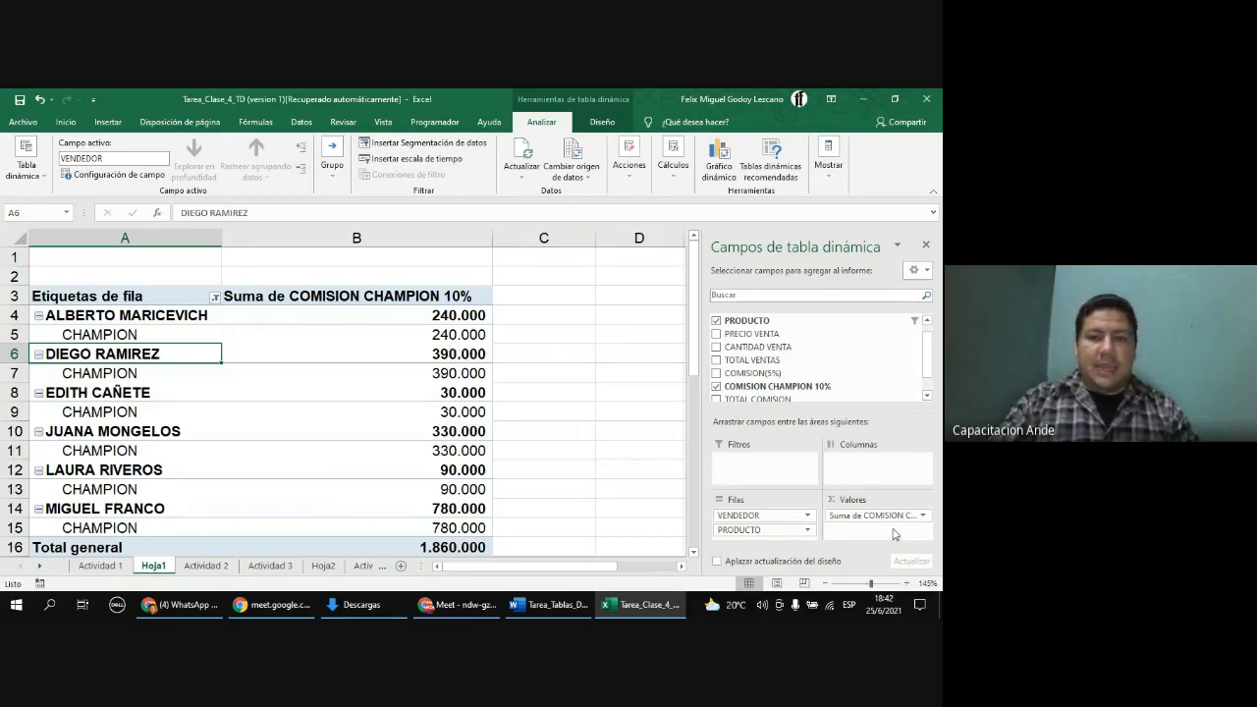
click(120, 332)
click(105, 379)
click(106, 416)
click(108, 452)
click(118, 488)
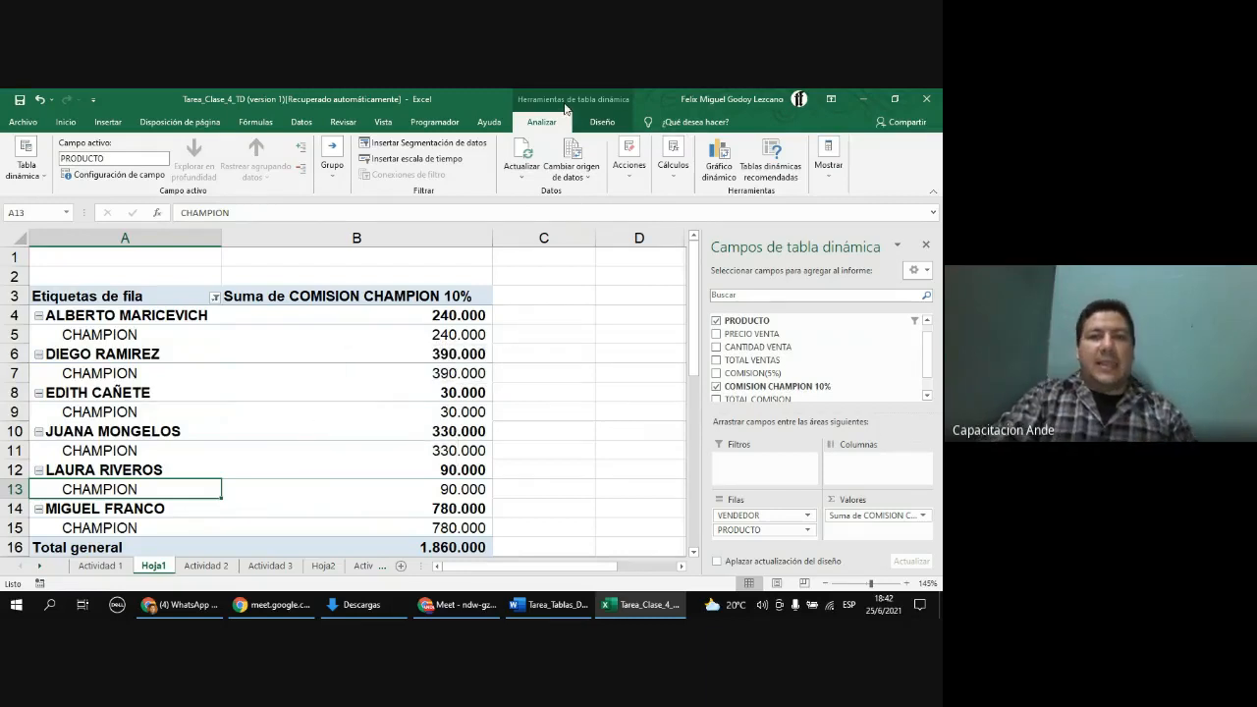
click(602, 122)
click(543, 122)
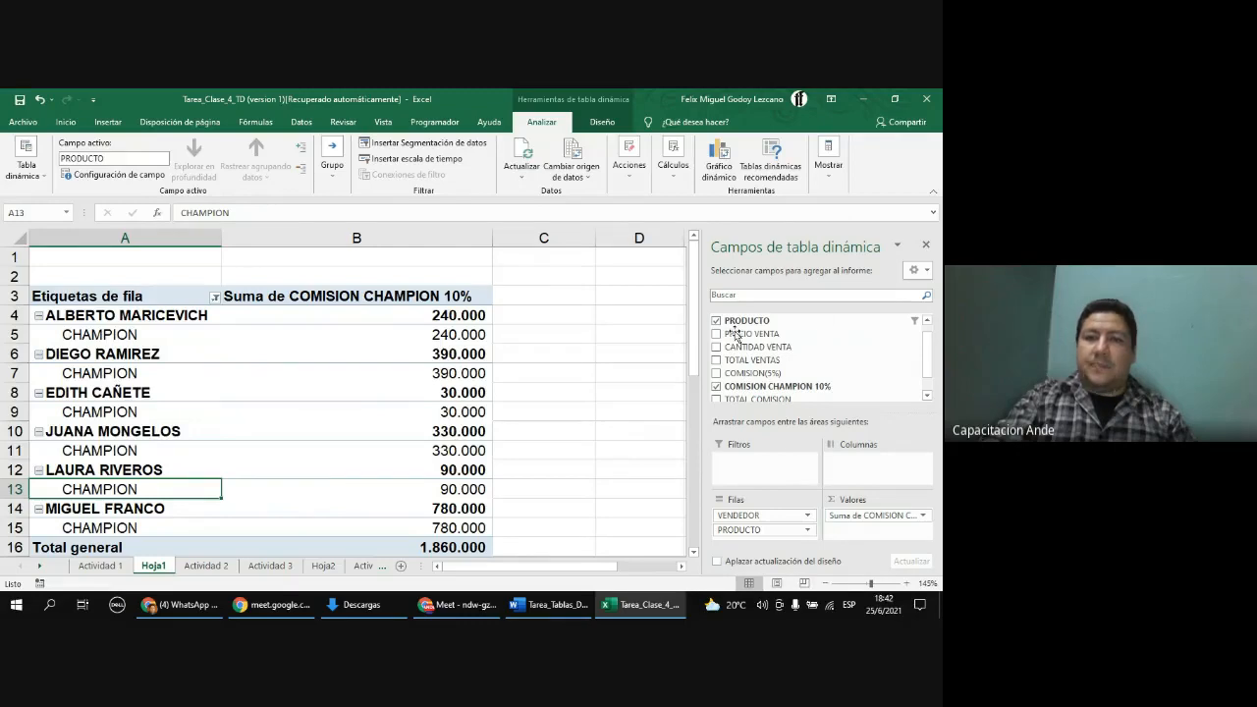
click(563, 299)
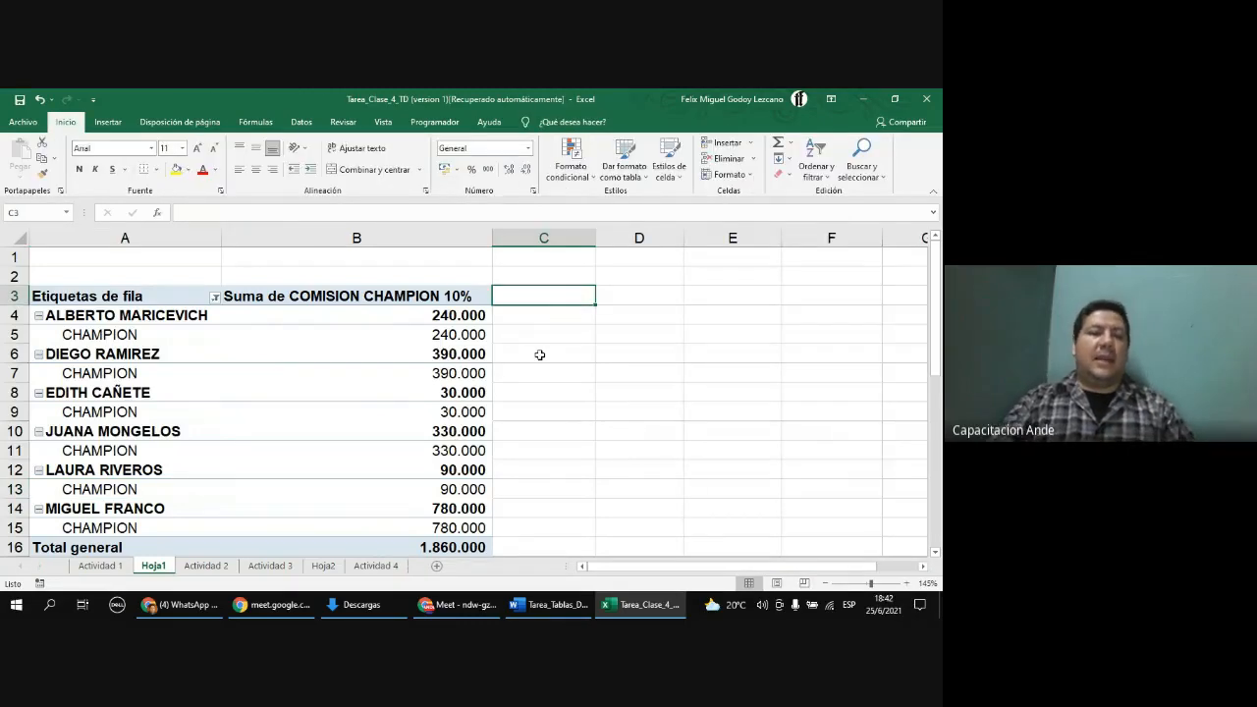
click(655, 350)
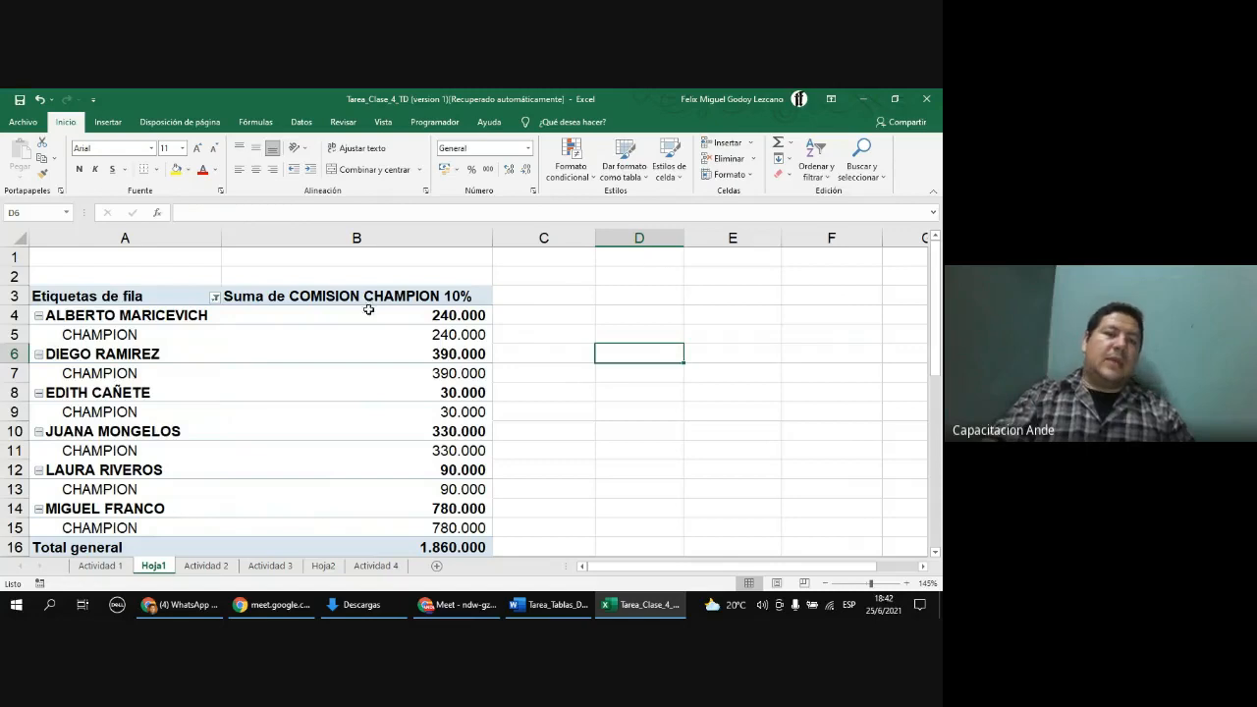
click(329, 333)
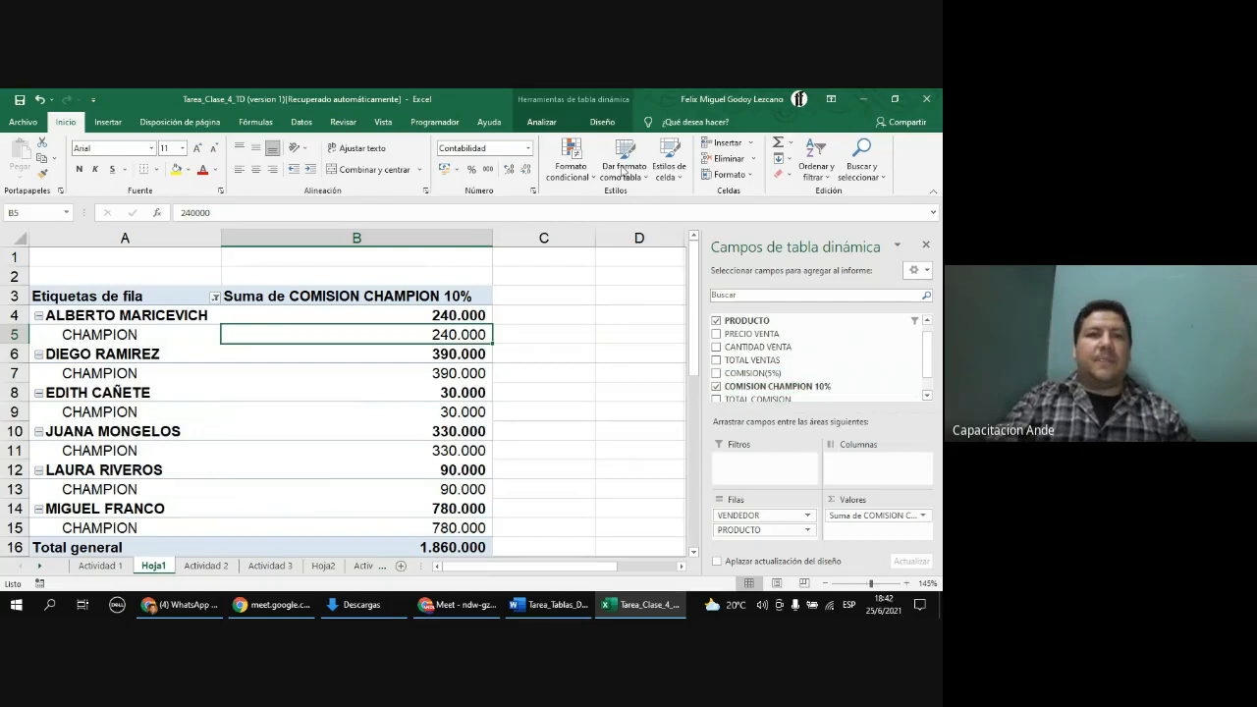
Step: Refresh the PivotTable data
click(543, 121)
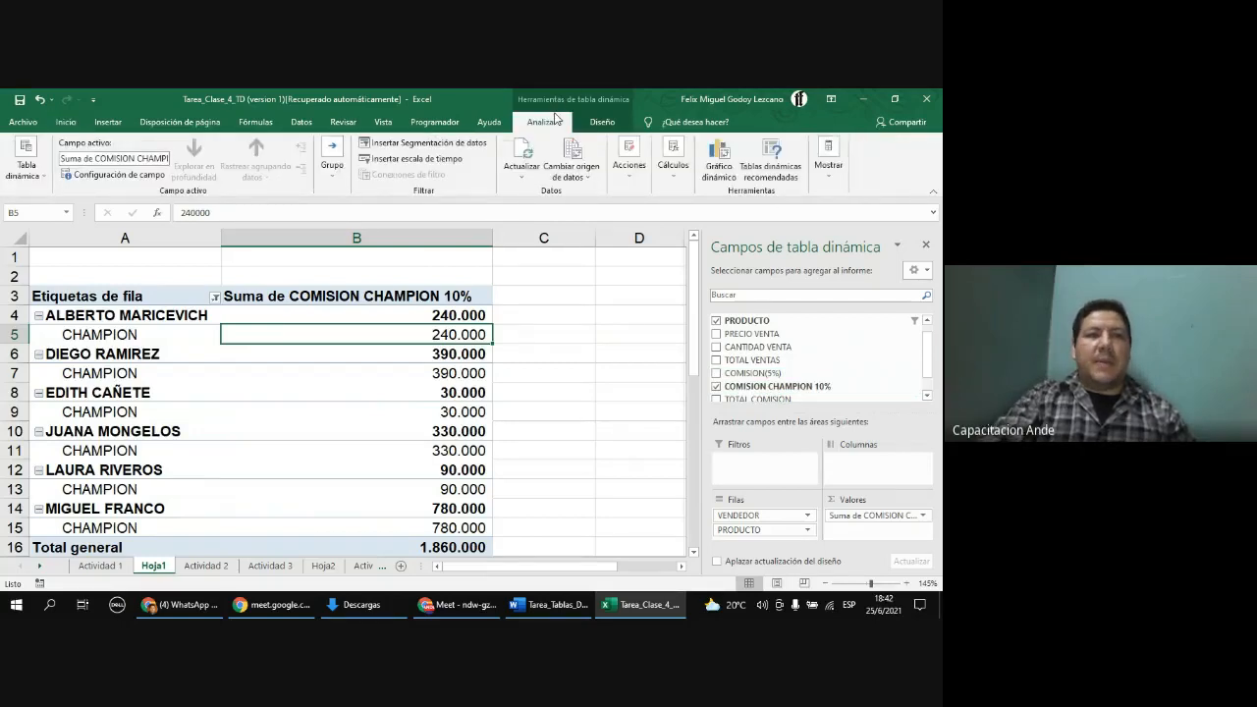
click(531, 157)
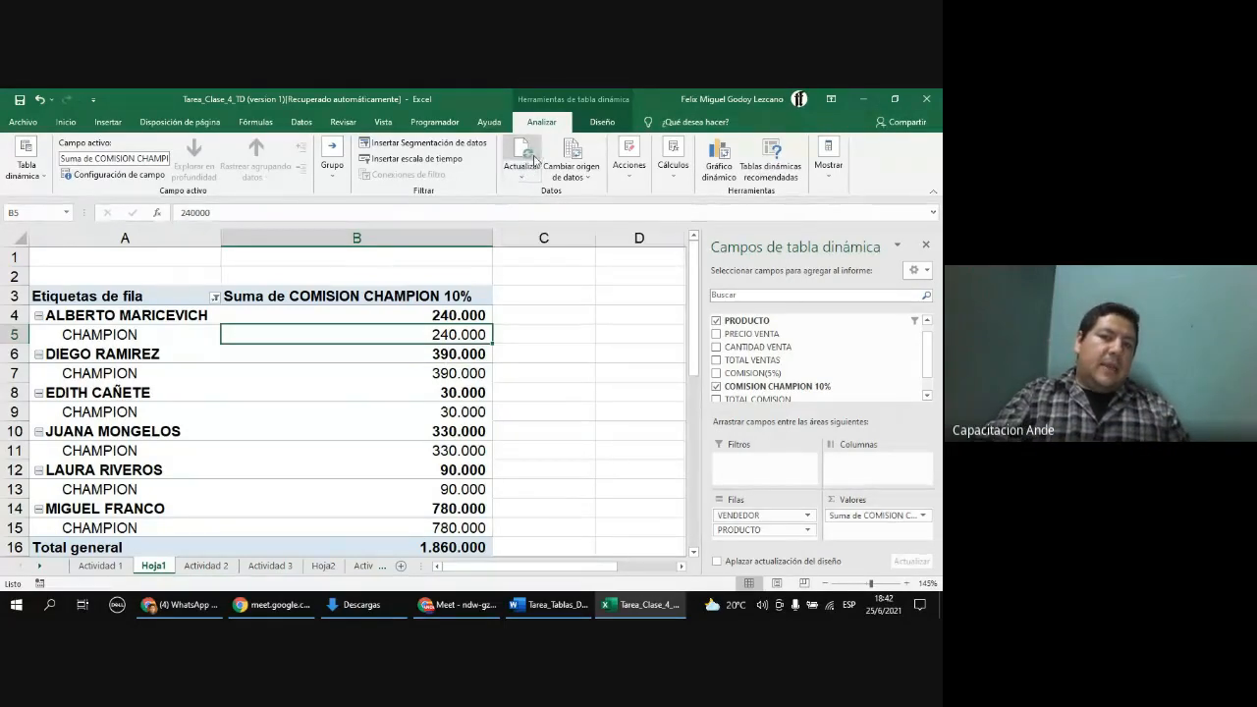
click(530, 159)
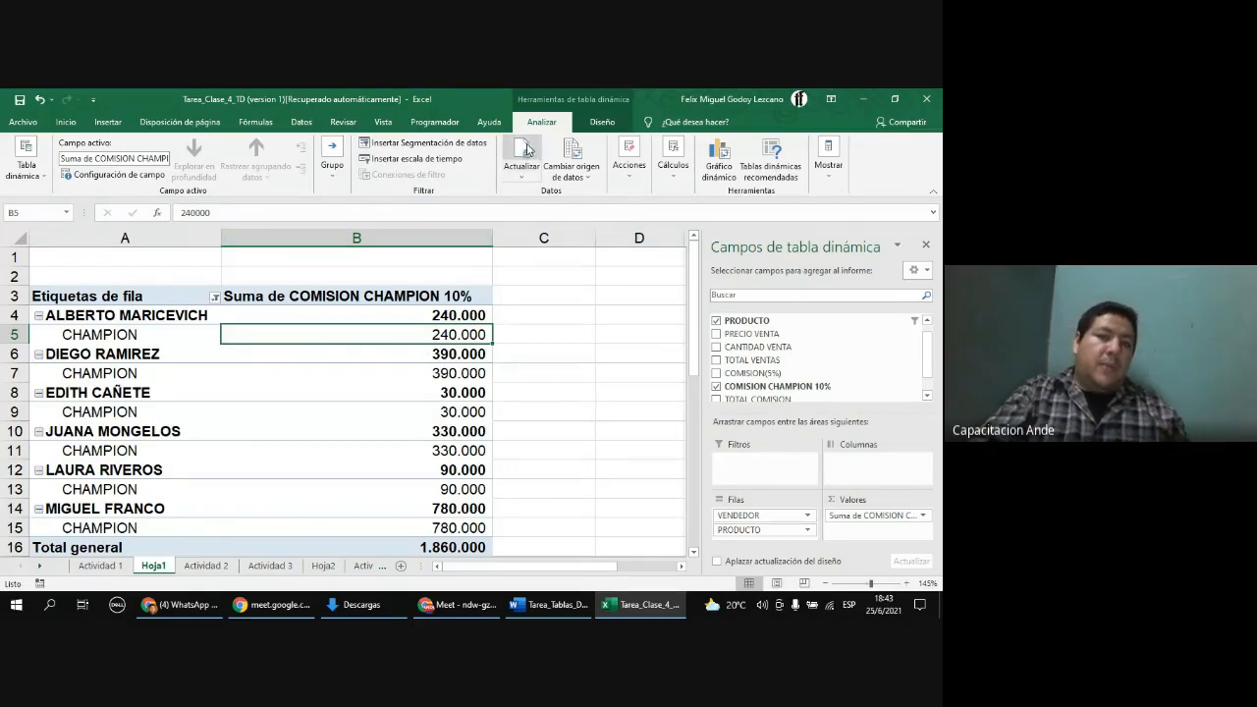
Step: Rename the value column header of the PivotTable to Suma de COMISION
click(528, 154)
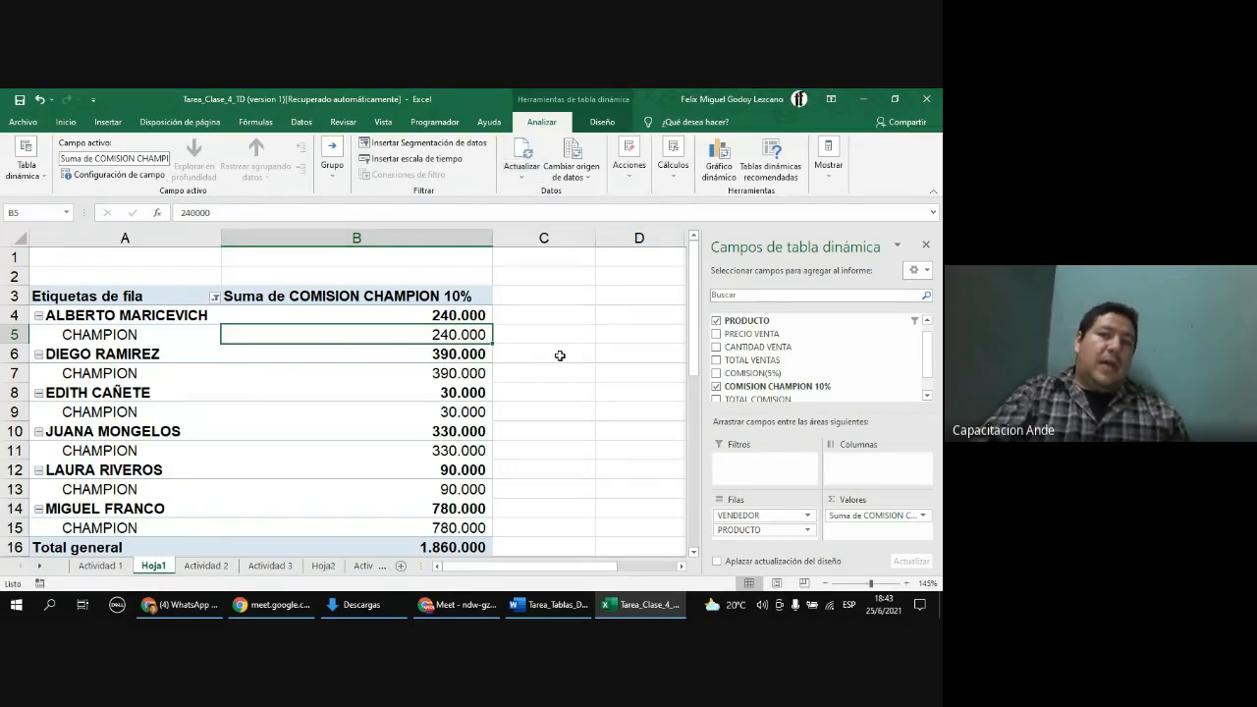
click(533, 157)
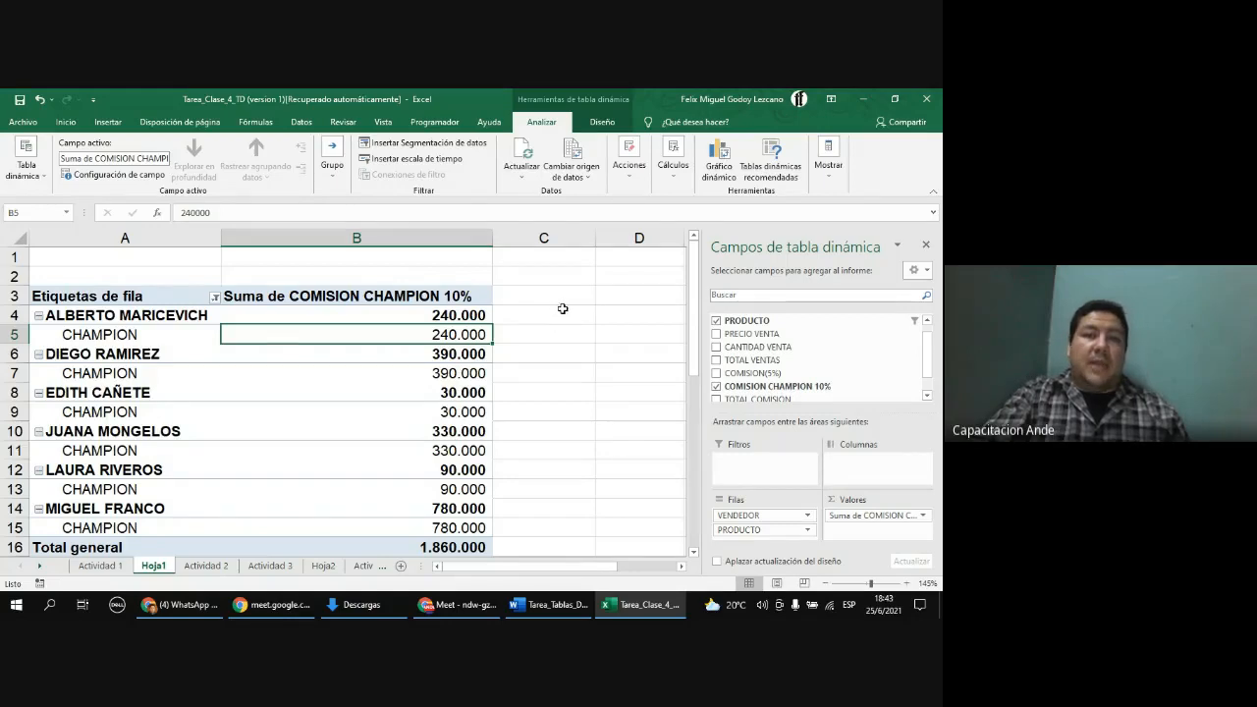
click(245, 296)
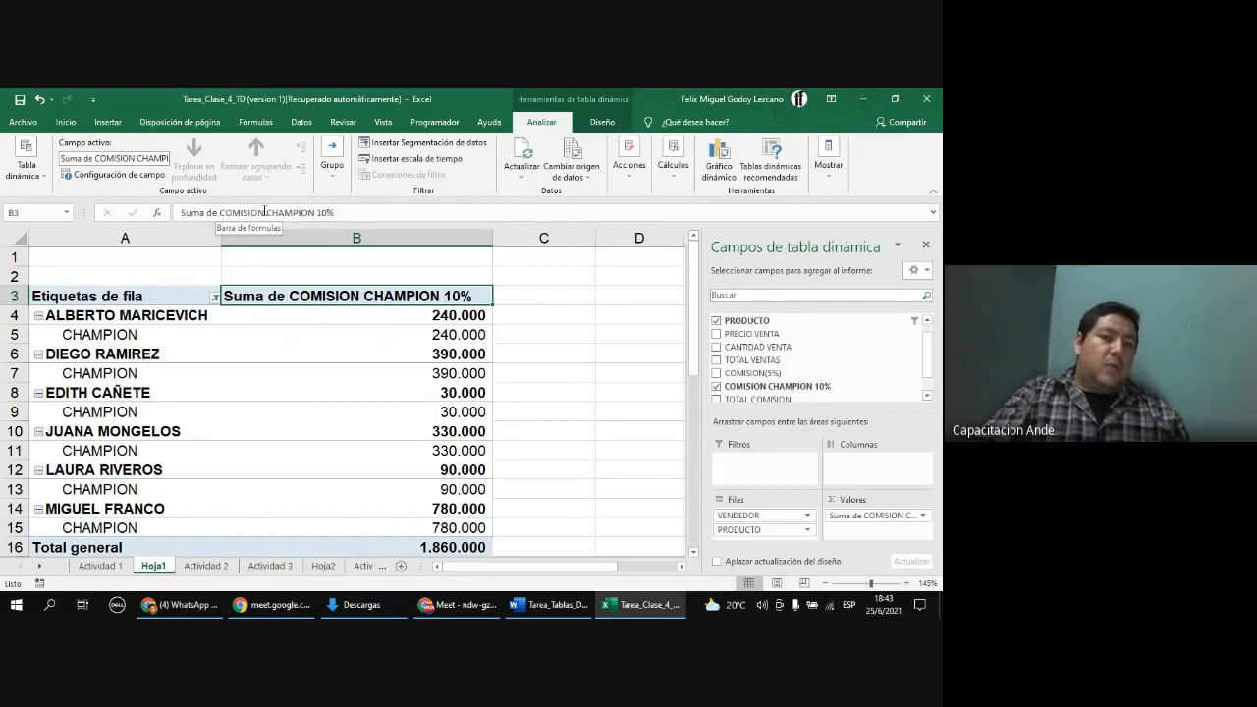
drag(262, 212, 336, 212)
key(Delete)
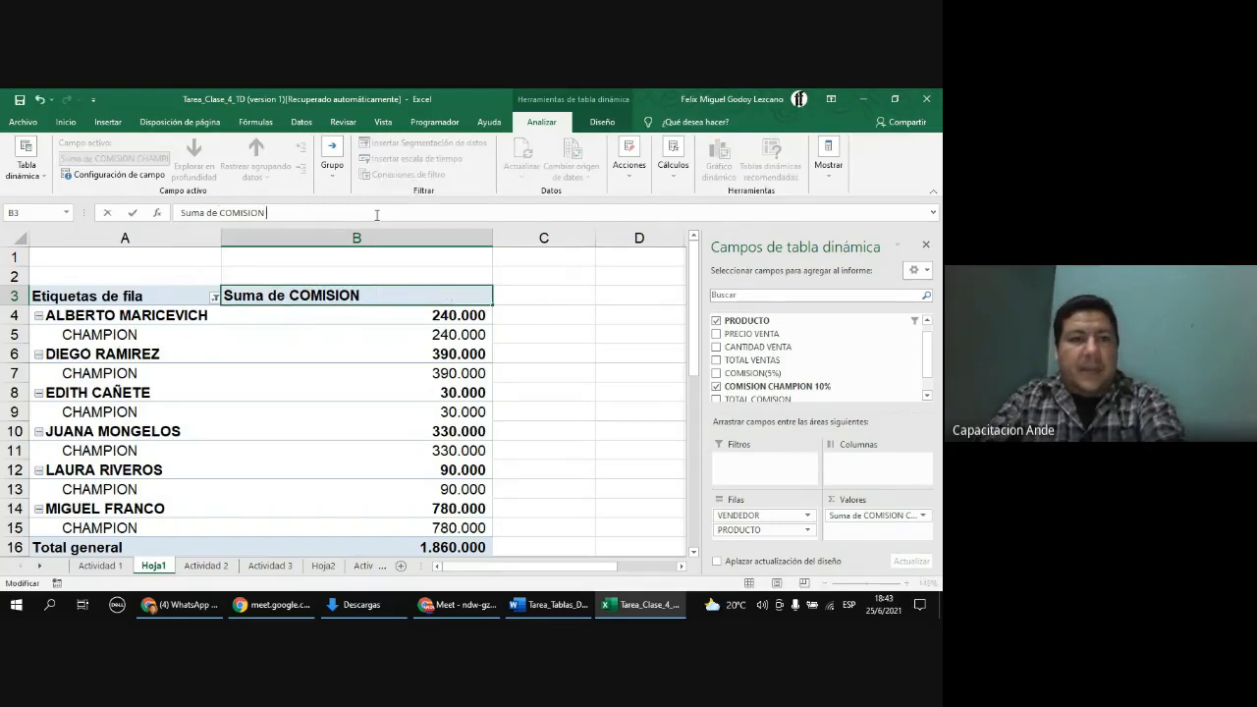
key(Return)
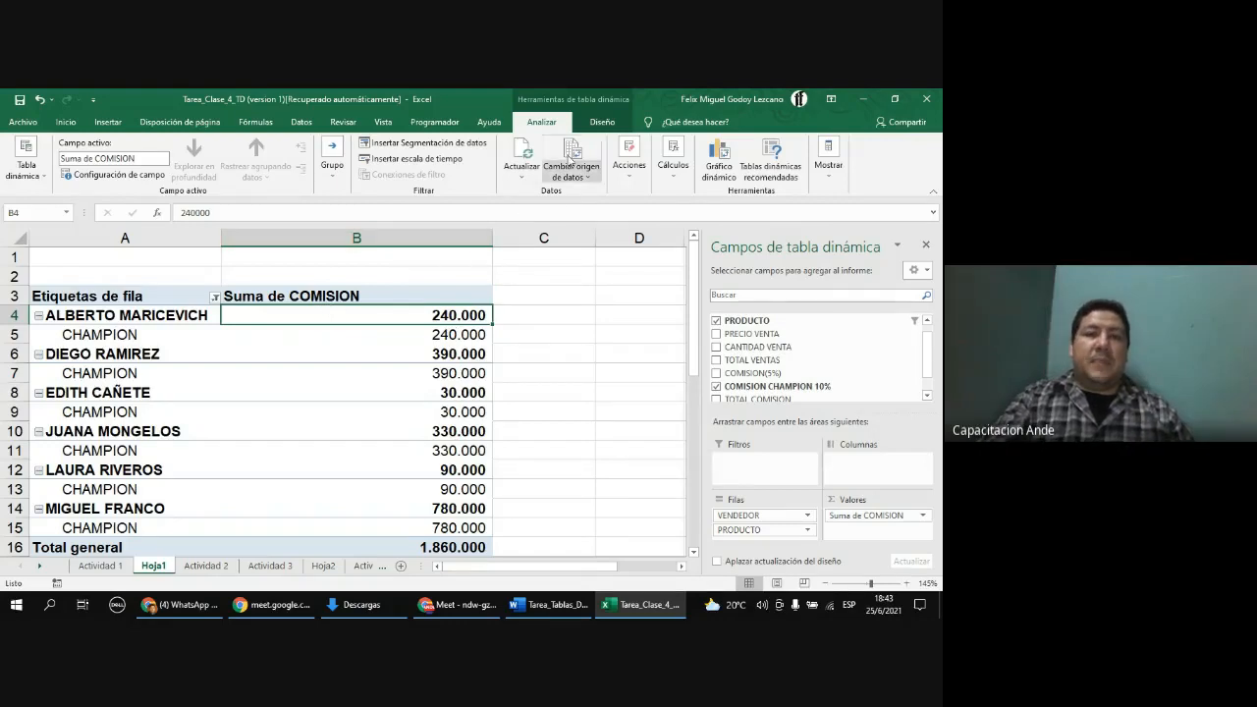
Step: Try several PivotTable styles and apply a light gray banded style to the table
click(601, 121)
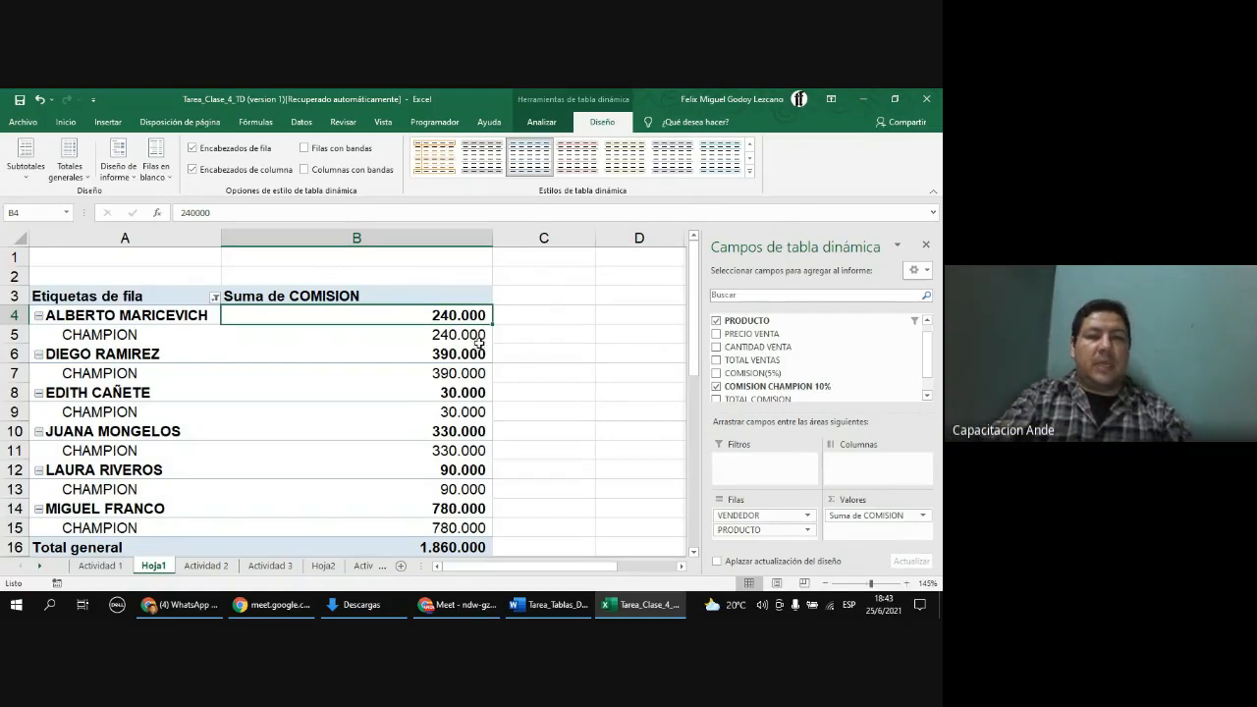
ctrl+scroll(479, 339, down, 1)
drag(105, 287, 361, 513)
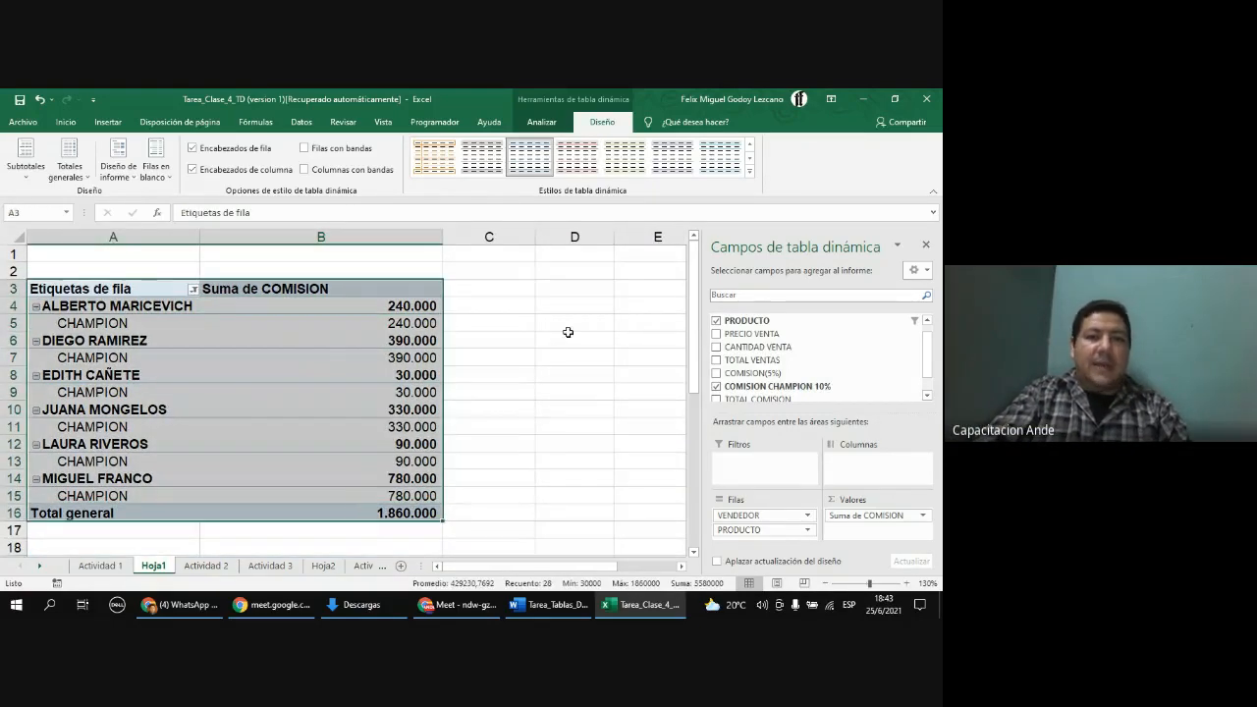
click(433, 157)
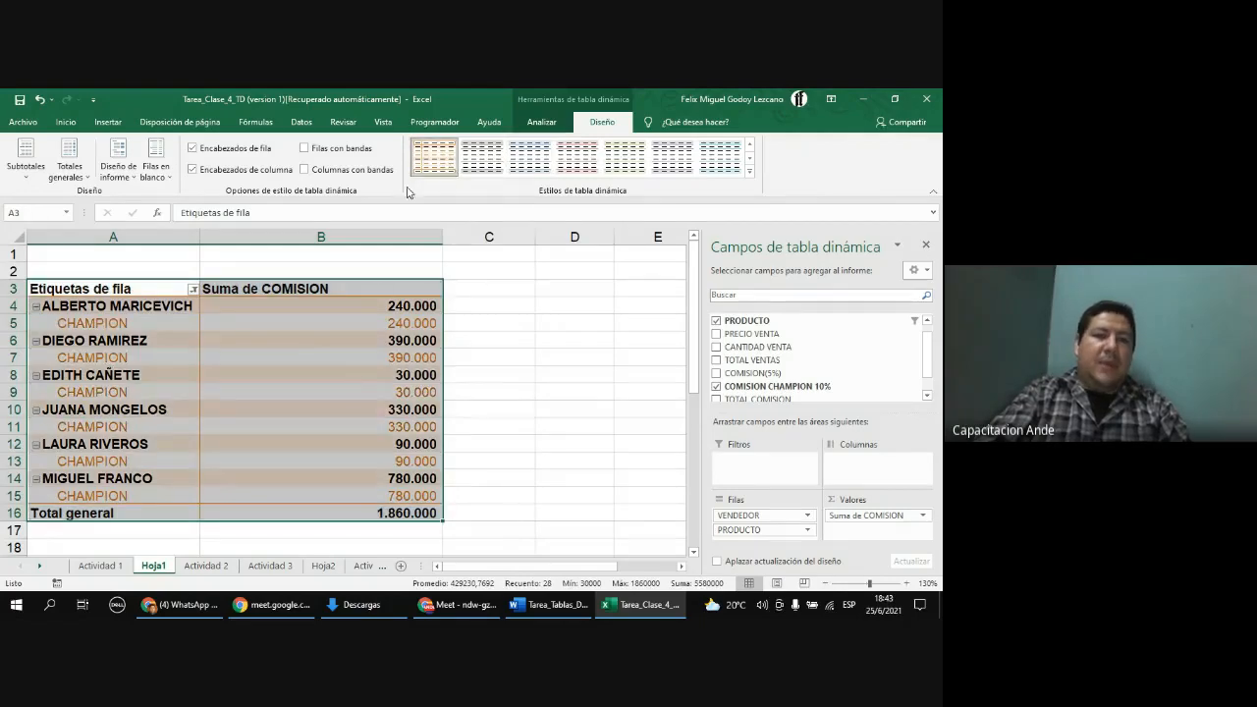
click(300, 426)
drag(167, 286, 359, 513)
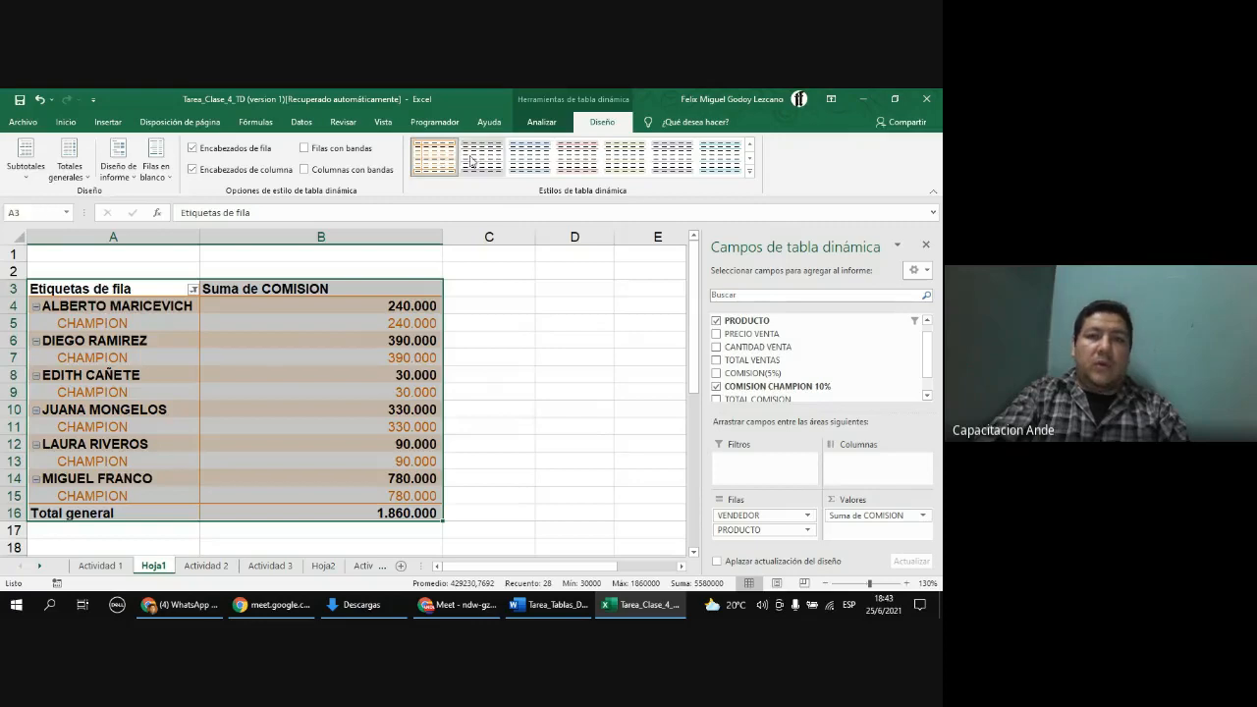
click(471, 160)
click(482, 325)
drag(108, 288, 314, 513)
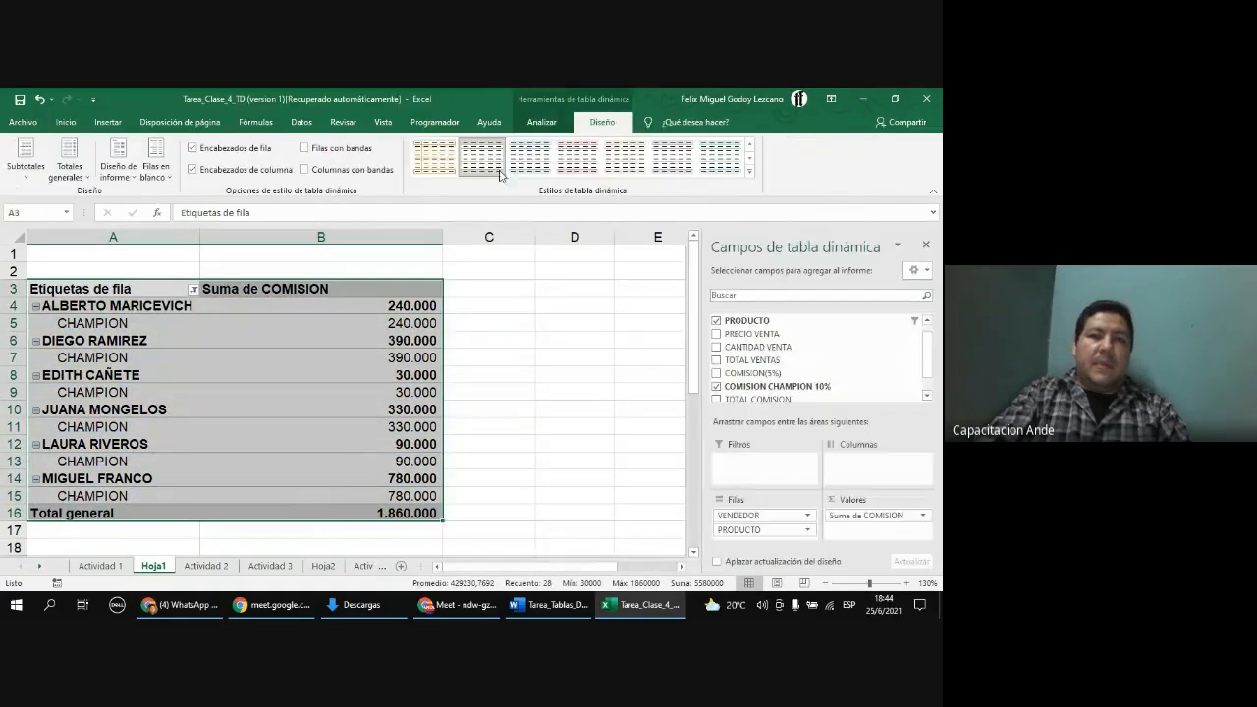
click(578, 158)
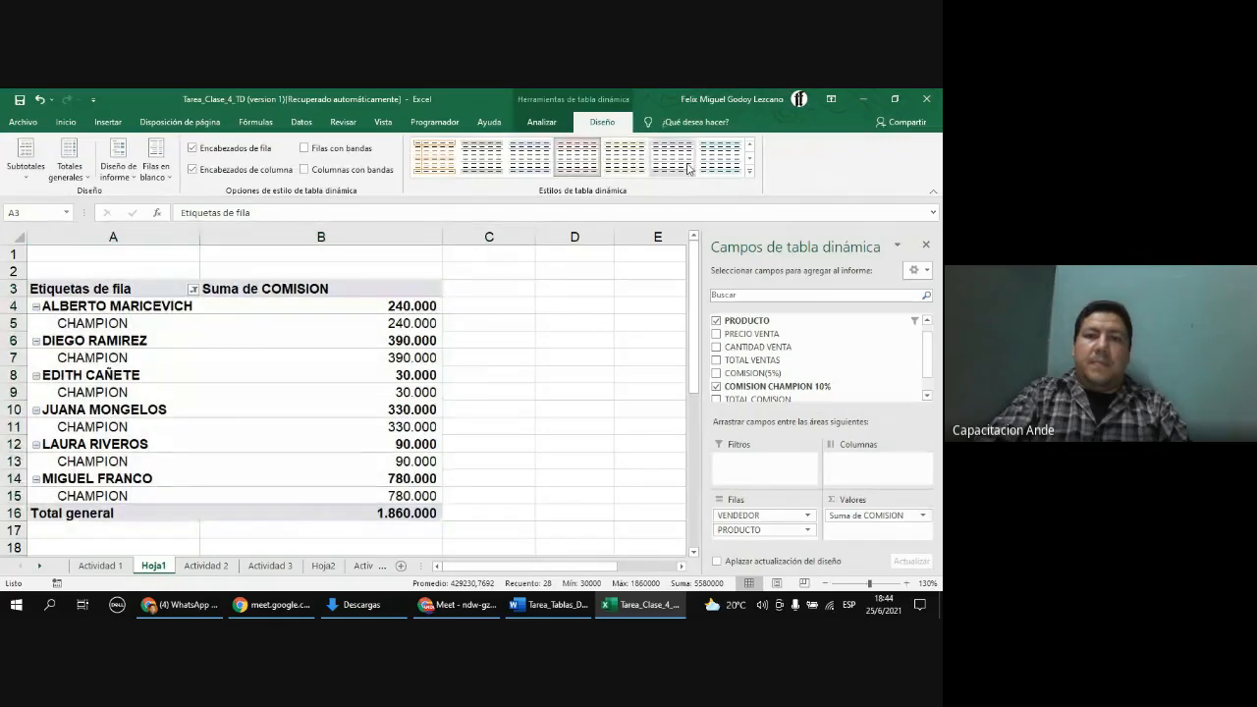
click(720, 157)
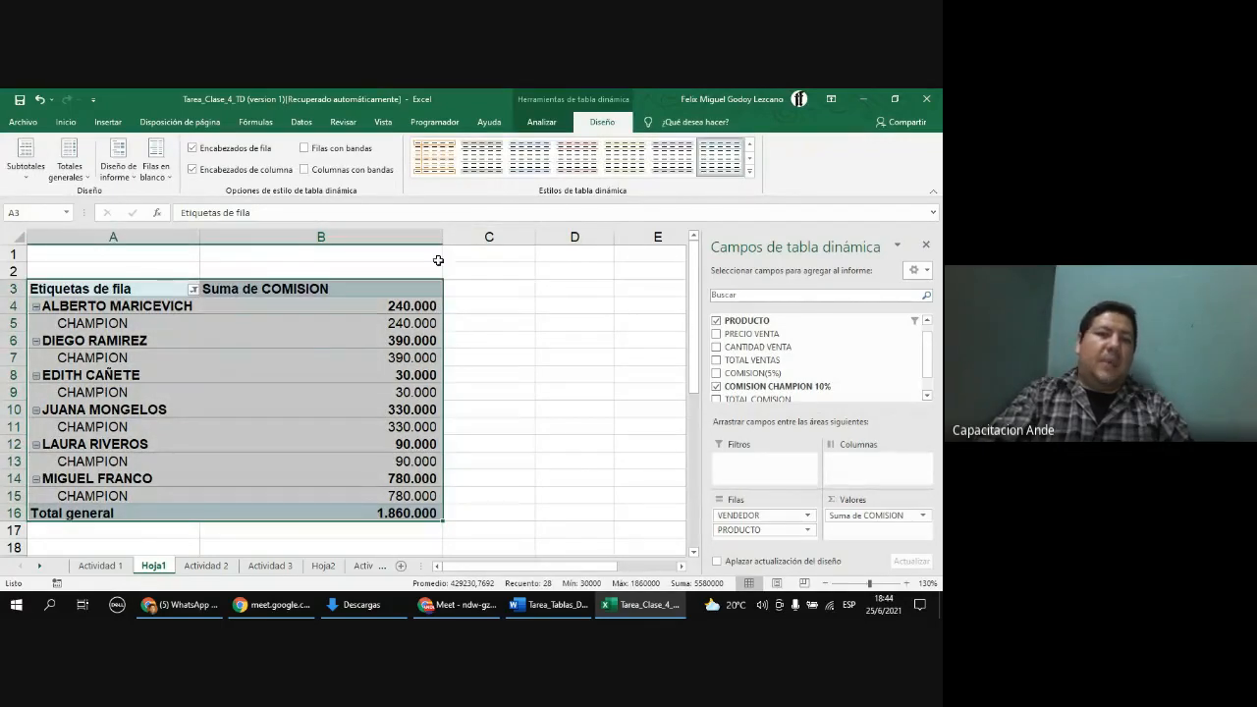
mouse_move(438, 297)
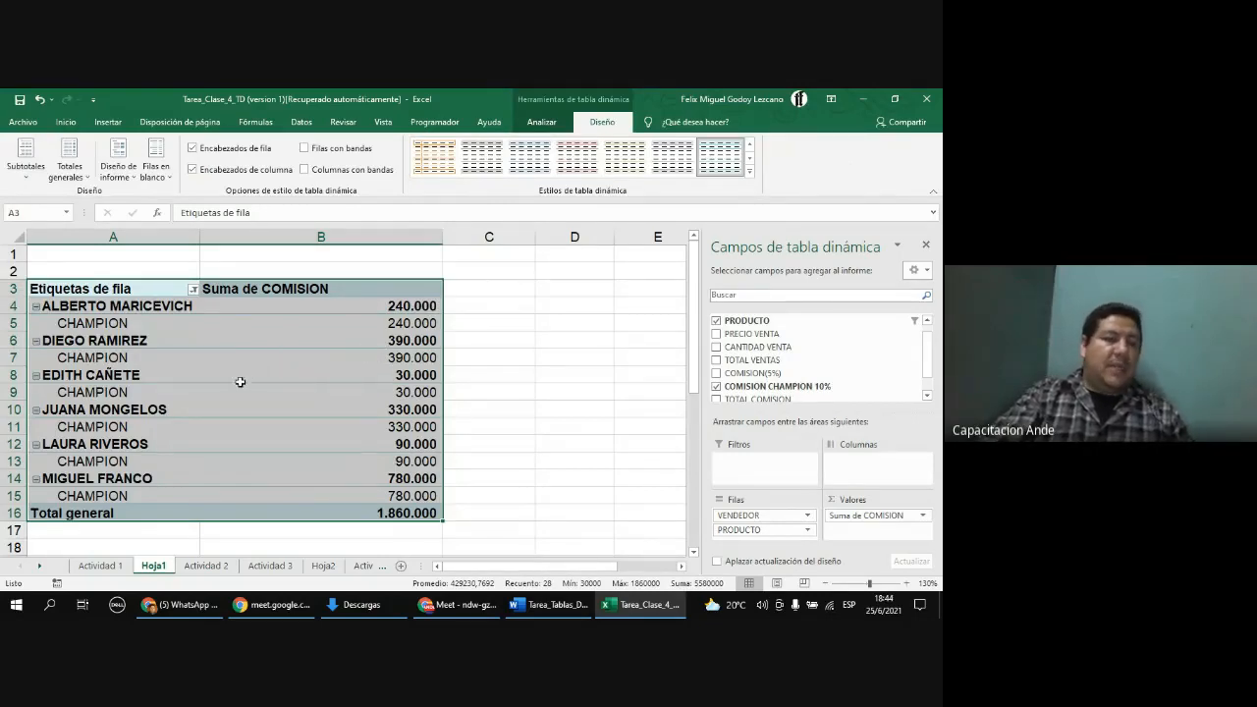
Step: Turn off the PivotTable grand totals for rows and columns
click(114, 513)
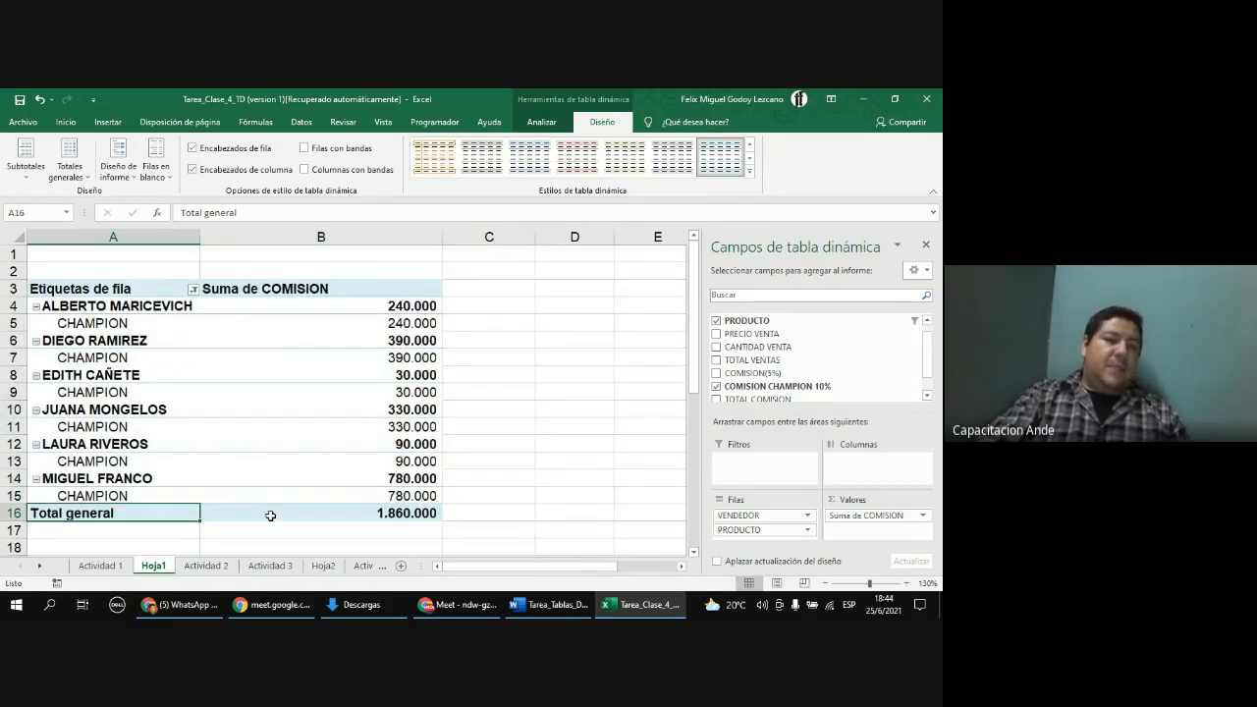
click(86, 181)
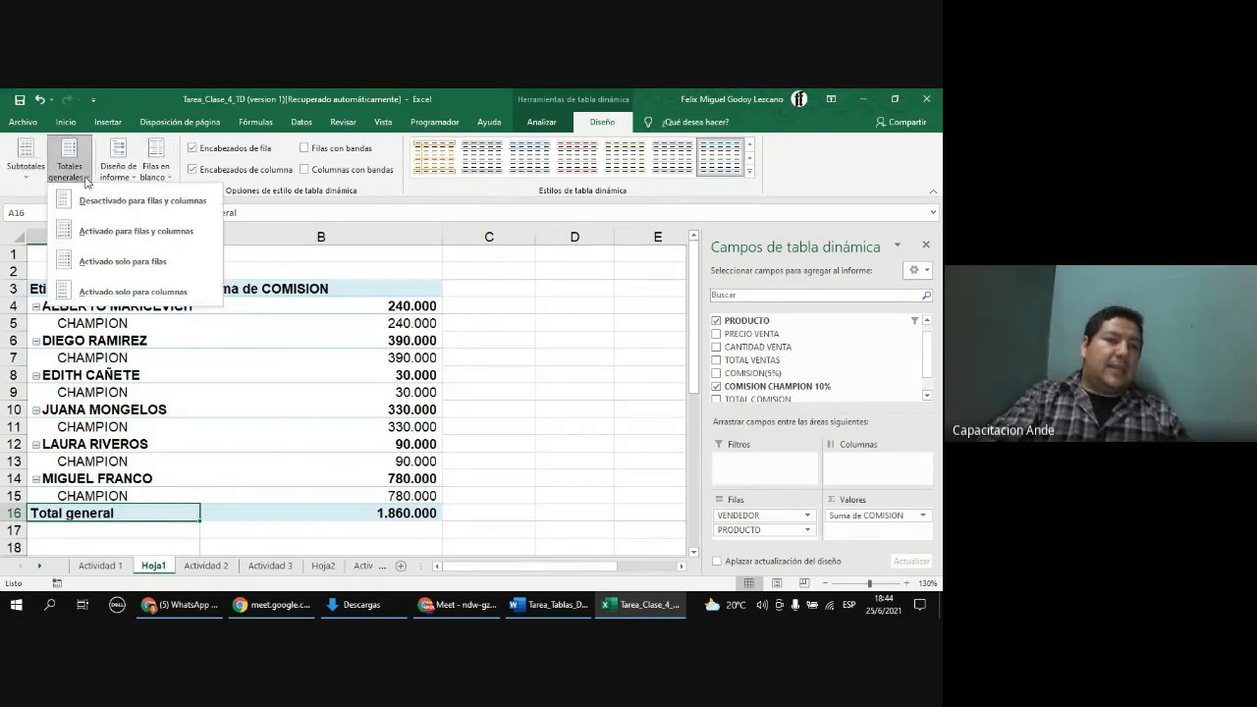
click(86, 202)
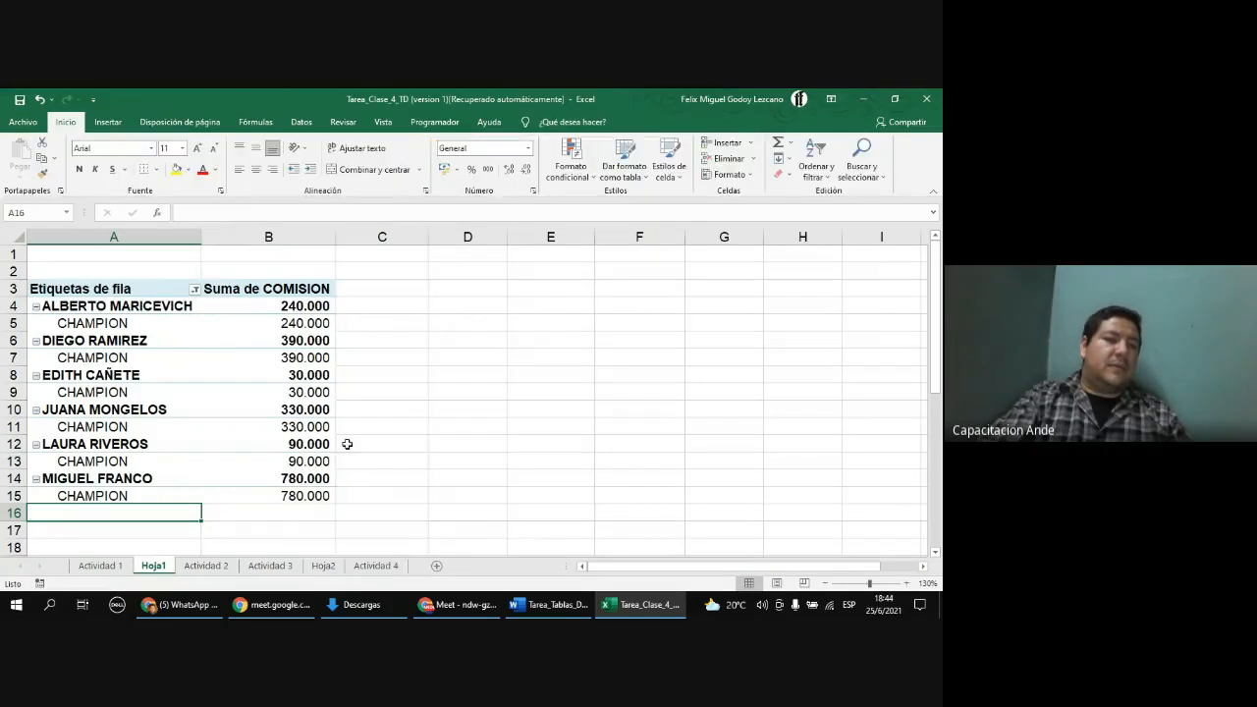
Step: Move the PRODUCTO field from the row area to the column area
click(131, 428)
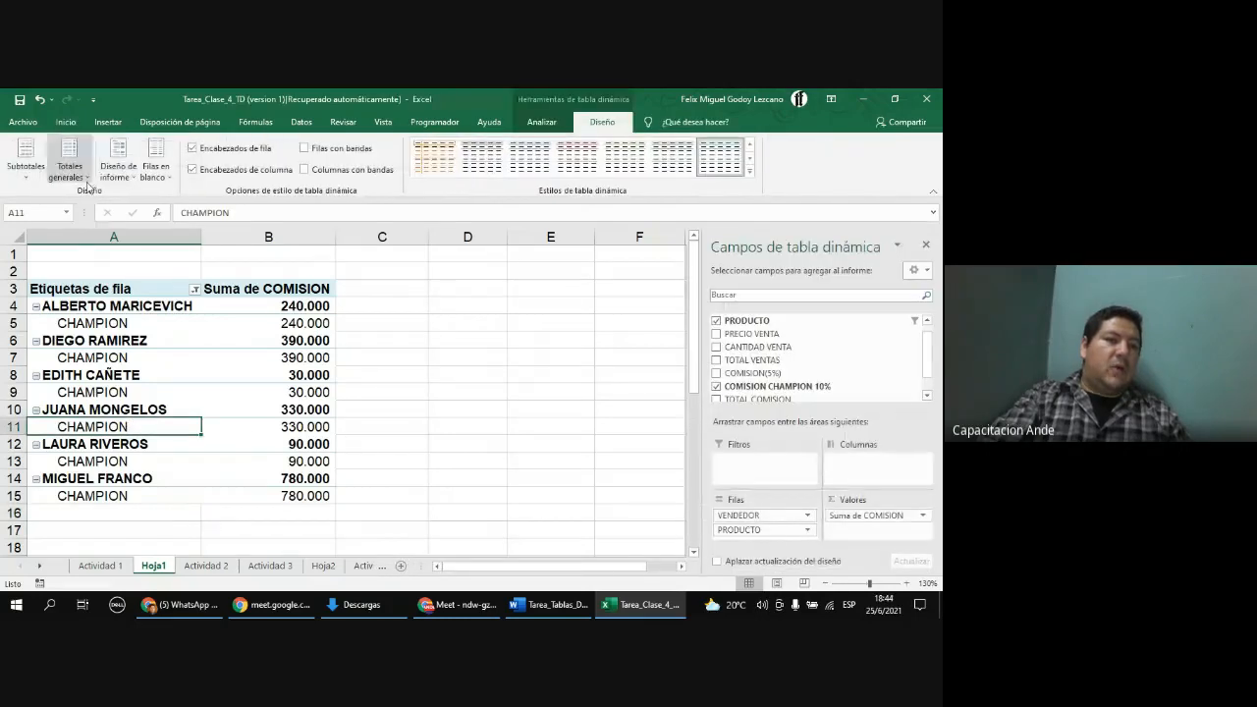
click(87, 181)
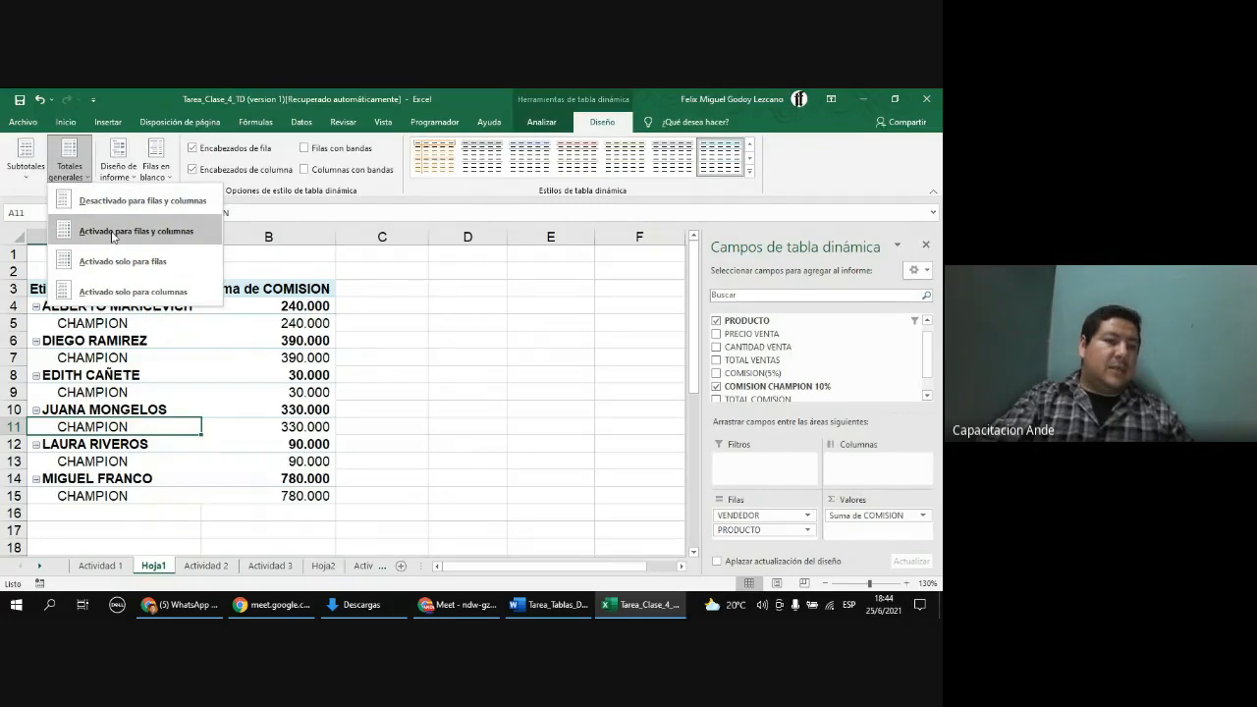
click(219, 377)
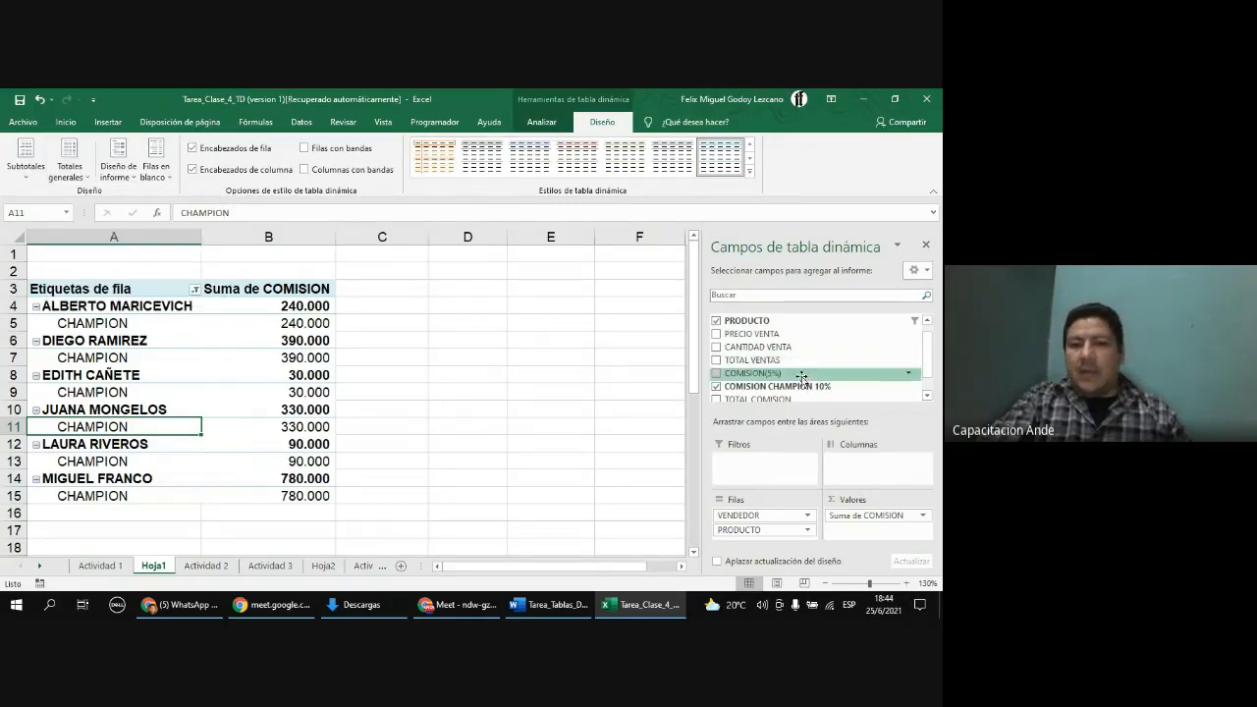
scroll(815, 364, down, 1)
scroll(815, 364, up, 2)
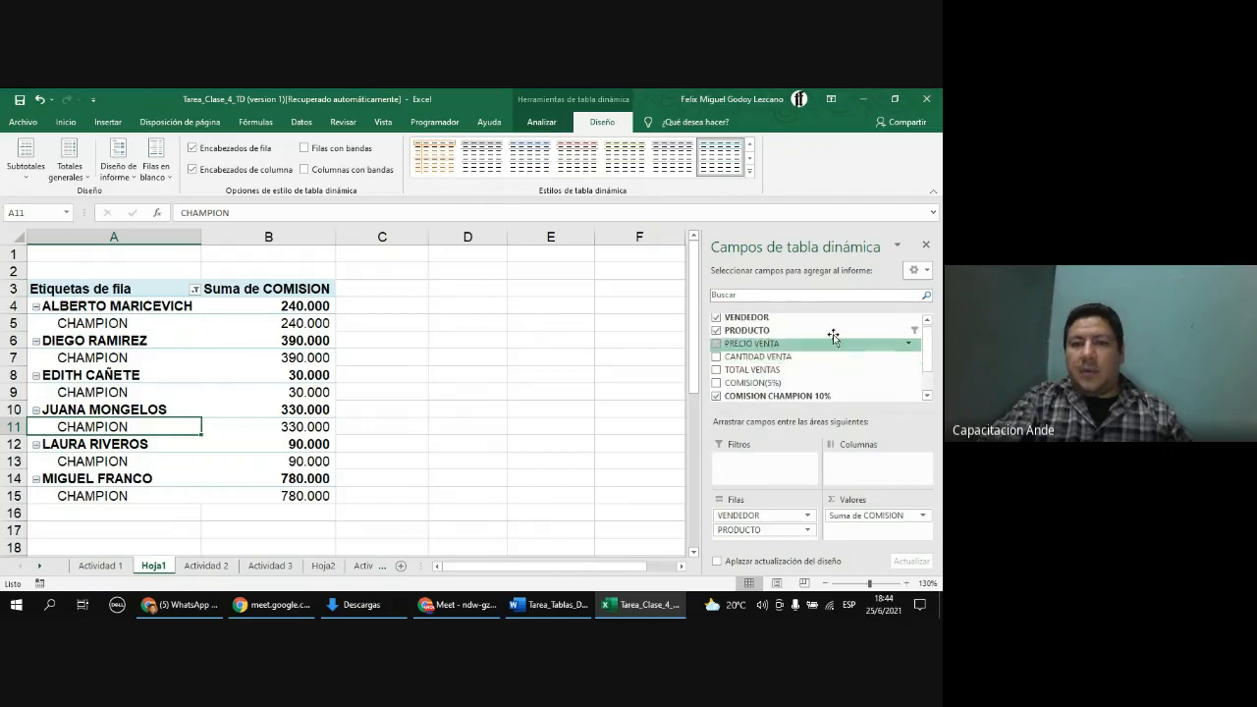
drag(791, 331, 879, 460)
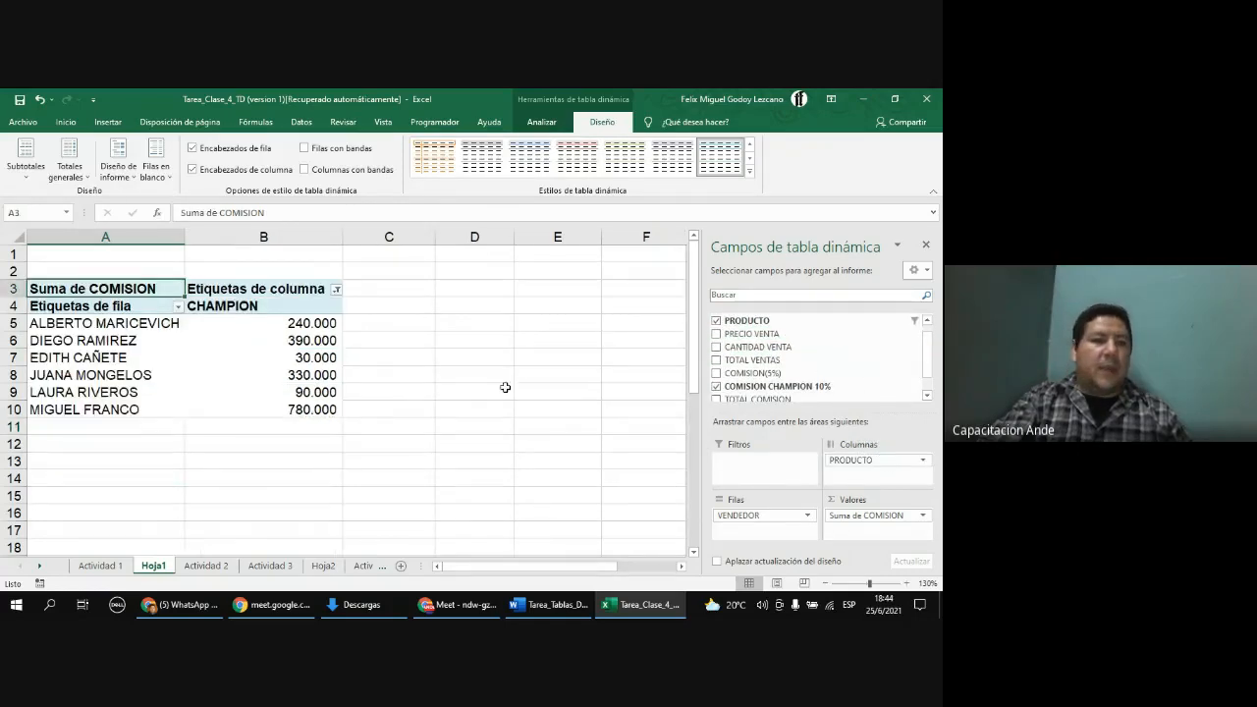
Step: Clear the product column filter by selecting all products
click(334, 291)
click(200, 424)
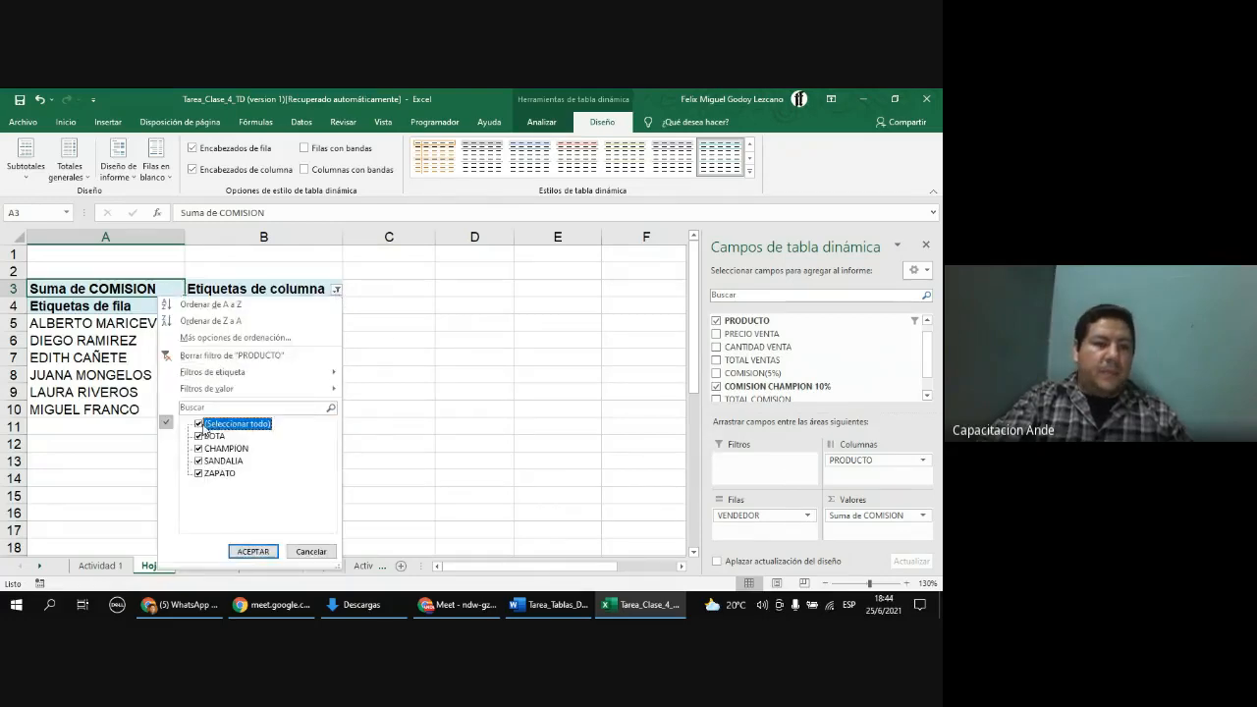
click(253, 551)
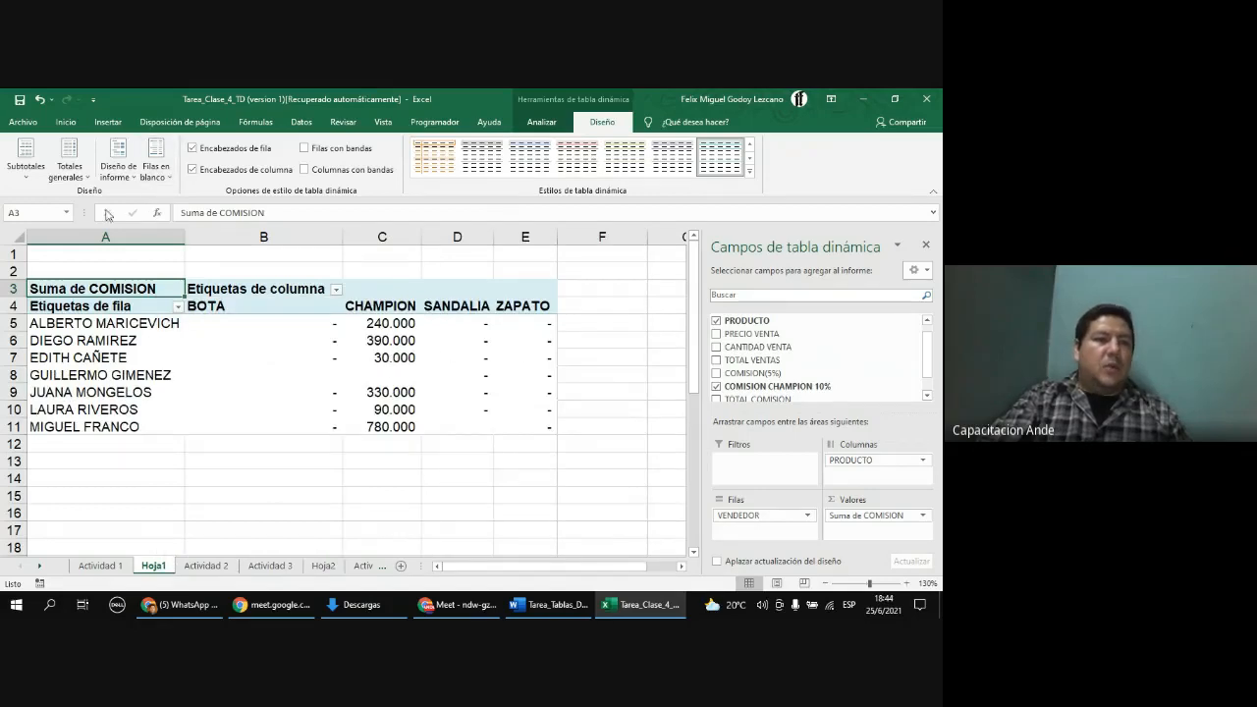
Step: Enable grand totals for rows only
click(84, 183)
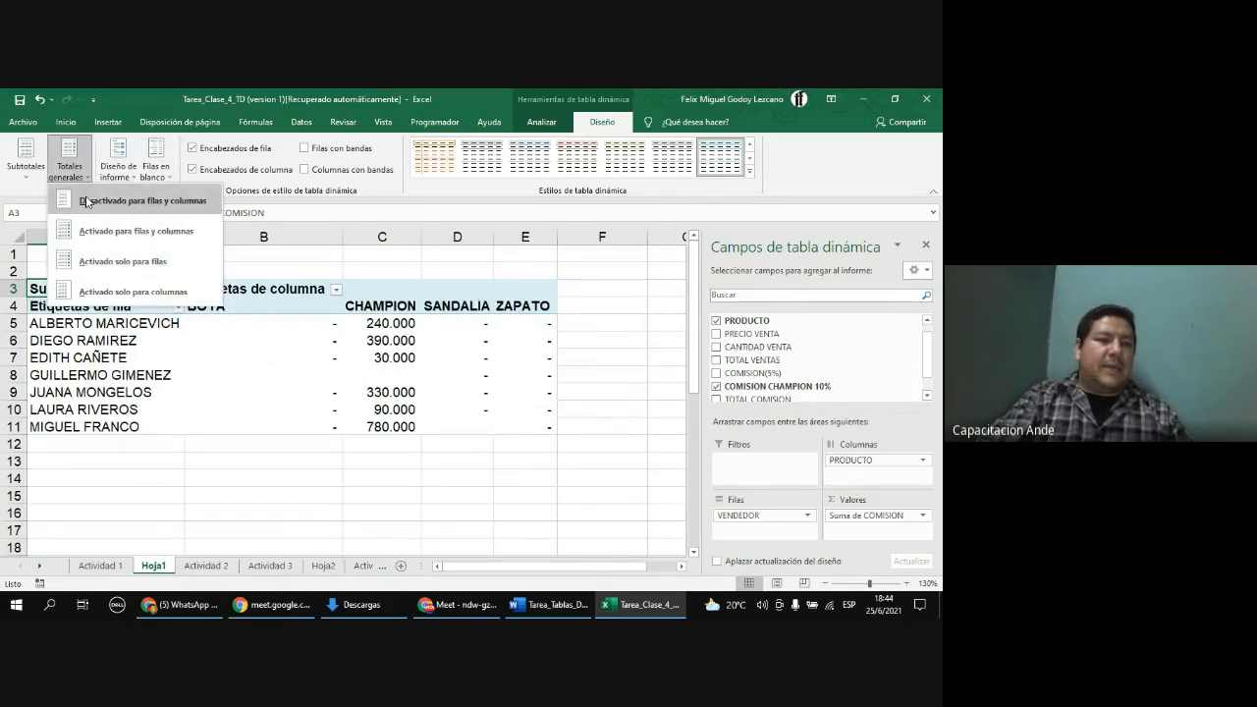
click(86, 201)
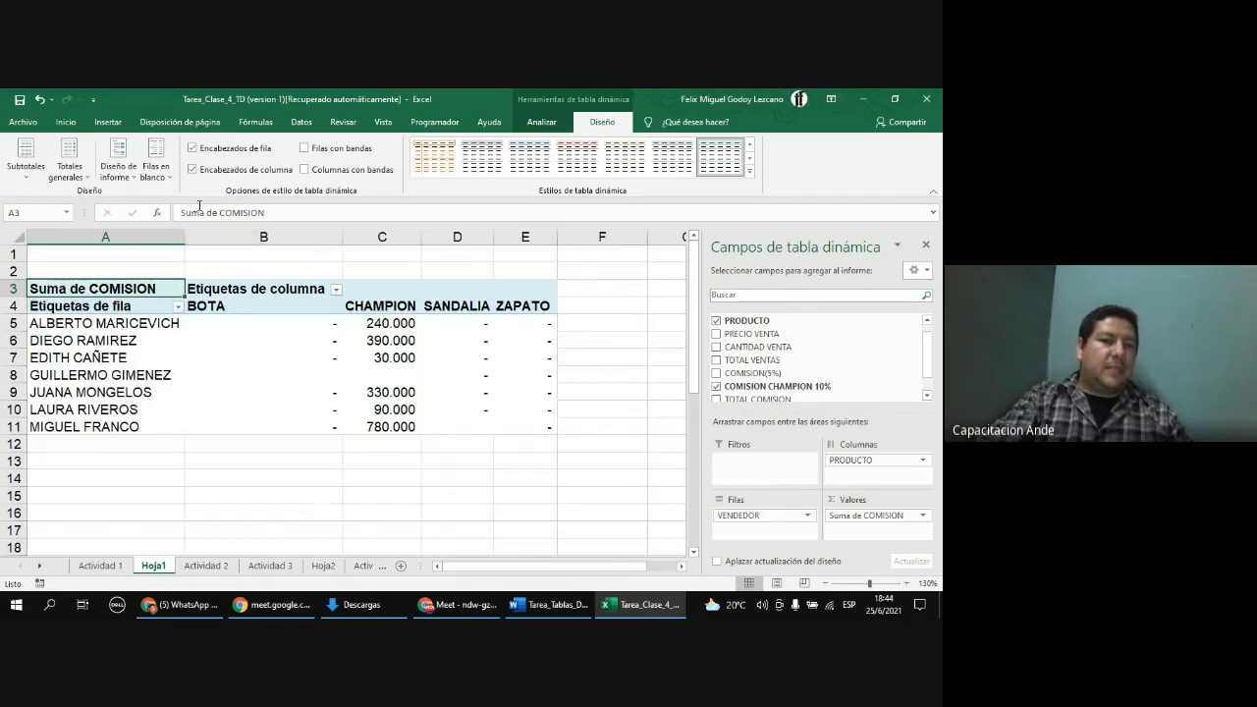
click(89, 183)
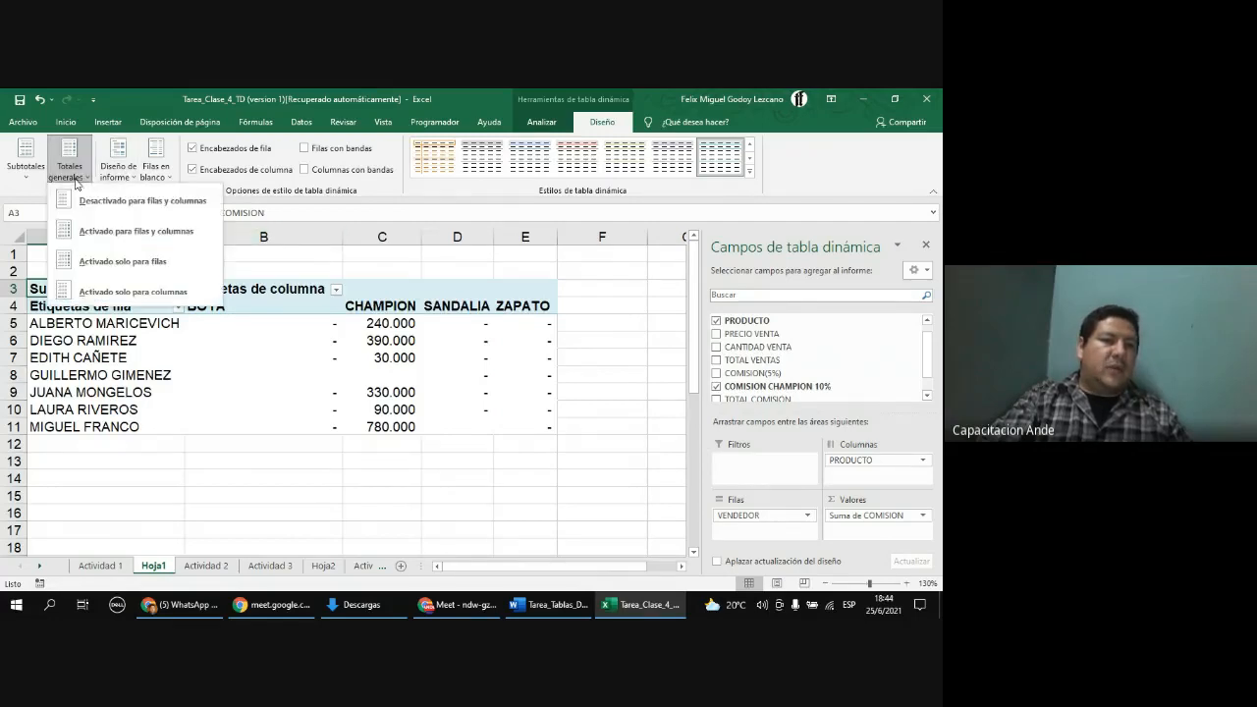
click(103, 259)
Step: Replace the value field with TOTAL VENTAS in the PivotTable
click(629, 326)
click(627, 341)
click(533, 320)
drag(533, 321, 196, 323)
drag(518, 350, 261, 342)
mouse_move(868, 518)
mouse_down()
mouse_move(842, 388)
mouse_move(815, 369)
mouse_move(862, 547)
mouse_move(870, 525)
mouse_up()
scroll(786, 353, down, 2)
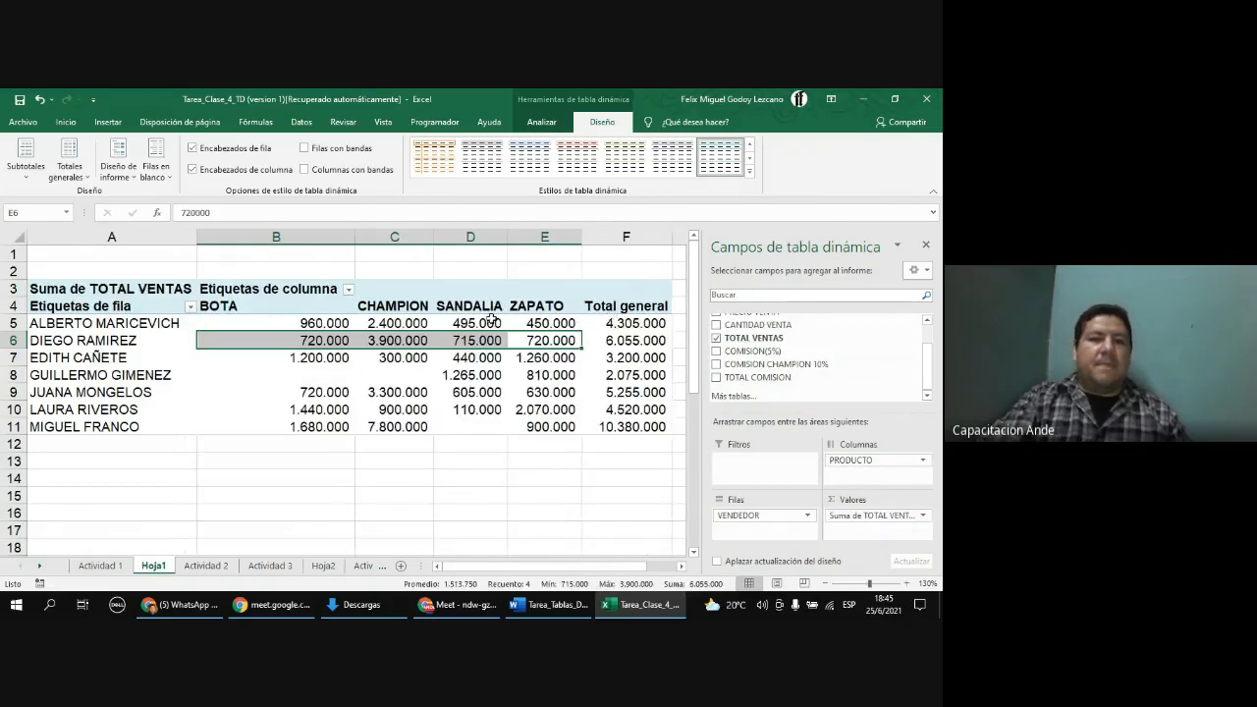
Step: Set grand totals to show for columns only
click(491, 319)
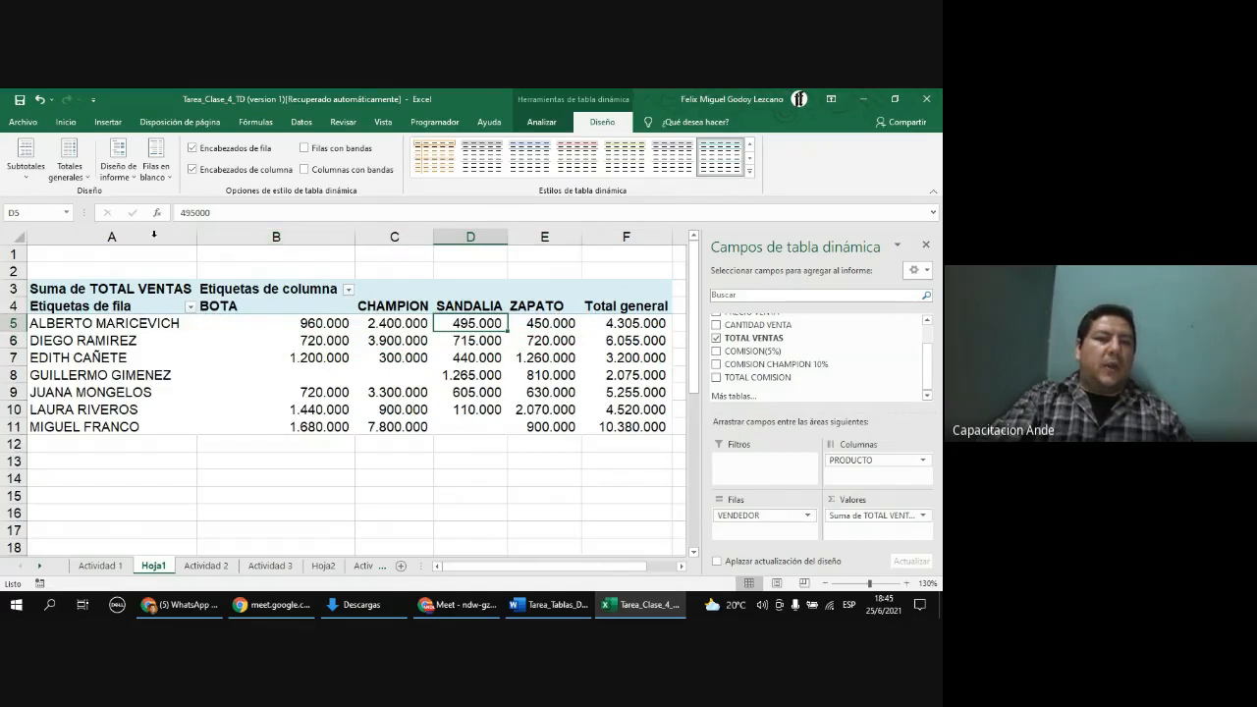
click(332, 447)
click(383, 450)
click(448, 451)
click(325, 386)
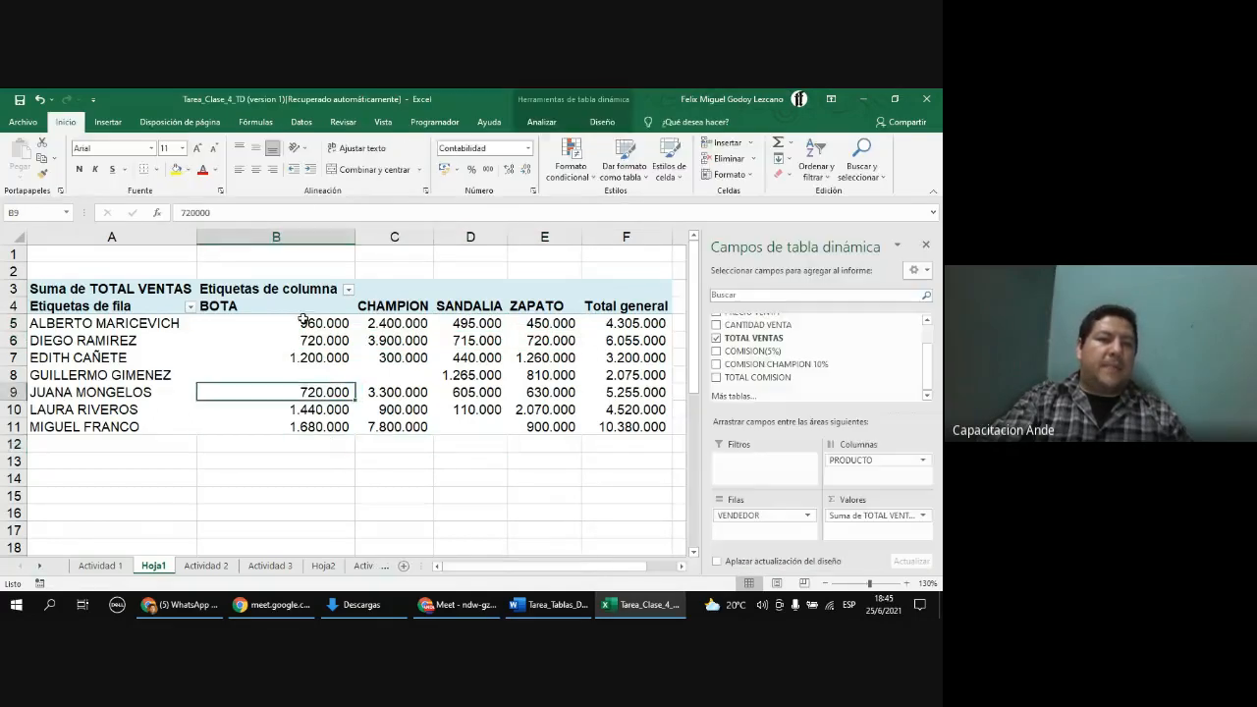
click(585, 128)
click(69, 159)
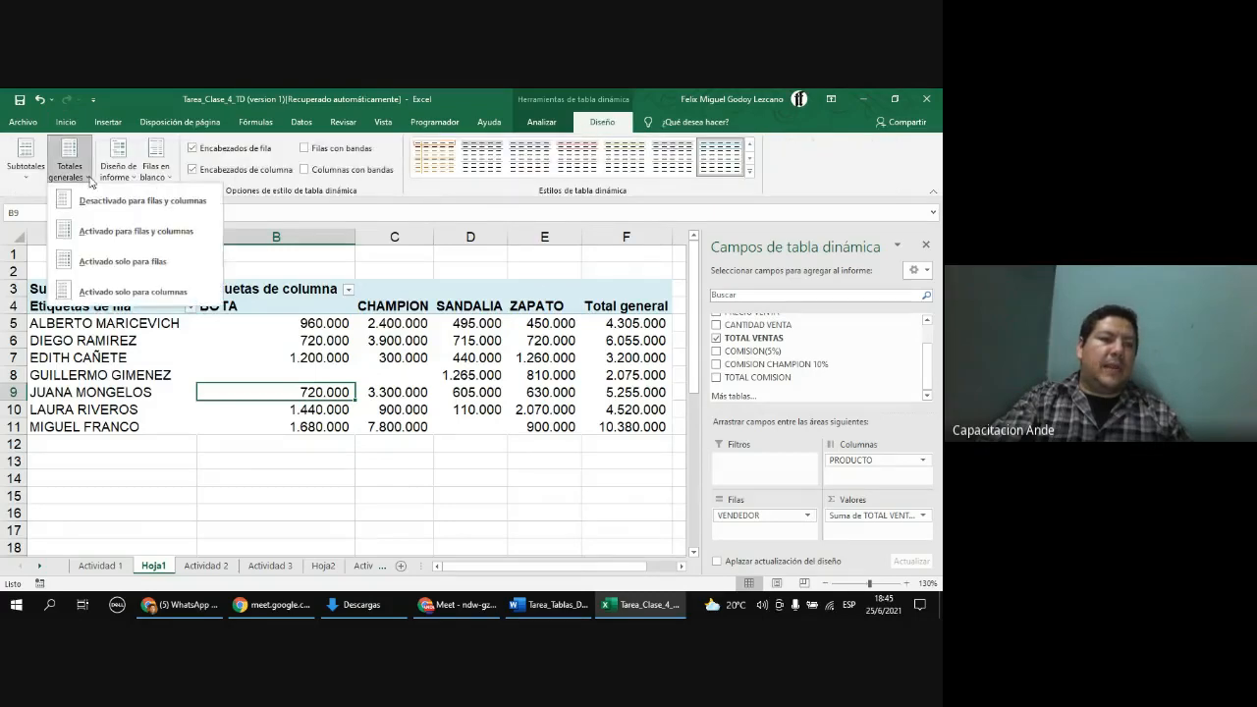
click(114, 292)
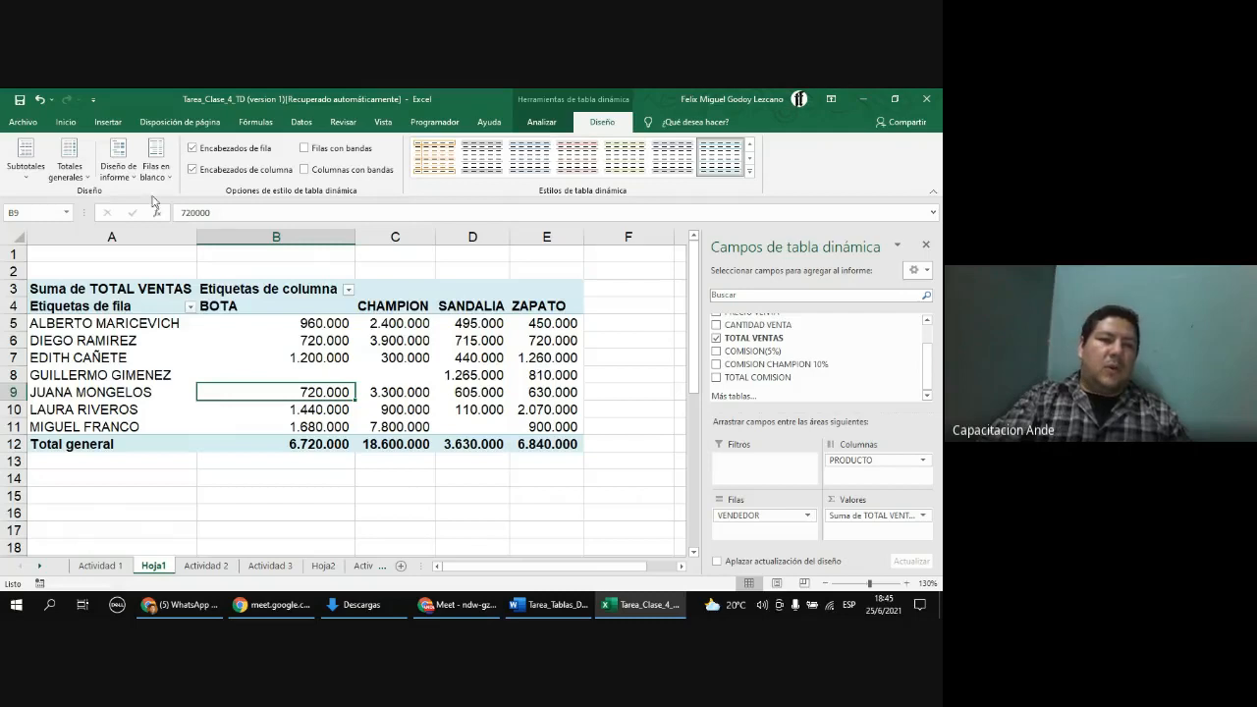
Step: Turn grand totals on for both rows and columns and select the total ranges to check them
click(74, 175)
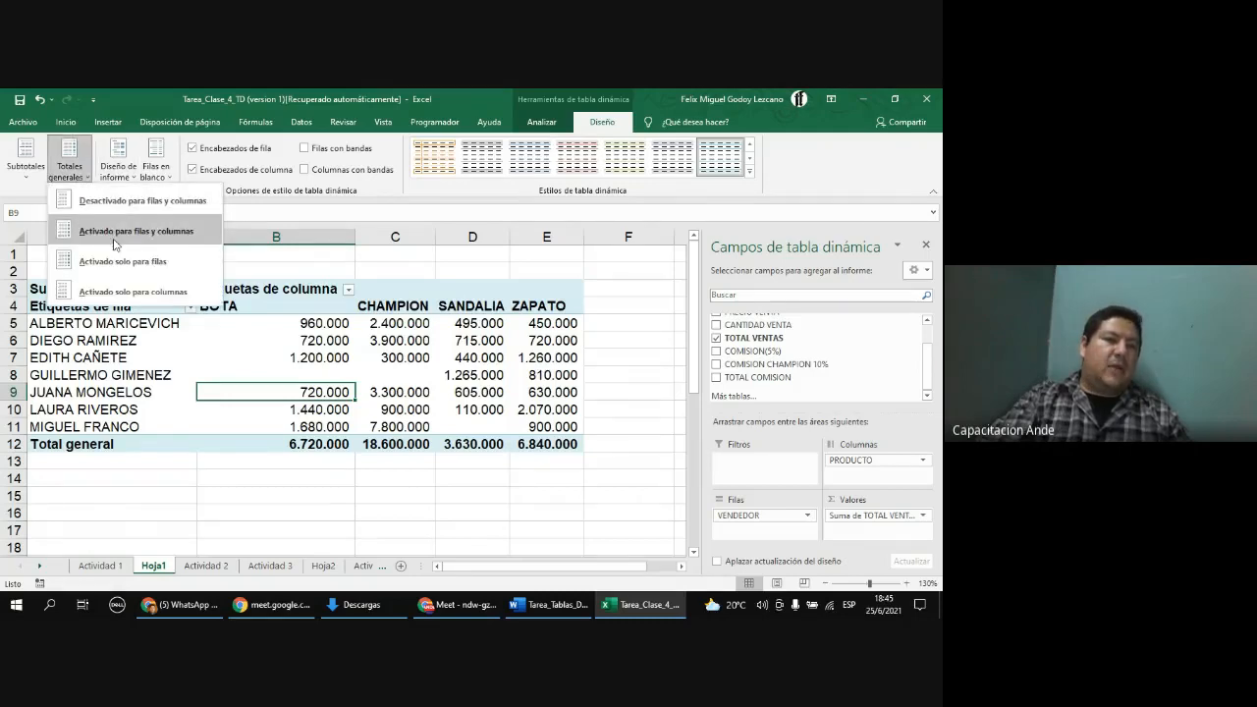
click(116, 232)
drag(618, 311, 602, 427)
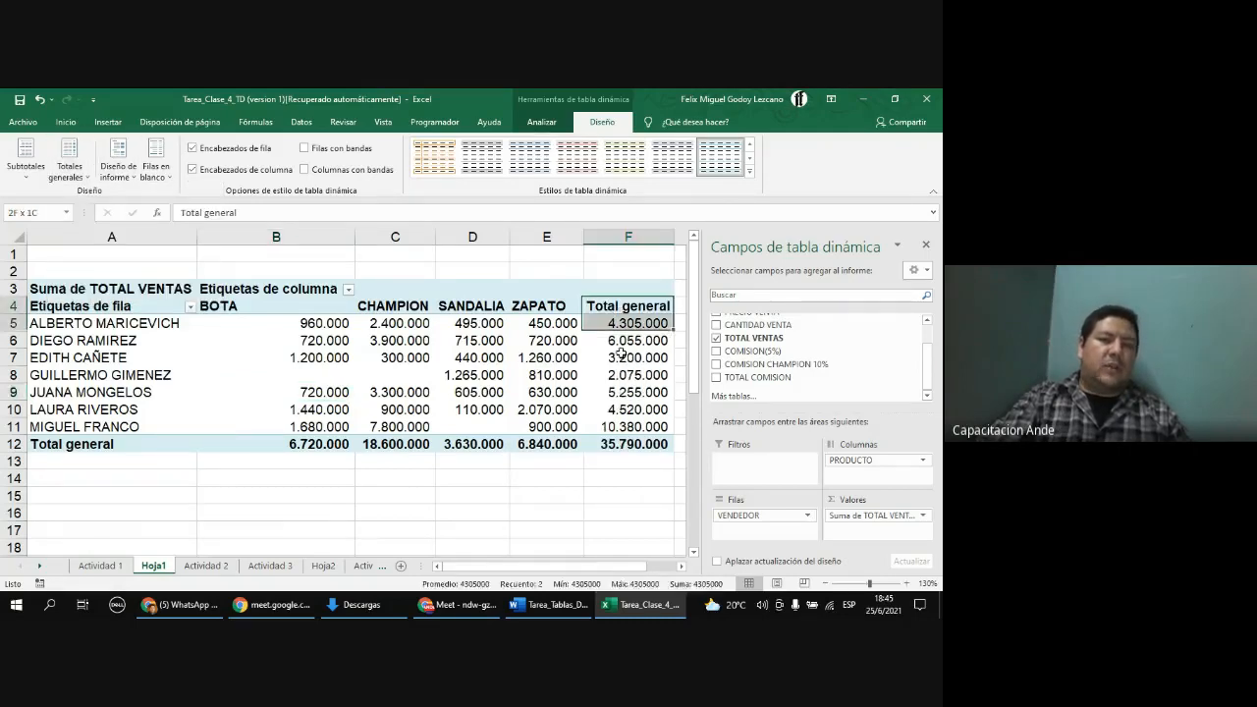
click(477, 333)
click(332, 318)
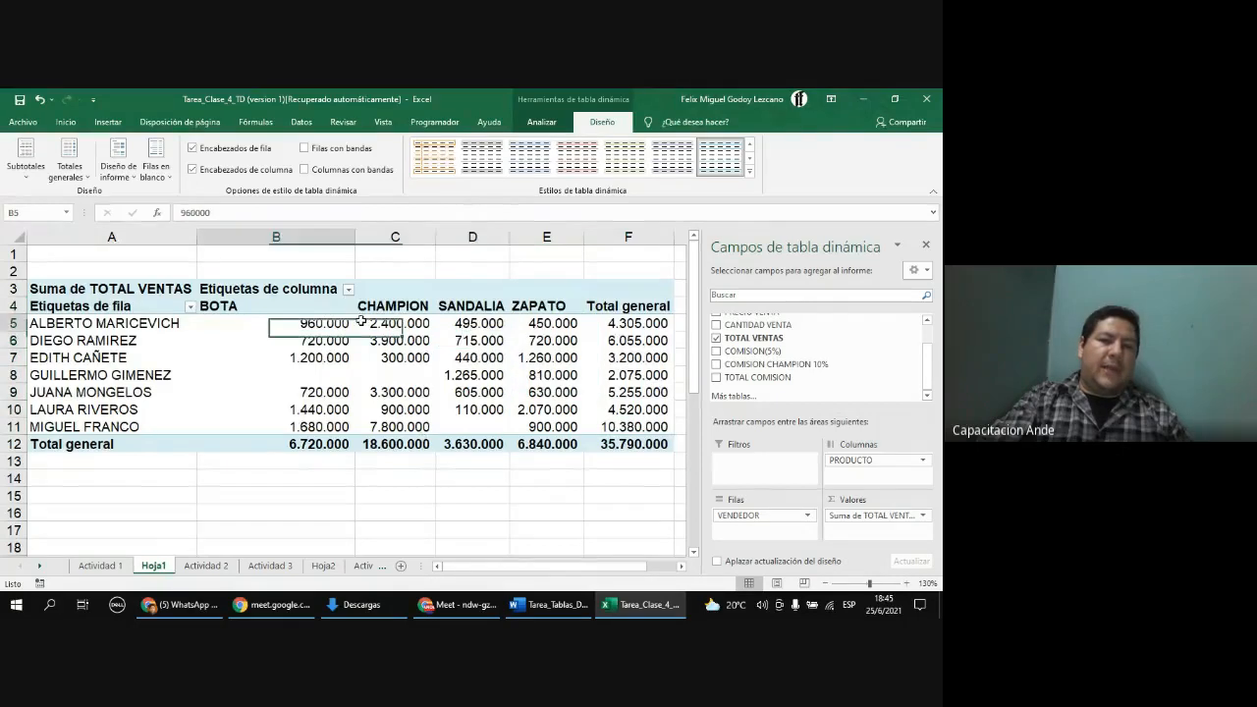
drag(348, 322, 625, 324)
click(324, 448)
drag(324, 326, 336, 440)
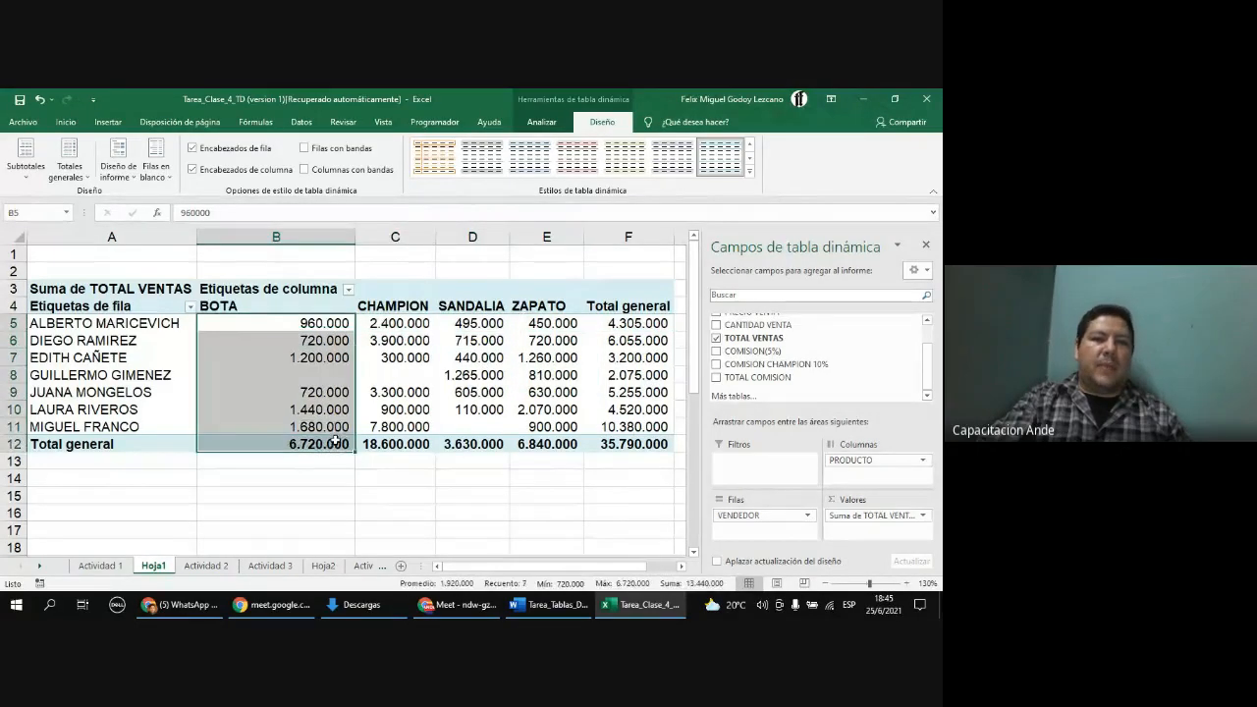
Step: Turn off row and column header formatting in the PivotTable style options and enable banded rows
click(438, 397)
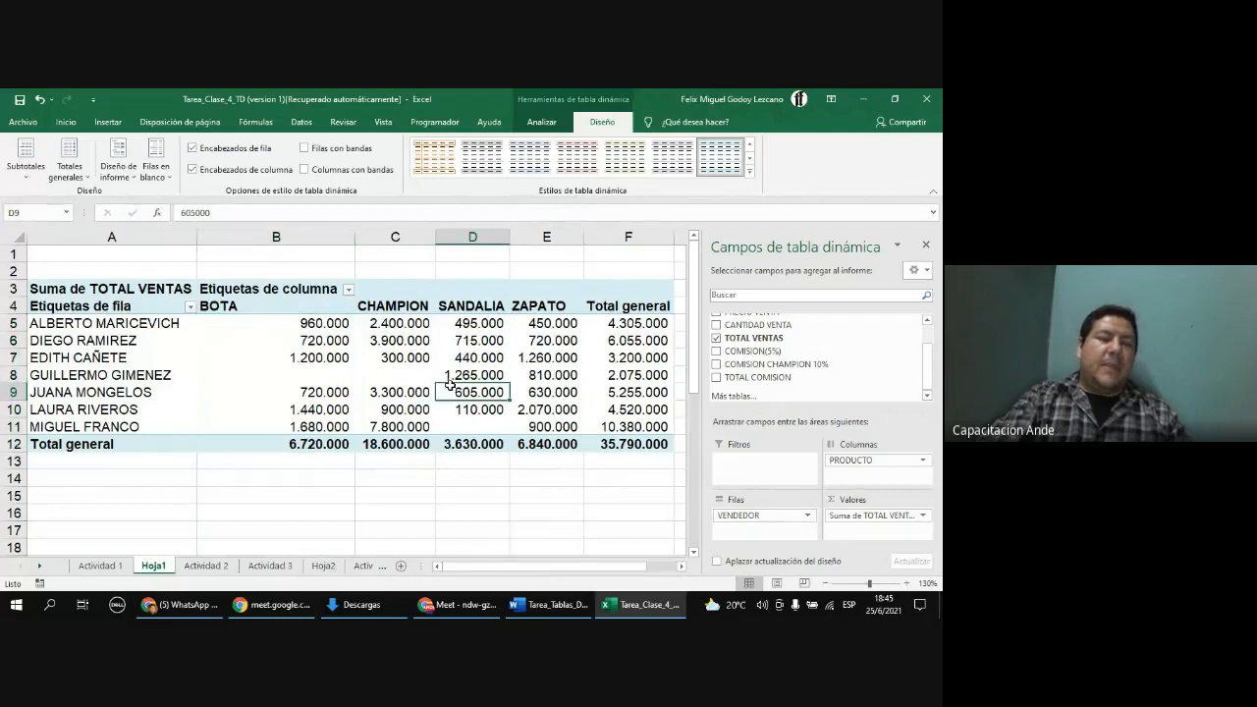
click(193, 148)
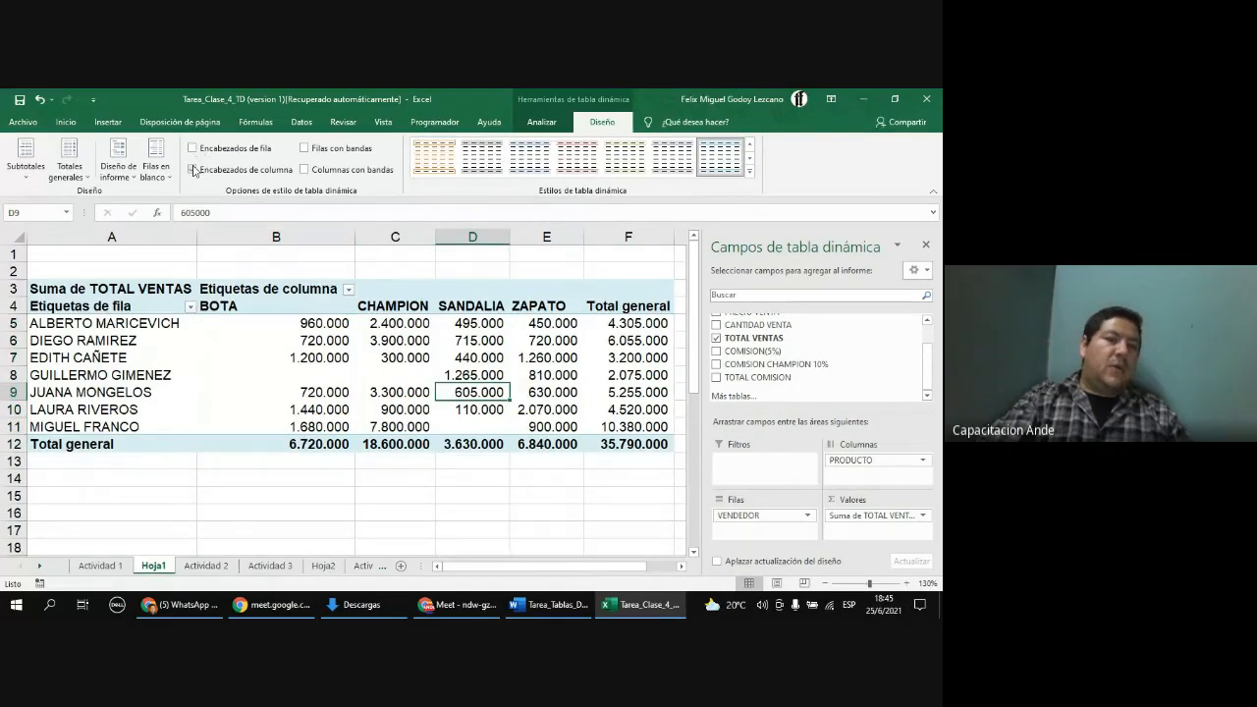
click(193, 169)
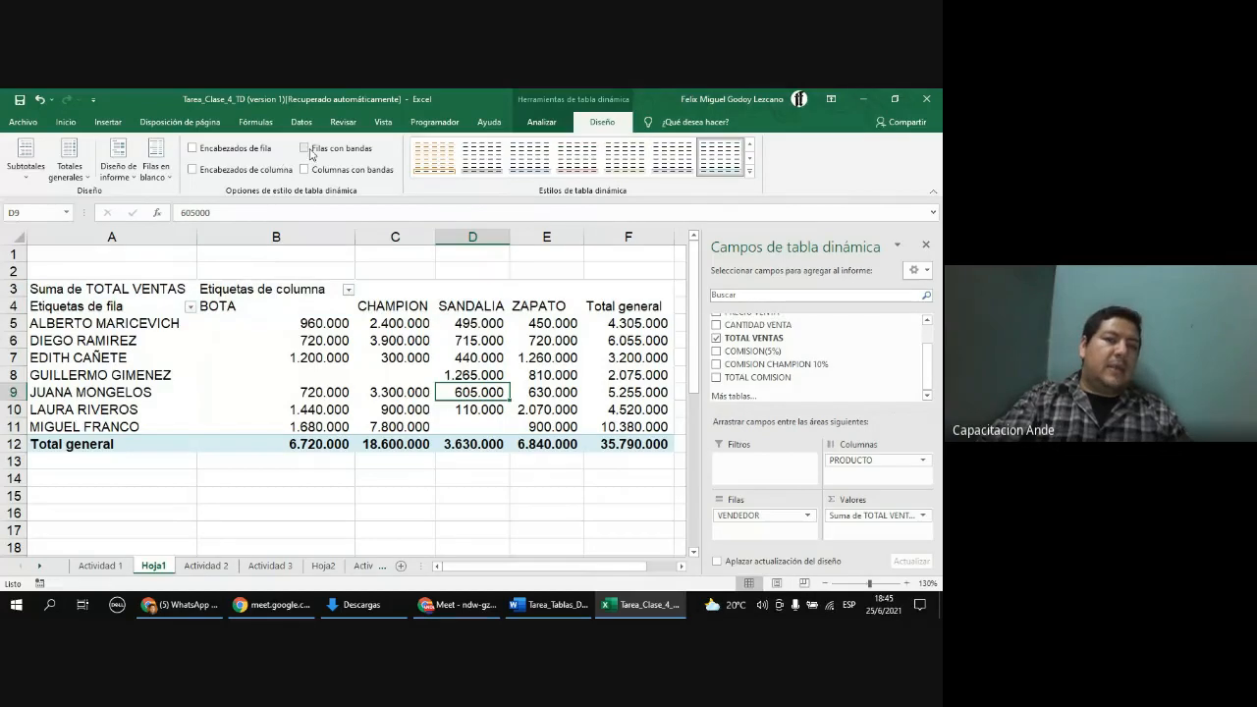
click(304, 147)
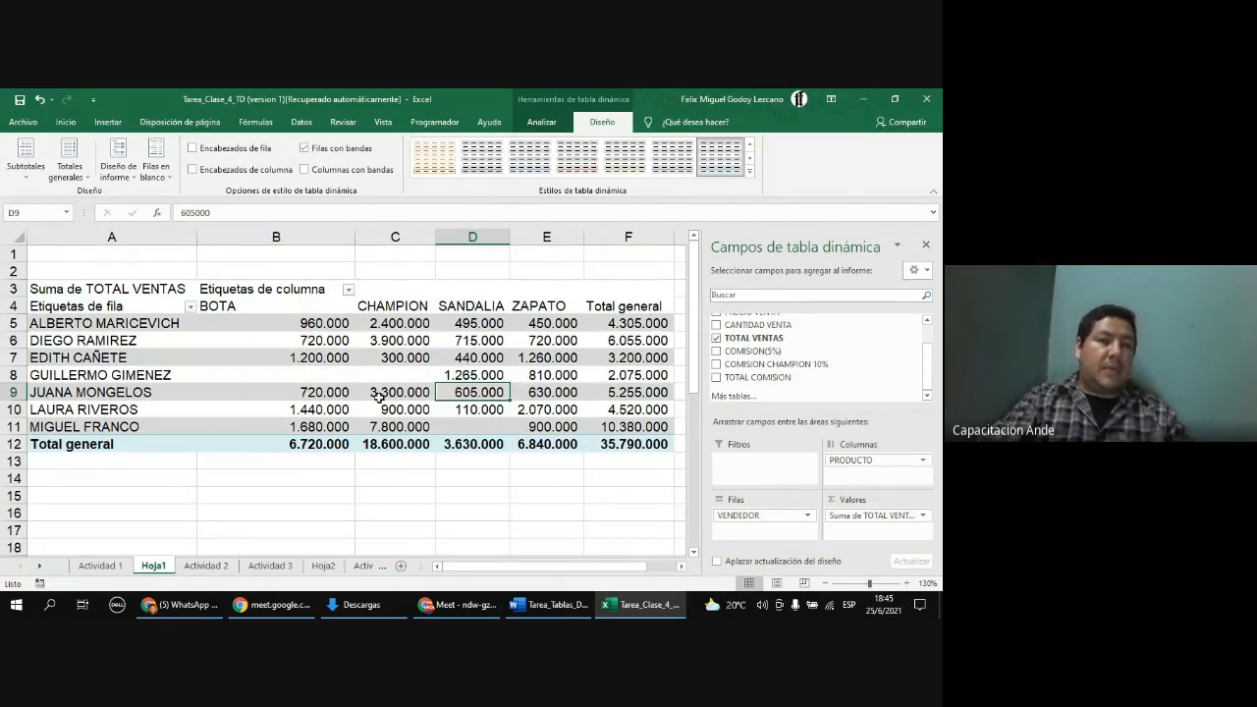
click(305, 170)
click(304, 170)
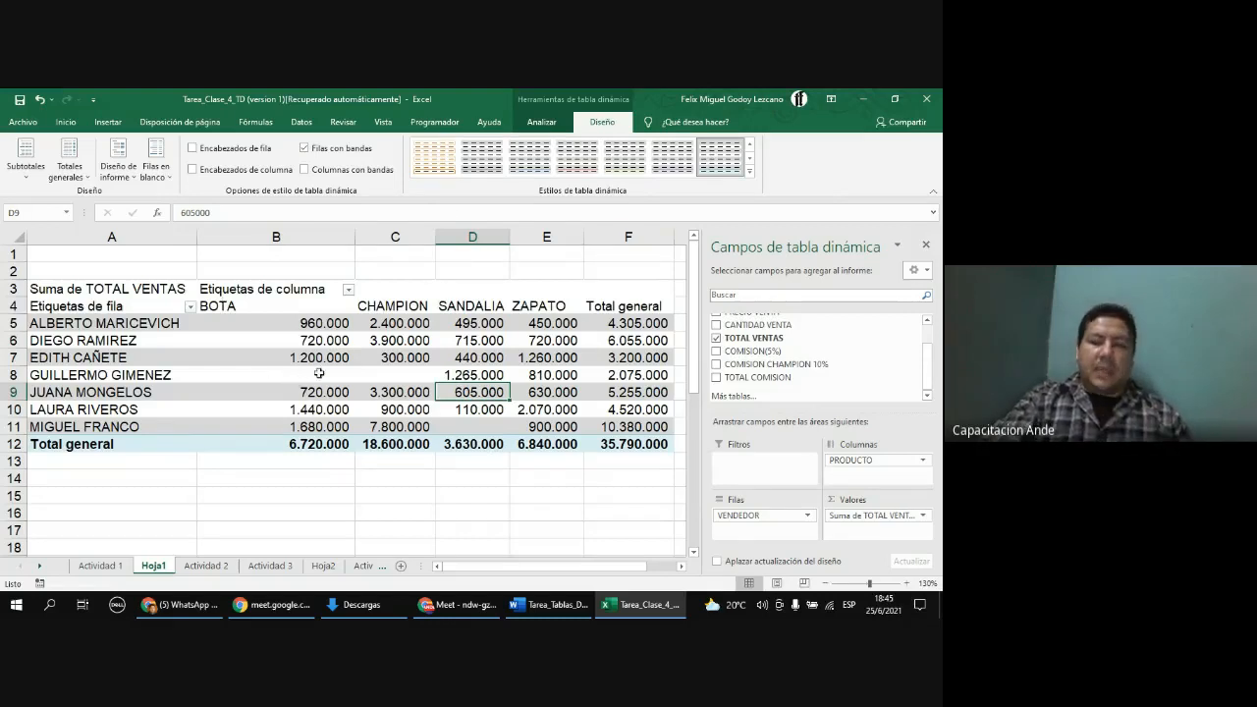
mouse_move(319, 374)
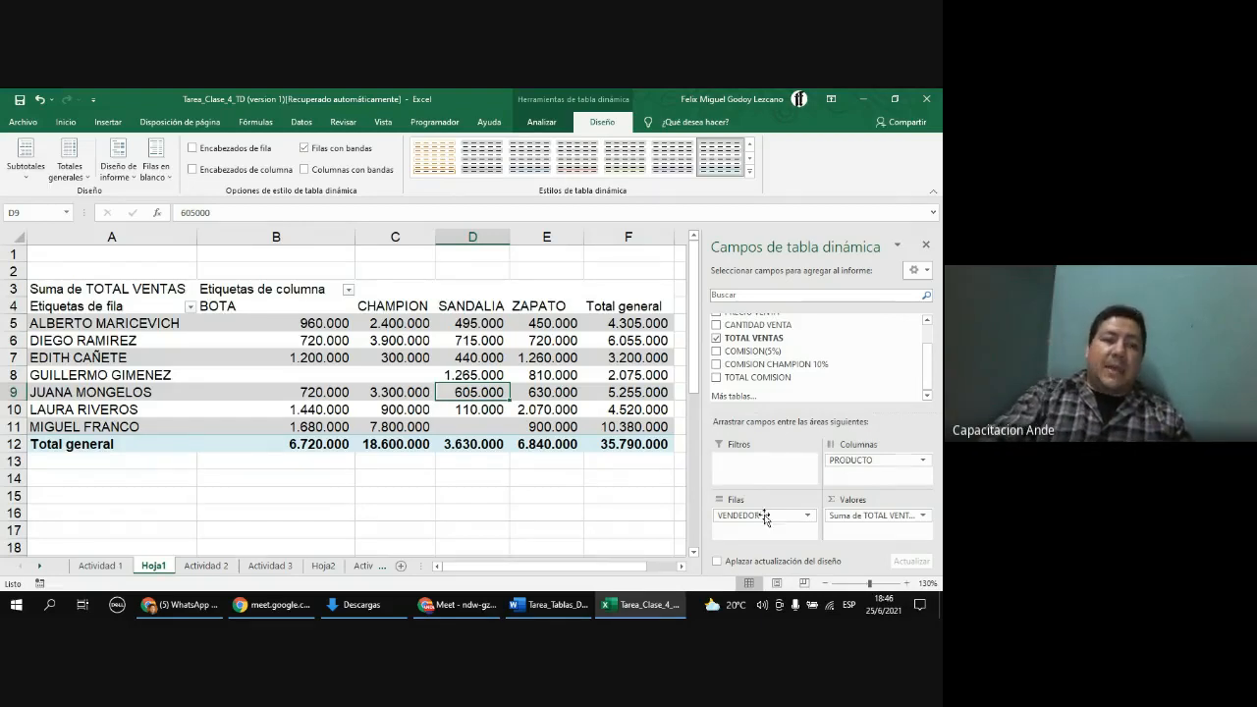
Step: Select the Actividad 3 data table and insert a PivotTable from it on a new worksheet
click(214, 567)
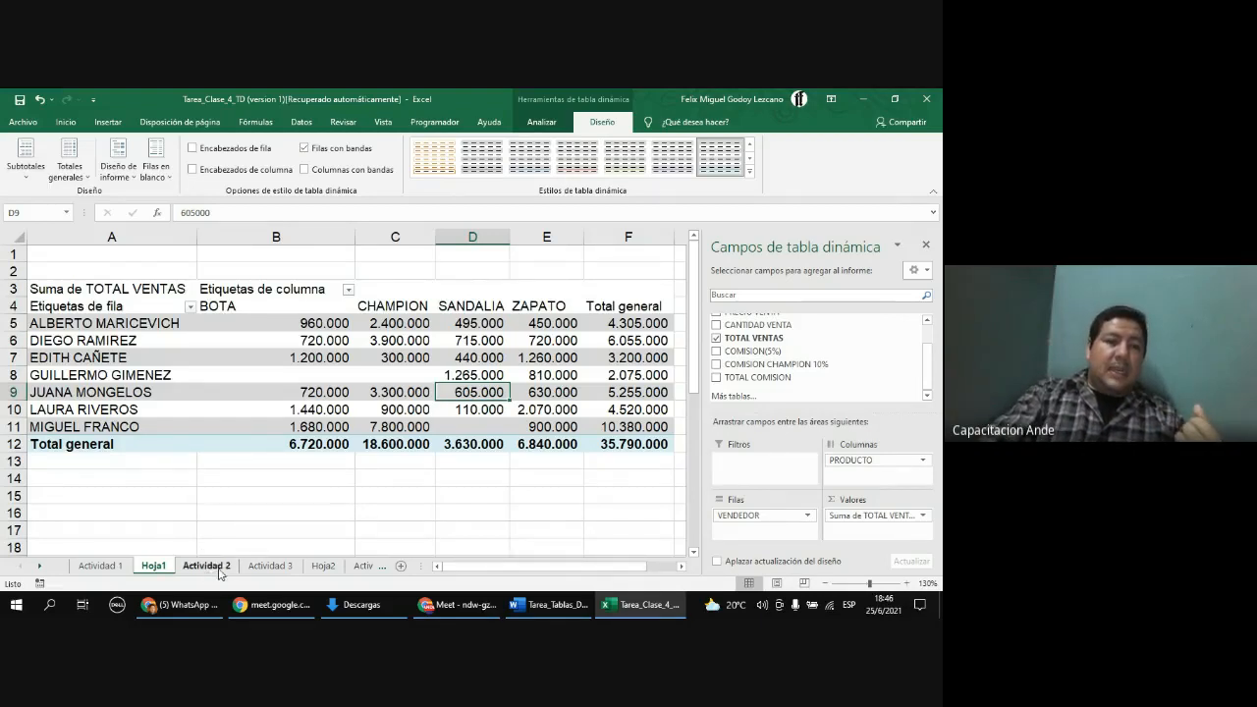
click(270, 567)
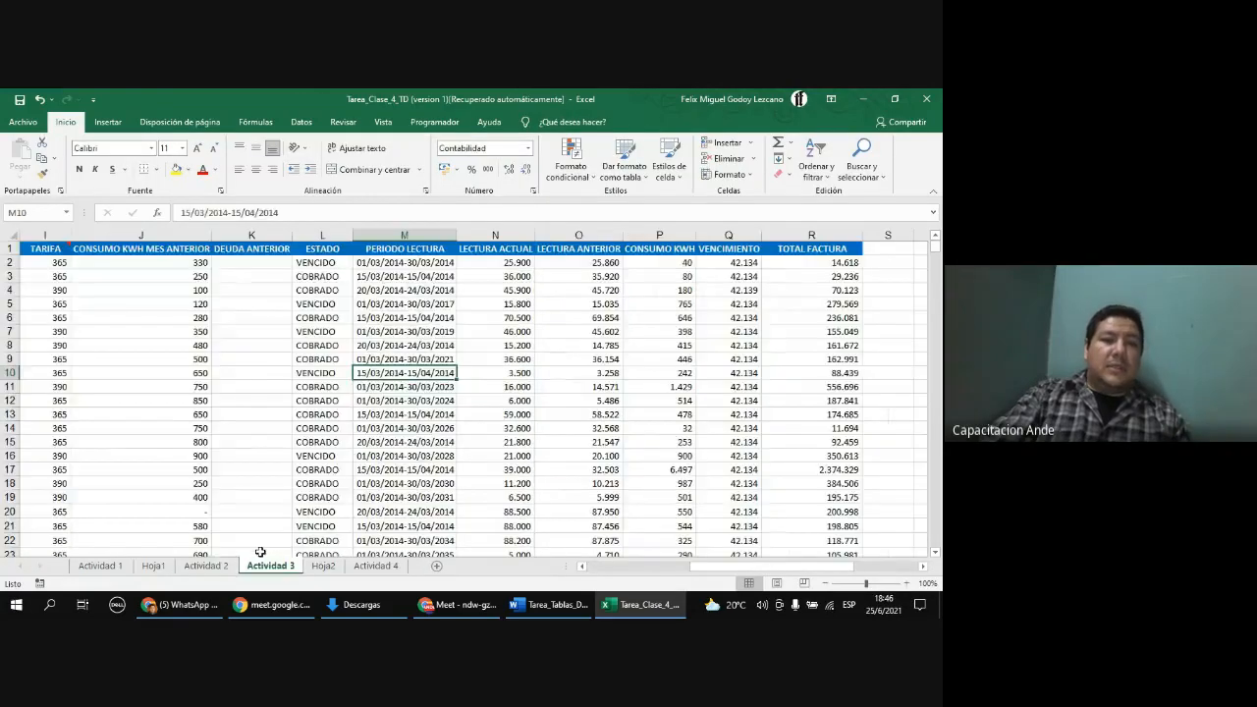
click(45, 249)
key(ctrl+shift+Right)
key(ctrl+shift+Down)
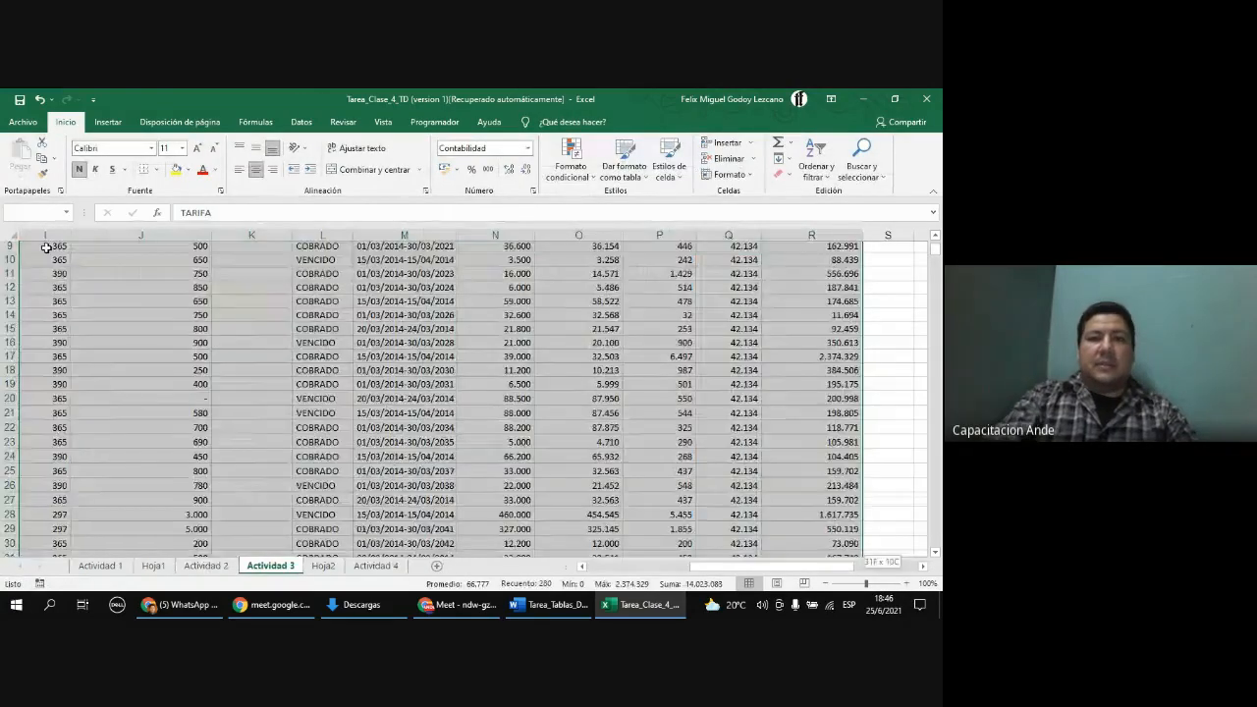
scroll(292, 346, up, 3)
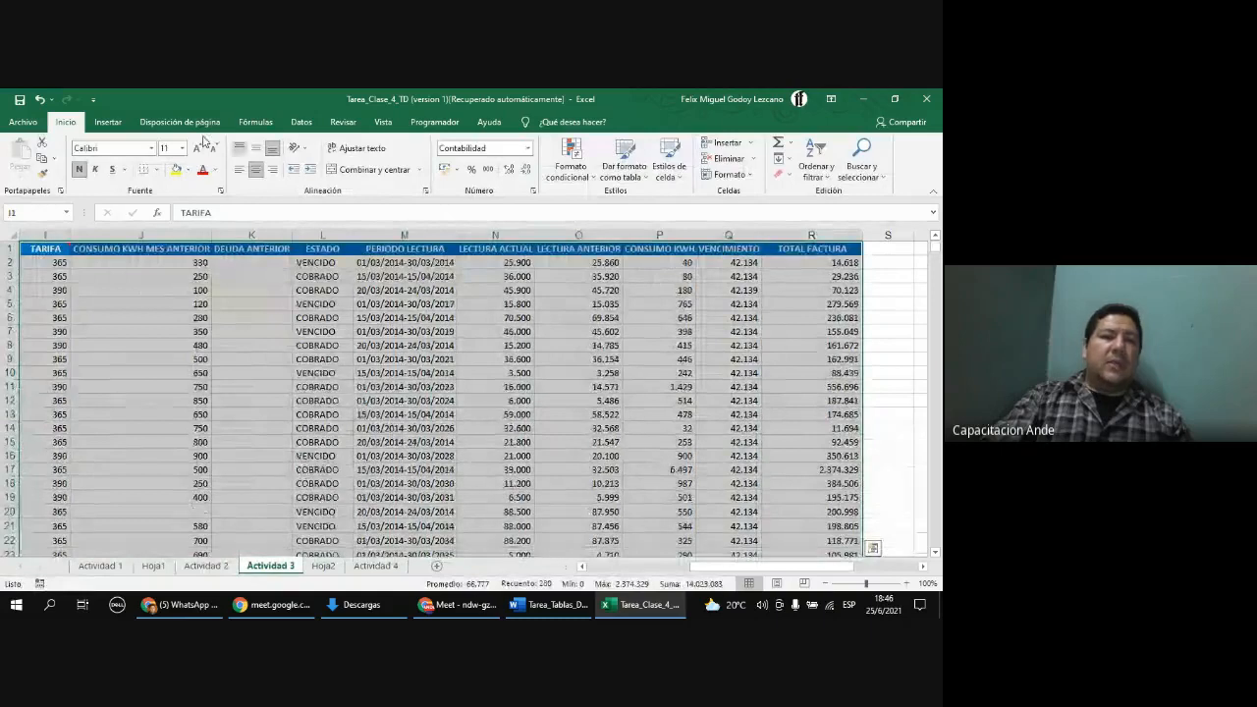
click(109, 122)
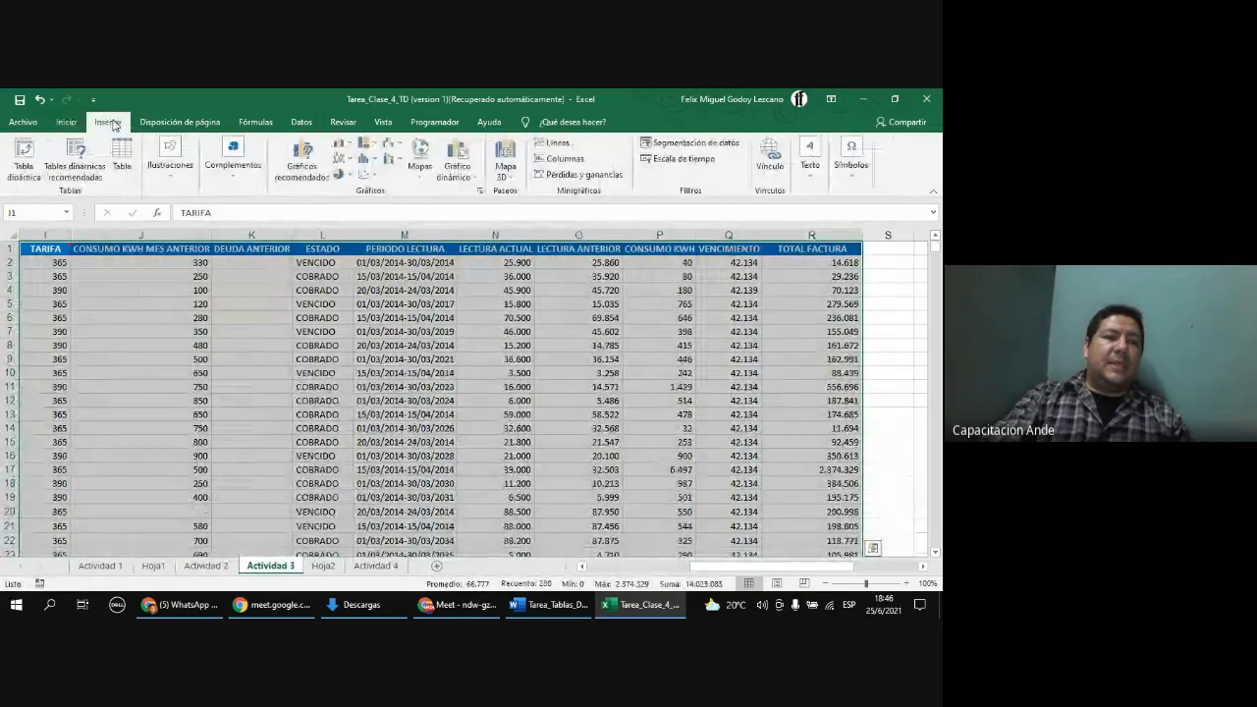
click(24, 160)
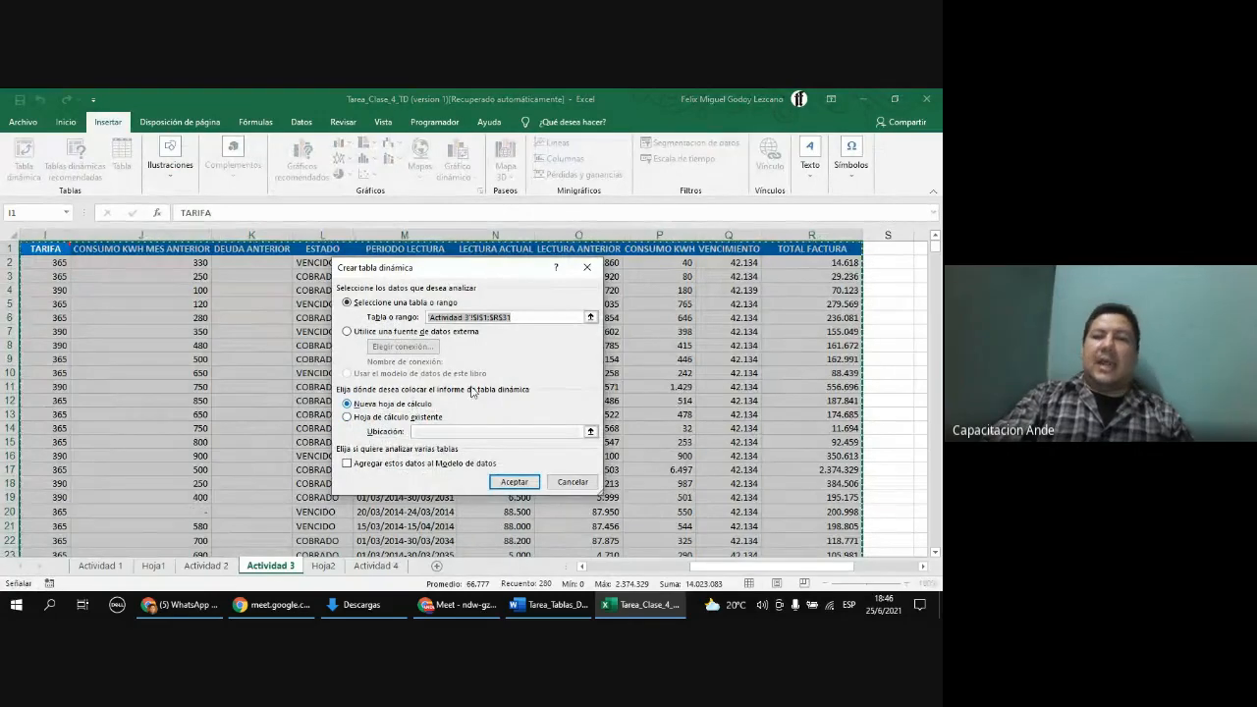
click(503, 481)
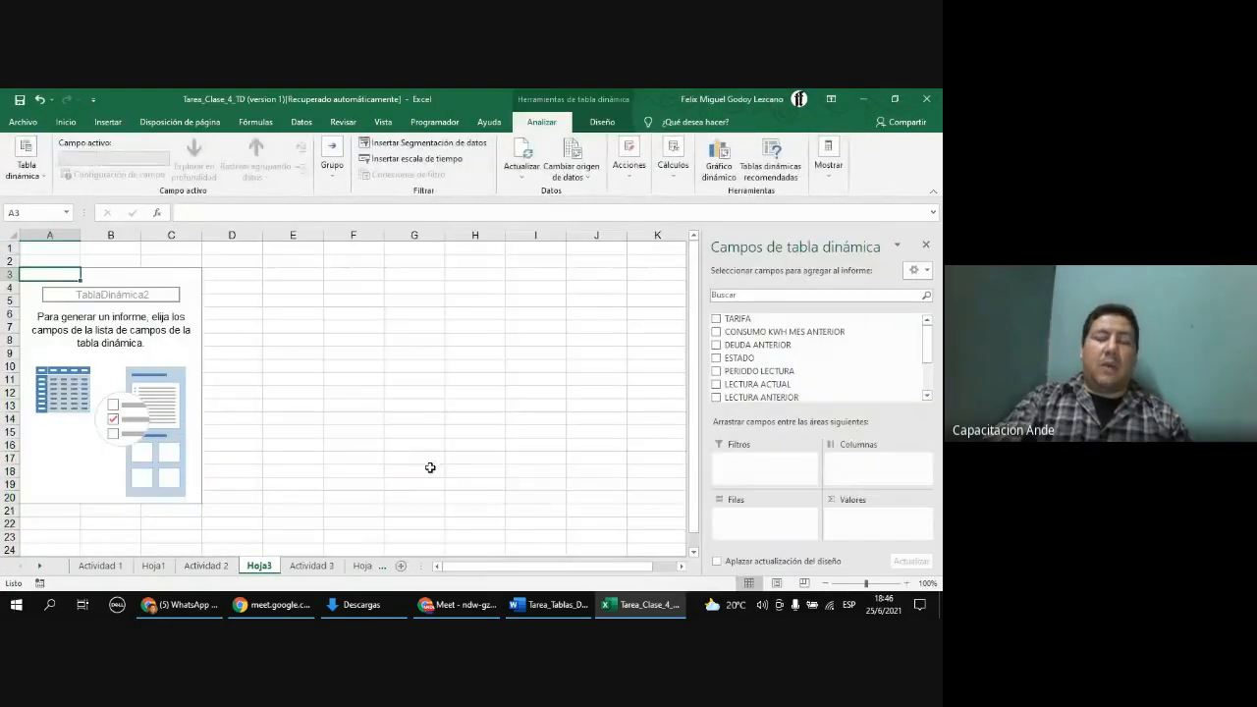
Step: Add the VENCIMIENTO field to the PivotTable rows
click(144, 327)
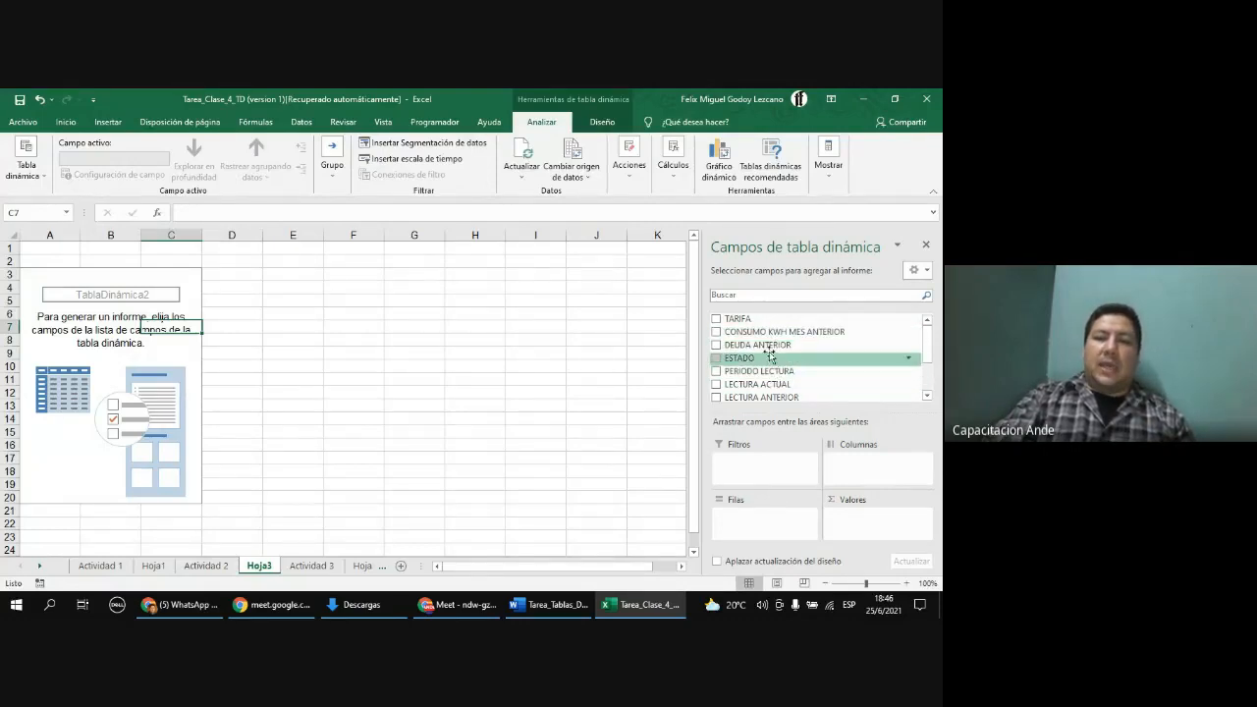
scroll(772, 349, down, 2)
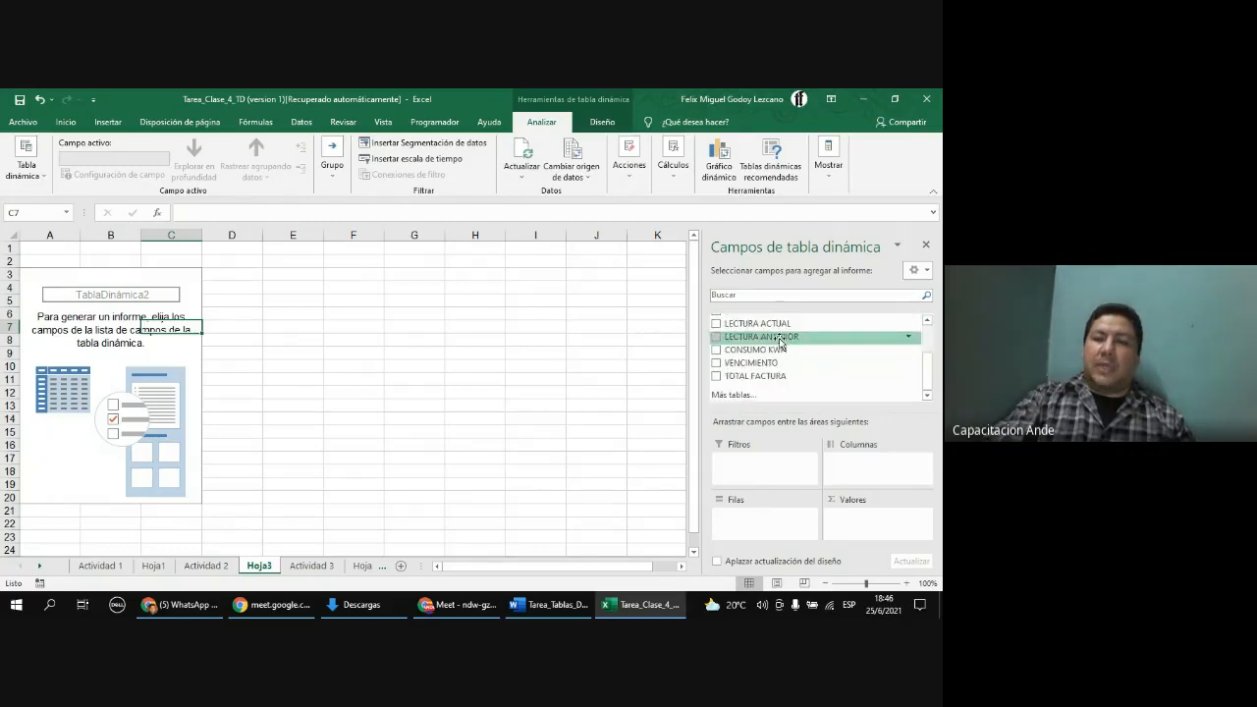
drag(774, 368, 777, 517)
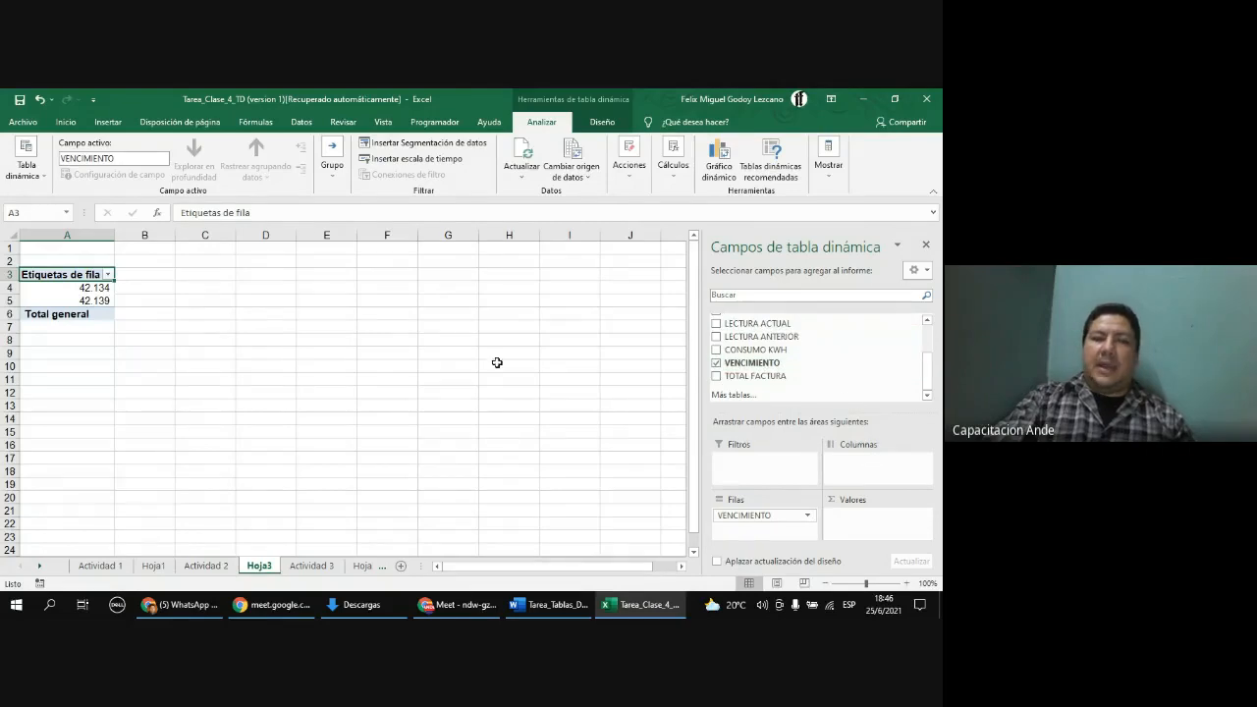
Step: Add the ESTADO field to the PivotTable columns
scroll(773, 361, up, 2)
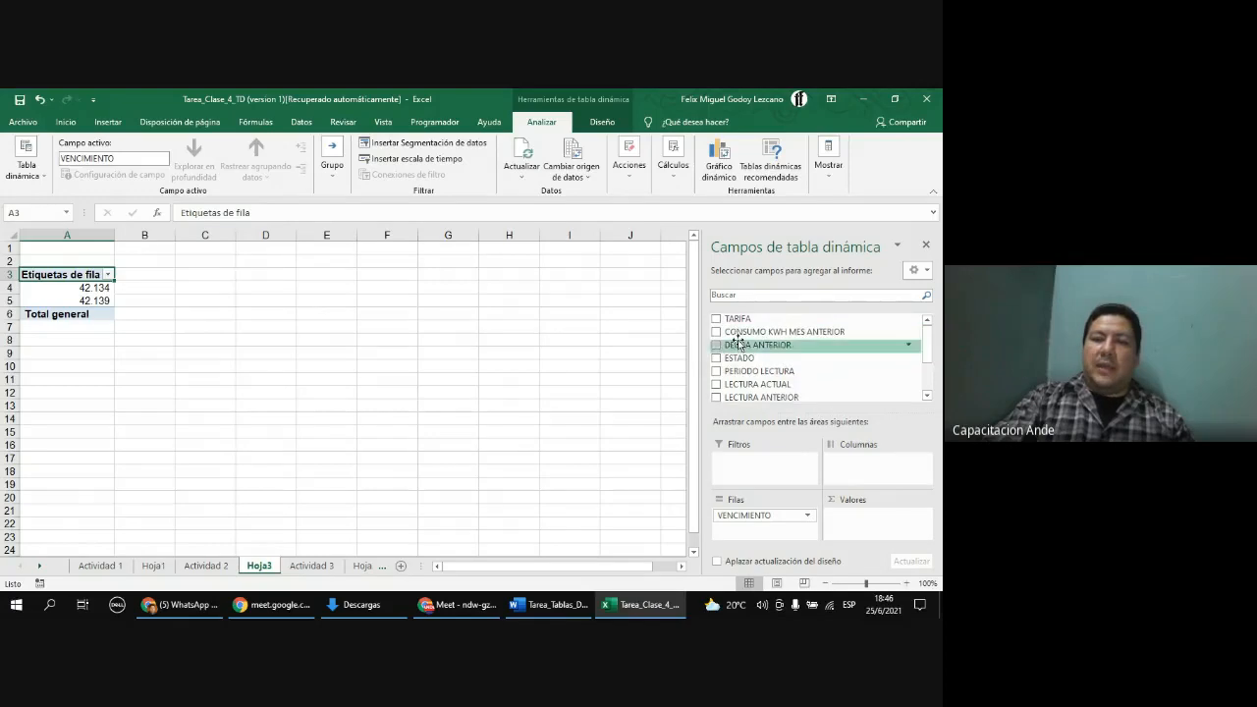
drag(738, 358, 854, 463)
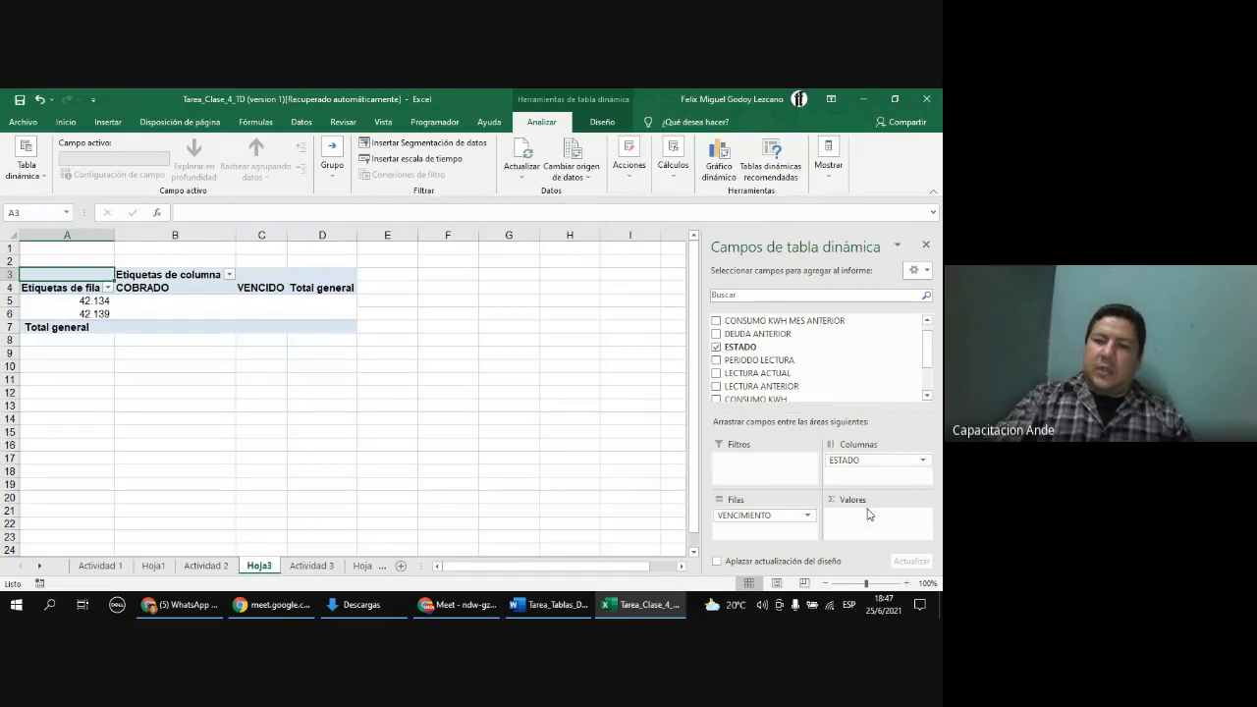
Step: Sum CONSUMO KWH in the values area and use TARIFA as the row field
scroll(865, 369, down, 1)
drag(861, 367, 861, 530)
mouse_move(766, 515)
mouse_down()
mouse_move(794, 352)
mouse_move(786, 511)
mouse_move(772, 520)
mouse_up()
scroll(785, 344, up, 1)
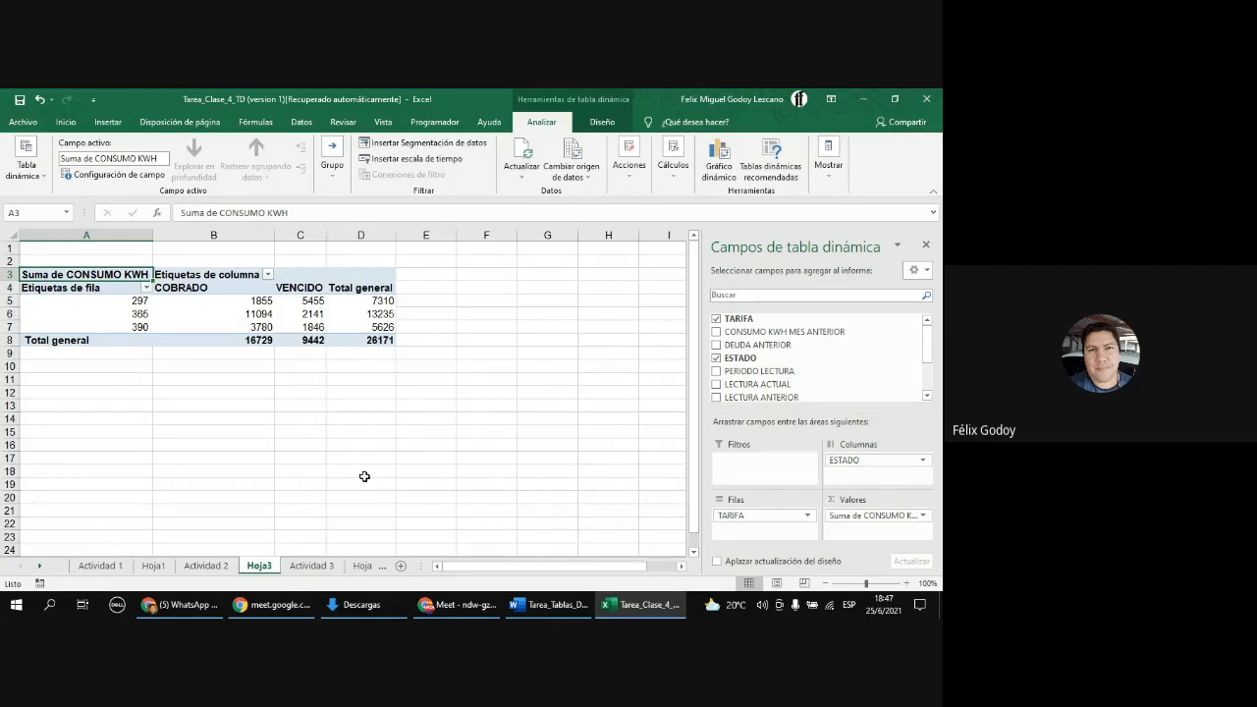
Step: Switch to the Word assignment and read through the remaining fraud questions
drag(424, 565, 518, 571)
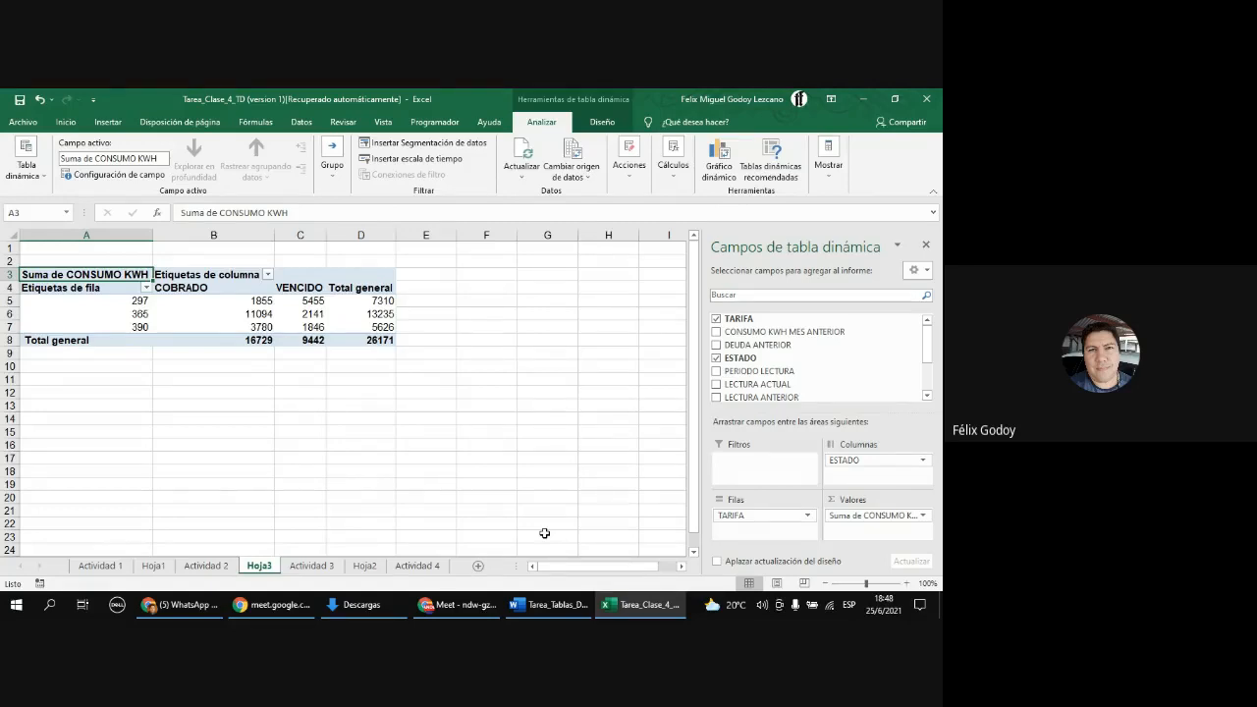
click(561, 606)
scroll(524, 449, down, 10)
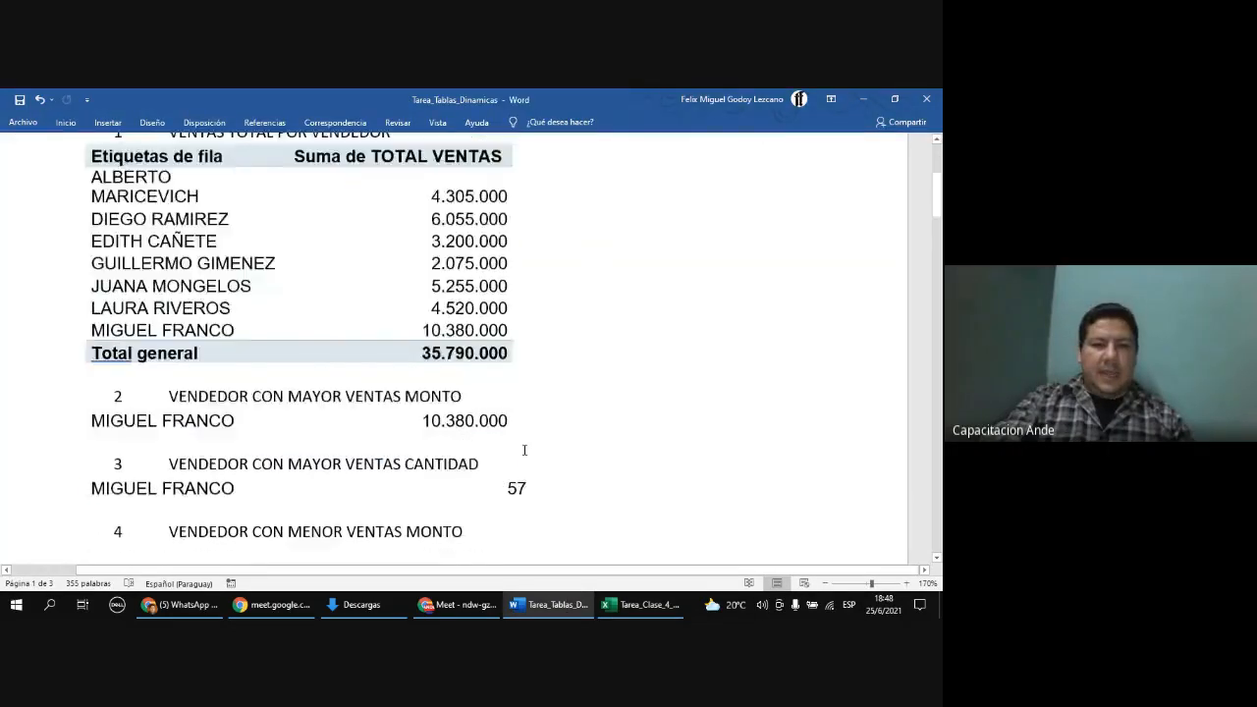
scroll(524, 450, down, 10)
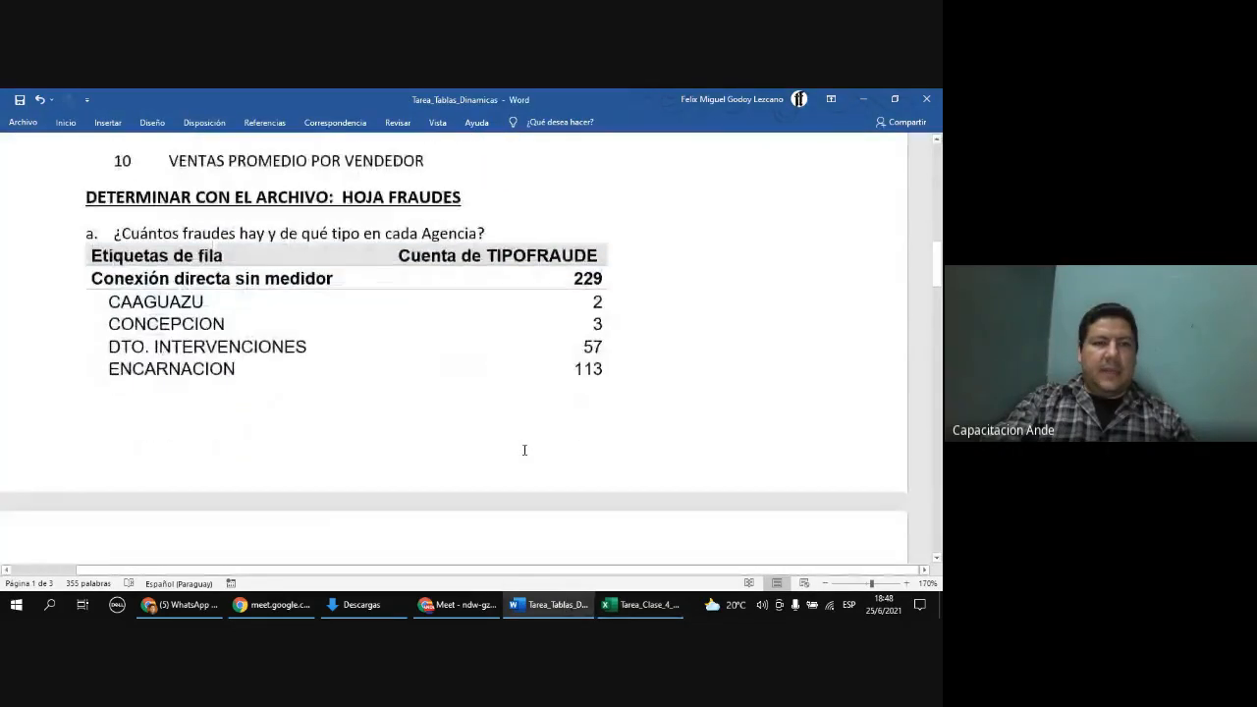
scroll(524, 449, down, 8)
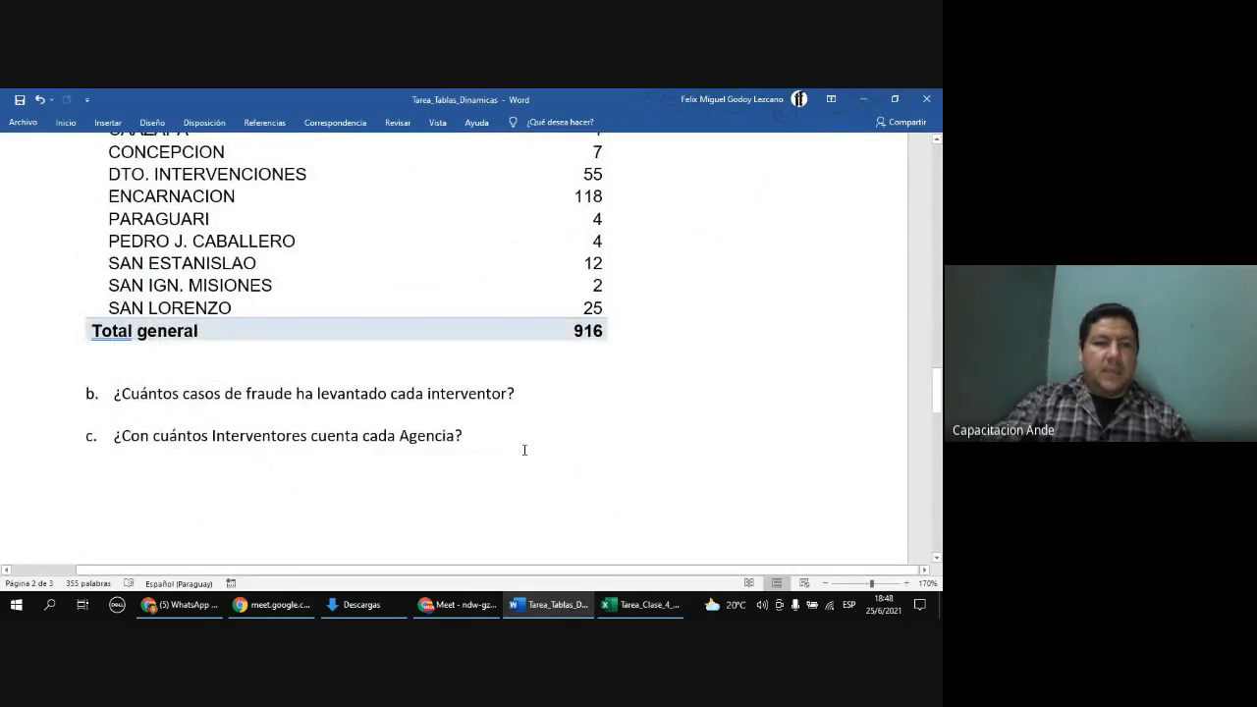
scroll(511, 446, down, 5)
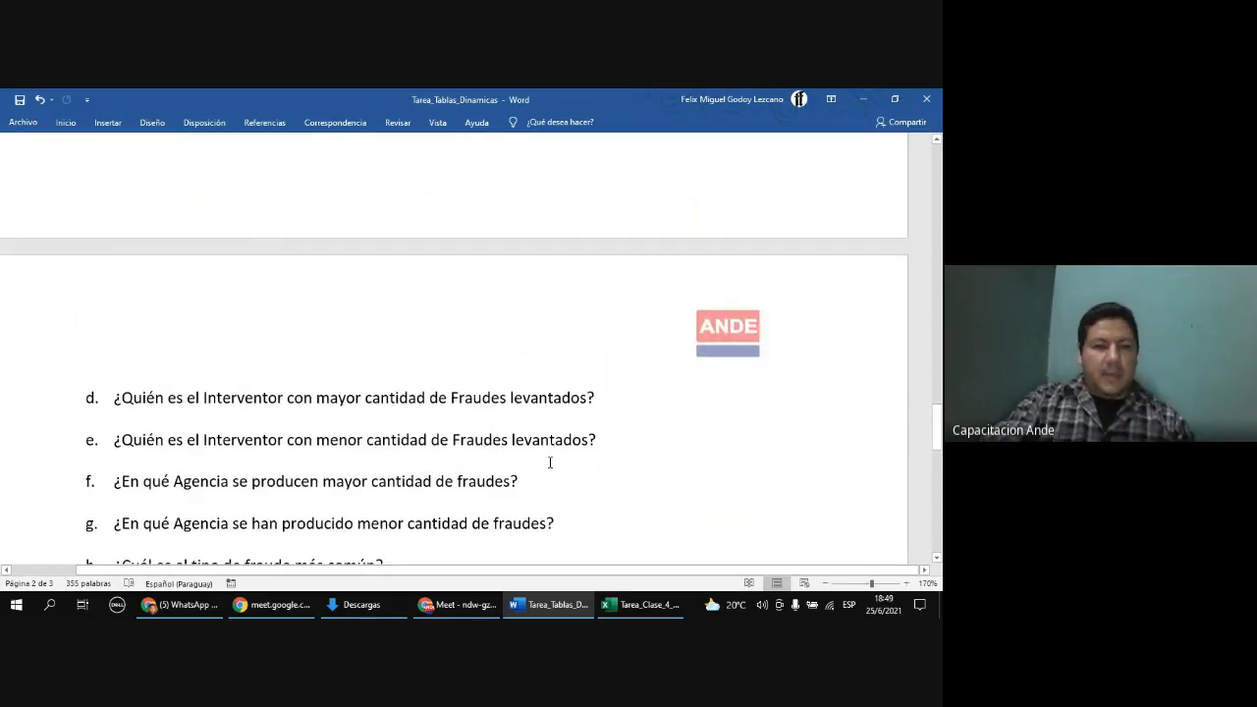
scroll(550, 462, down, 1)
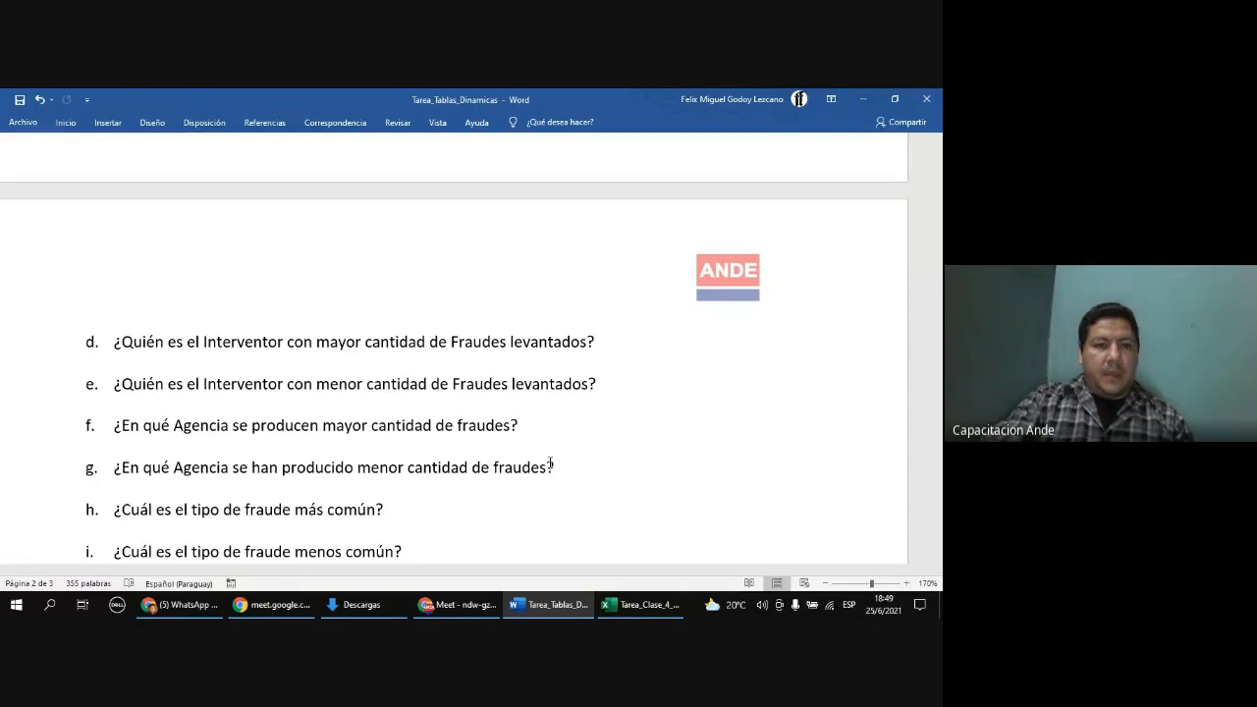
scroll(550, 462, down, 2)
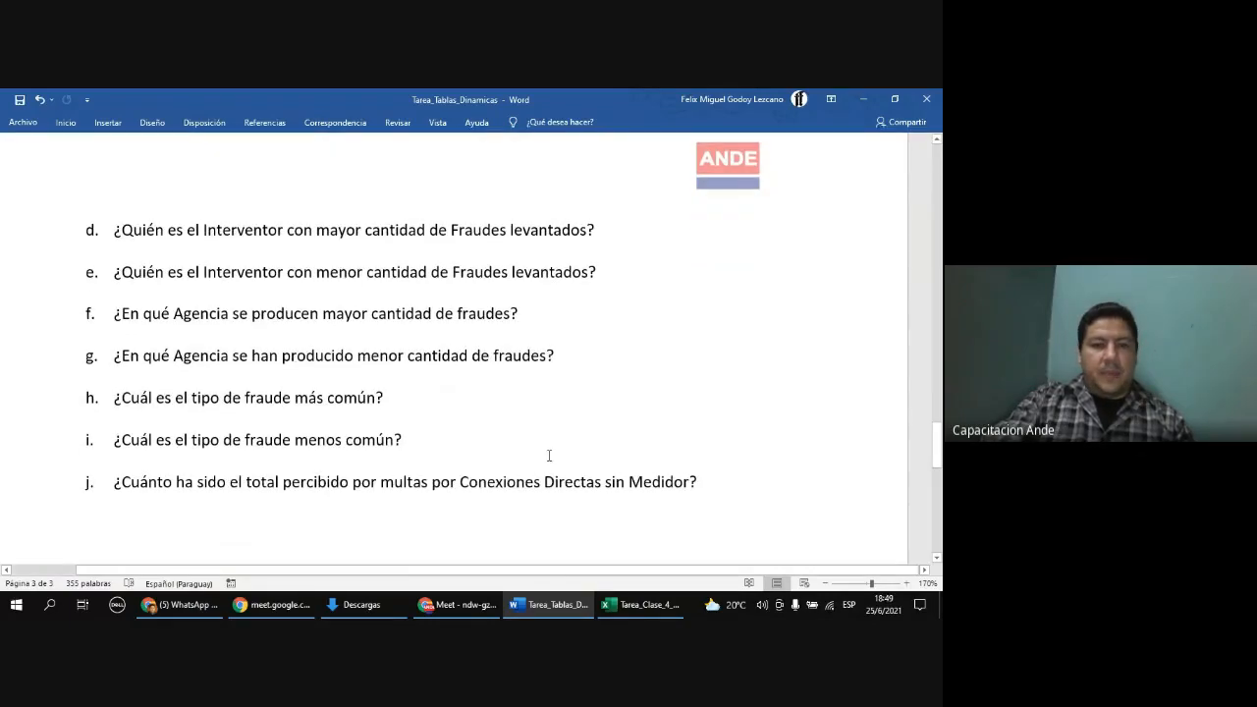
scroll(548, 456, down, 7)
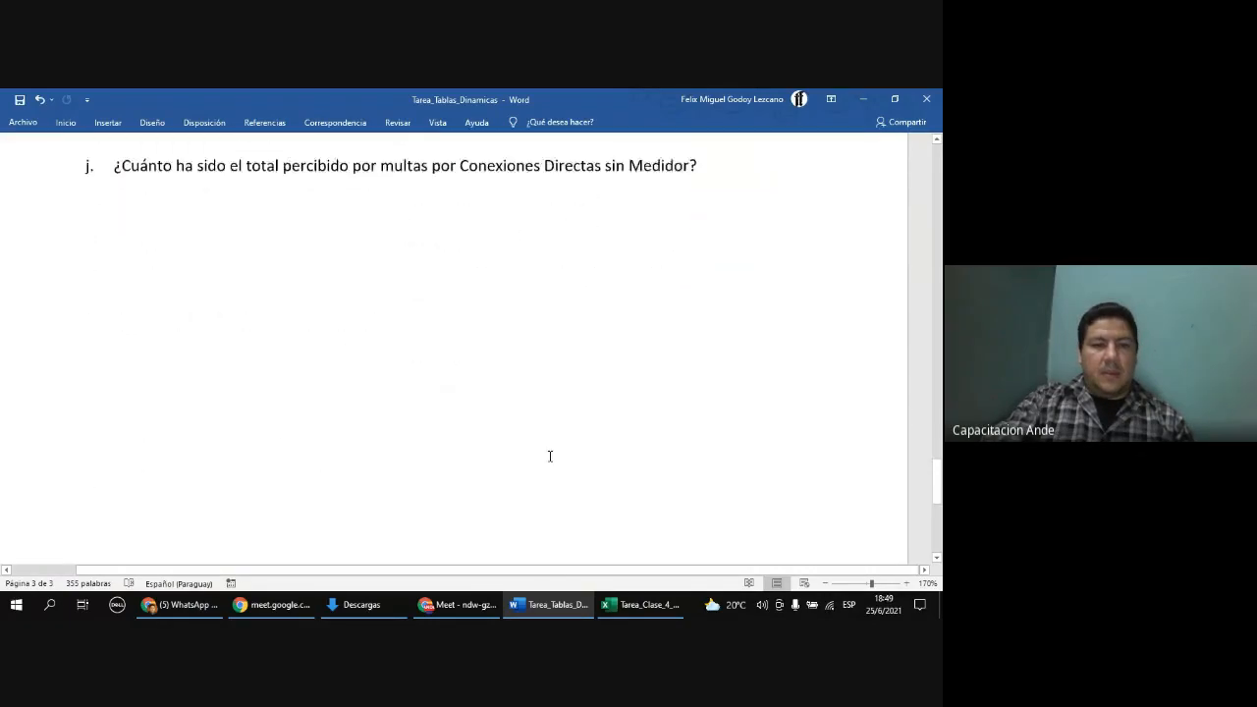
scroll(548, 454, up, 7)
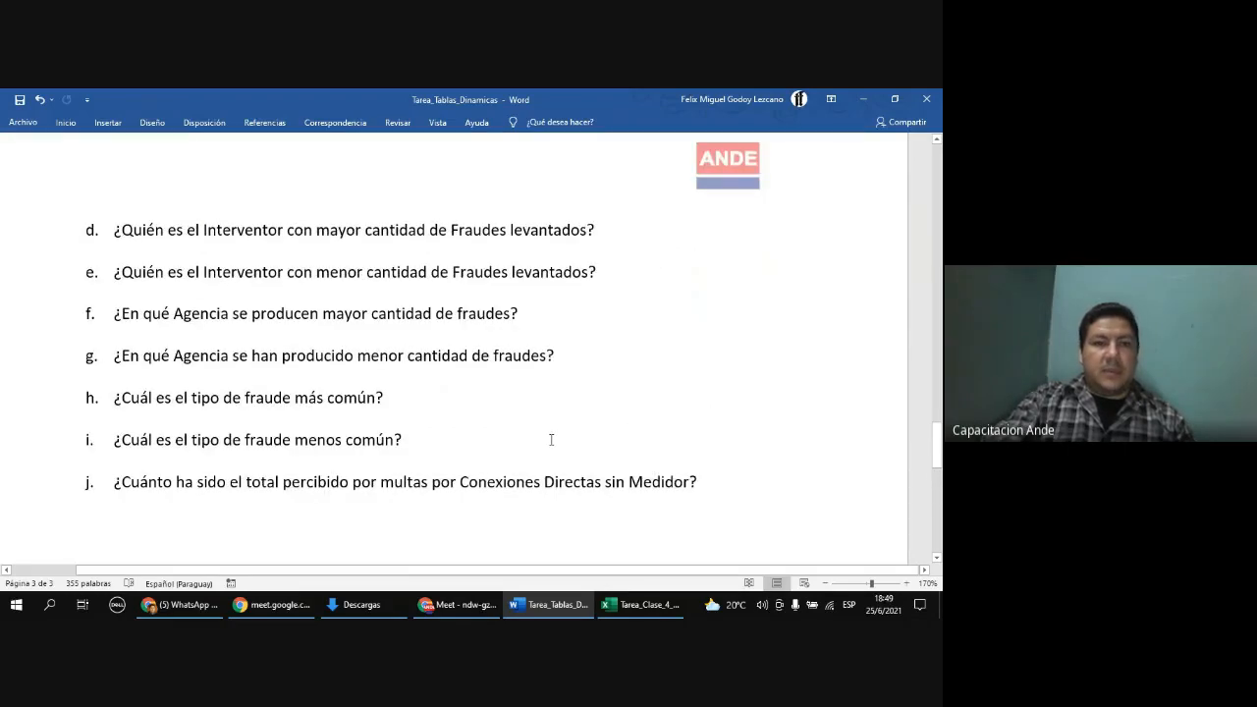
scroll(551, 439, up, 1)
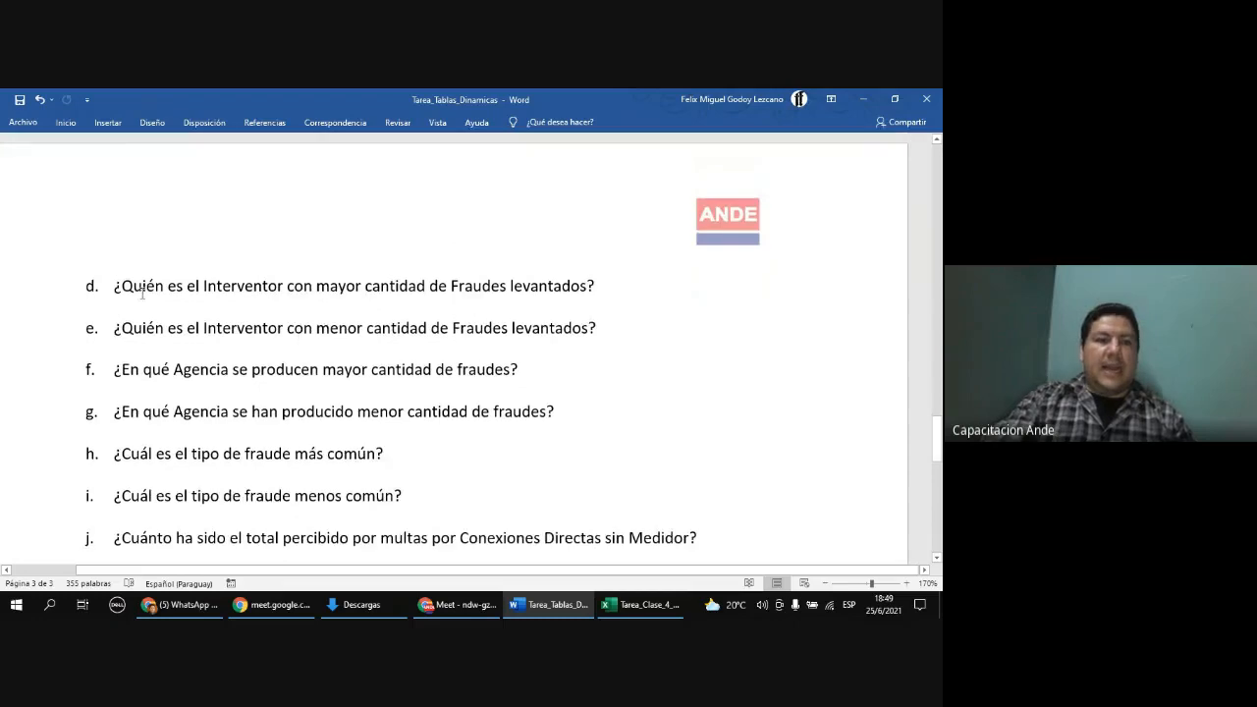
Step: Highlight the key phrases of question d about the interventor, then return to the Excel workbook
drag(118, 286, 187, 285)
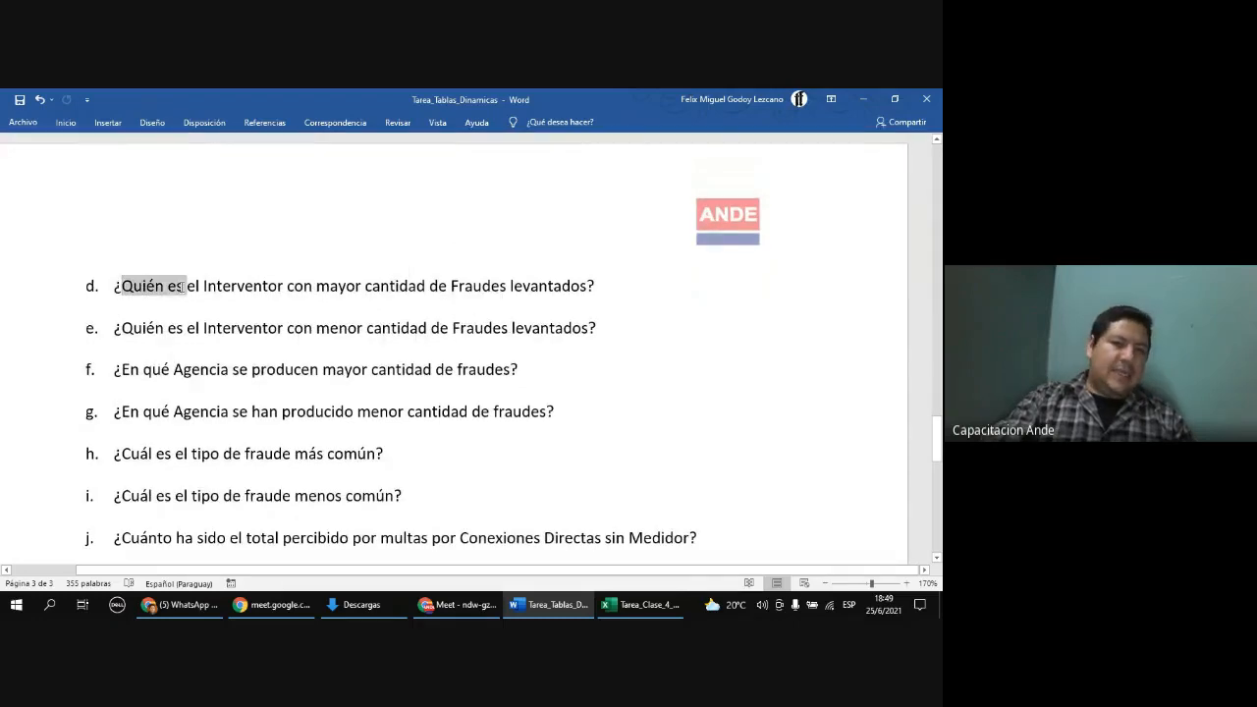
click(215, 286)
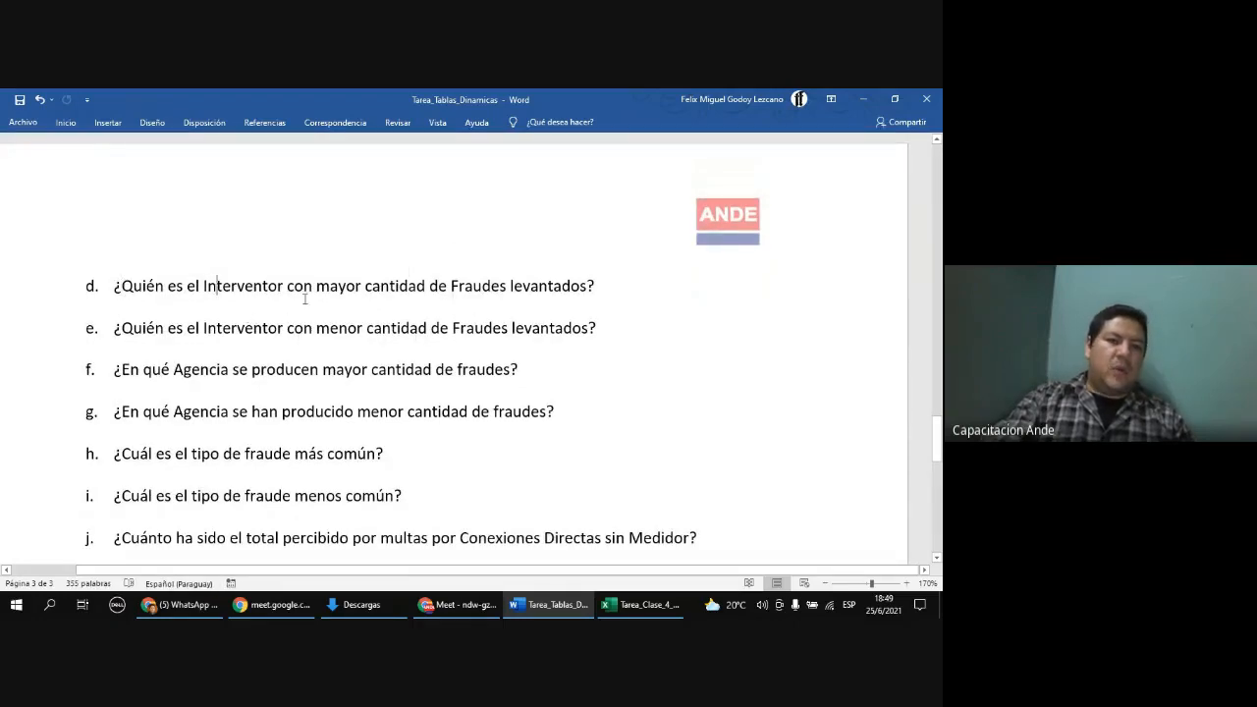
drag(316, 288, 430, 286)
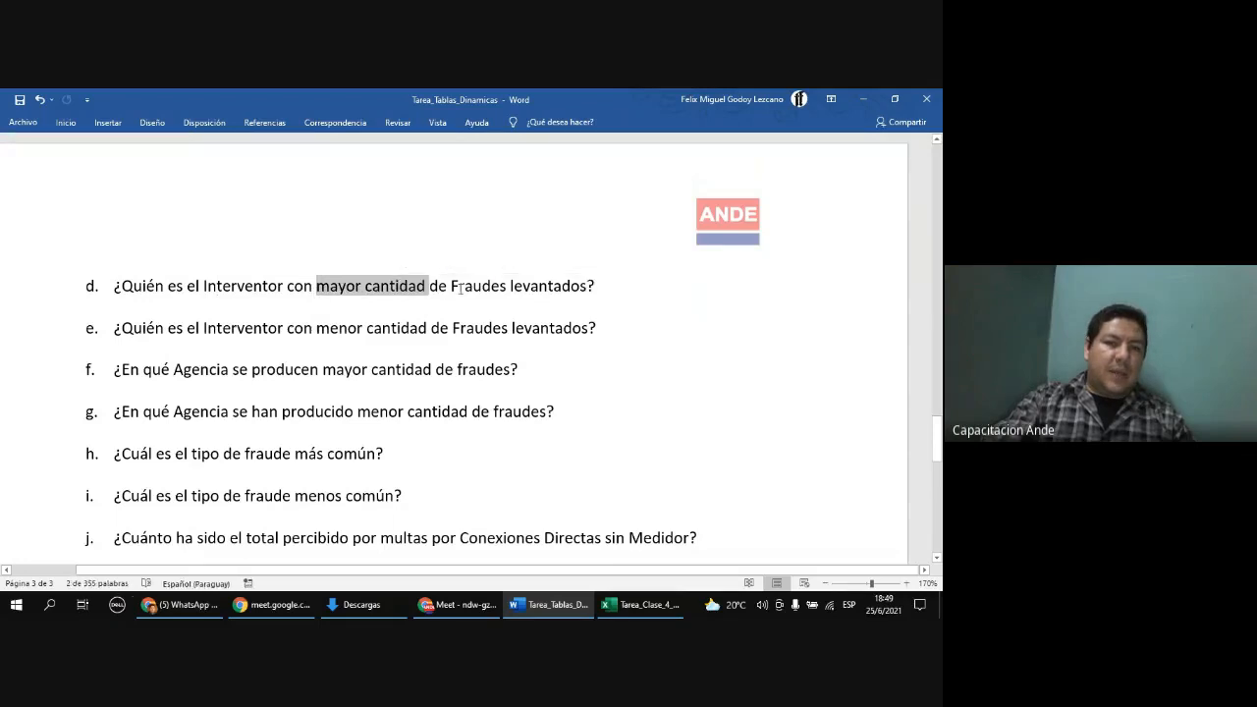
click(451, 285)
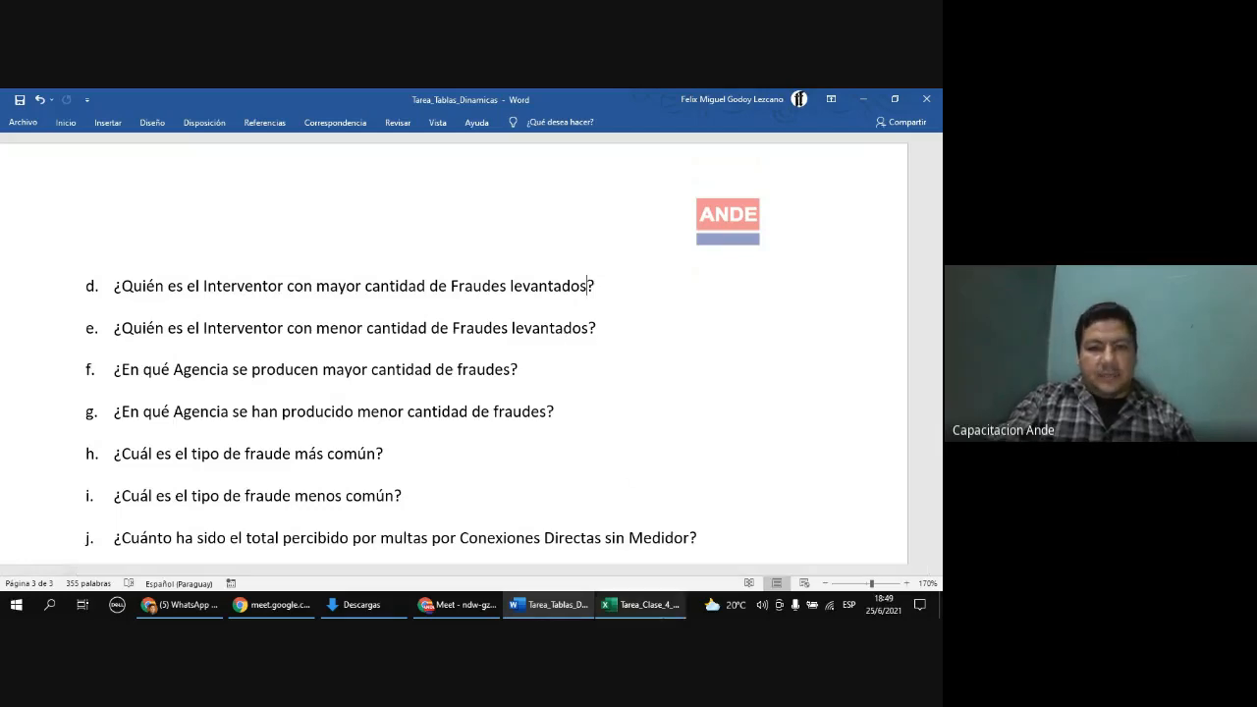
mouse_move(661, 617)
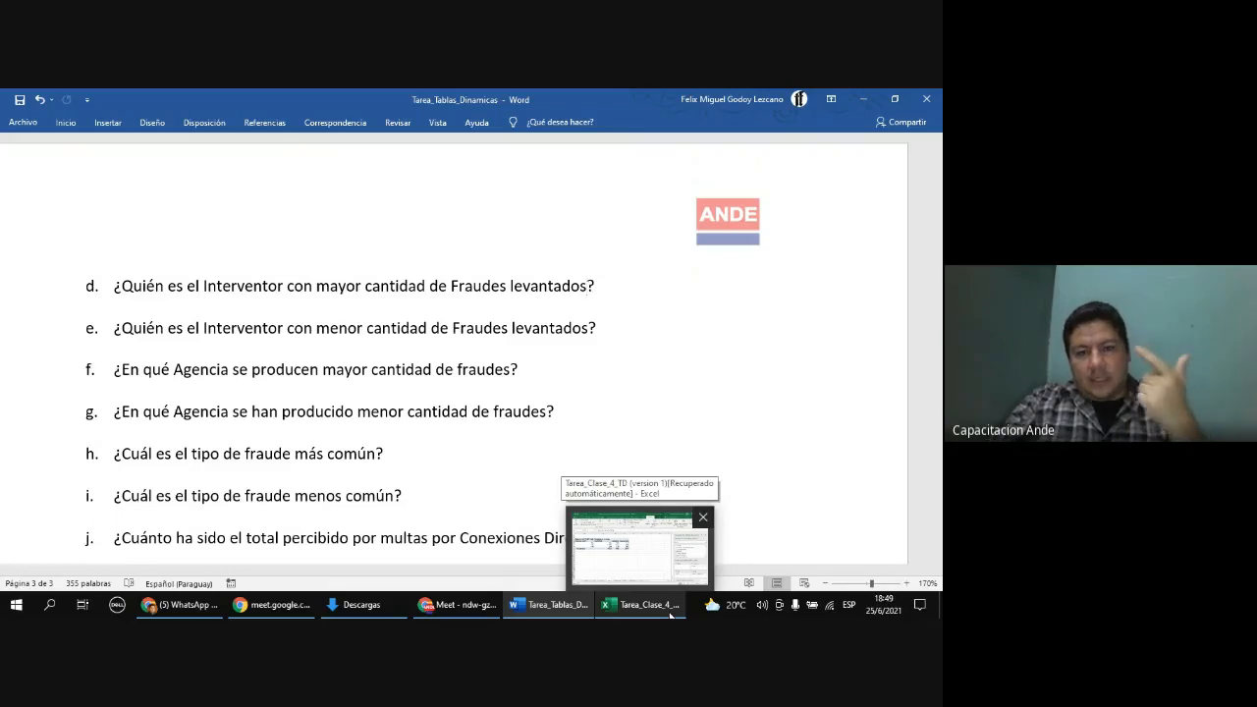
click(670, 615)
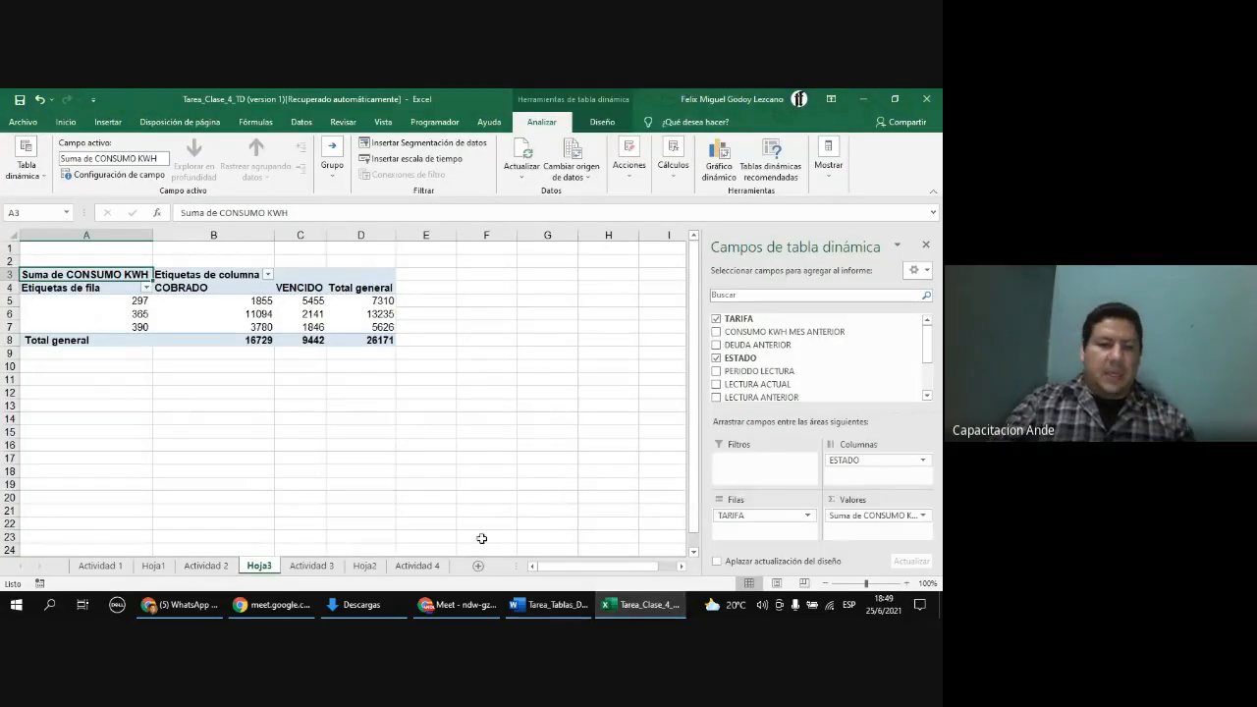
Step: Create a new PivotTable on a new sheet from the full fraud data range of the Actividad 4 sheet
click(428, 569)
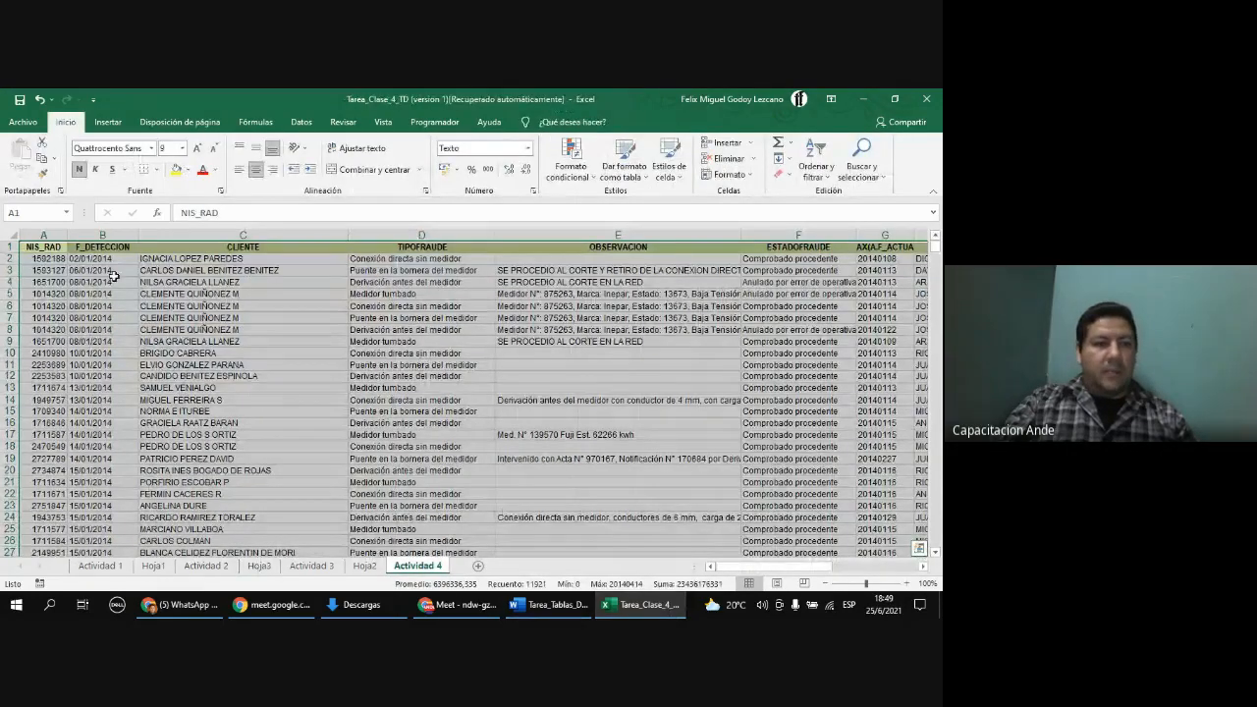
click(56, 248)
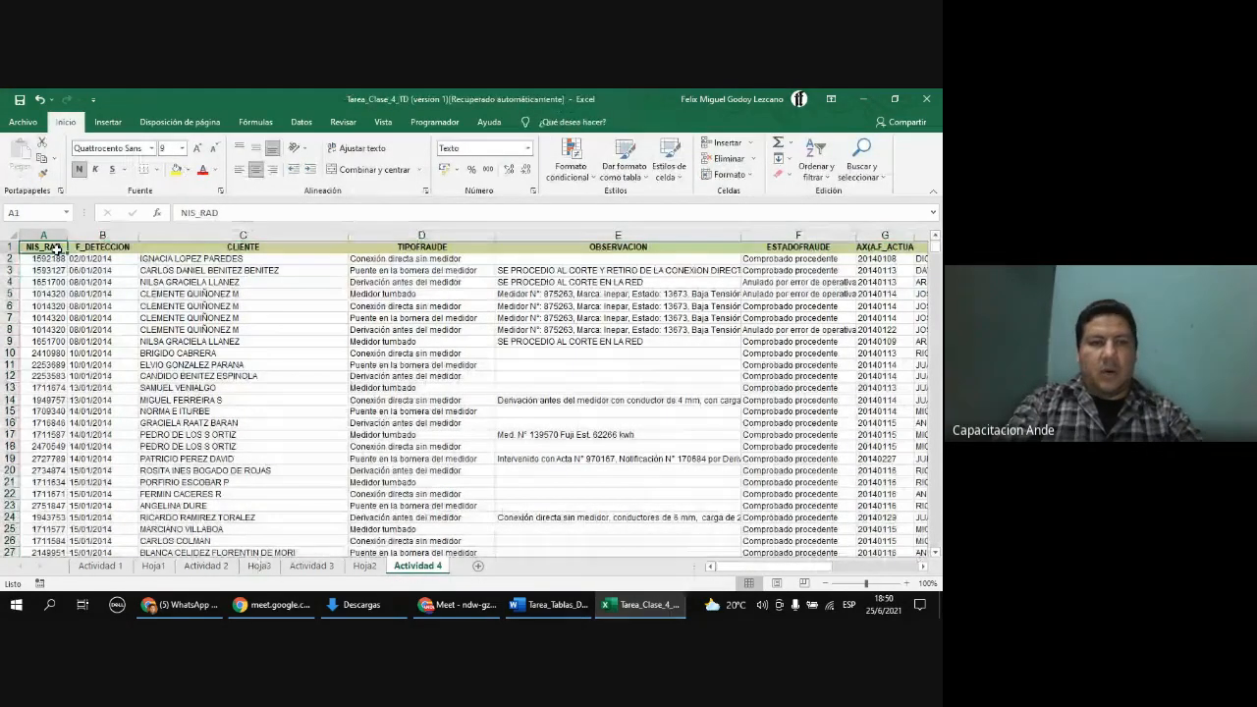
key(ctrl+shift+Down)
key(ctrl+shift+Right)
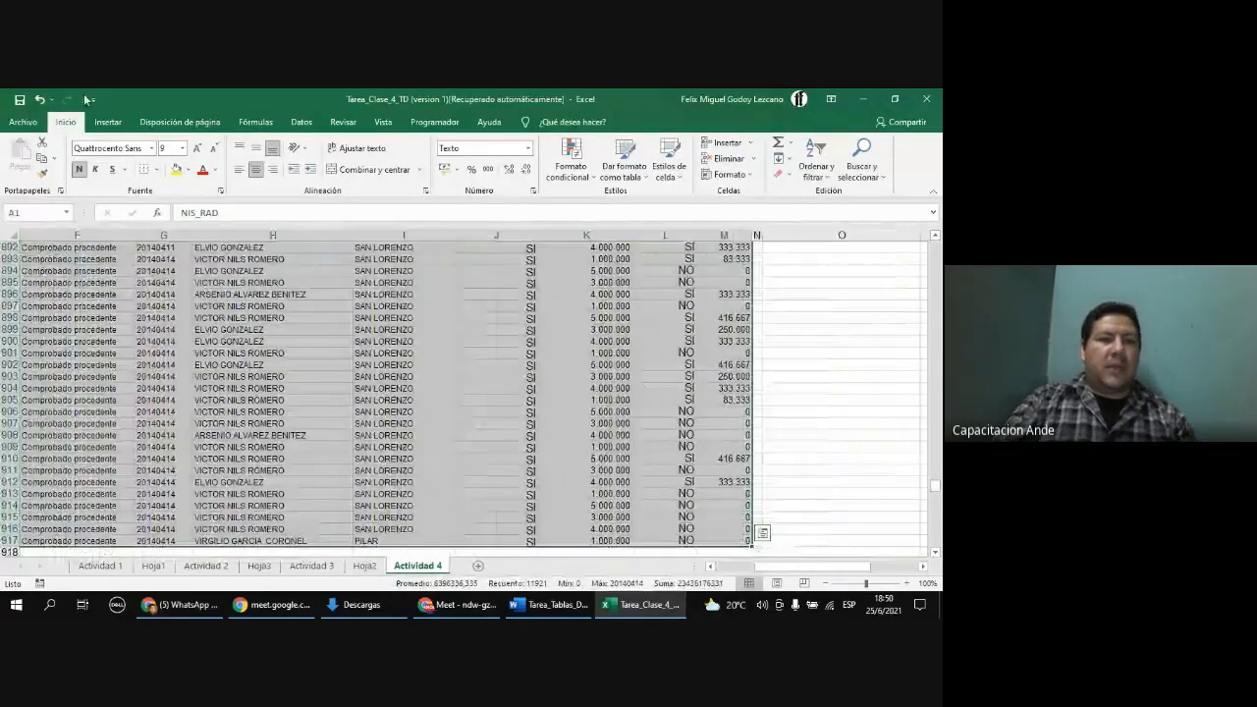
click(108, 122)
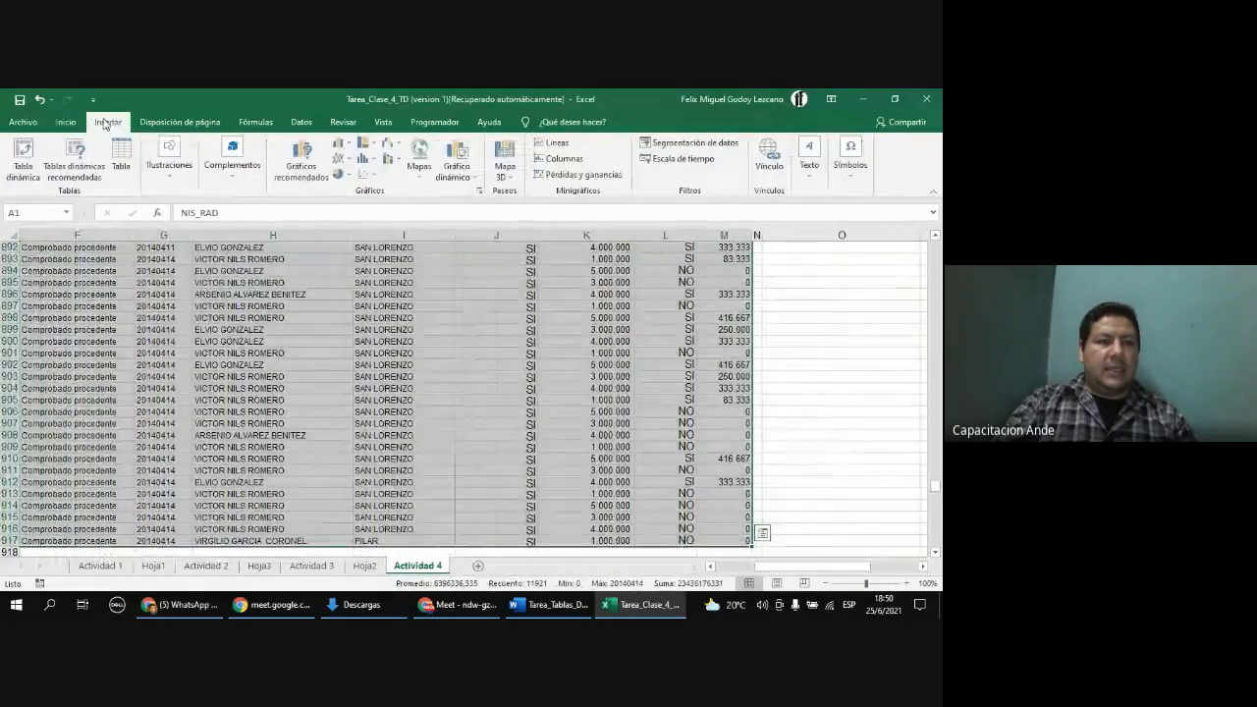
click(15, 159)
click(514, 482)
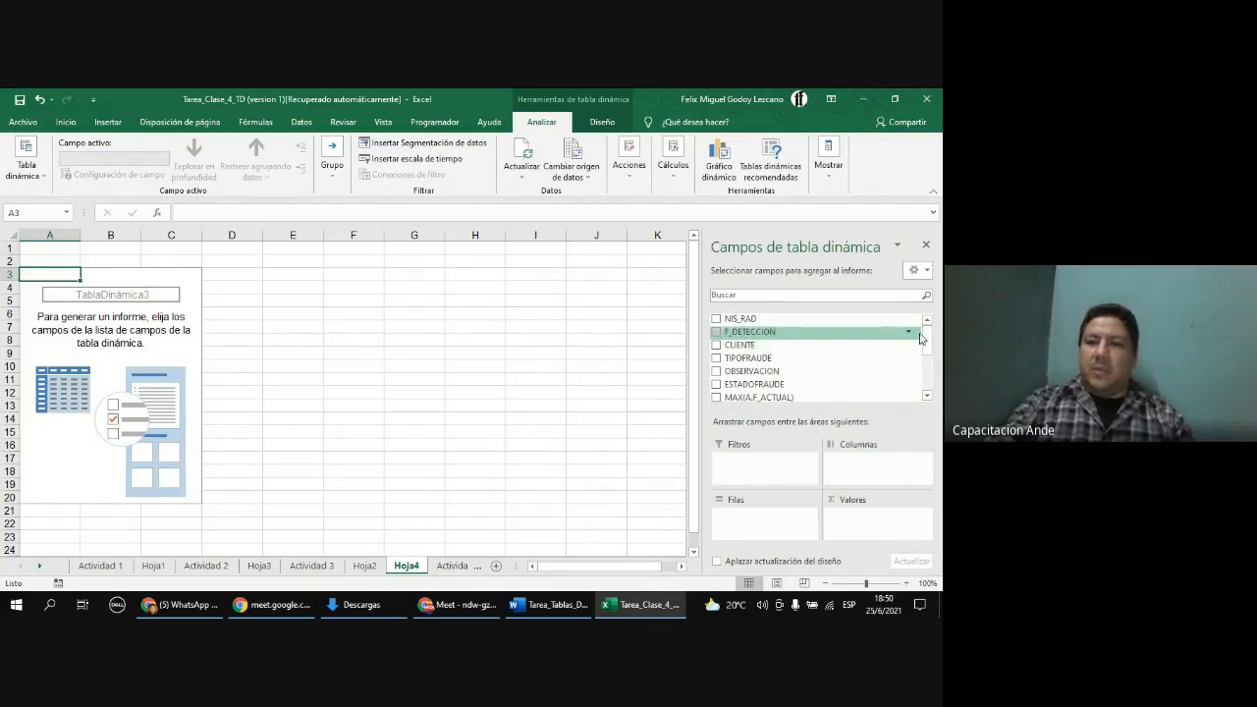
Step: Place AGENCIA and INTERVENTOR as nested row fields of the PivotTable
scroll(775, 361, down, 2)
drag(775, 360, 763, 521)
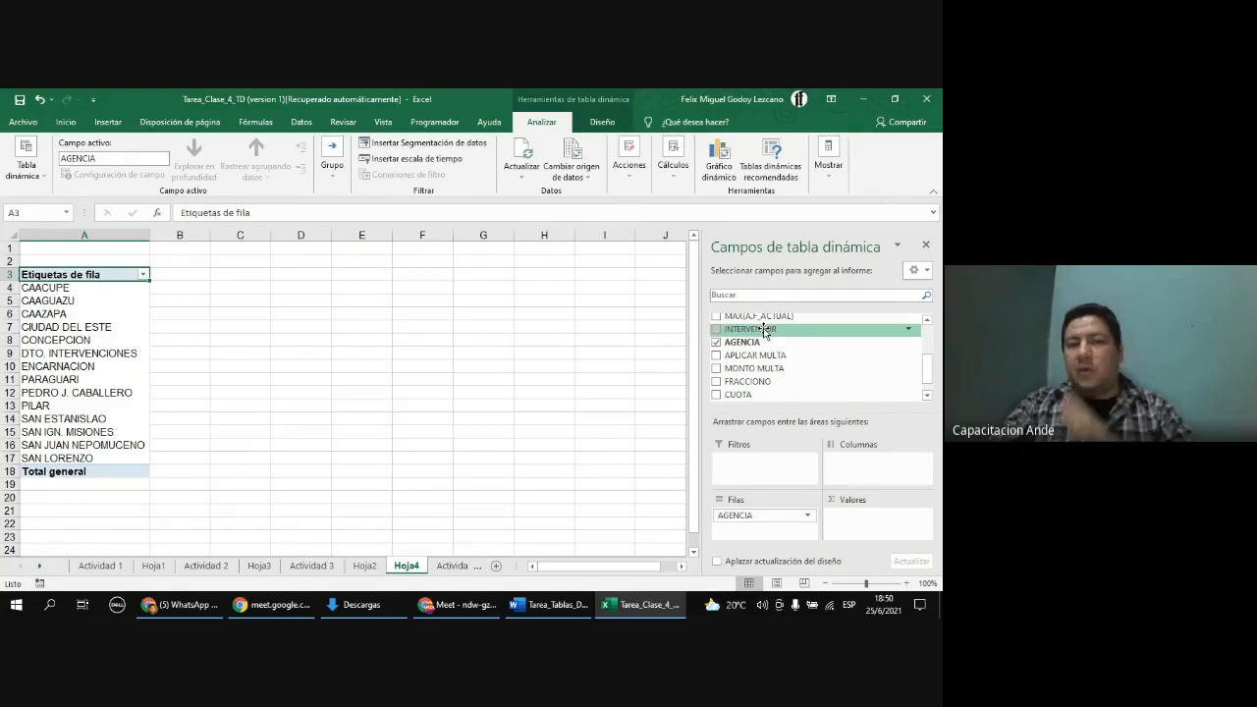
drag(764, 331, 867, 463)
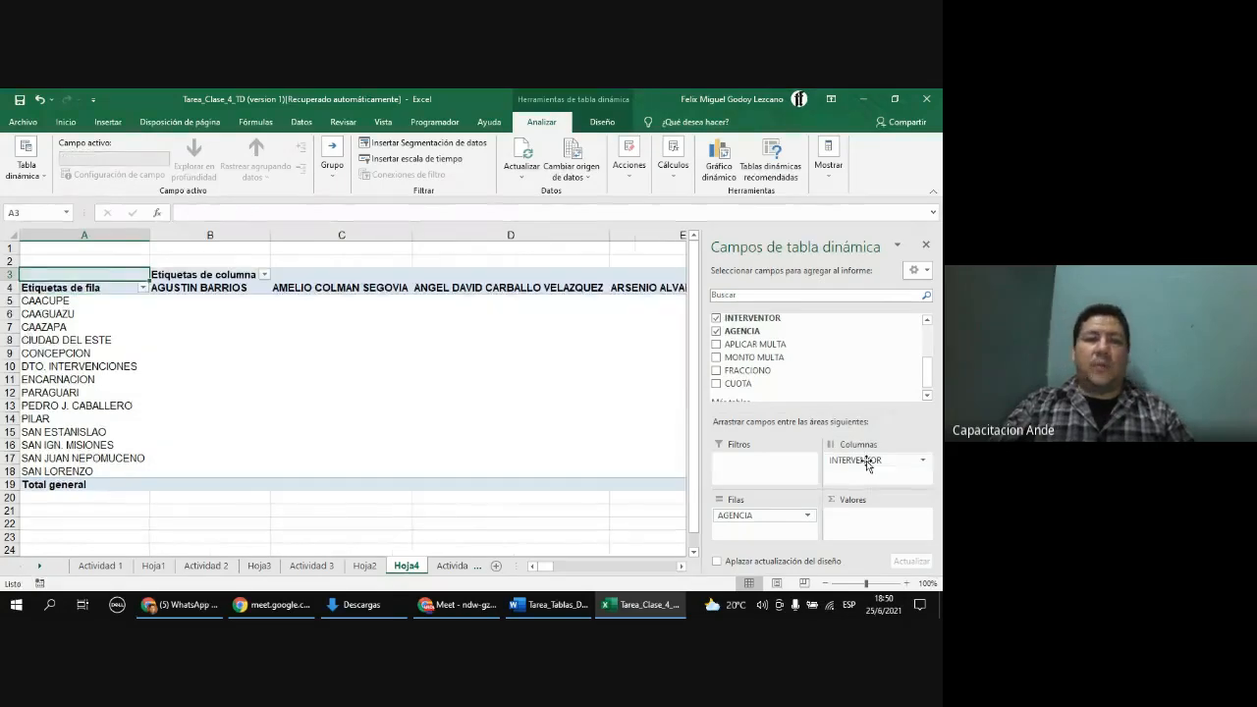
click(682, 567)
drag(683, 570, 542, 578)
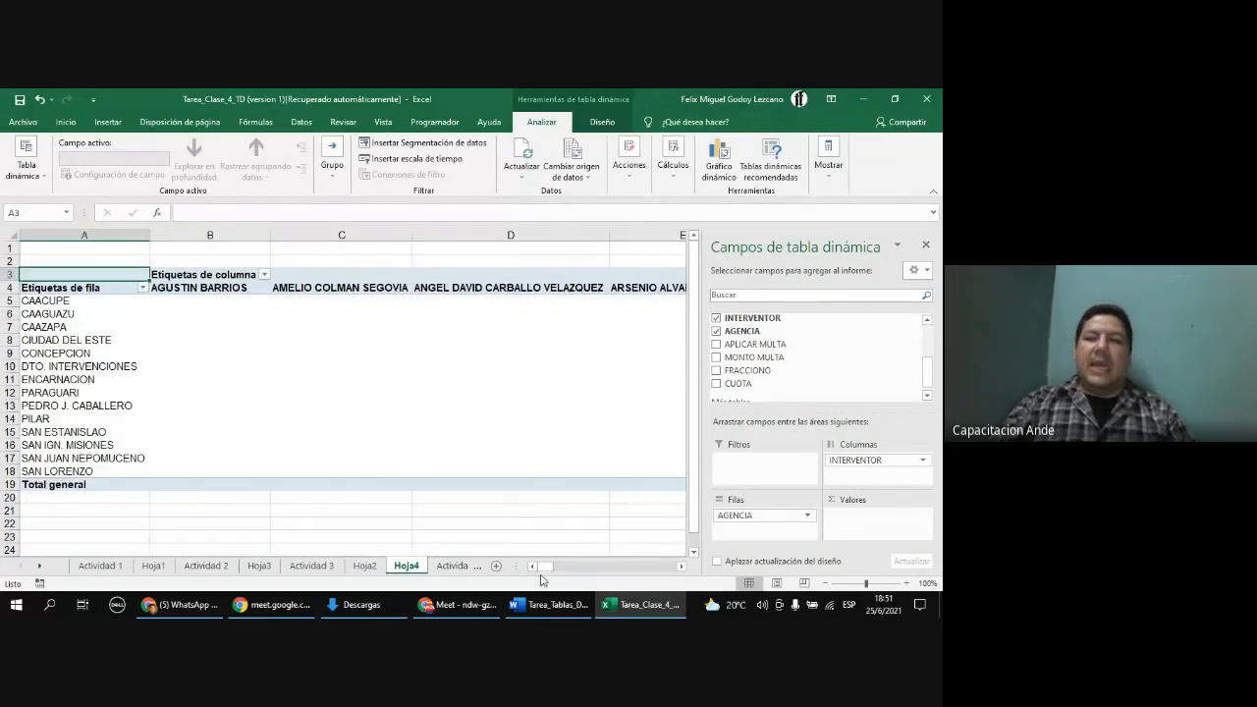
drag(878, 463, 771, 531)
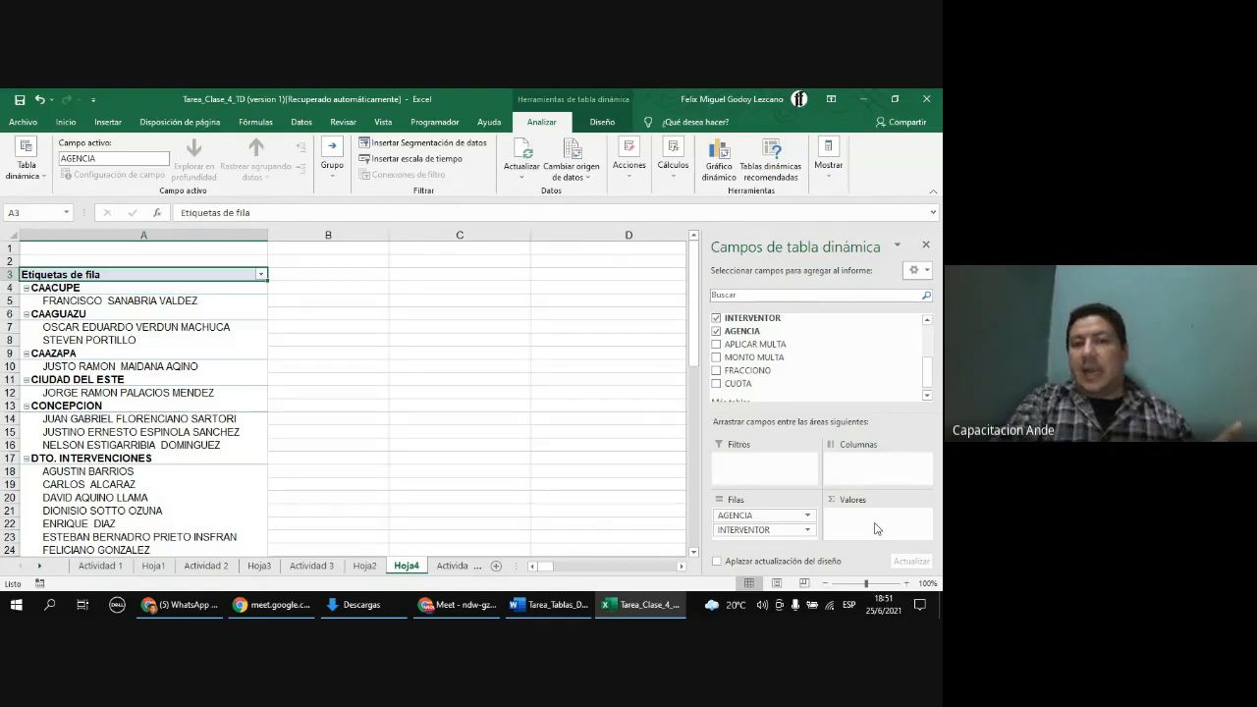
Step: Add TIPOFRAUDE to the values area as a count
scroll(864, 382, up, 2)
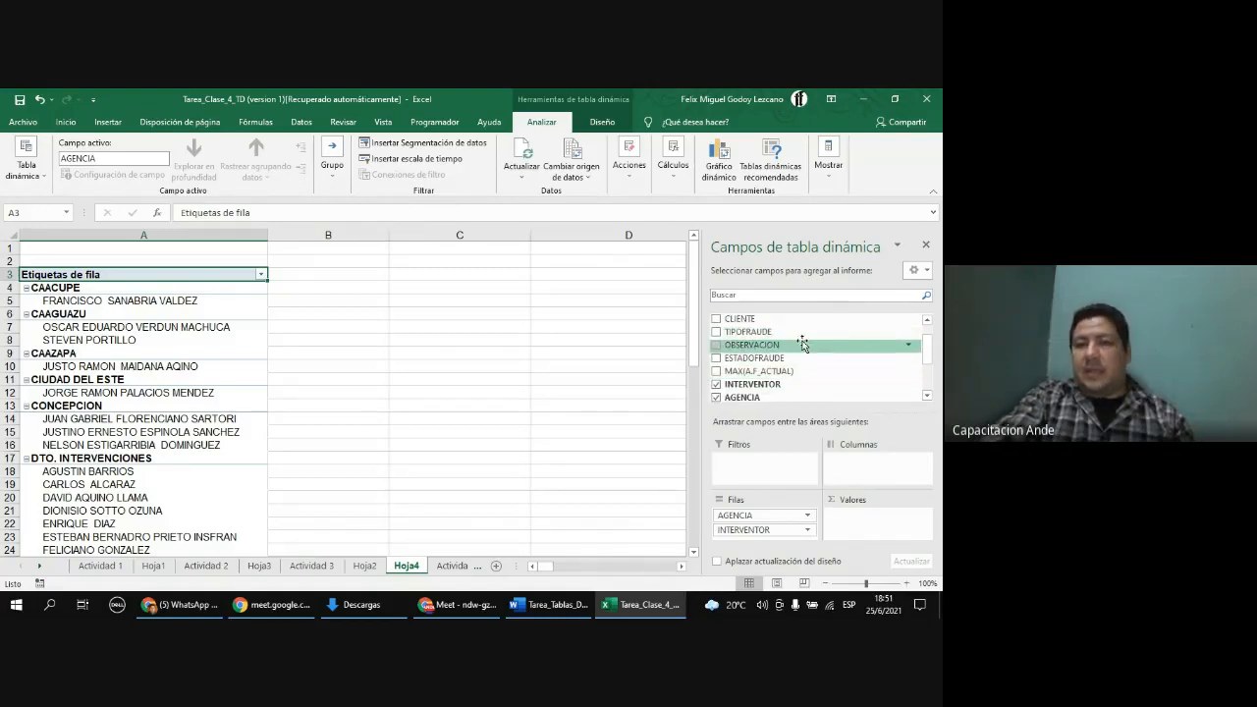
drag(773, 336, 897, 538)
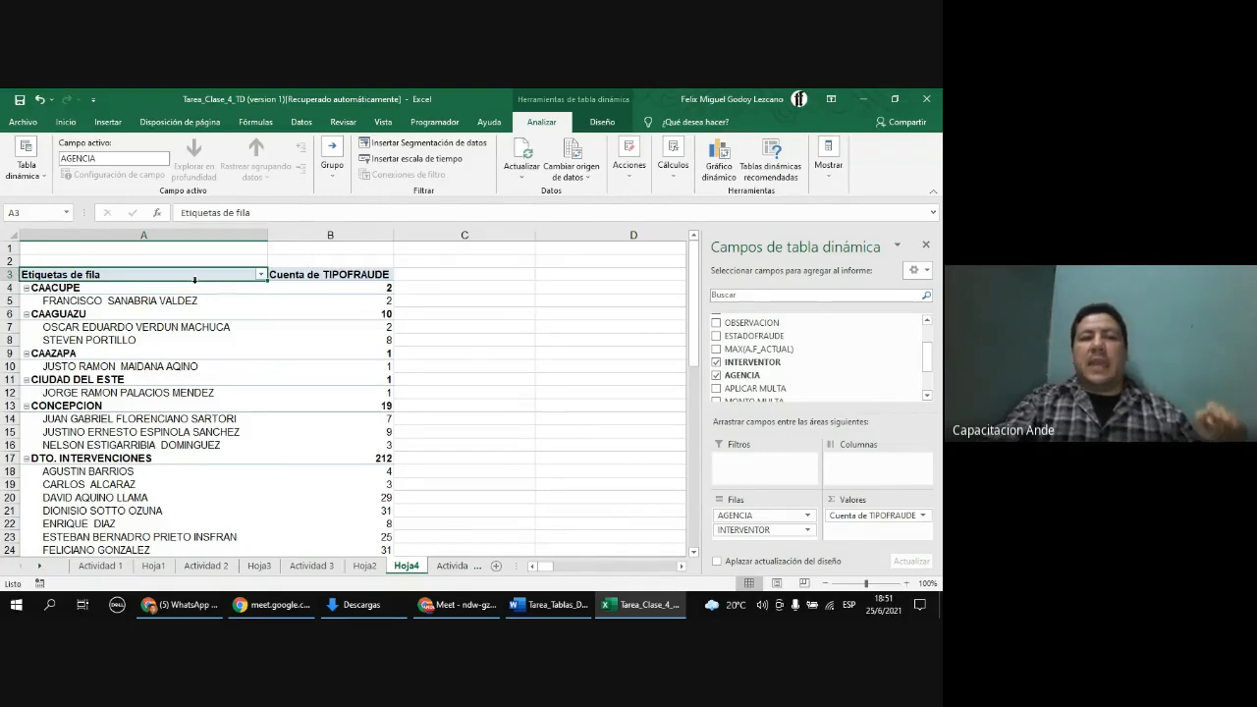
Step: Examine the fraud counts per interventor within each agency
click(195, 287)
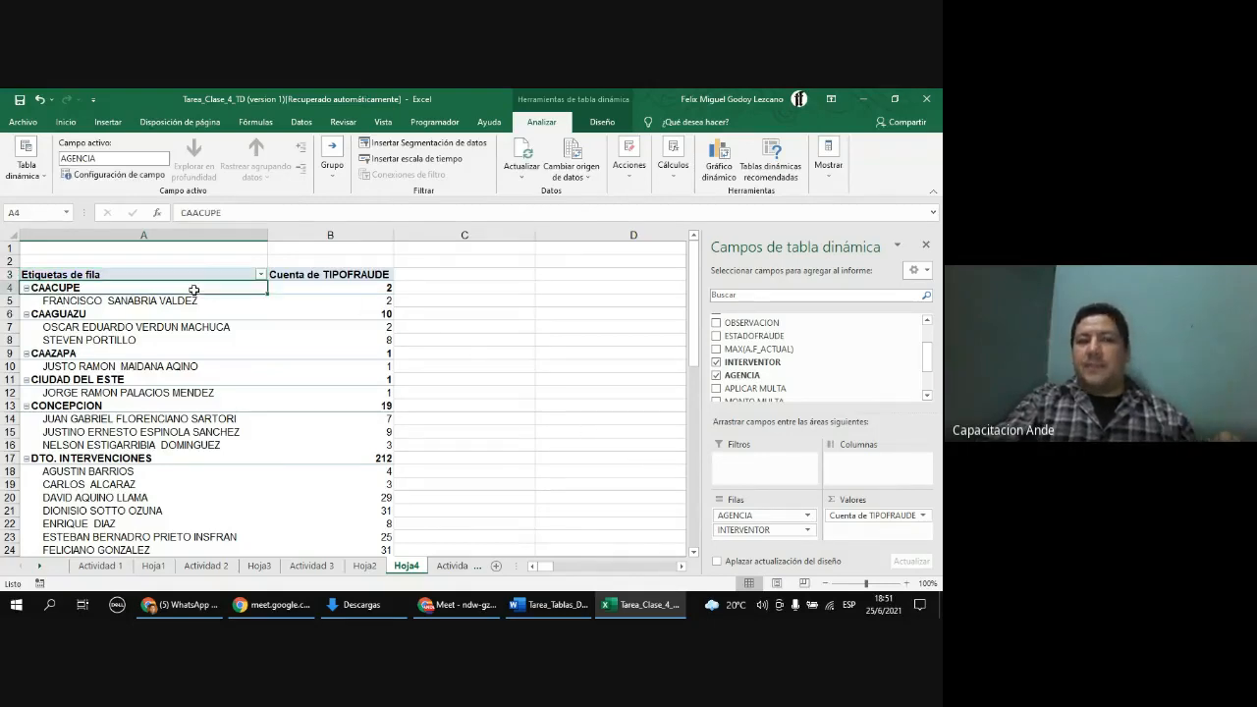
click(144, 303)
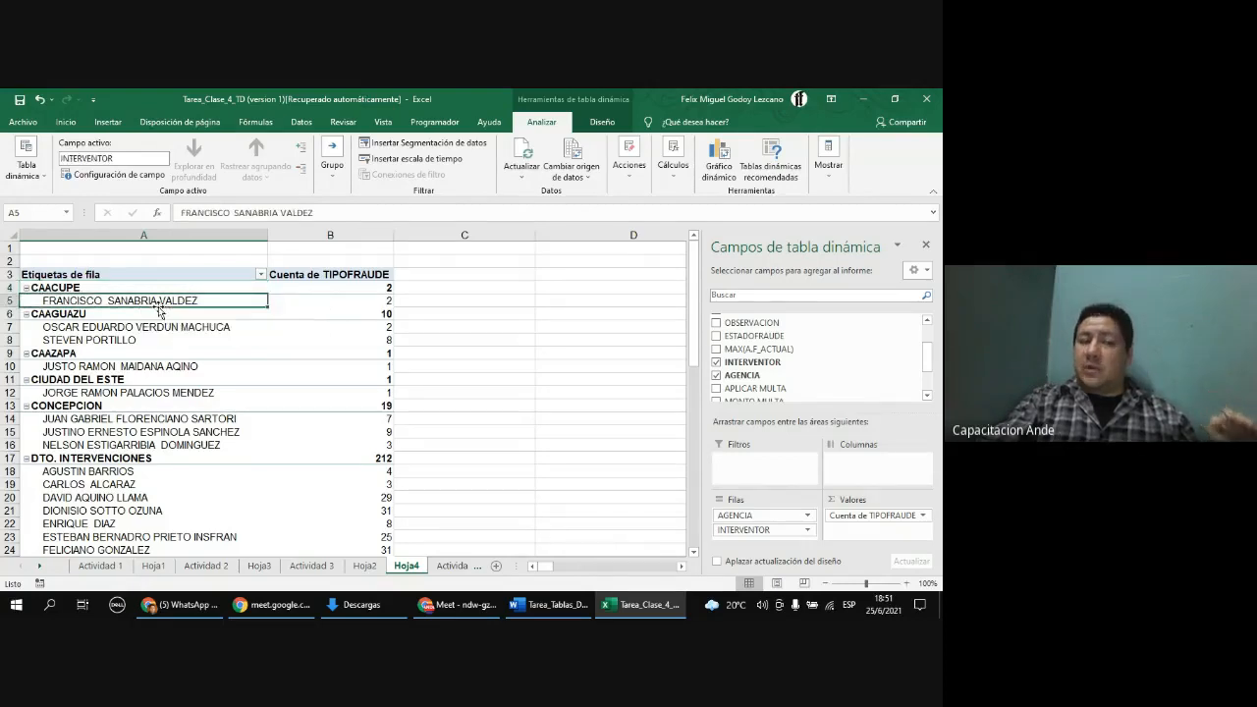
click(364, 303)
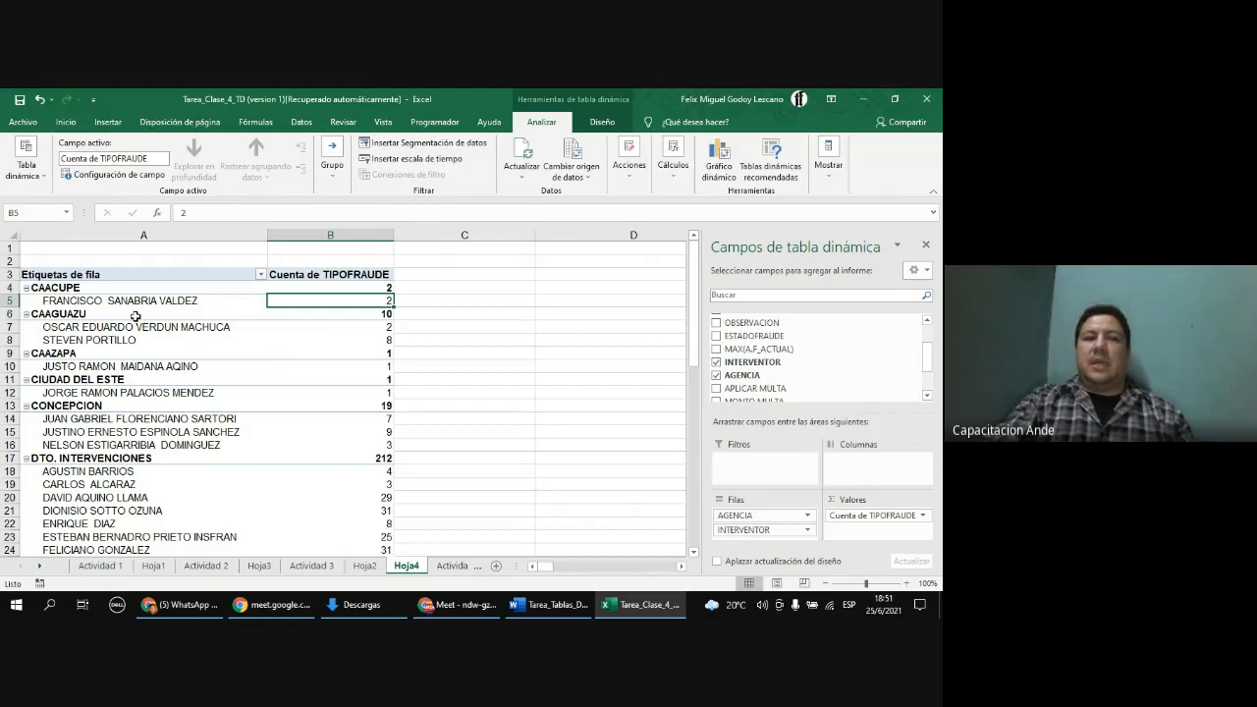
click(99, 315)
click(110, 329)
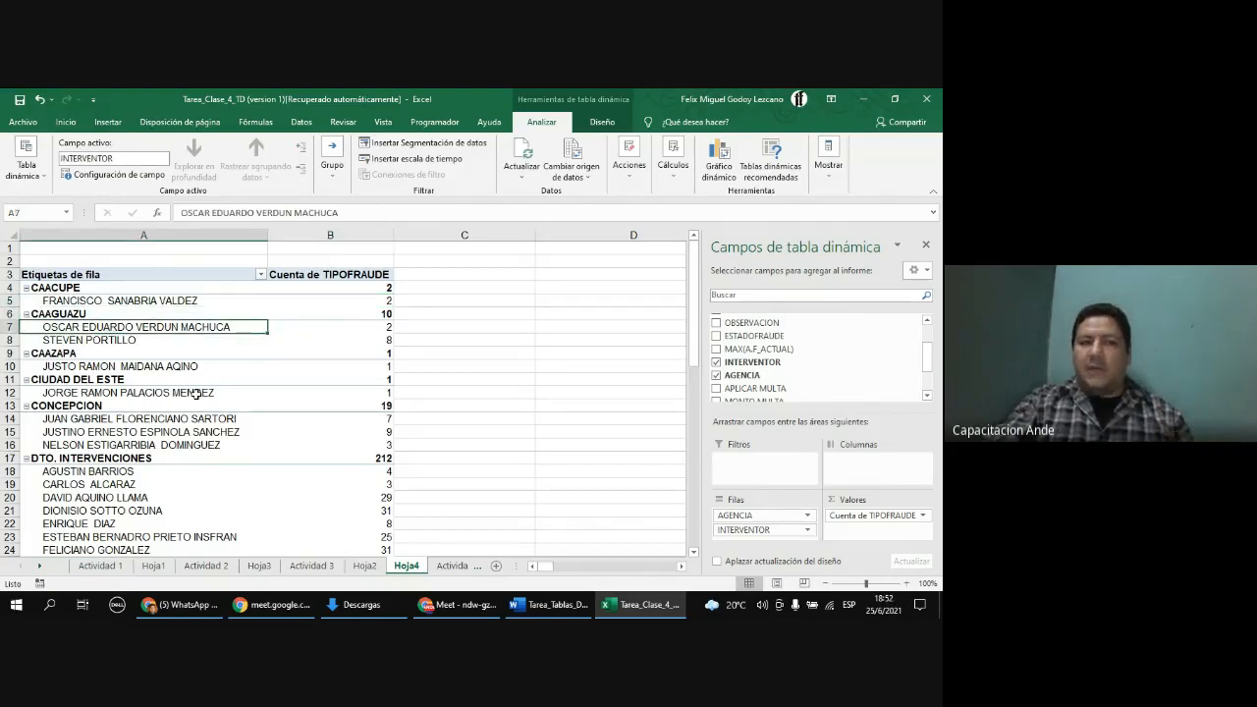
click(387, 332)
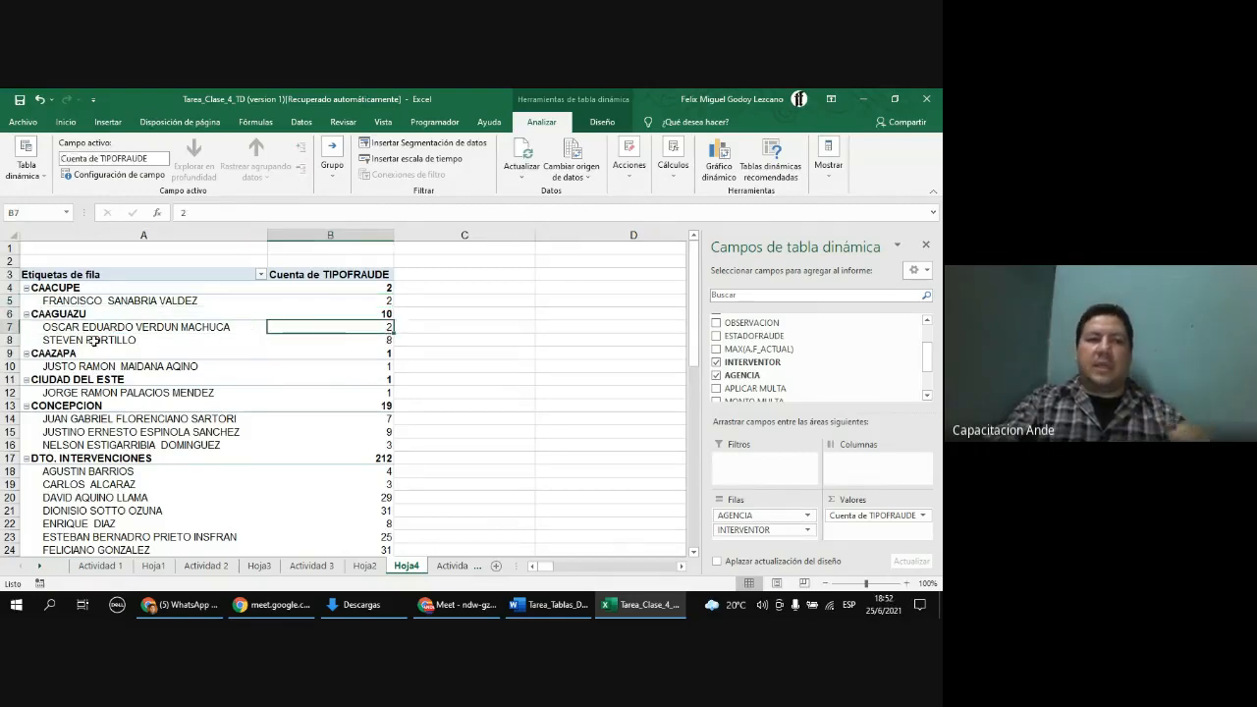
click(149, 342)
click(374, 346)
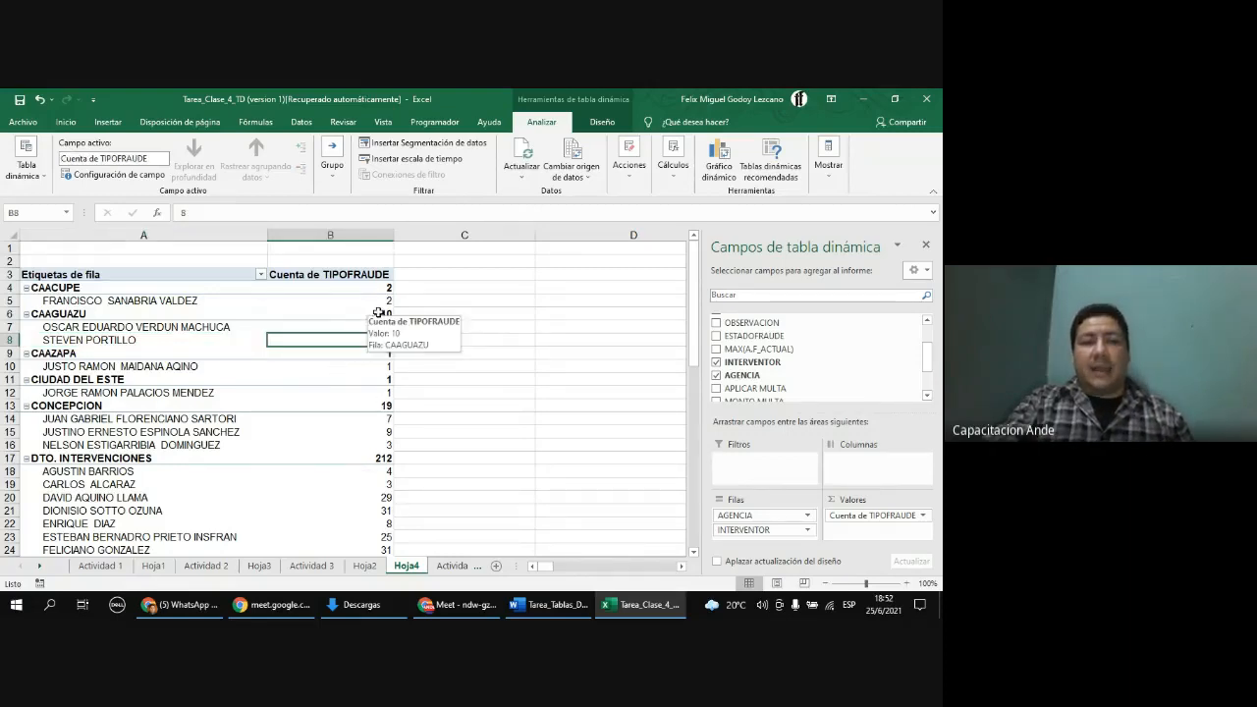
click(365, 315)
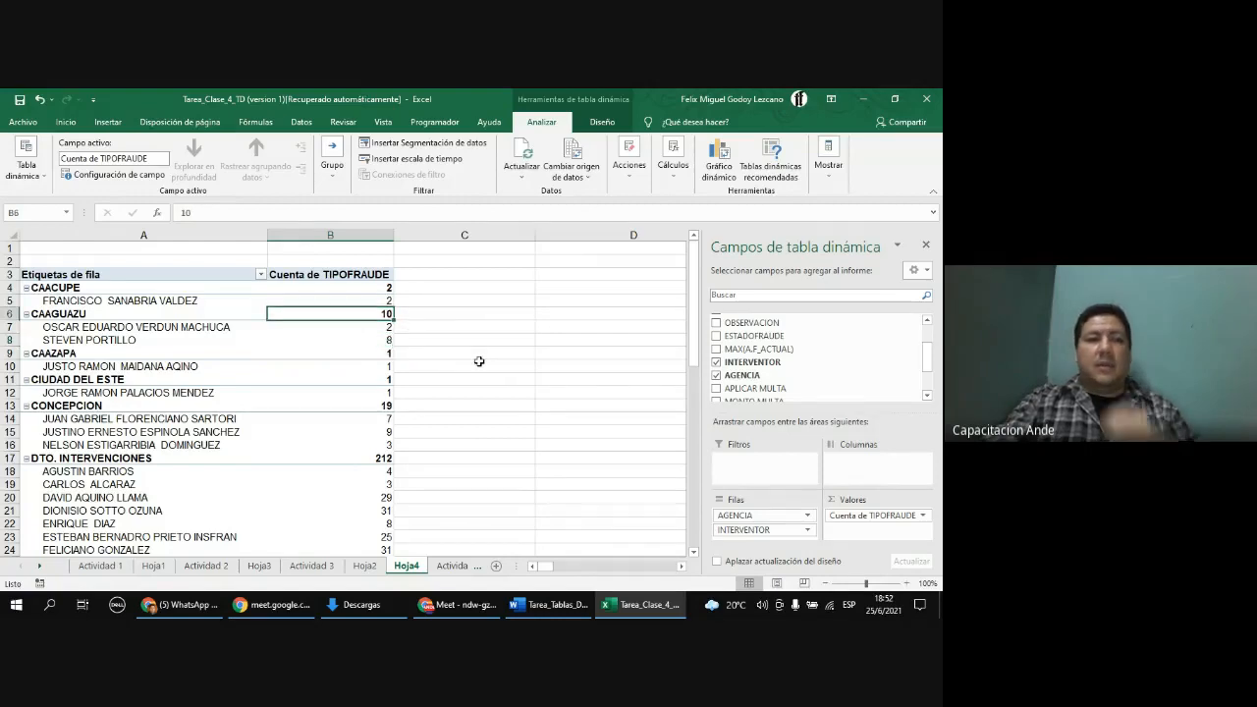
click(390, 289)
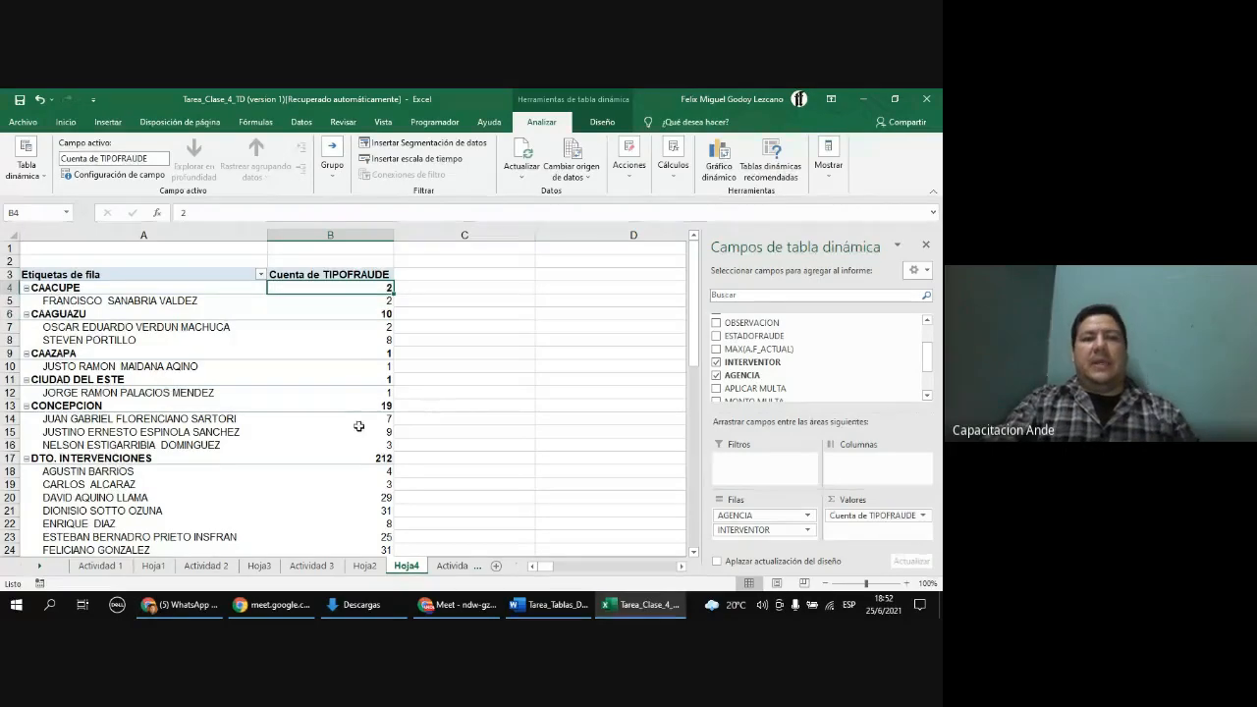
scroll(348, 410, down, 3)
scroll(349, 409, down, 1)
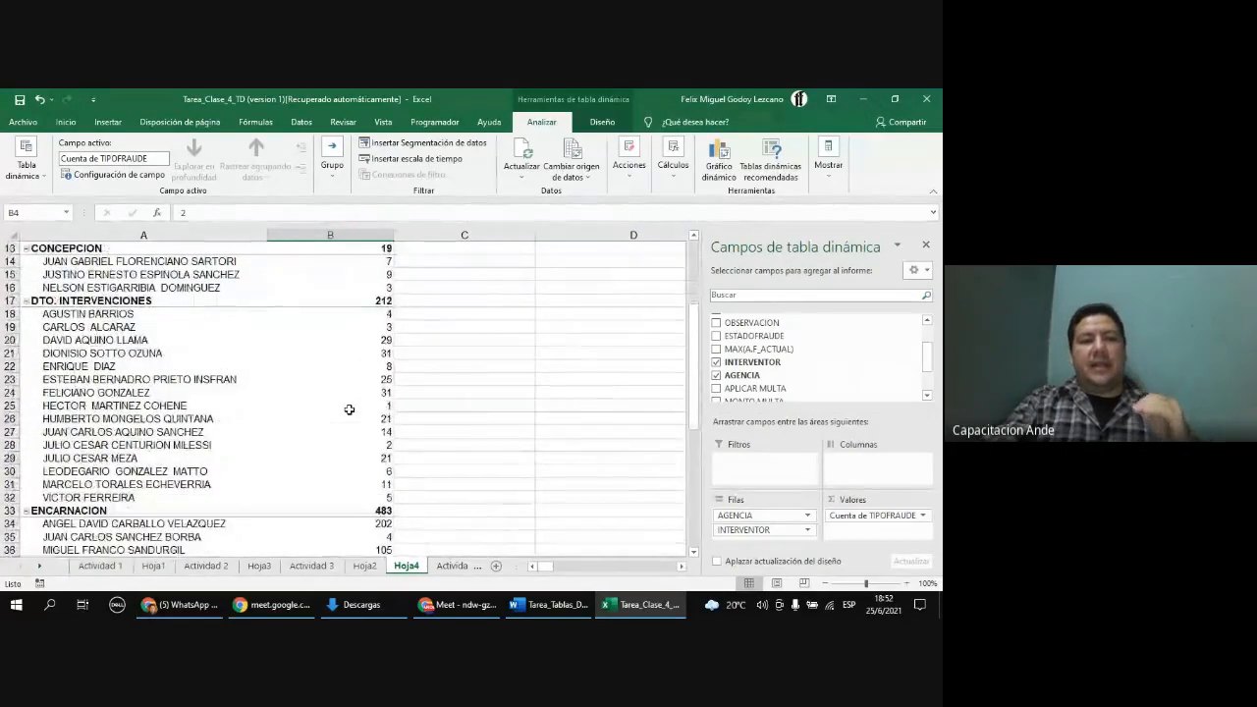
scroll(338, 417, down, 1)
scroll(338, 418, up, 5)
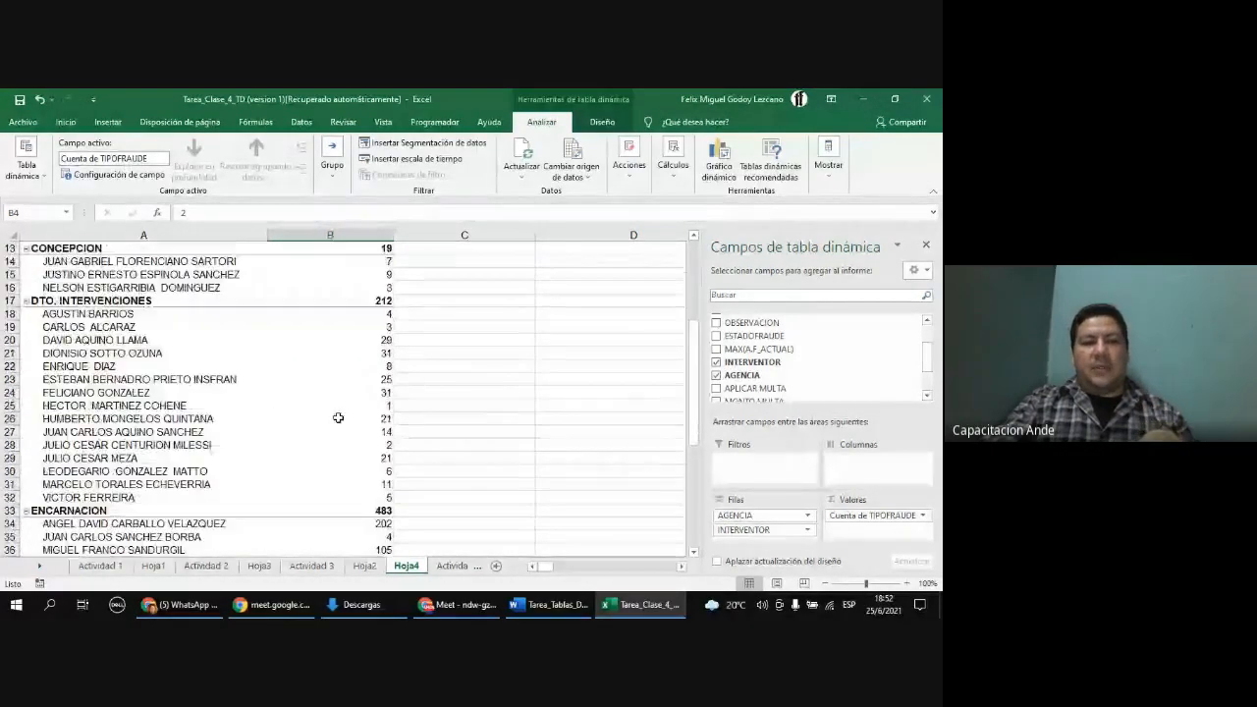
scroll(344, 445, down, 3)
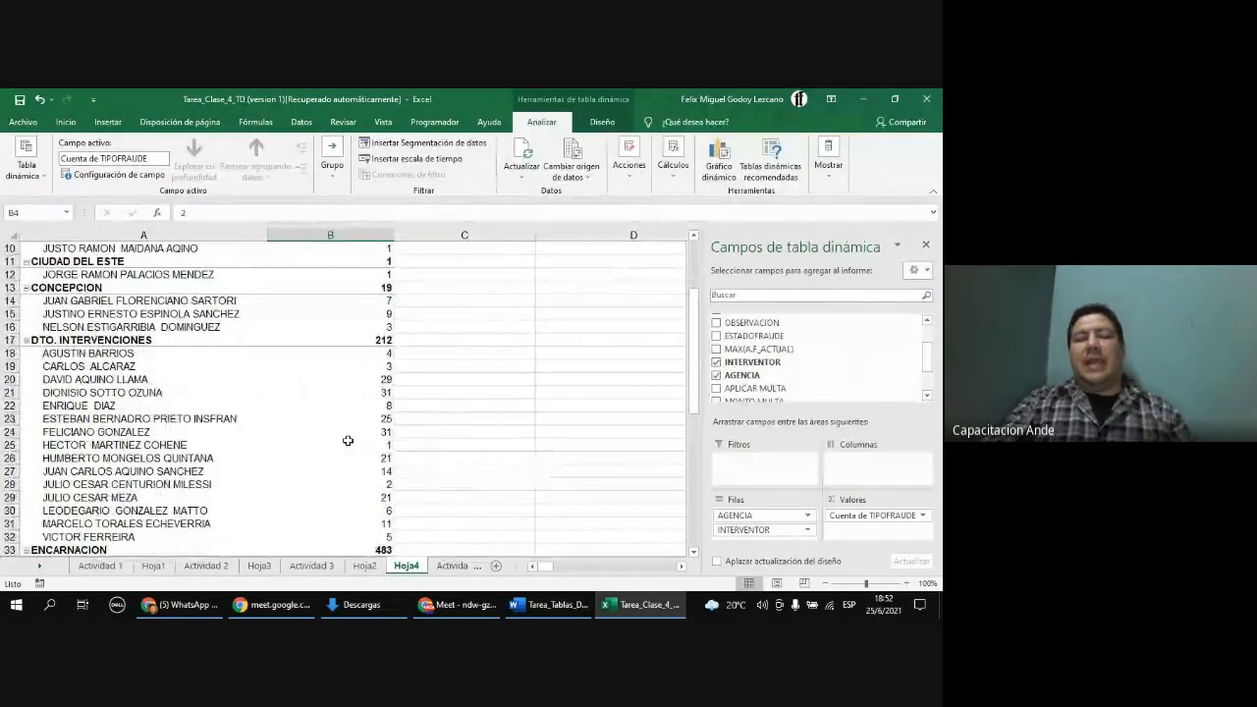
scroll(348, 443, down, 1)
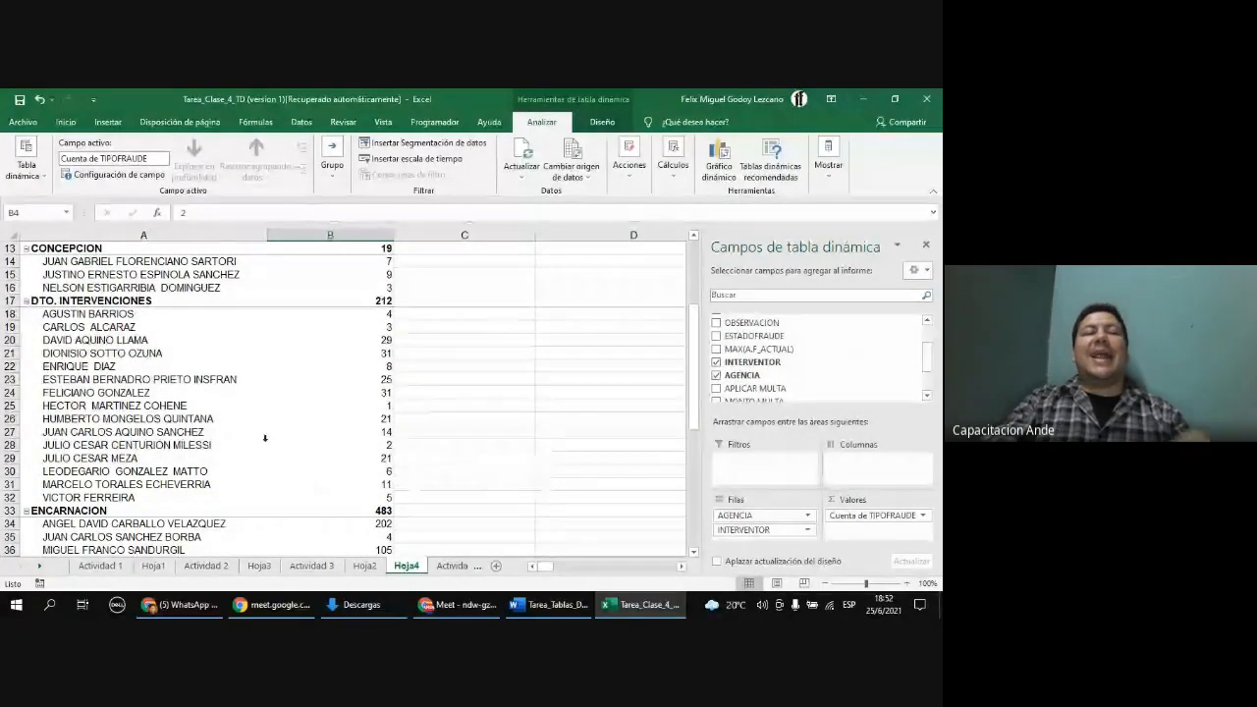
scroll(256, 439, up, 2)
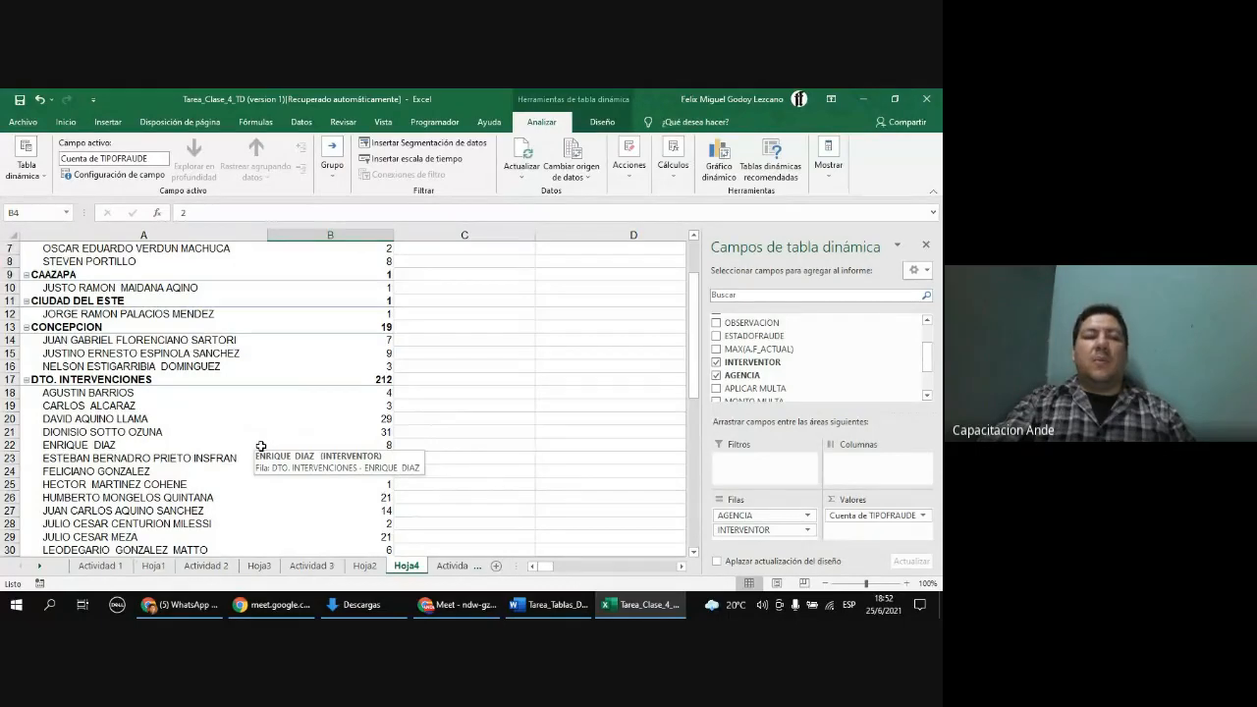
scroll(261, 446, down, 1)
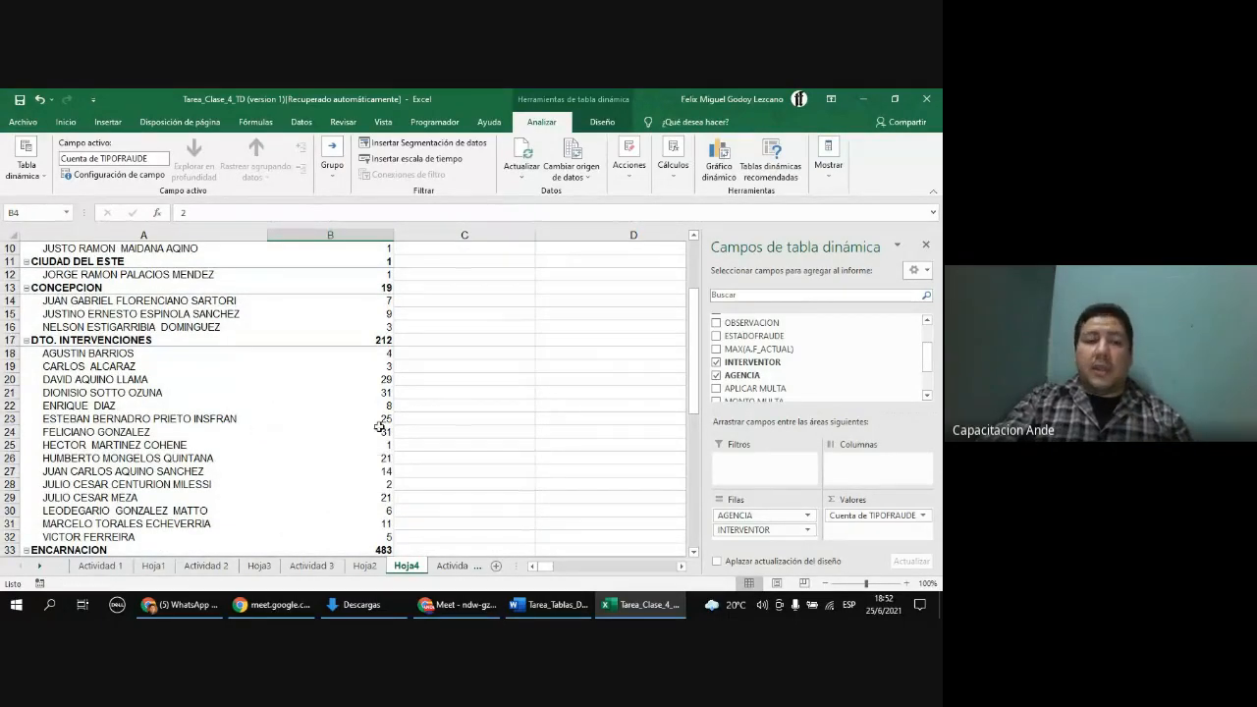
click(377, 373)
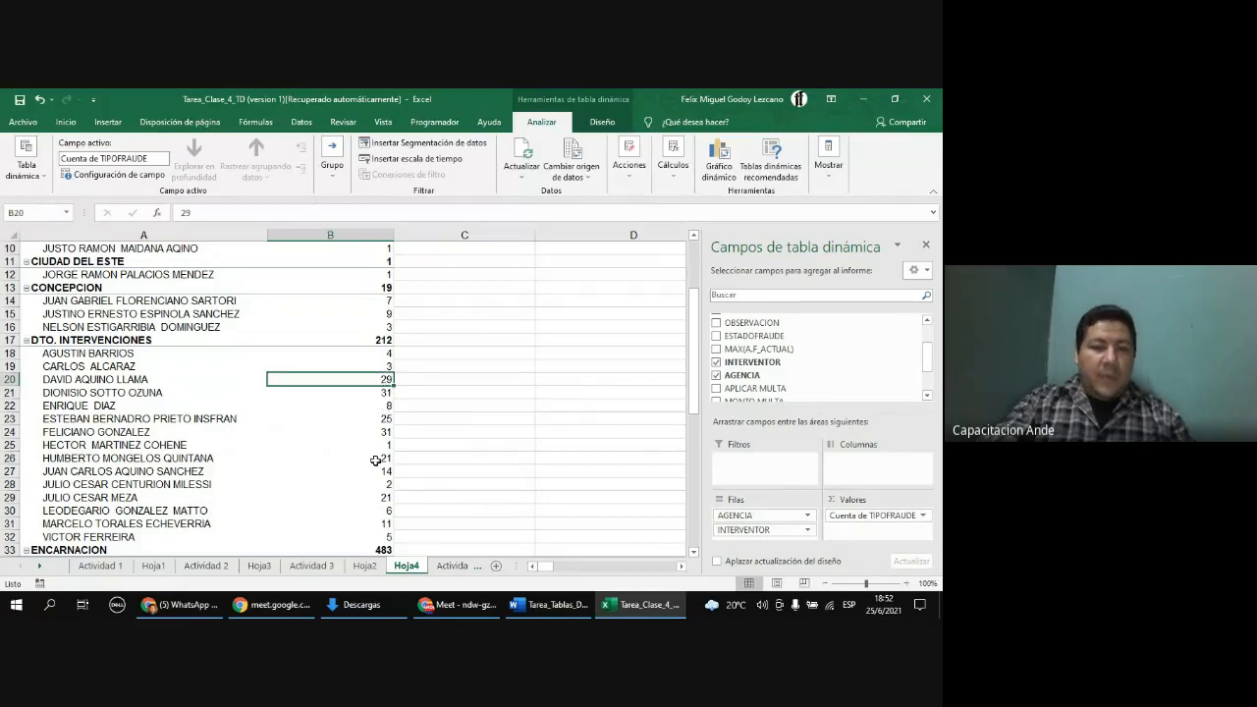
Step: Sort the interventor fraud counts from largest to smallest
right_click(357, 380)
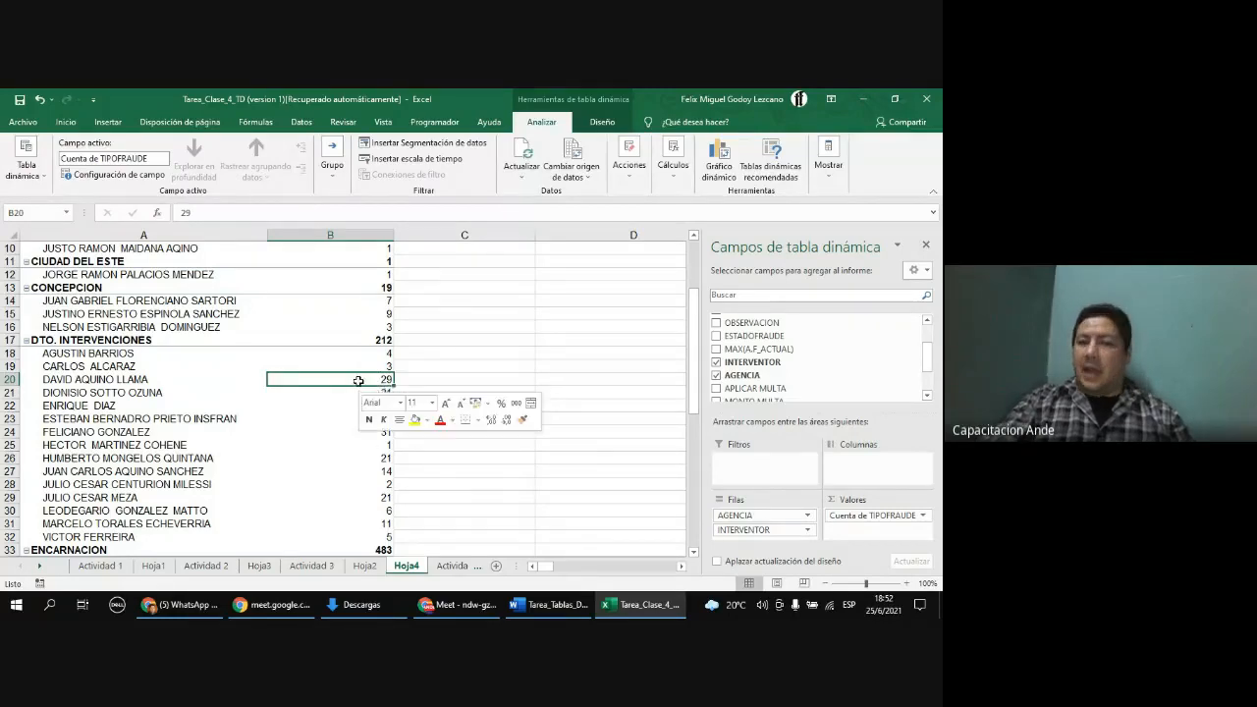
mouse_move(439, 257)
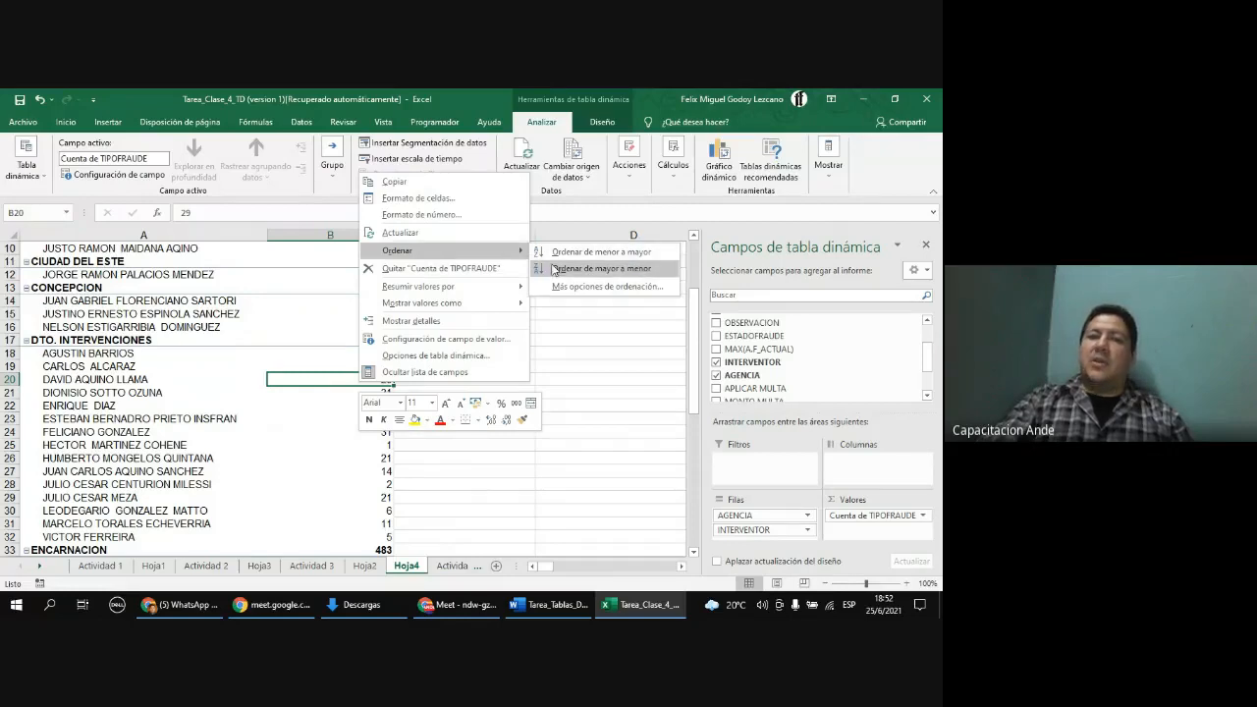
click(556, 269)
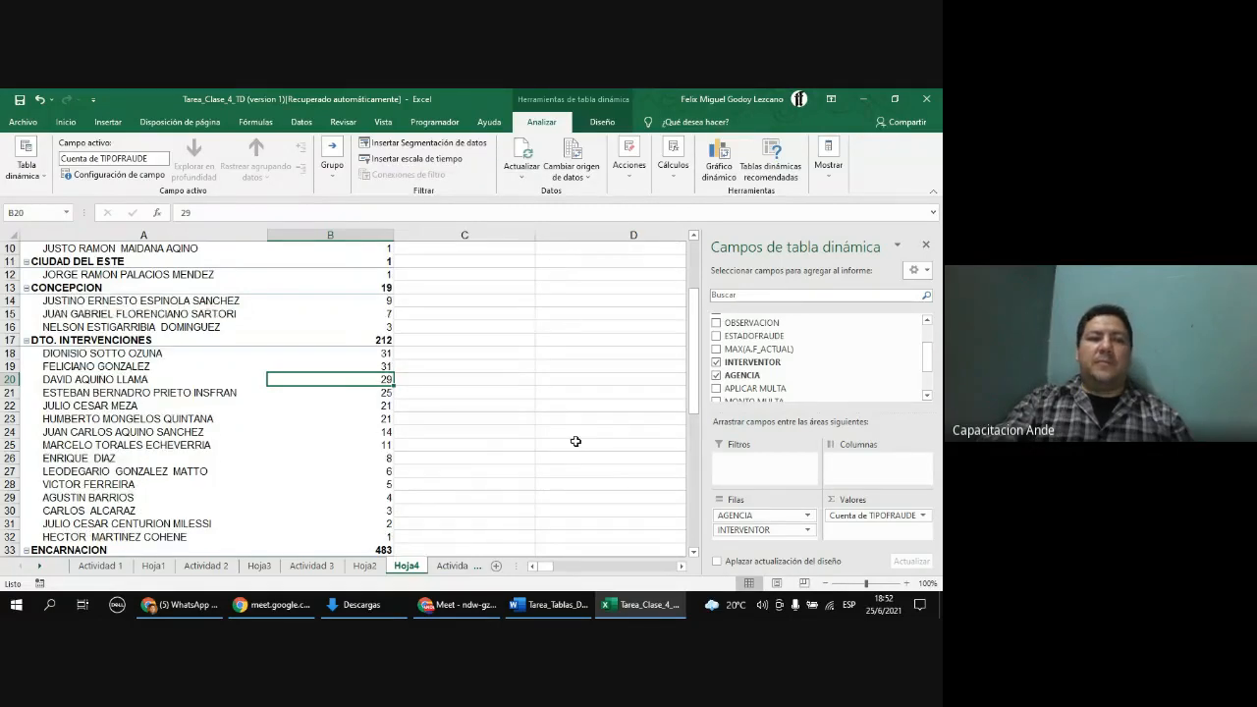
Step: Review the sorted interventor counts within each agency
scroll(467, 473, up, 3)
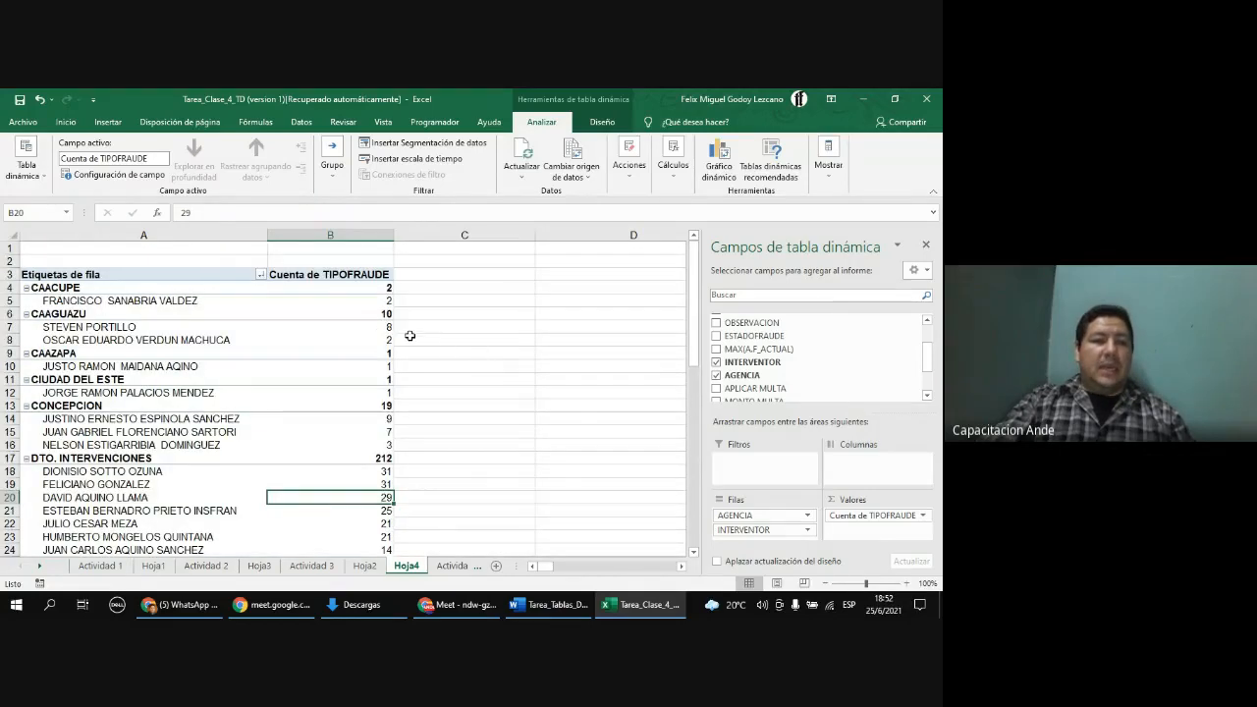
click(382, 330)
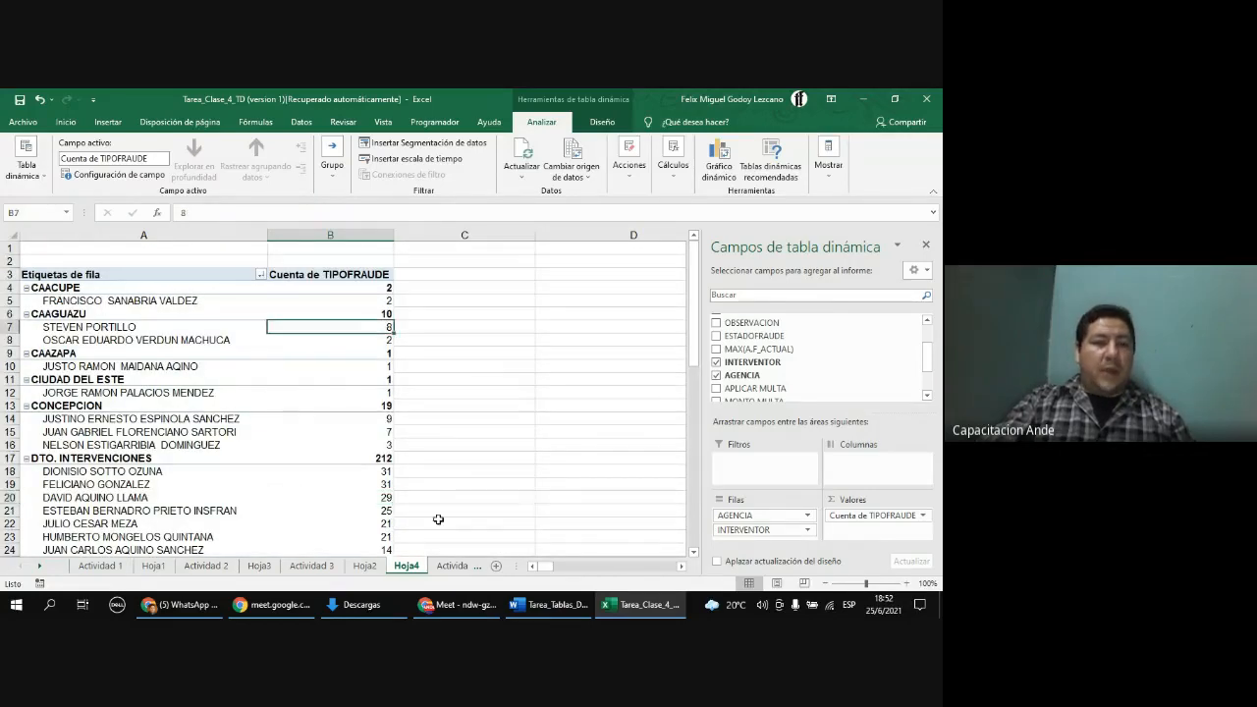
click(132, 329)
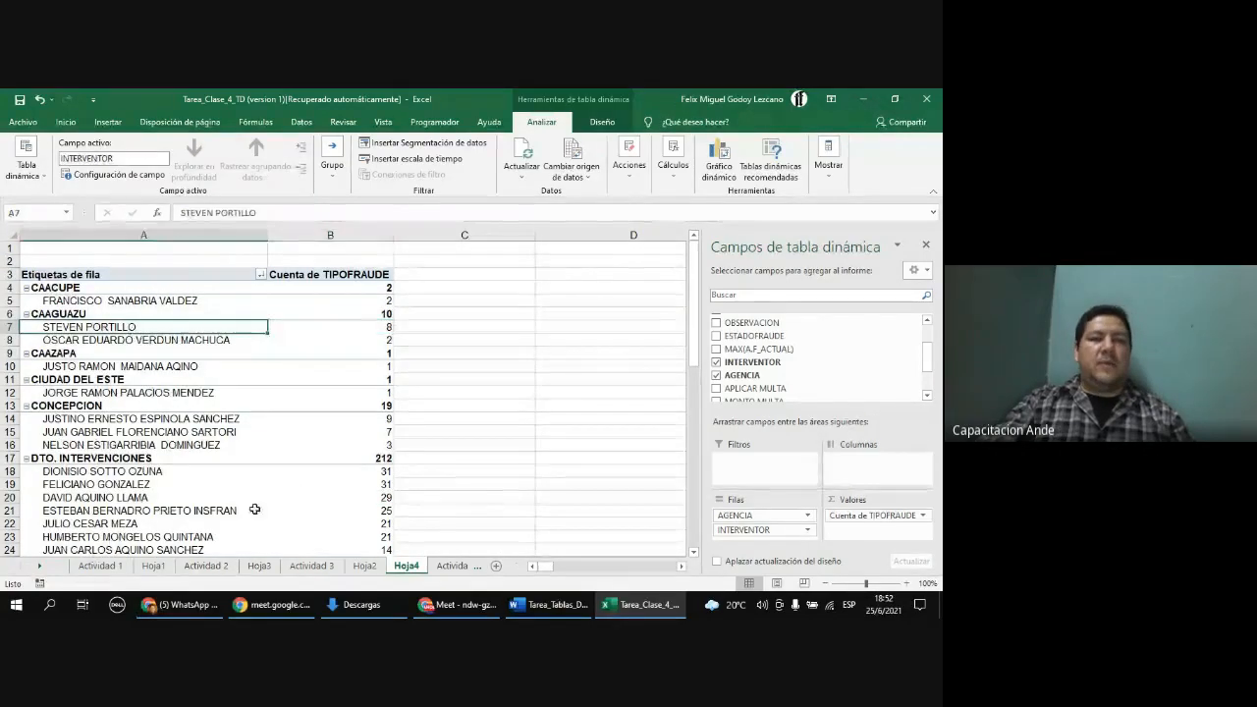
click(178, 420)
scroll(206, 422, down, 3)
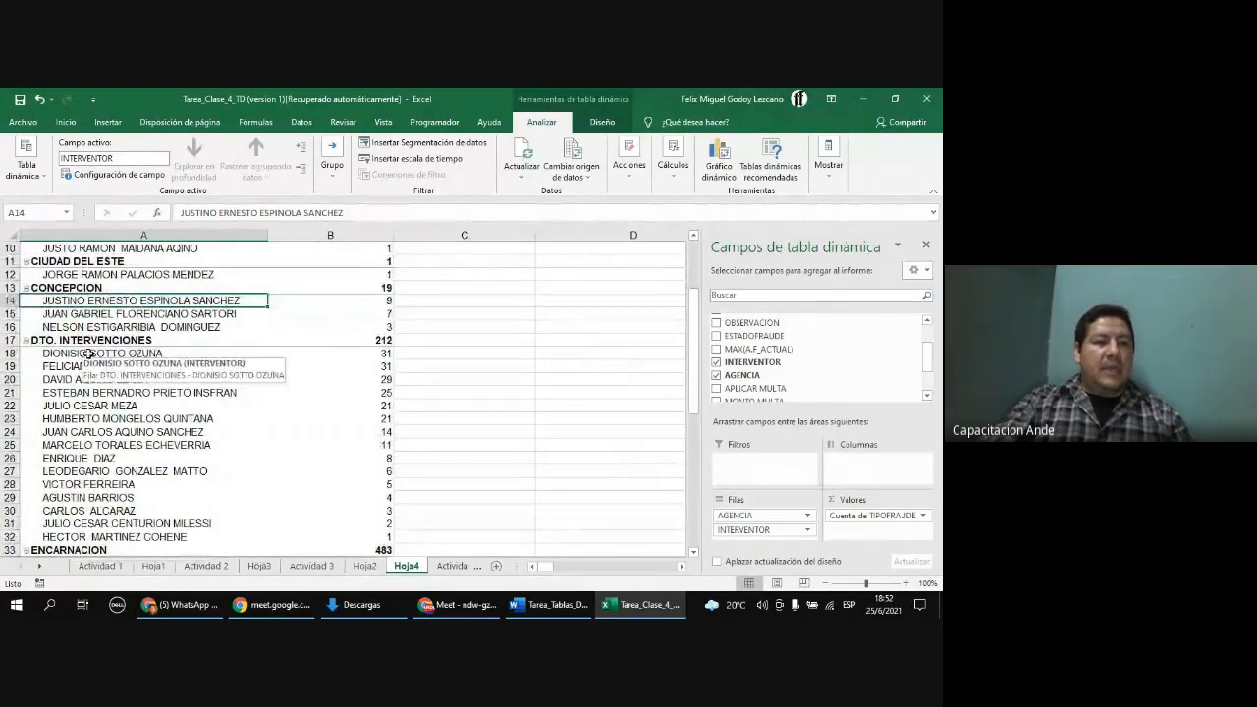
drag(93, 353, 91, 365)
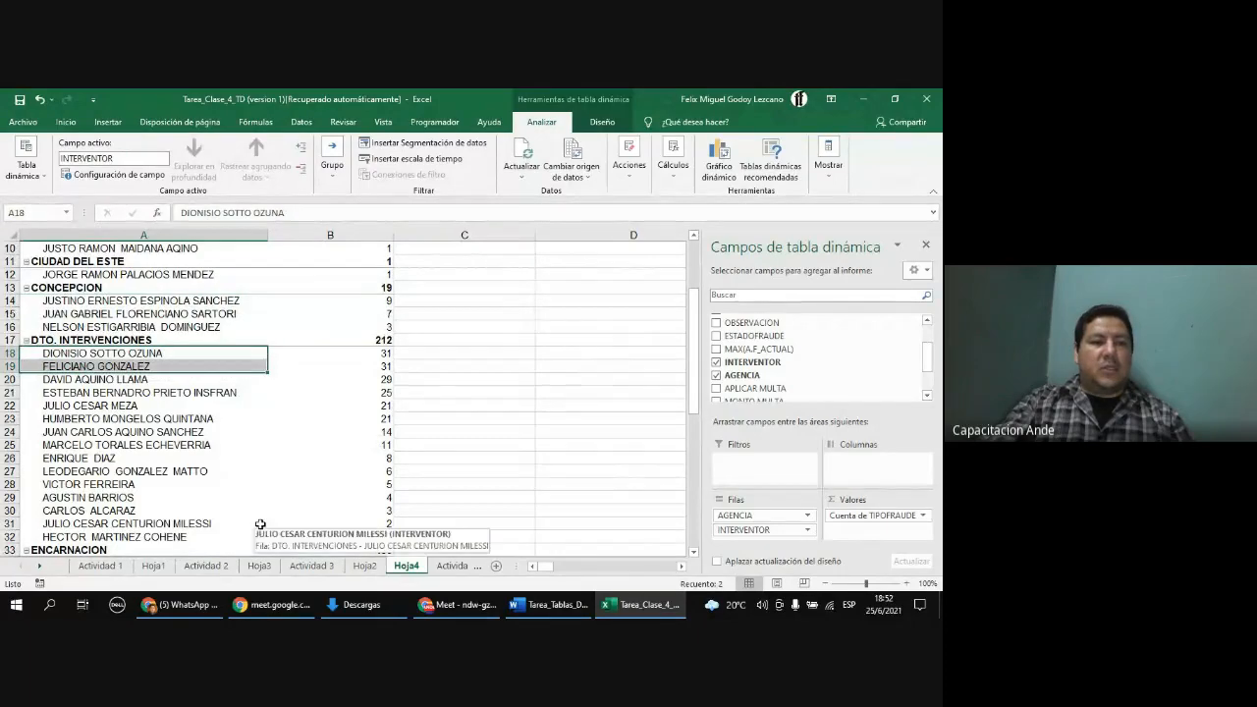
scroll(199, 436, down, 4)
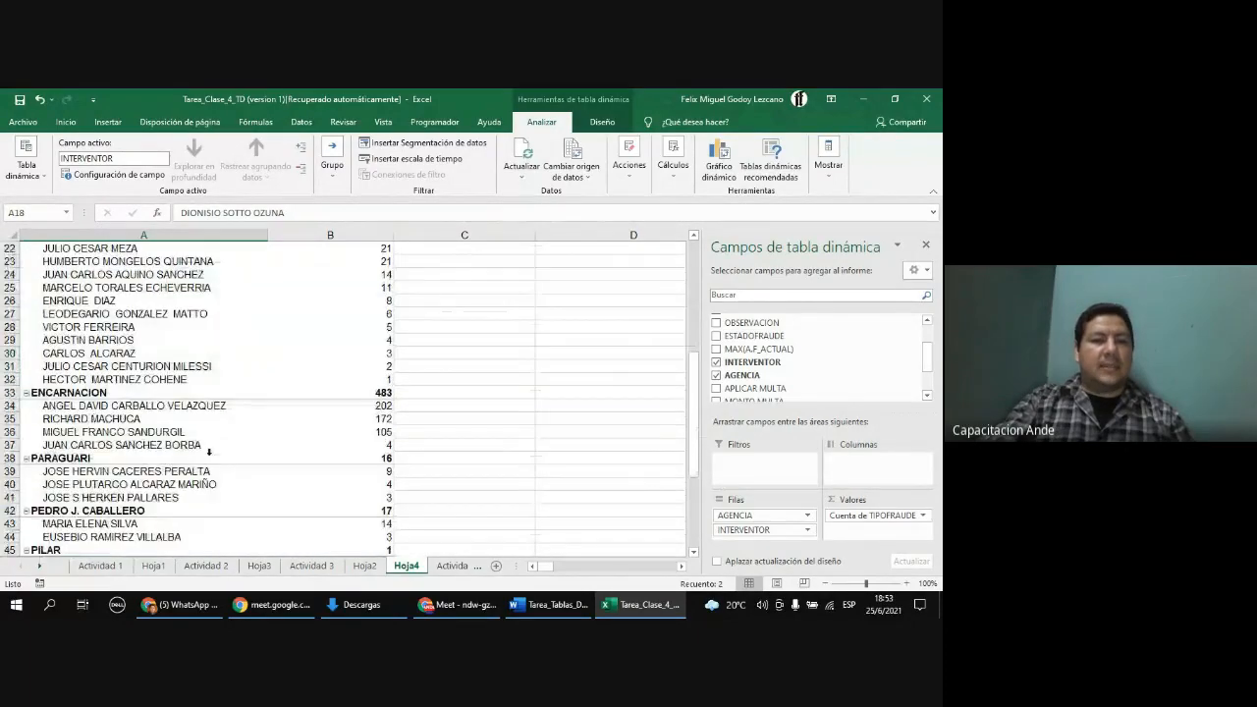
Step: Review the interventor fraud counts across the agencies and the agency filter options
click(112, 407)
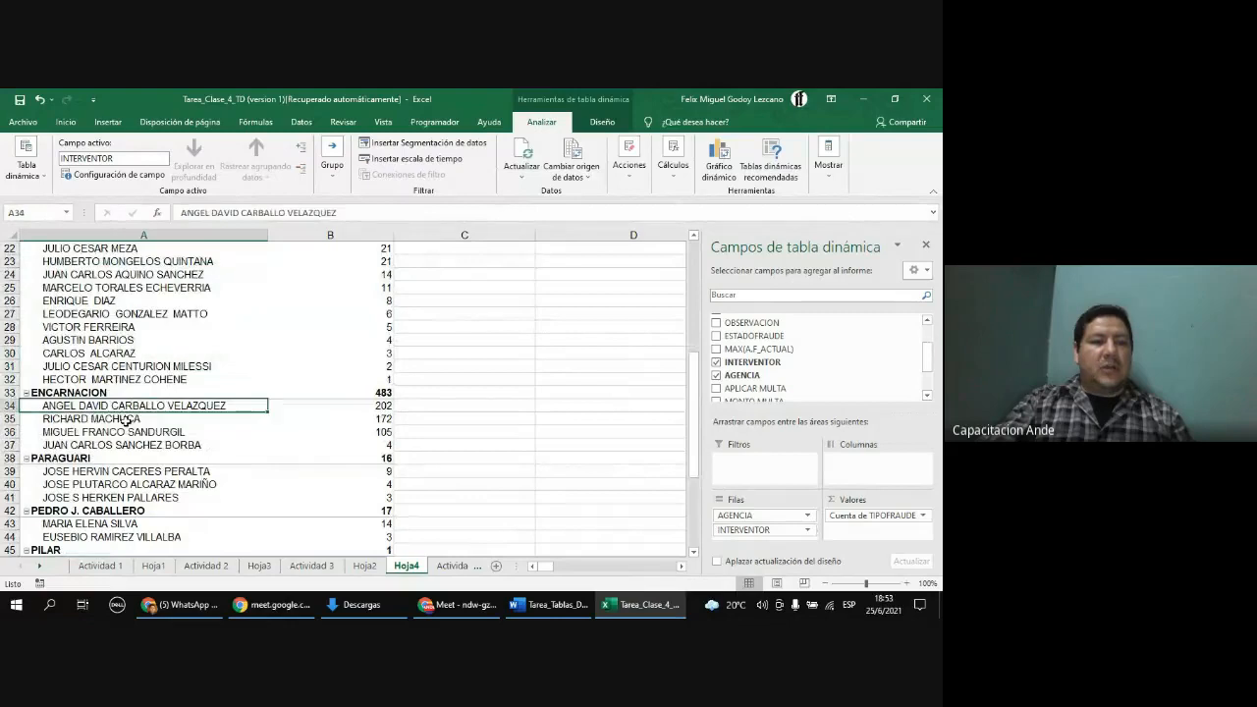
scroll(232, 488, down, 1)
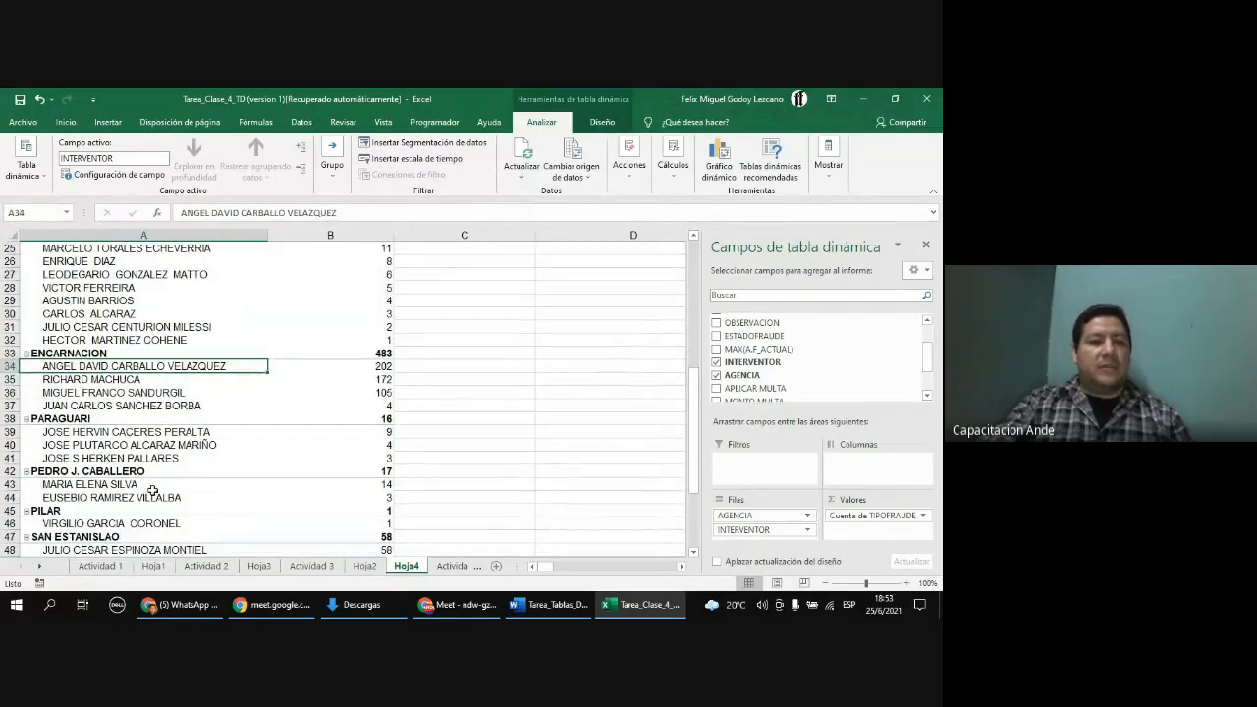
click(79, 432)
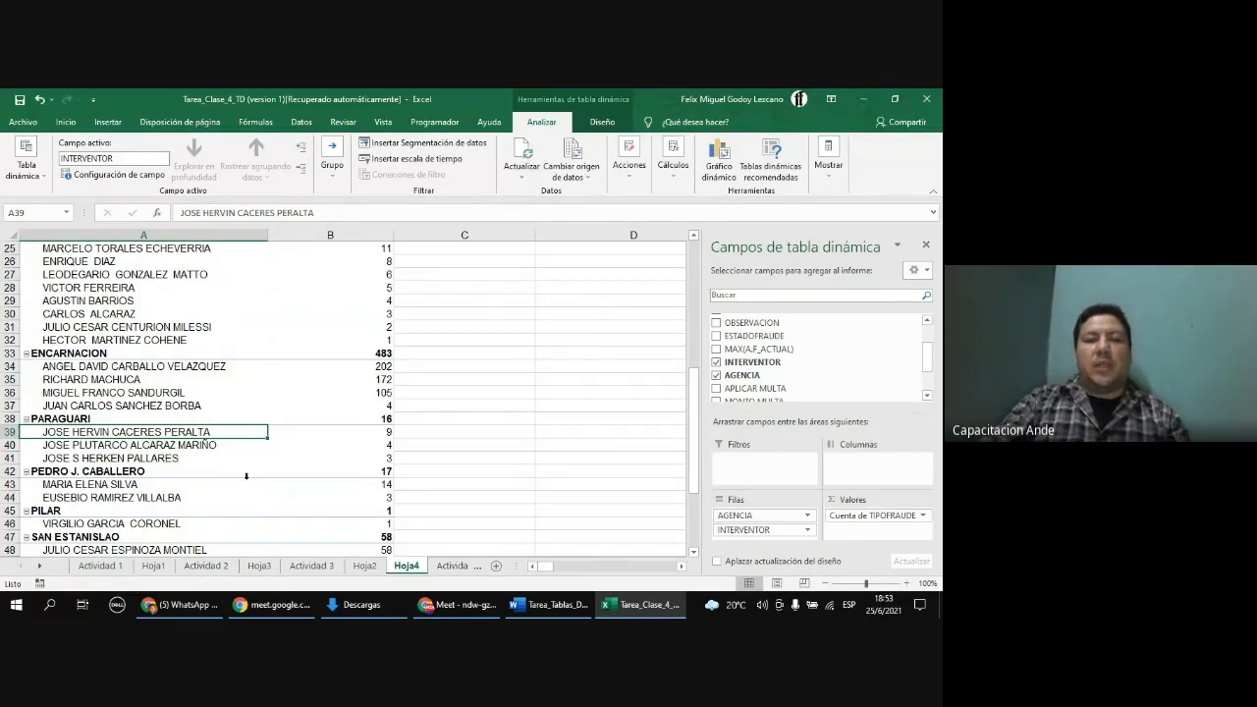
scroll(333, 416, up, 5)
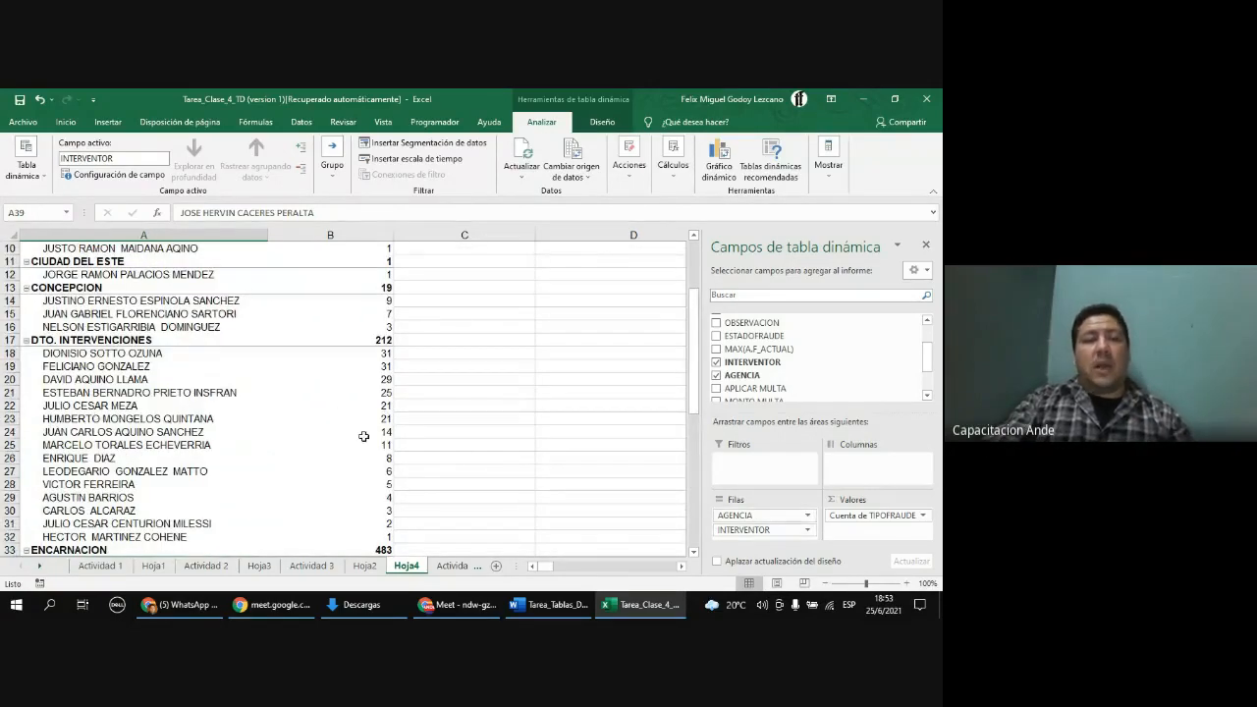
scroll(154, 382, up, 2)
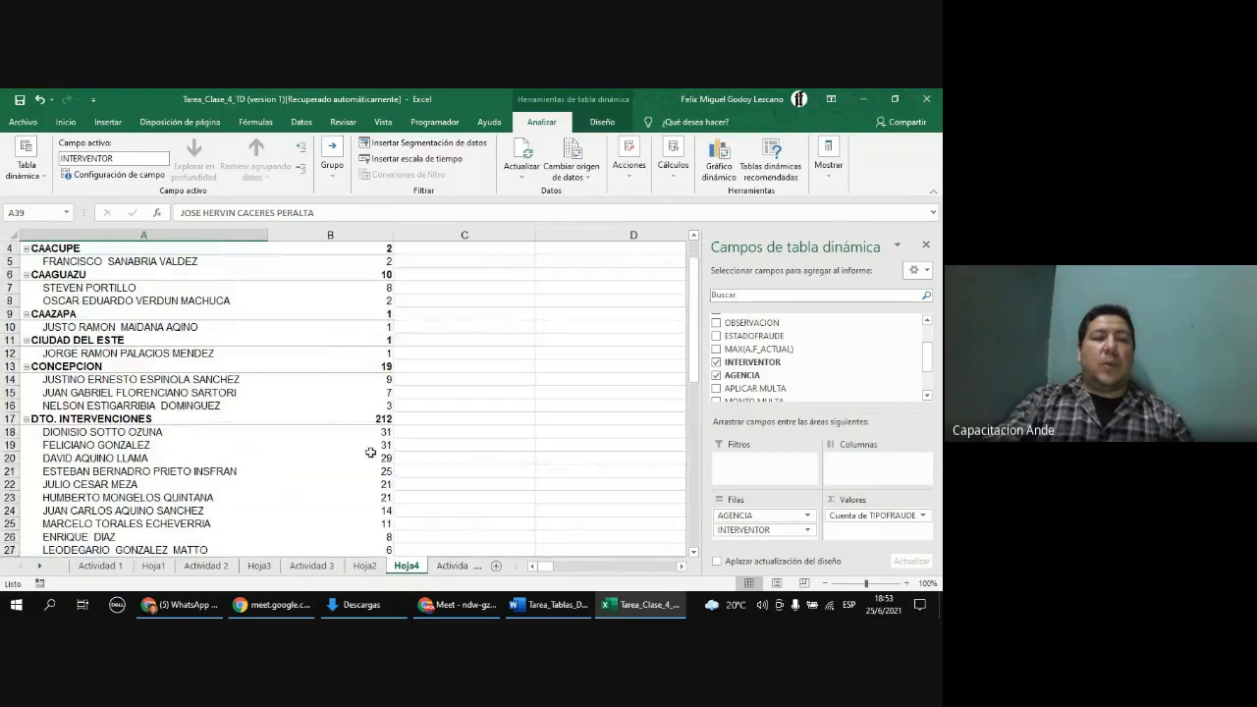
right_click(373, 458)
mouse_move(430, 328)
click(269, 373)
scroll(270, 373, up, 1)
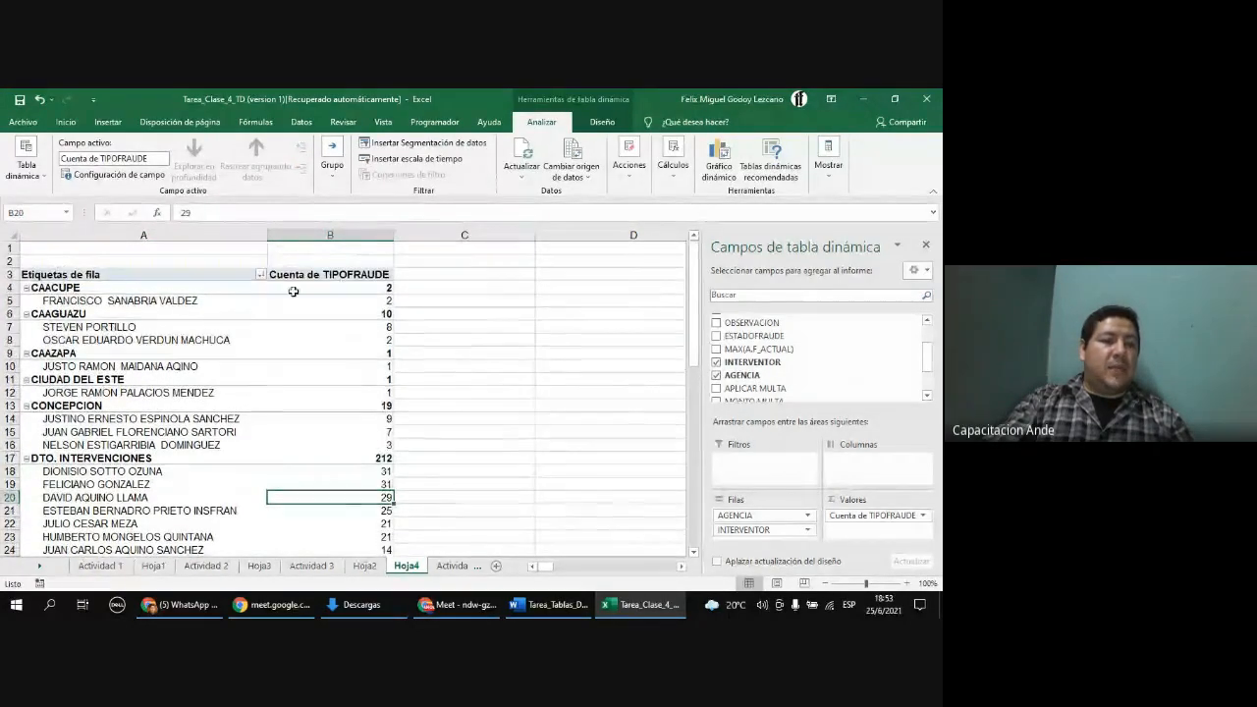
click(261, 276)
mouse_move(255, 465)
mouse_down()
mouse_move(254, 525)
mouse_move(254, 442)
mouse_up()
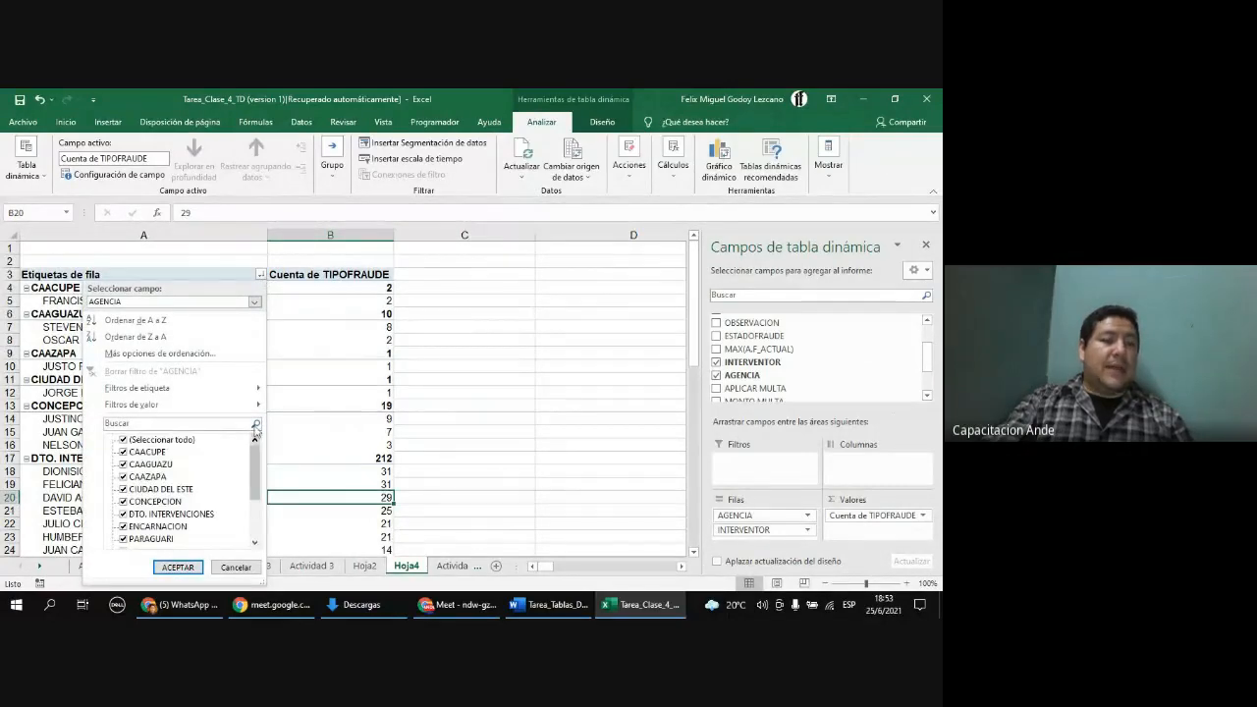
click(303, 328)
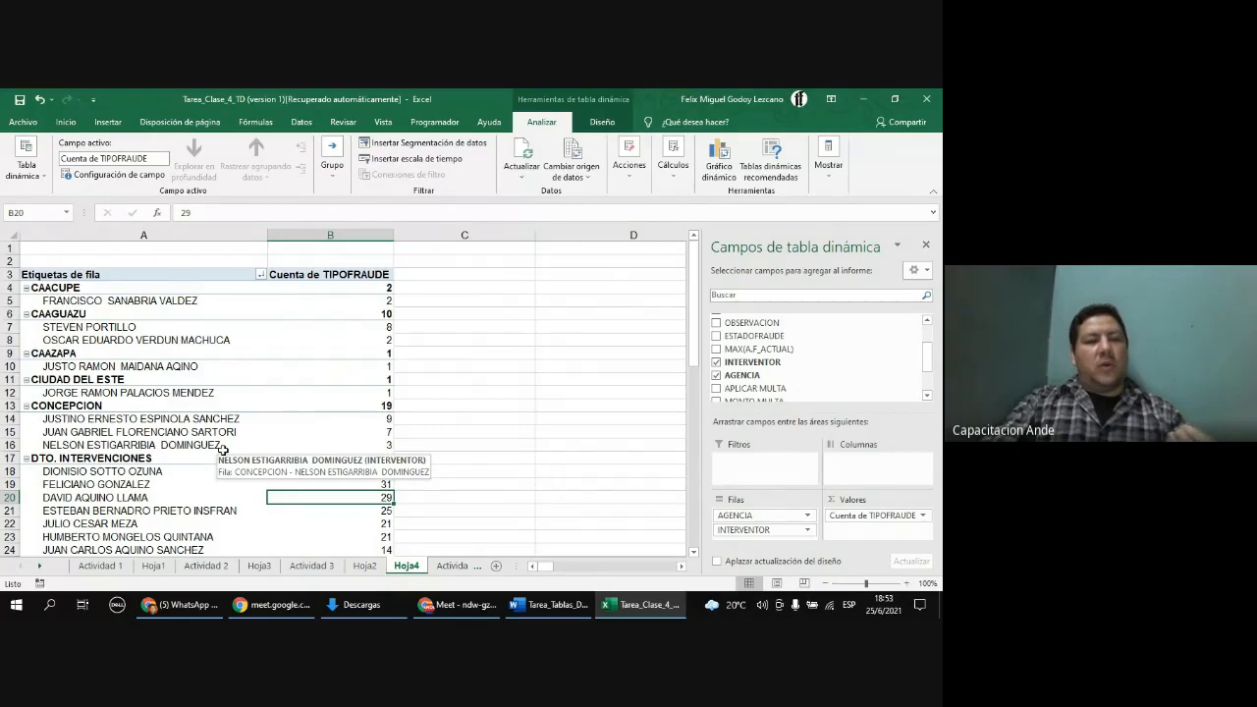
scroll(223, 450, down, 5)
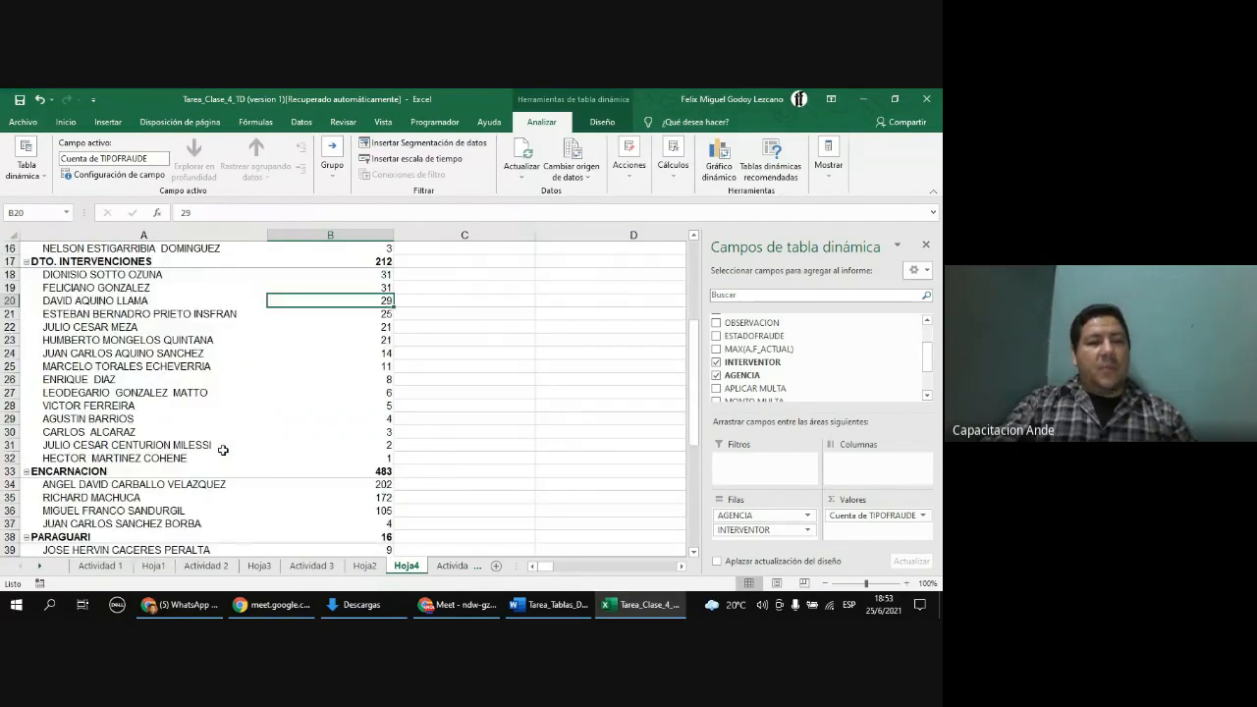
scroll(223, 450, up, 5)
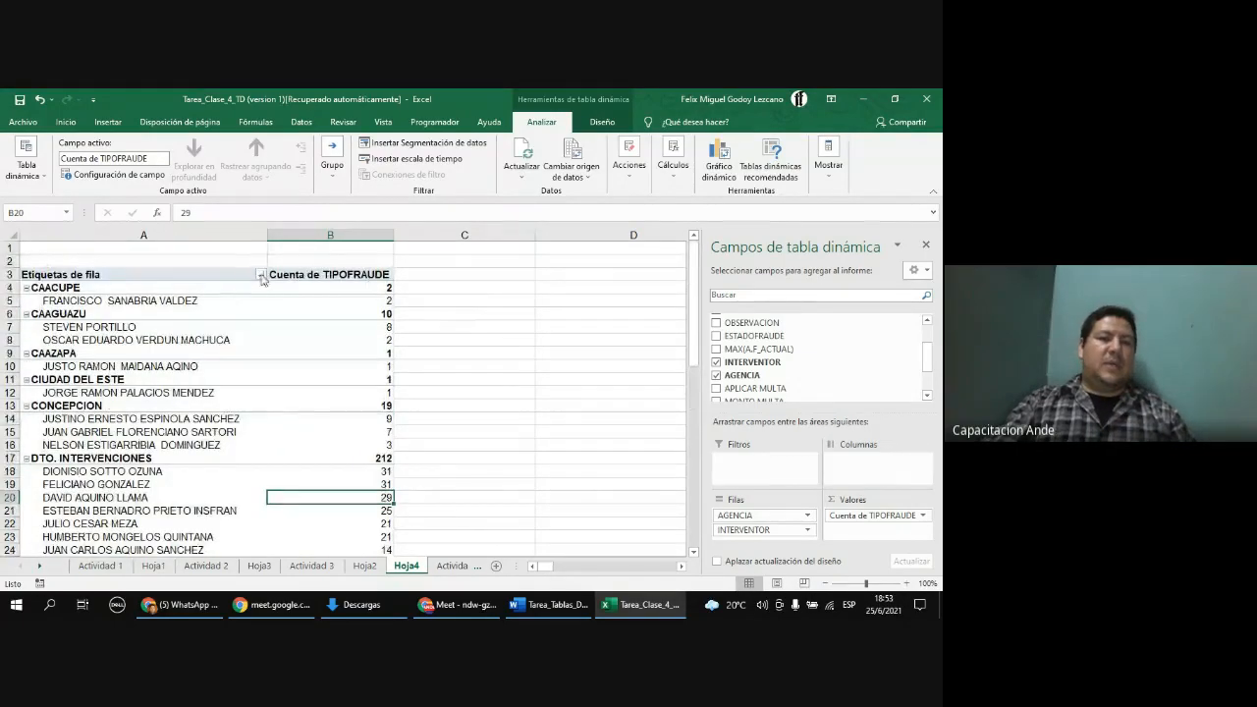
Step: Filter the PivotTable's AGENCIA field to show only ENCARNACION
click(261, 275)
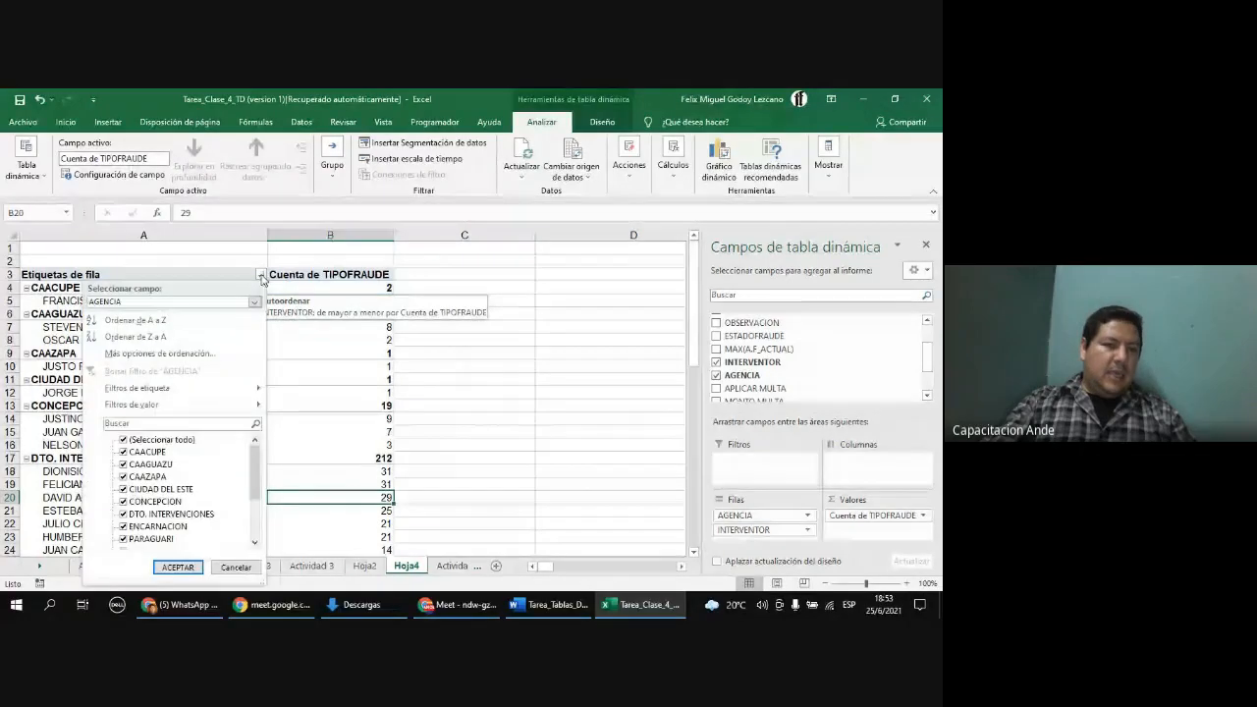
click(125, 442)
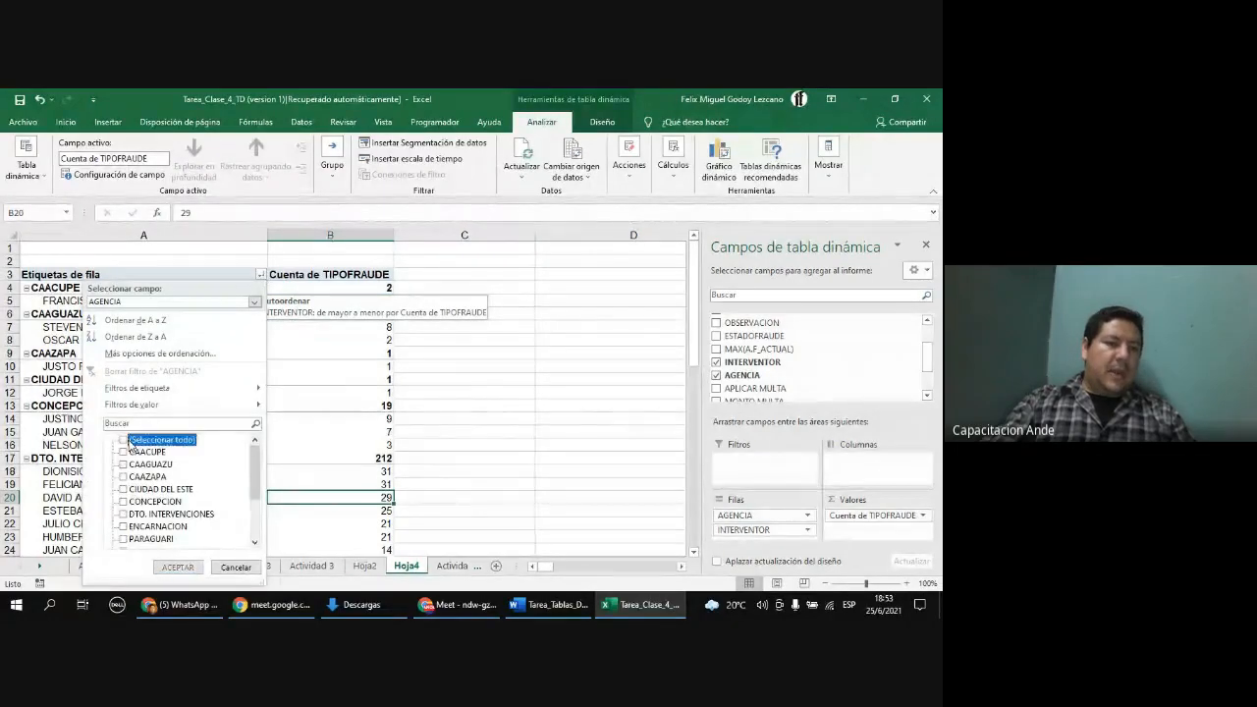
scroll(158, 471, down, 2)
click(122, 489)
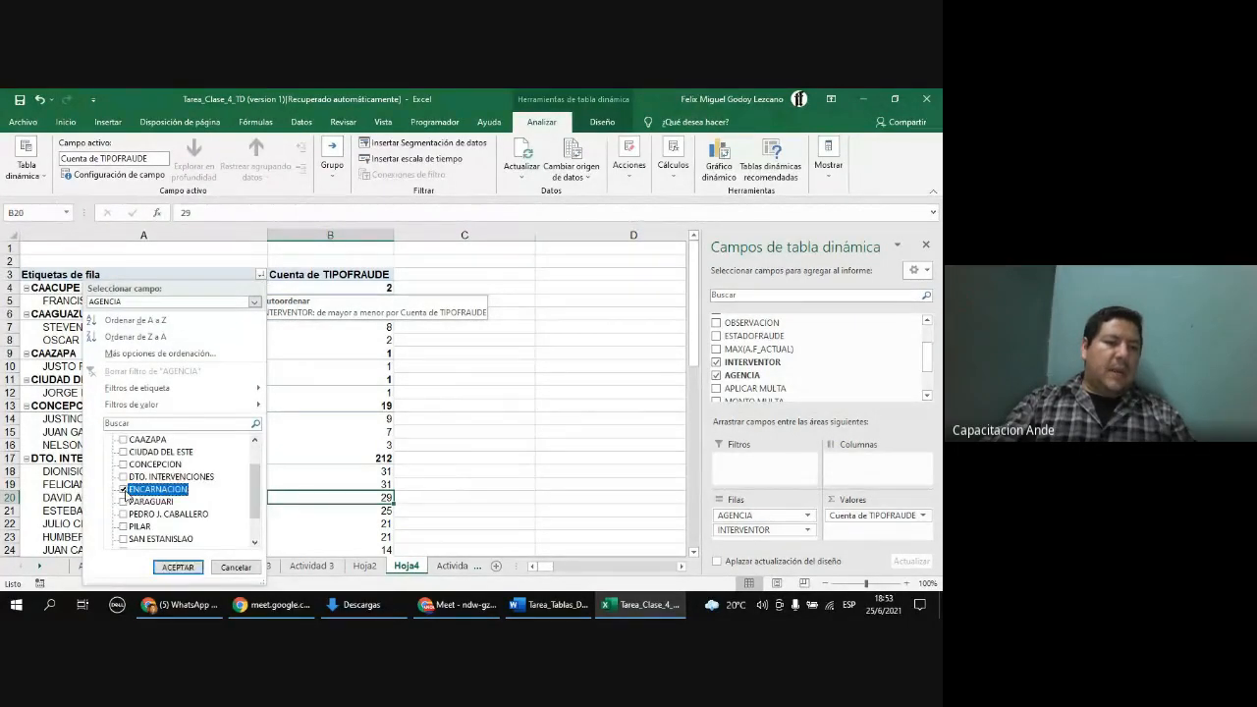
click(177, 566)
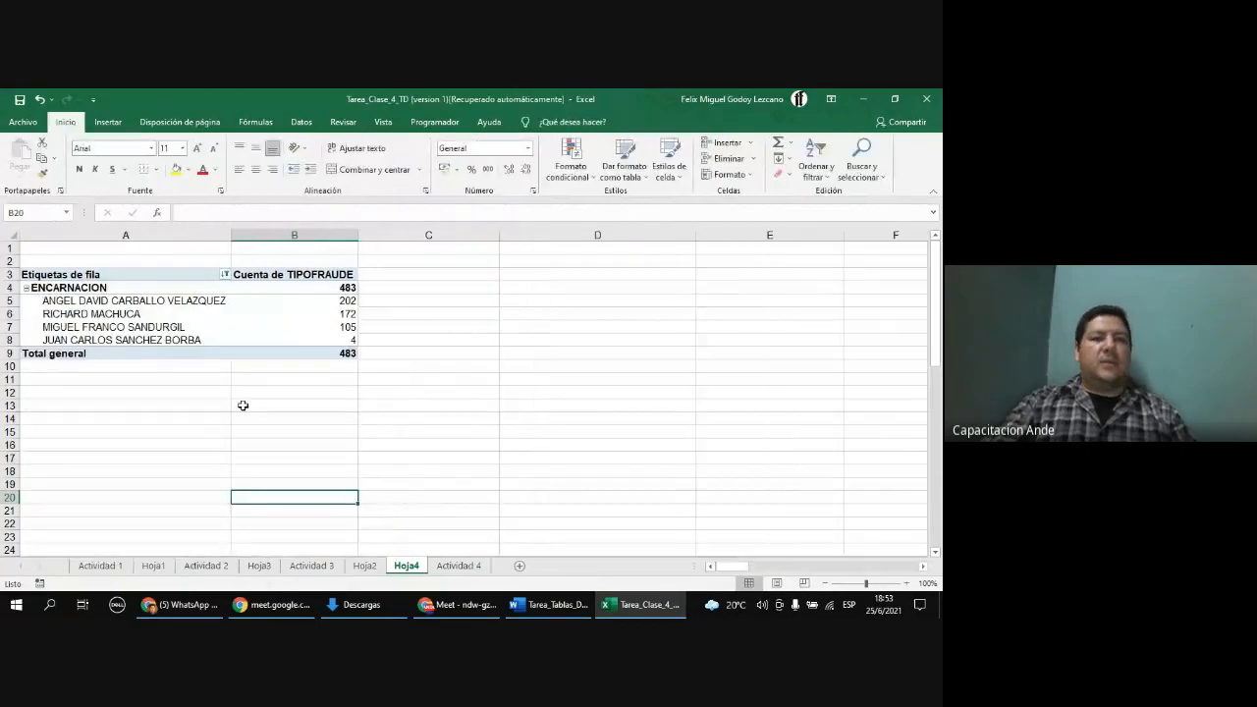
Step: Copy the filtered ENCARNACION PivotTable
click(193, 308)
click(251, 332)
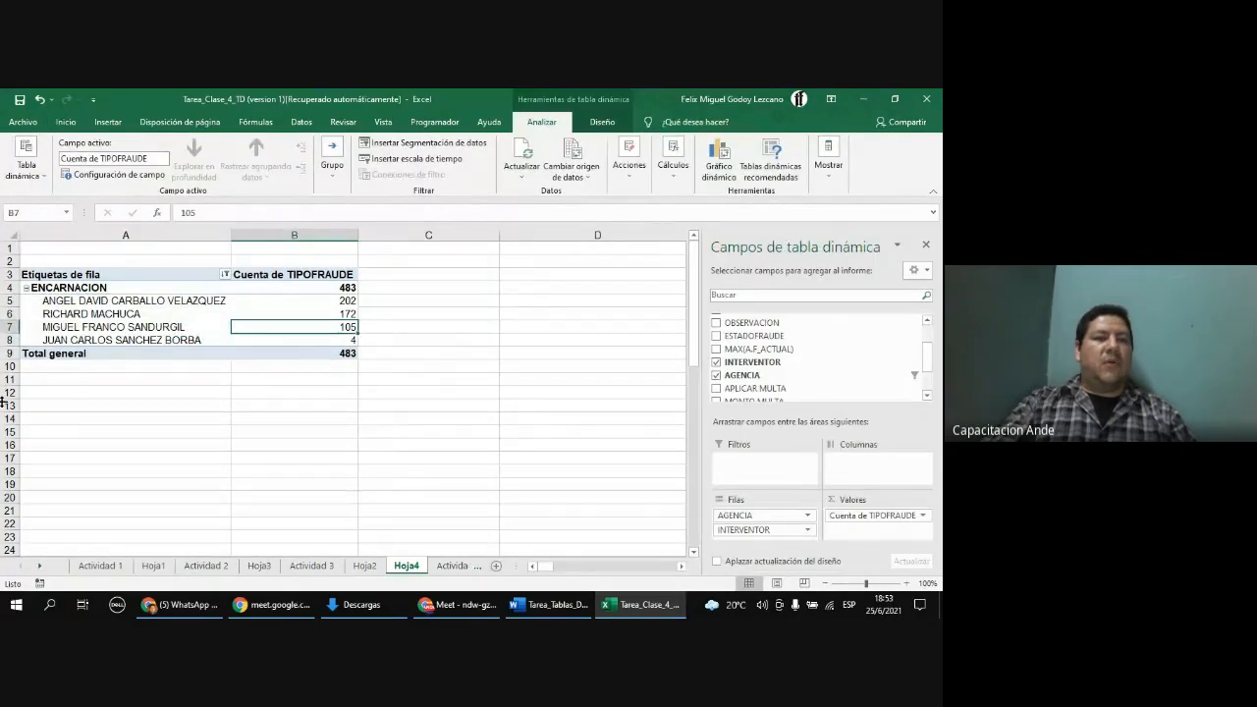
click(321, 301)
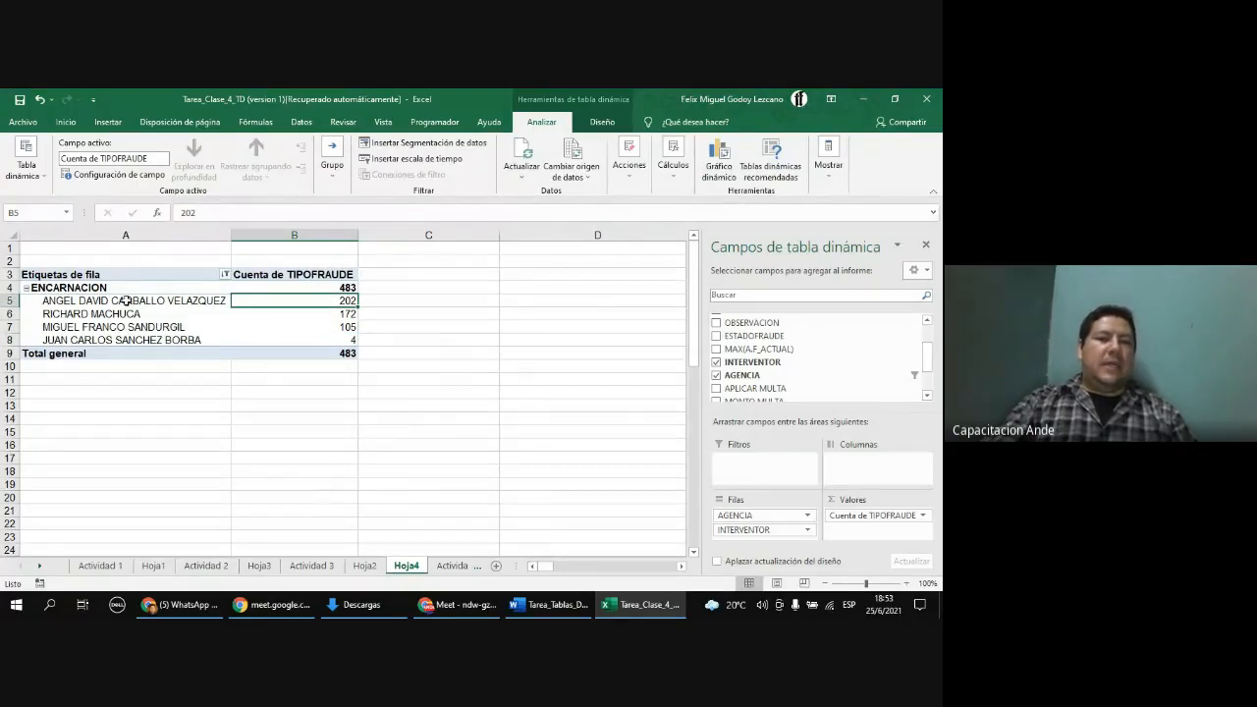
drag(71, 274, 298, 356)
key(ctrl+c)
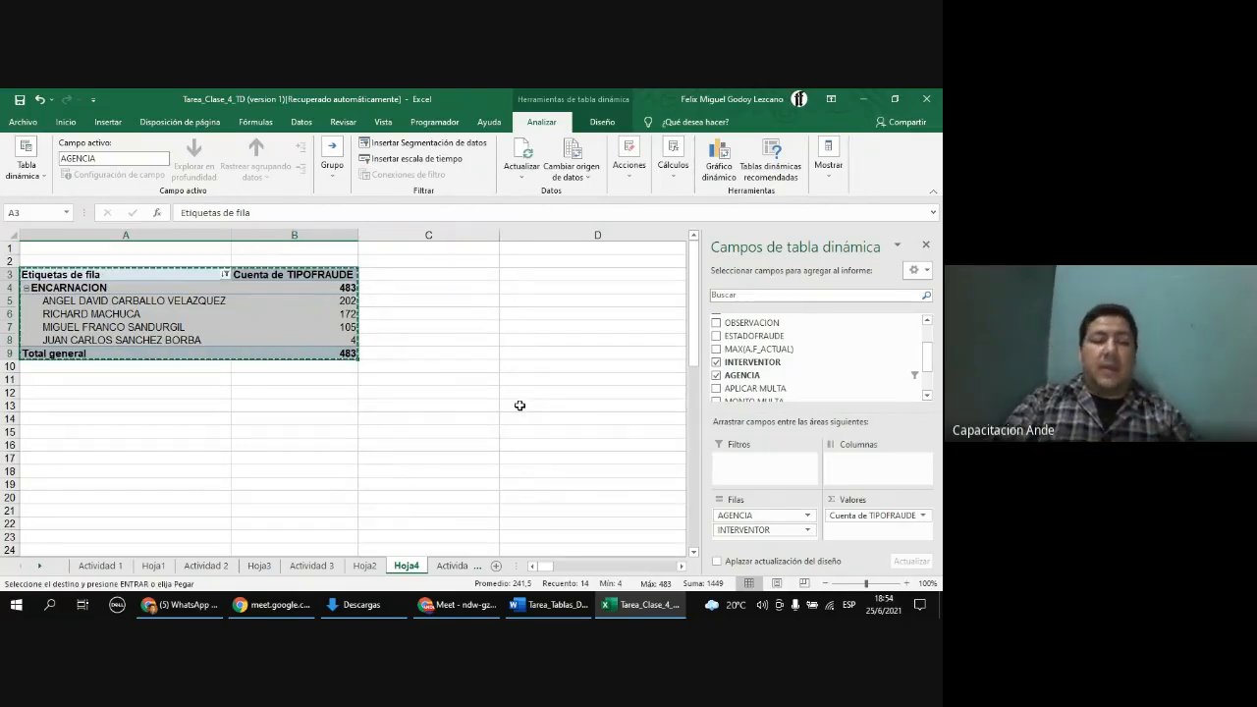
key(Escape)
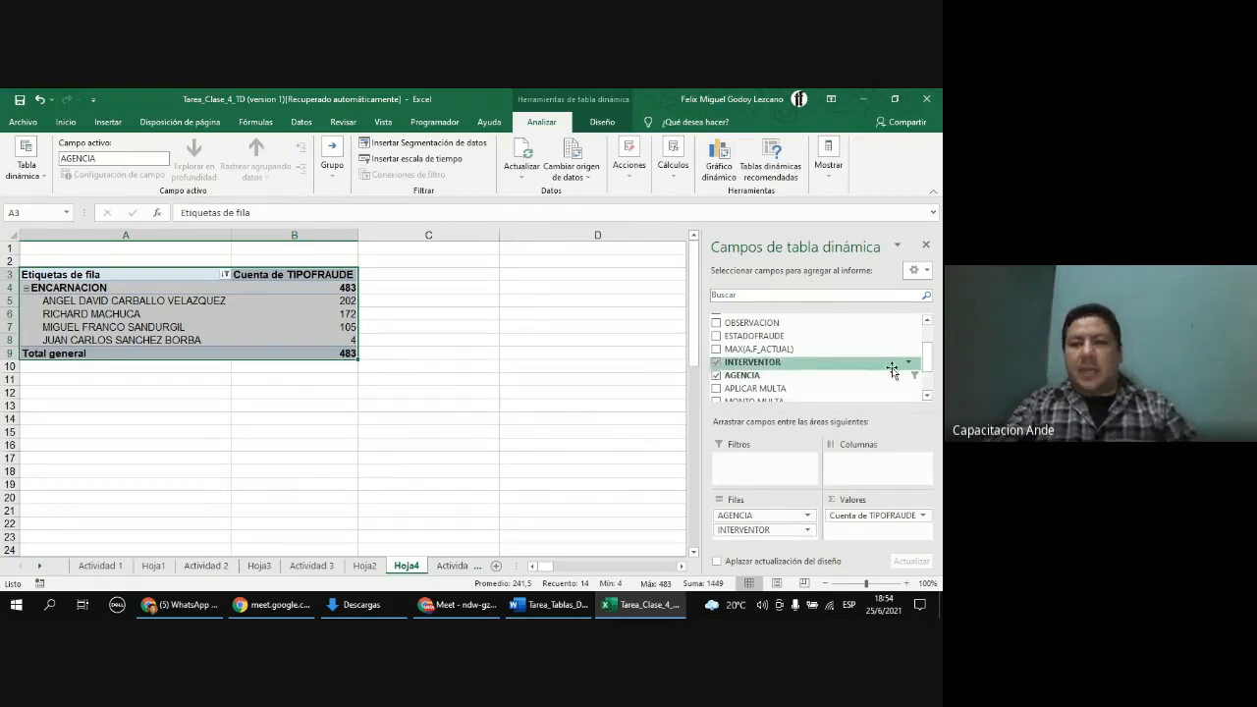
mouse_move(926, 365)
mouse_down()
mouse_move(929, 380)
mouse_move(929, 344)
mouse_up()
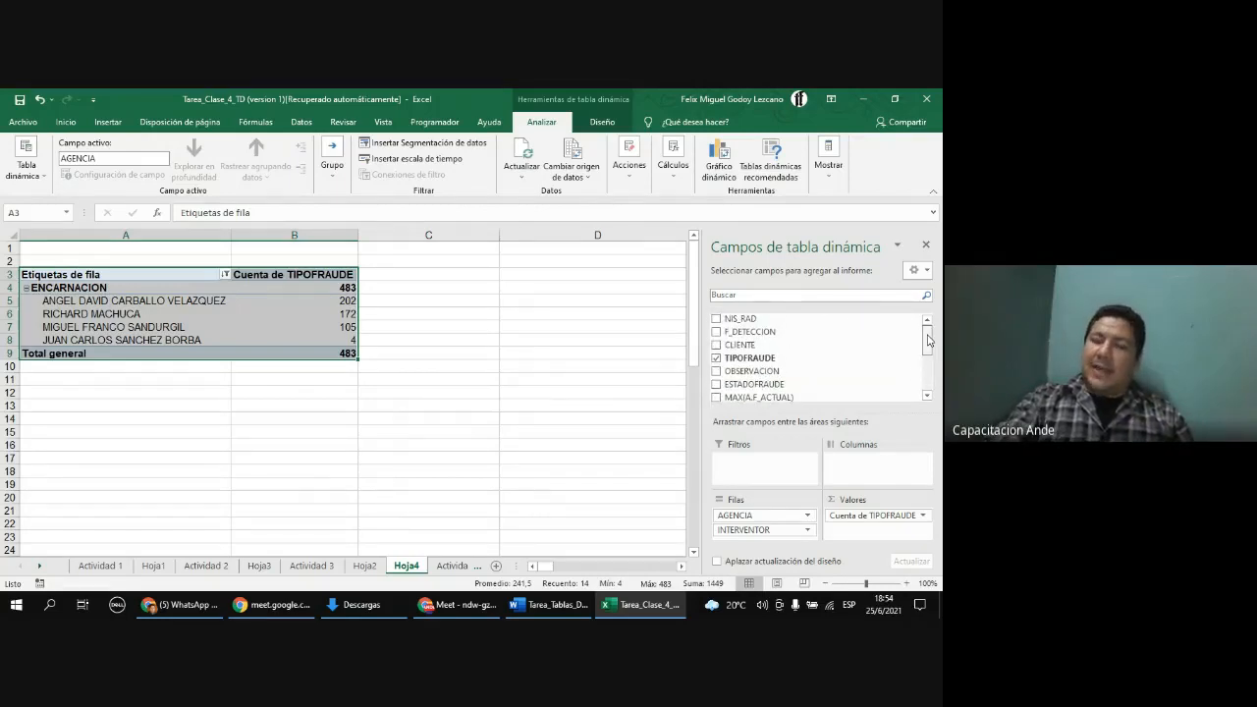
mouse_move(928, 345)
mouse_down()
mouse_move(926, 379)
mouse_move(929, 343)
mouse_up()
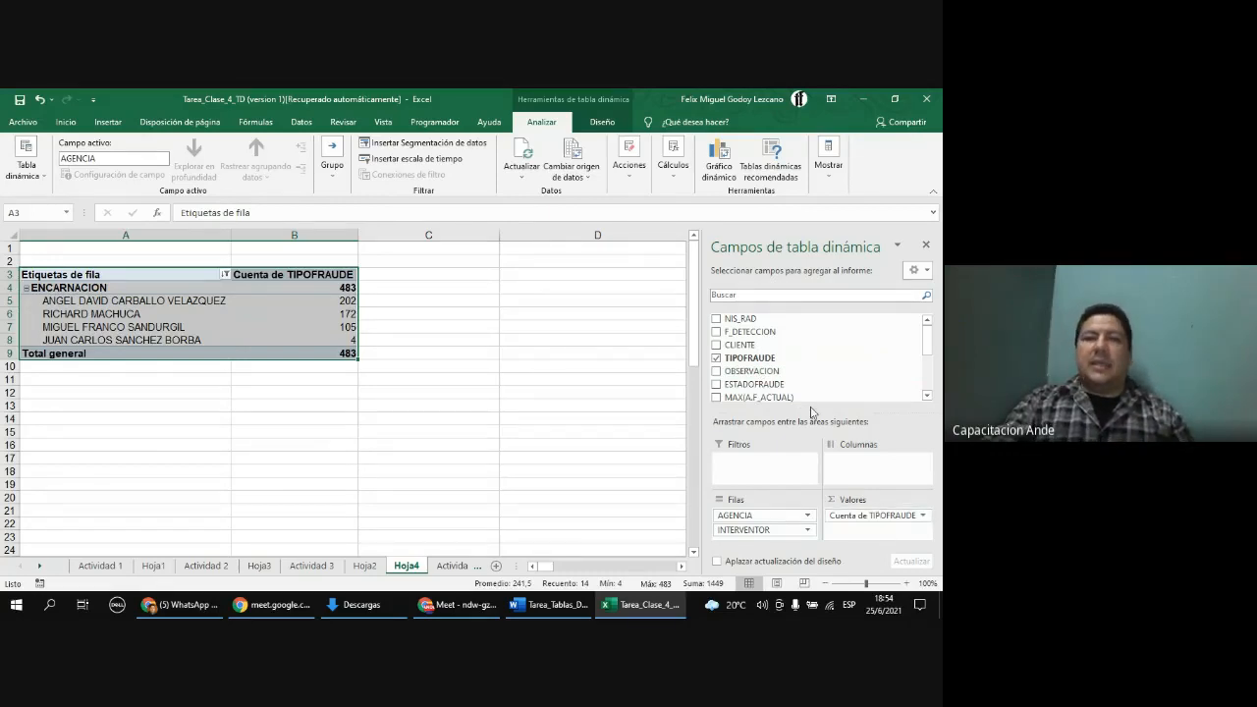
click(330, 313)
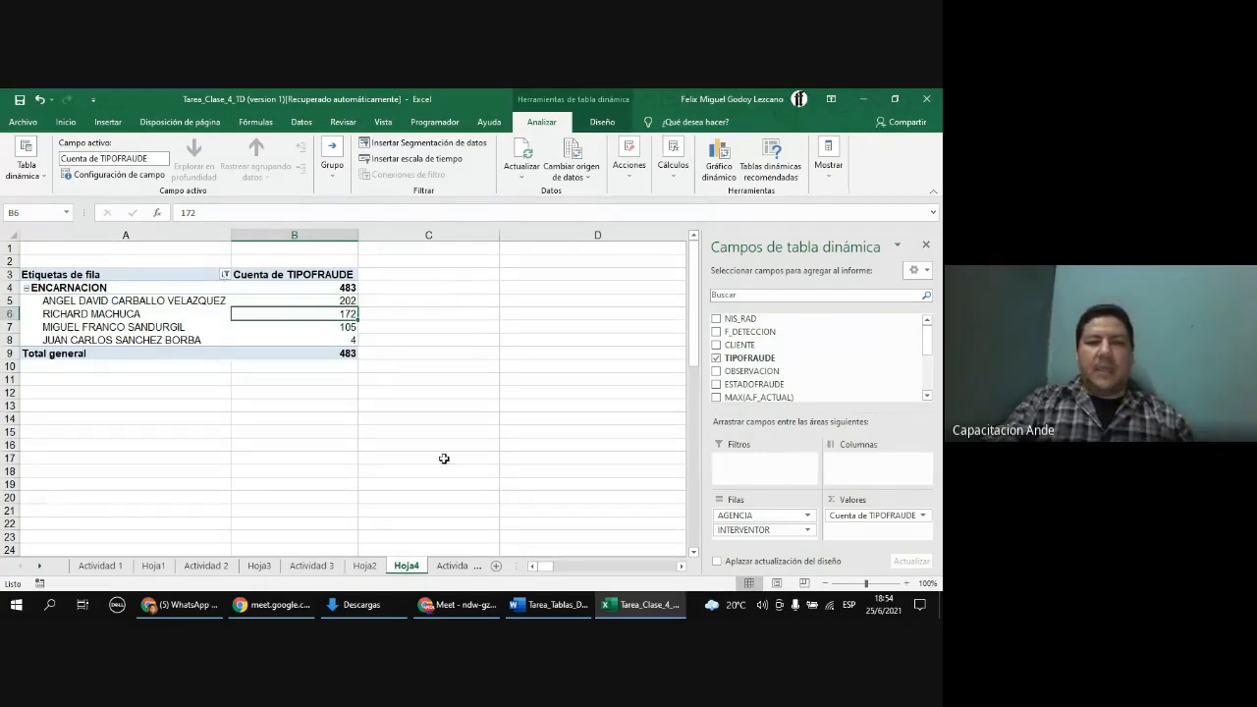
Step: Review the fraud questions and pasted answers in the Word assignment document, then return to the Excel workbook
click(555, 607)
scroll(520, 383, up, 15)
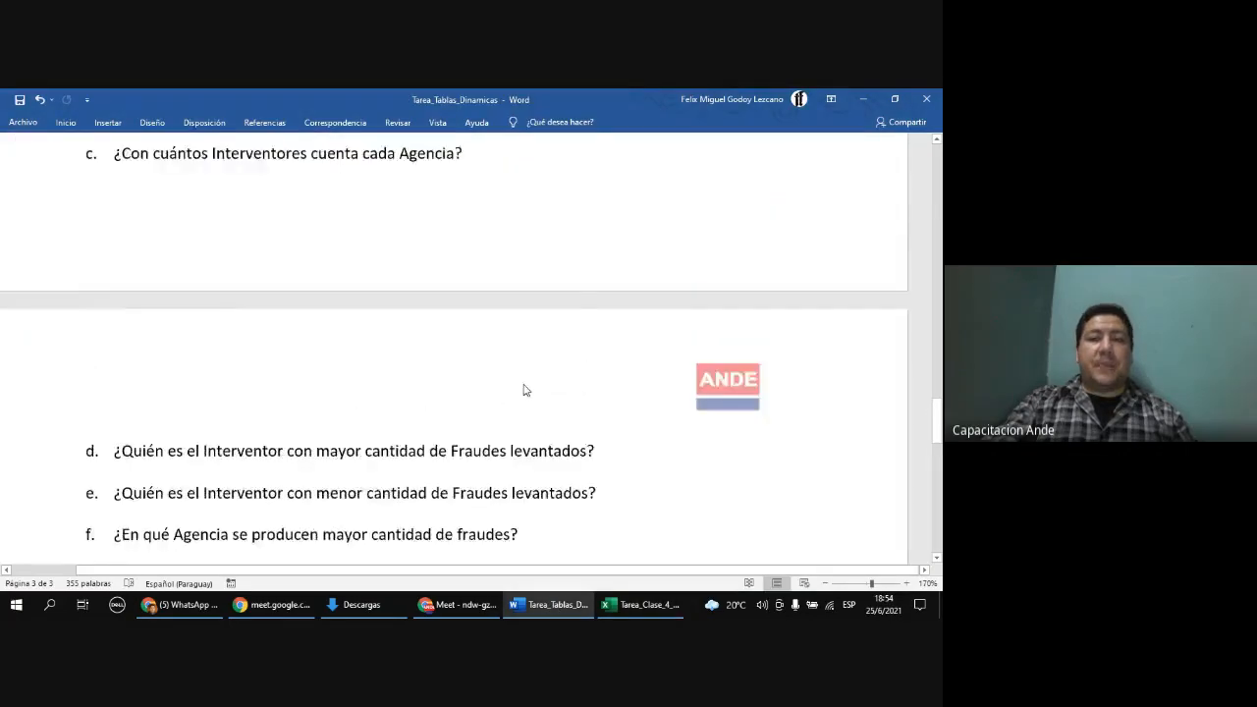
scroll(525, 384, up, 15)
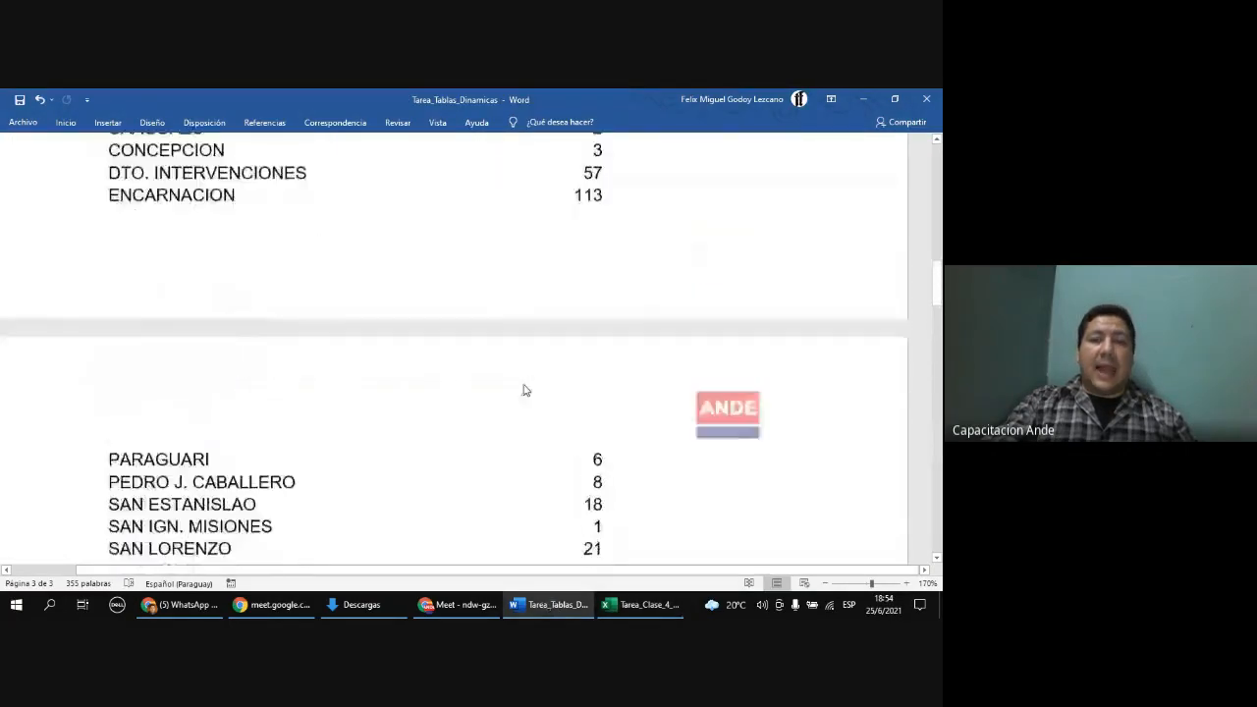
scroll(524, 383, up, 5)
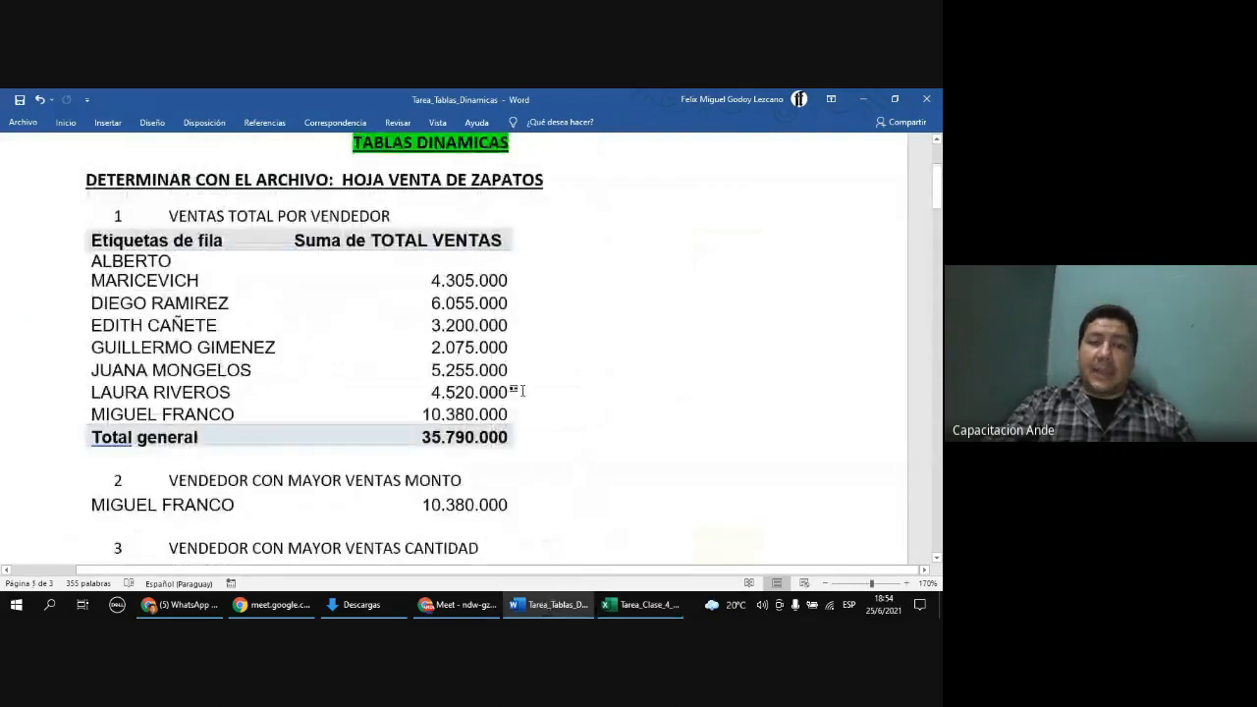
scroll(523, 389, down, 4)
scroll(525, 383, down, 5)
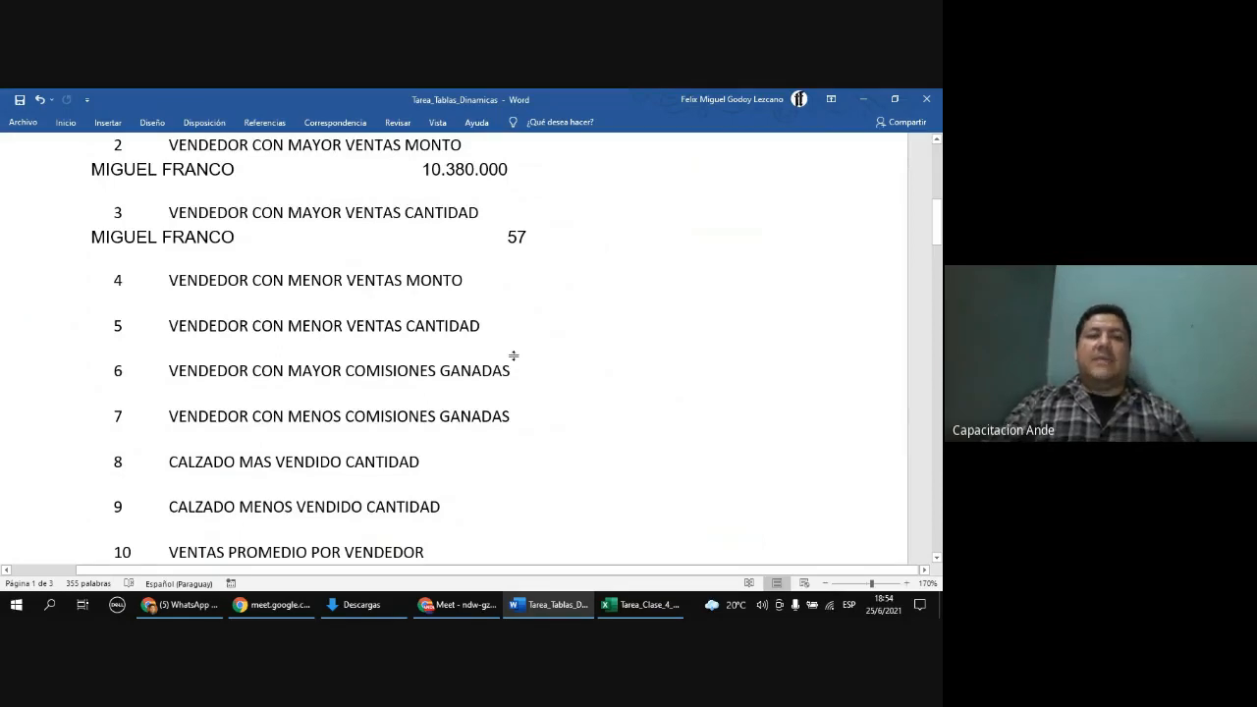
scroll(508, 351, down, 6)
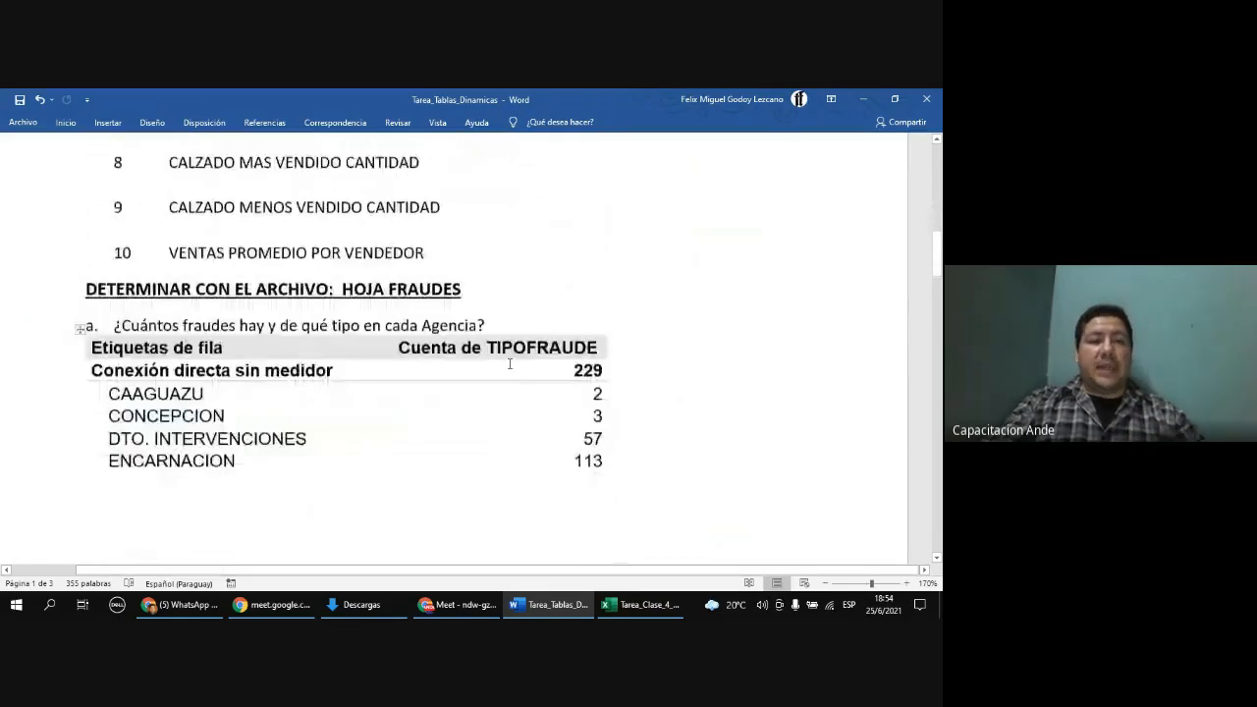
scroll(504, 402, down, 5)
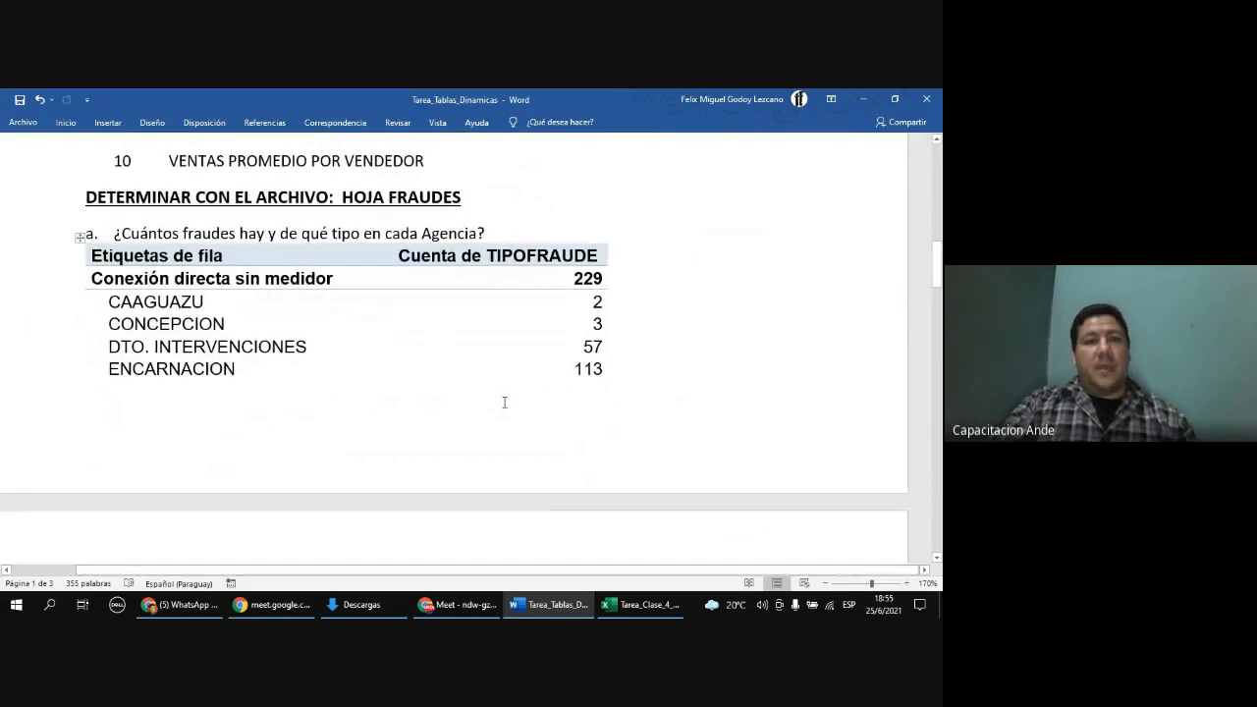
scroll(505, 402, down, 8)
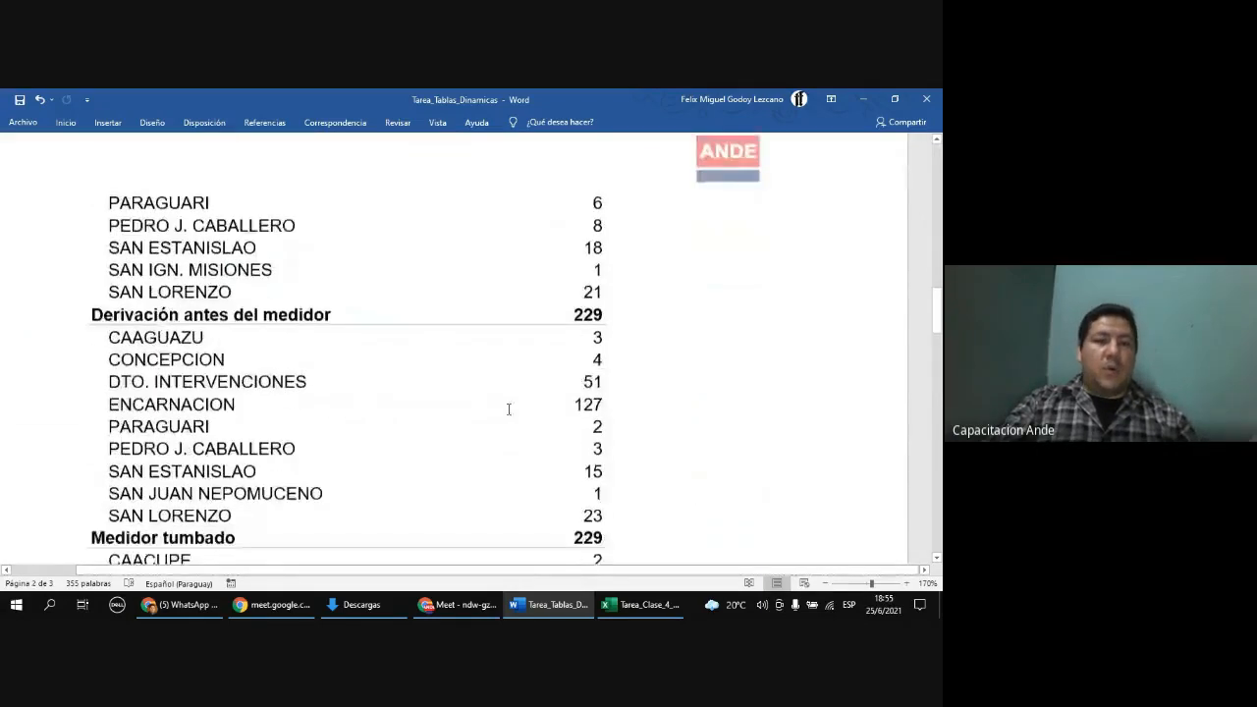
scroll(508, 407, down, 7)
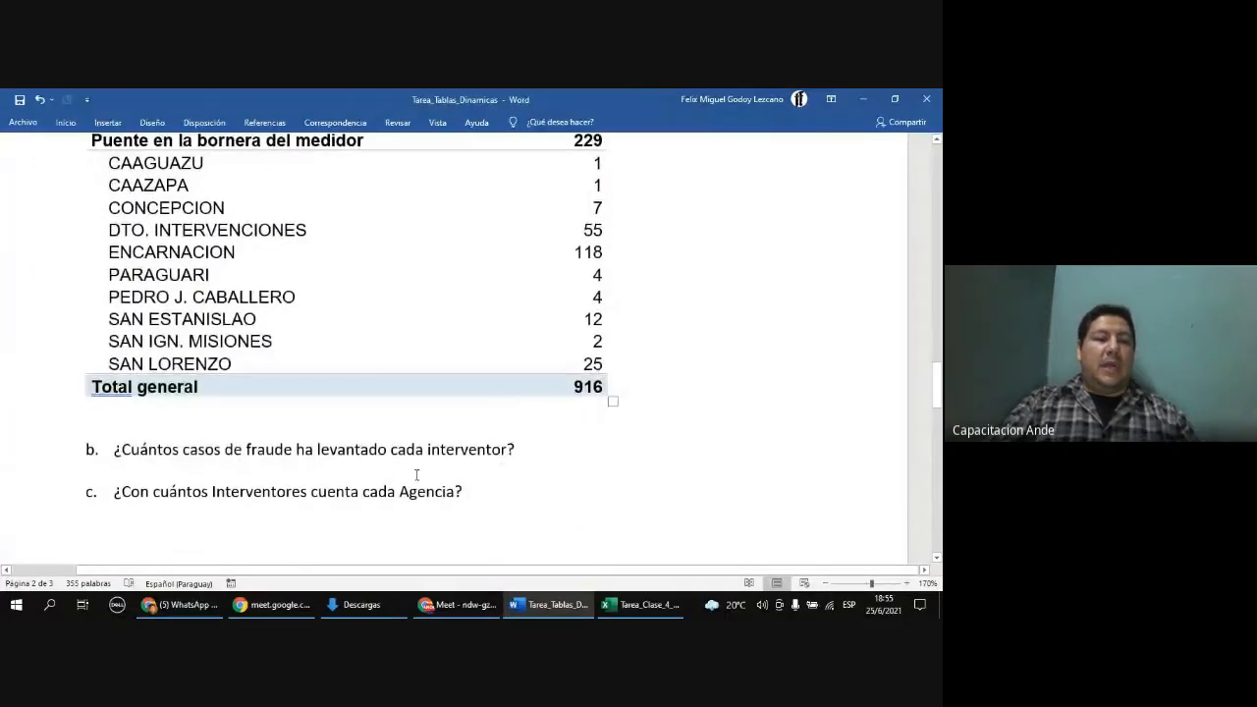
scroll(416, 476, down, 1)
drag(151, 438, 454, 438)
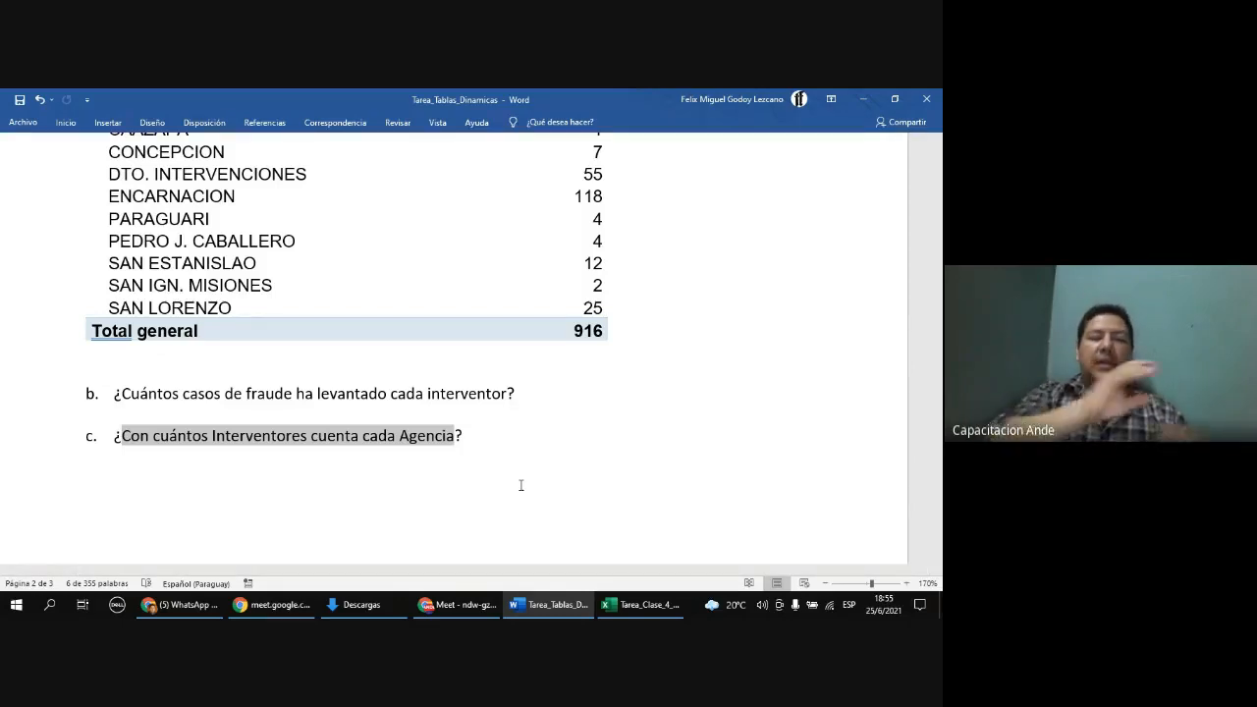
scroll(521, 485, up, 15)
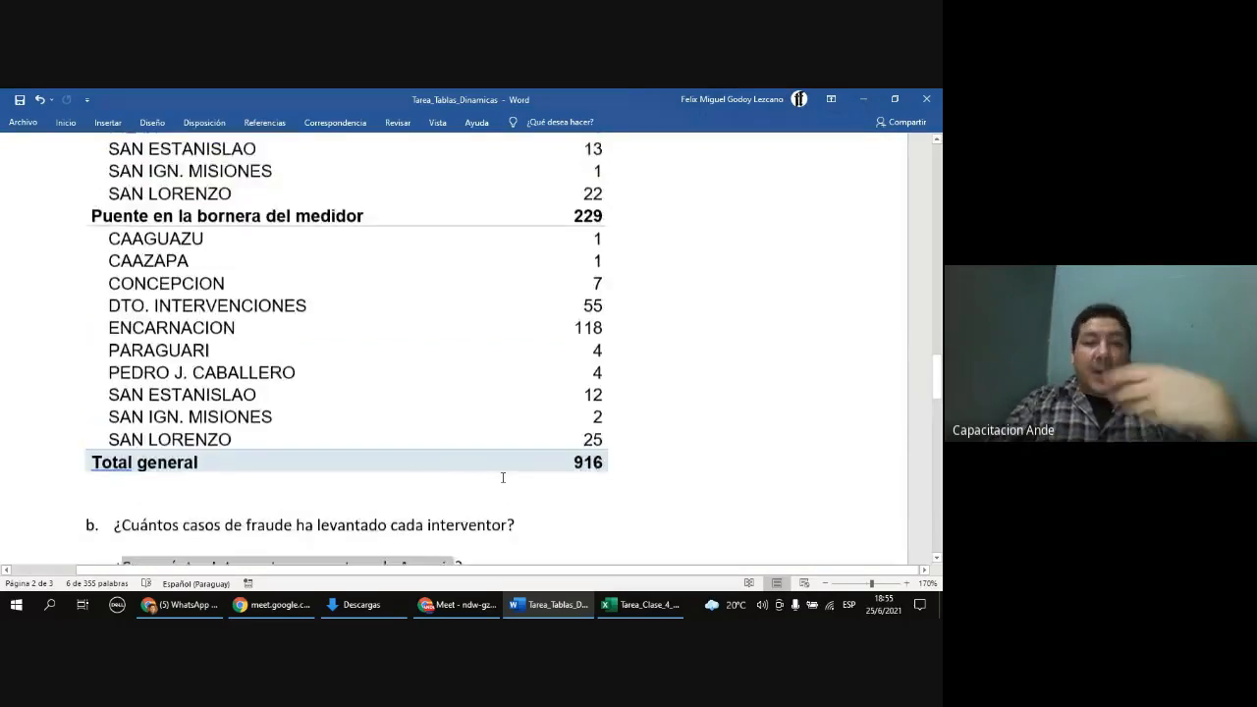
scroll(508, 479, up, 15)
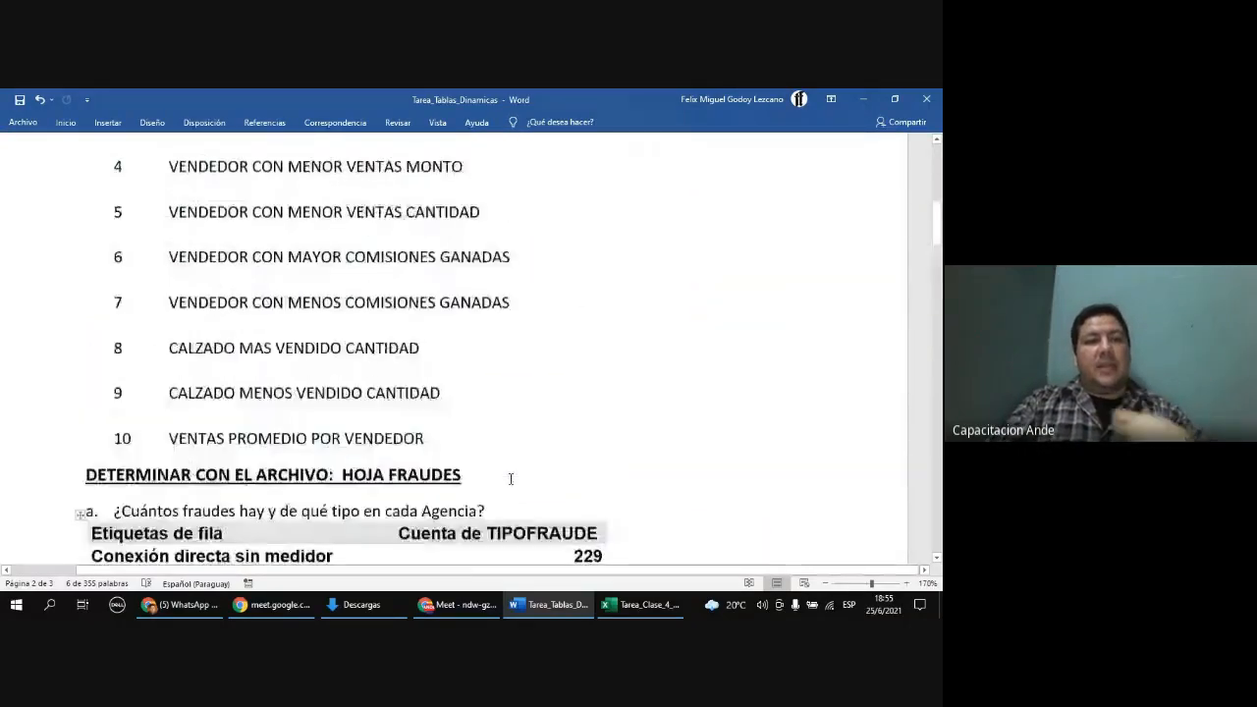
scroll(509, 479, up, 10)
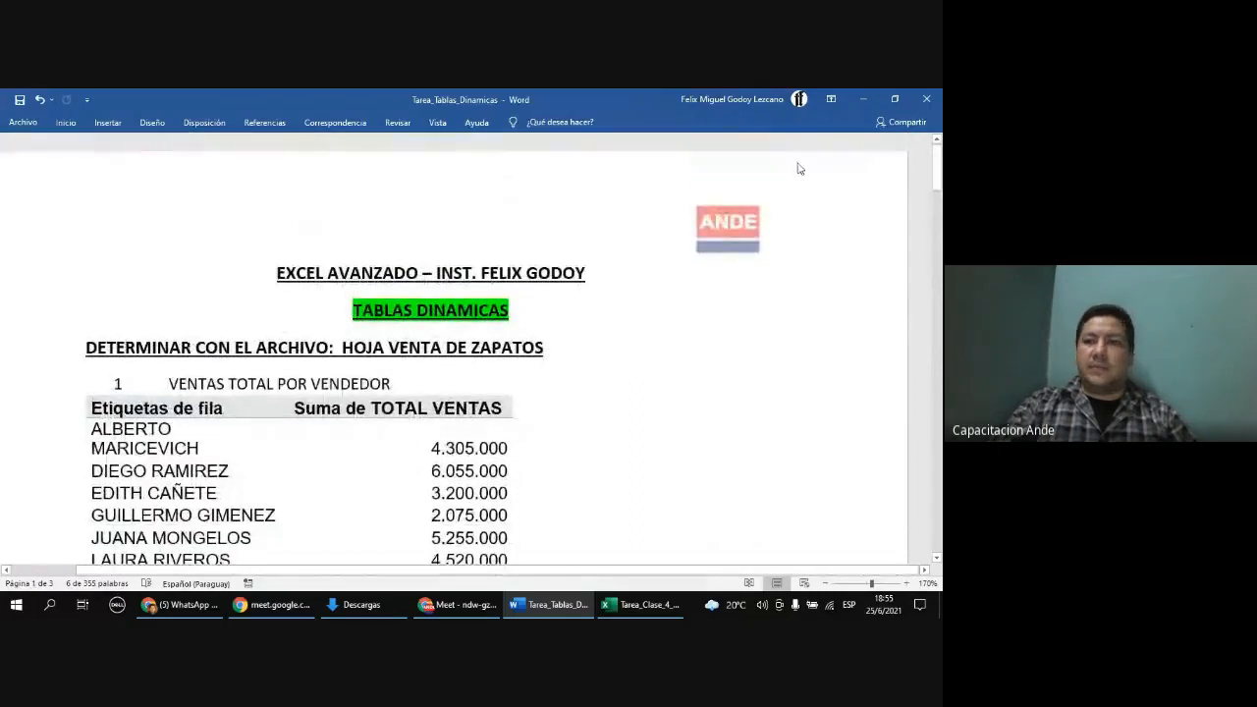
click(625, 609)
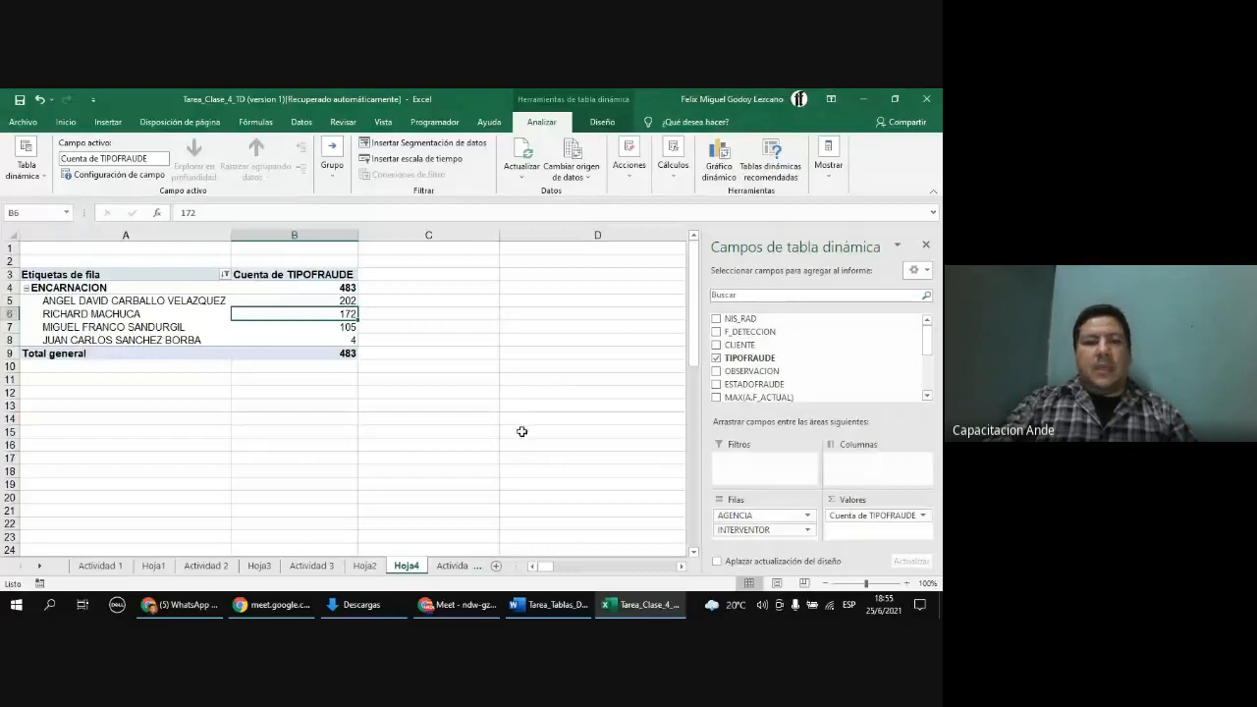
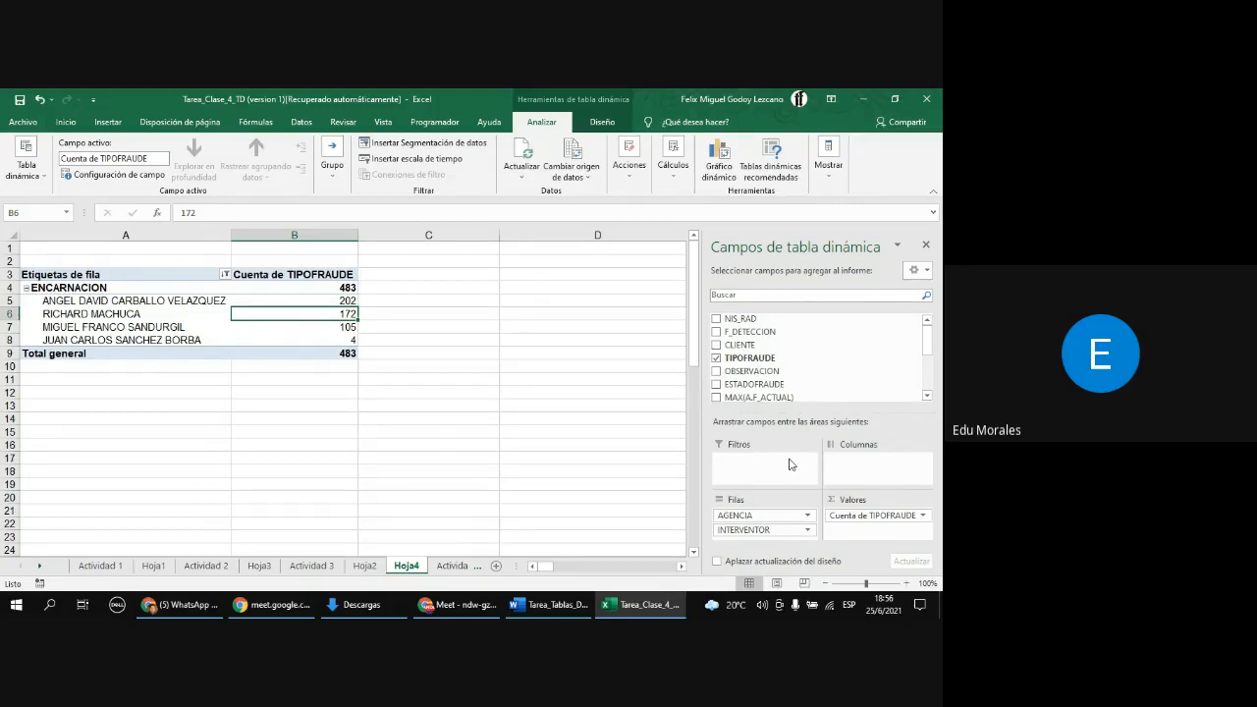
Step: Clear the row-label filter so the PivotTable shows every agency again
click(225, 274)
click(94, 440)
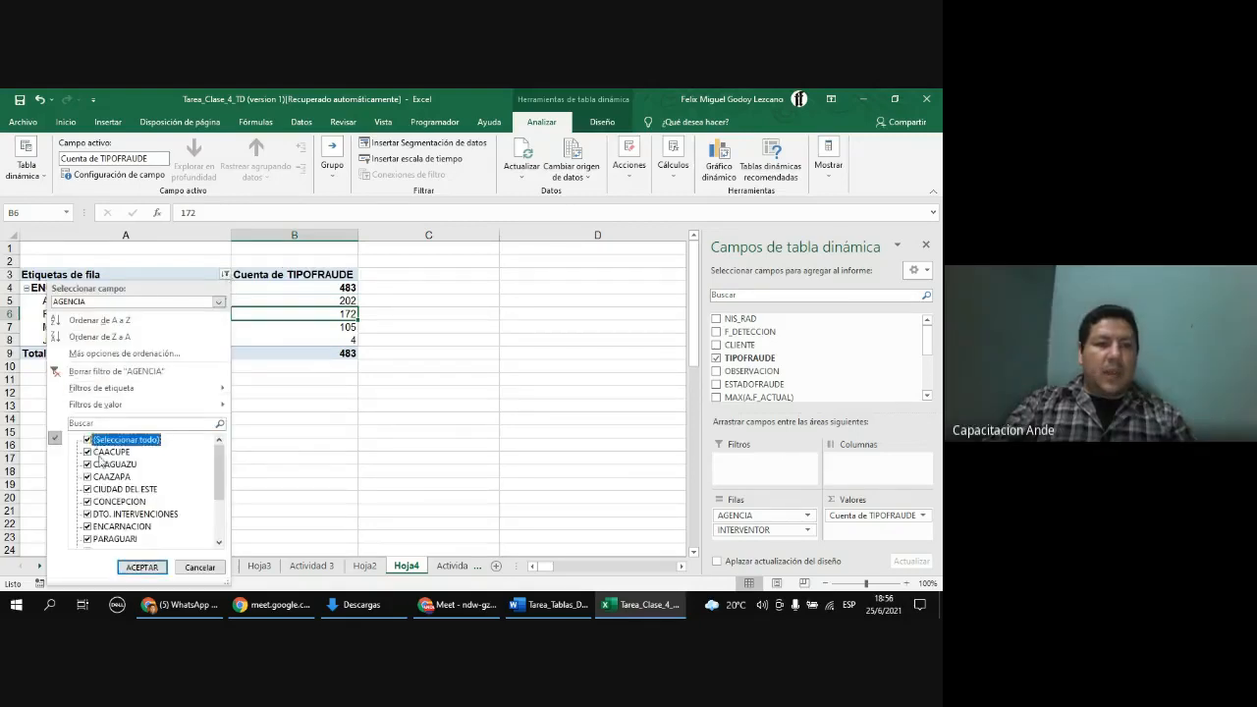
click(140, 566)
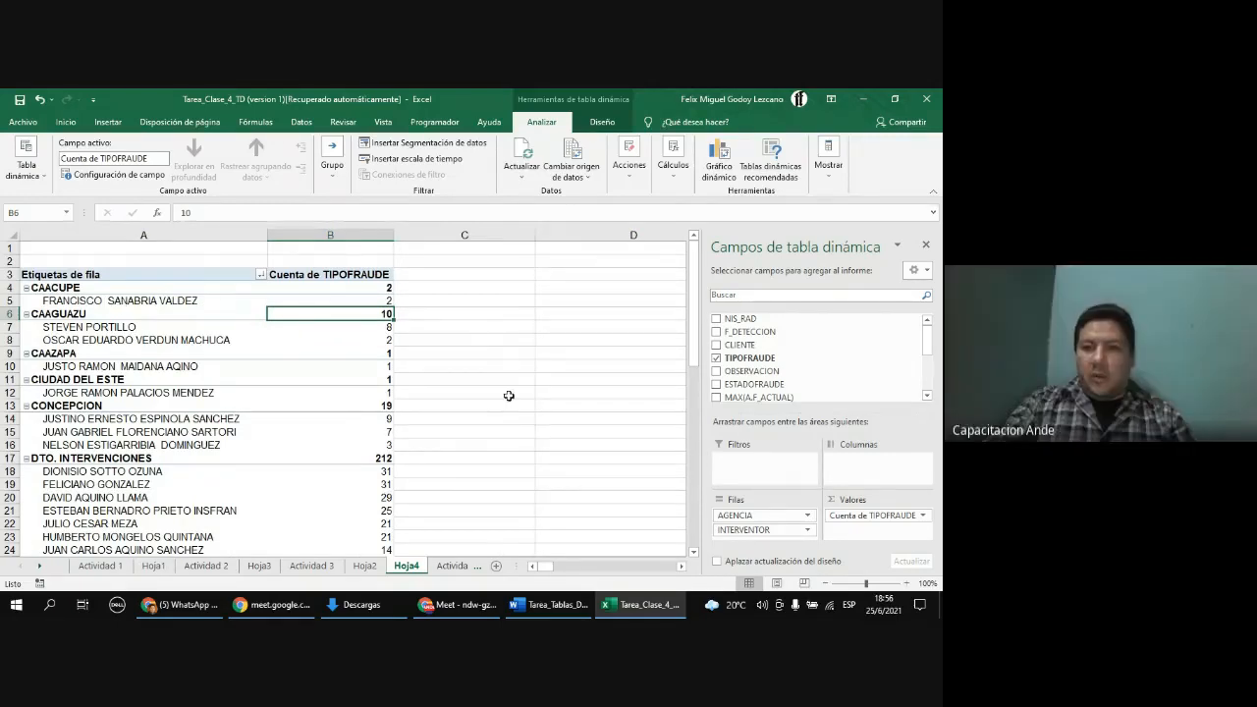
Step: Move the AGENCIA field from the rows into the PivotTable's report filter area
scroll(785, 365, down, 3)
drag(743, 324, 785, 469)
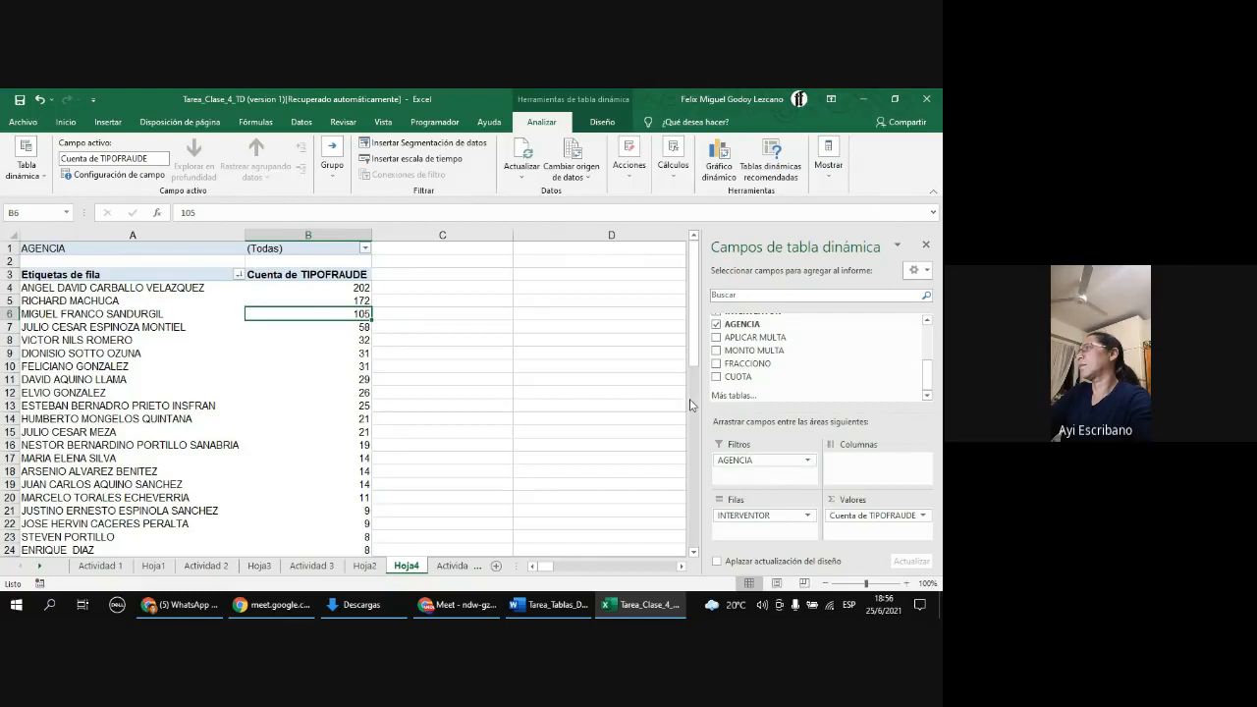
Step: Filter the AGENCIA report filter to show only CAACUPE
drag(51, 248, 269, 253)
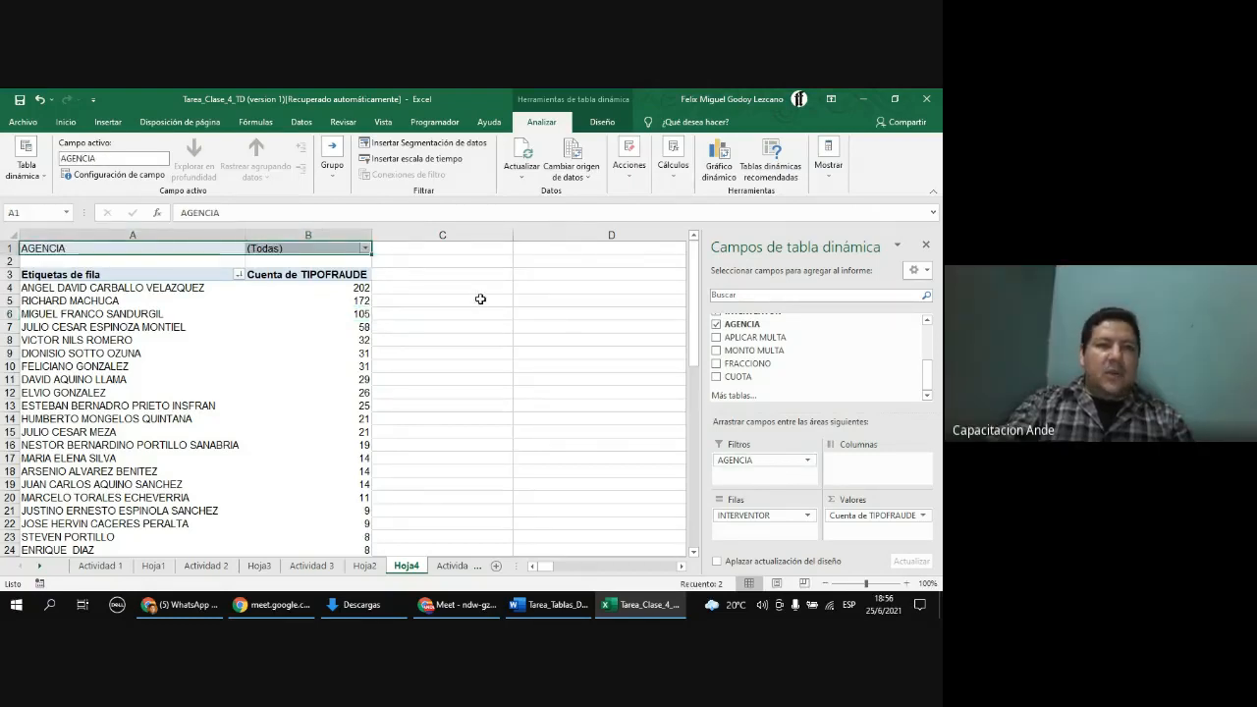
click(325, 250)
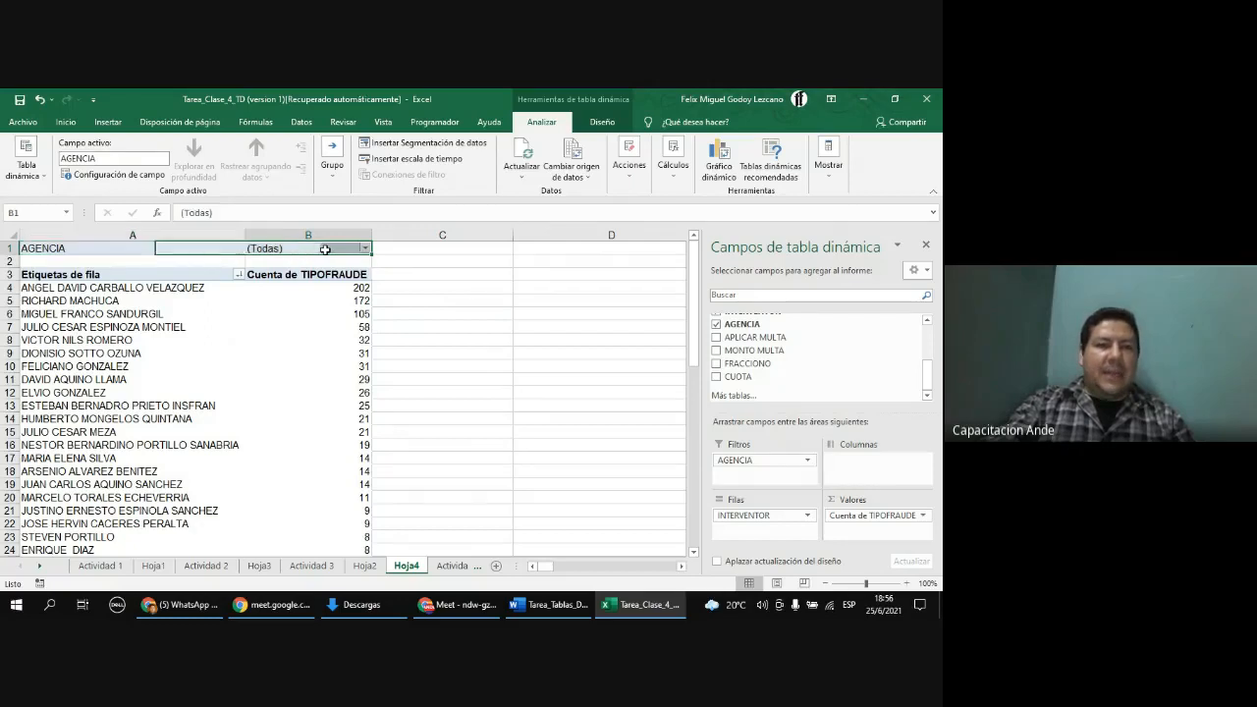
click(365, 250)
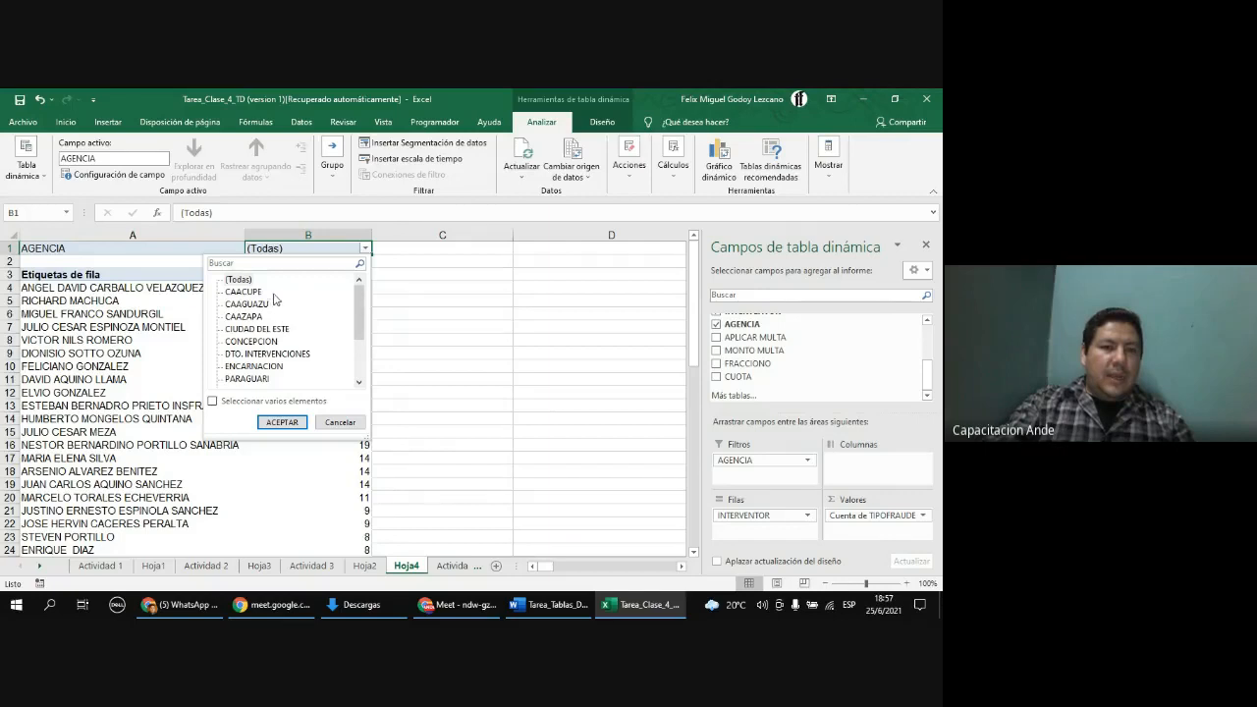
scroll(360, 314, down, 2)
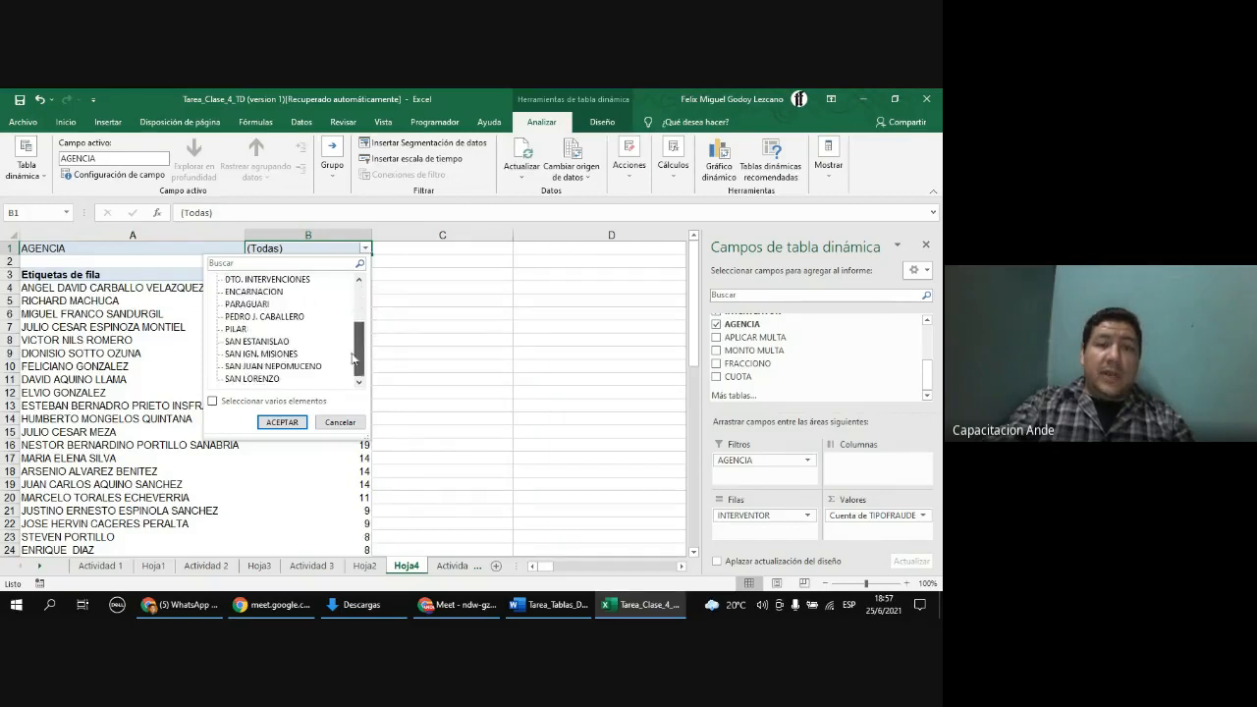
drag(356, 359, 387, 303)
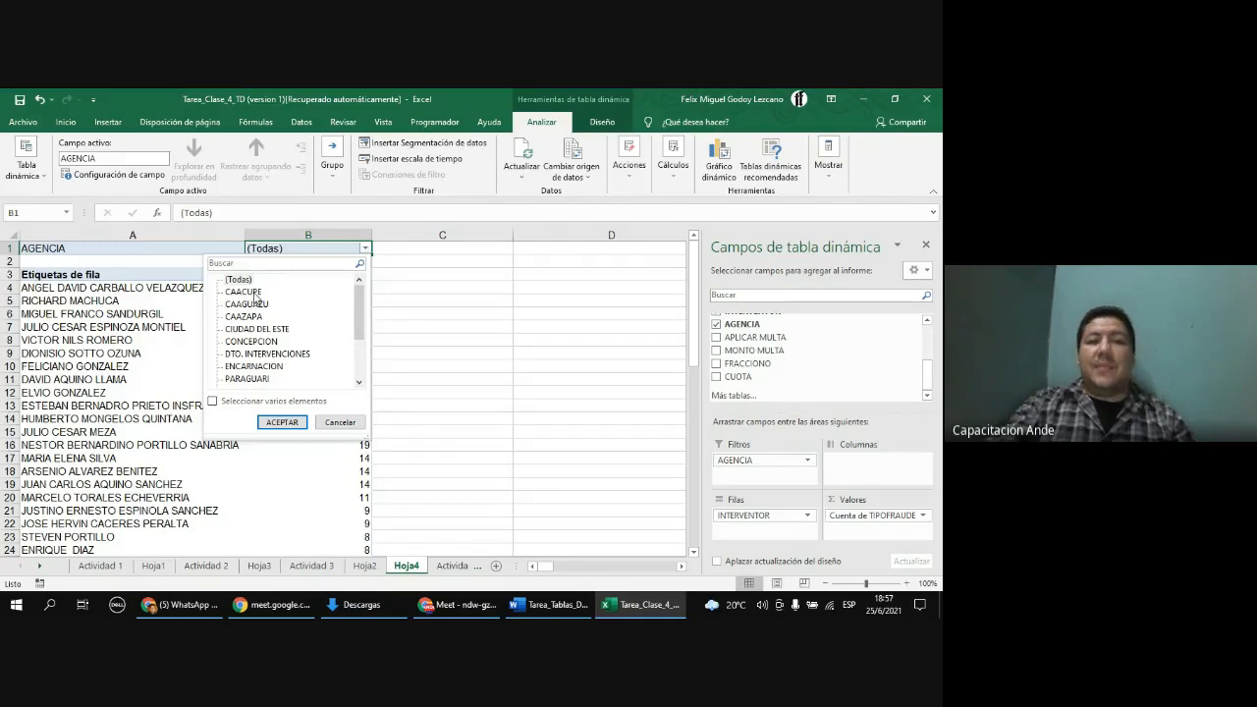
click(244, 291)
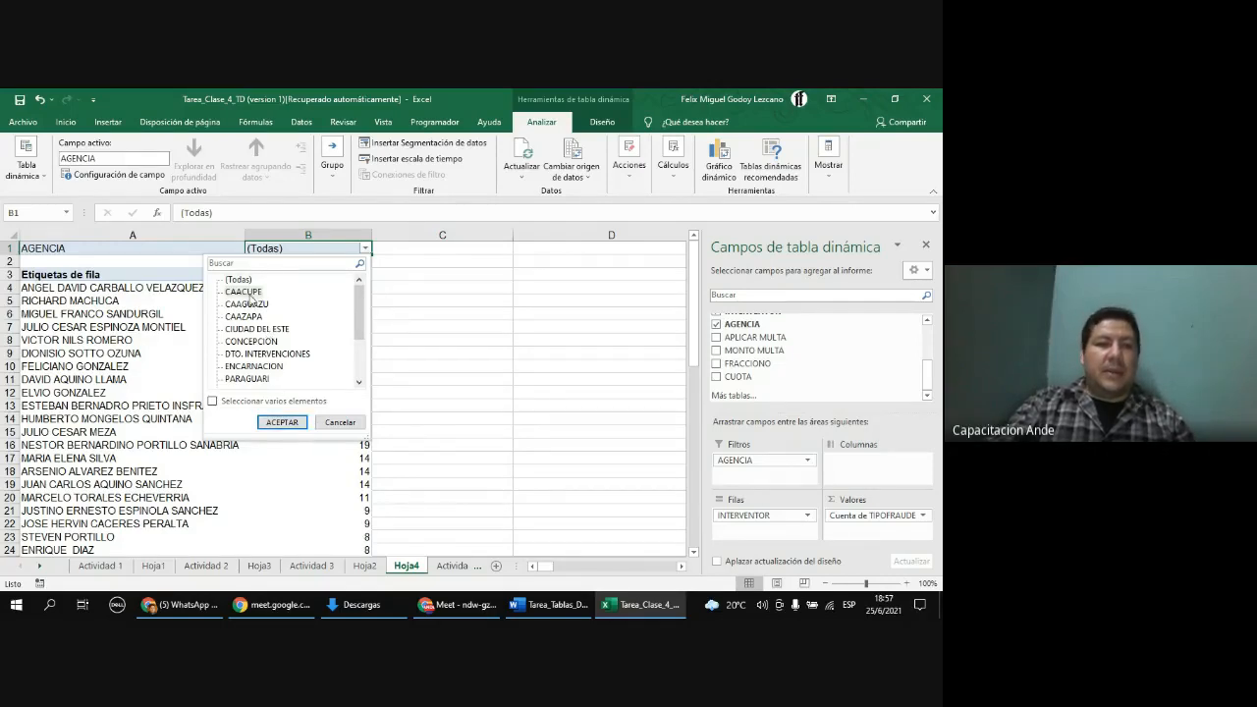
click(293, 422)
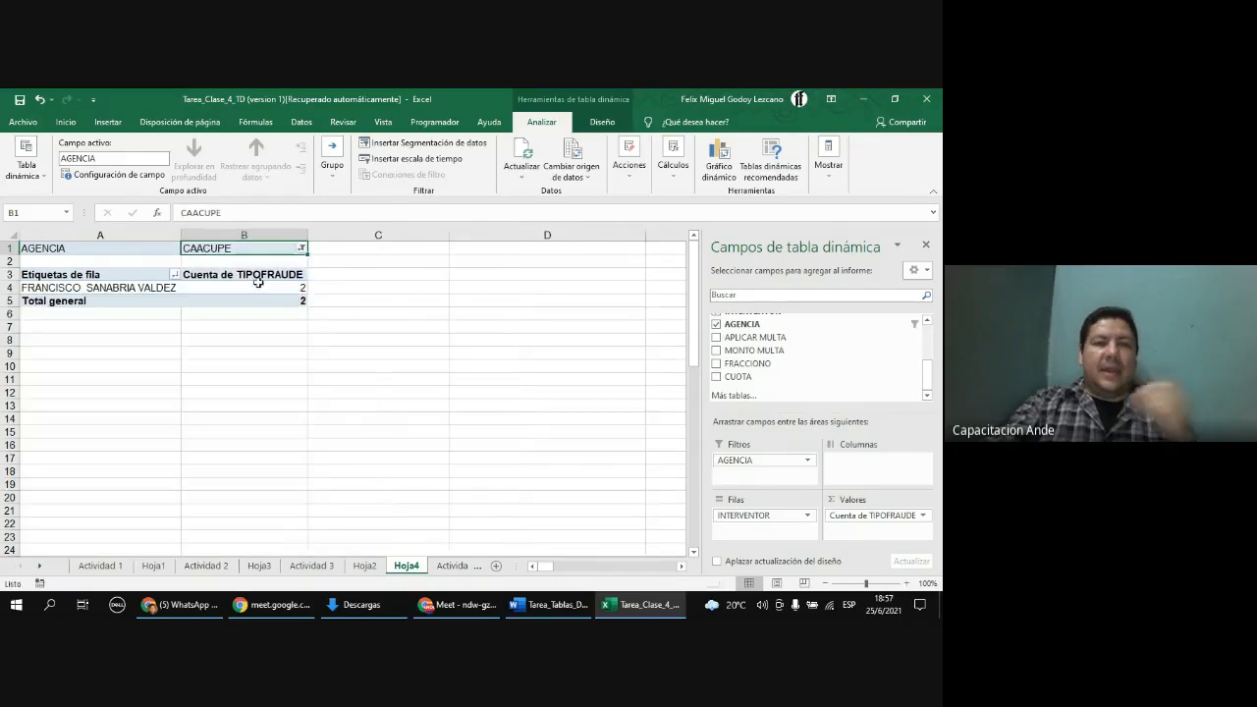
Step: Allow multiple selections in the AGENCIA filter and add CIUDAD DEL ESTE alongside CAACUPE
click(302, 249)
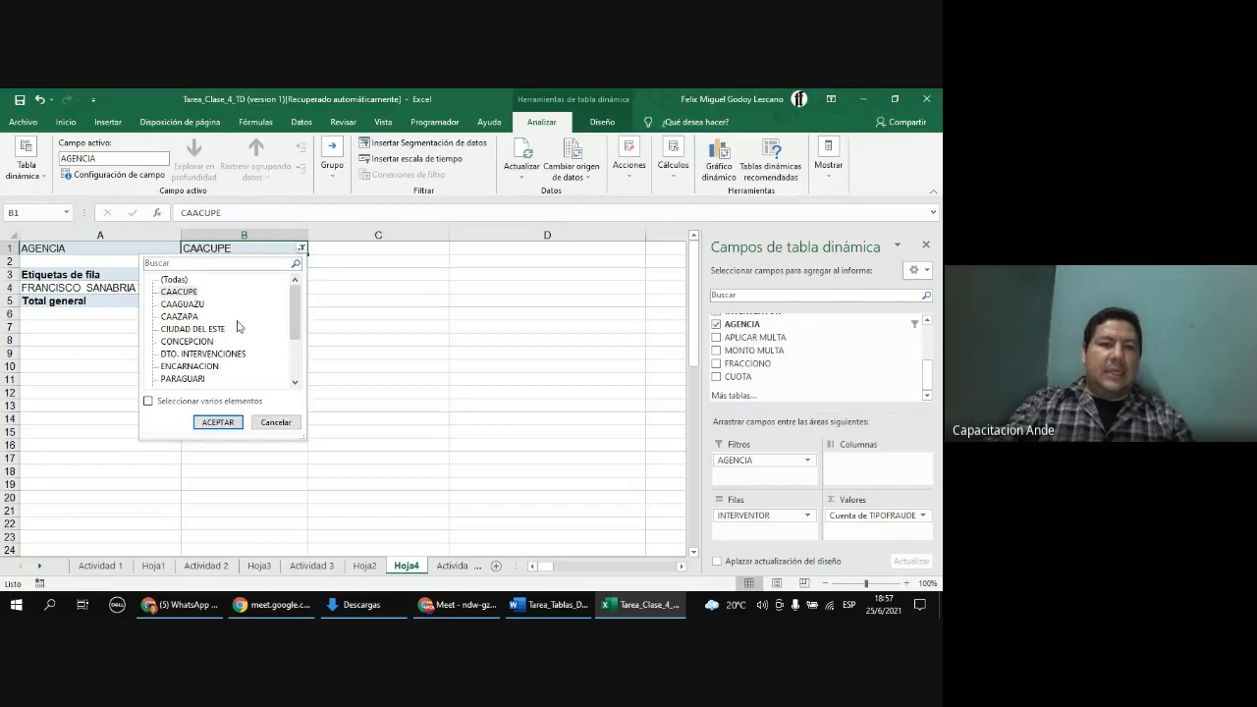
click(149, 402)
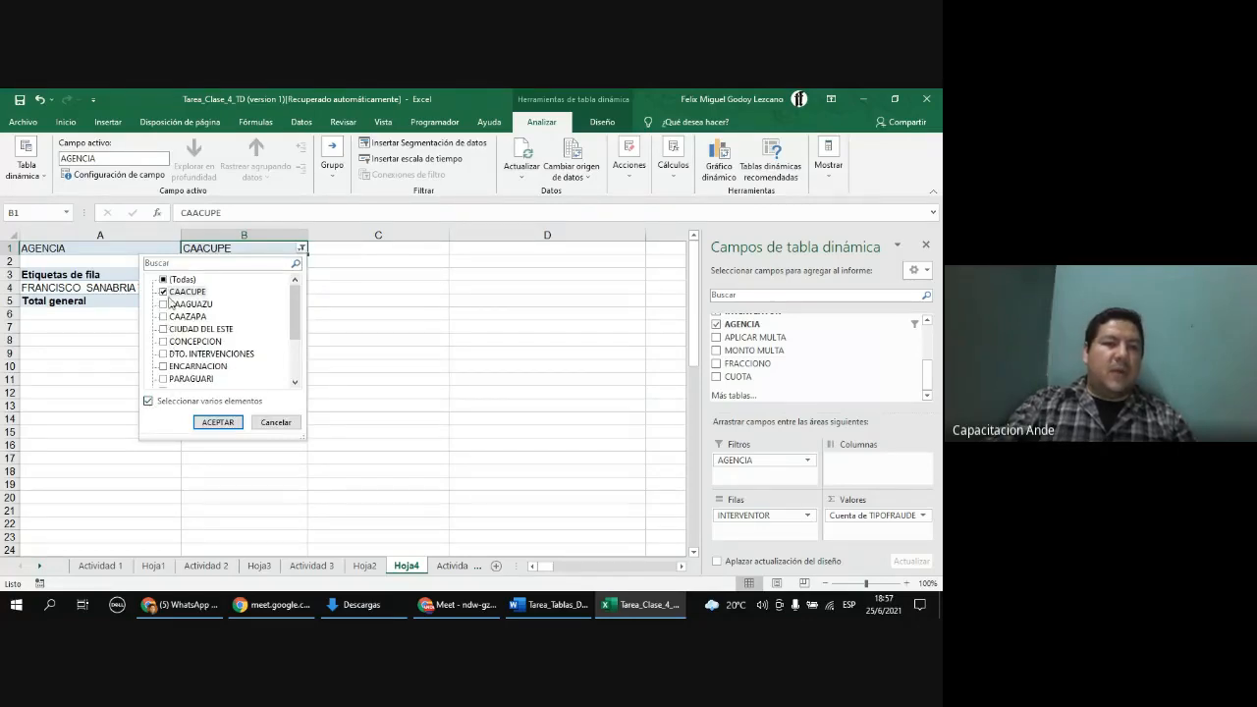
click(167, 332)
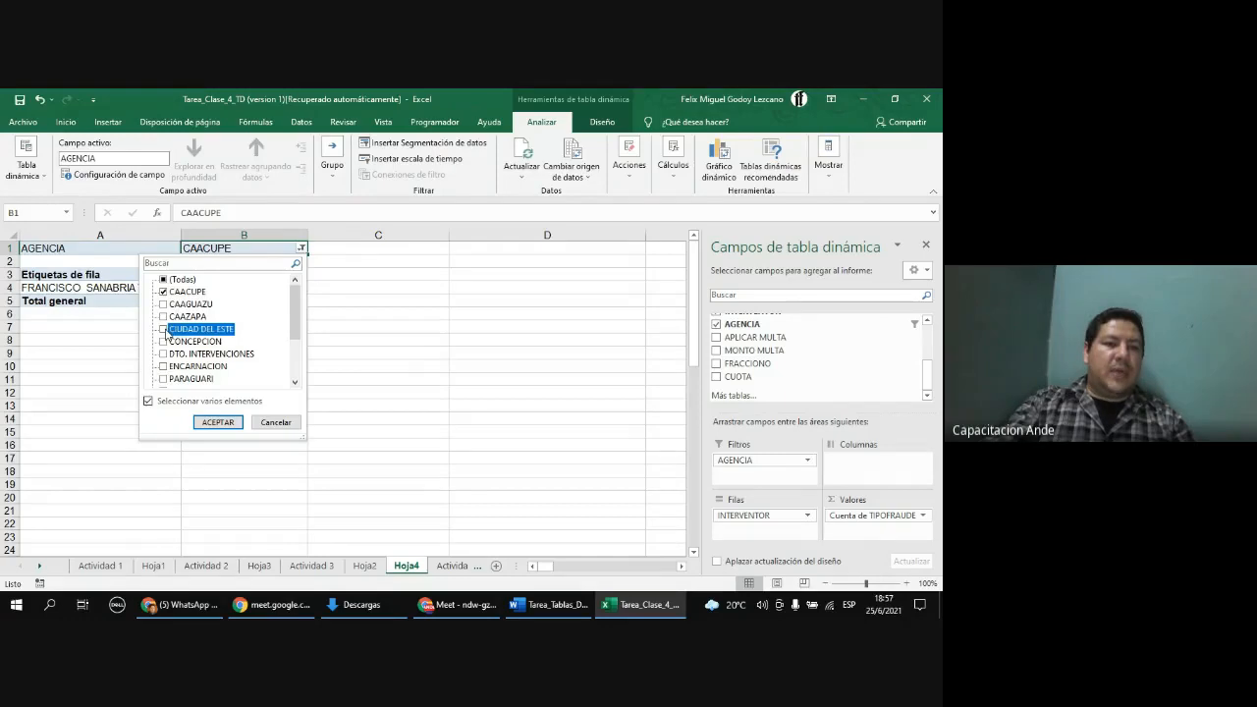
click(218, 422)
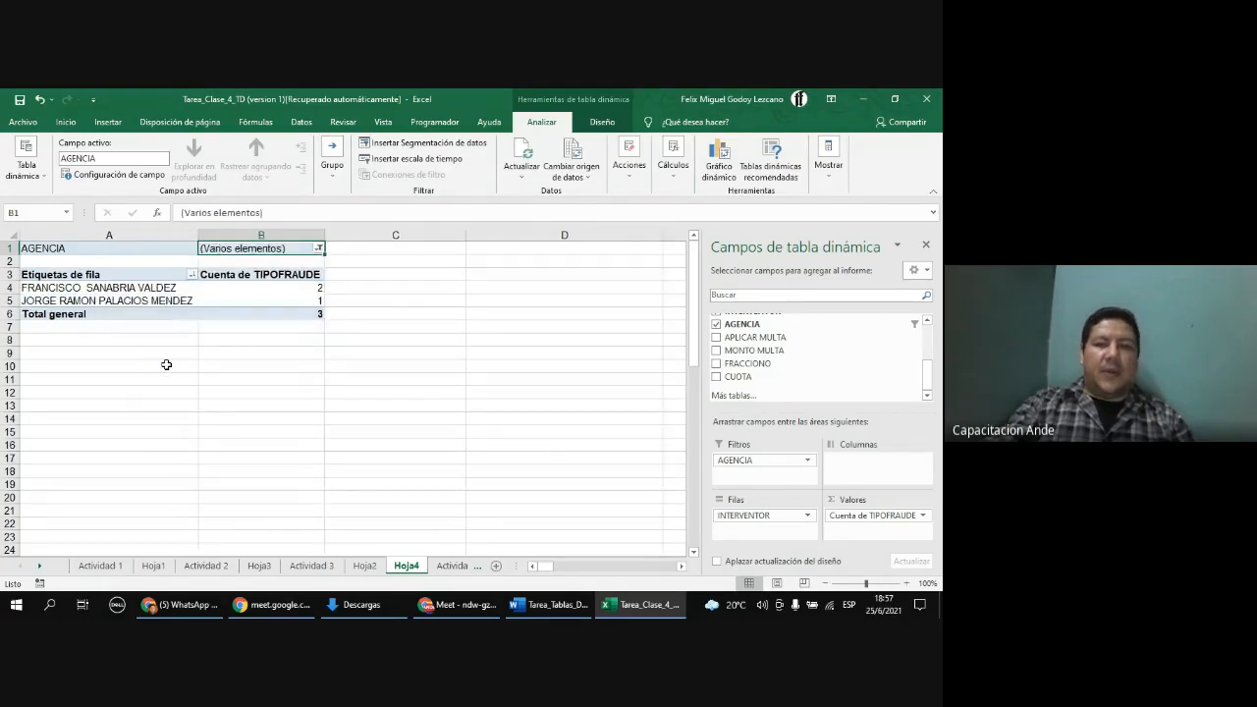
Step: Sort the interventor row labels from A to Z
click(193, 275)
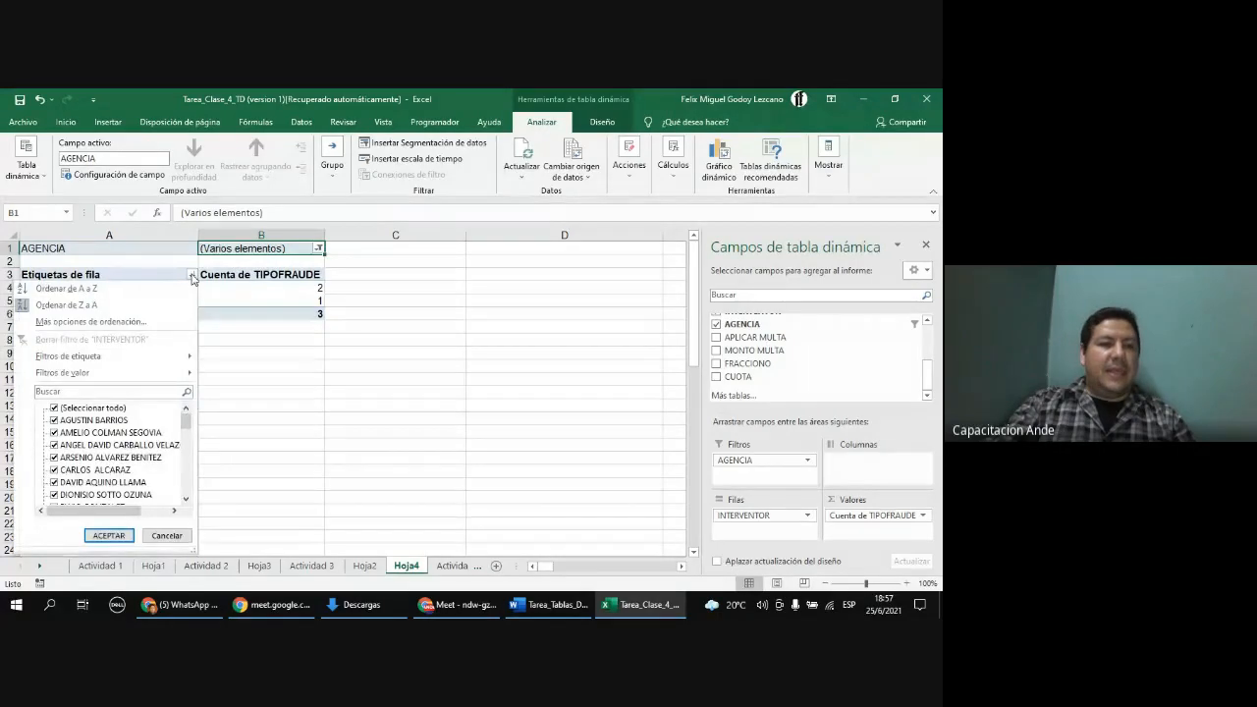
click(155, 291)
click(224, 299)
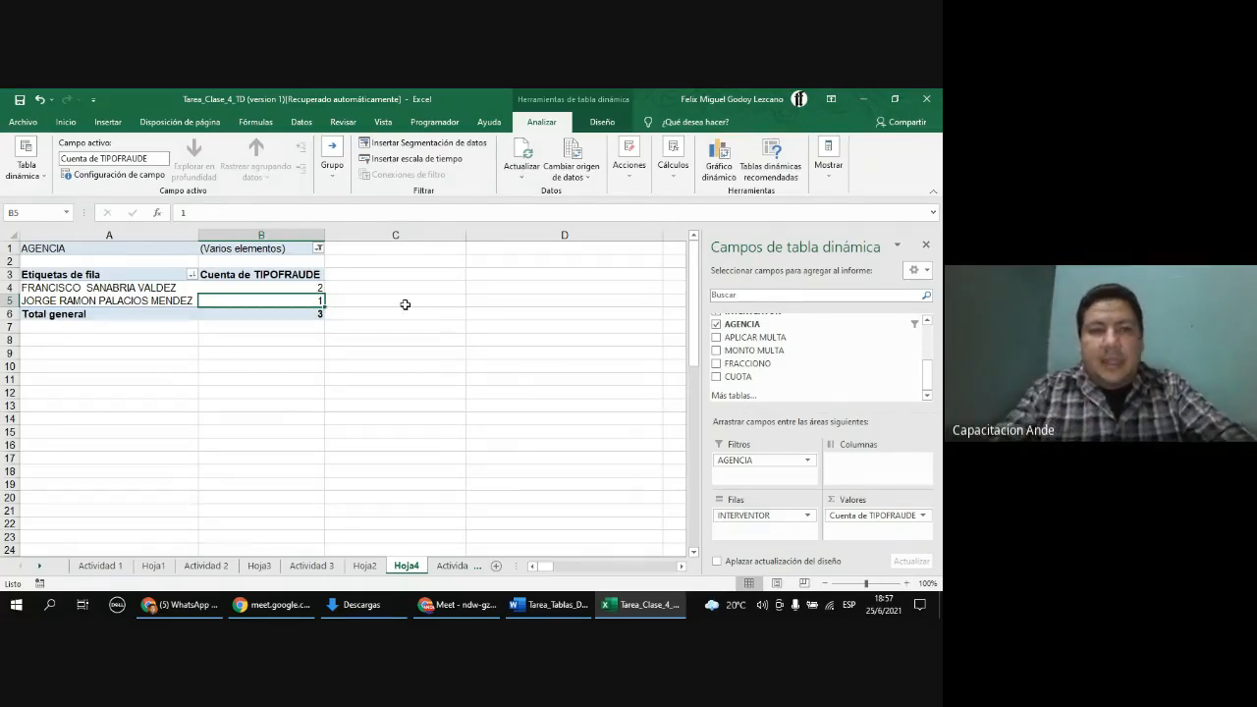
Step: Change the AGENCIA filter to show only PARAGUARI
click(318, 248)
click(186, 291)
click(183, 329)
click(183, 378)
click(235, 422)
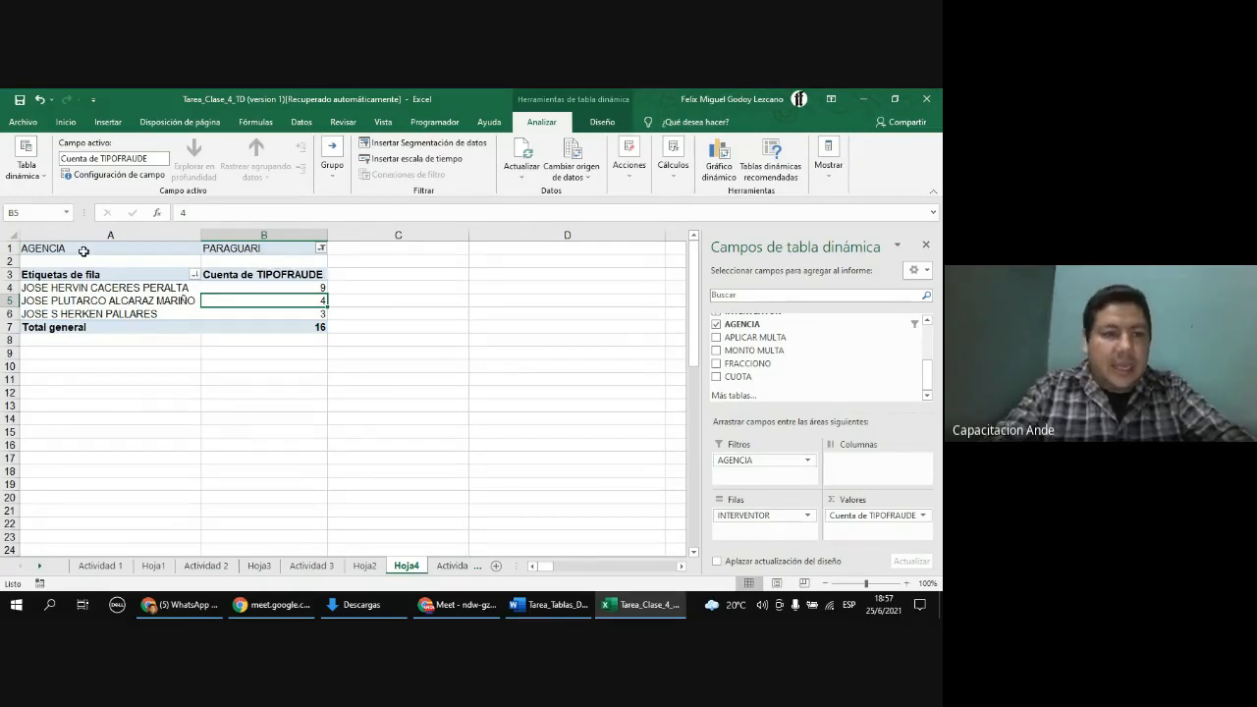
Step: Reset the AGENCIA report filter to show all agencies
click(10, 247)
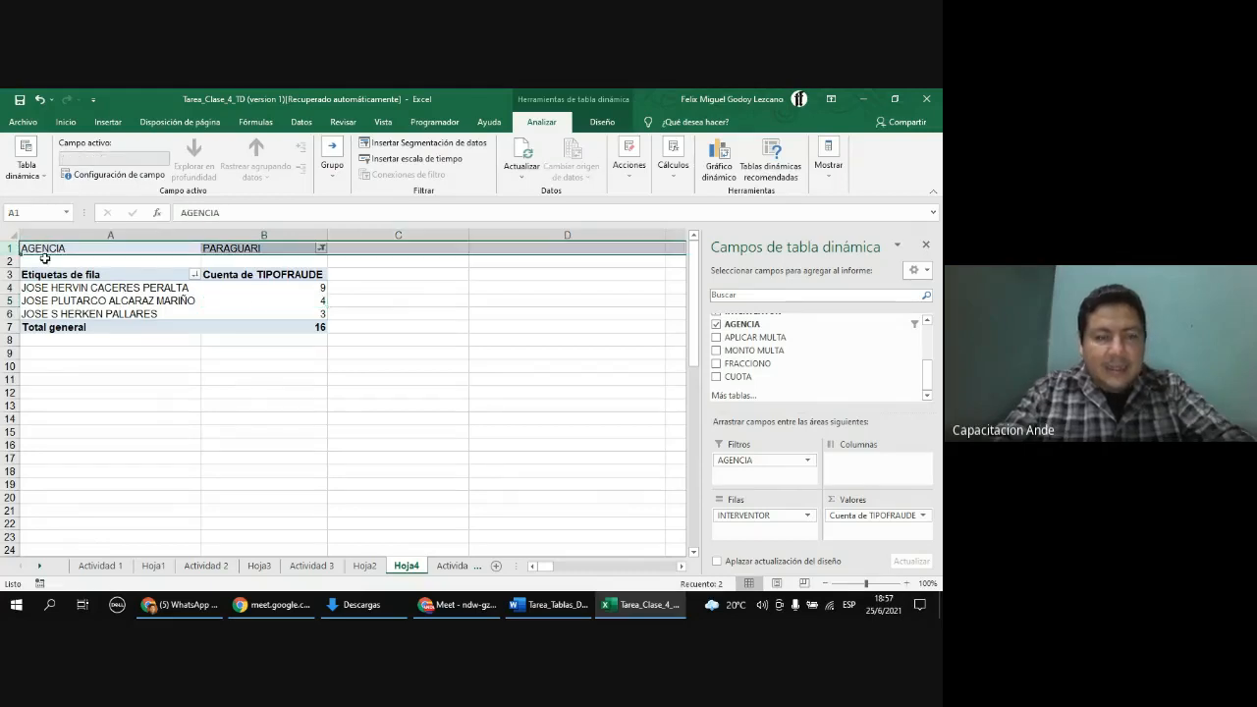
click(907, 583)
click(907, 583)
click(906, 583)
click(397, 253)
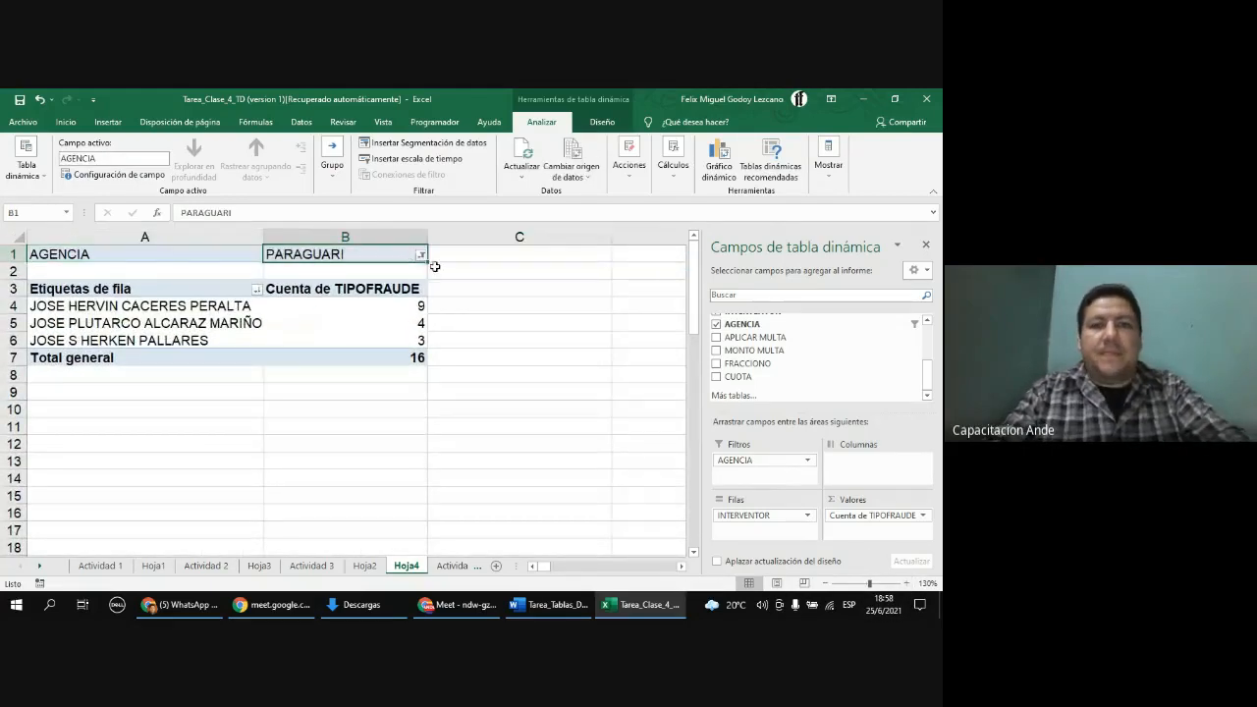
click(421, 255)
click(283, 288)
click(337, 430)
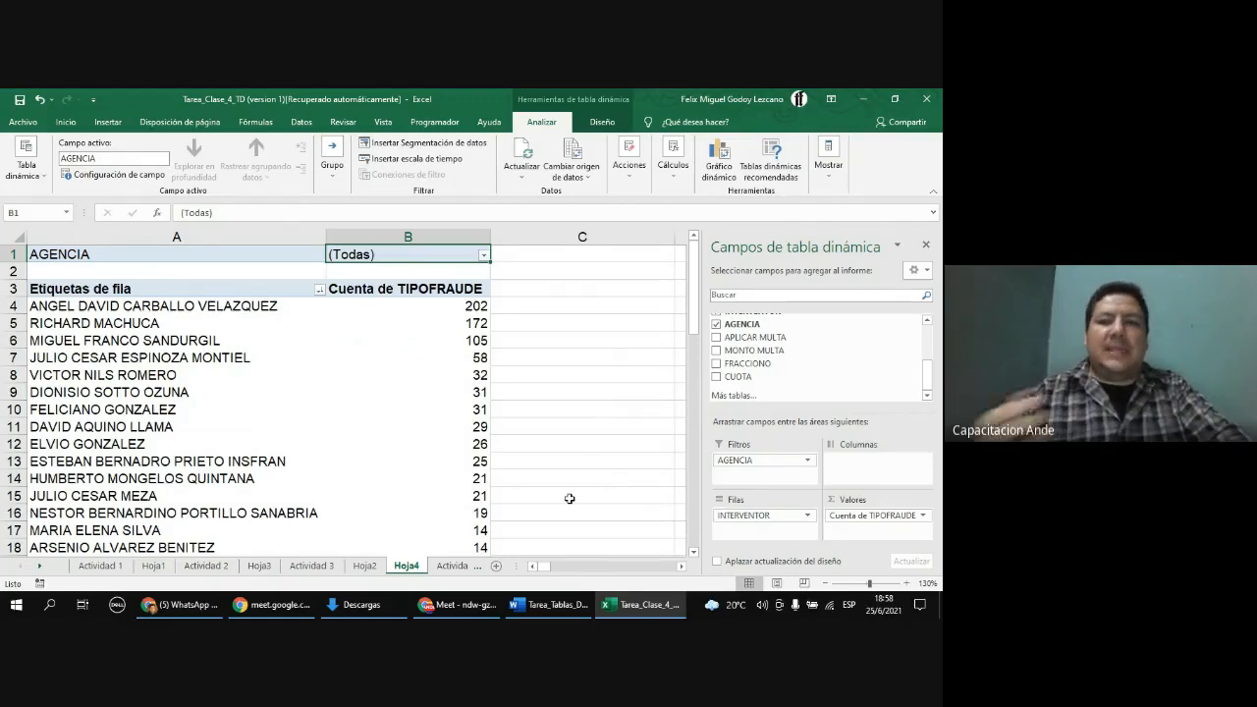
Step: Add ESTADOFRAUDE as a second report filter and filter it to Anulado
scroll(845, 364, up, 3)
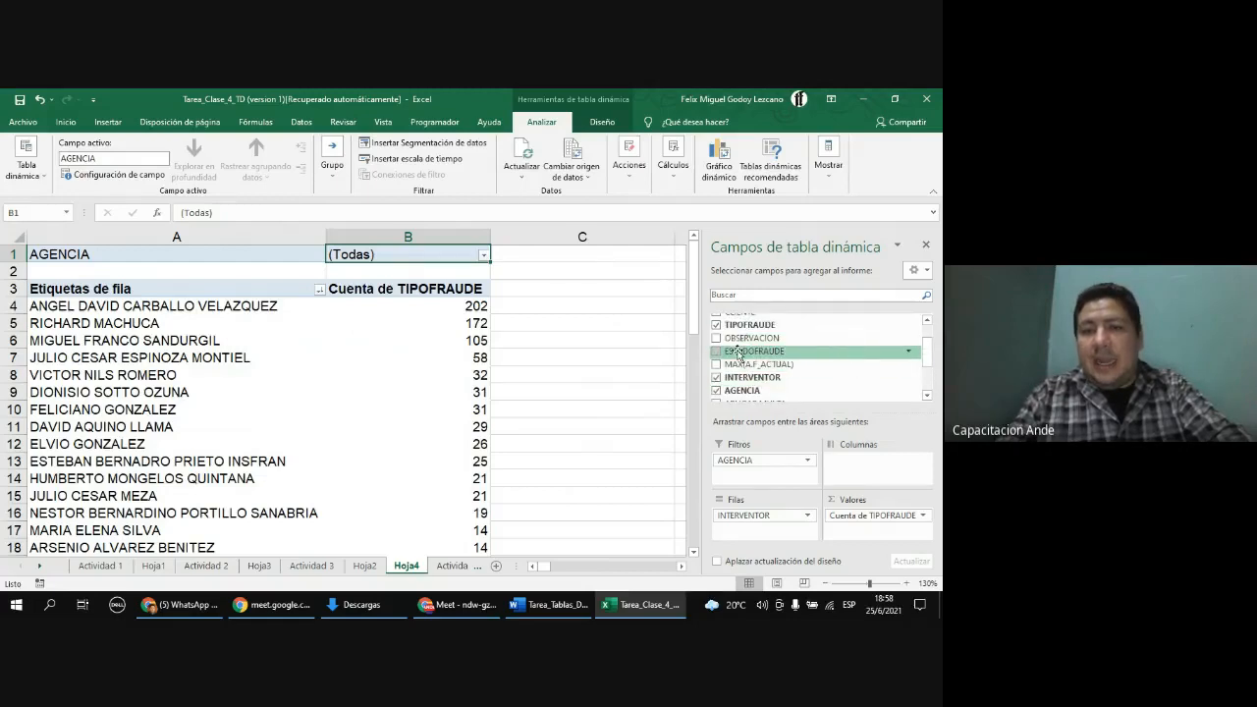
drag(755, 354, 771, 477)
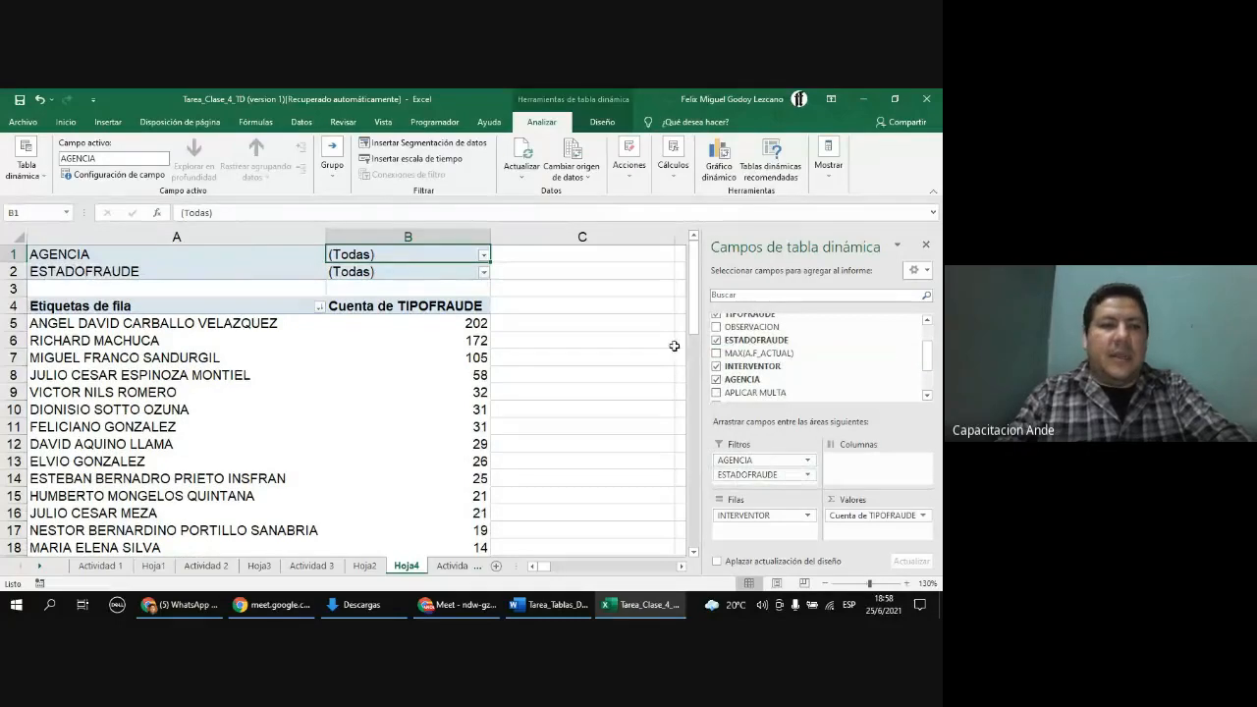
click(164, 248)
click(167, 269)
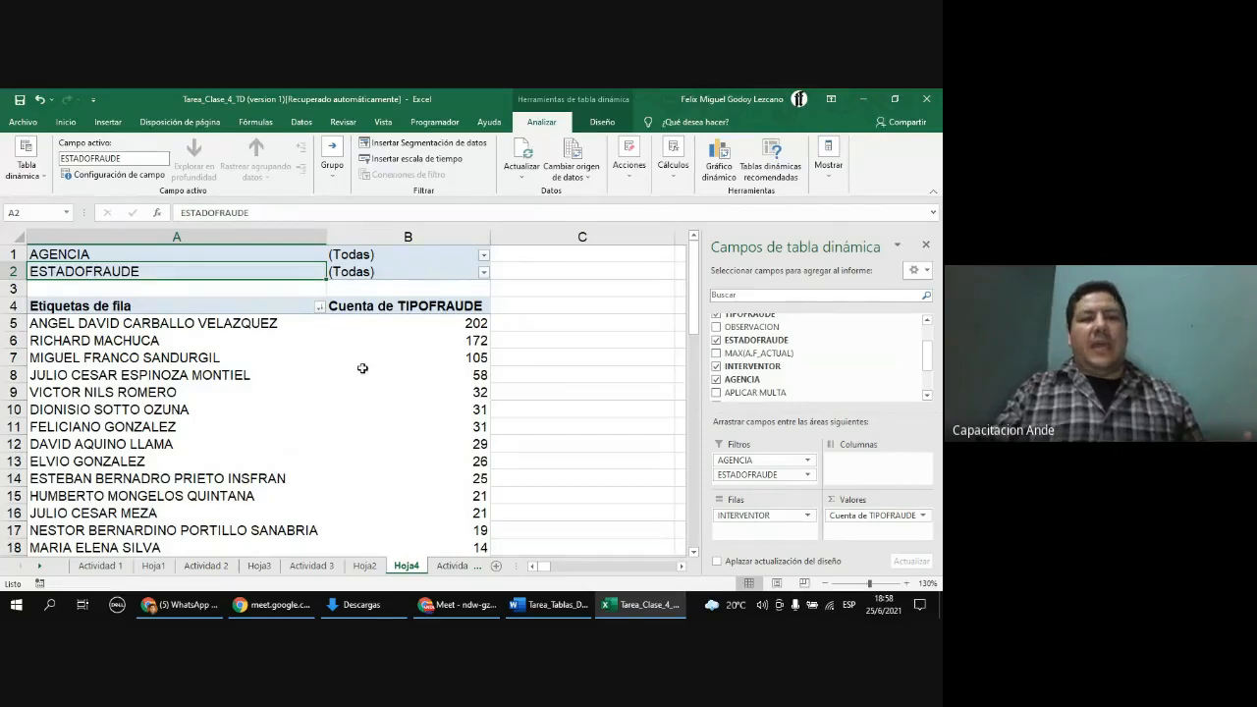
click(184, 307)
click(267, 339)
click(349, 311)
click(145, 375)
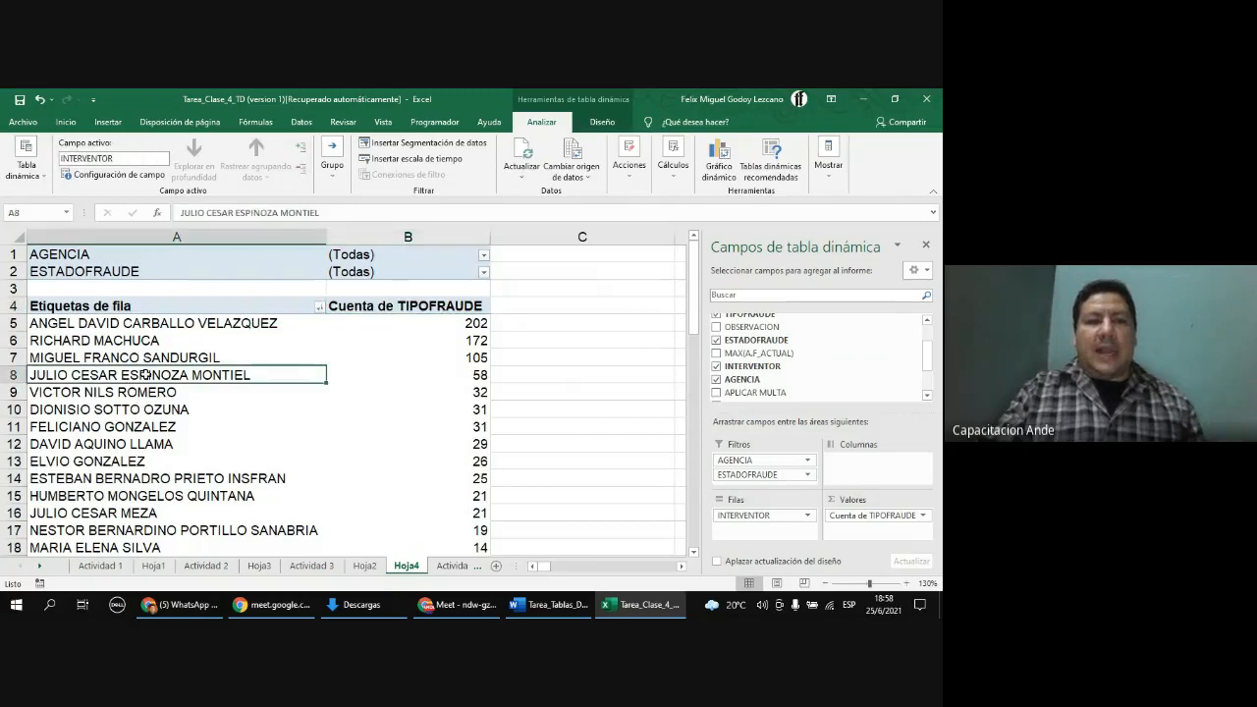
click(192, 286)
click(194, 272)
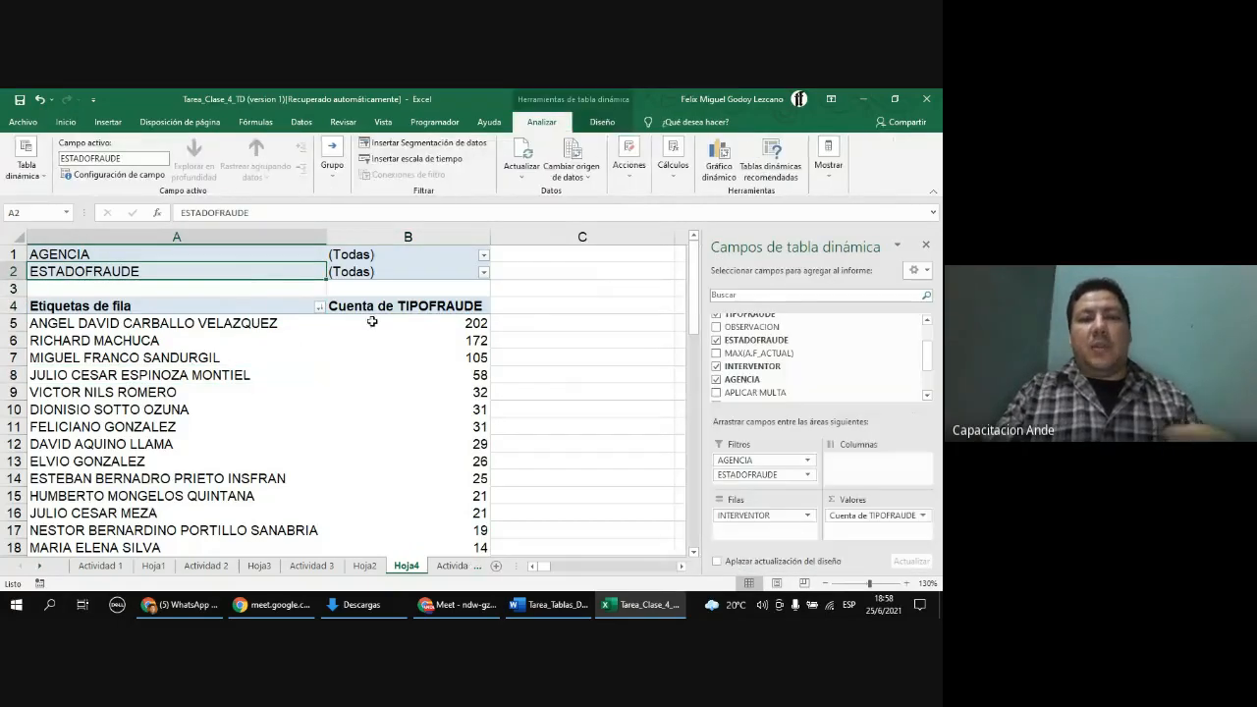
click(483, 272)
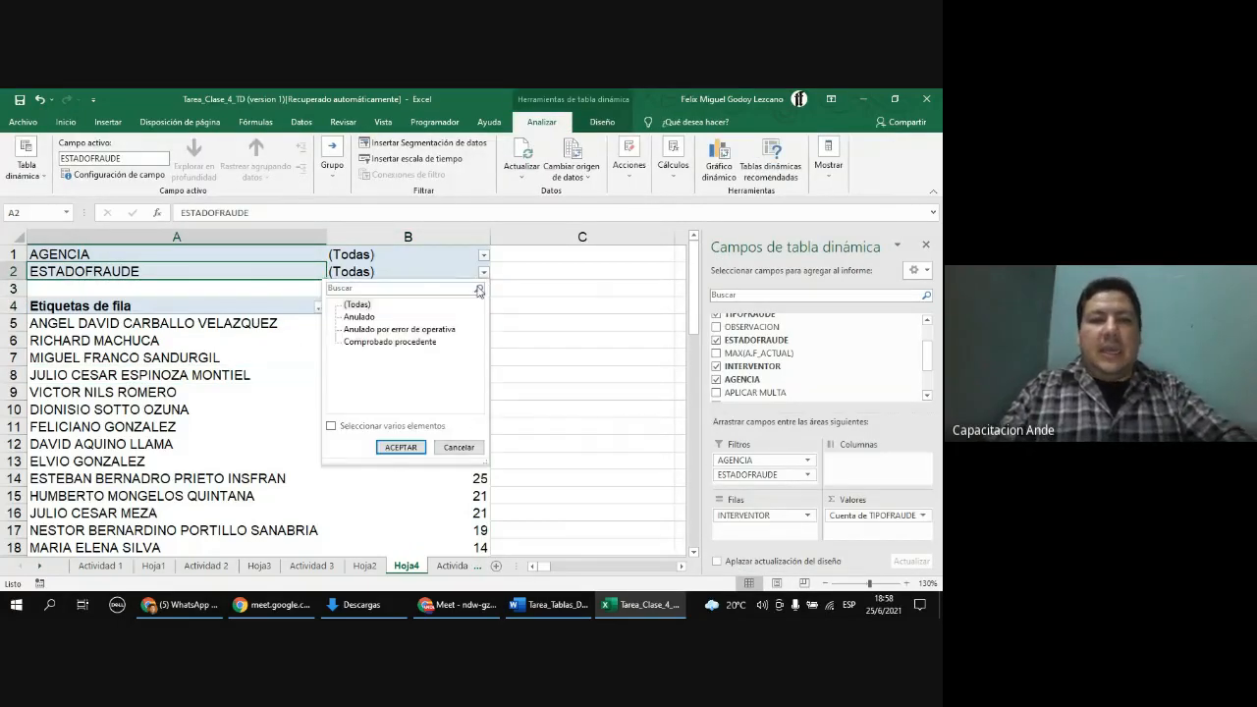
click(363, 317)
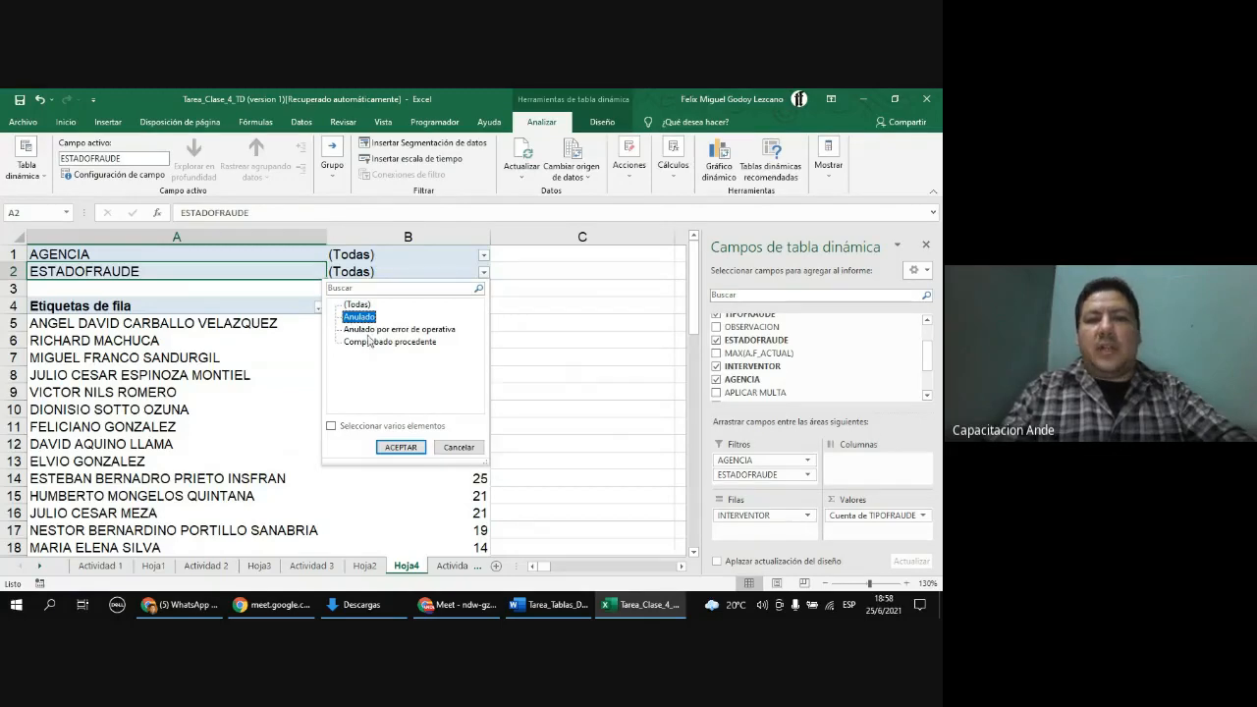
click(401, 447)
Step: Change the ESTADOFRAUDE filter to Comprobado procedente
click(326, 274)
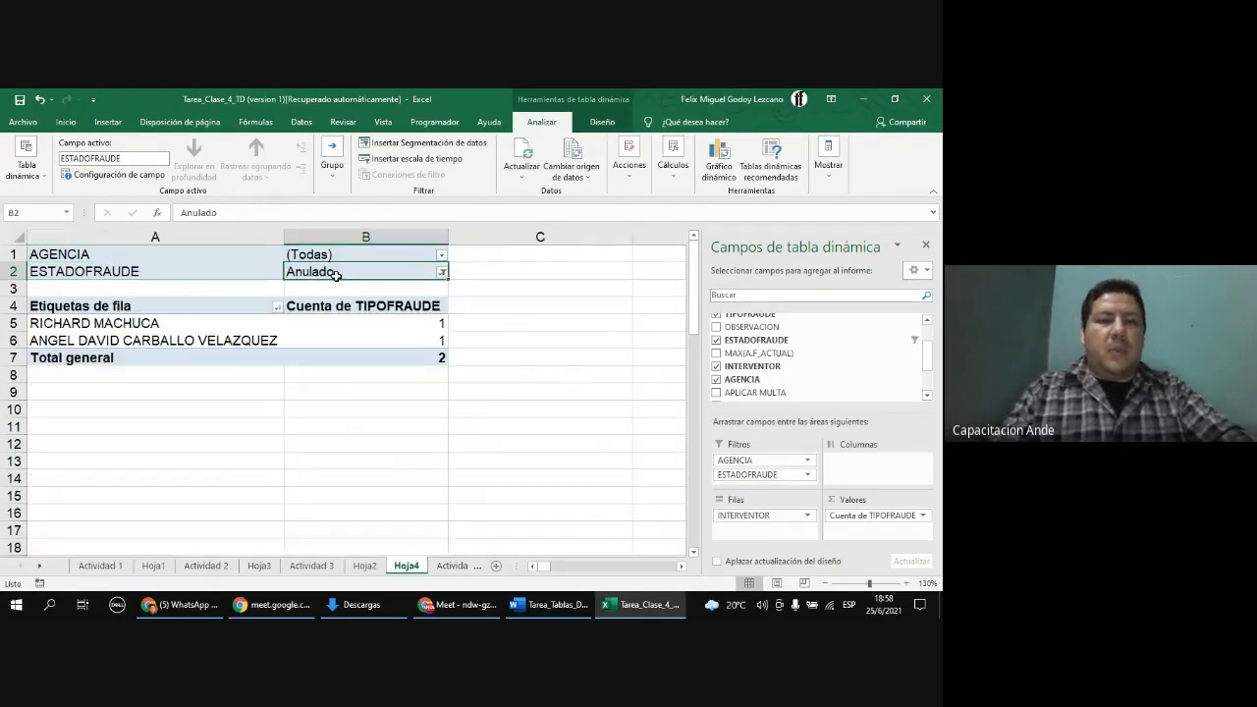
click(442, 272)
click(373, 342)
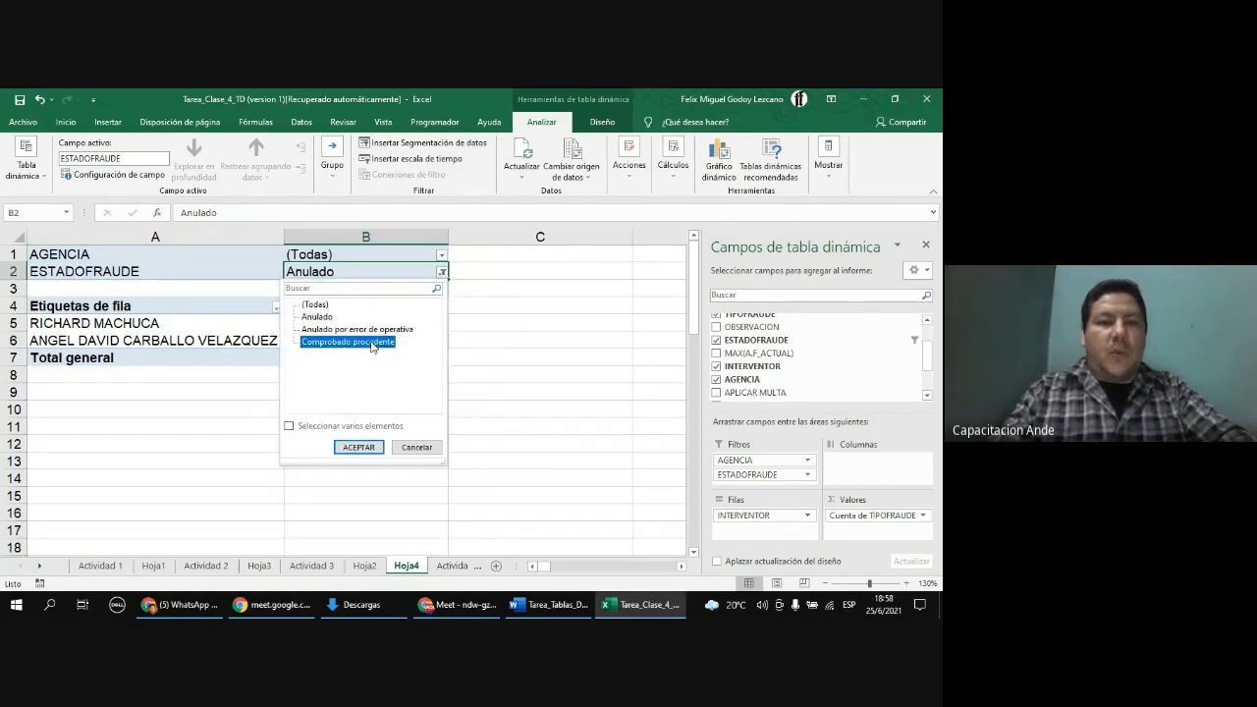
click(359, 446)
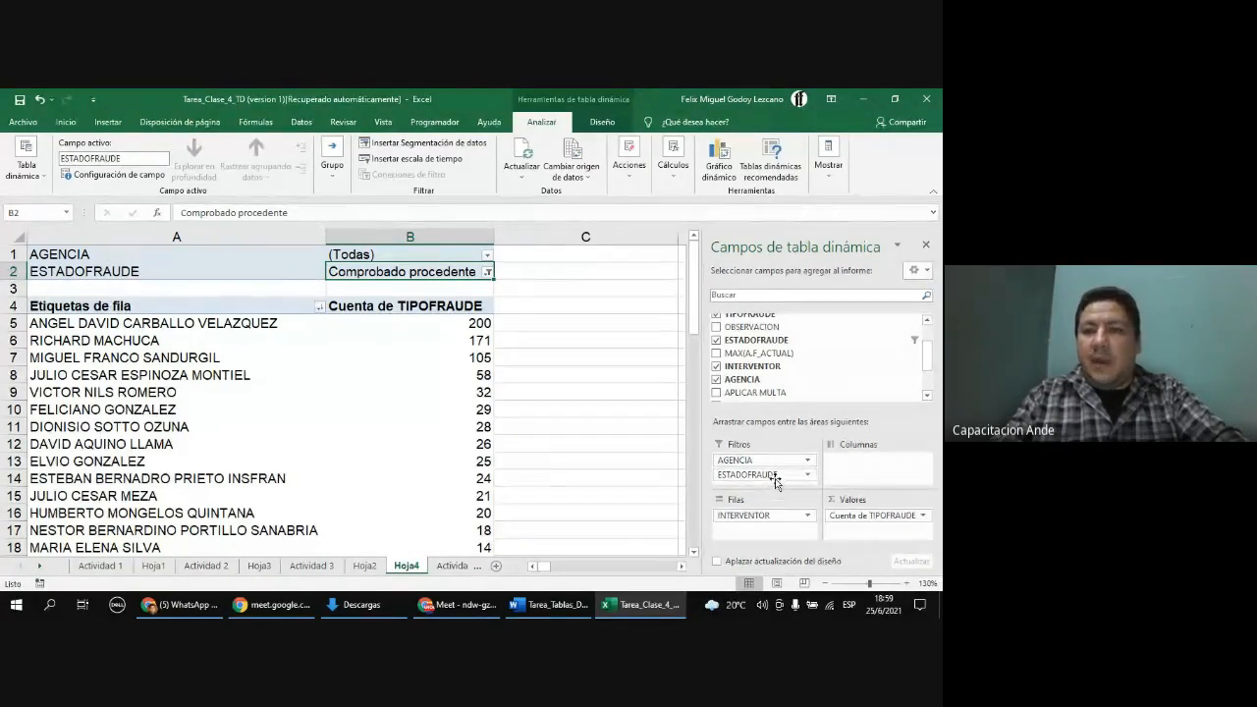
Step: Remove the ESTADOFRAUDE and AGENCIA fields from the PivotTable's report filters
drag(777, 480, 790, 366)
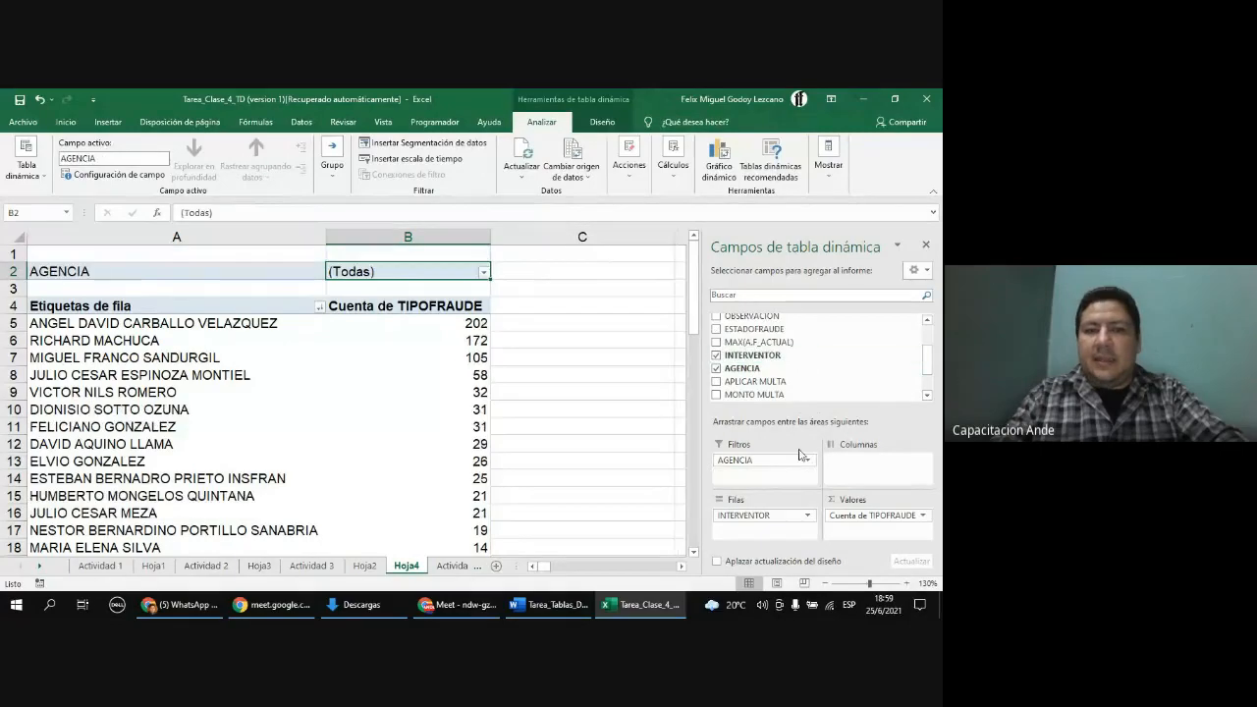
drag(774, 464, 782, 359)
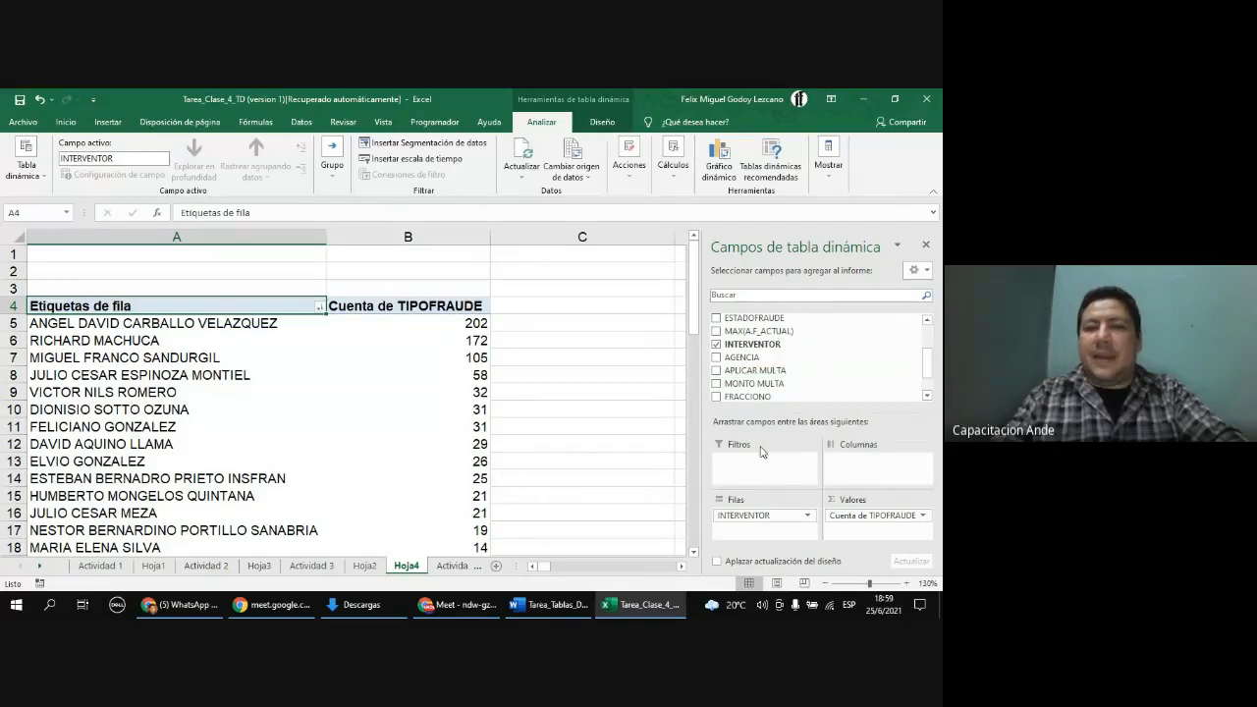
scroll(828, 360, up, 2)
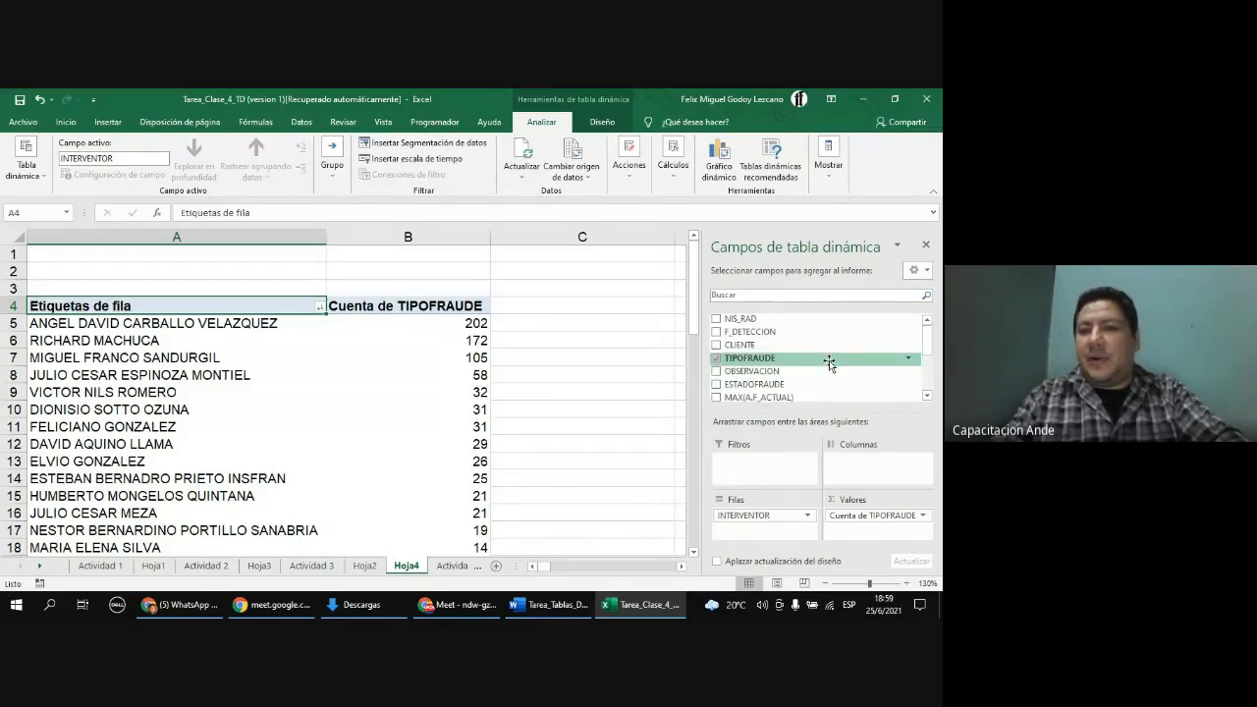
scroll(827, 378, down, 1)
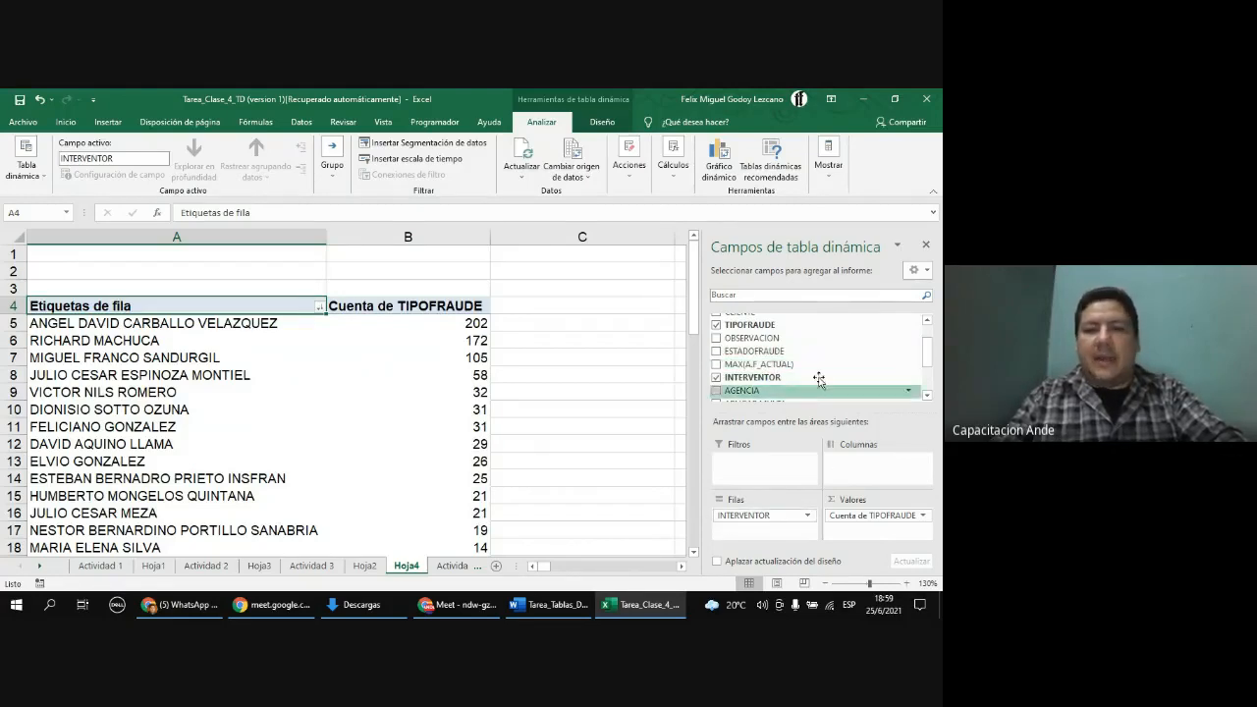
click(320, 308)
drag(314, 453, 312, 421)
click(294, 568)
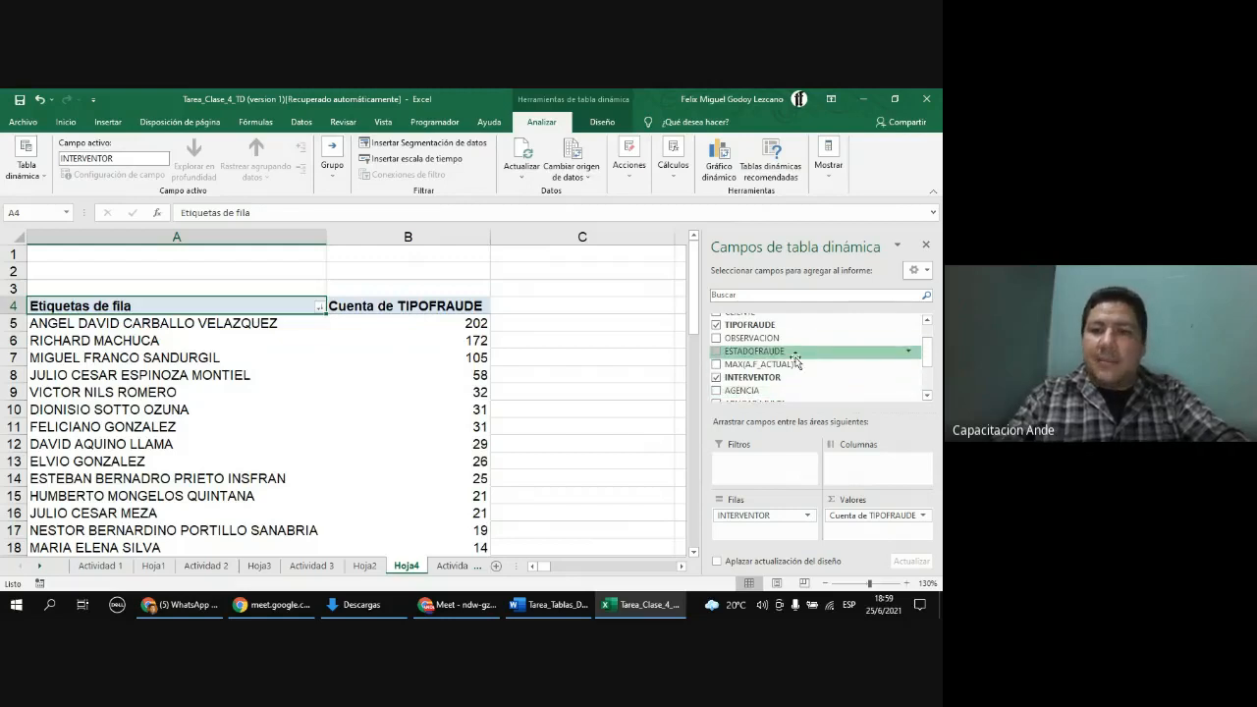
Step: Add FRACCIONO as a report filter to the PivotTable and filter it to SI
scroll(781, 381, down, 1)
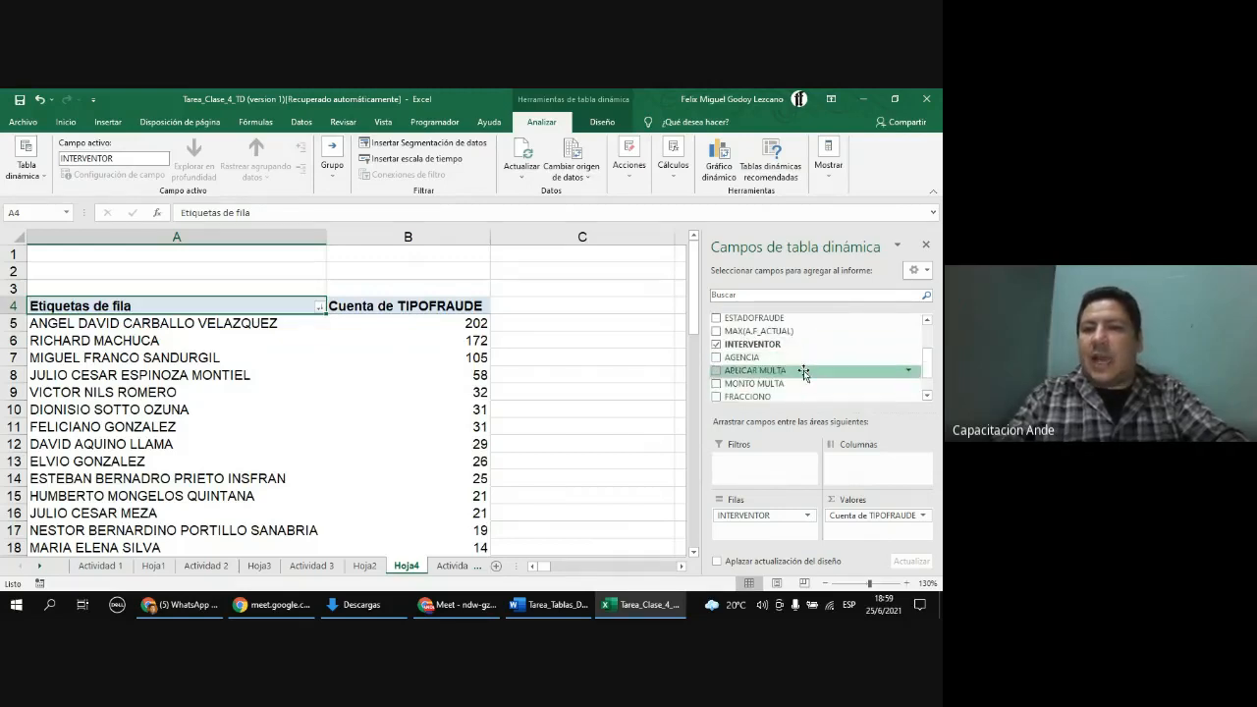
drag(795, 397, 782, 472)
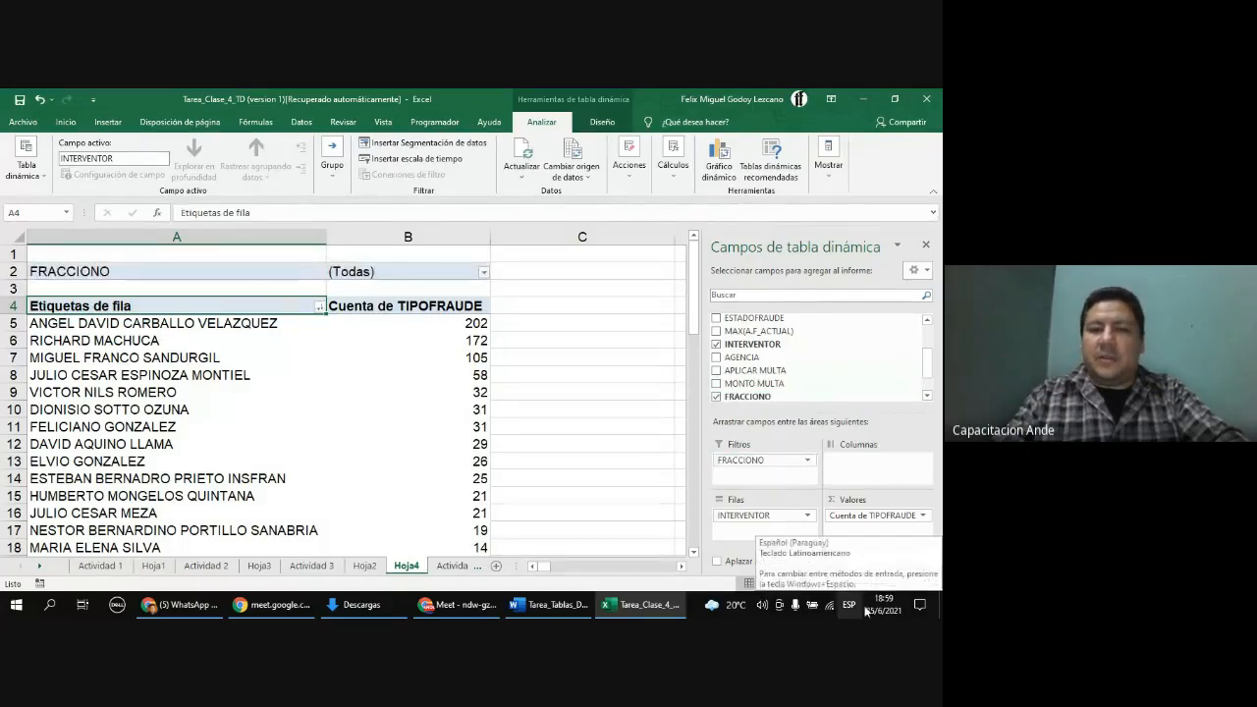
click(125, 271)
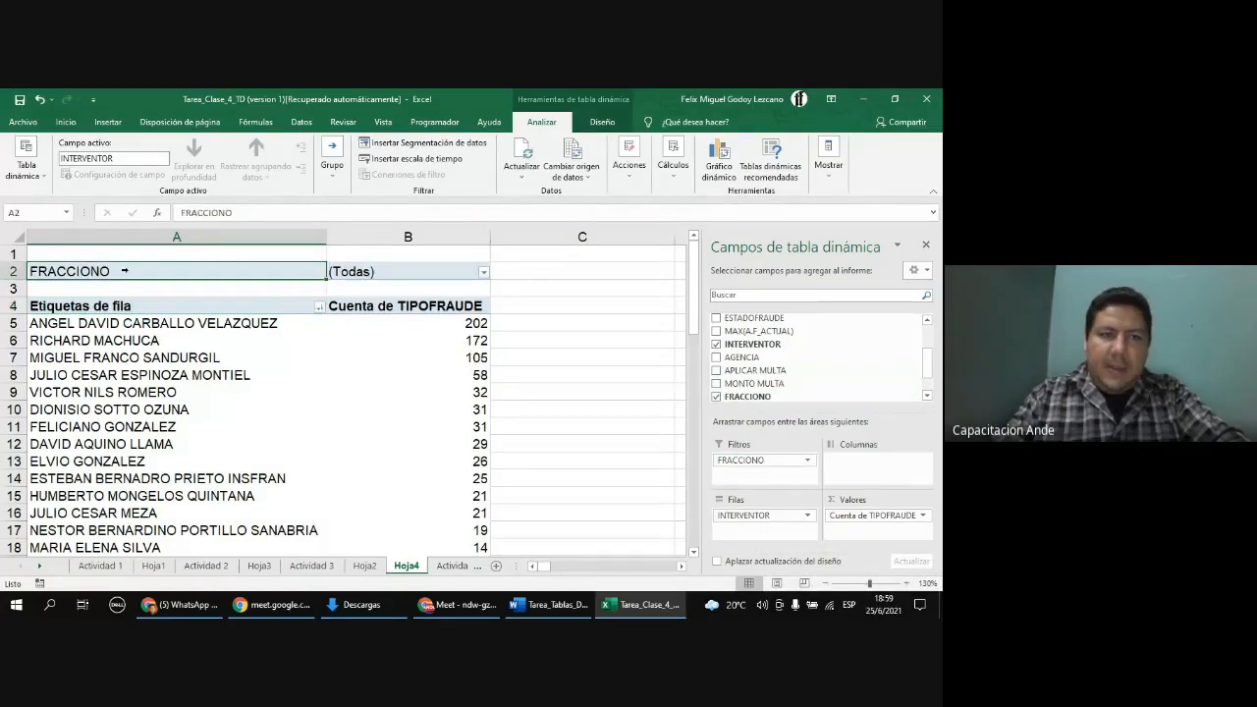
click(354, 272)
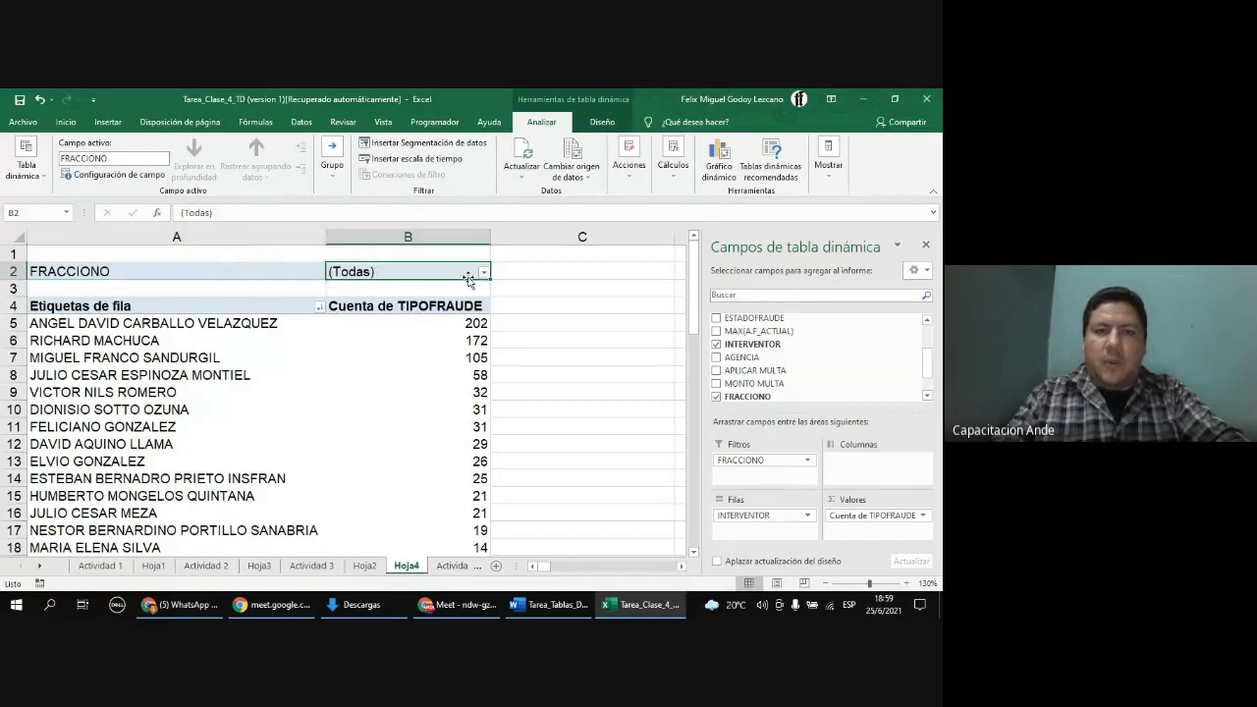
click(483, 273)
click(347, 329)
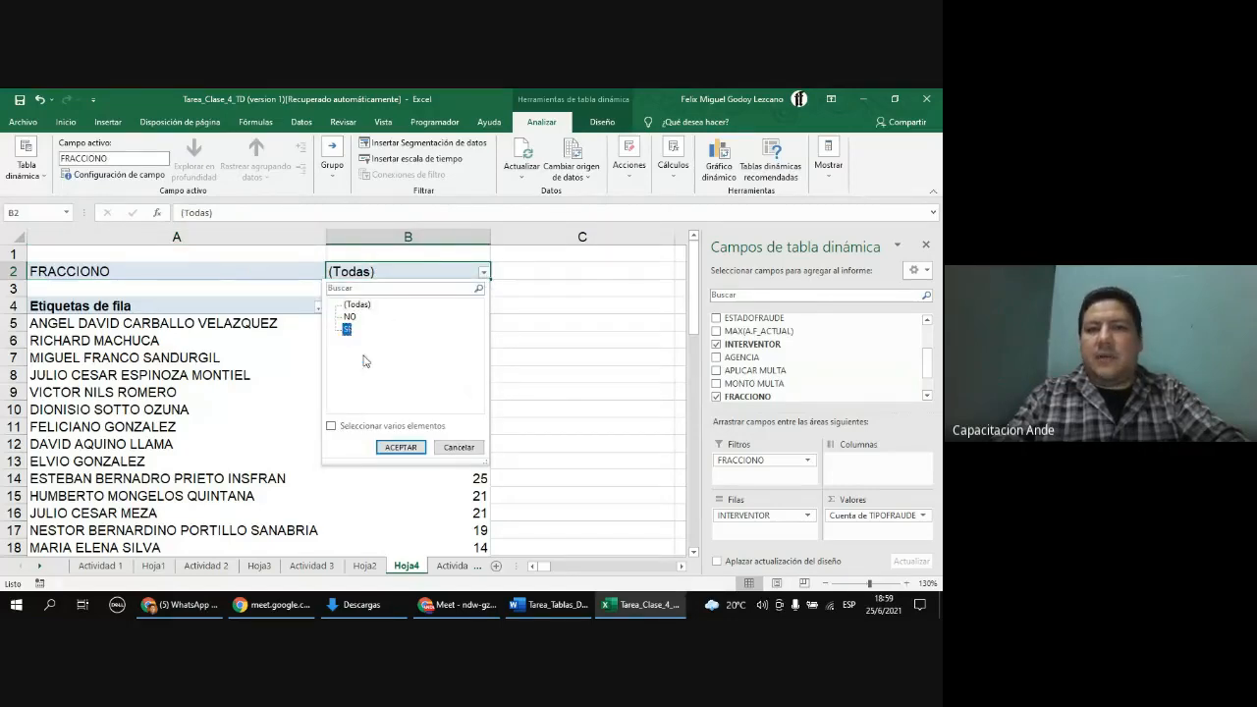
click(407, 448)
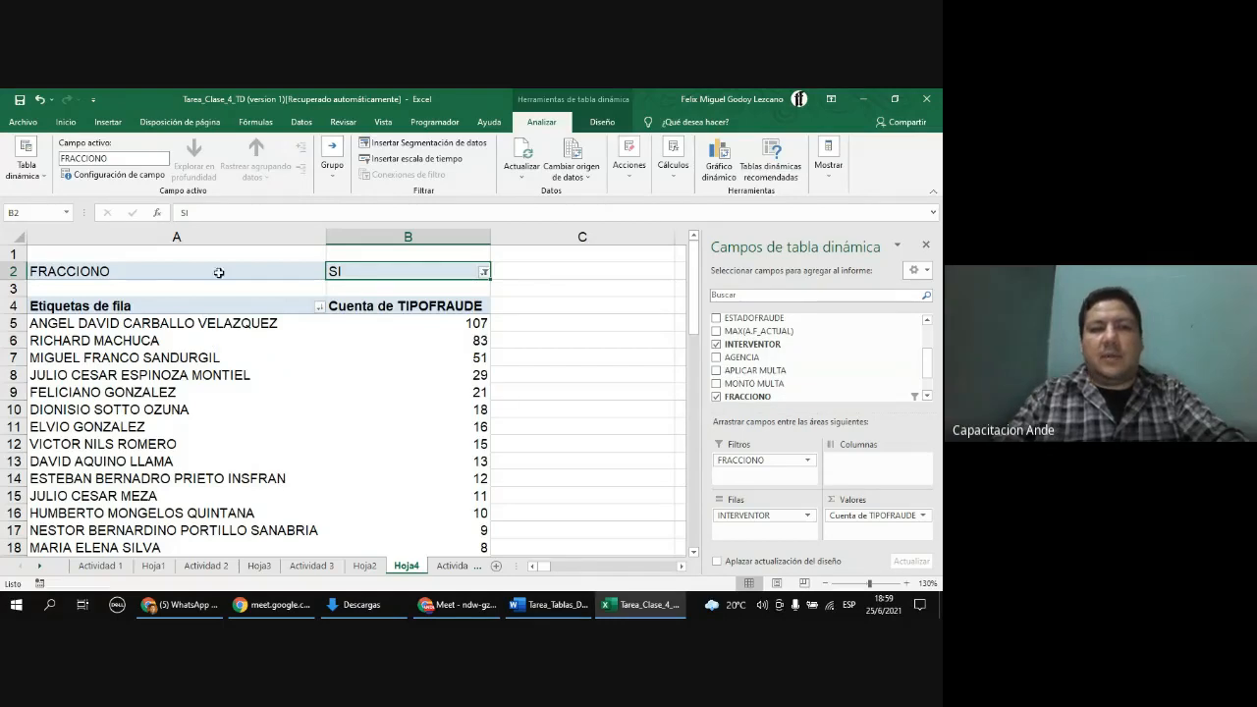
Step: Switch the FRACCIONO filter to NO, then remove FRACCIONO from the report filters
click(484, 273)
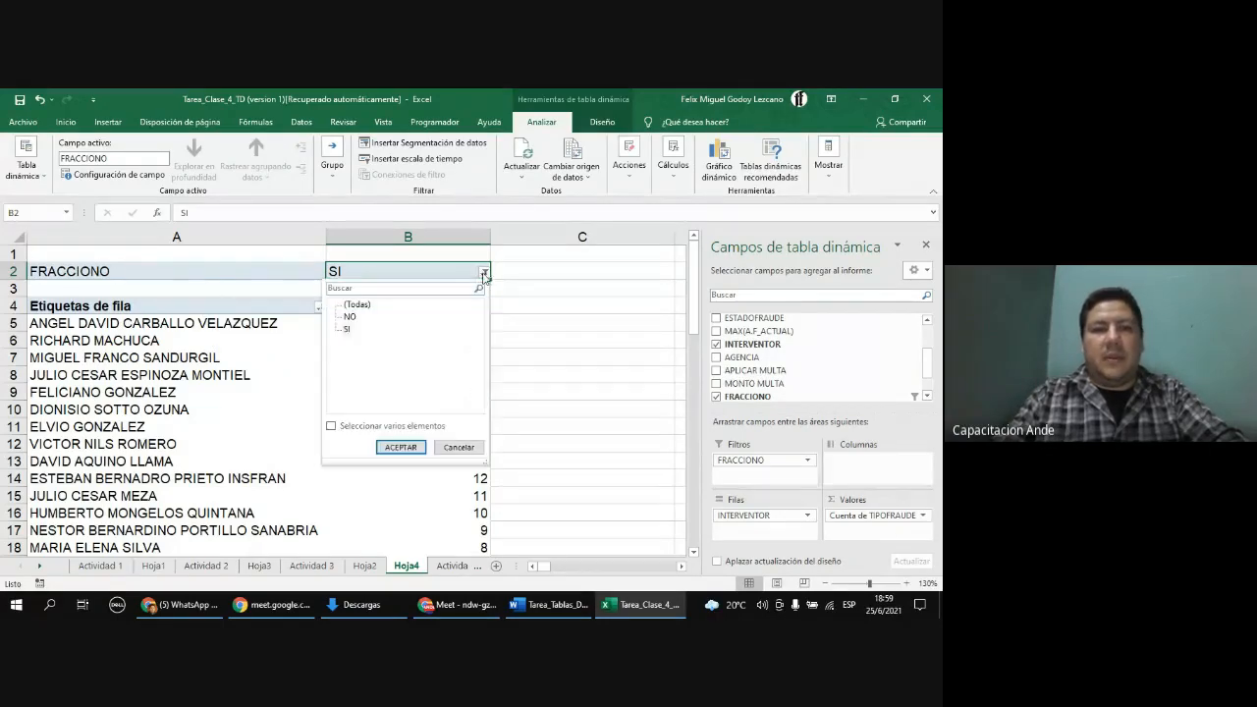
click(401, 447)
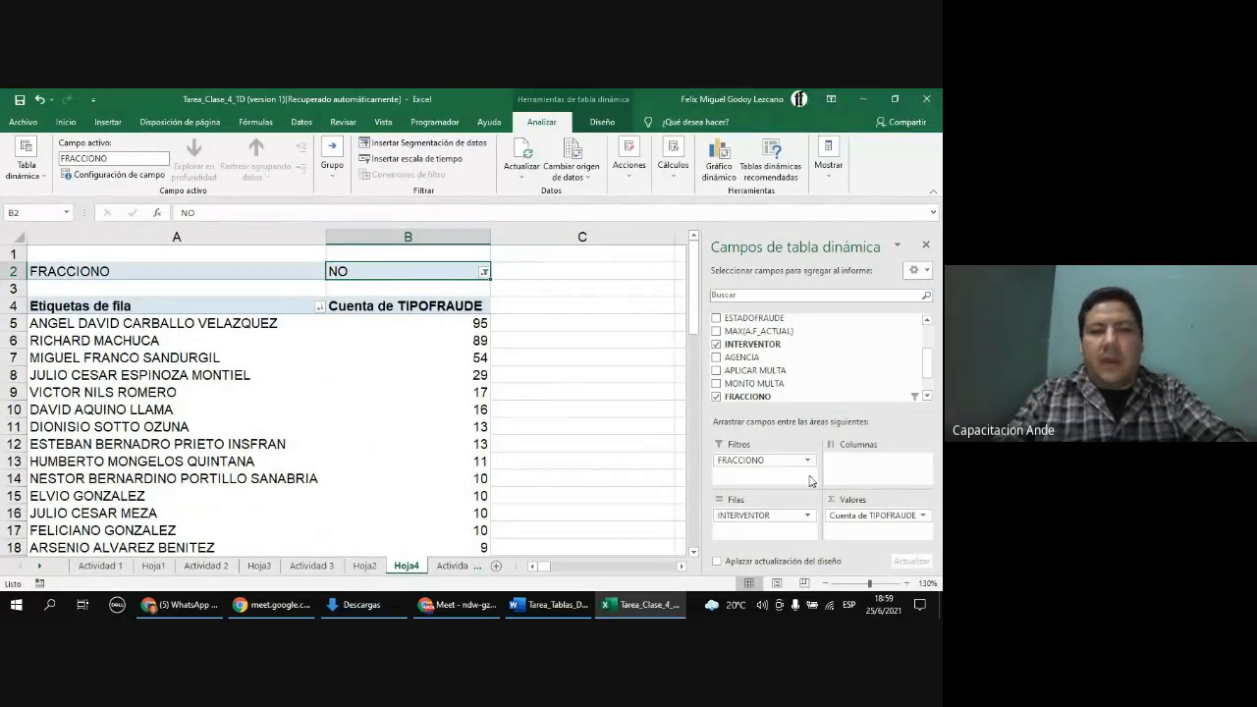
drag(766, 459, 799, 364)
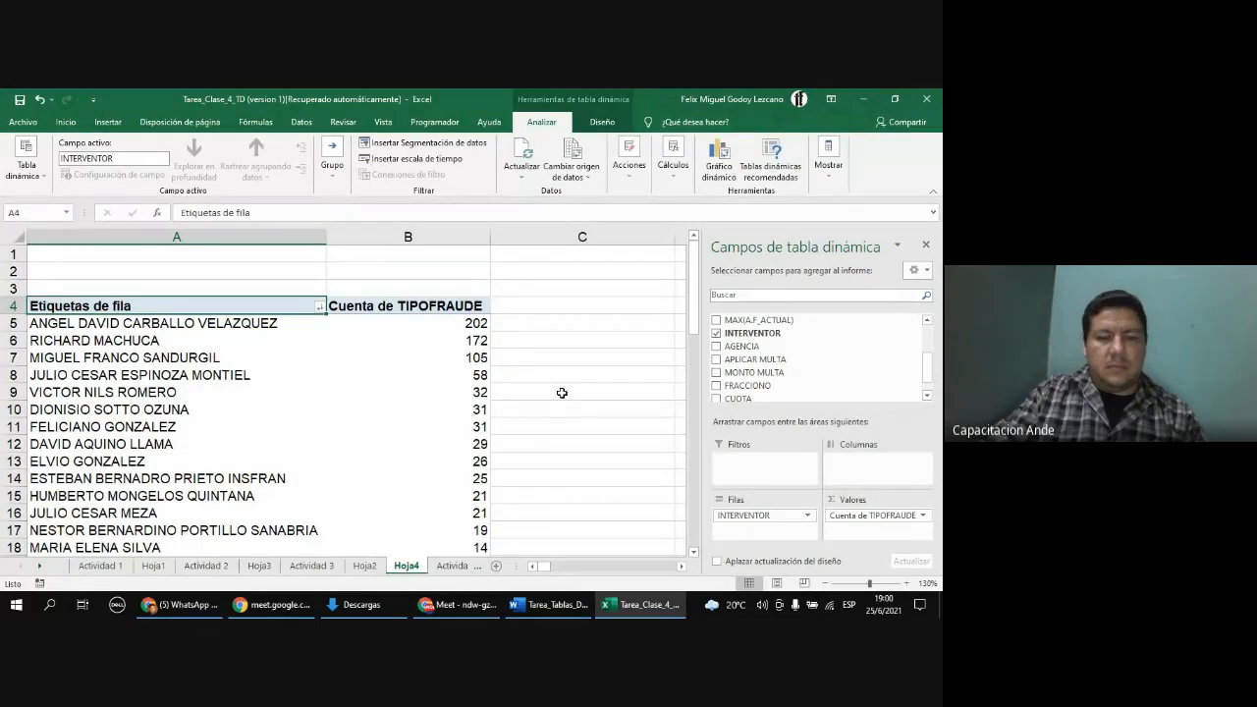
Step: Remove the Cuenta de TIPOFRAUDE field from the PivotTable's values
click(217, 378)
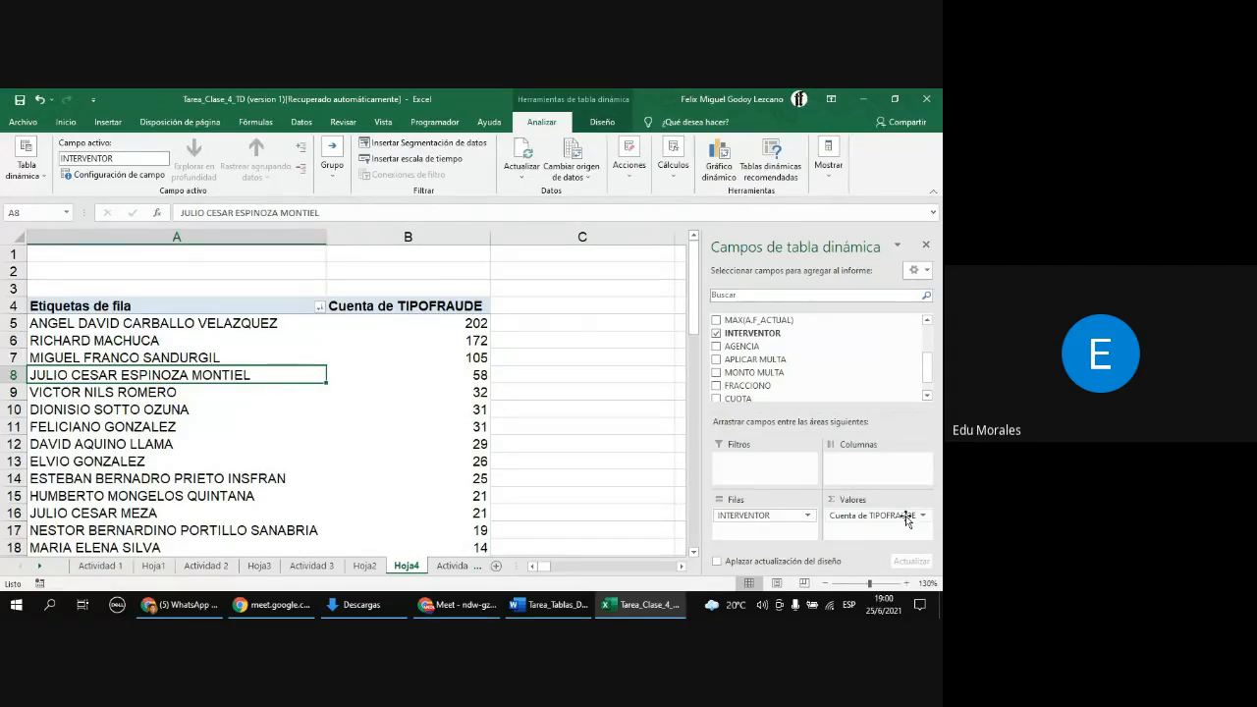
drag(924, 369, 928, 337)
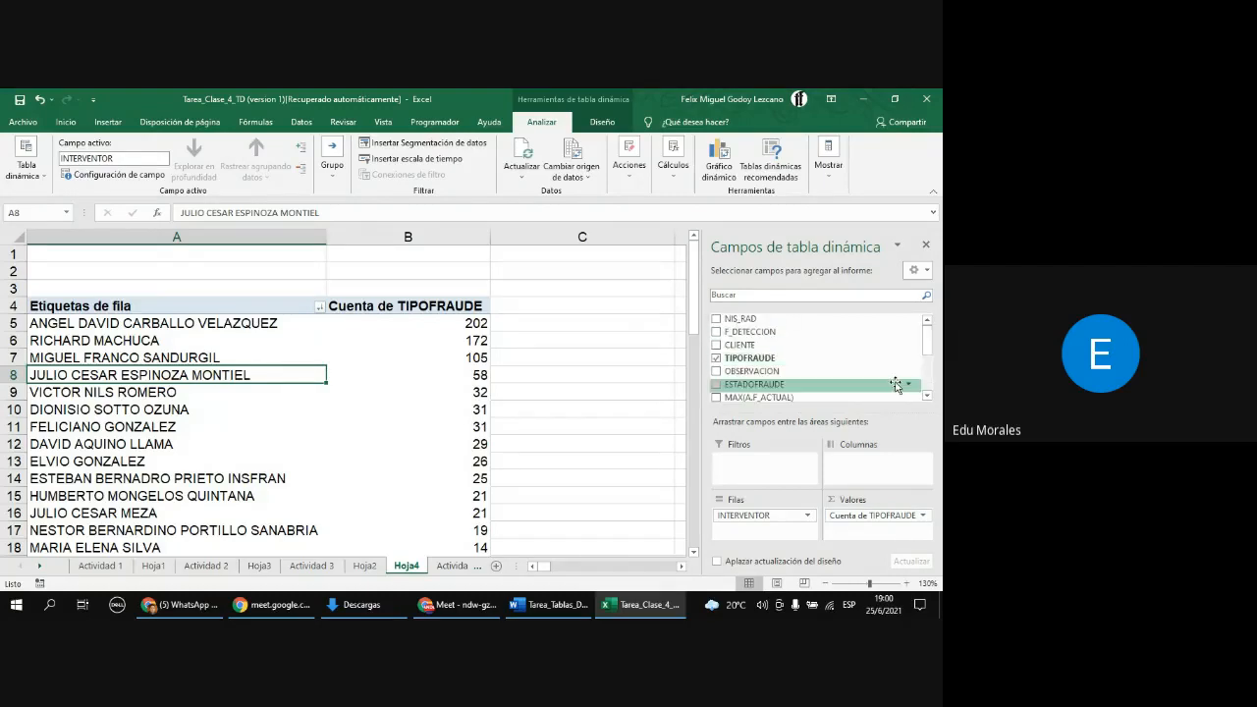
drag(899, 514, 864, 359)
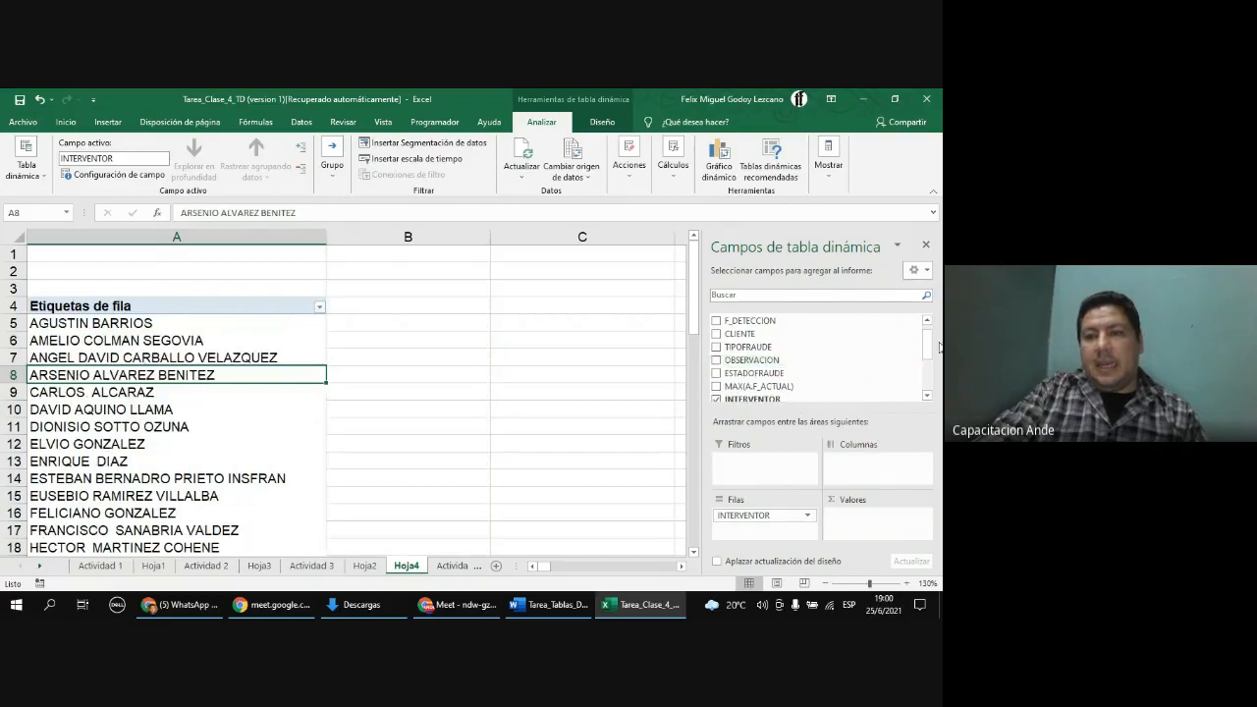
Step: Add the NIS_RAD field to the PivotTable's Values area
scroll(934, 350, up, 1)
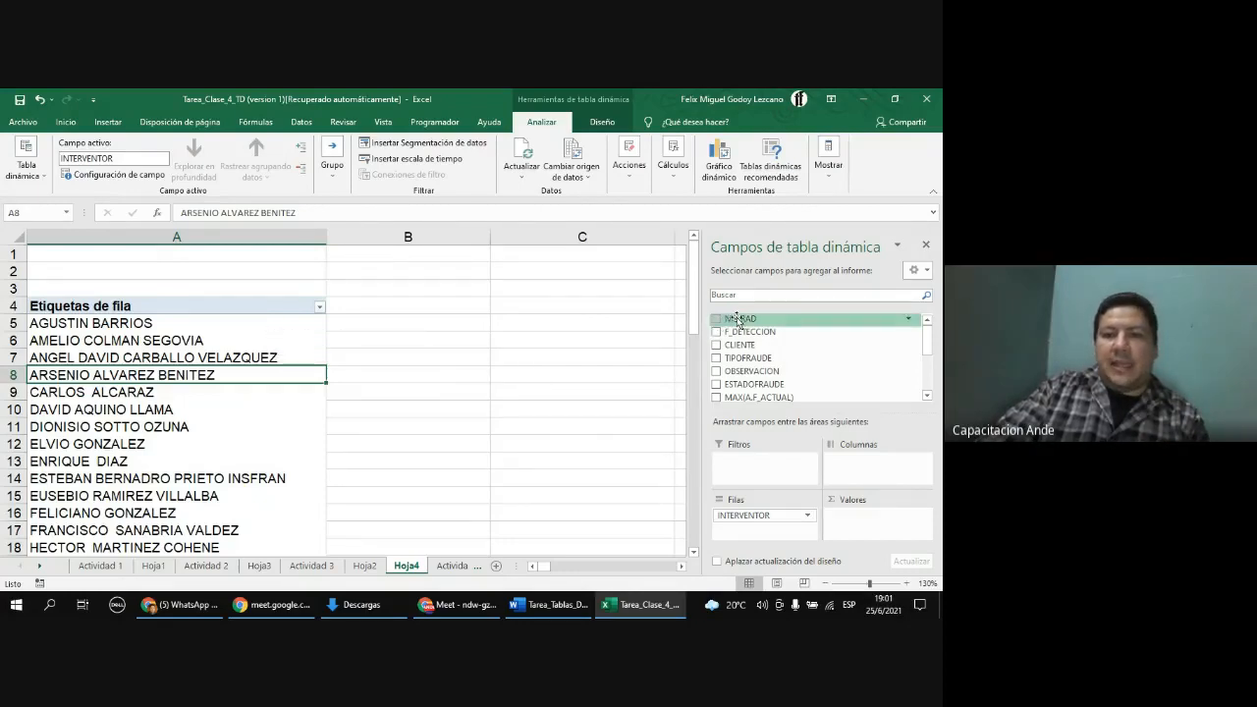
drag(739, 320, 880, 524)
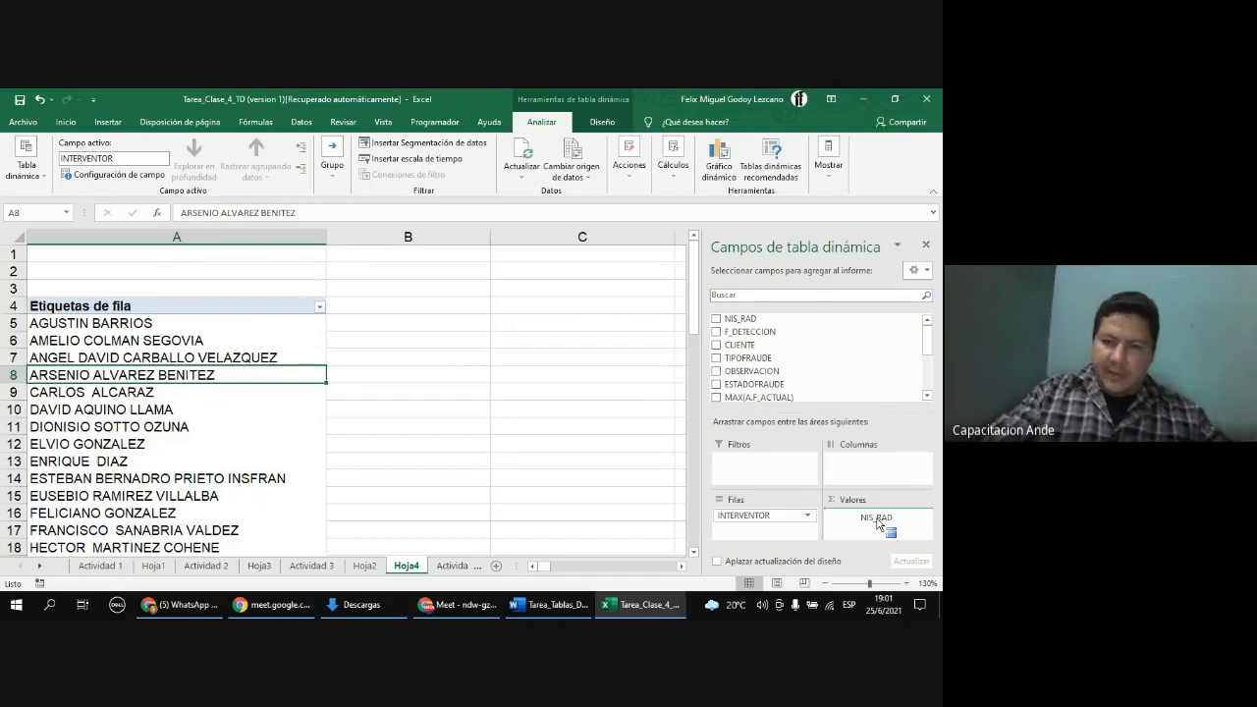
drag(877, 523, 888, 522)
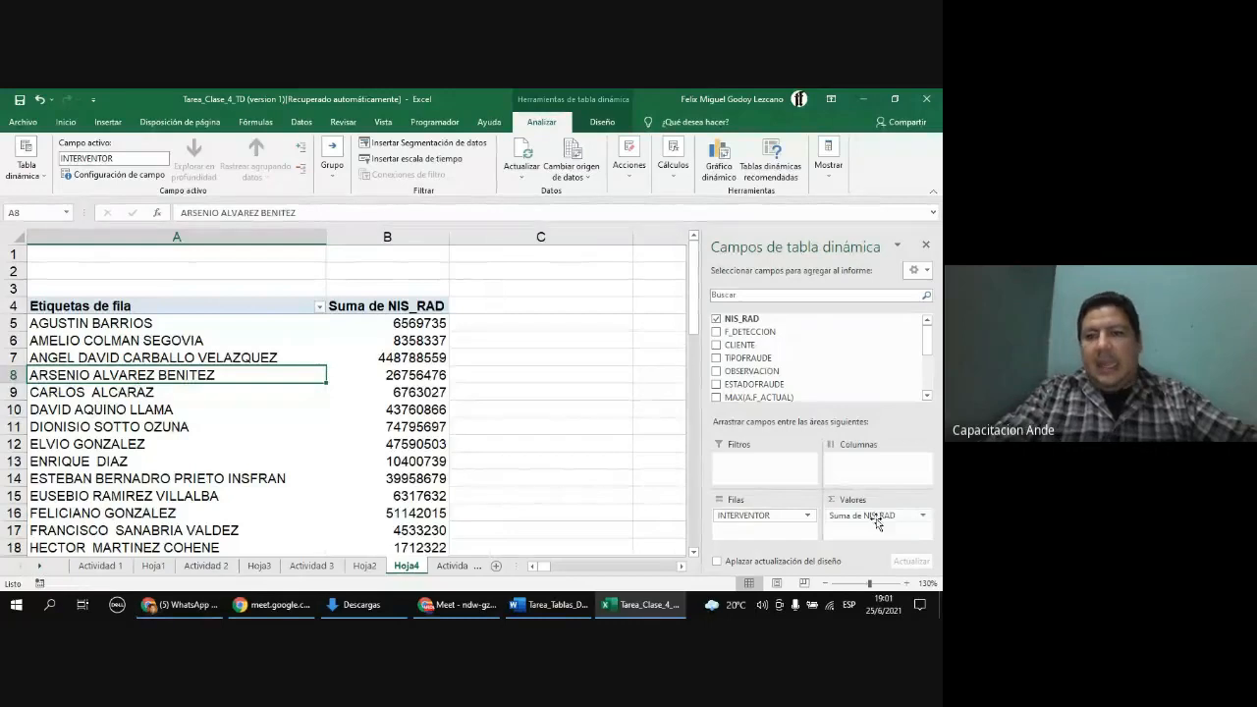
click(357, 307)
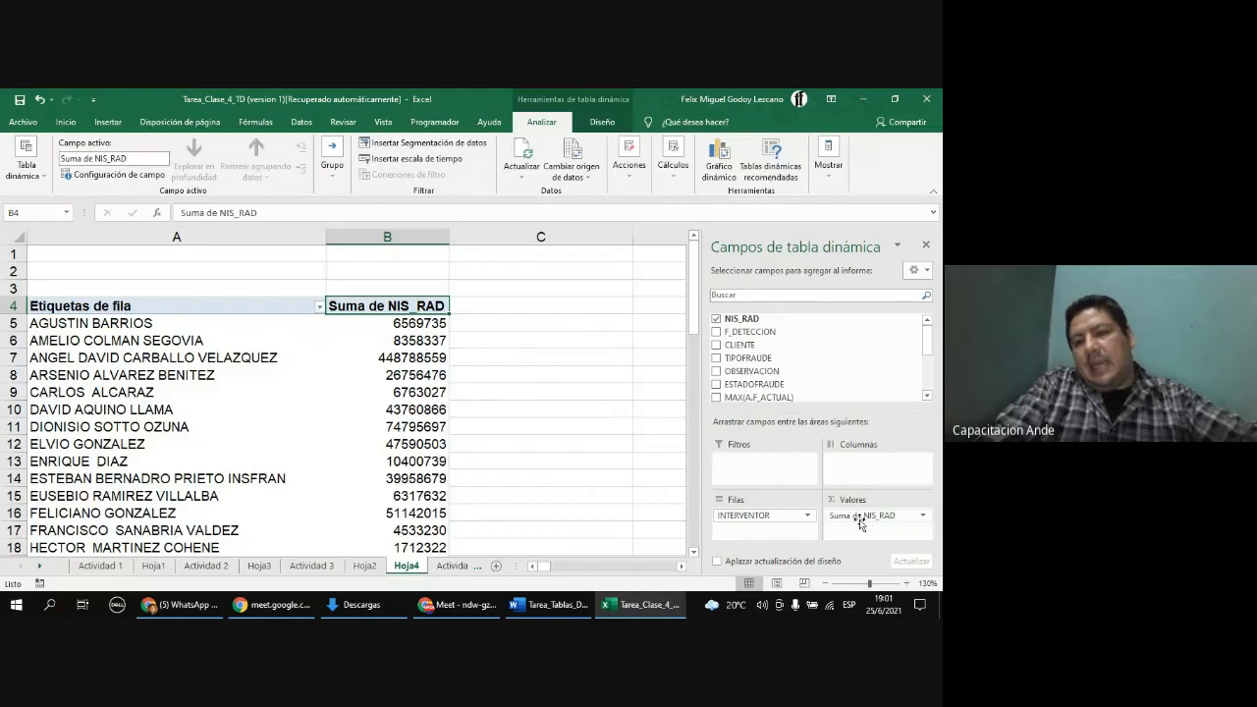
Step: Change the NIS_RAD value field to summarize by Recuento instead of Suma
click(923, 520)
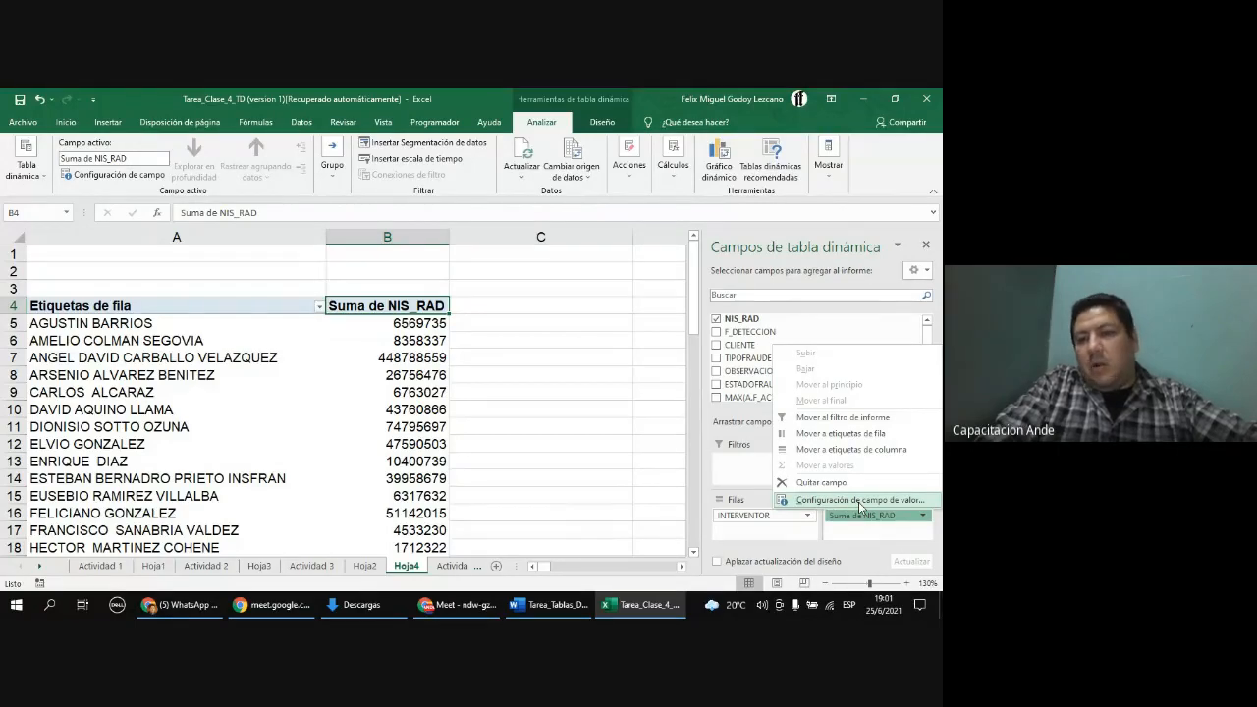
click(859, 501)
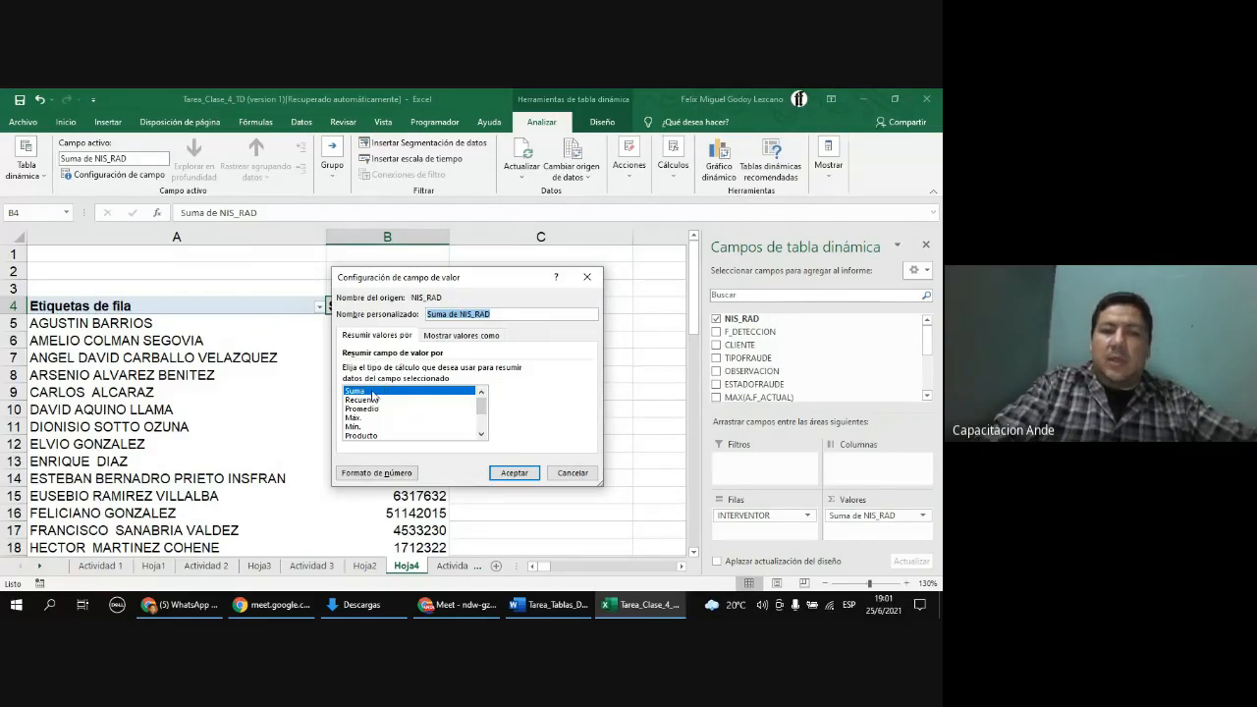
click(398, 401)
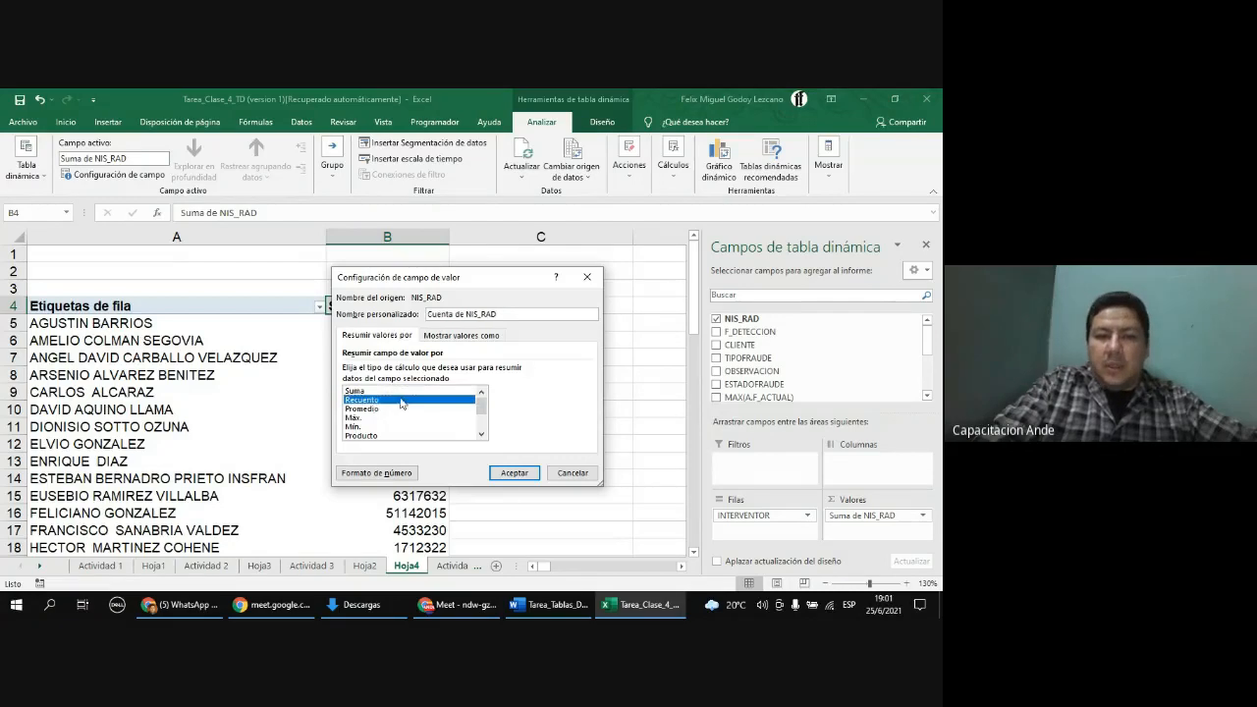
click(381, 408)
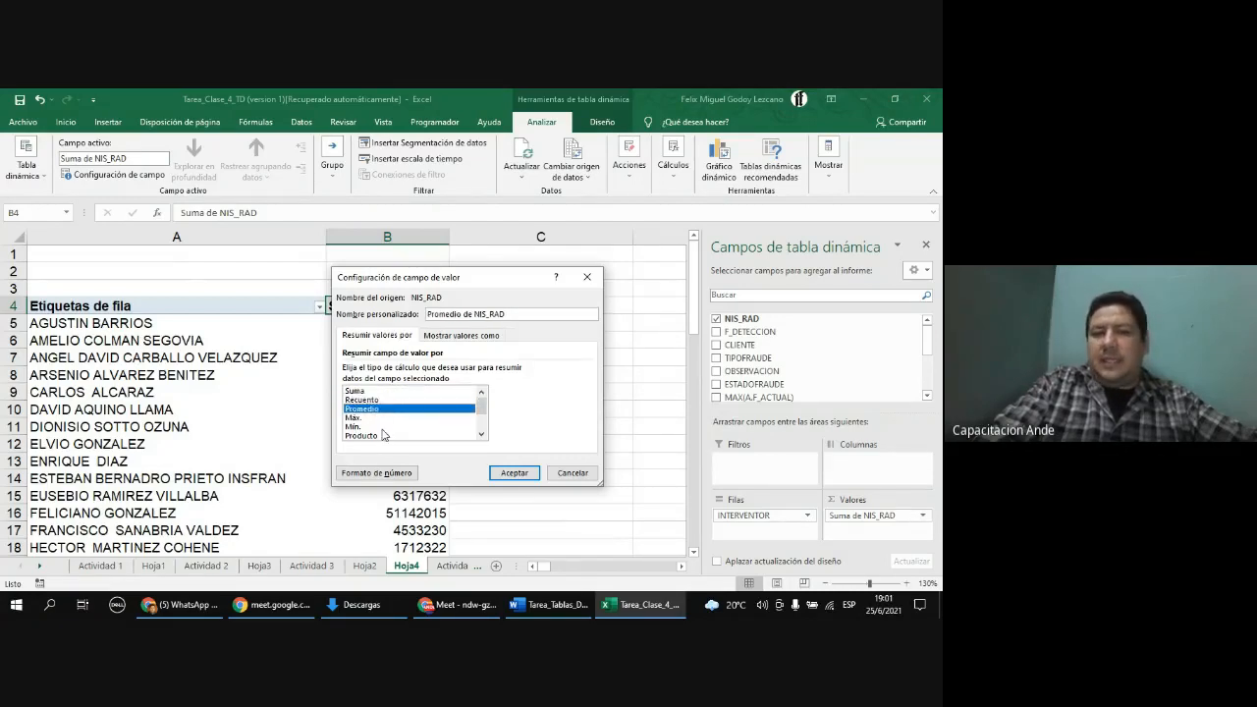
click(376, 399)
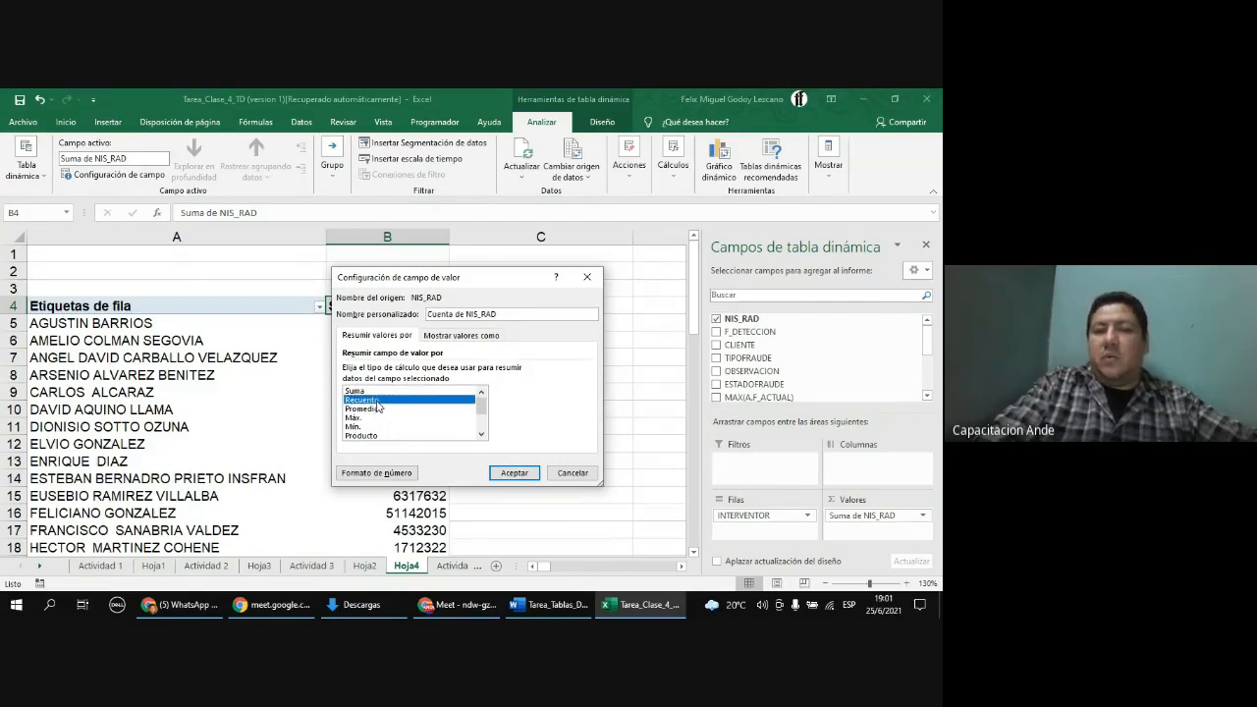
click(507, 474)
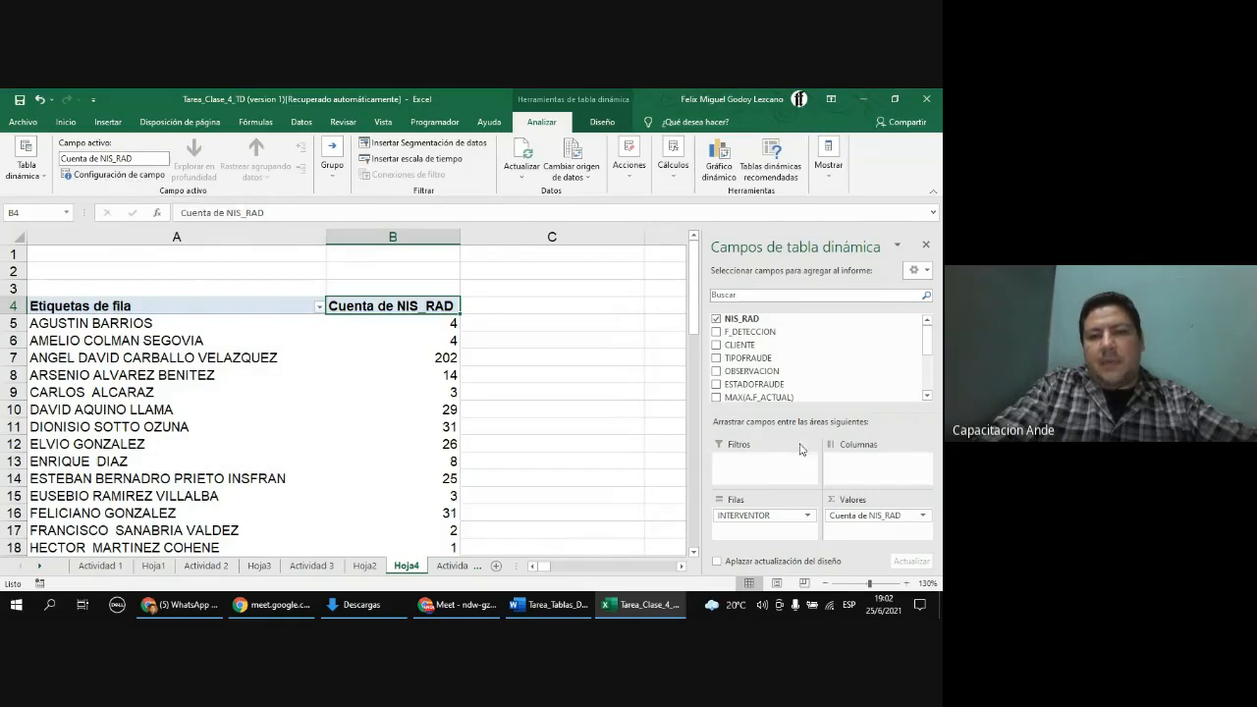
Step: Reopen the NIS_RAD value field settings to review the available summary functions without changing them
click(924, 517)
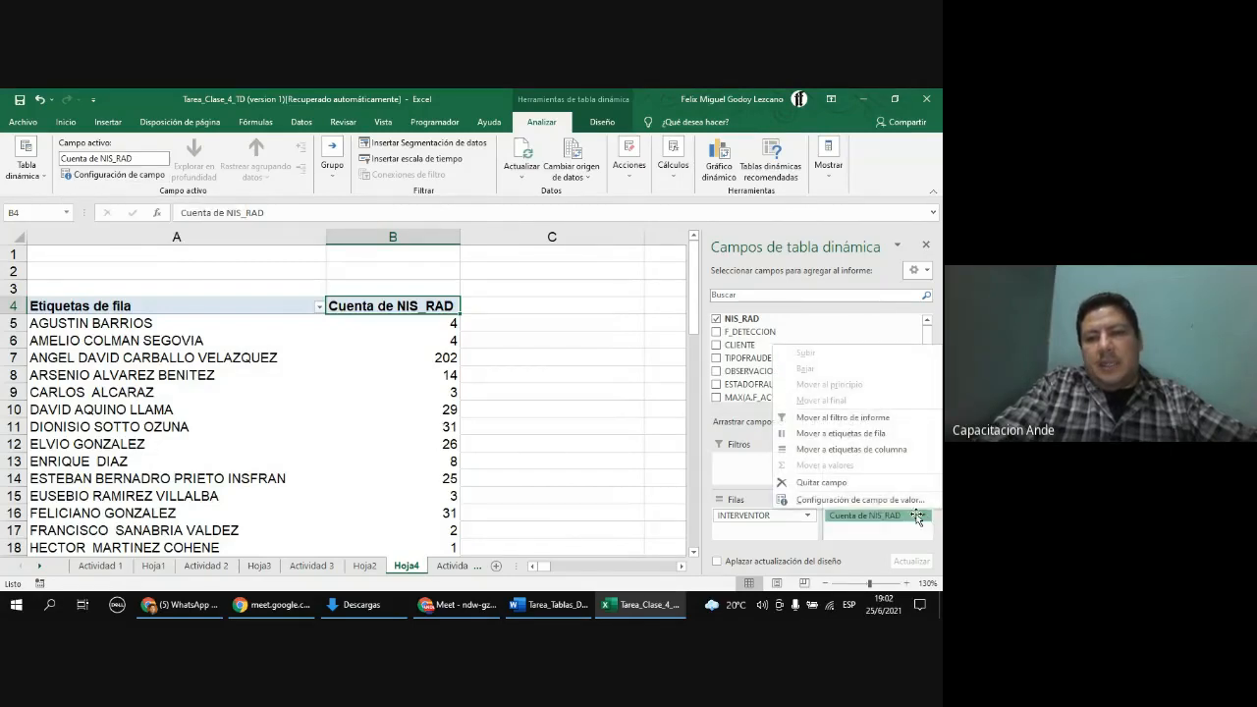
click(923, 517)
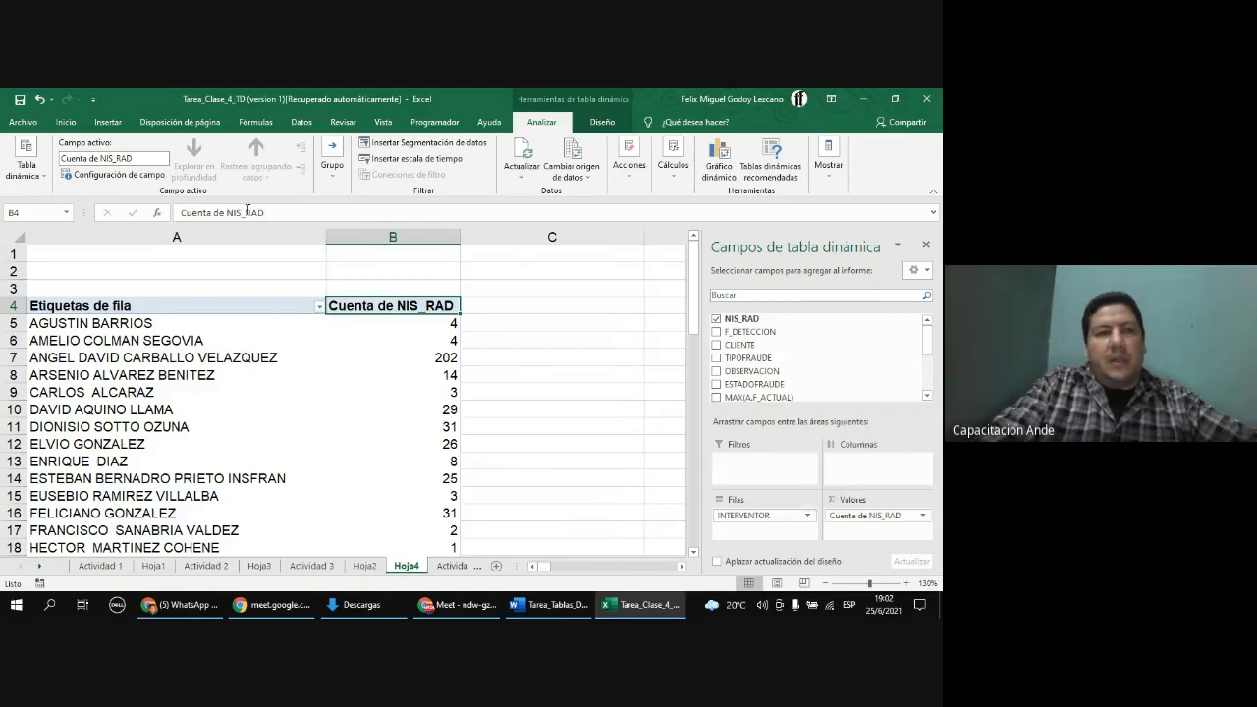
click(114, 174)
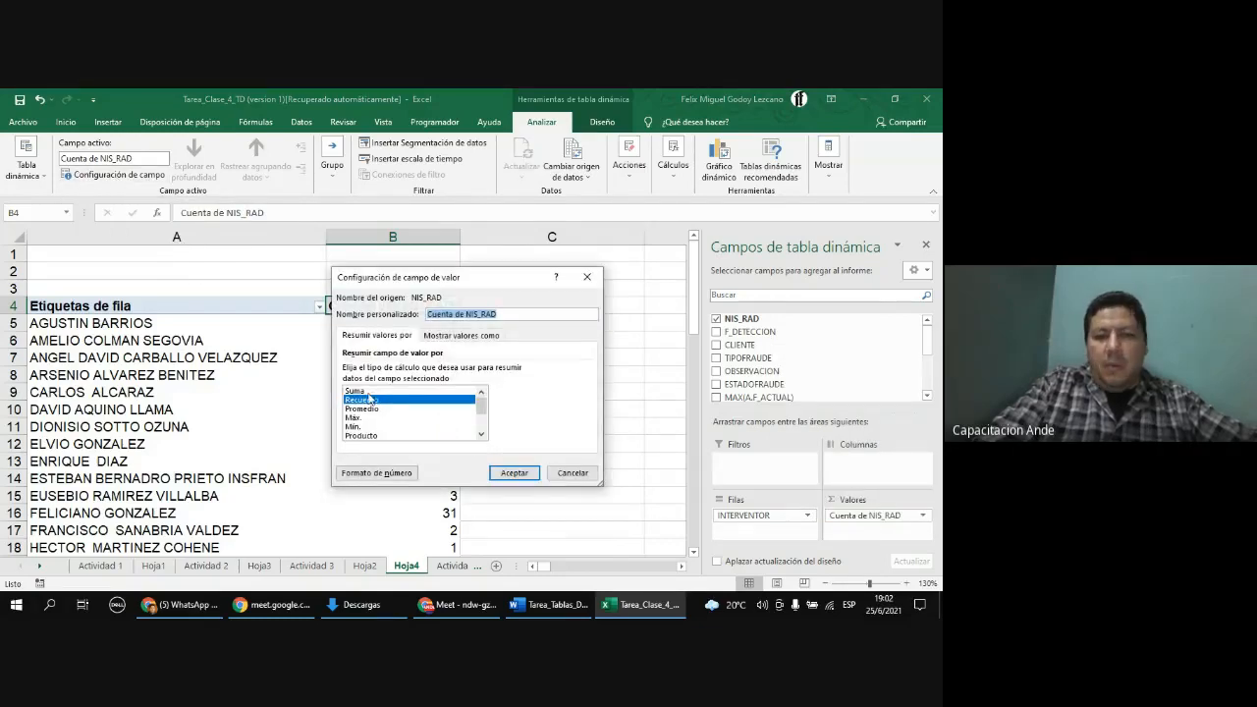
click(372, 398)
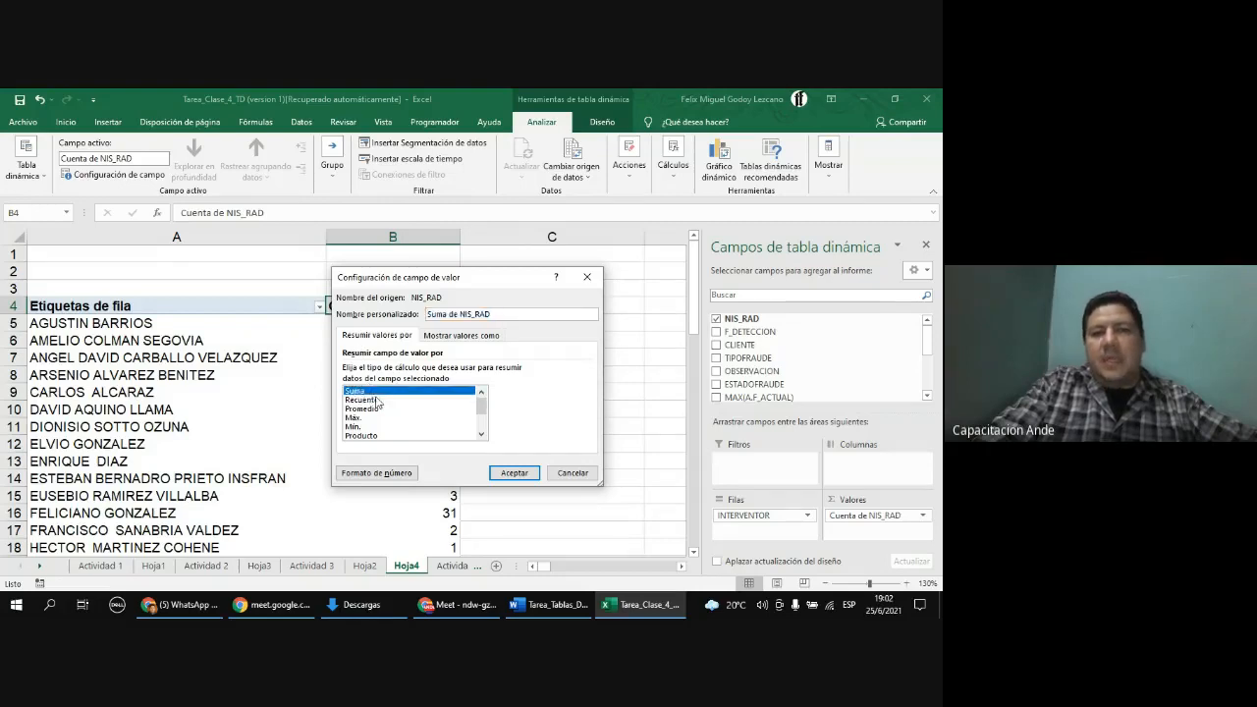
click(515, 474)
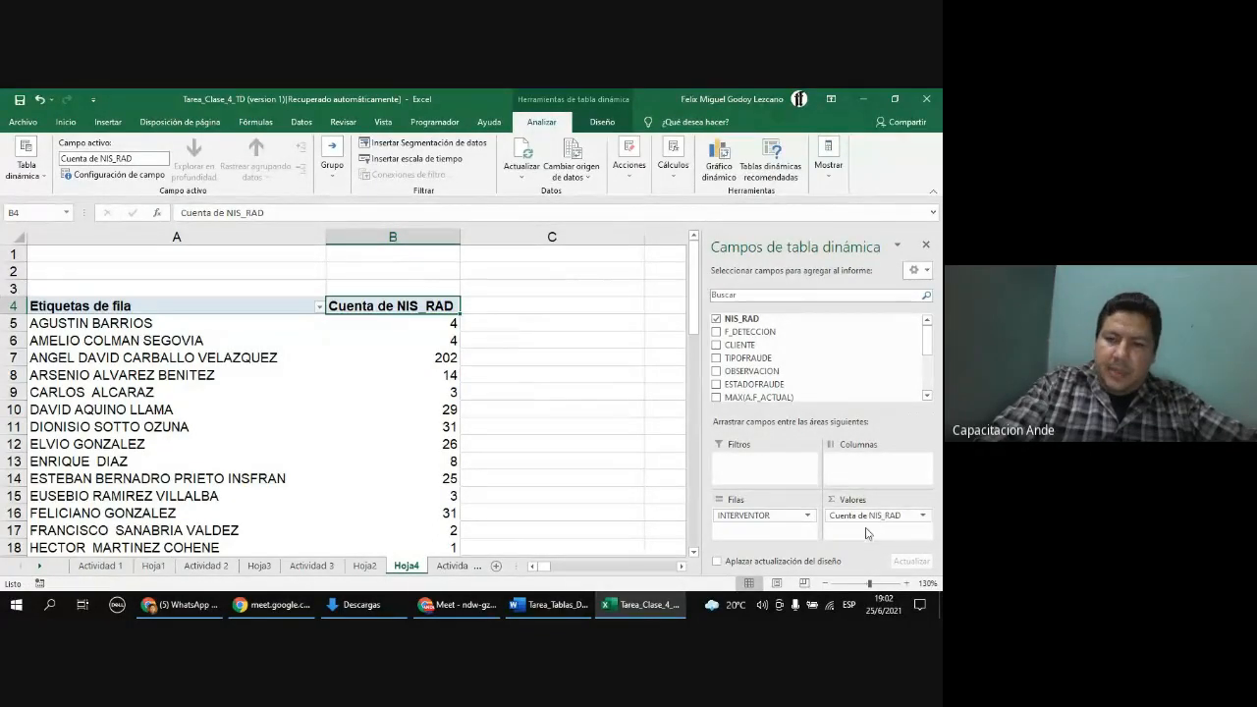
click(922, 516)
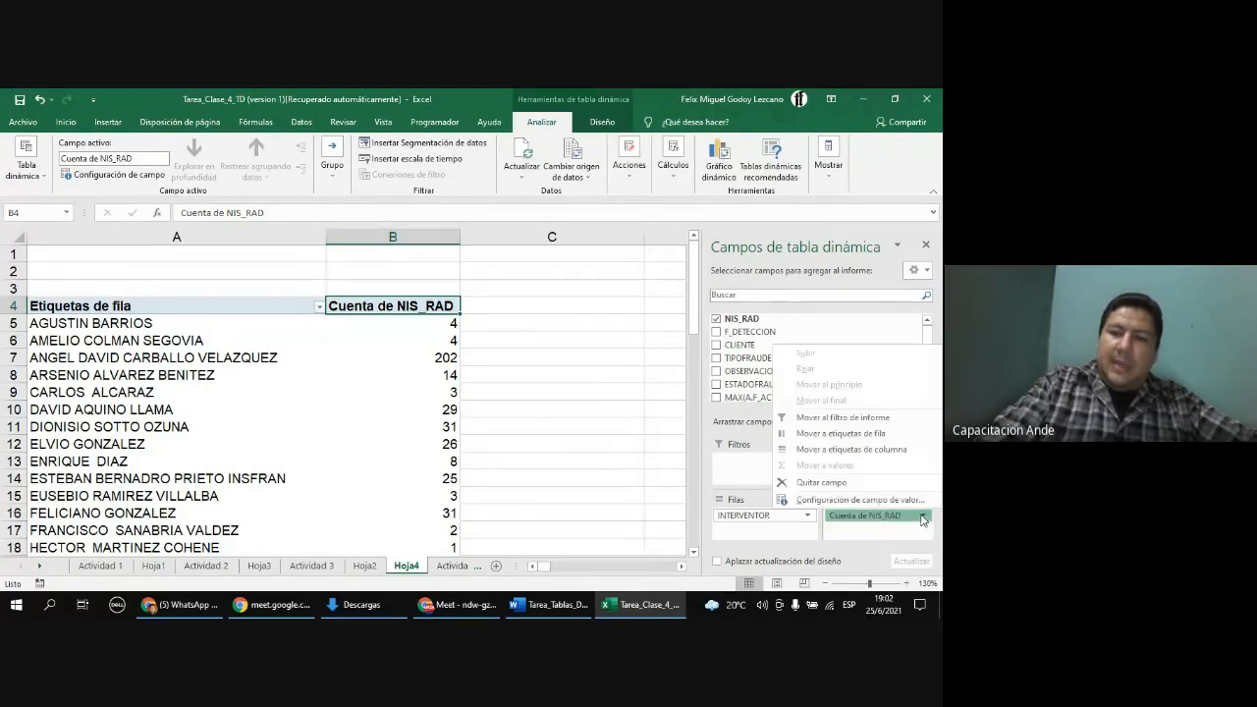
click(850, 500)
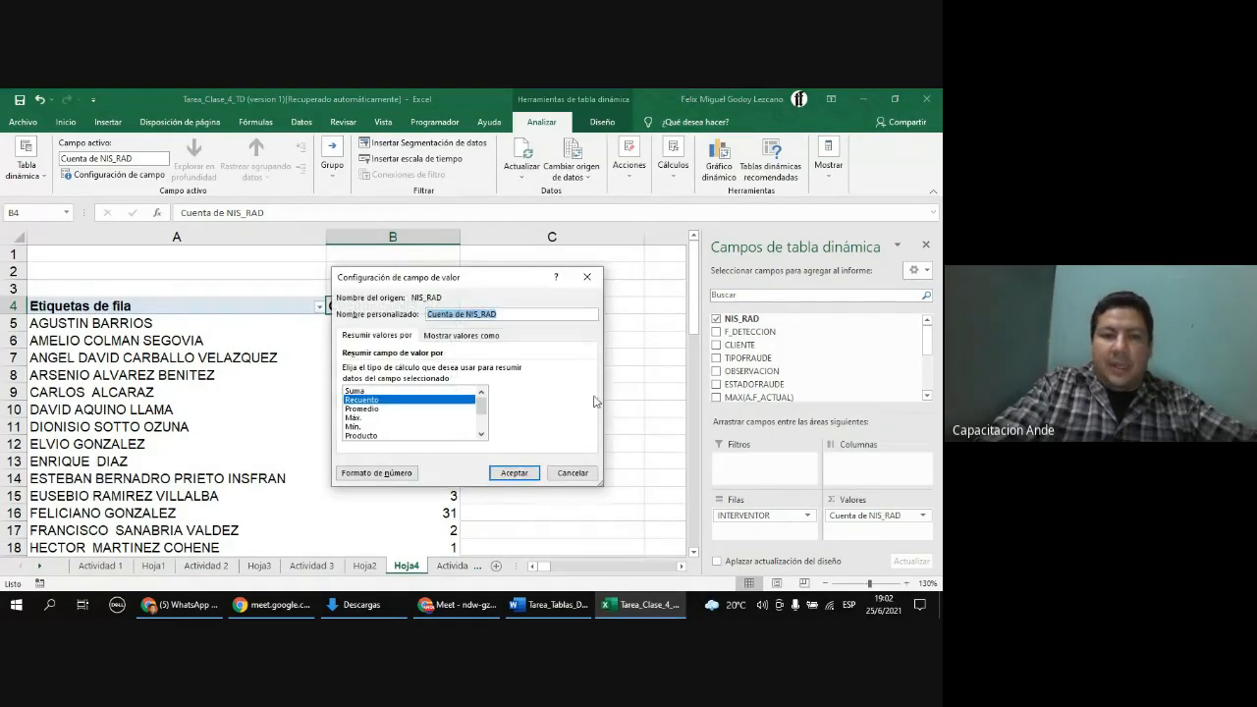
click(481, 434)
click(482, 434)
click(481, 434)
click(481, 434)
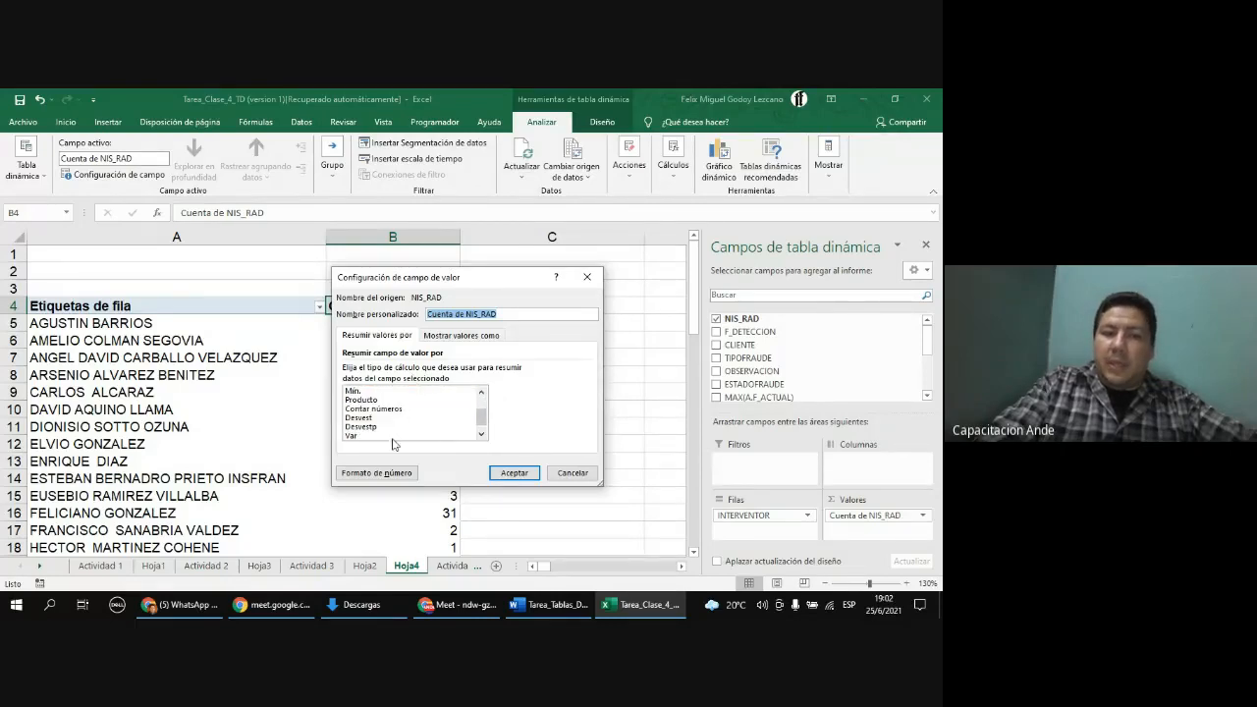
click(482, 434)
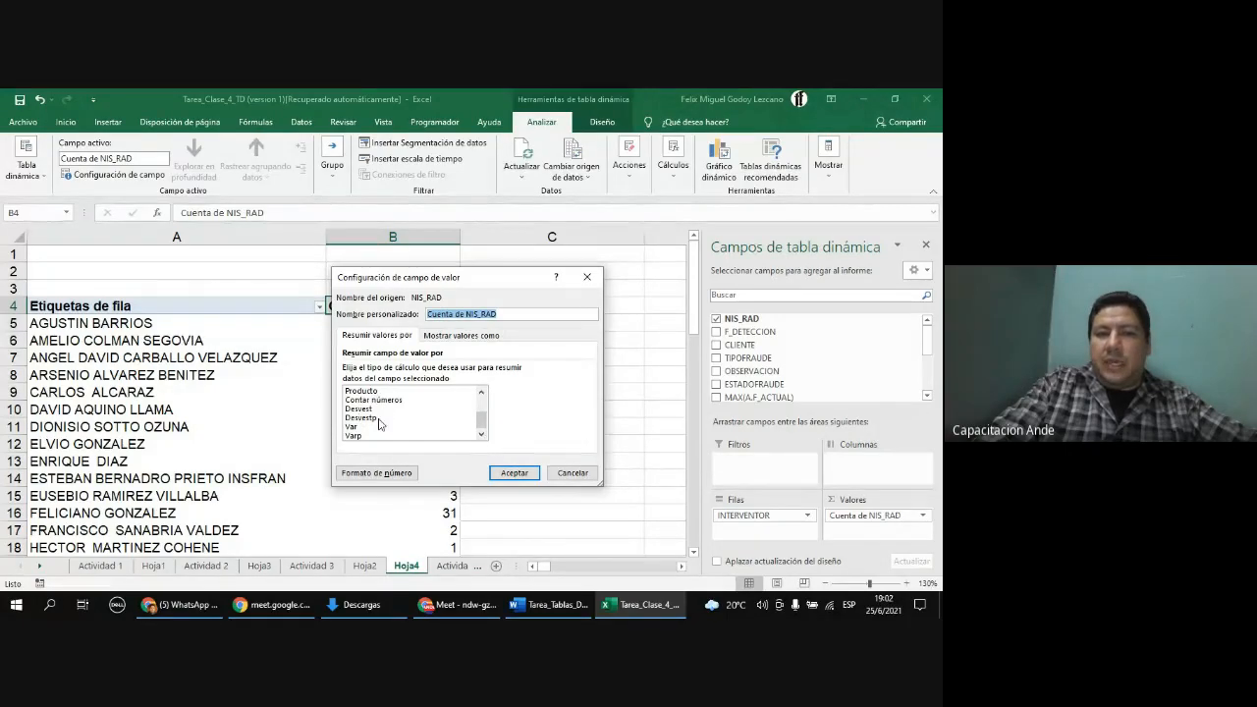
click(586, 472)
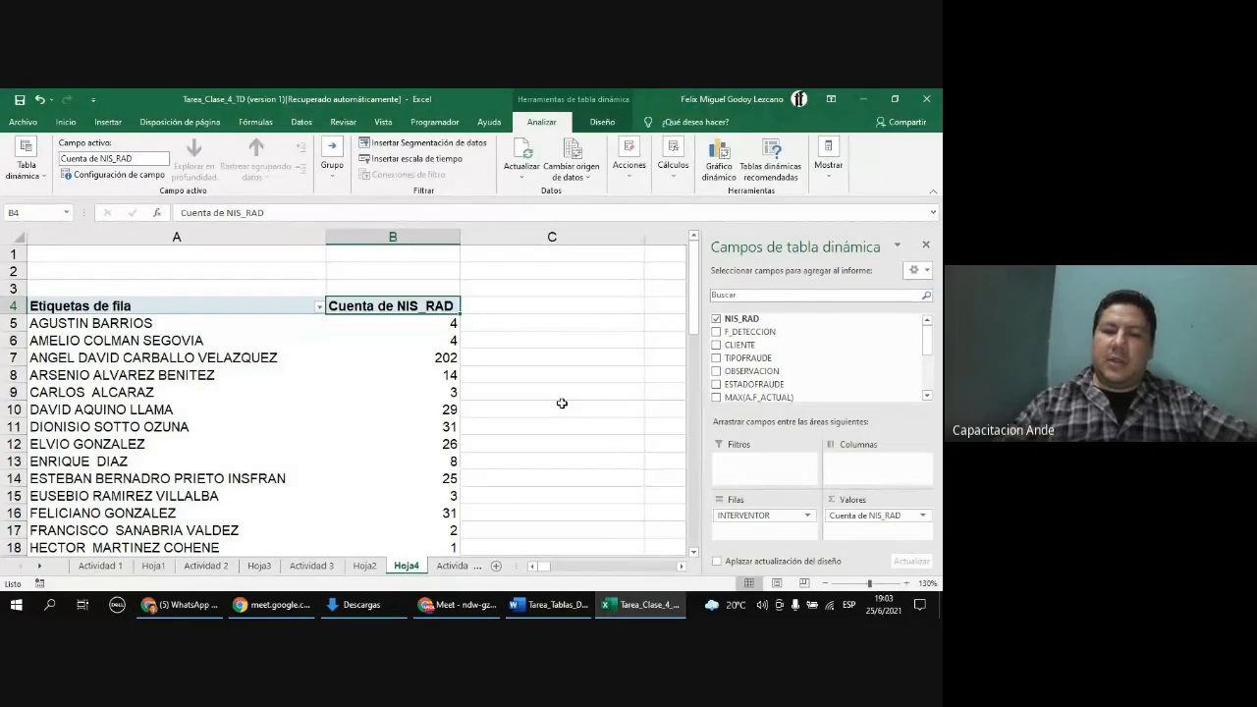
Step: Switch to the Tarea_Tablas_Dinamicas Word document and scroll to the HOJA FRAUDES questions
click(556, 605)
scroll(458, 439, down, 15)
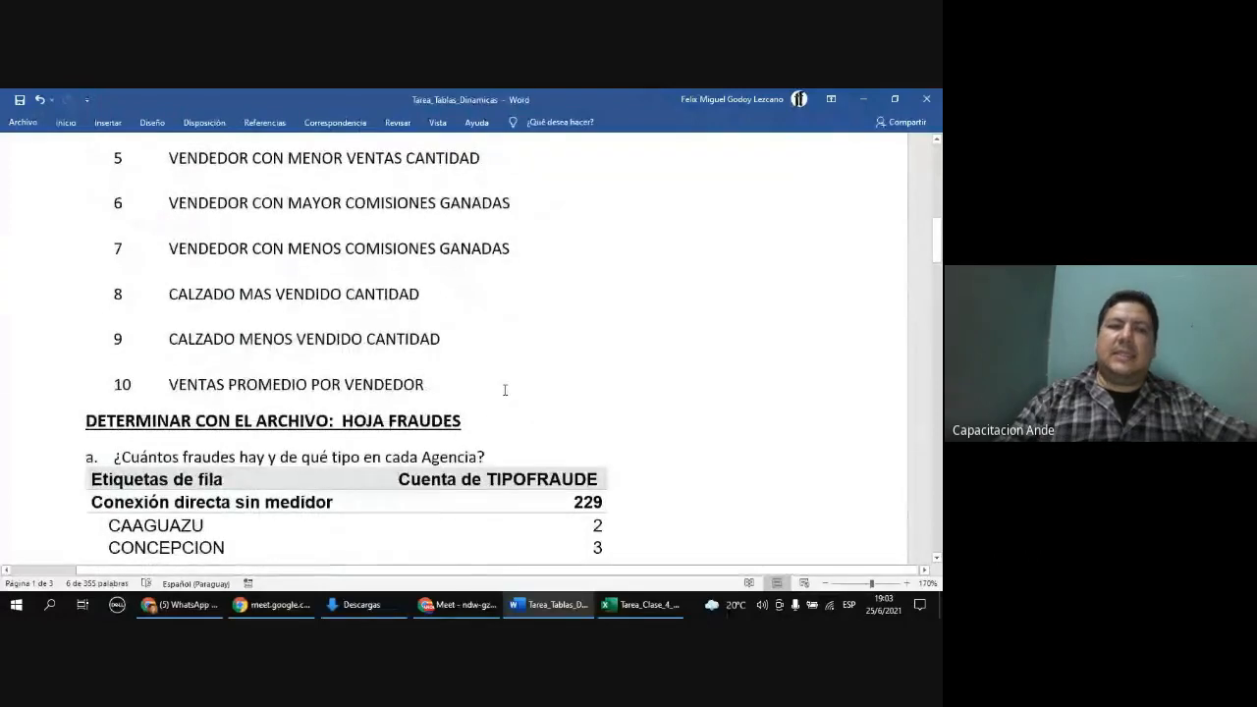
scroll(505, 387, up, 3)
click(342, 417)
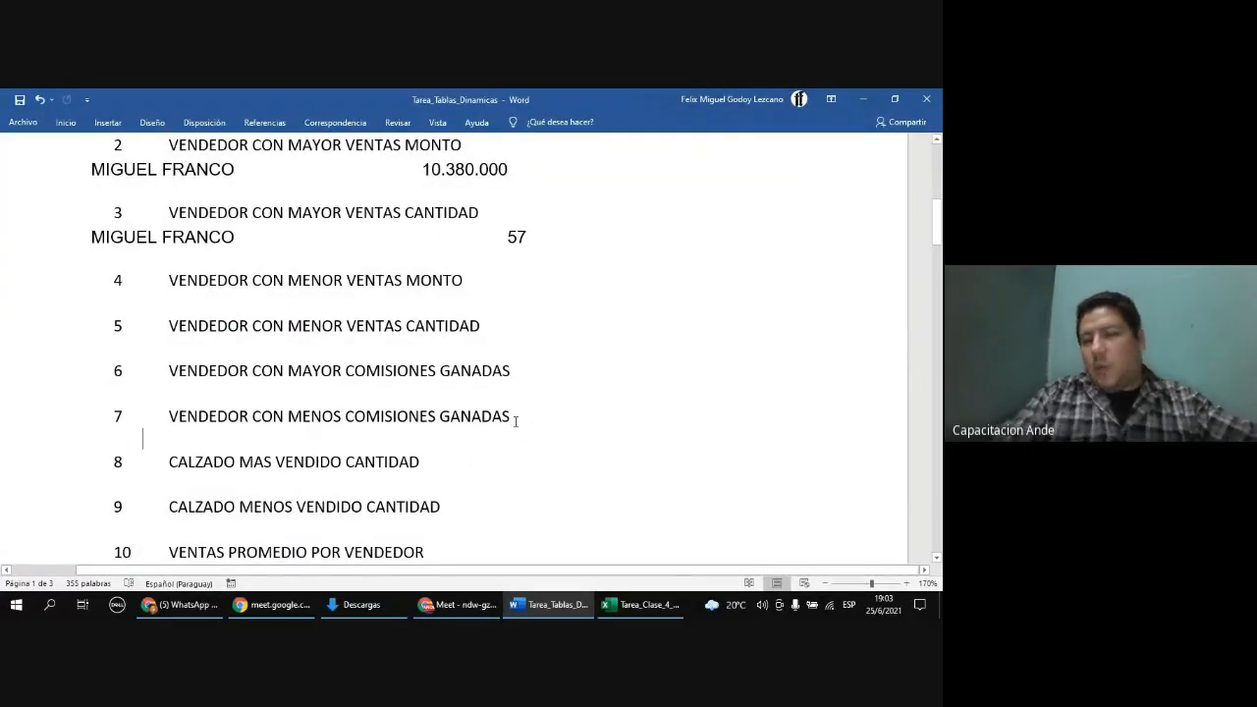
scroll(511, 415, down, 1)
scroll(506, 414, down, 10)
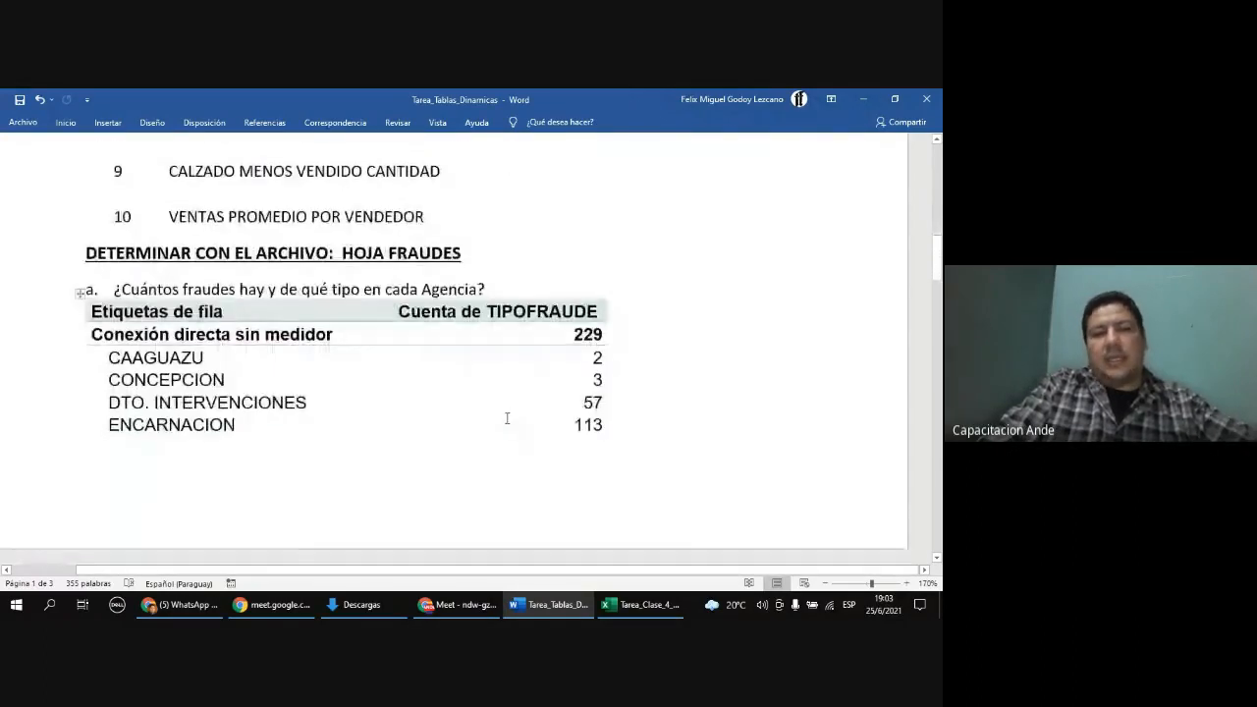
Step: Scroll through the Word document to review the HOJA FRAUDES questions and the pasted PivotTable results
scroll(507, 419, down, 15)
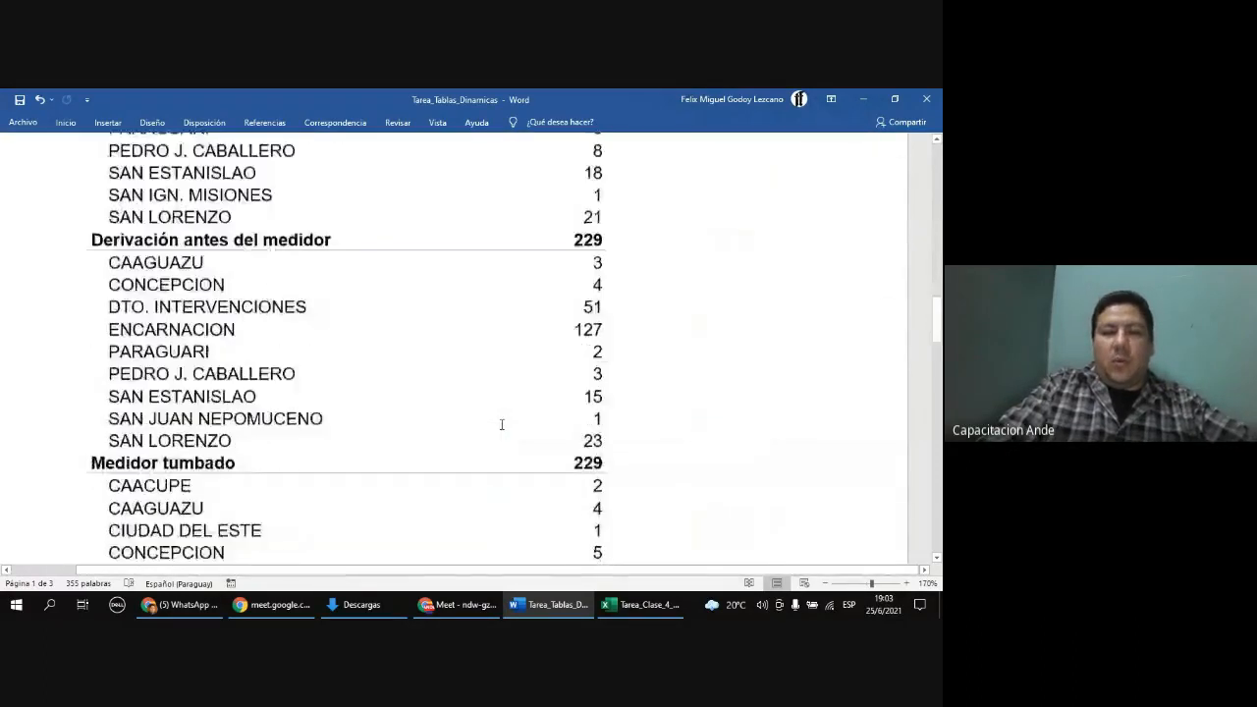
scroll(499, 424, down, 7)
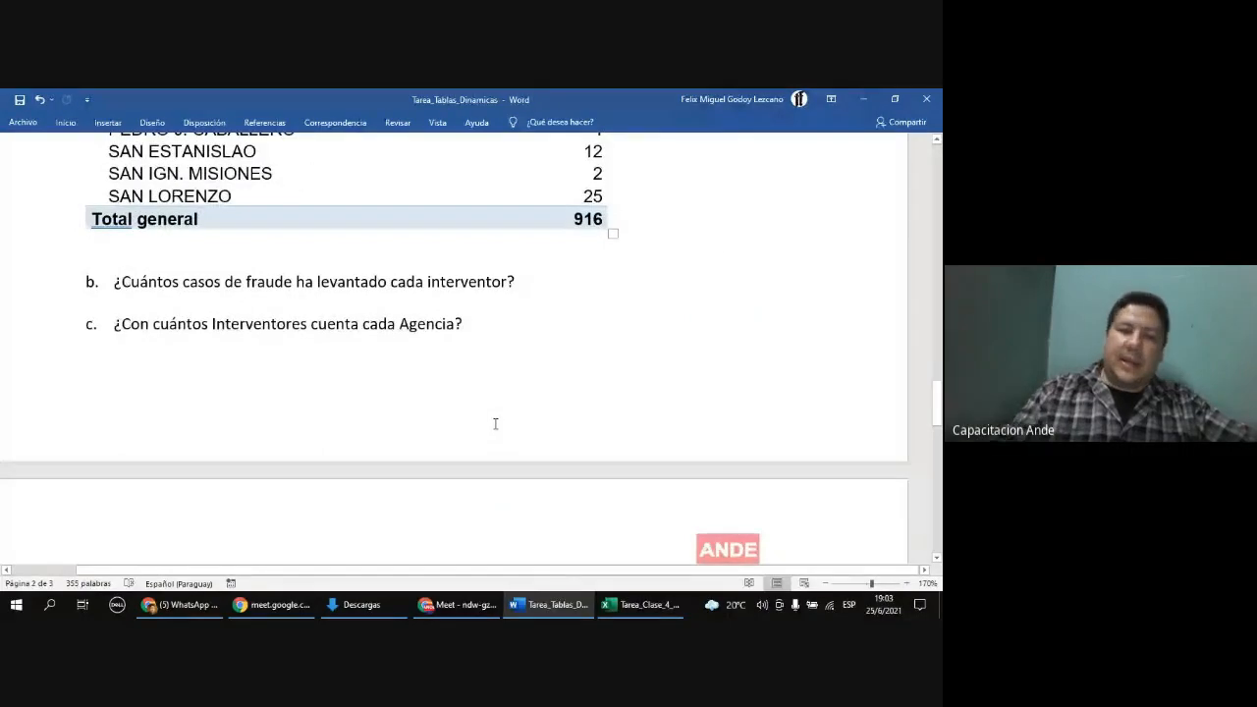
scroll(497, 419, down, 3)
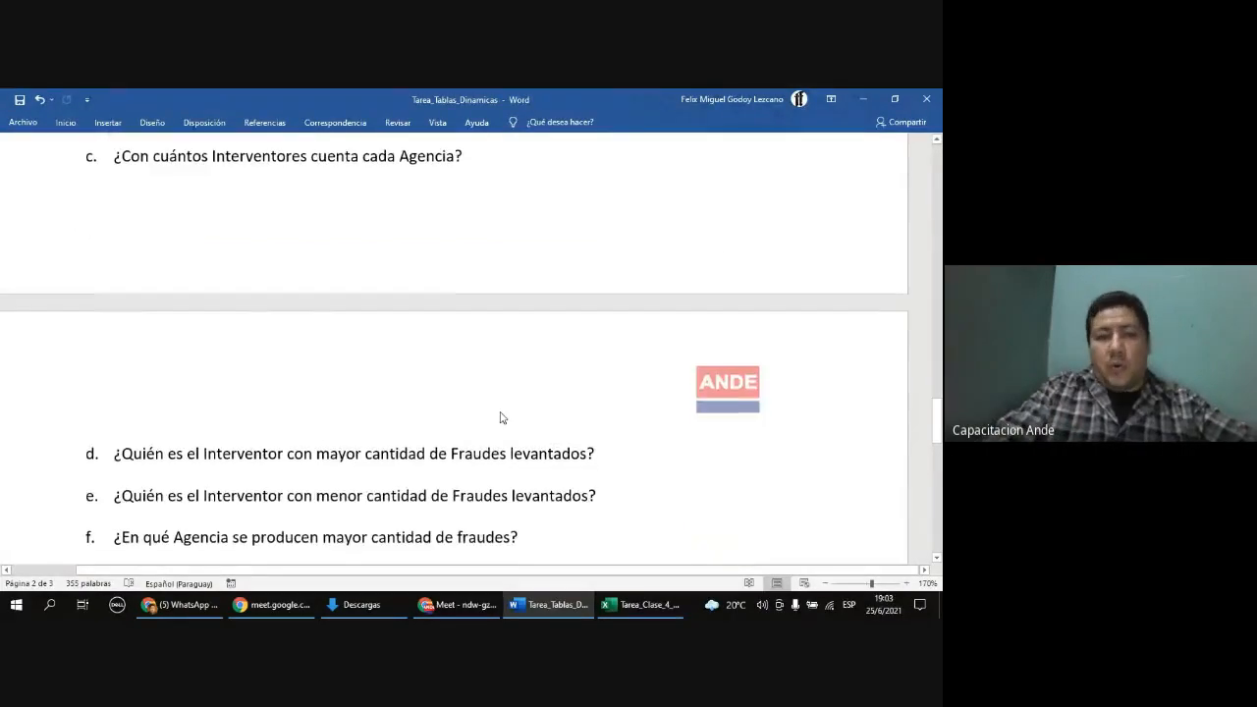
scroll(500, 415, down, 3)
scroll(499, 413, down, 3)
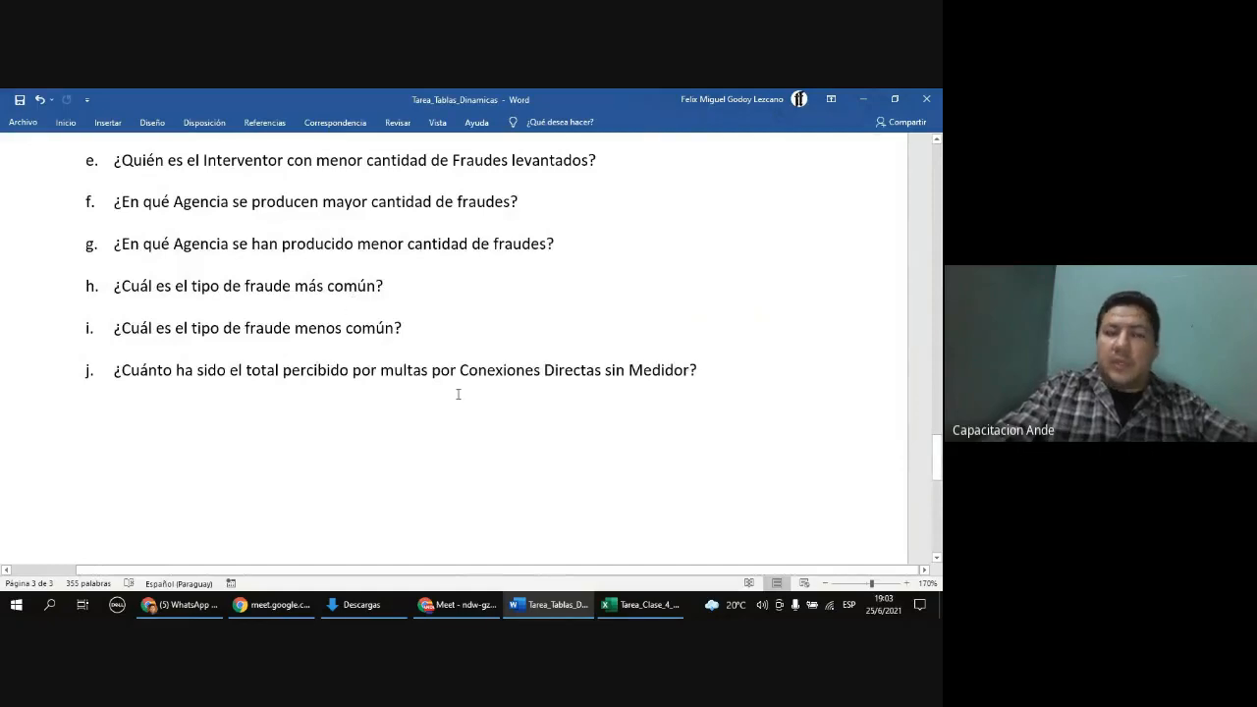
scroll(460, 405, up, 20)
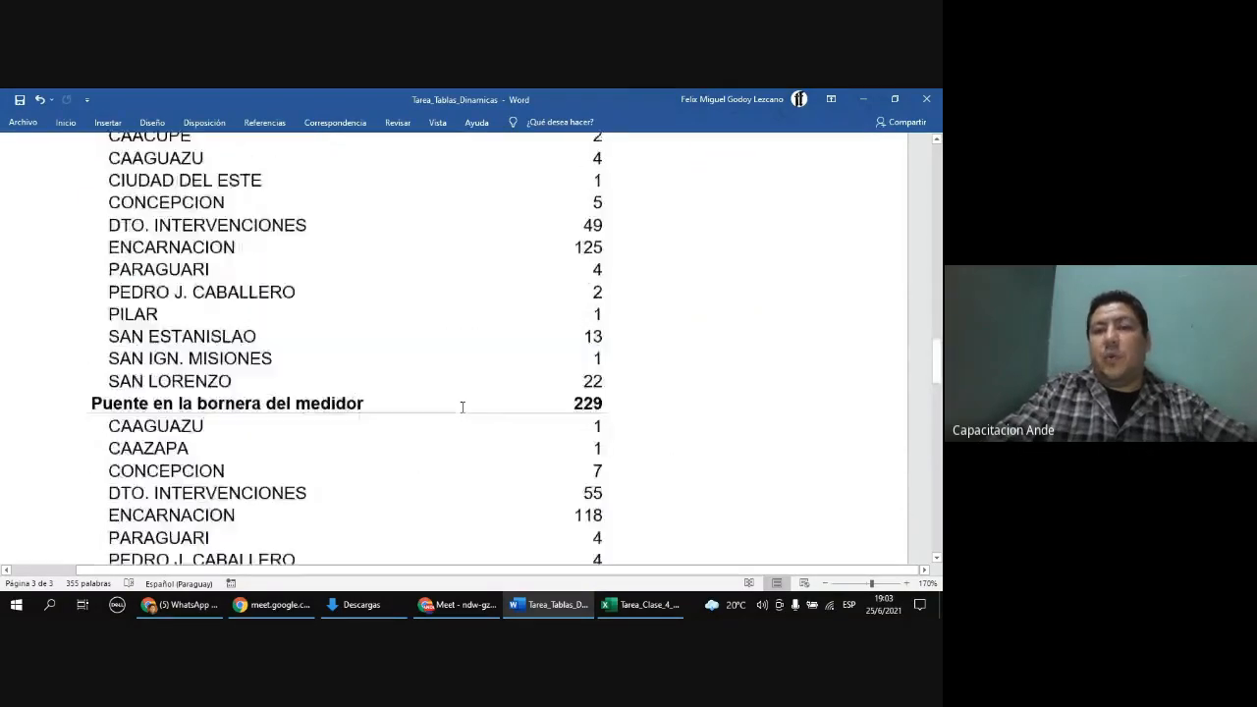
scroll(463, 407, up, 20)
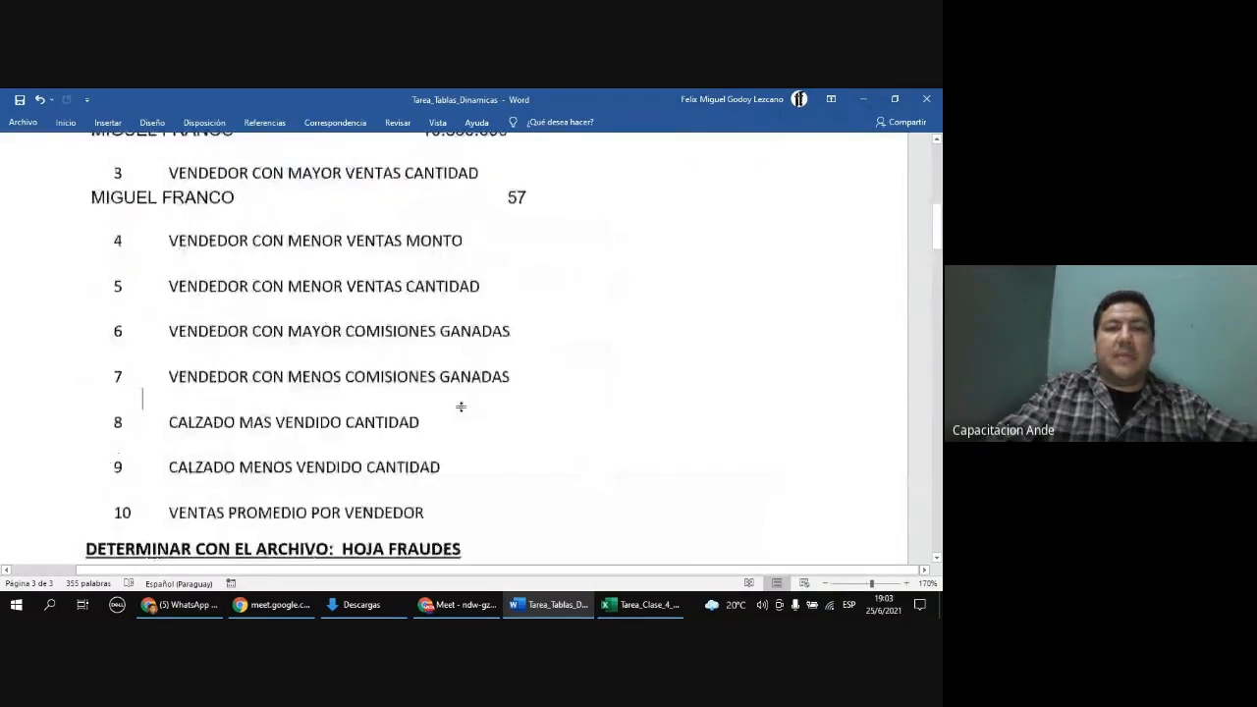
scroll(463, 407, up, 15)
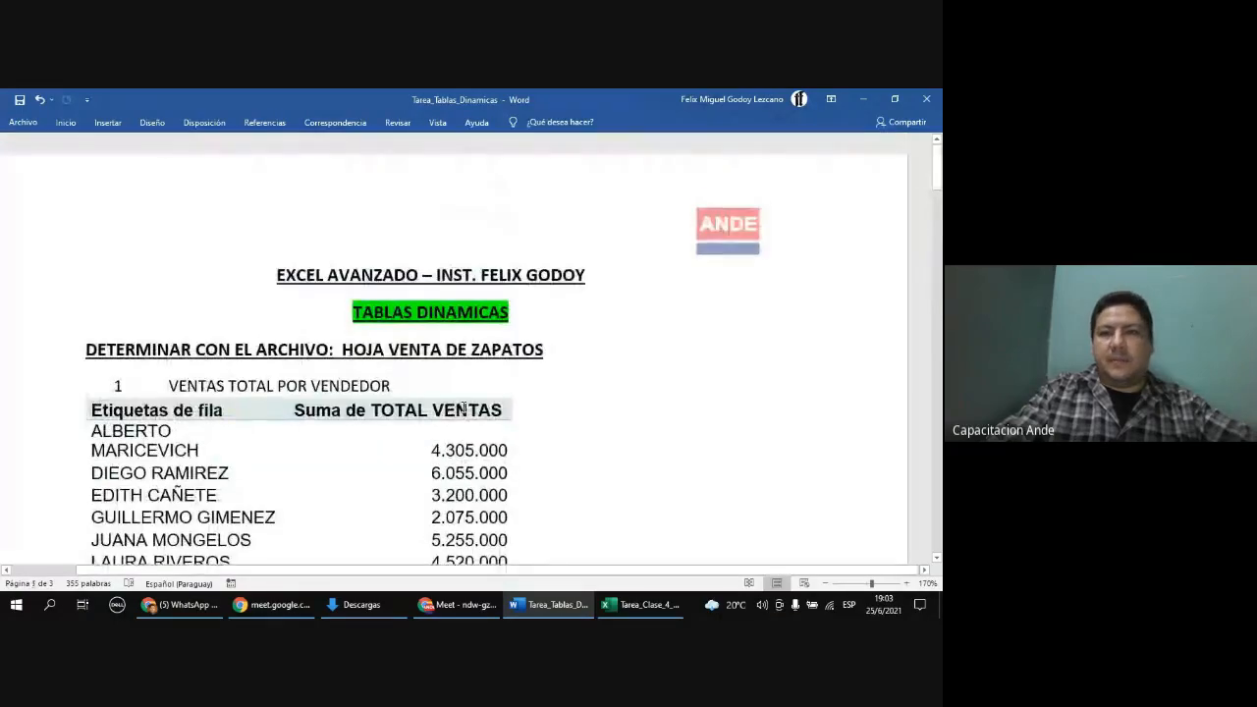
Step: Close the Tarea_Tablas_Dinamicas document without saving and return to the Excel workbook
click(925, 99)
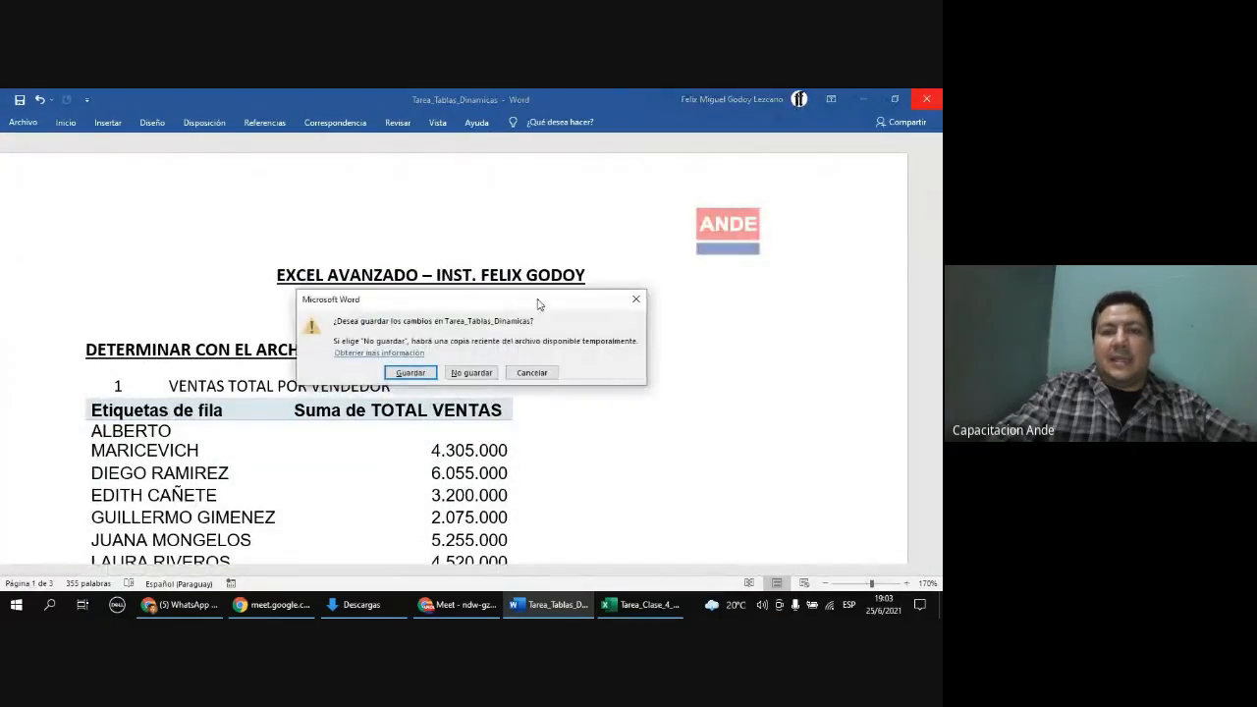
click(488, 370)
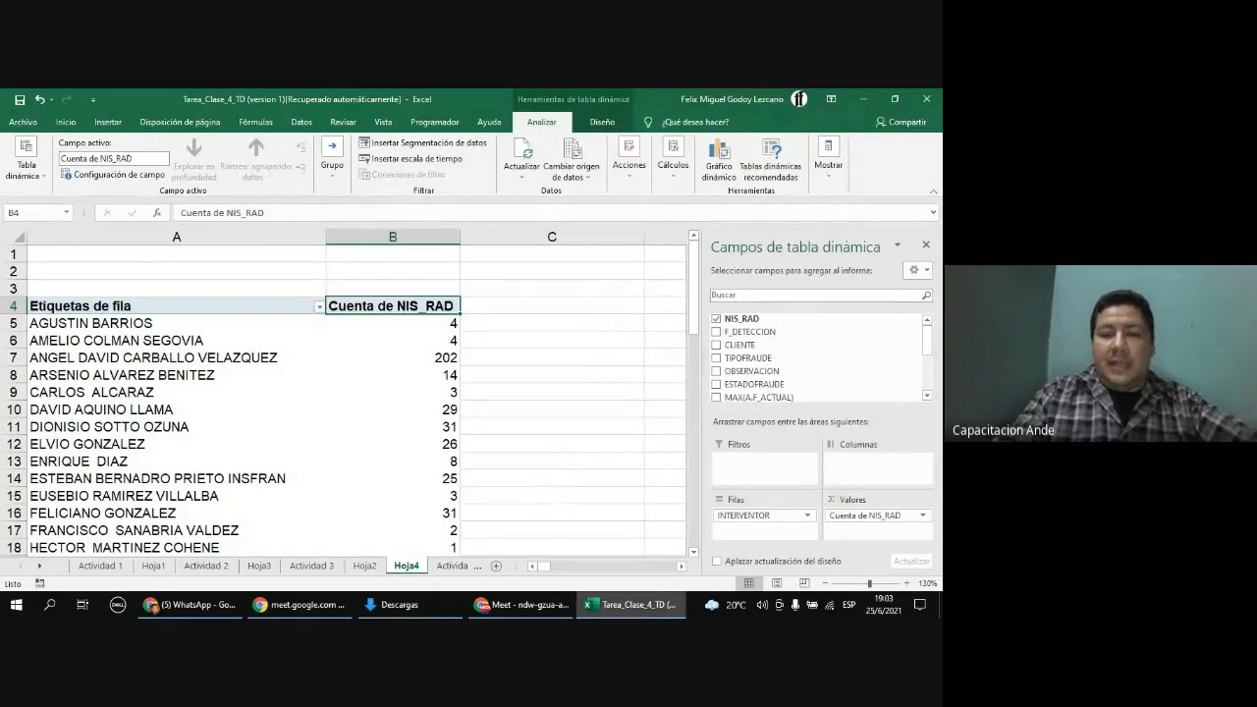
mouse_move(621, 611)
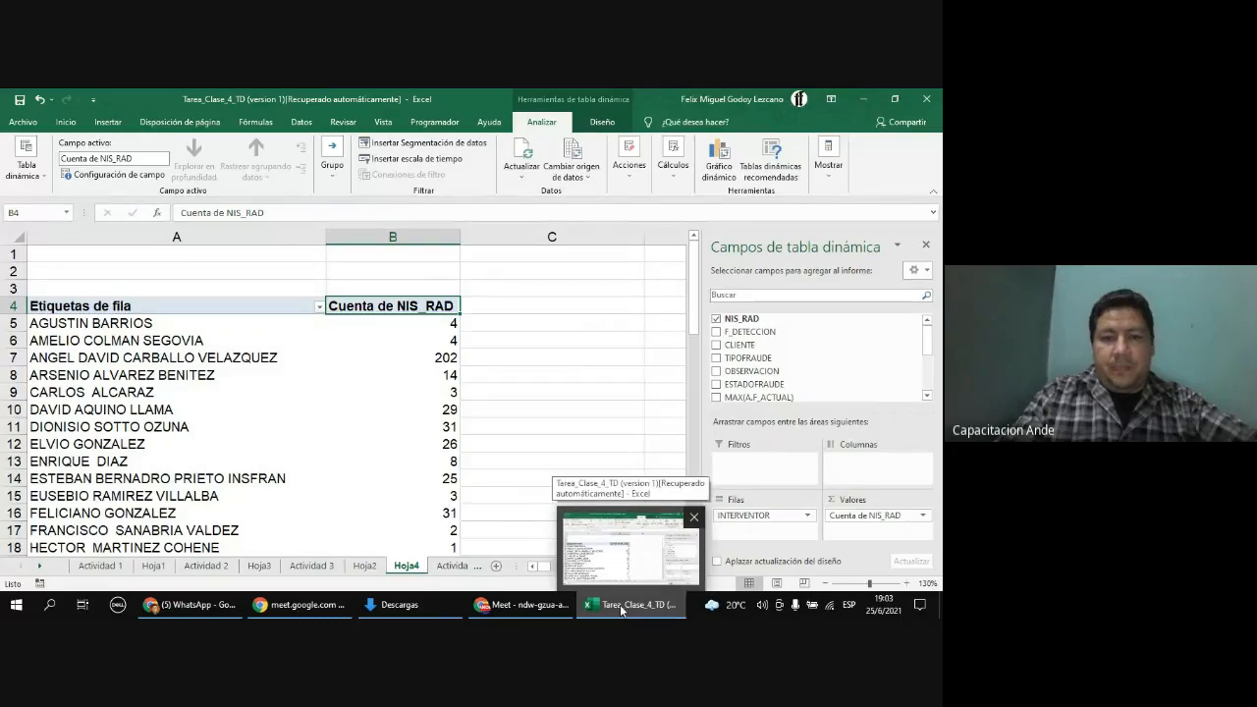
click(620, 605)
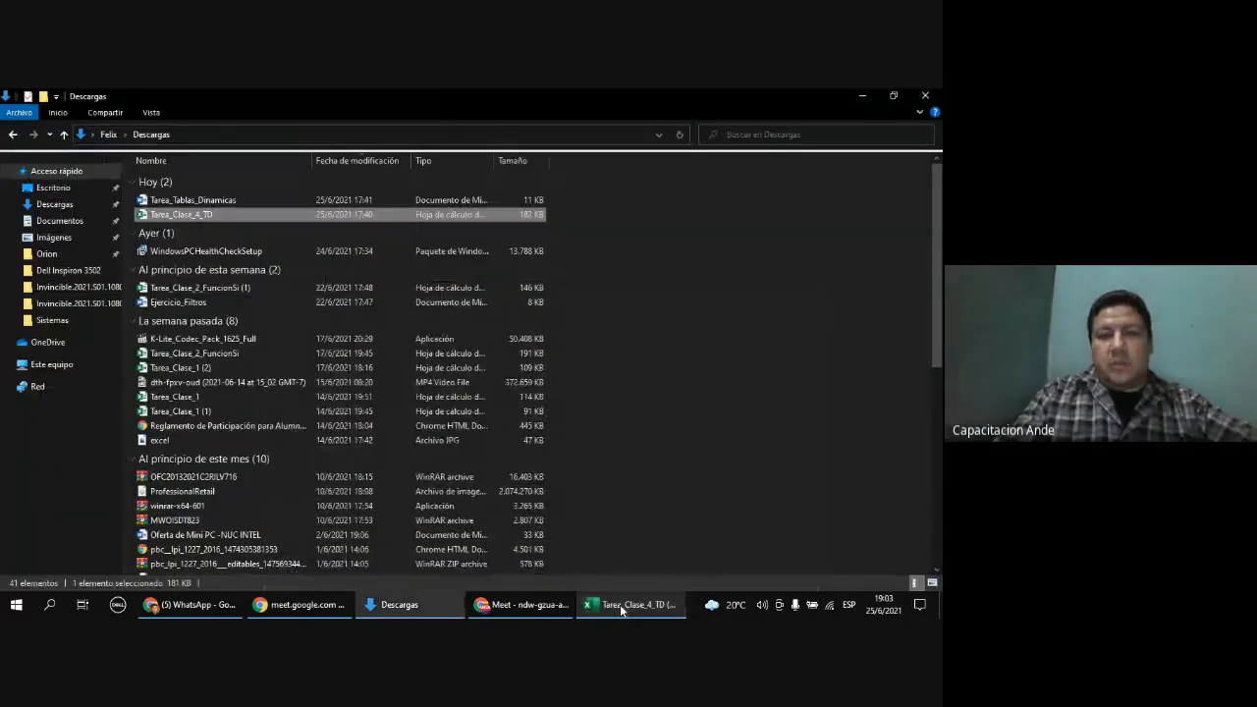
click(621, 604)
Step: Browse the workbook's Actividad 1, Actividad 2, Actividad 3 and Actividad 4 data sheets
click(102, 565)
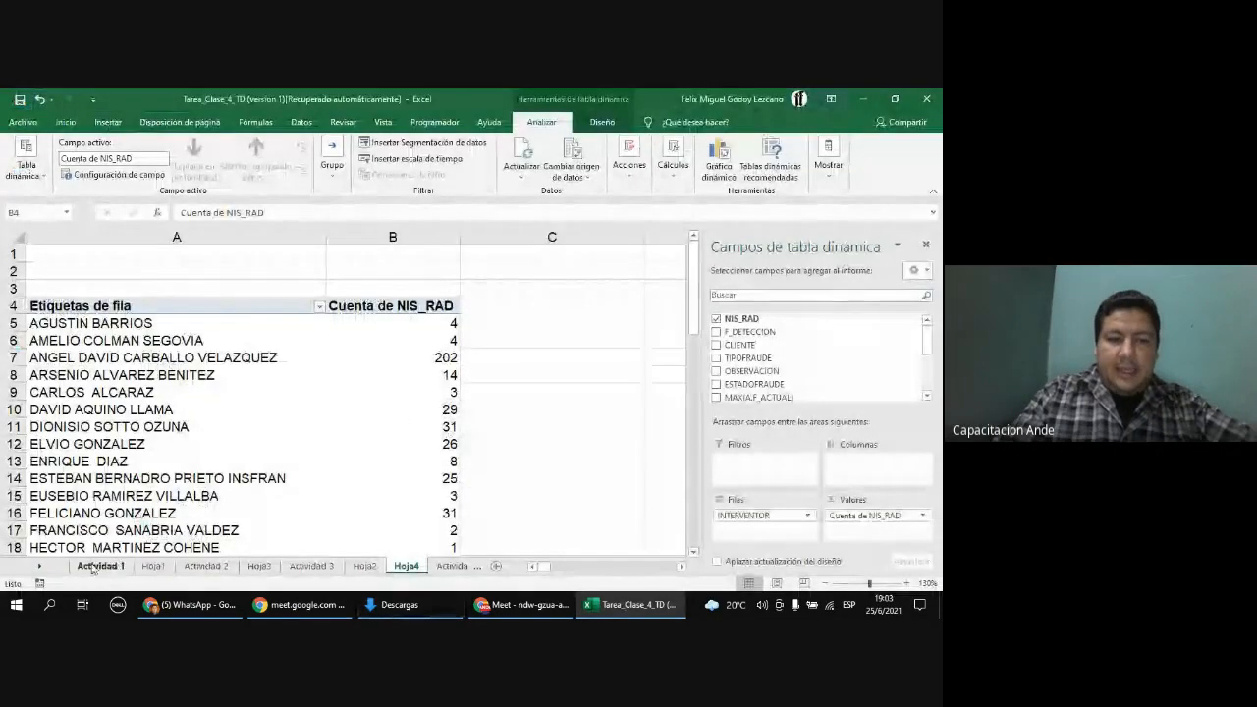
click(205, 568)
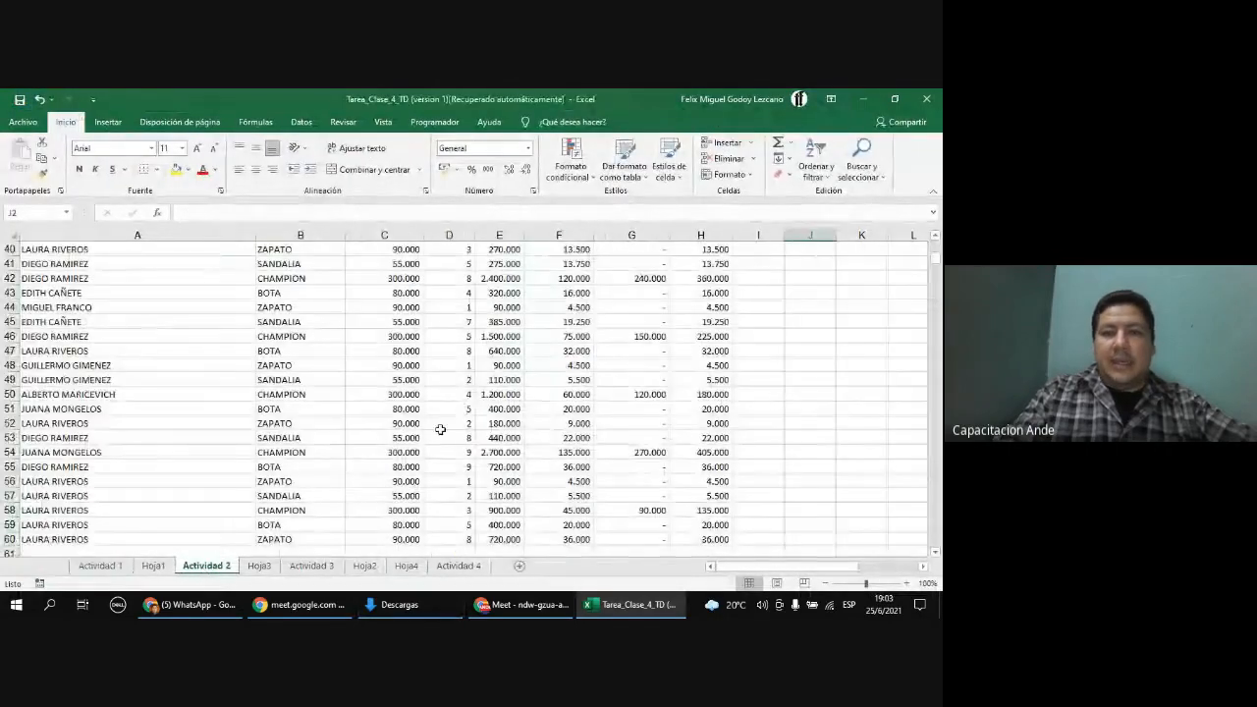
scroll(471, 377, up, 5)
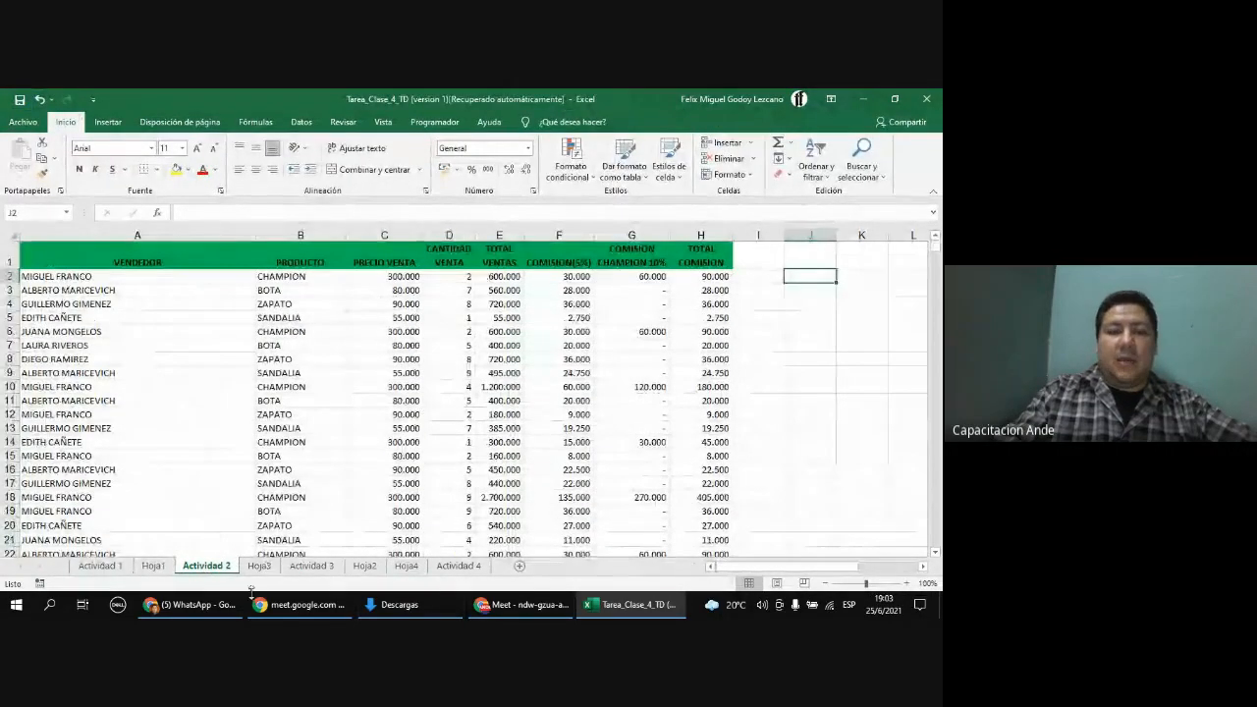
click(313, 566)
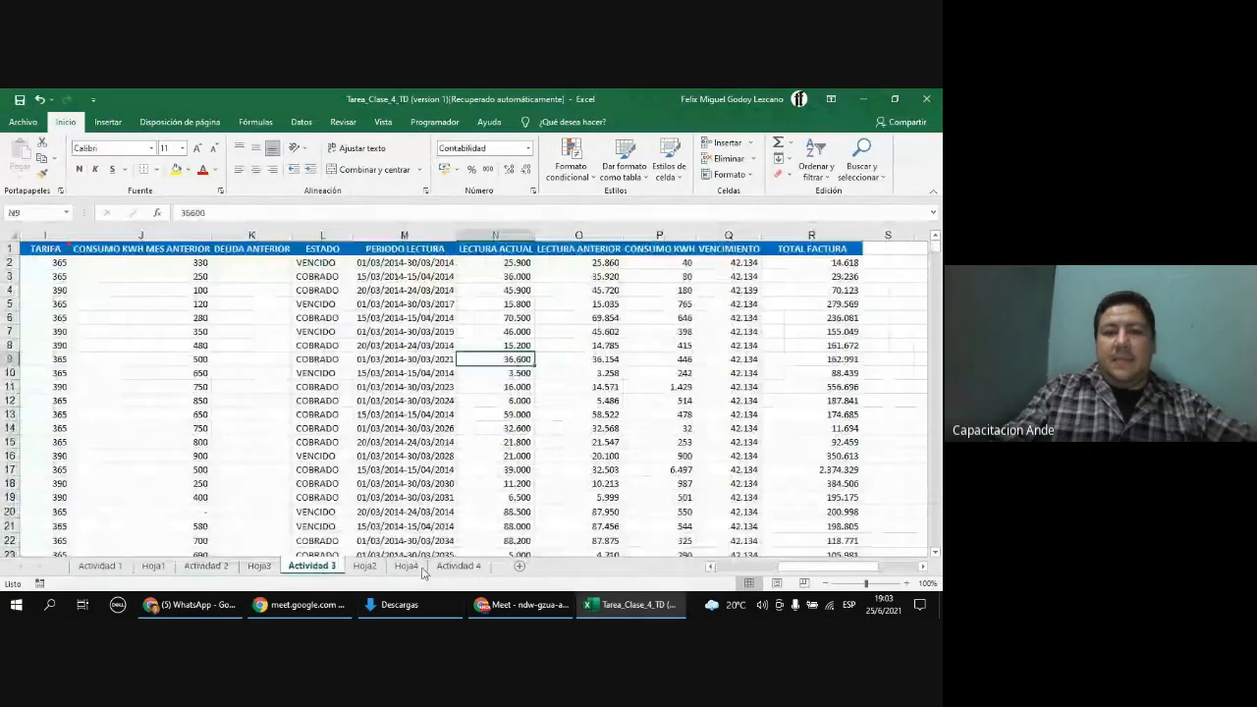
click(458, 567)
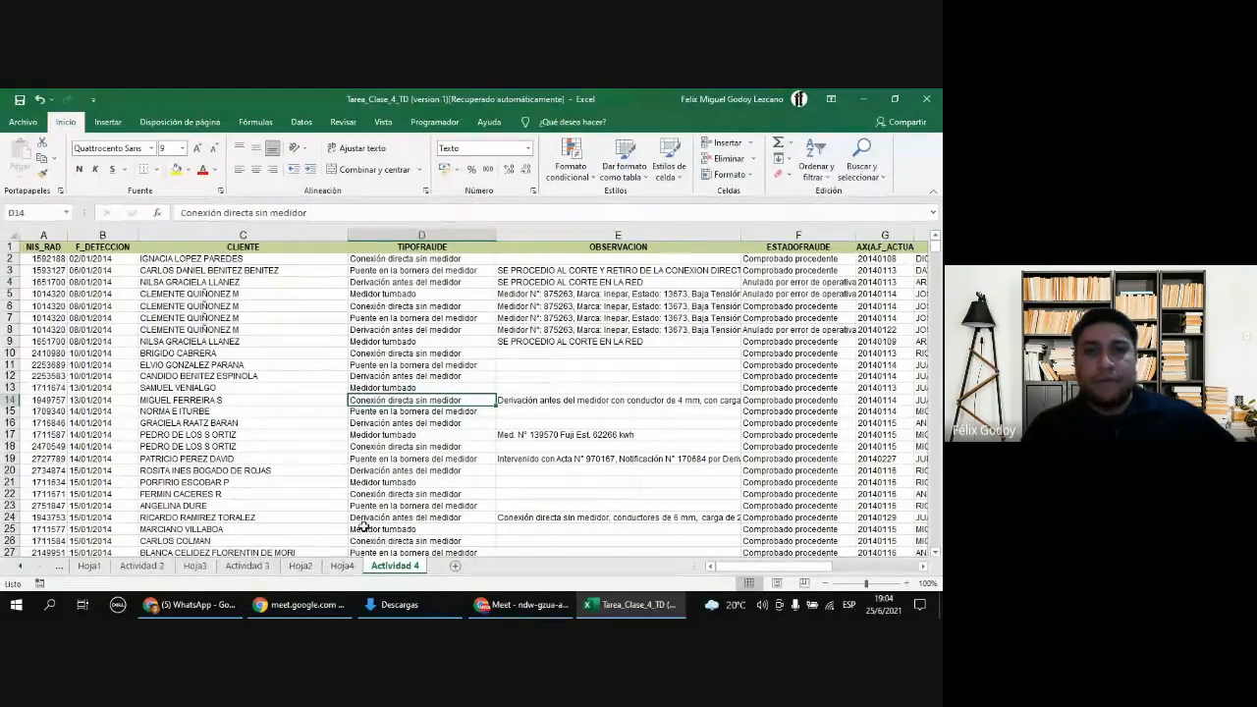
Step: Switch to the Google Meet call, dismiss the screen-sharing notice and stop presenting the screen
click(304, 603)
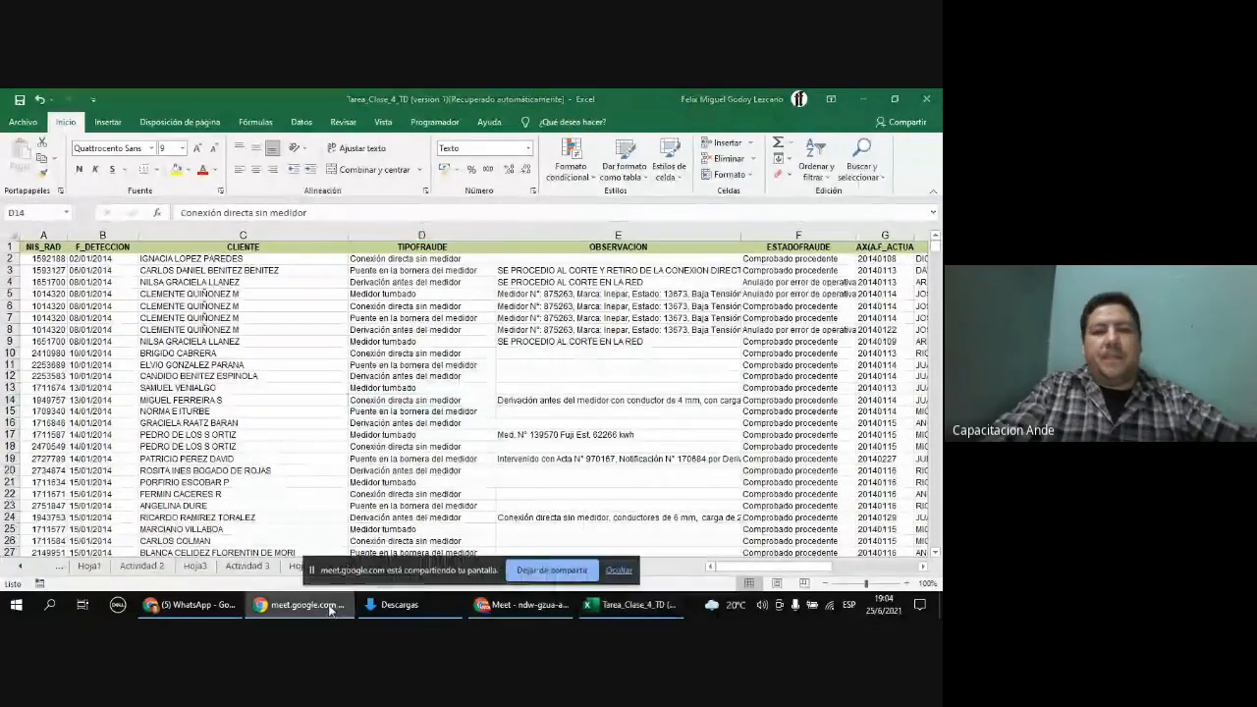
click(620, 571)
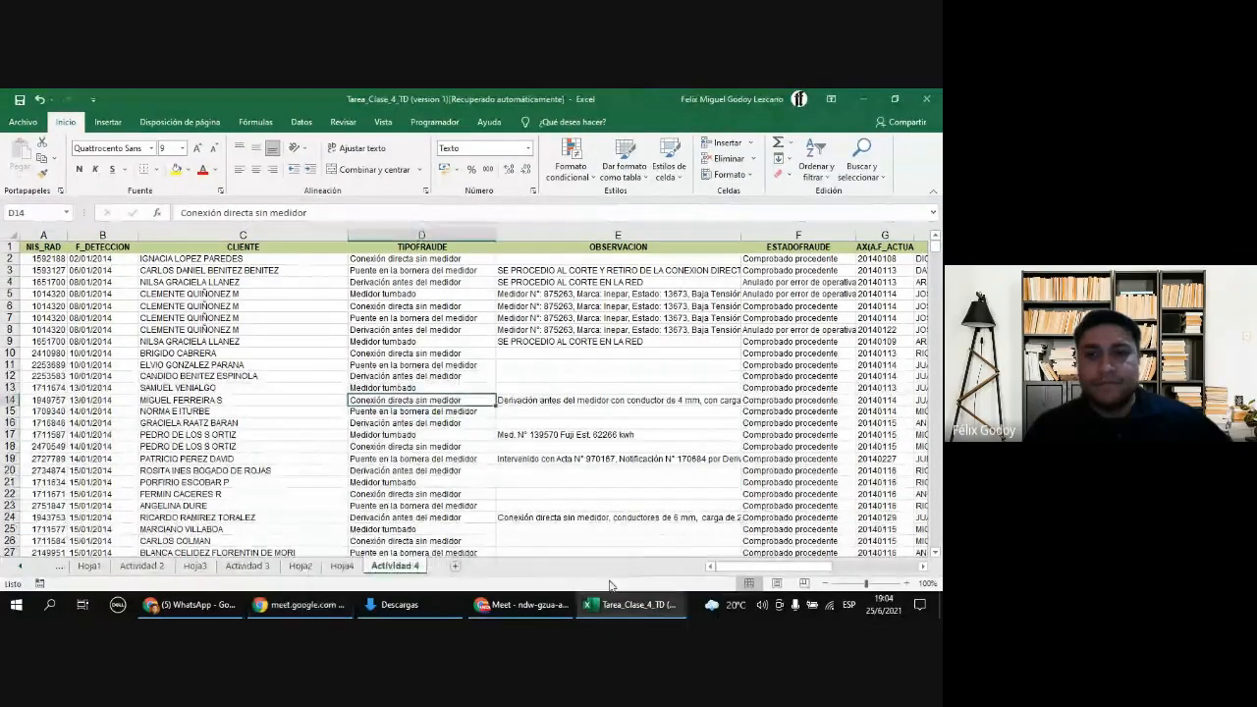
click(520, 604)
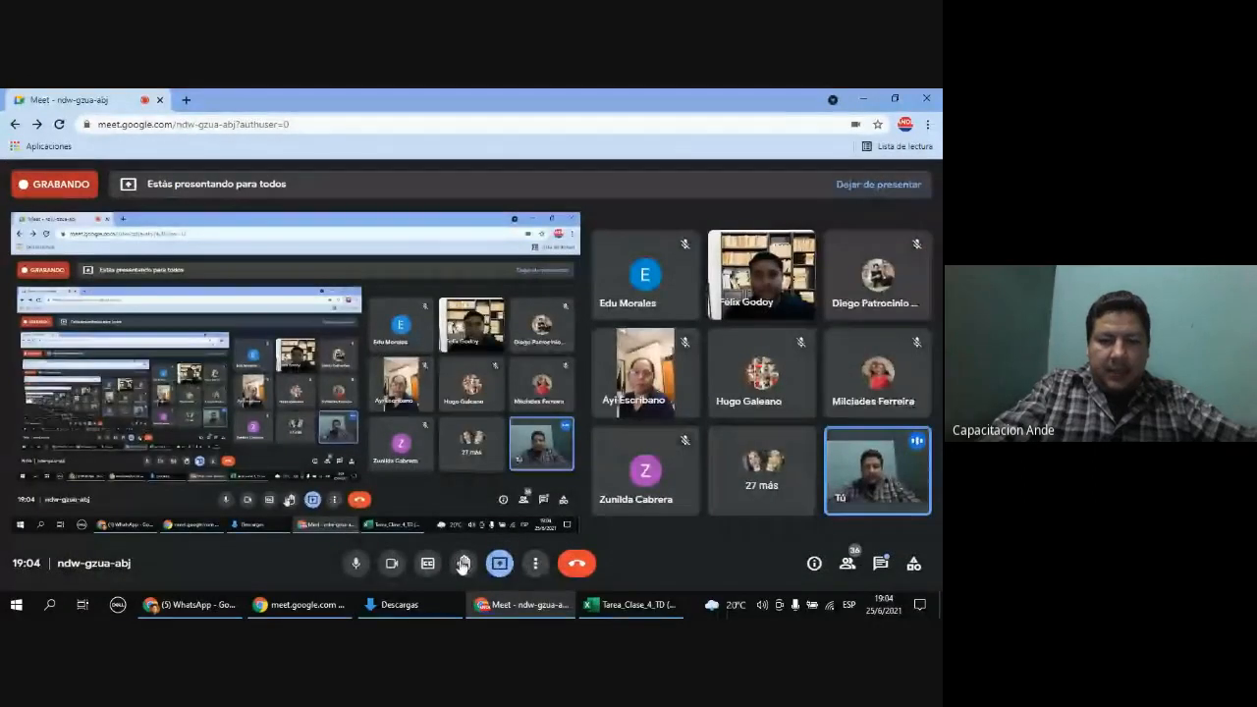
click(500, 565)
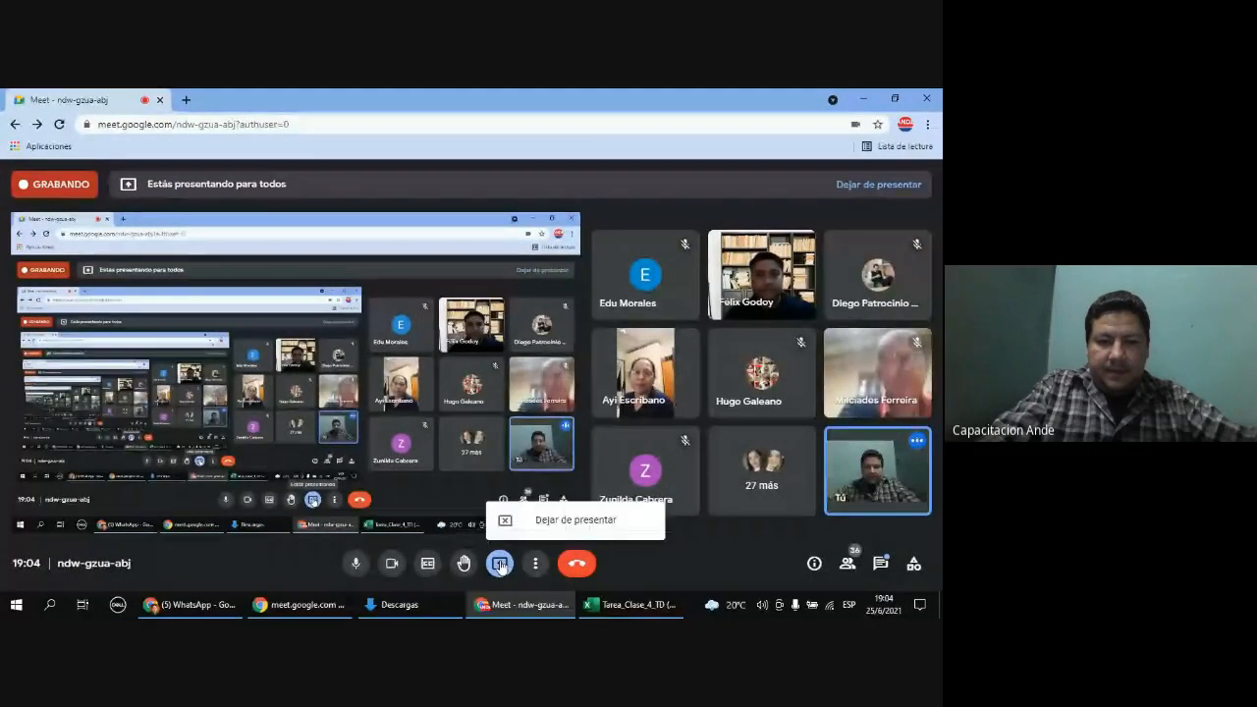
click(518, 524)
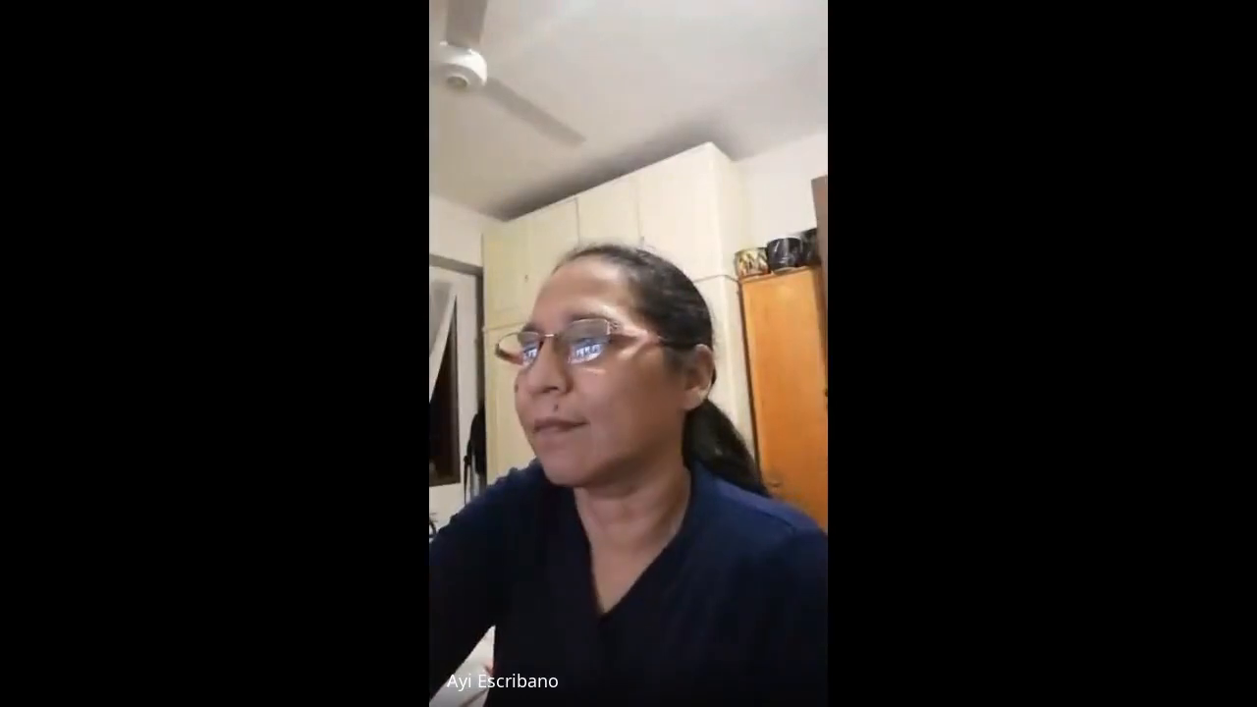